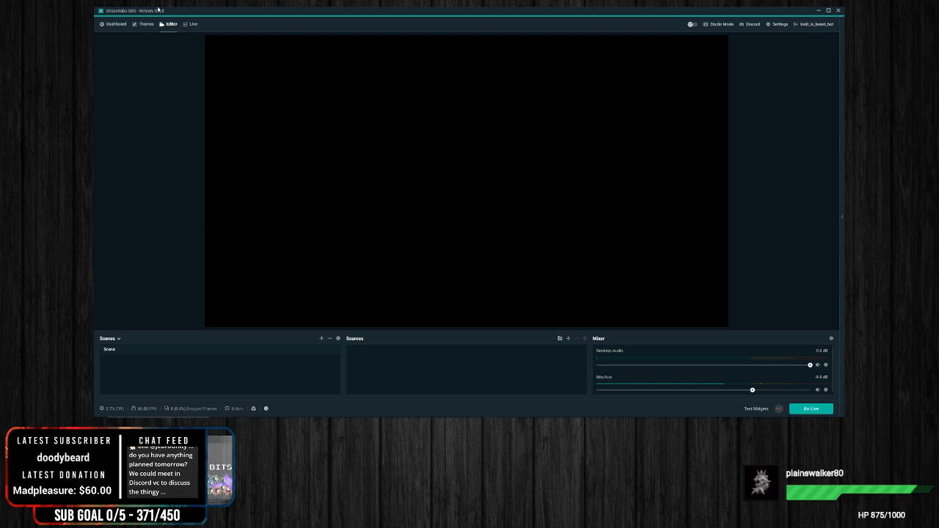
Step: Turn Studio Mode on and off again, and switch the interface to the light theme and back to dark
{"action": "left_click", "coordinate": [716, 25]}
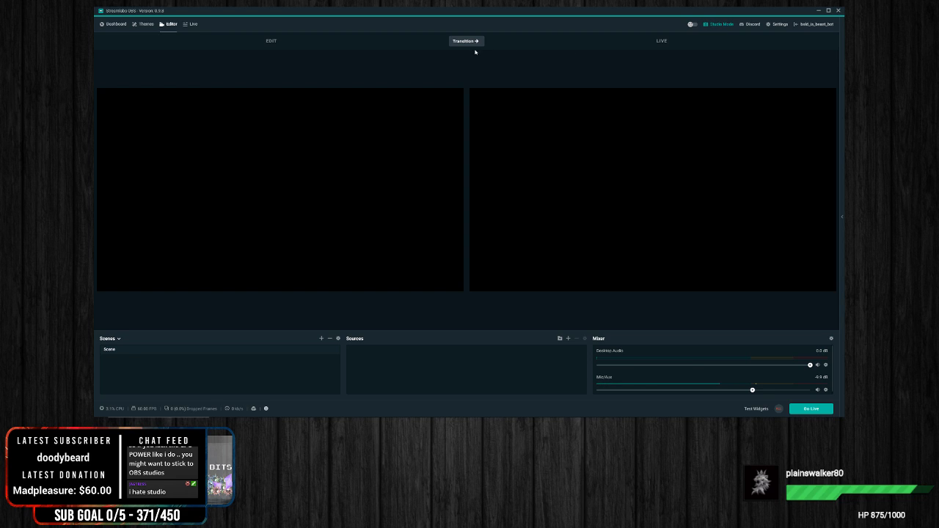
{"action": "left_click", "coordinate": [724, 25]}
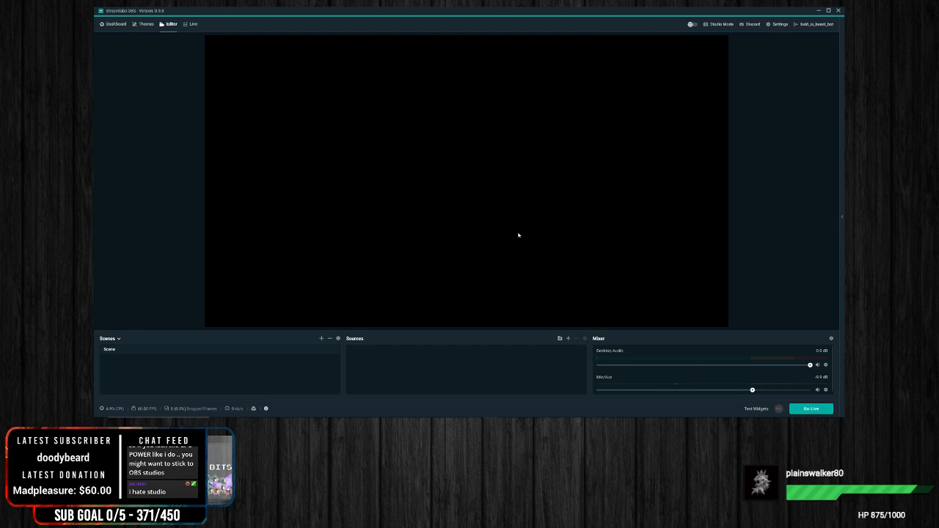
{"action": "left_click", "coordinate": [691, 26]}
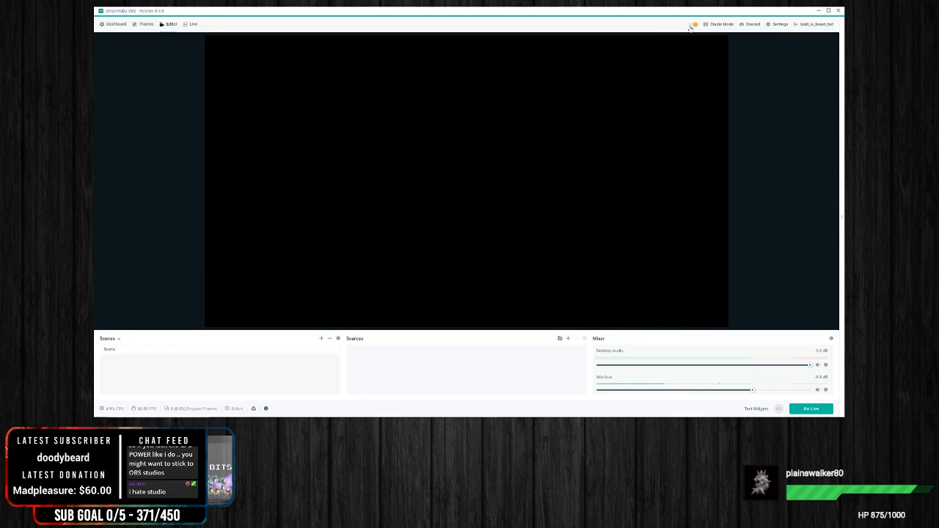
{"action": "left_click", "coordinate": [691, 27]}
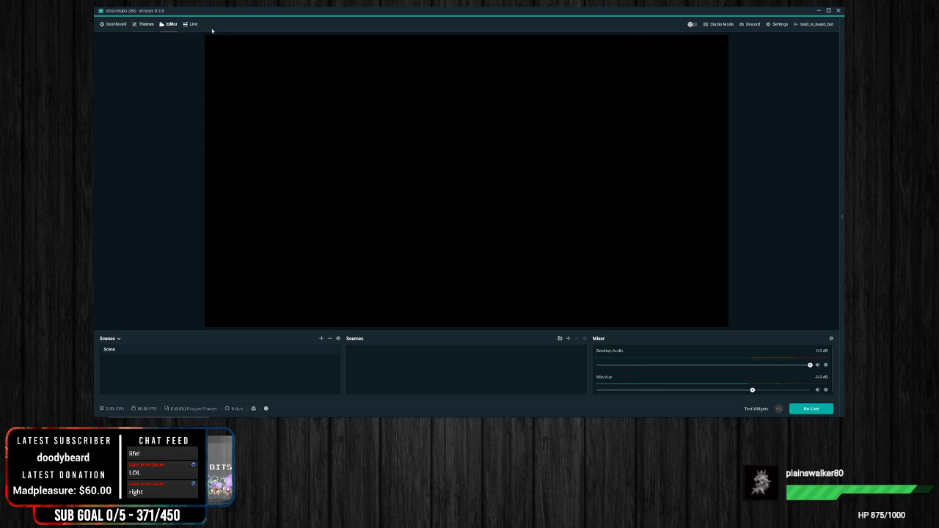
Step: View the General page of the application settings and close the settings window
{"action": "left_click", "coordinate": [778, 25]}
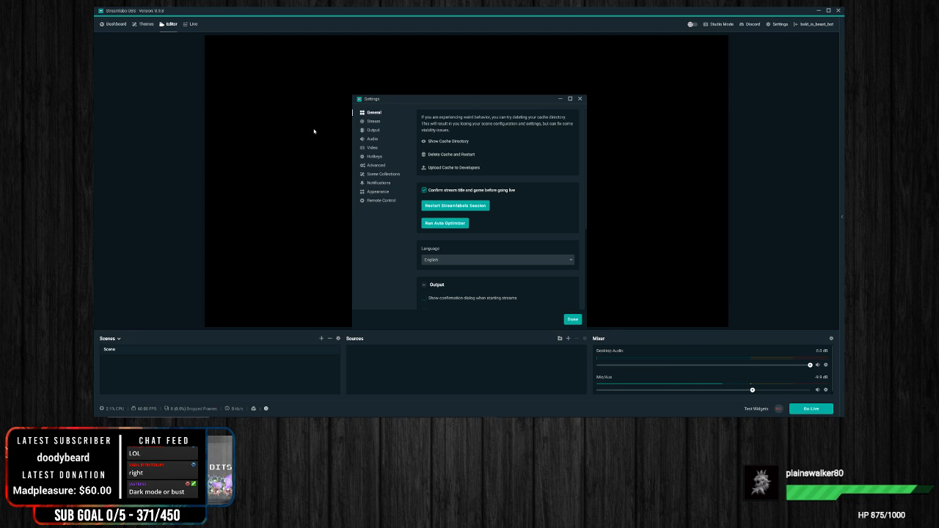
{"action": "left_click_drag", "start_coordinate": [476, 99], "coordinate": [478, 72]}
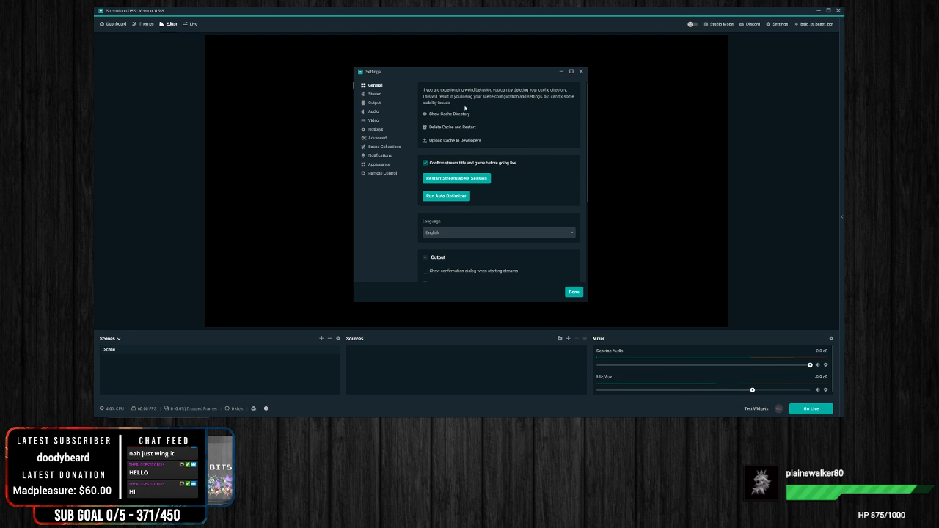
{"action": "key", "text": "Escape"}
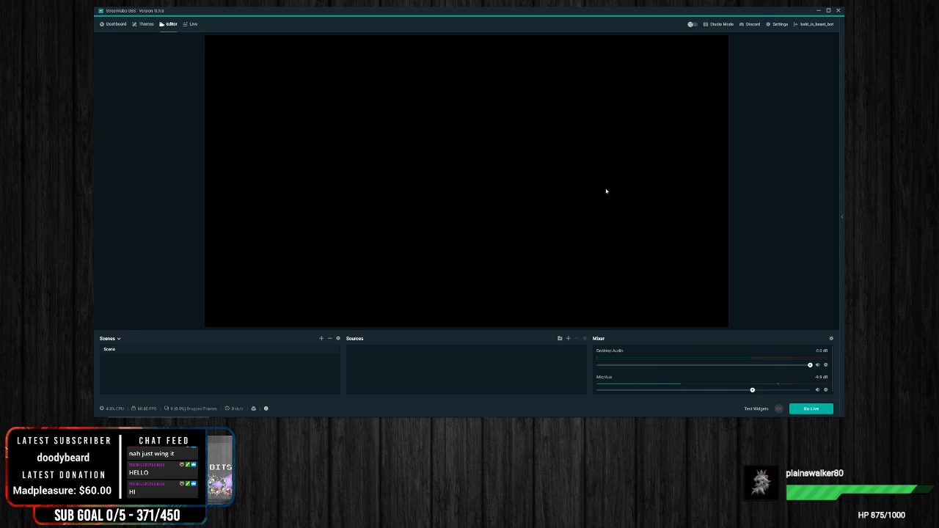
{"action": "left_click", "coordinate": [778, 24]}
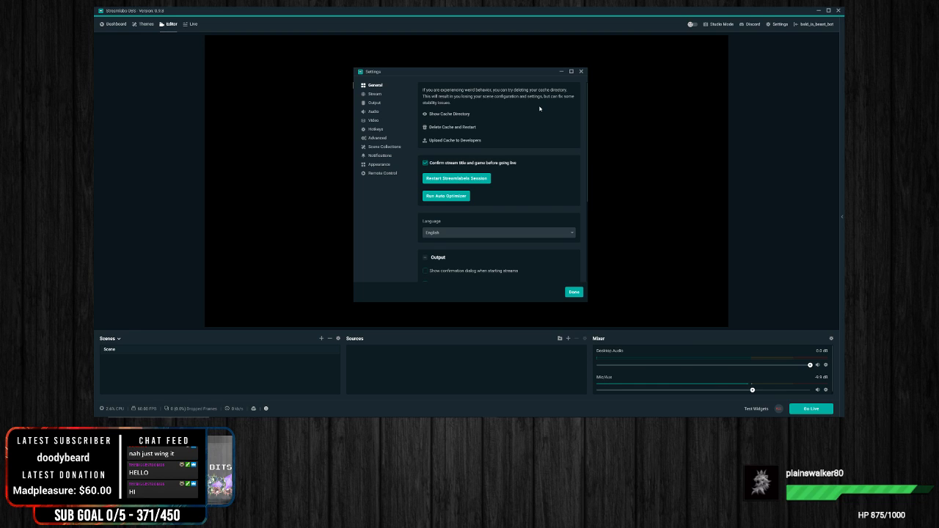
{"action": "left_click", "coordinate": [582, 71]}
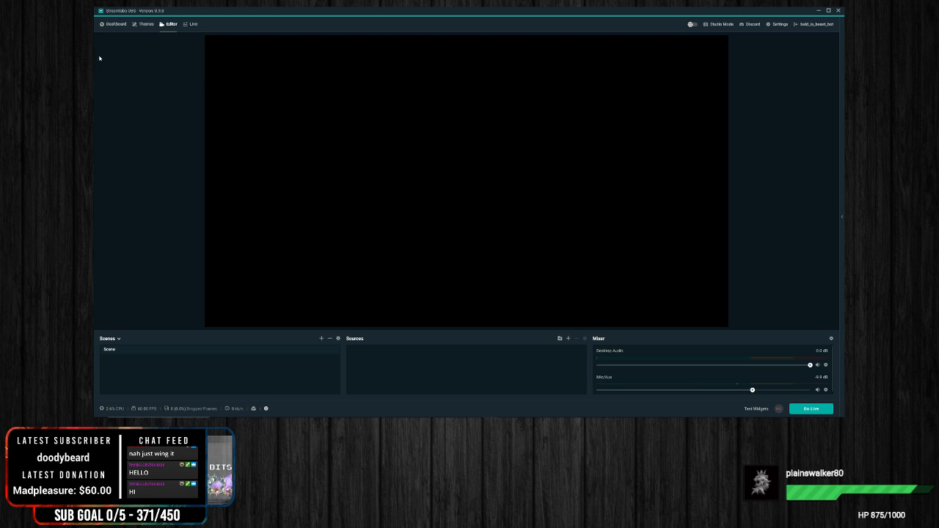
Step: Look through the dashboard's widget pages, including Alert Box, the Goals list, Stream Boss, The Jar and Chat Box
{"action": "left_click", "coordinate": [122, 28]}
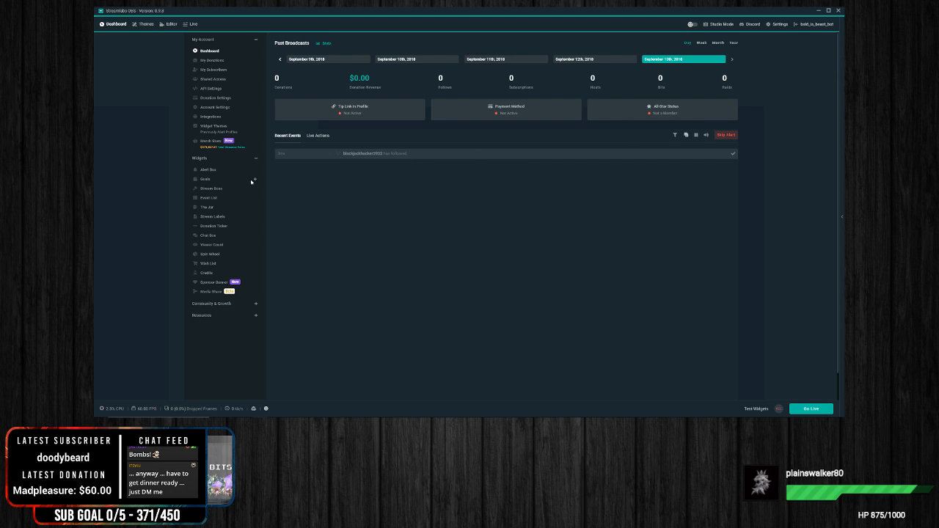
{"action": "left_click", "coordinate": [212, 170]}
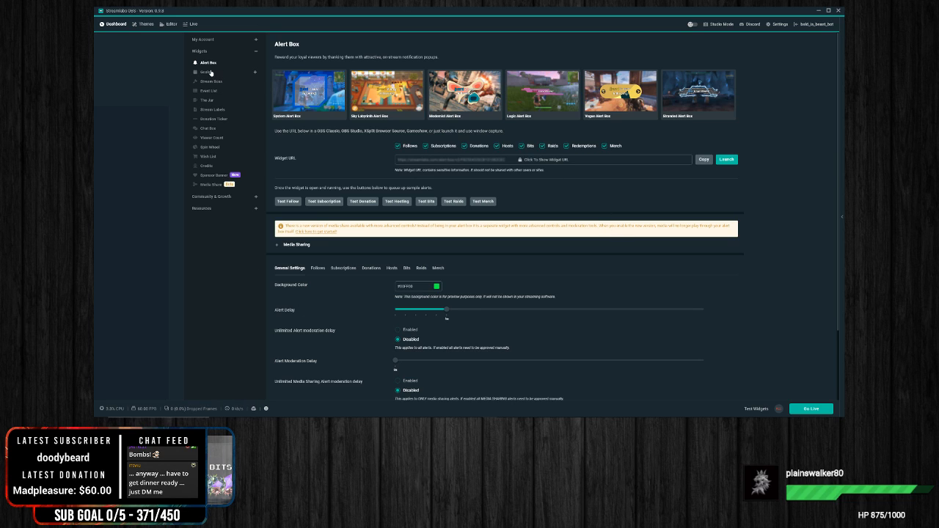
{"action": "left_click", "coordinate": [213, 73]}
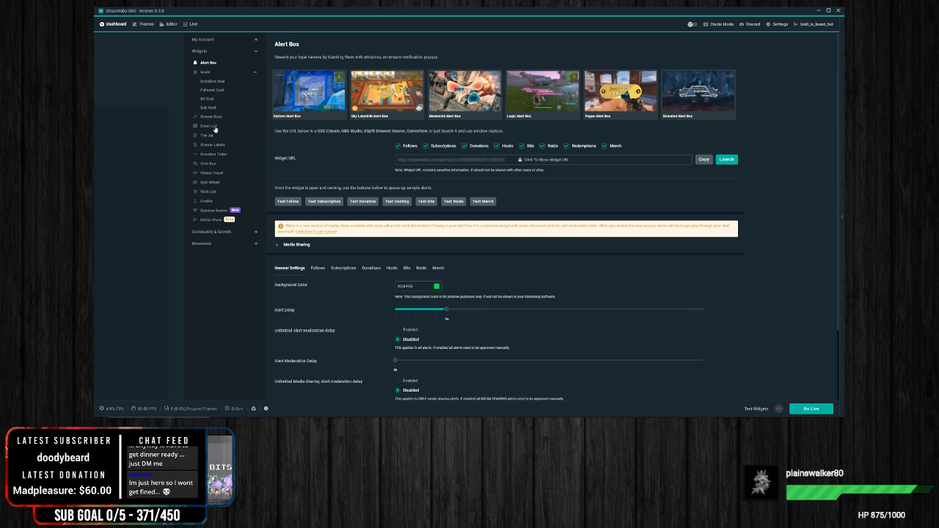
{"action": "left_click", "coordinate": [215, 115]}
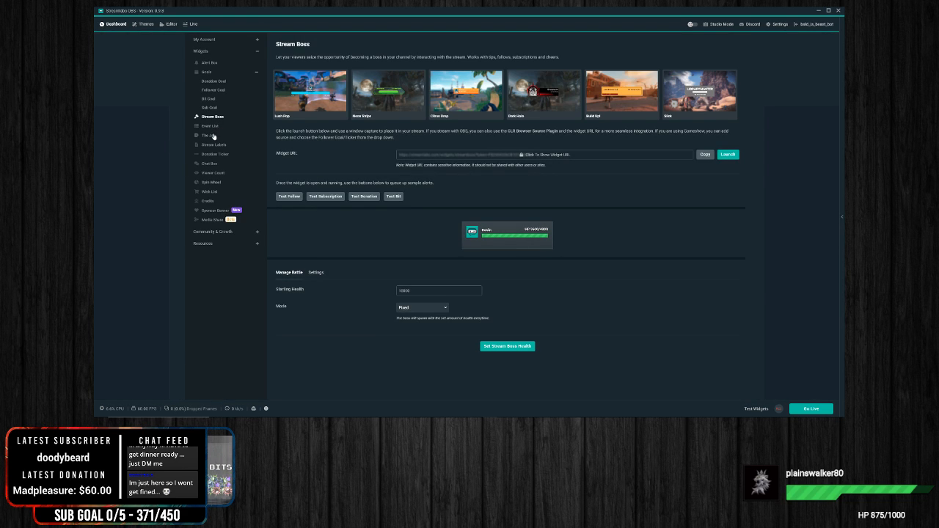
{"action": "left_click", "coordinate": [212, 136]}
{"action": "left_click", "coordinate": [209, 163]}
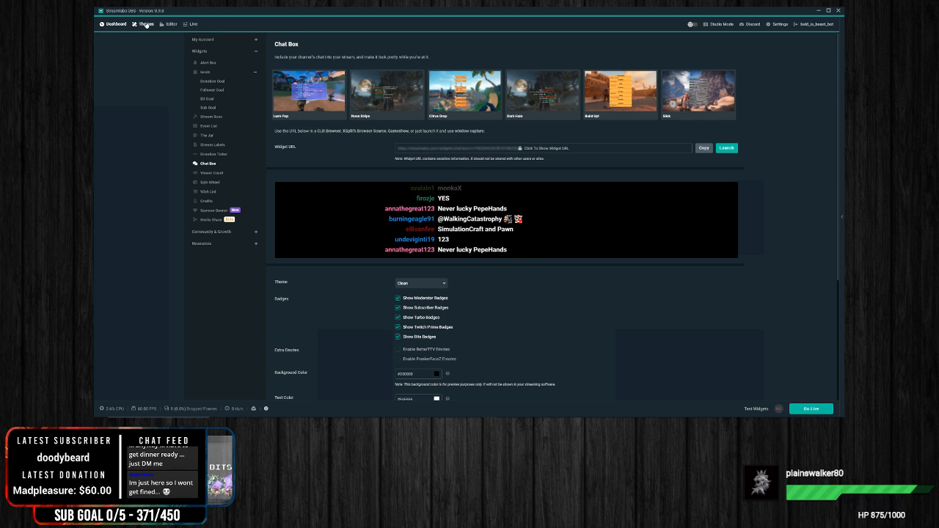
Step: Browse the first page of scene themes in the theme library
{"action": "left_click", "coordinate": [145, 23]}
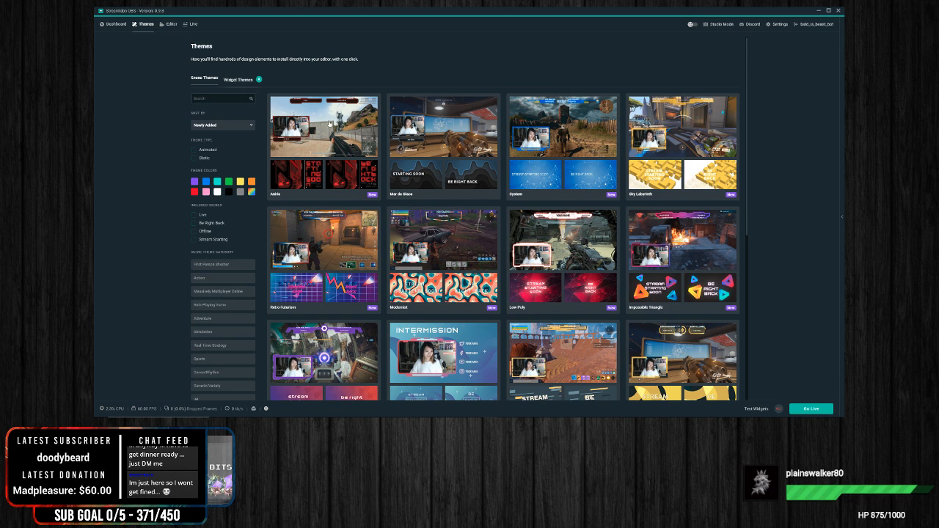
{"action": "scroll", "coordinate": [609, 215], "scroll_direction": "down", "scroll_amount": 1}
{"action": "scroll", "coordinate": [608, 213], "scroll_direction": "down", "scroll_amount": 4}
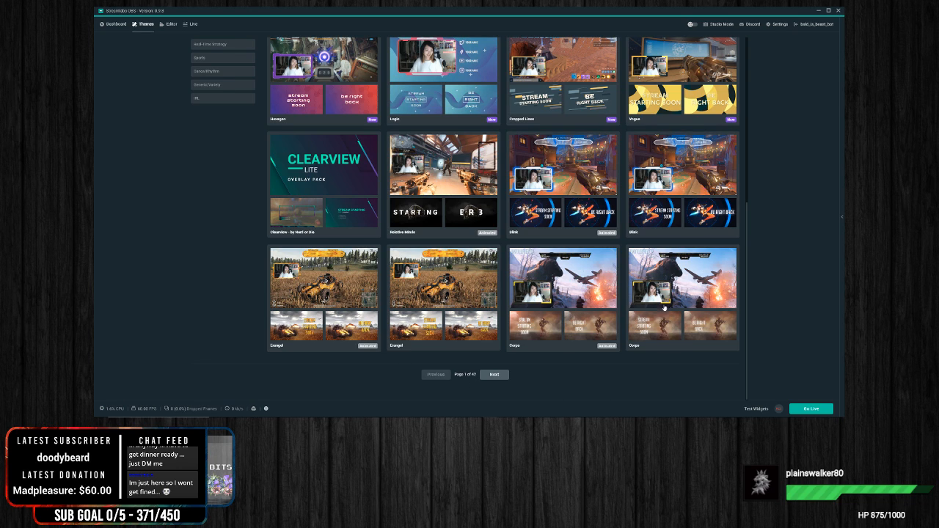
{"action": "scroll", "coordinate": [701, 305], "scroll_direction": "up", "scroll_amount": 10}
{"action": "scroll", "coordinate": [702, 304], "scroll_direction": "down", "scroll_amount": 2}
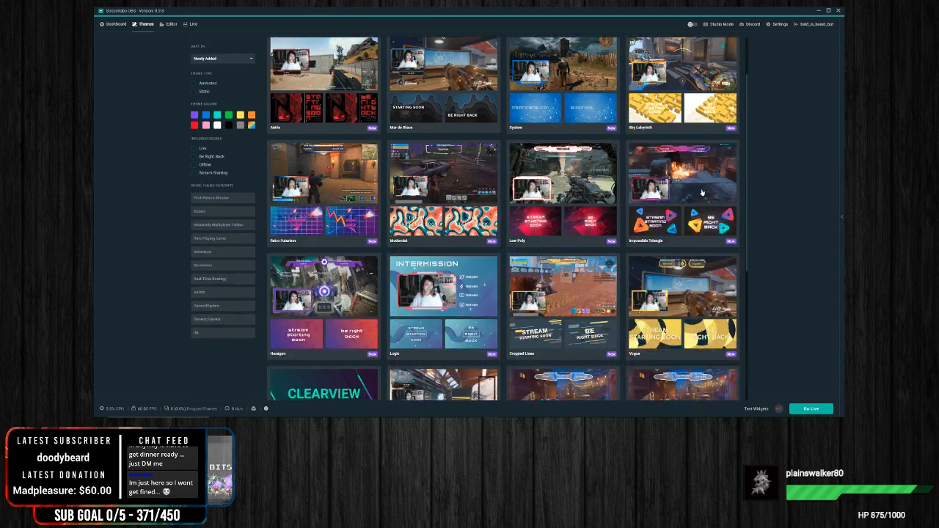
{"action": "scroll", "coordinate": [712, 352], "scroll_direction": "down", "scroll_amount": 3}
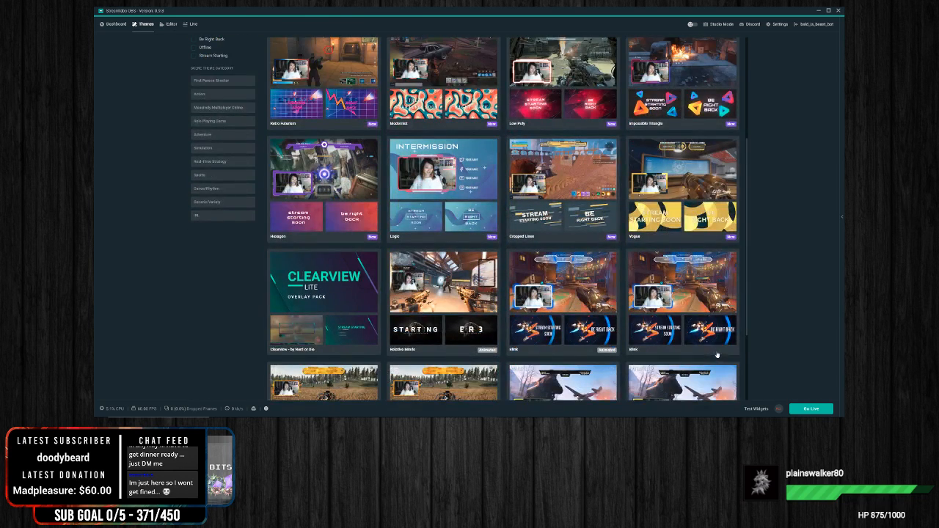
{"action": "scroll", "coordinate": [714, 334], "scroll_direction": "down", "scroll_amount": 2}
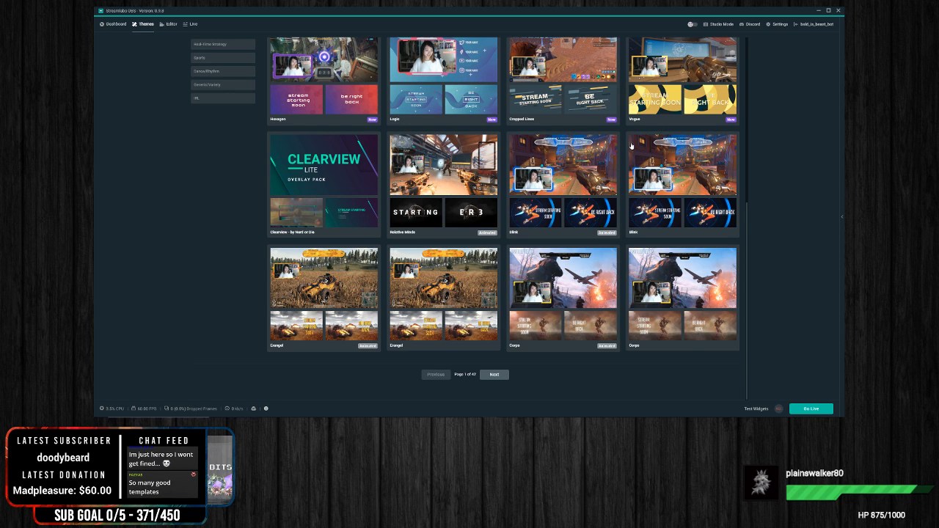
{"action": "scroll", "coordinate": [616, 220], "scroll_direction": "up", "scroll_amount": 6}
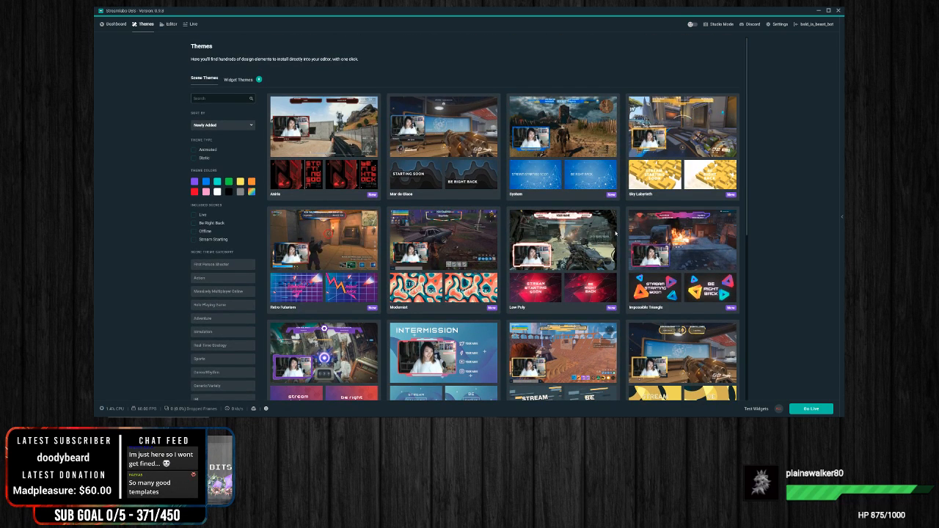
{"action": "scroll", "coordinate": [507, 187], "scroll_direction": "down", "scroll_amount": 3}
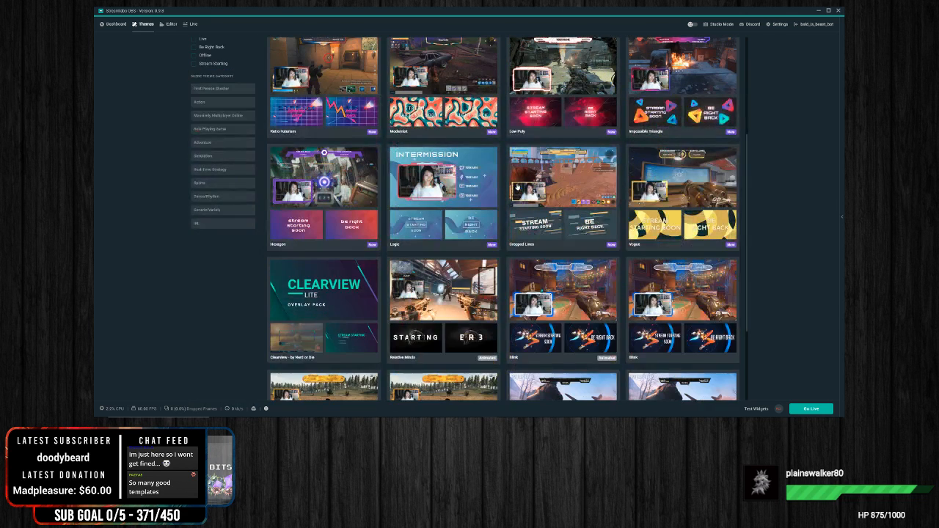
{"action": "scroll", "coordinate": [517, 186], "scroll_direction": "down", "scroll_amount": 2}
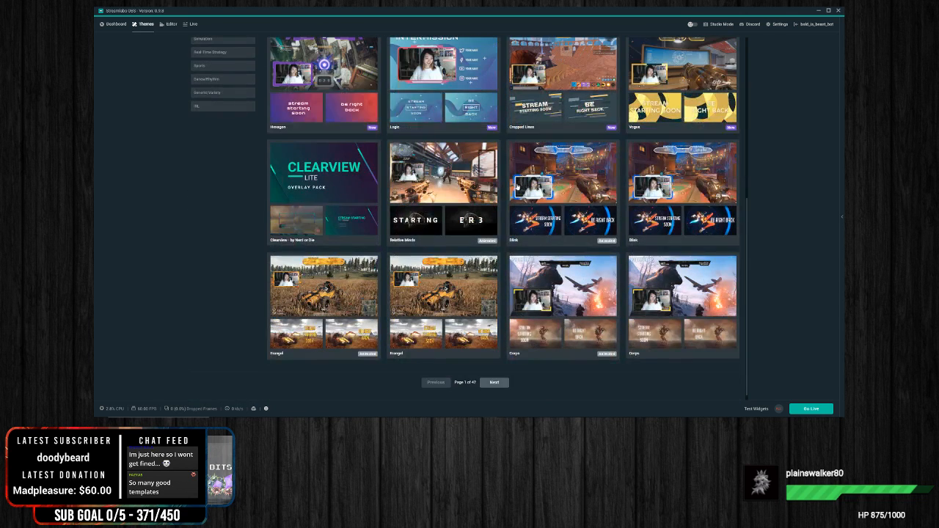
{"action": "scroll", "coordinate": [517, 186], "scroll_direction": "up", "scroll_amount": 6}
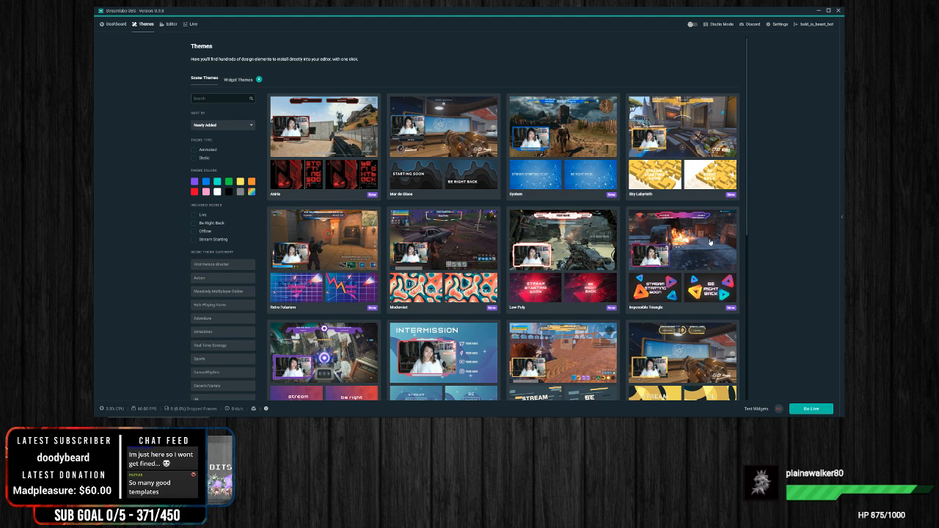
{"action": "left_click_drag", "start_coordinate": [747, 210], "coordinate": [748, 392]}
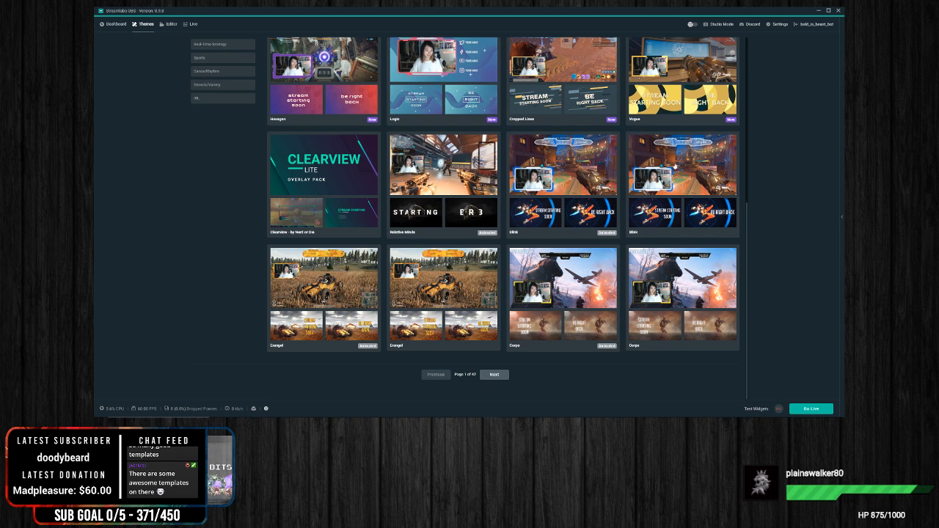
{"action": "scroll", "coordinate": [554, 233], "scroll_direction": "up", "scroll_amount": 5}
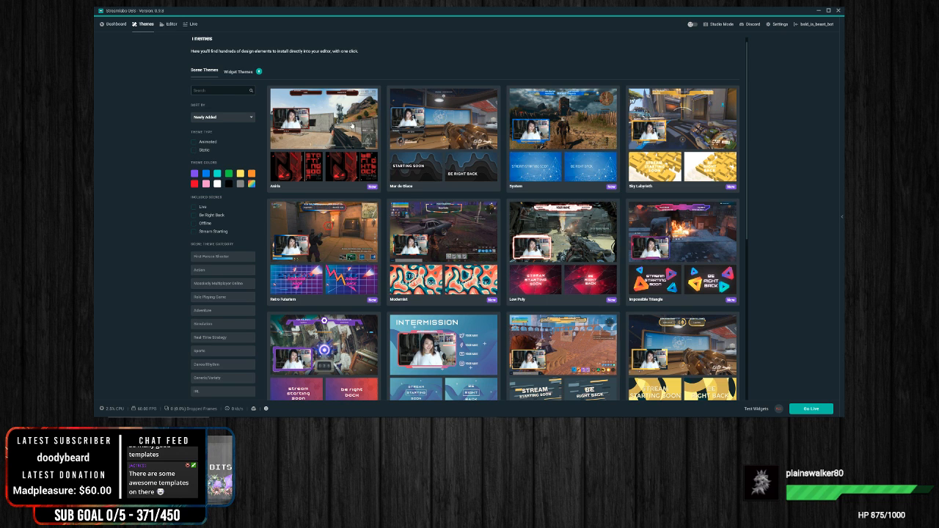
{"action": "scroll", "coordinate": [550, 242], "scroll_direction": "down", "scroll_amount": 5}
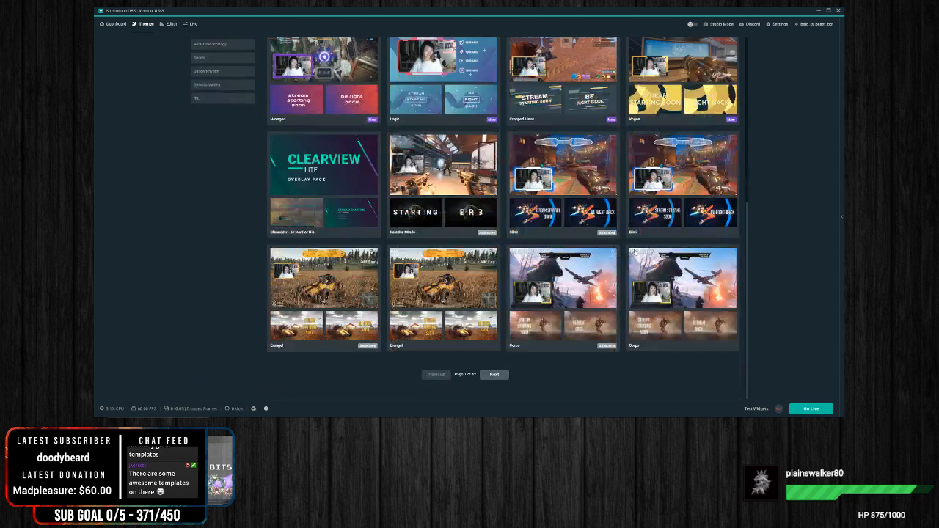
Step: Browse the second and third pages of scene themes
{"action": "left_click", "coordinate": [499, 375]}
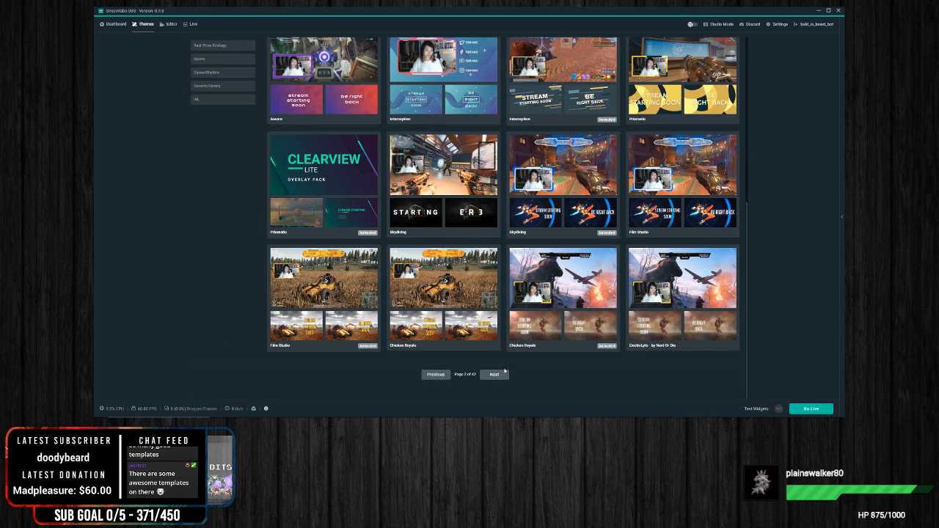
{"action": "scroll", "coordinate": [561, 332], "scroll_direction": "up", "scroll_amount": 5}
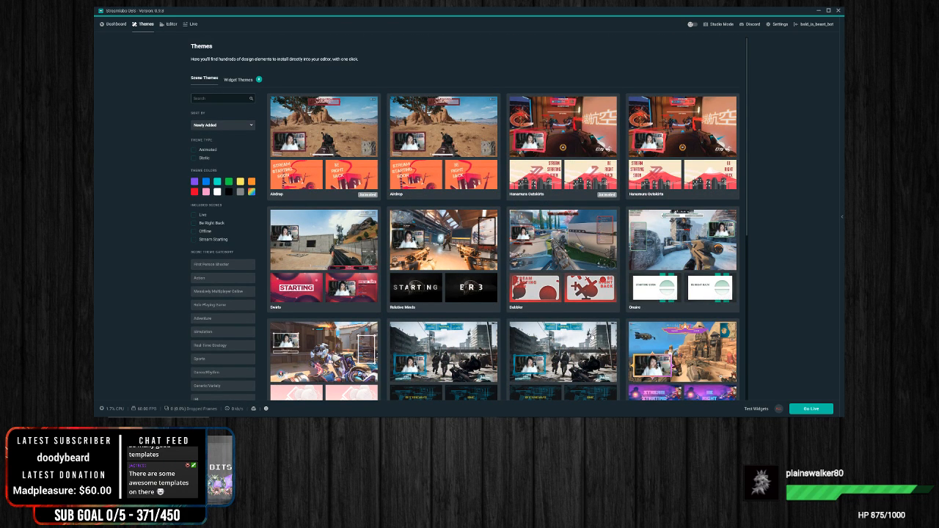
{"action": "scroll", "coordinate": [593, 335], "scroll_direction": "down", "scroll_amount": 3}
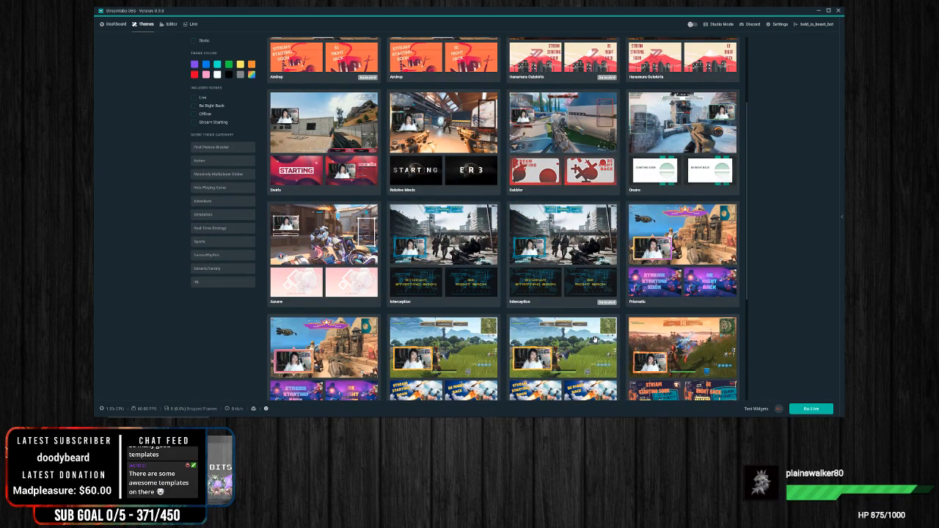
{"action": "scroll", "coordinate": [595, 339], "scroll_direction": "down", "scroll_amount": 5}
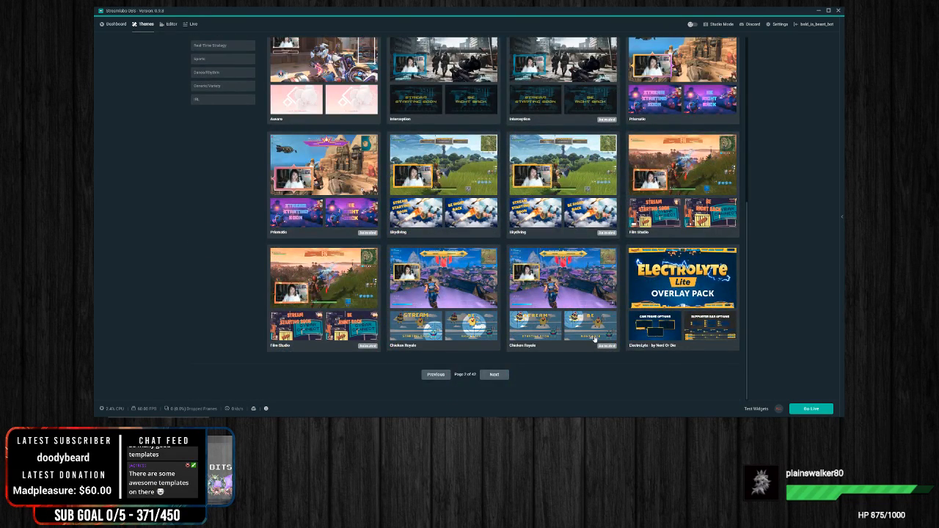
{"action": "left_click", "coordinate": [495, 375]}
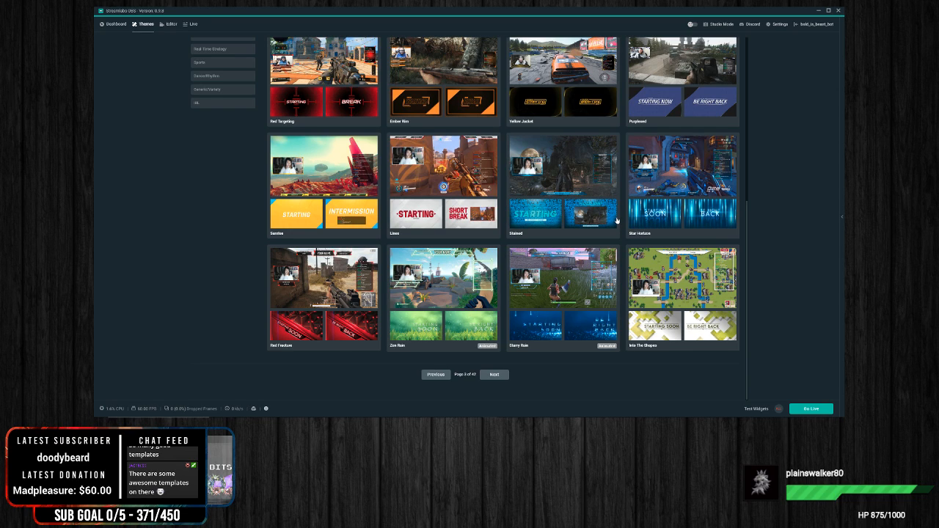
{"action": "scroll", "coordinate": [616, 220], "scroll_direction": "up", "scroll_amount": 5}
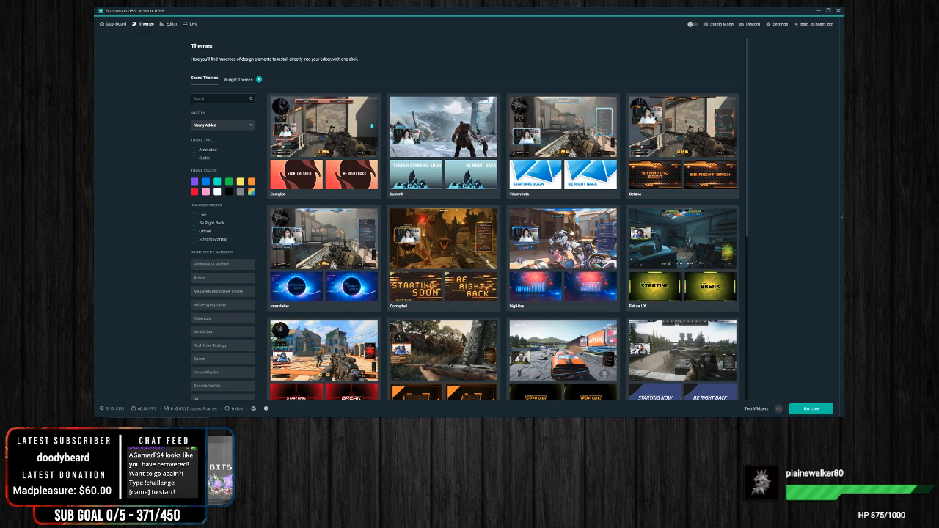
Step: View the My Donations page of the dashboard and return to the scene themes library
{"action": "left_click", "coordinate": [110, 24]}
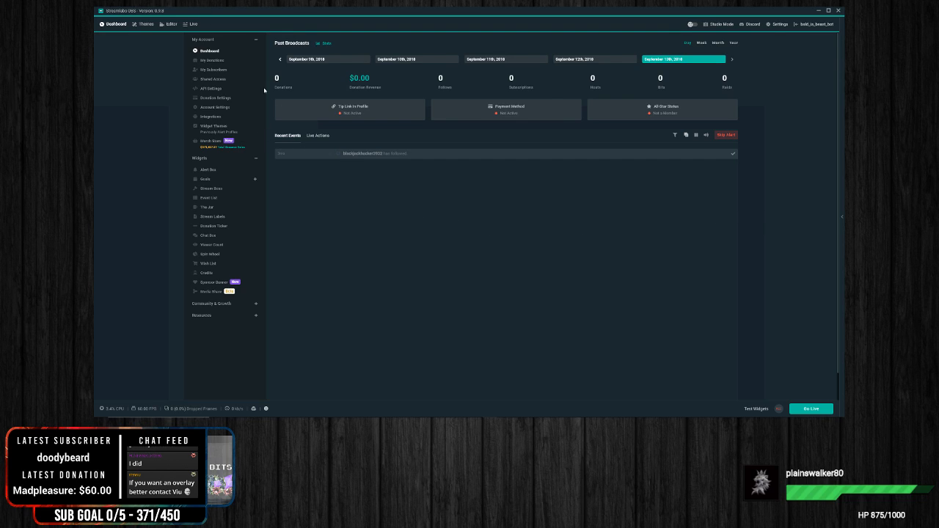
{"action": "left_click", "coordinate": [213, 60]}
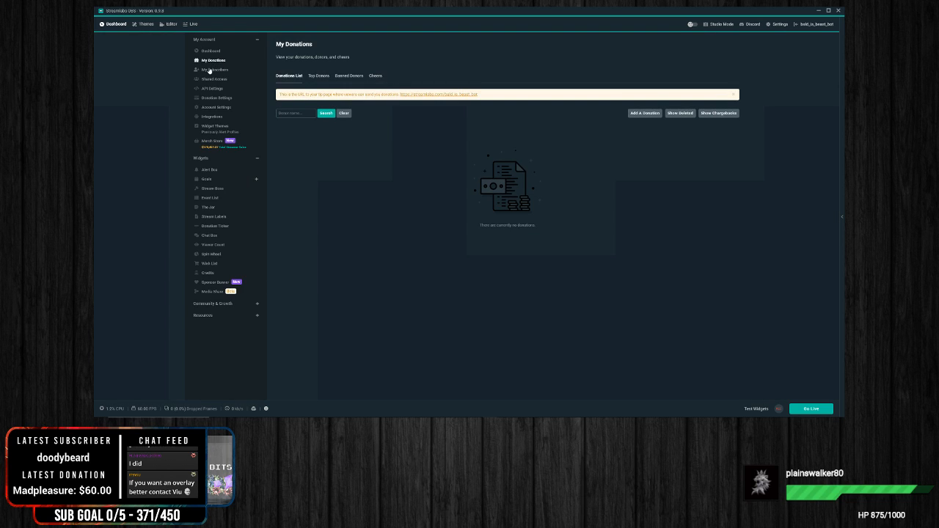
{"action": "left_click", "coordinate": [146, 24]}
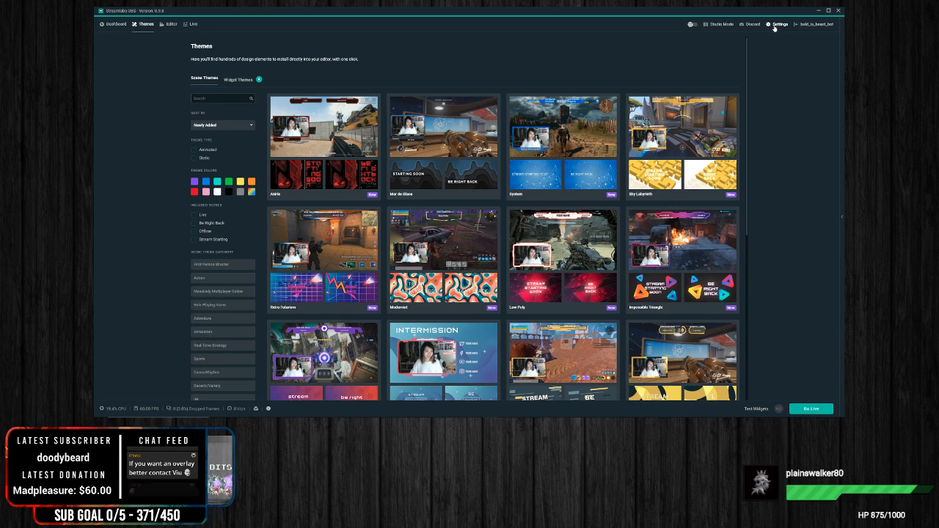
Step: Open the settings and look over the General page's cache, session and language options
{"action": "left_click", "coordinate": [778, 25]}
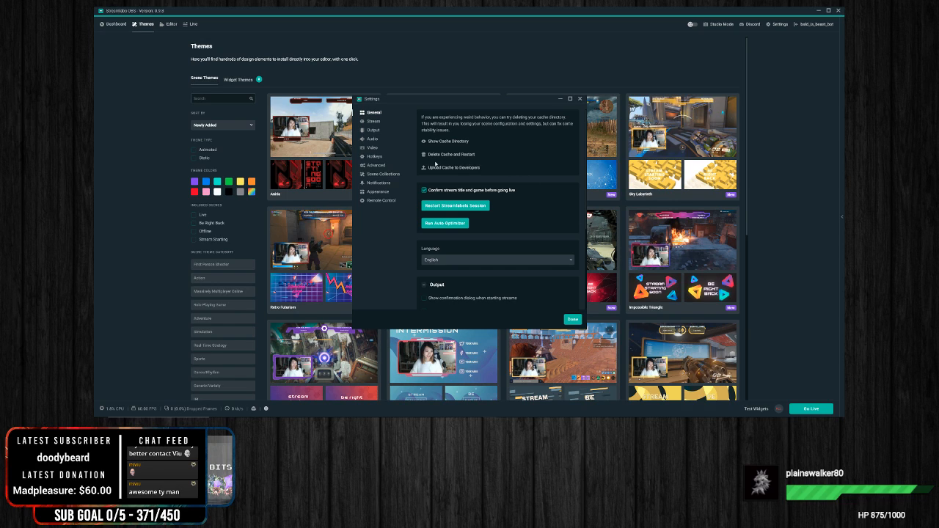
{"action": "scroll", "coordinate": [498, 211], "scroll_direction": "down", "scroll_amount": 5}
{"action": "scroll", "coordinate": [498, 212], "scroll_direction": "up", "scroll_amount": 5}
{"action": "left_click_drag", "start_coordinate": [450, 100], "coordinate": [445, 94]}
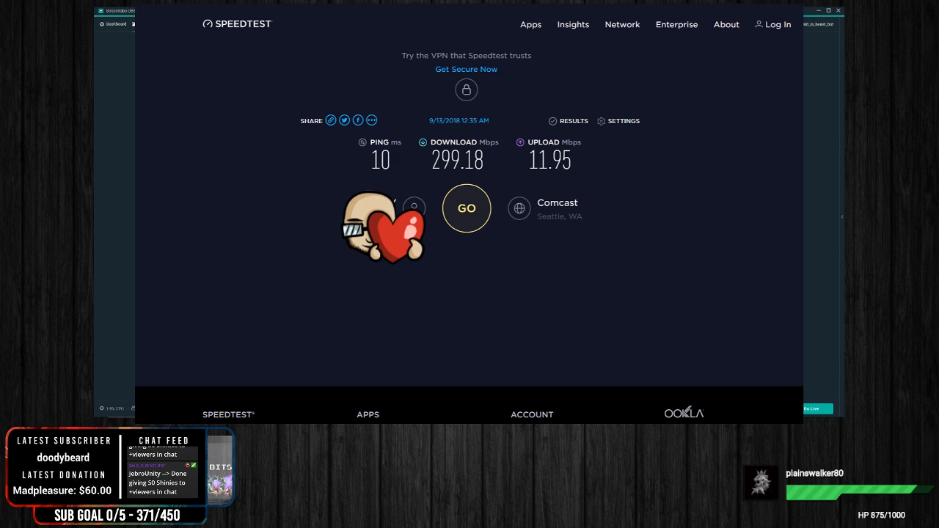
Step: Run an internet connection test on the Speedtest website in the browser
{"action": "left_click", "coordinate": [457, 220]}
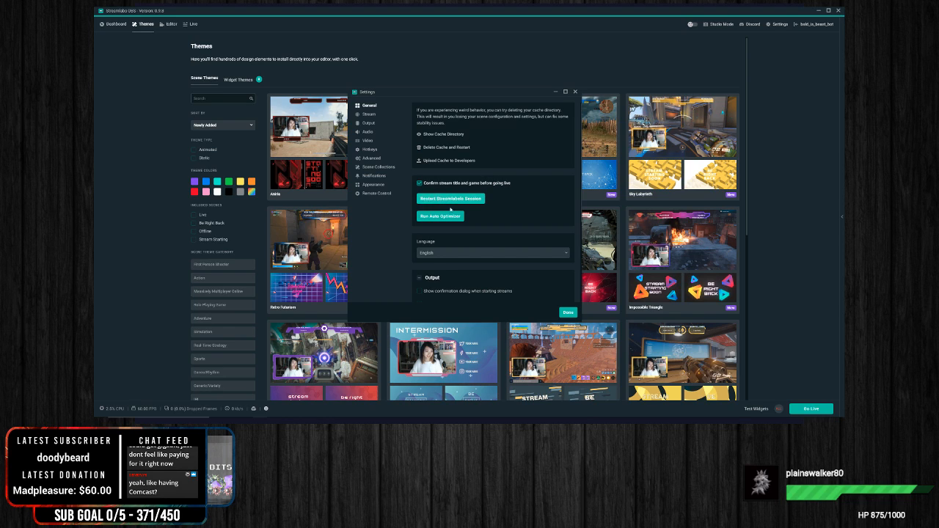
Step: Review the General settings in Streamlabs OBS, from the cache options down to Output and Source Alignment Snapping
{"action": "scroll", "coordinate": [449, 208], "scroll_direction": "down", "scroll_amount": 2}
{"action": "scroll", "coordinate": [477, 198], "scroll_direction": "down", "scroll_amount": 2}
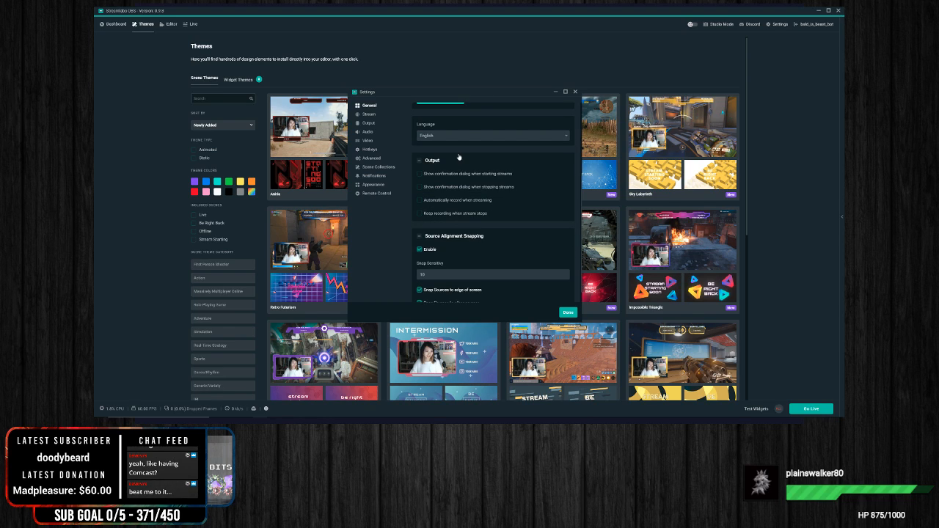
{"action": "scroll", "coordinate": [544, 180], "scroll_direction": "up", "scroll_amount": 2}
{"action": "scroll", "coordinate": [536, 163], "scroll_direction": "up", "scroll_amount": 2}
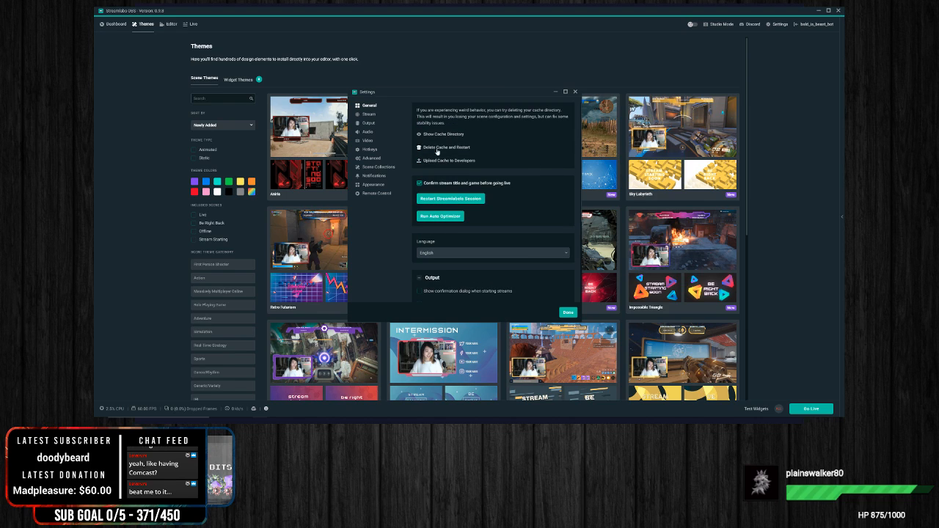
{"action": "scroll", "coordinate": [527, 248], "scroll_direction": "down", "scroll_amount": 2}
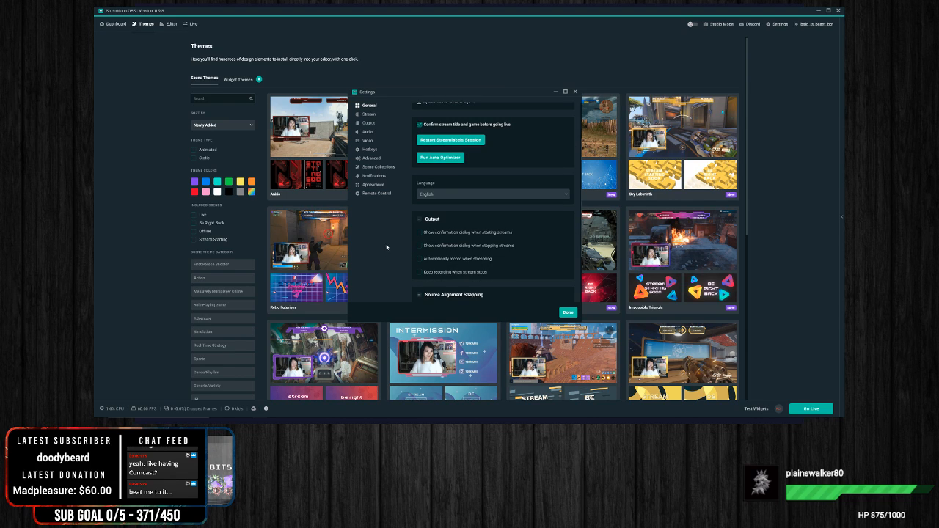
{"action": "scroll", "coordinate": [516, 235], "scroll_direction": "down", "scroll_amount": 2}
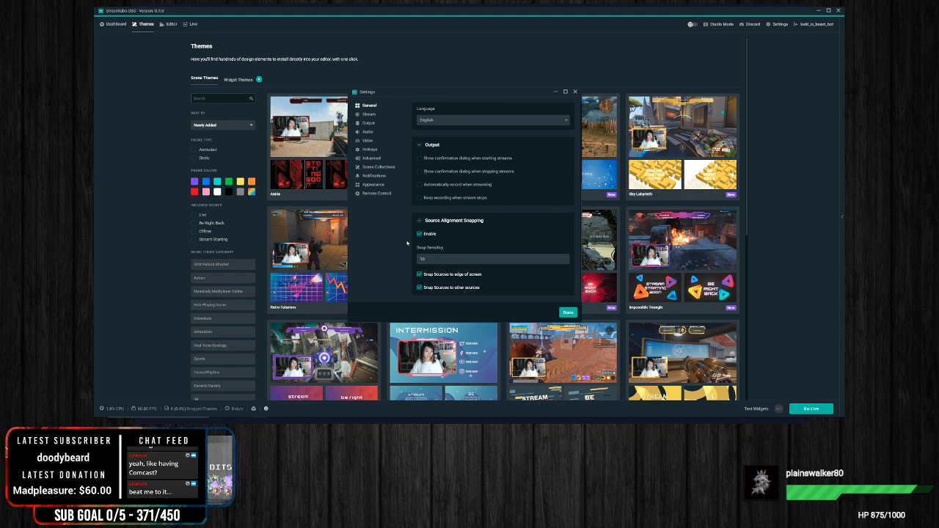
{"action": "scroll", "coordinate": [506, 210], "scroll_direction": "up", "scroll_amount": 4}
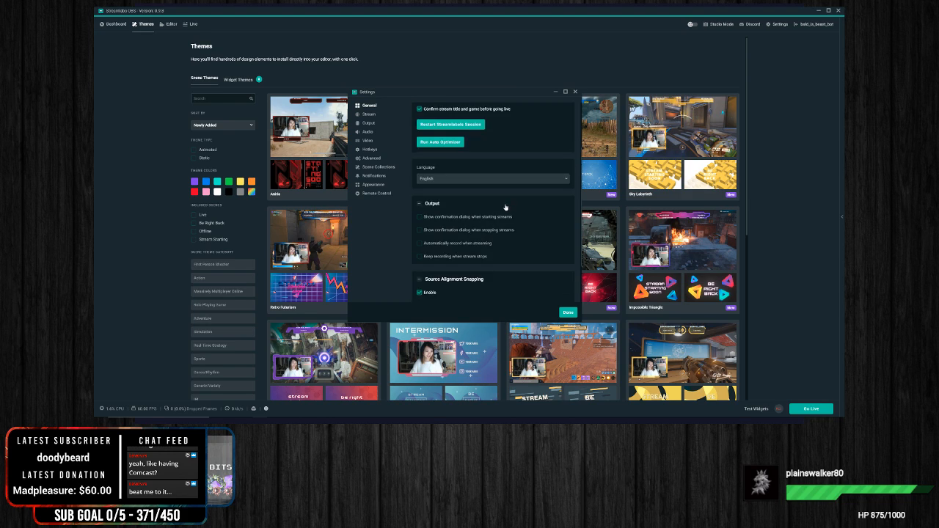
Step: Open the Stream settings and compare the Custom Streaming Server stream type with Streaming Services, leaving Streaming Services selected
{"action": "left_click", "coordinate": [370, 117]}
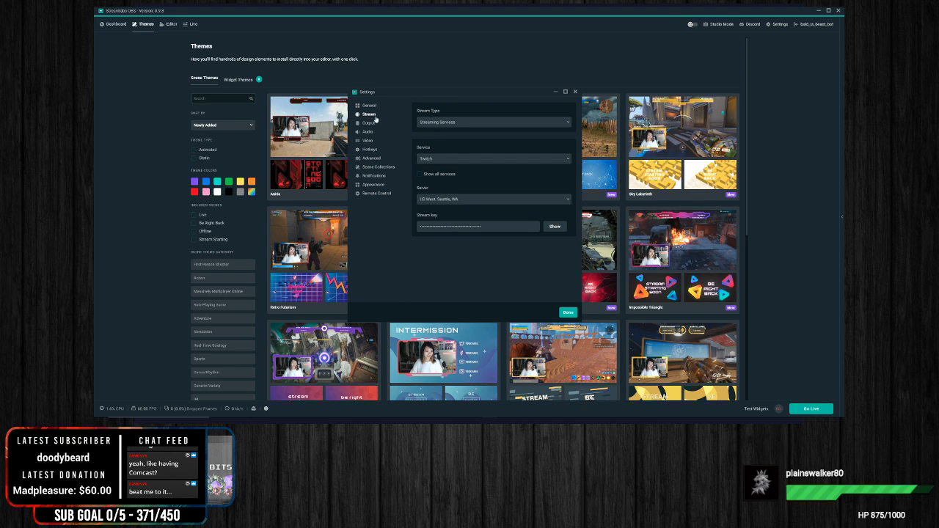
{"action": "left_click", "coordinate": [475, 122]}
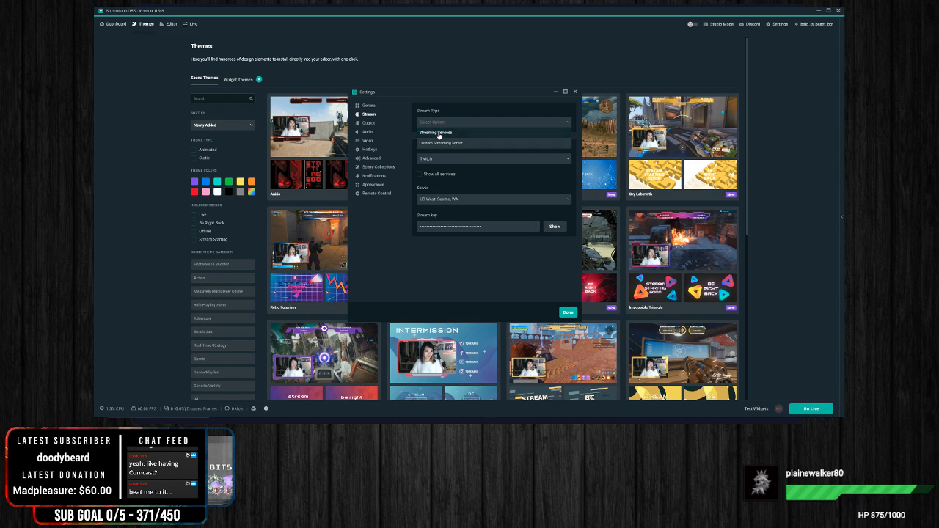
{"action": "left_click", "coordinate": [438, 133]}
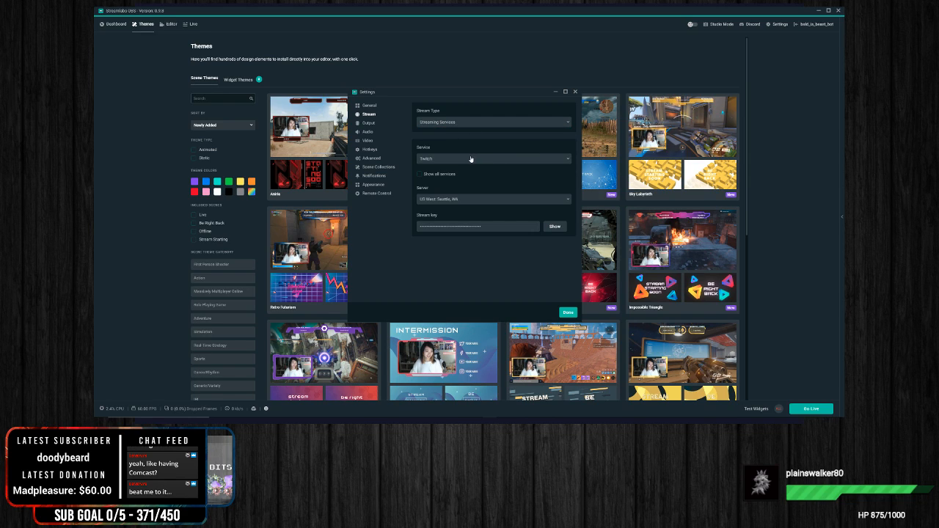
{"action": "left_click", "coordinate": [461, 123]}
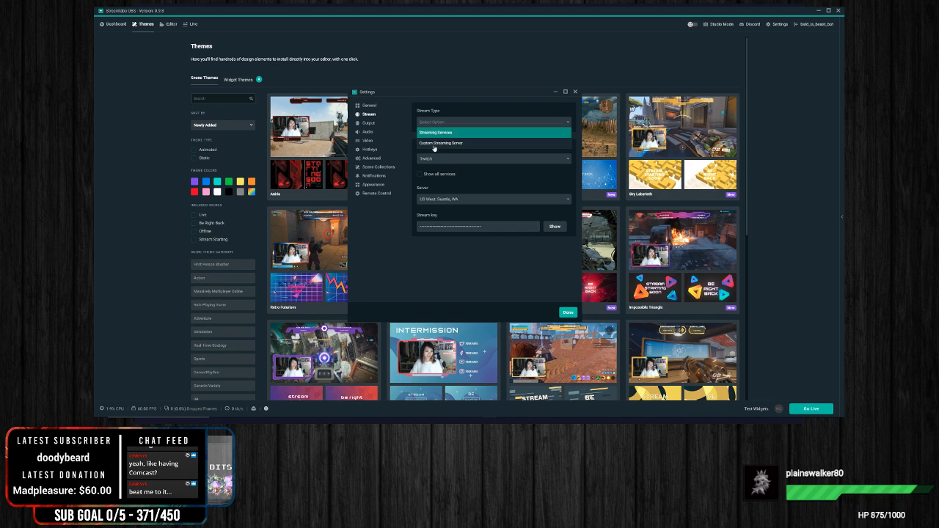
{"action": "left_click", "coordinate": [438, 144]}
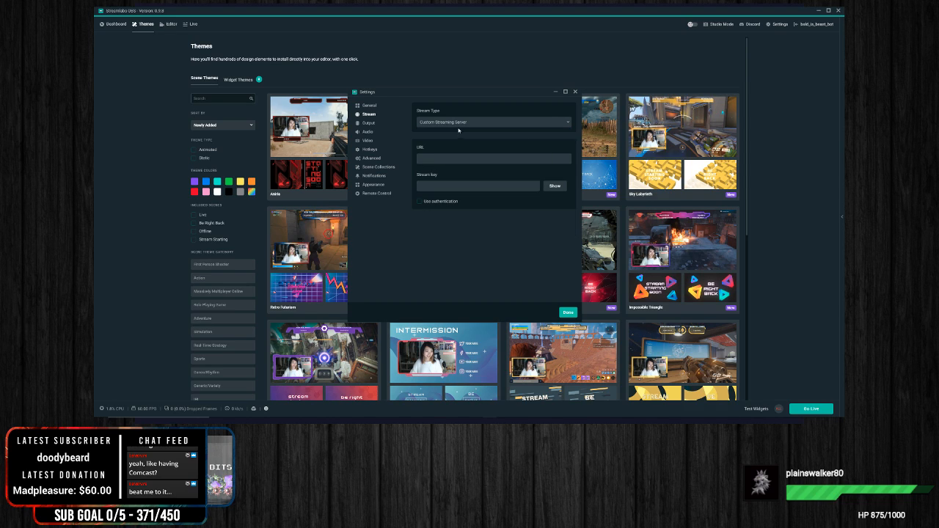
{"action": "left_click", "coordinate": [467, 124]}
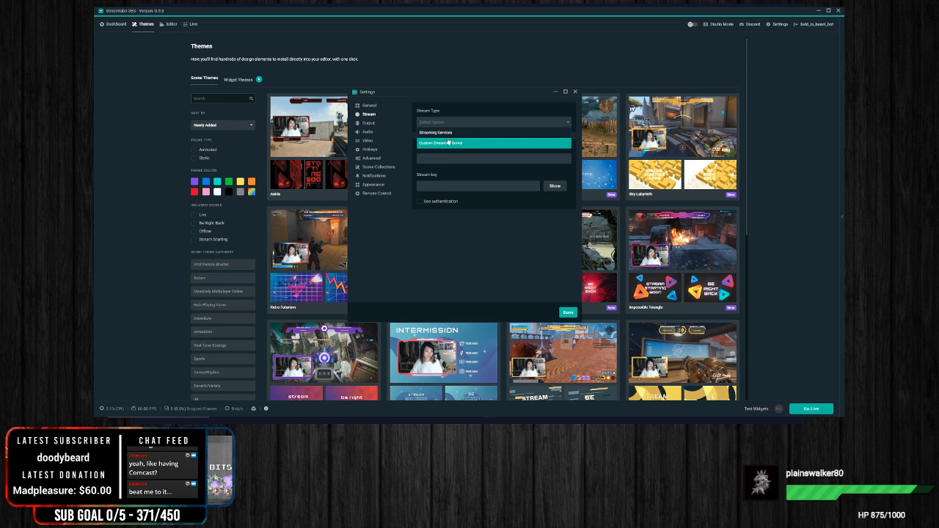
{"action": "left_click", "coordinate": [464, 132]}
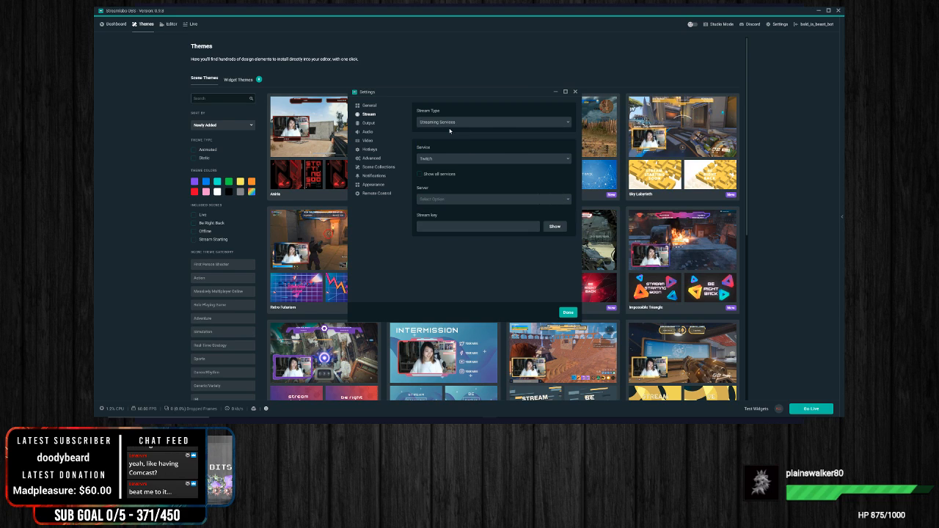
Step: Examine the available streaming services, such as YouTube, Mixer and Facebook Live, keeping Twitch as the service
{"action": "left_click", "coordinate": [448, 158]}
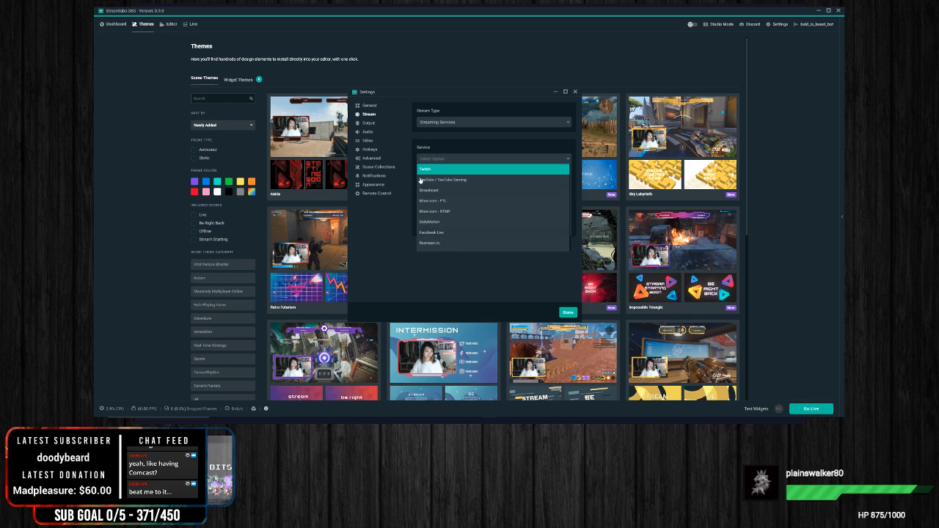
{"action": "key", "text": "Return"}
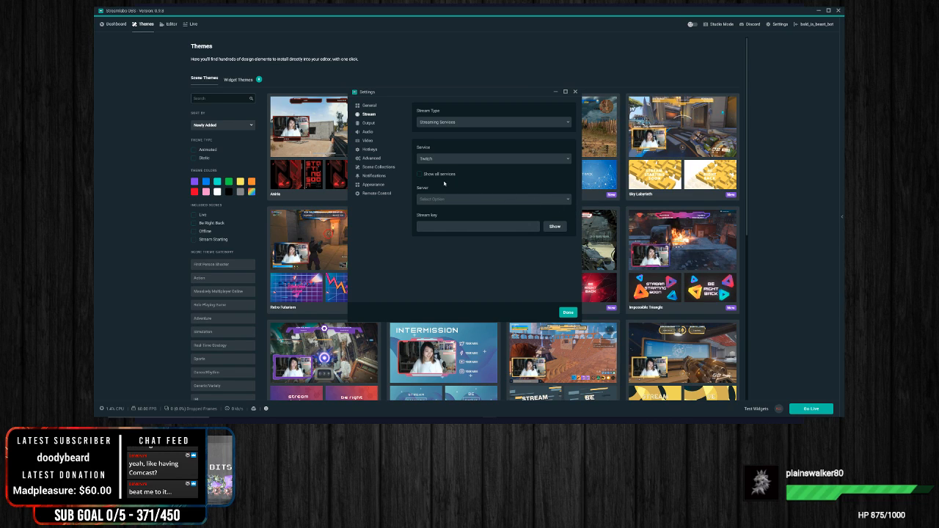
{"action": "left_click", "coordinate": [514, 160]}
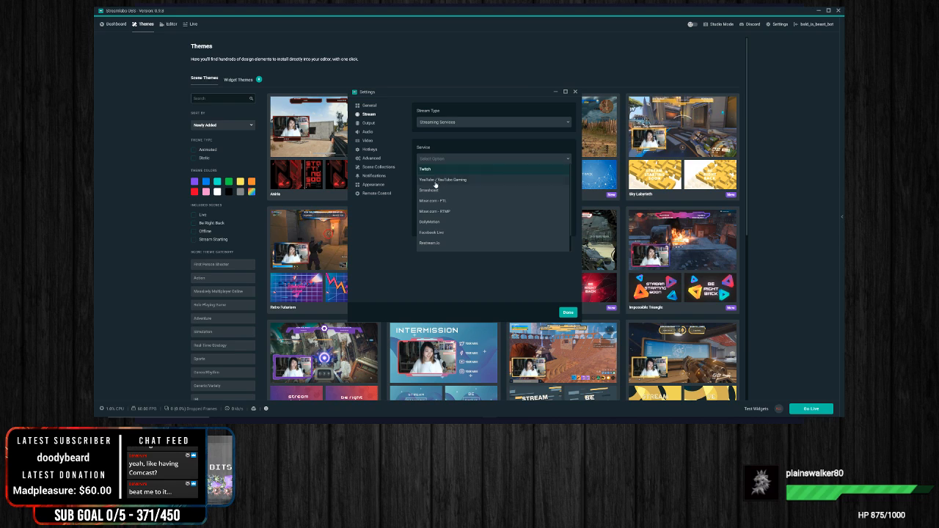
{"action": "left_click", "coordinate": [421, 138]}
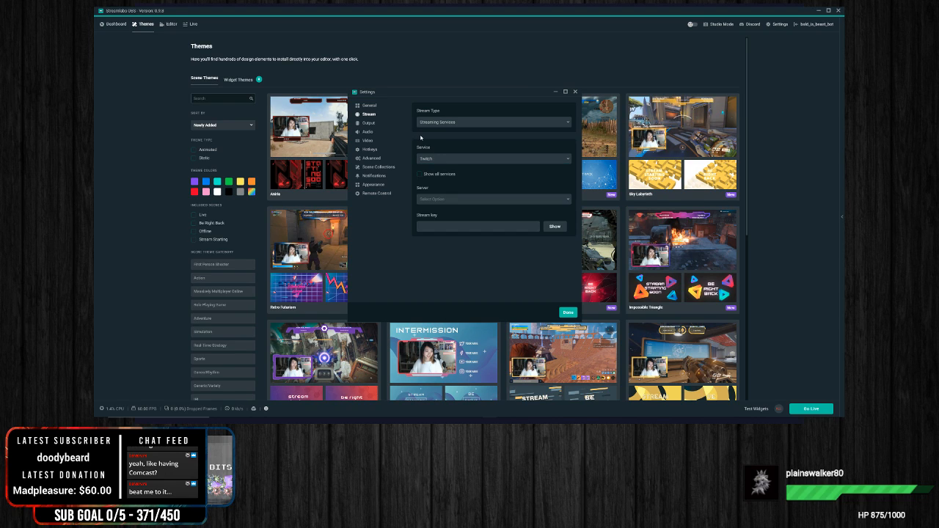
{"action": "left_click", "coordinate": [474, 158]}
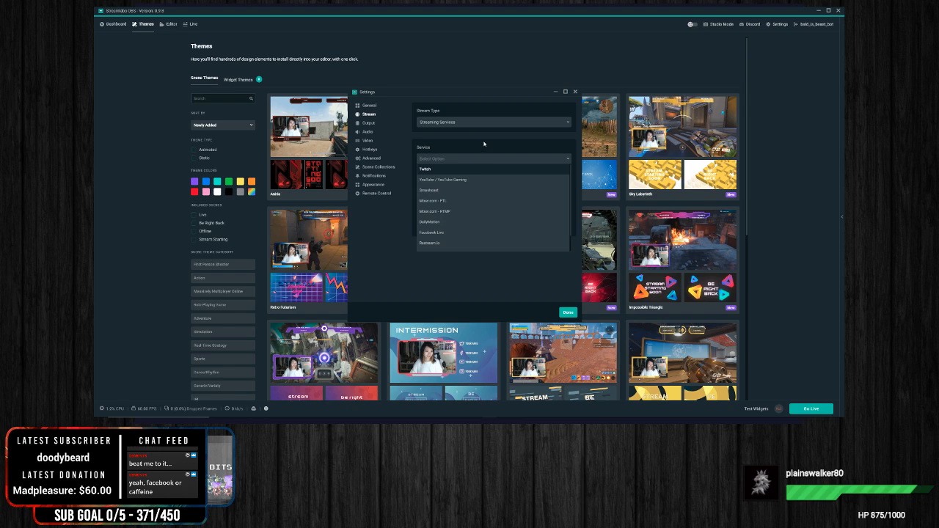
{"action": "key", "text": "Return"}
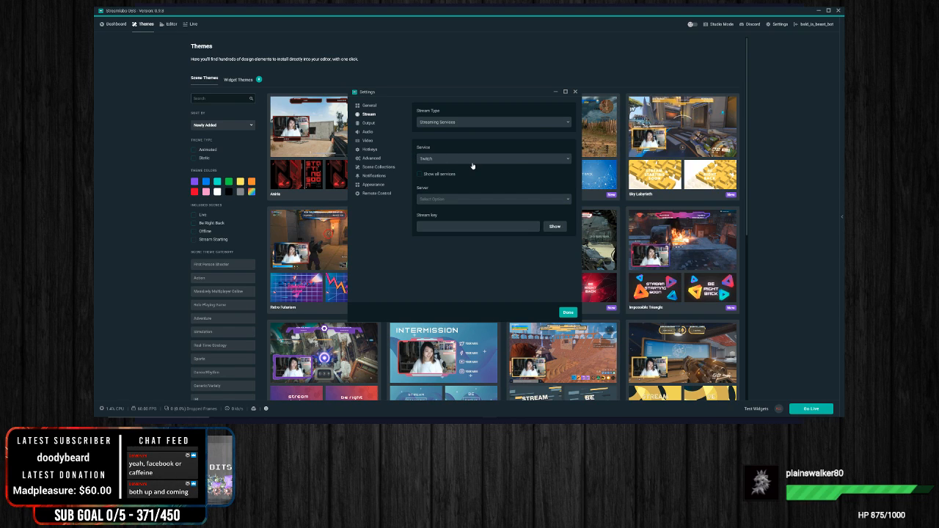
{"action": "left_click", "coordinate": [503, 159]}
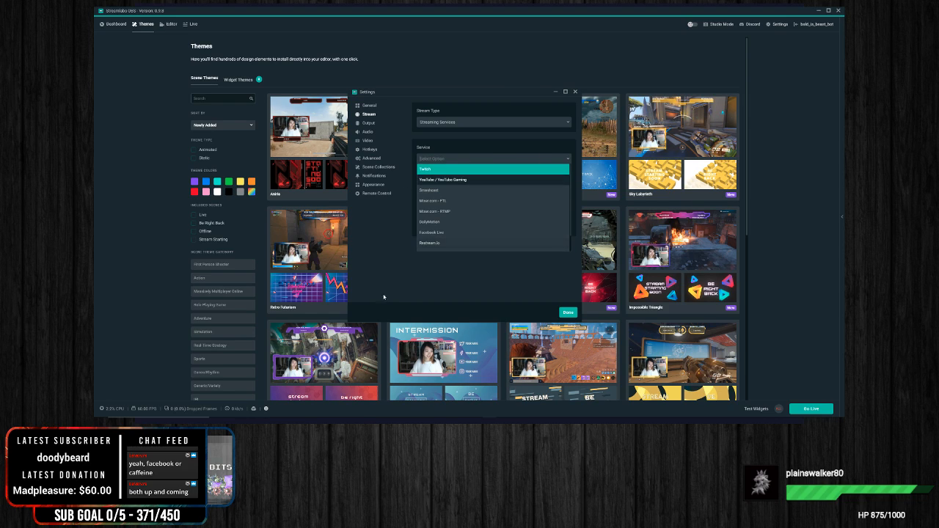
{"action": "key", "text": "Return"}
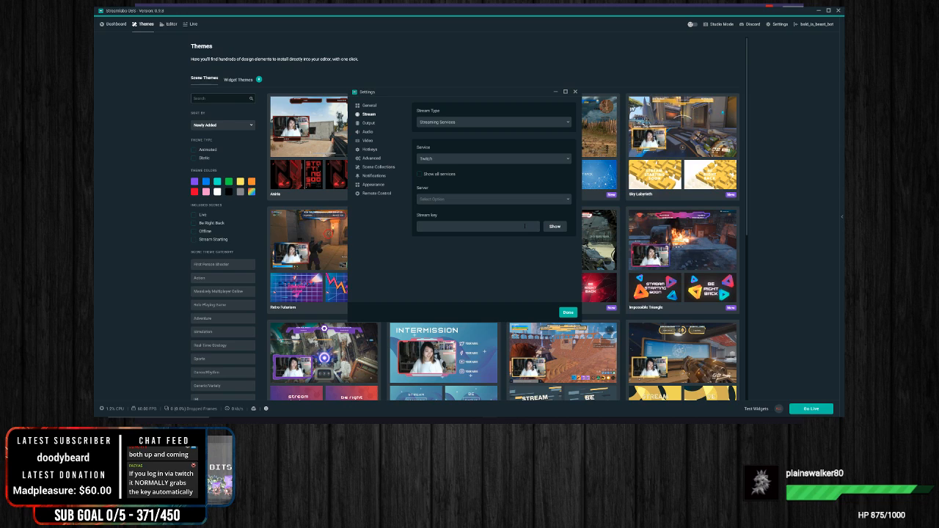
Step: View the Output and General settings pages and revisit the Stream page's Show all services and stream key options
{"action": "left_click", "coordinate": [369, 123]}
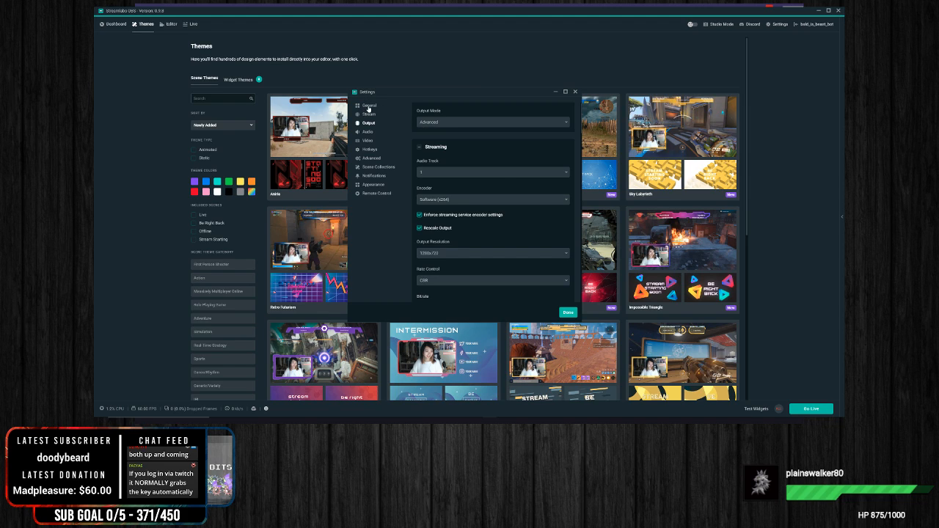
{"action": "left_click", "coordinate": [369, 106]}
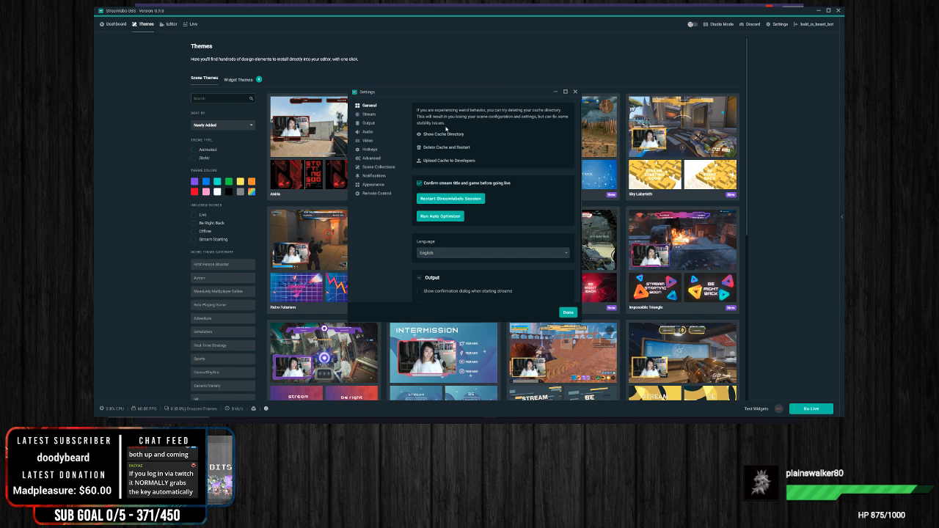
{"action": "left_click", "coordinate": [371, 115]}
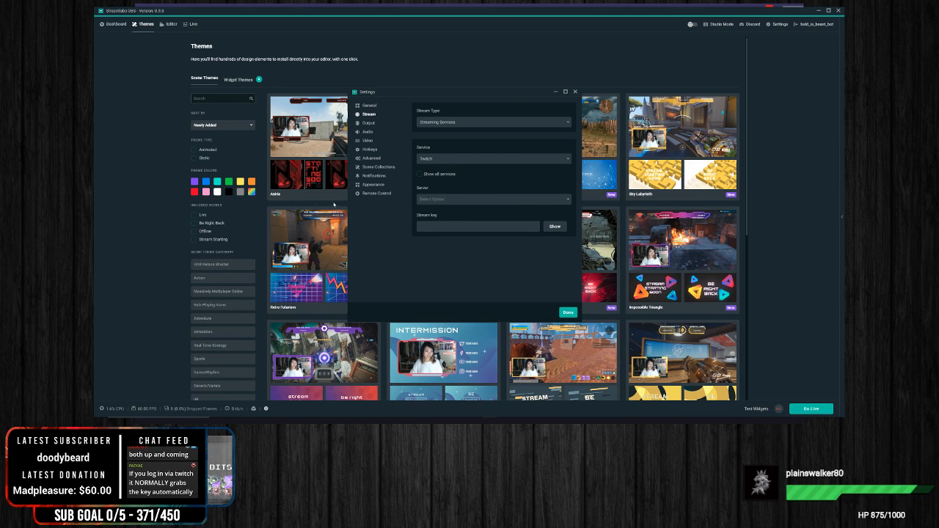
{"action": "left_click", "coordinate": [420, 174]}
{"action": "left_click", "coordinate": [515, 174]}
{"action": "left_click", "coordinate": [503, 226]}
Step: In the Output settings, examine the Simple mode's streaming and recording options and return the output mode to Advanced
{"action": "left_click", "coordinate": [368, 123]}
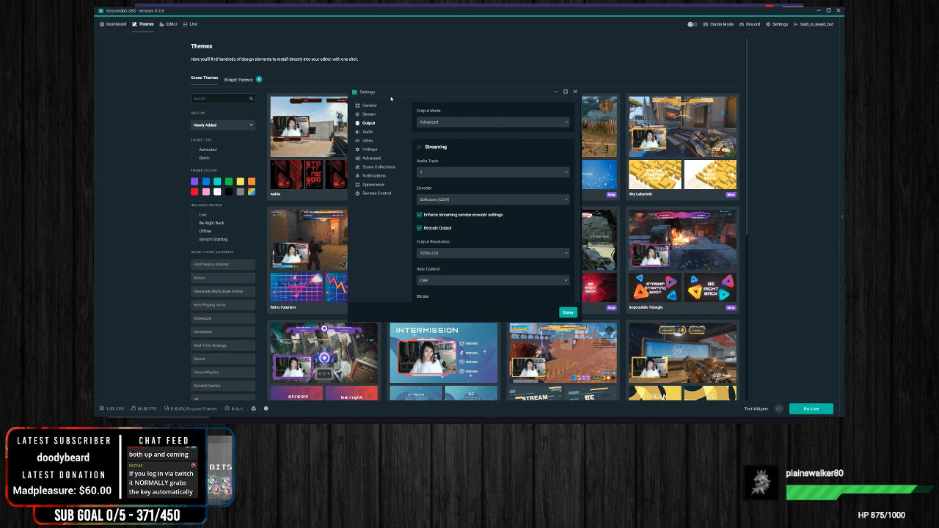
{"action": "left_click", "coordinate": [478, 123]}
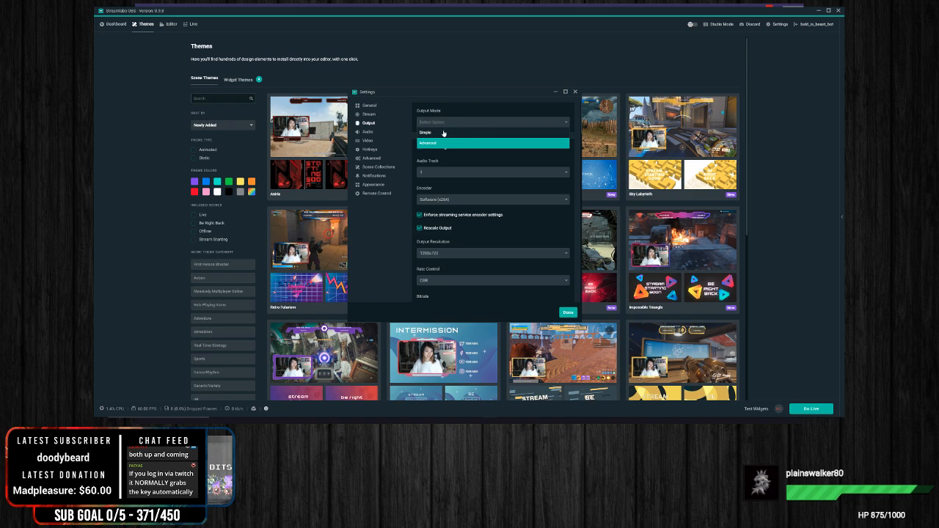
{"action": "left_click", "coordinate": [444, 133]}
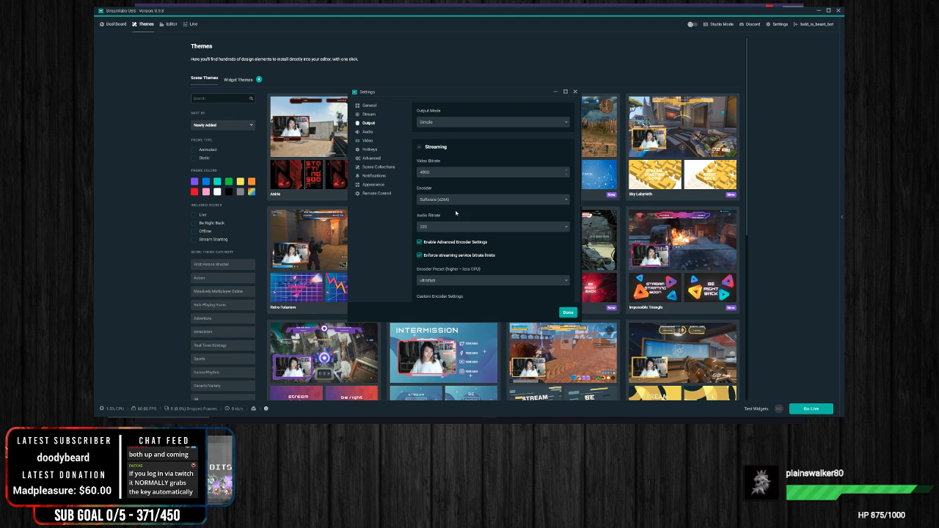
{"action": "left_click", "coordinate": [465, 125]}
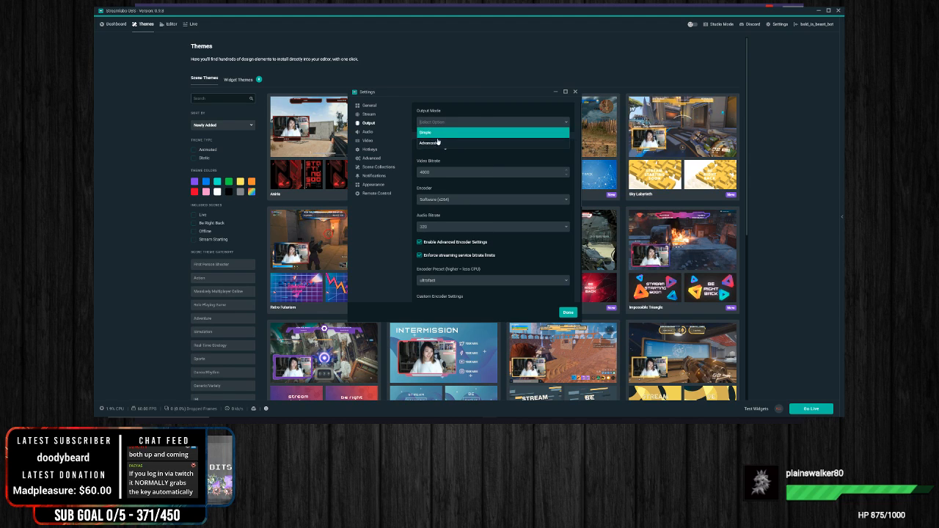
{"action": "left_click", "coordinate": [375, 244]}
{"action": "scroll", "coordinate": [503, 224], "scroll_direction": "down", "scroll_amount": 5}
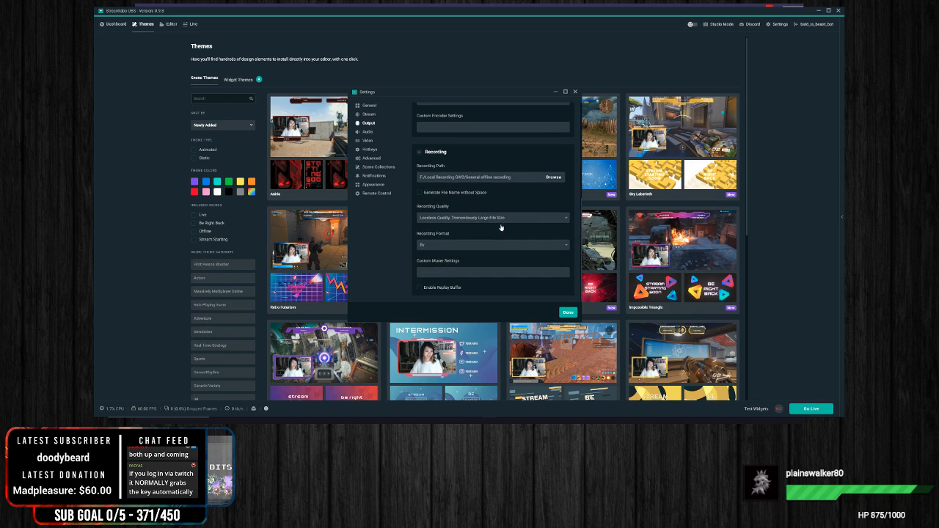
{"action": "scroll", "coordinate": [503, 224], "scroll_direction": "up", "scroll_amount": 5}
{"action": "left_click", "coordinate": [432, 124]}
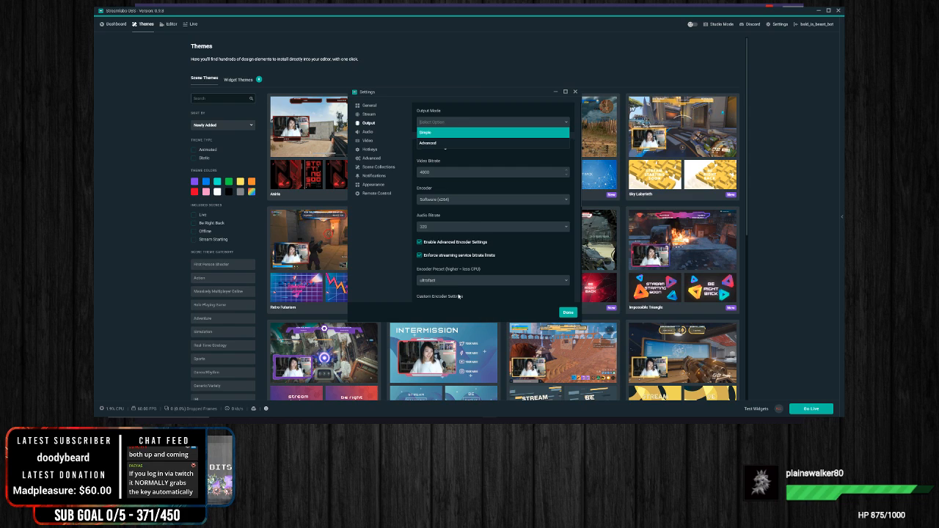
{"action": "left_click", "coordinate": [433, 143]}
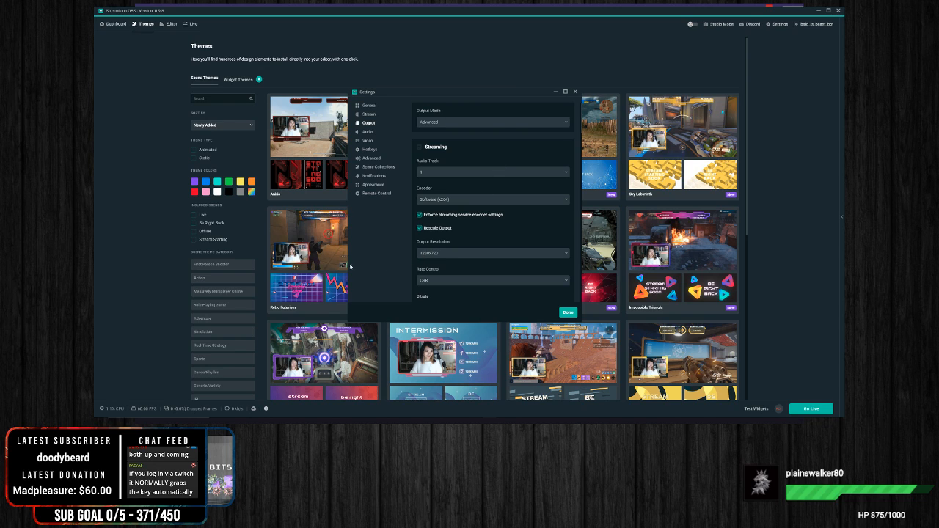
Step: Leave the settings, view the dashboard and switch to the scene editor
{"action": "left_click", "coordinate": [114, 23]}
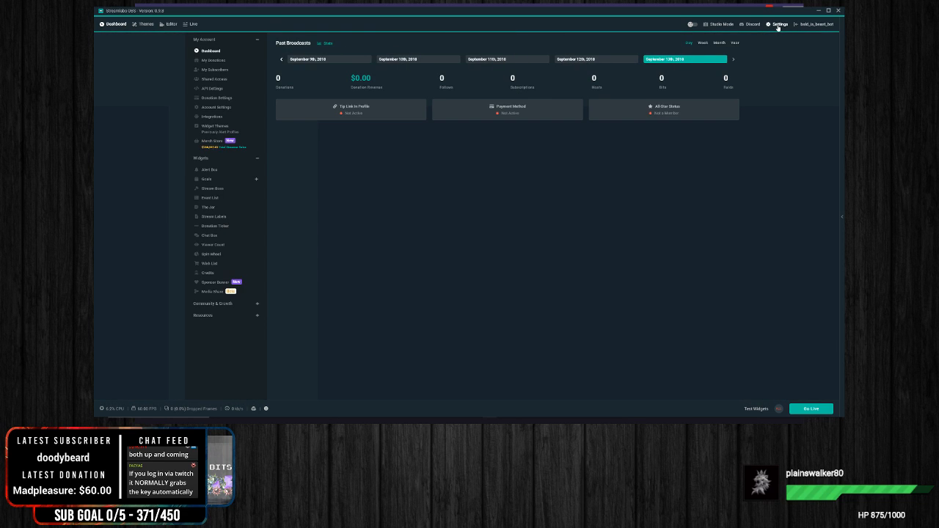
{"action": "left_click", "coordinate": [168, 25]}
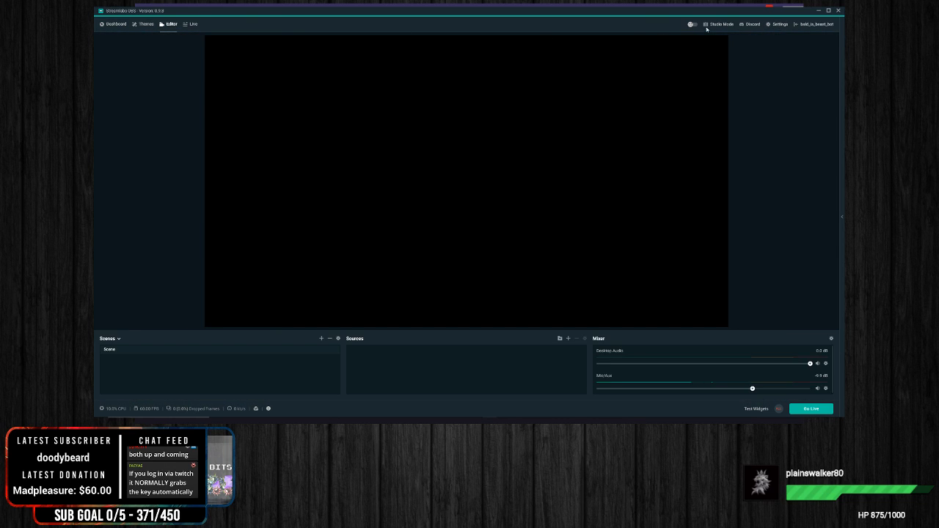
Step: Open the Output settings, reposition the settings window and examine the streaming audio track options
{"action": "left_click", "coordinate": [778, 24]}
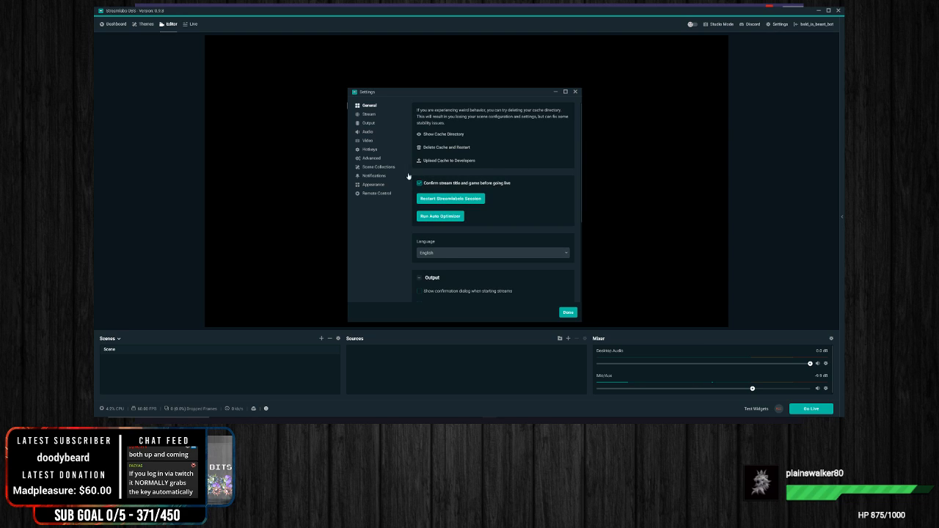
{"action": "left_click", "coordinate": [365, 123]}
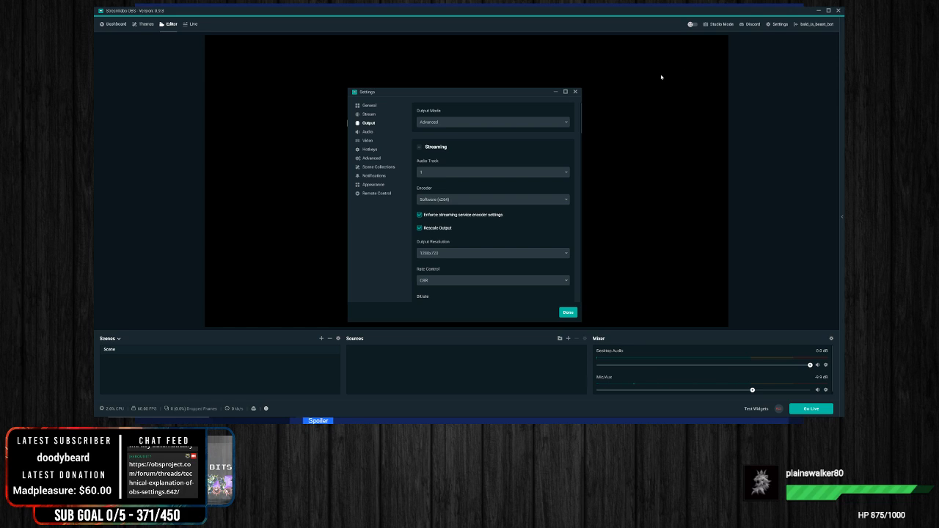
{"action": "mouse_move", "coordinate": [462, 95]}
{"action": "left_mouse_down"}
{"action": "mouse_move", "coordinate": [478, 62]}
{"action": "mouse_move", "coordinate": [470, 83]}
{"action": "left_mouse_up"}
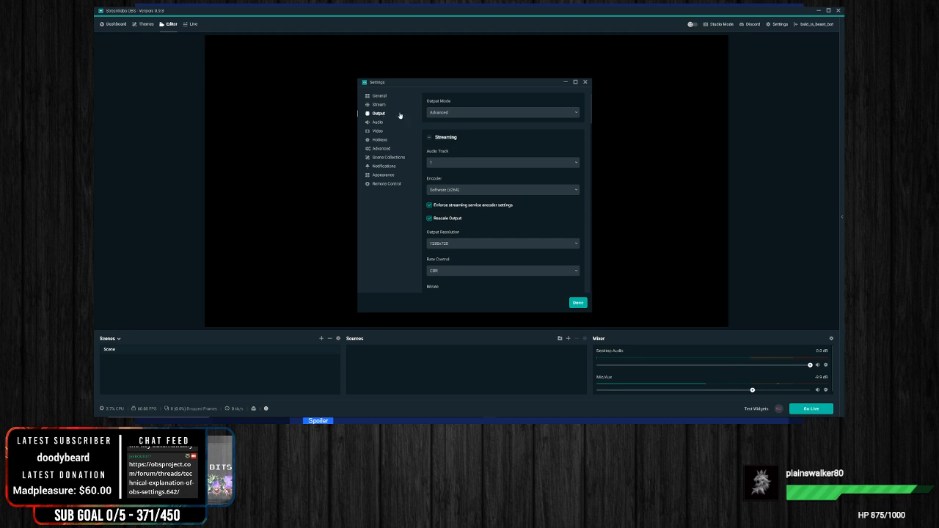
{"action": "left_click", "coordinate": [456, 165]}
{"action": "left_click", "coordinate": [417, 232]}
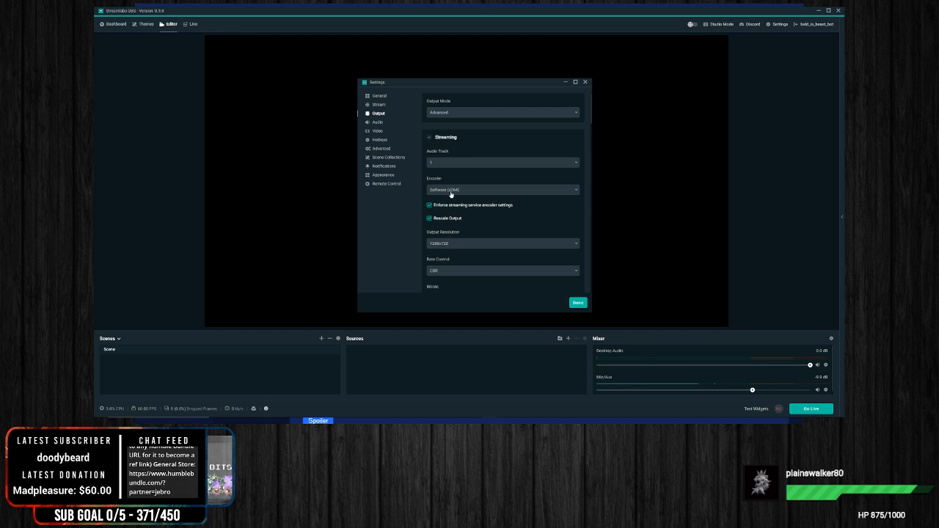
Step: Examine the available streaming encoders, including NVENC, and keep Software (x264) selected
{"action": "left_click", "coordinate": [549, 193]}
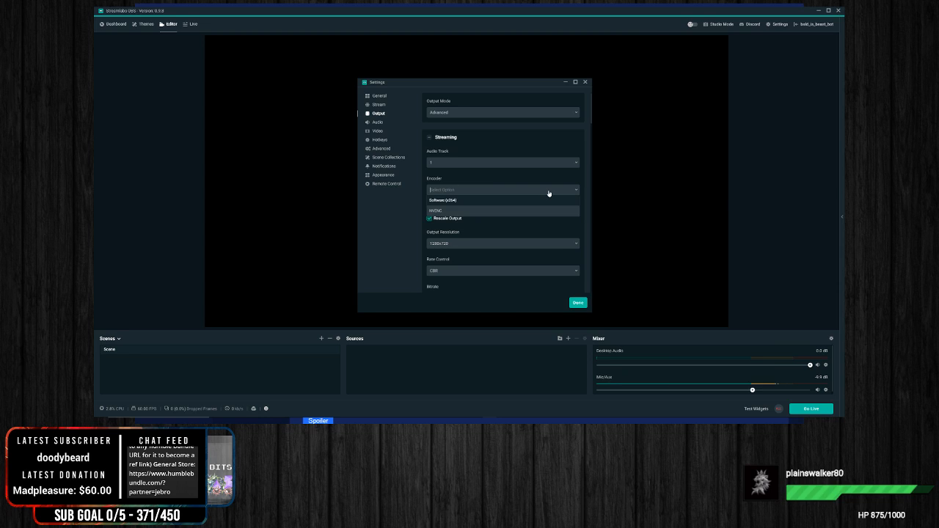
{"action": "left_click", "coordinate": [380, 206]}
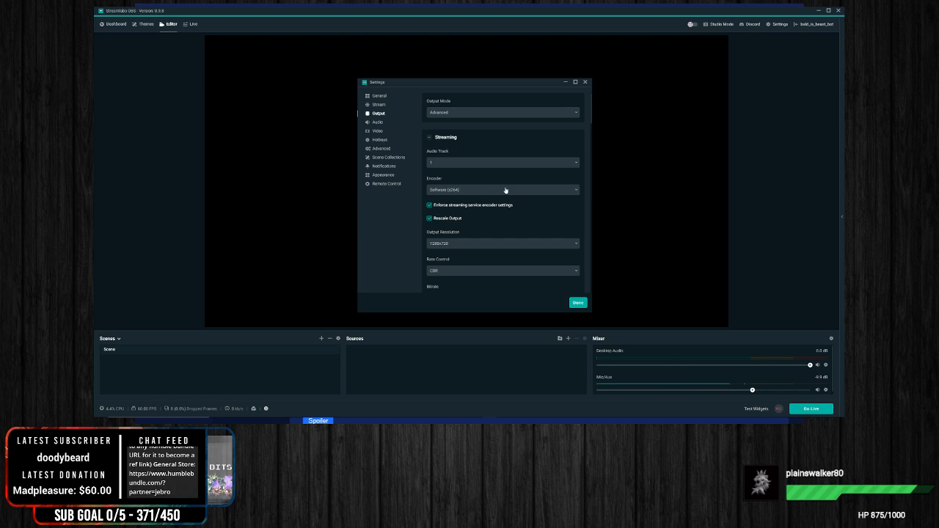
{"action": "left_click", "coordinate": [466, 190]}
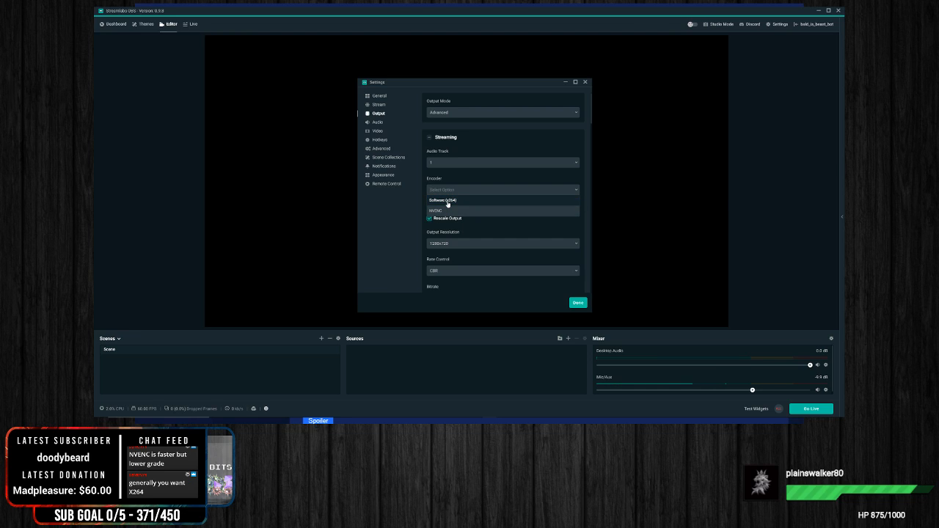
{"action": "left_click", "coordinate": [447, 202]}
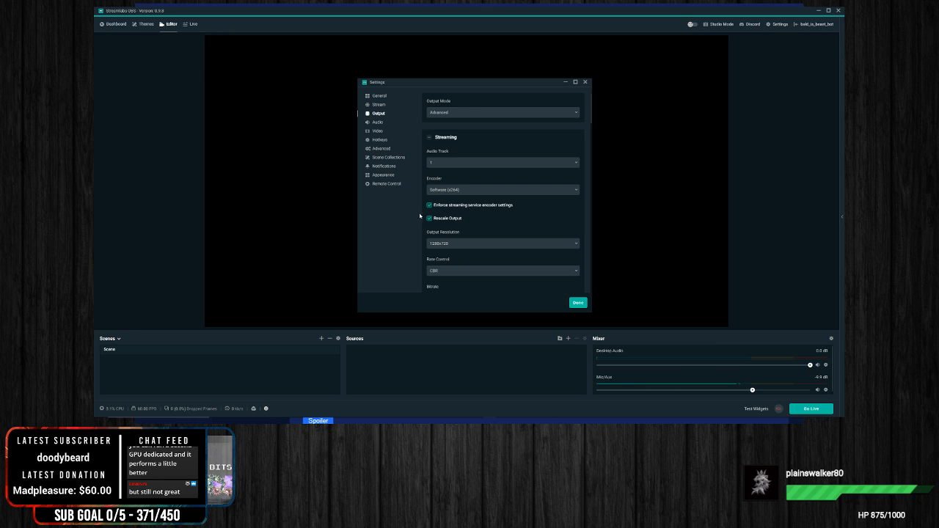
Step: Disable Rescale Output to compare the streaming options without an output resolution, and enable it again
{"action": "scroll", "coordinate": [558, 213], "scroll_direction": "down", "scroll_amount": 2}
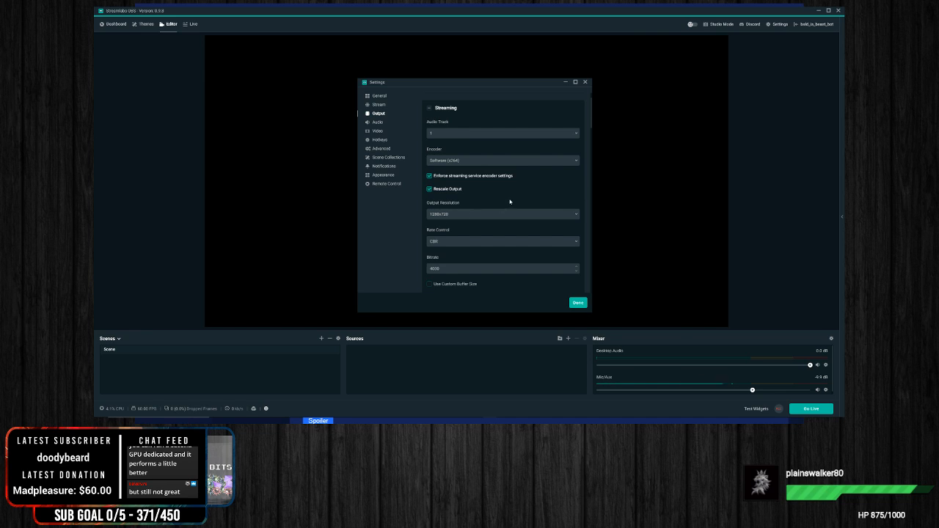
{"action": "scroll", "coordinate": [510, 203], "scroll_direction": "up", "scroll_amount": 2}
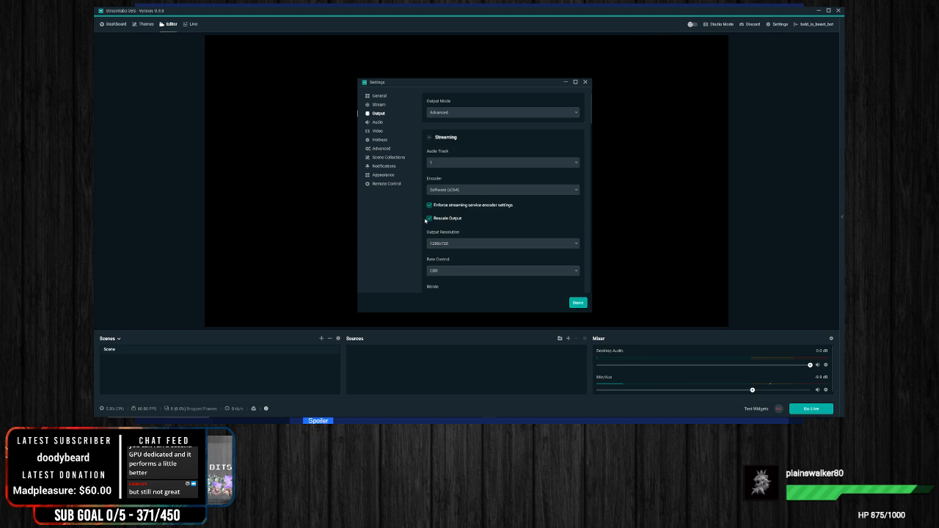
{"action": "left_click", "coordinate": [429, 219]}
{"action": "left_click", "coordinate": [430, 218]}
{"action": "scroll", "coordinate": [472, 211], "scroll_direction": "down", "scroll_amount": 1}
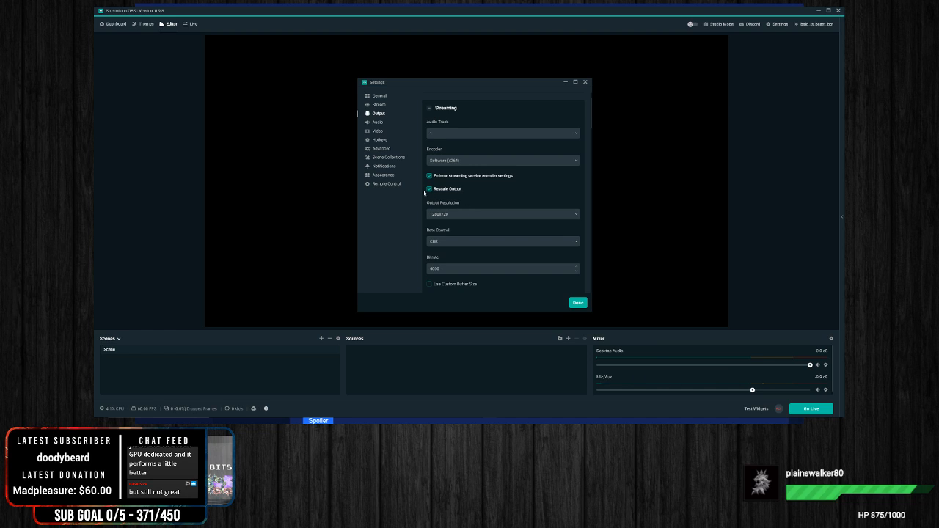
{"action": "left_click", "coordinate": [430, 190]}
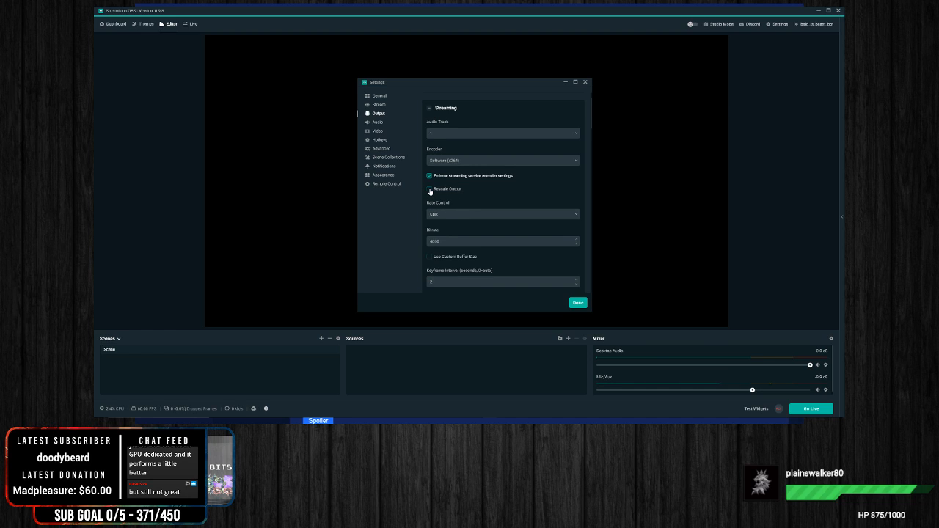
{"action": "left_click", "coordinate": [429, 189]}
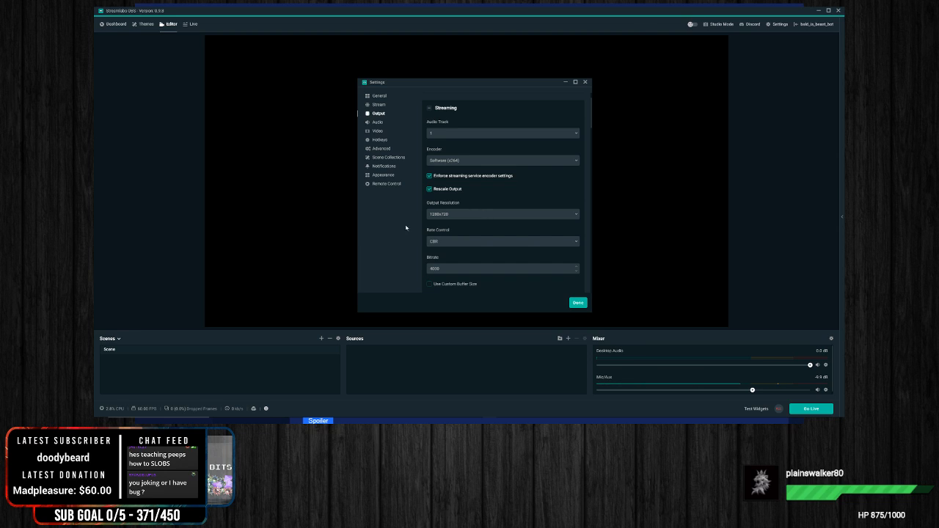
Step: Examine the lower streaming output options and the rate control choices CBR, ABR, VBR and CRF
{"action": "scroll", "coordinate": [580, 184], "scroll_direction": "down", "scroll_amount": 3}
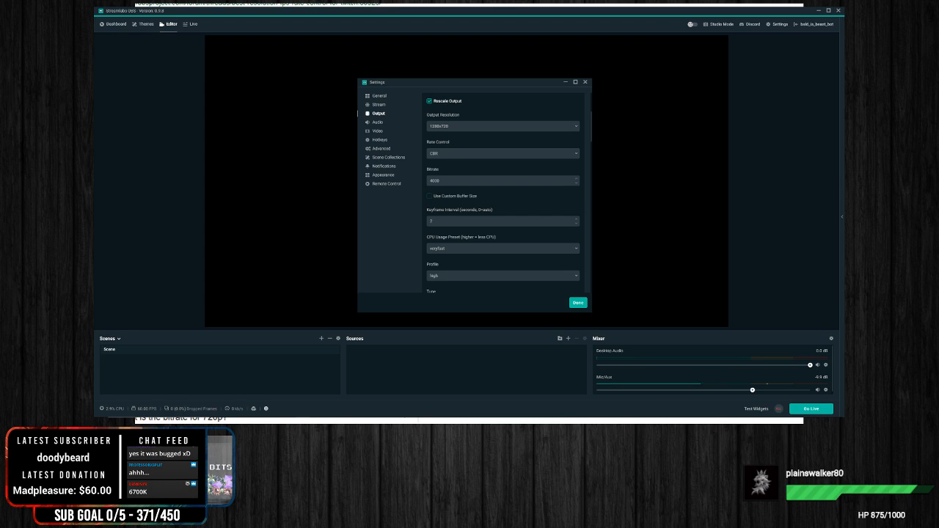
{"action": "scroll", "coordinate": [470, 213], "scroll_direction": "down", "scroll_amount": 3}
{"action": "scroll", "coordinate": [470, 212], "scroll_direction": "down", "scroll_amount": 3}
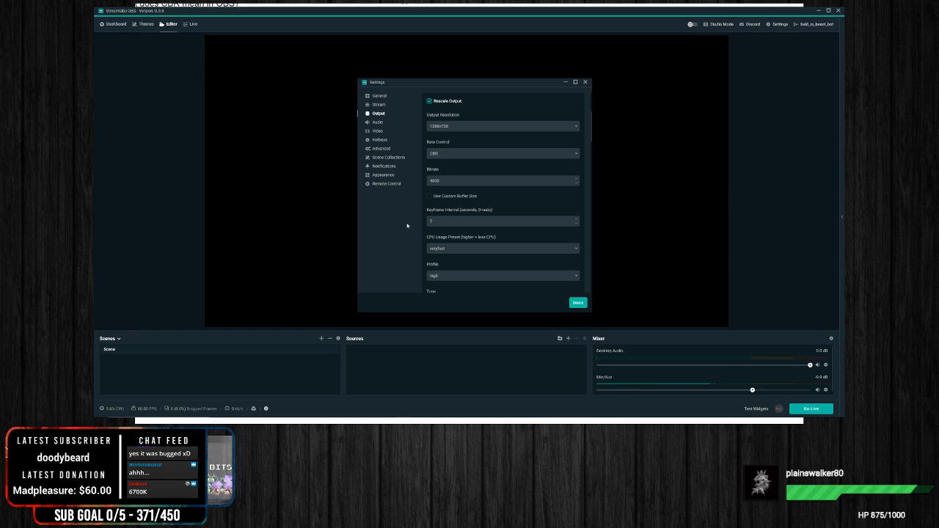
{"action": "left_click", "coordinate": [455, 153]}
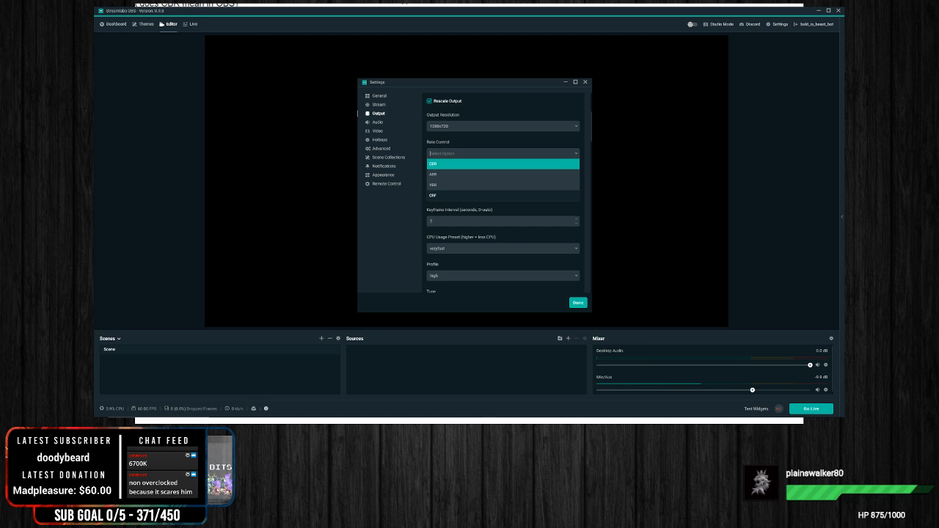
{"action": "left_click", "coordinate": [430, 196]}
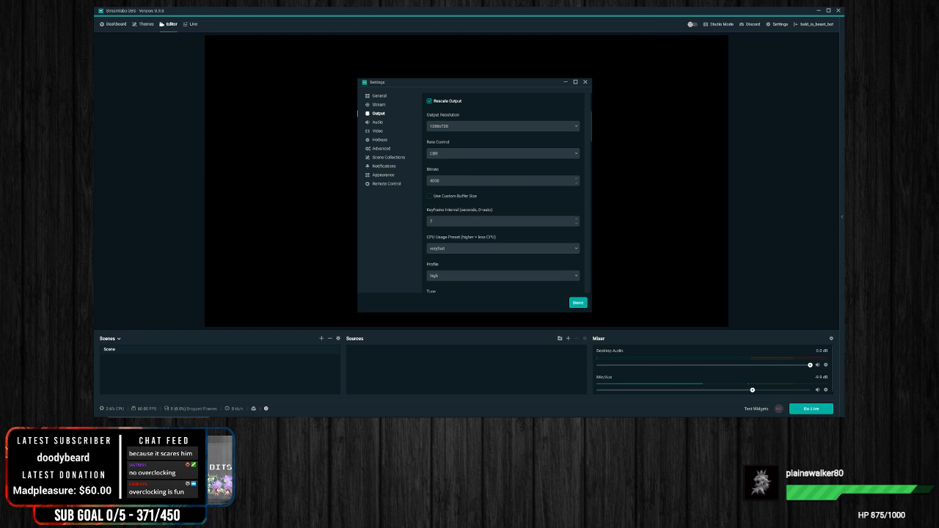
Step: Switch the streaming rate control to CRF to view its options, and set it back to CBR
{"action": "left_click", "coordinate": [460, 154]}
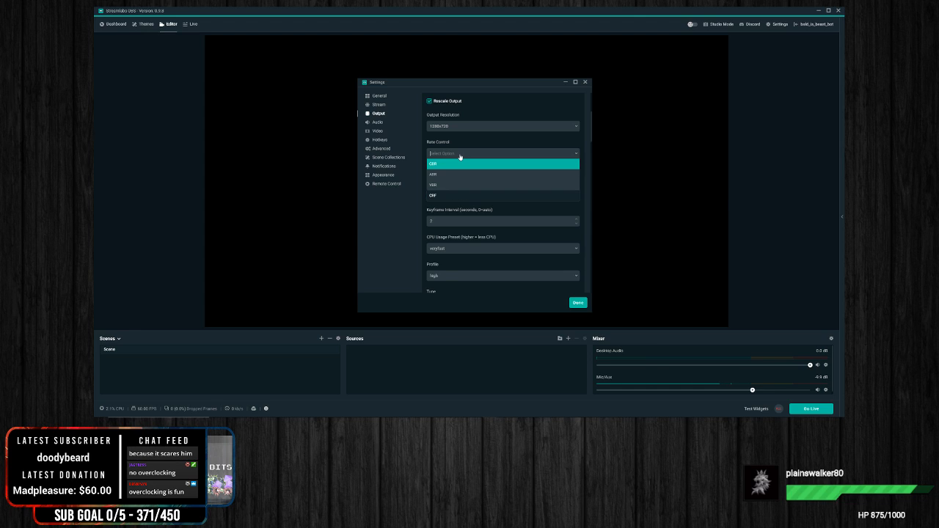
{"action": "left_click", "coordinate": [439, 196]}
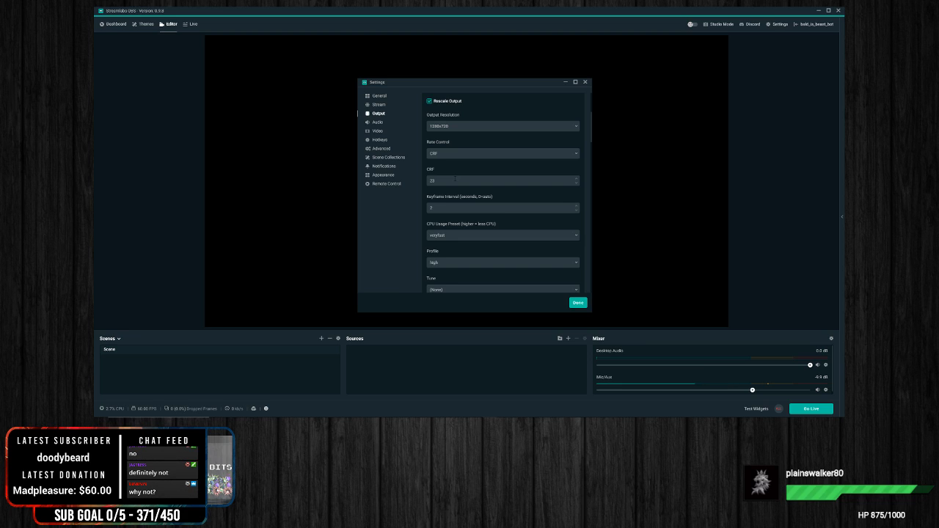
{"action": "left_click", "coordinate": [548, 155]}
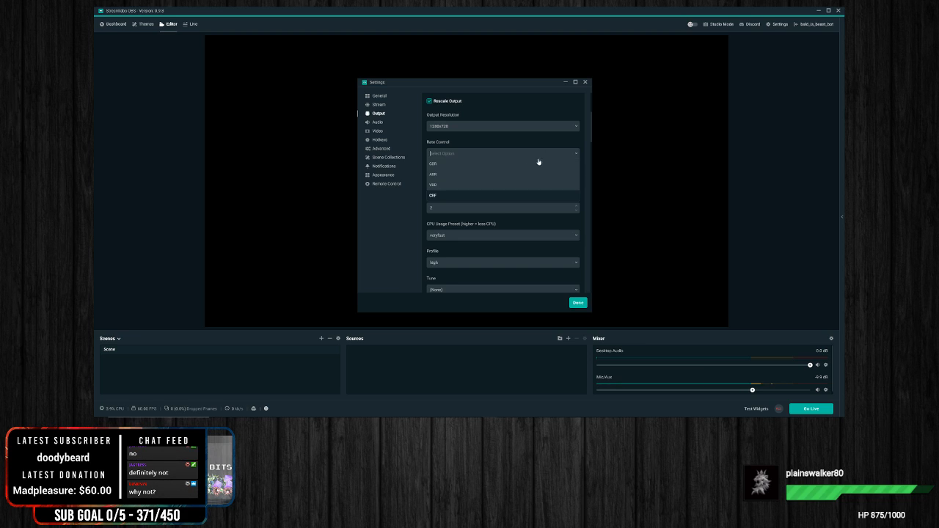
{"action": "left_click", "coordinate": [456, 170]}
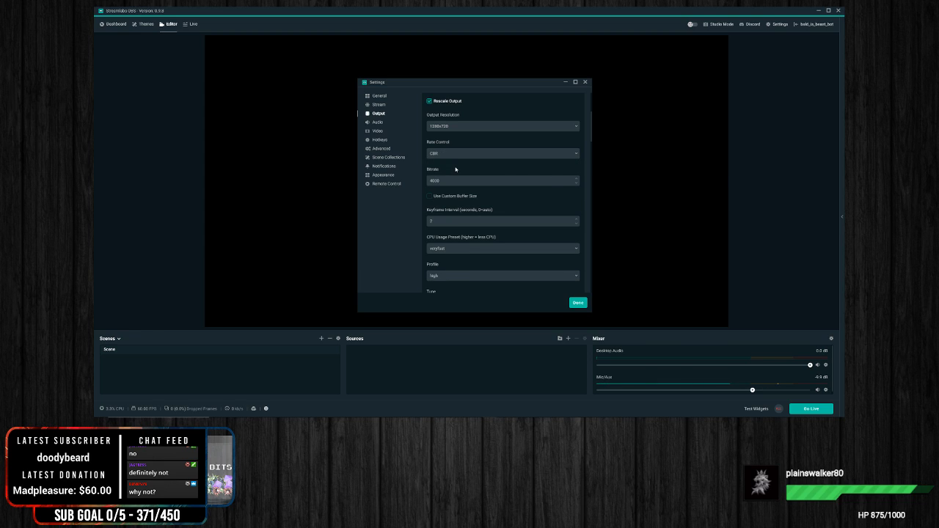
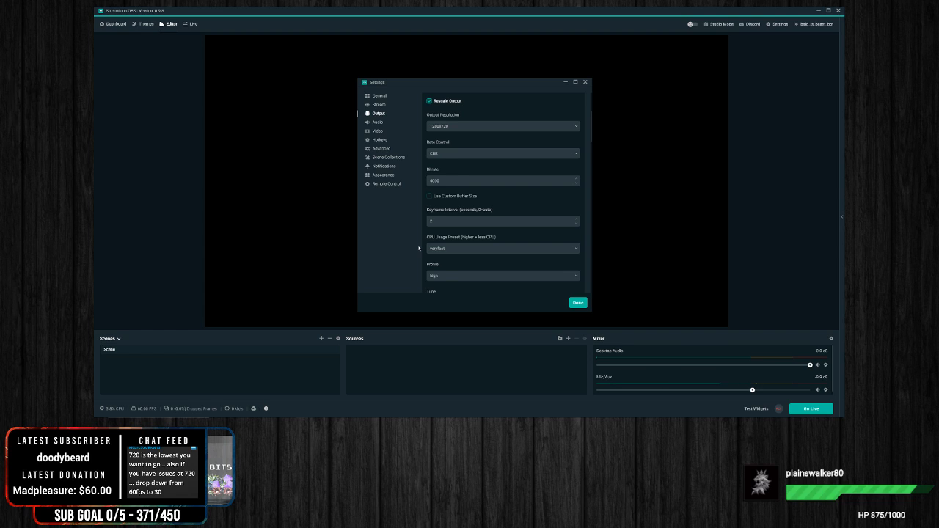
Step: Examine the CPU Usage Preset choices for the x264 streaming encoder and keep veryfast selected
{"action": "scroll", "coordinate": [433, 235], "scroll_direction": "down", "scroll_amount": 1}
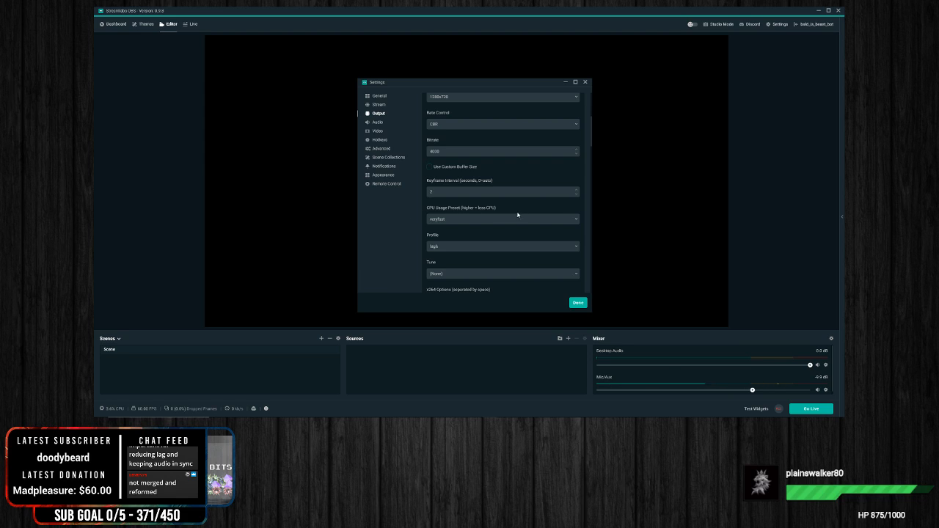
{"action": "left_click", "coordinate": [495, 219]}
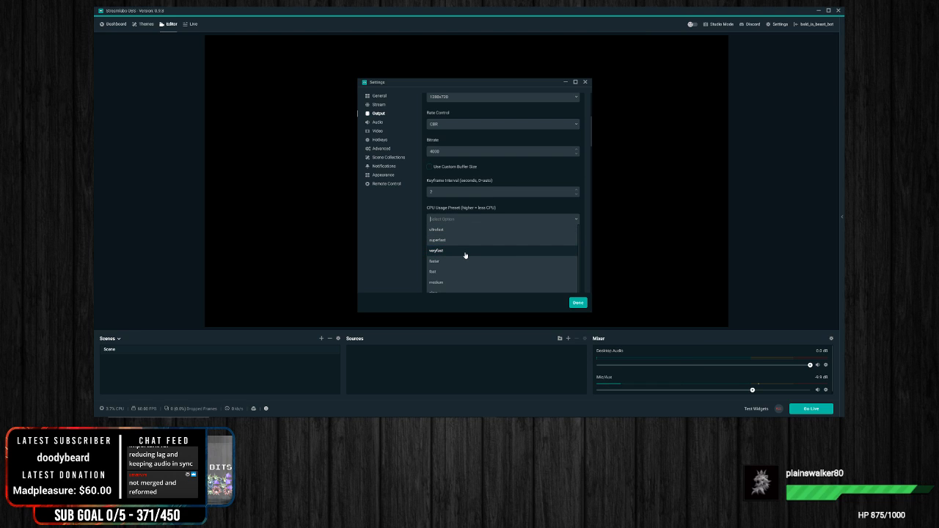
{"action": "scroll", "coordinate": [530, 263], "scroll_direction": "down", "scroll_amount": 5}
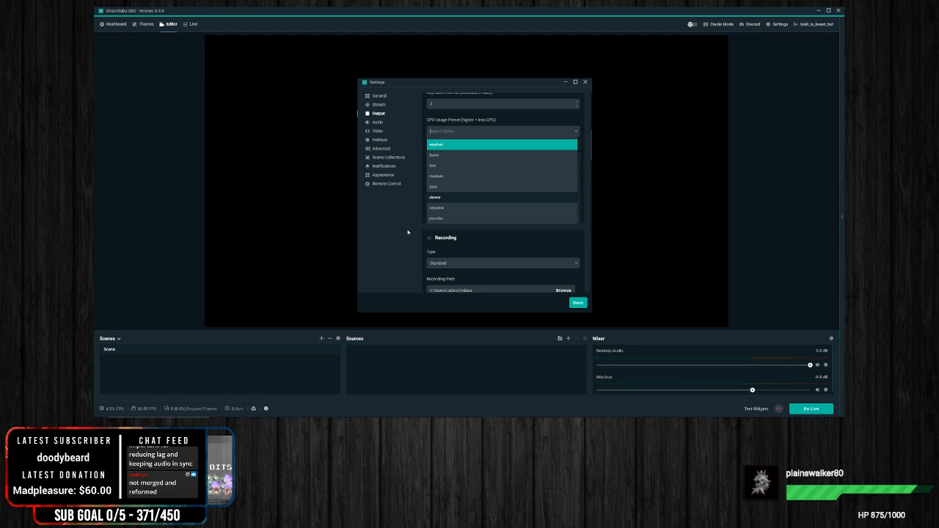
{"action": "left_click", "coordinate": [430, 224]}
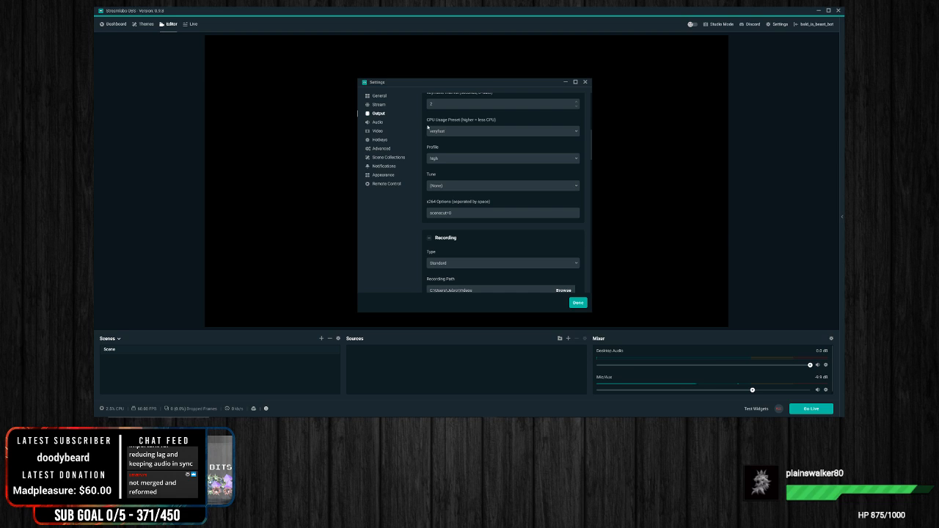
{"action": "left_click", "coordinate": [473, 135]}
{"action": "scroll", "coordinate": [479, 186], "scroll_direction": "up", "scroll_amount": 1}
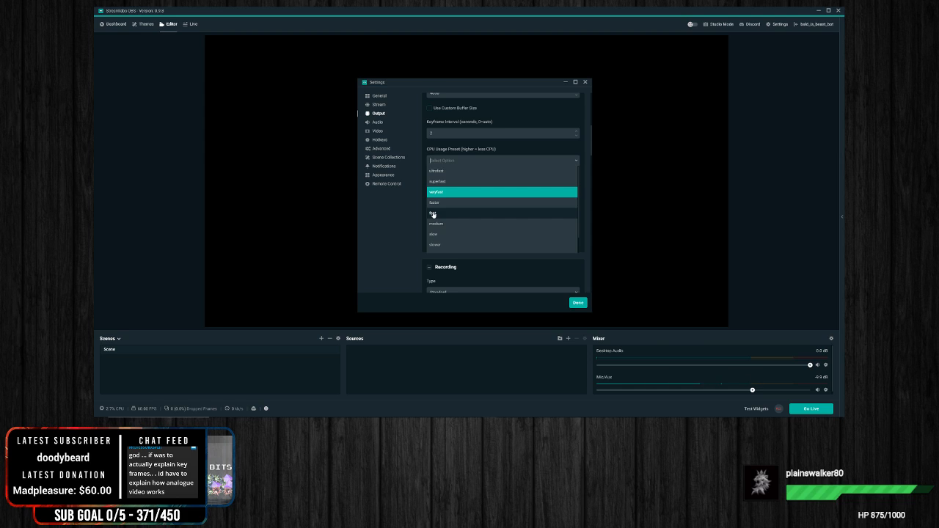
{"action": "left_click", "coordinate": [406, 213]}
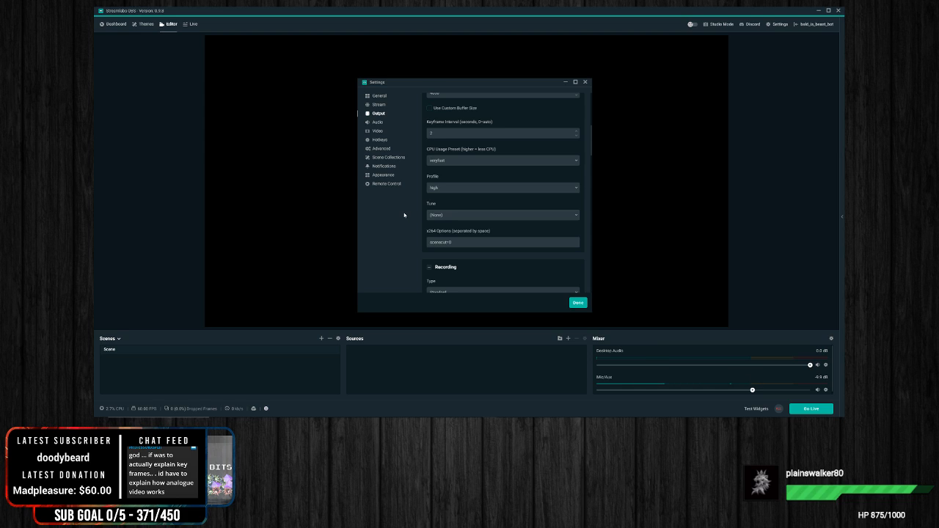
Step: Examine the Profile and Tune choices of the streaming encoder, leaving Profile at high and Tune at (None)
{"action": "left_click", "coordinate": [458, 190]}
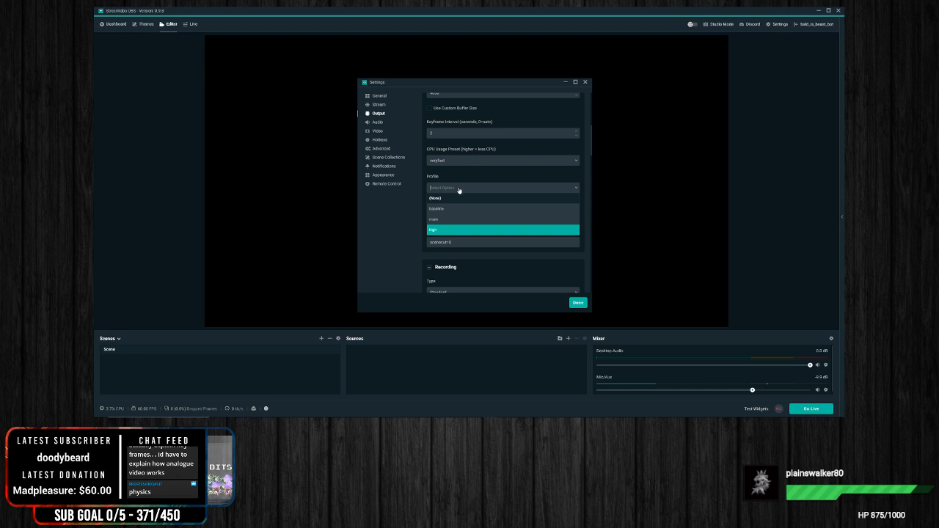
{"action": "left_click", "coordinate": [383, 207]}
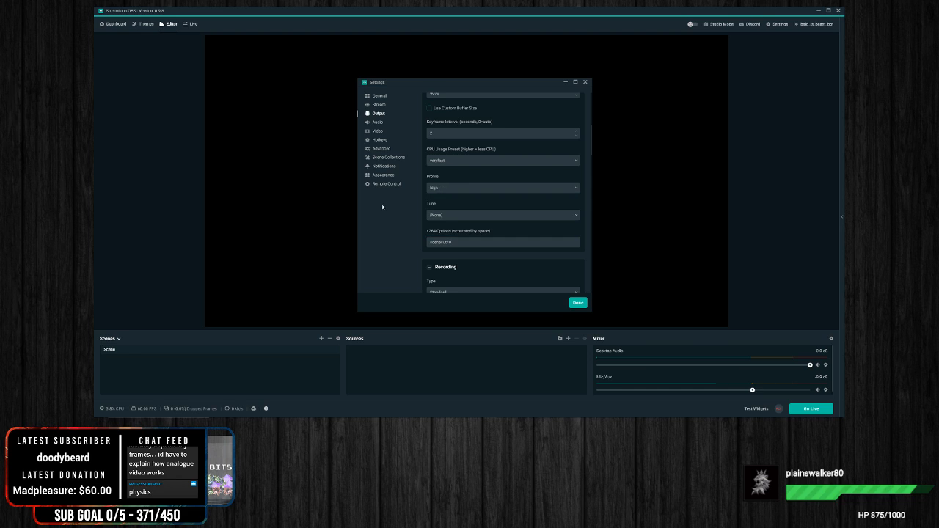
{"action": "left_click", "coordinate": [461, 190]}
{"action": "left_click", "coordinate": [493, 216]}
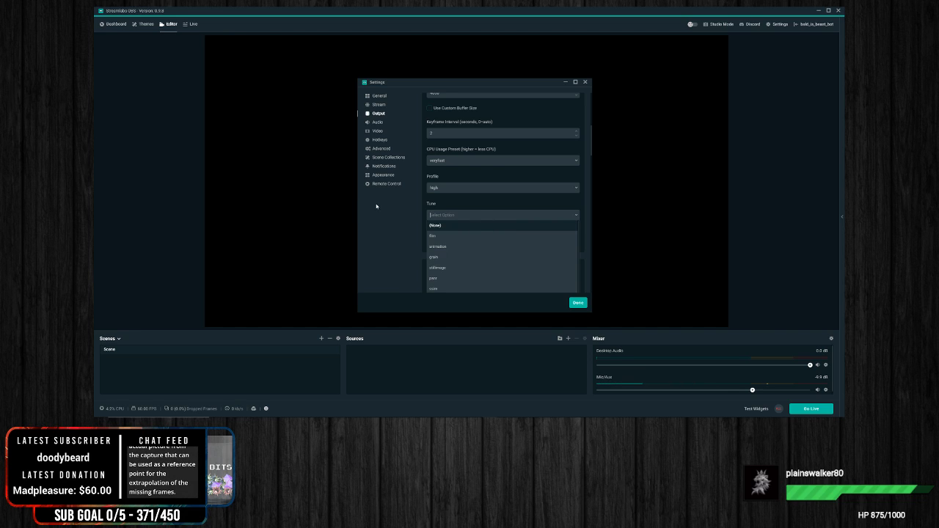
{"action": "left_click", "coordinate": [491, 217]}
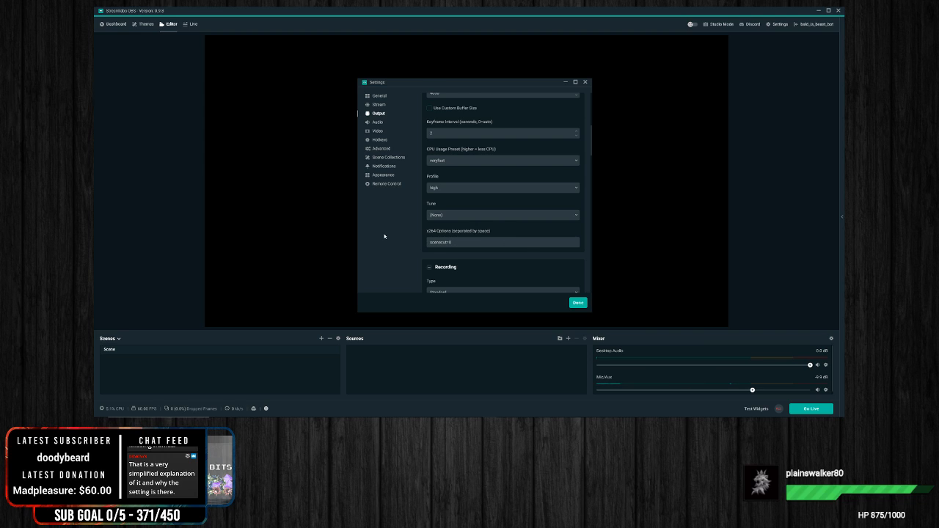
Step: Review the Recording output options and the available recording encoders, keeping NVENC selected
{"action": "scroll", "coordinate": [588, 191], "scroll_direction": "down", "scroll_amount": 3}
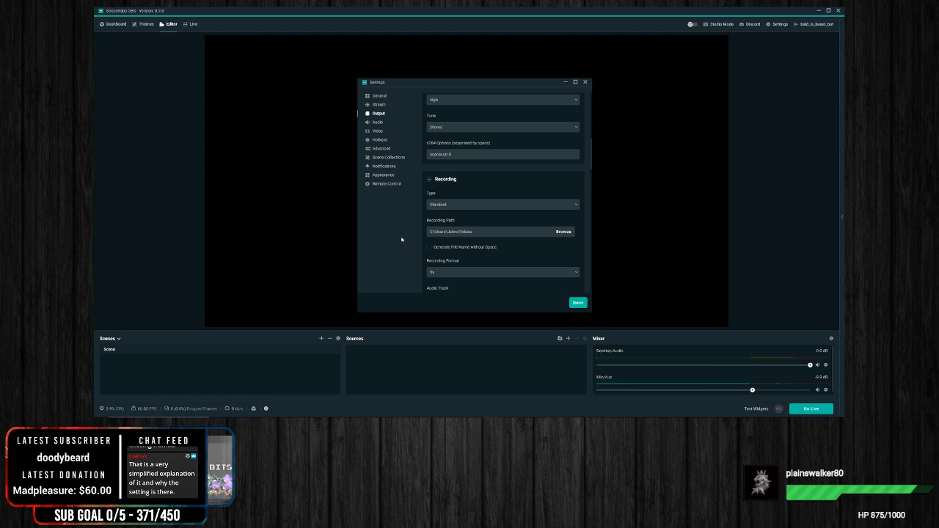
{"action": "scroll", "coordinate": [555, 240], "scroll_direction": "down", "scroll_amount": 2}
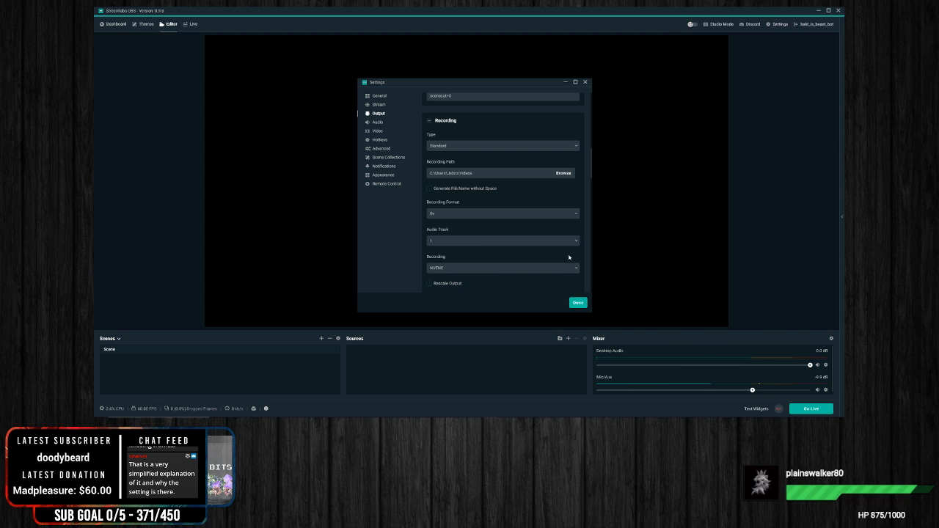
{"action": "left_click", "coordinate": [488, 269]}
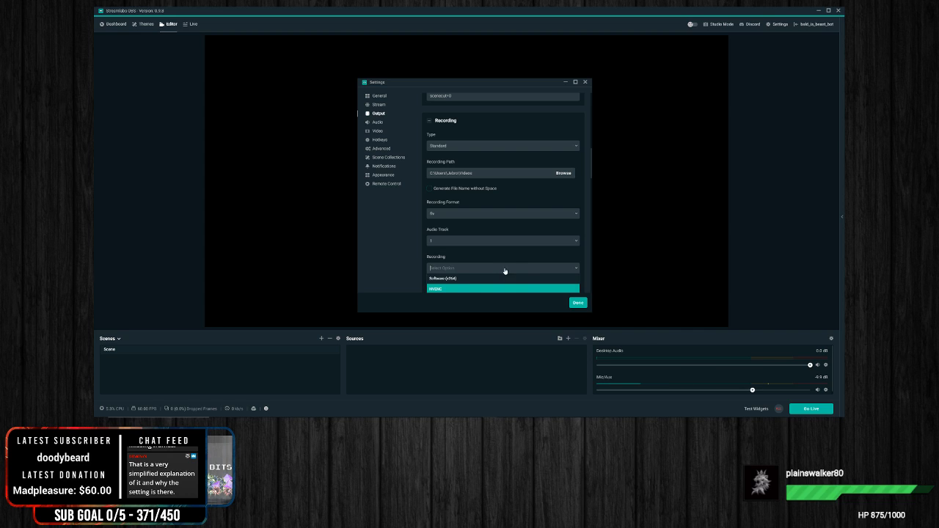
{"action": "left_click", "coordinate": [454, 290]}
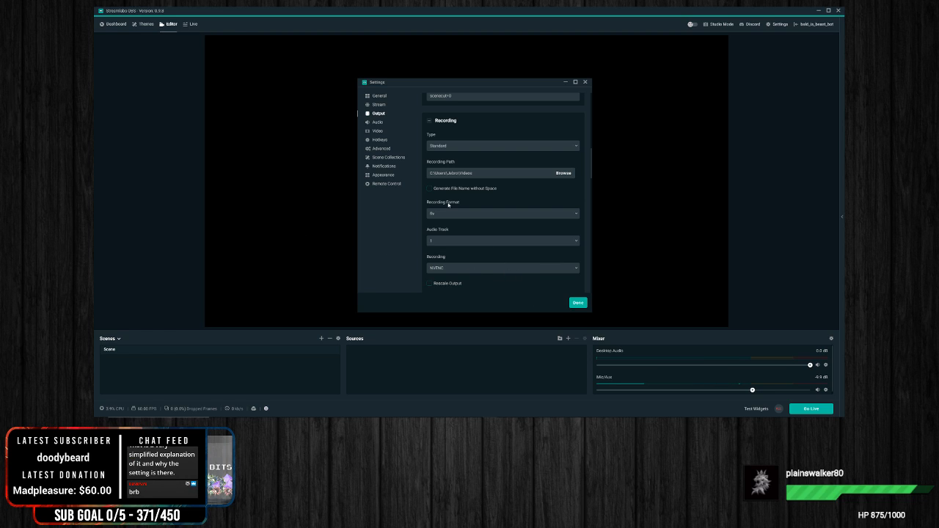
{"action": "left_click", "coordinate": [447, 270]}
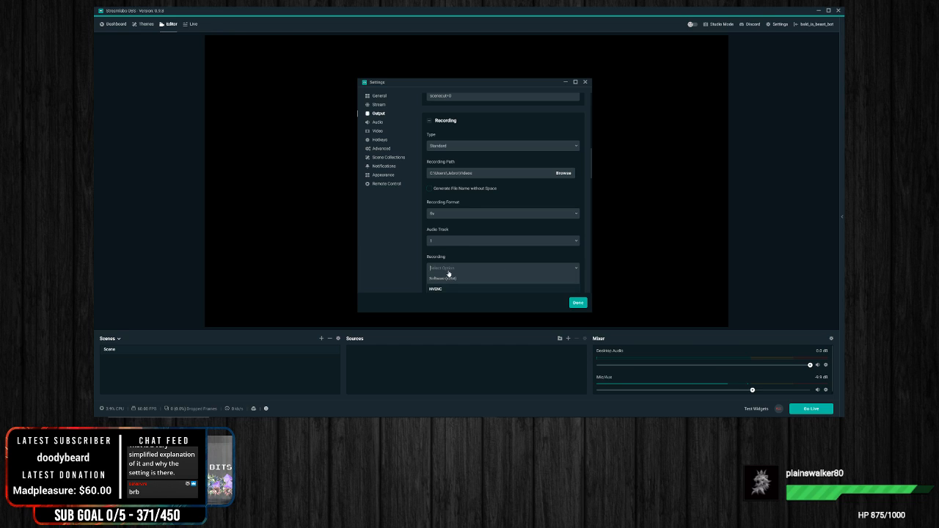
{"action": "key", "text": "Return"}
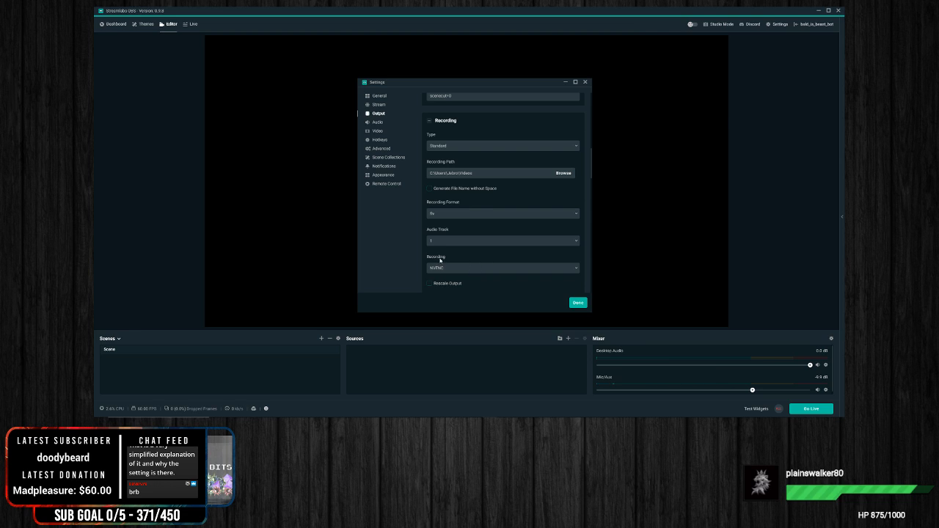
Step: Review the full set of advanced output settings, from the streaming and recording sections through the six audio tracks
{"action": "scroll", "coordinate": [491, 202], "scroll_direction": "up", "scroll_amount": 1}
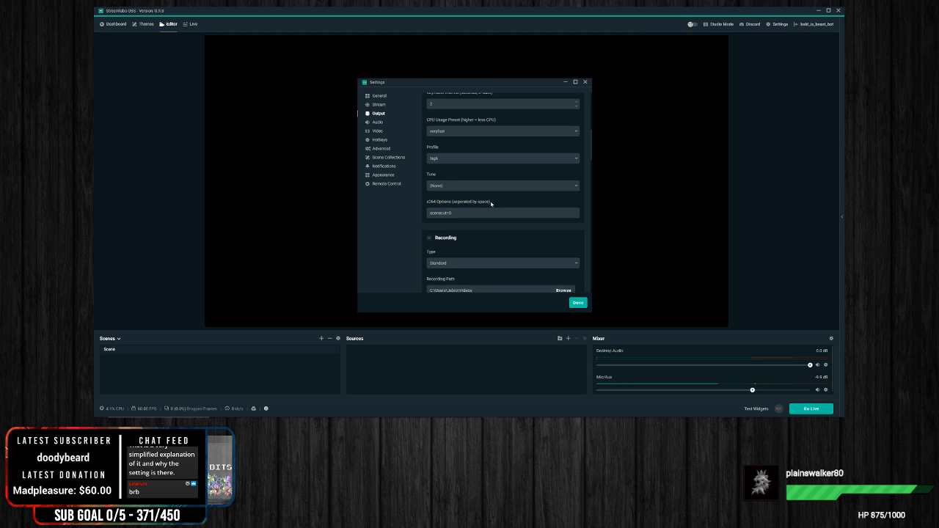
{"action": "scroll", "coordinate": [491, 204], "scroll_direction": "up", "scroll_amount": 1}
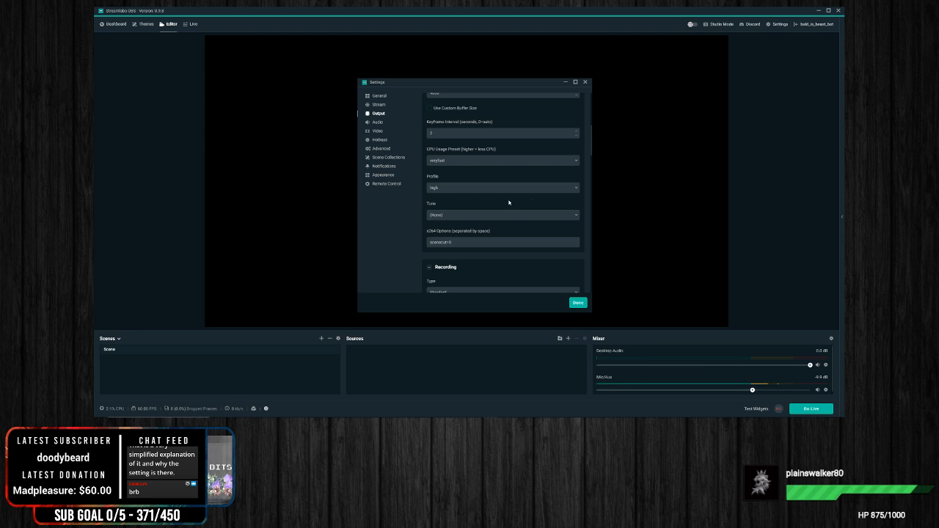
{"action": "scroll", "coordinate": [491, 221], "scroll_direction": "up", "scroll_amount": 2}
{"action": "scroll", "coordinate": [491, 221], "scroll_direction": "up", "scroll_amount": 5}
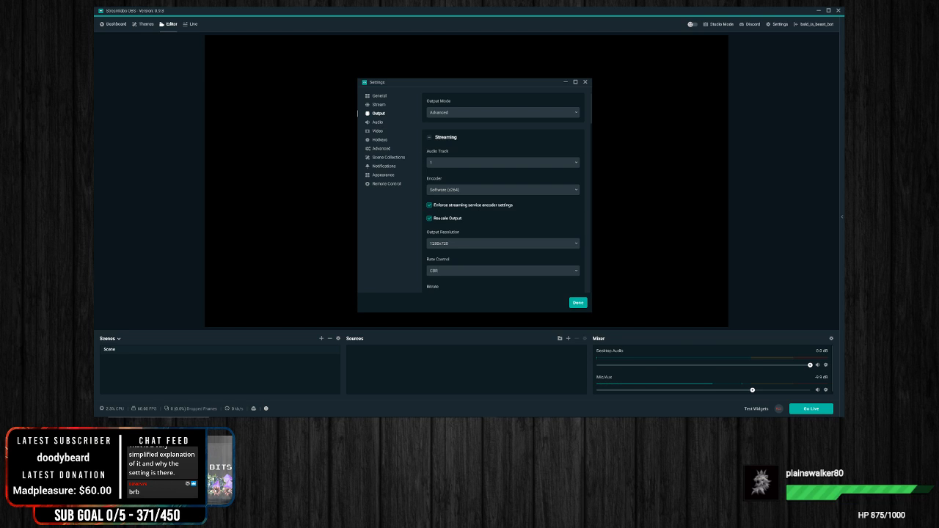
{"action": "scroll", "coordinate": [484, 267], "scroll_direction": "down", "scroll_amount": 12}
{"action": "scroll", "coordinate": [430, 266], "scroll_direction": "down", "scroll_amount": 15}
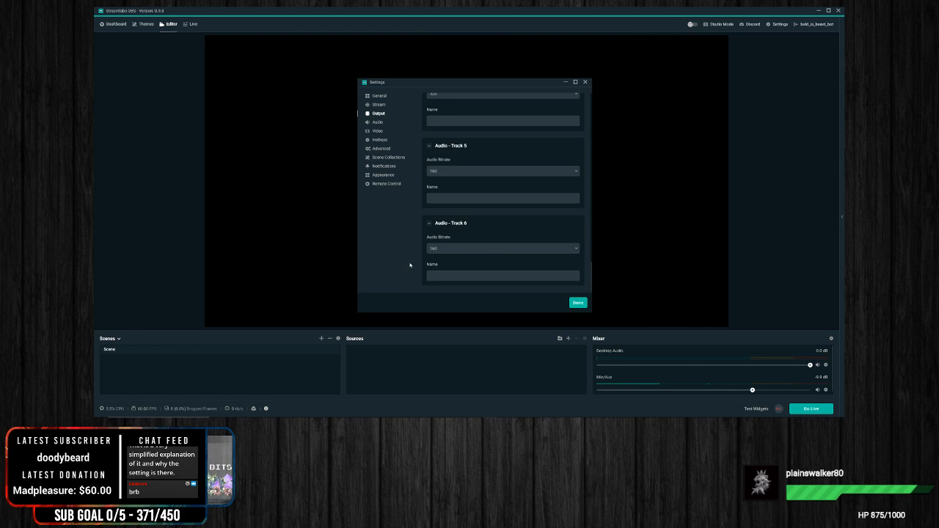
{"action": "scroll", "coordinate": [564, 203], "scroll_direction": "up", "scroll_amount": 8}
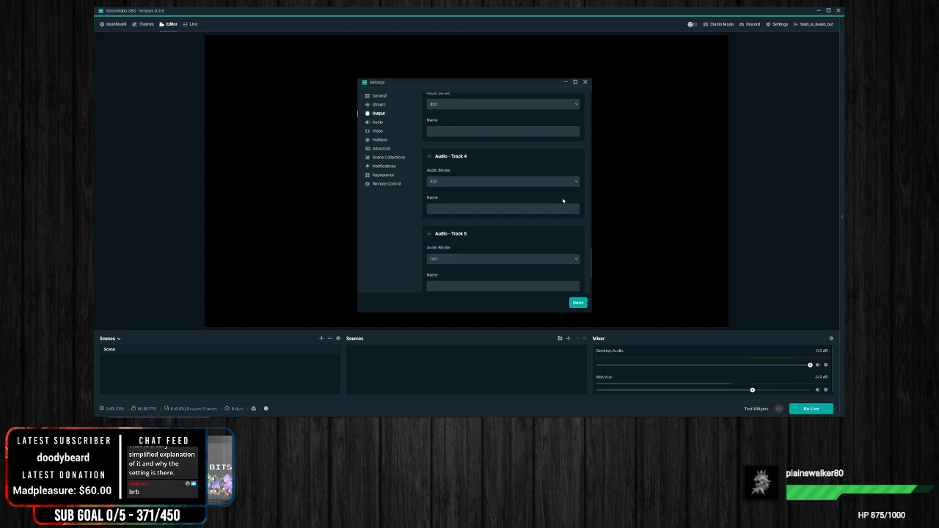
{"action": "scroll", "coordinate": [563, 202], "scroll_direction": "up", "scroll_amount": 2}
{"action": "scroll", "coordinate": [562, 202], "scroll_direction": "up", "scroll_amount": 6}
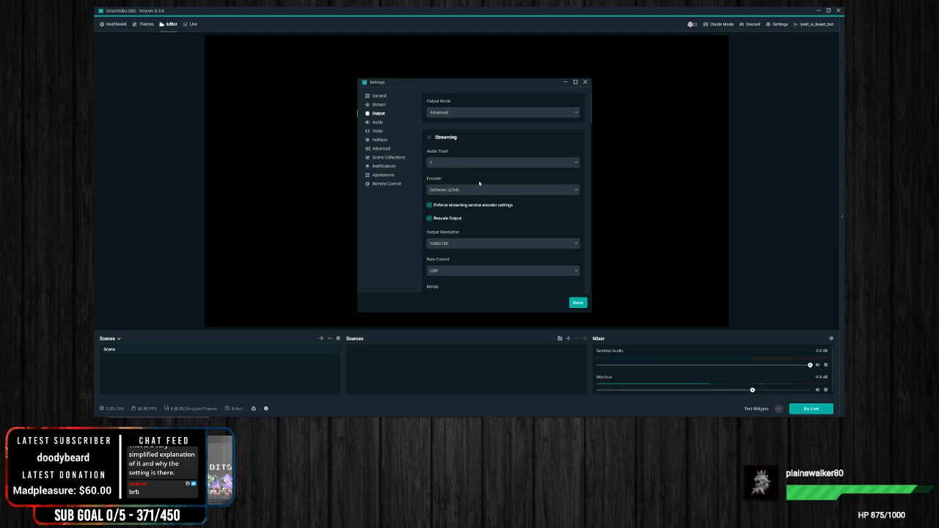
{"action": "scroll", "coordinate": [582, 271], "scroll_direction": "down", "scroll_amount": 10}
{"action": "scroll", "coordinate": [582, 271], "scroll_direction": "down", "scroll_amount": 10}
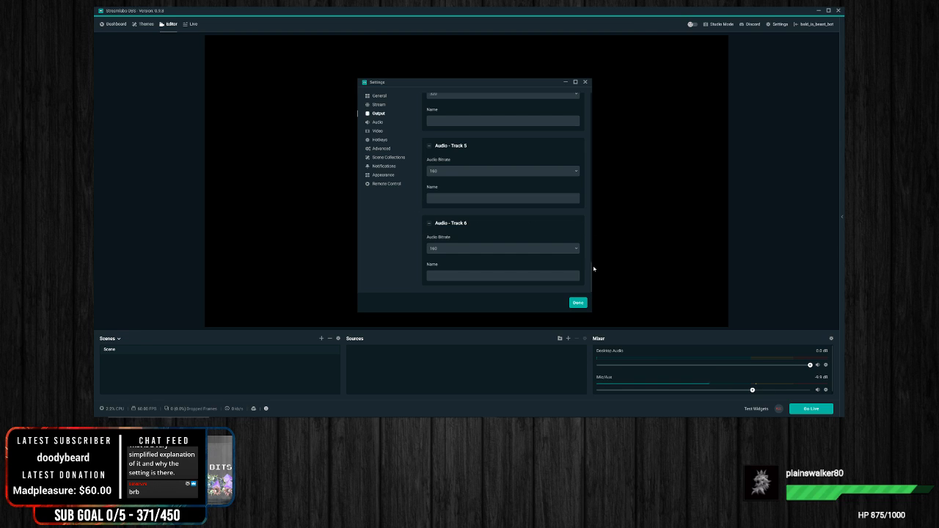
{"action": "scroll", "coordinate": [591, 270], "scroll_direction": "up", "scroll_amount": 10}
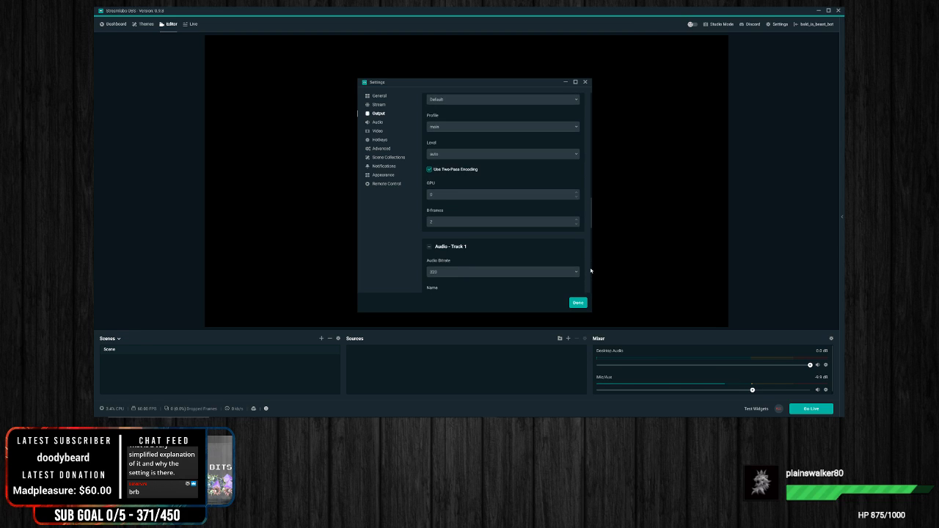
{"action": "scroll", "coordinate": [591, 270], "scroll_direction": "down", "scroll_amount": 8}
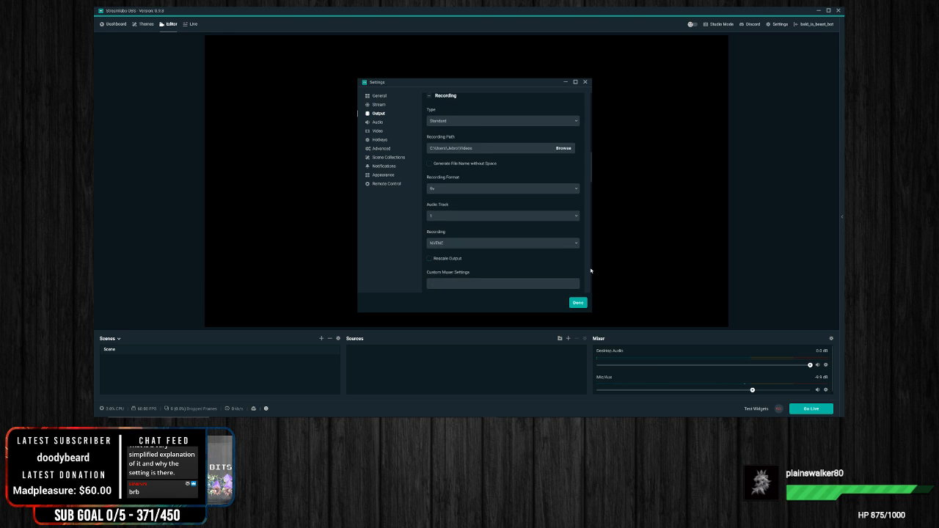
{"action": "scroll", "coordinate": [591, 270], "scroll_direction": "up", "scroll_amount": 10}
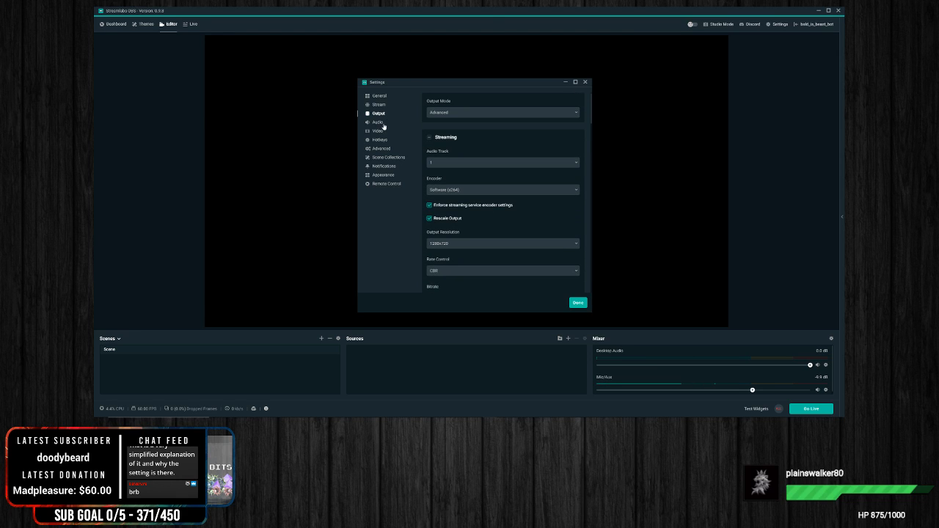
Step: Switch the output mode to Simple and examine its streaming video bitrate, encoder and audio bitrate options
{"action": "left_click", "coordinate": [457, 113]}
{"action": "left_click", "coordinate": [437, 124]}
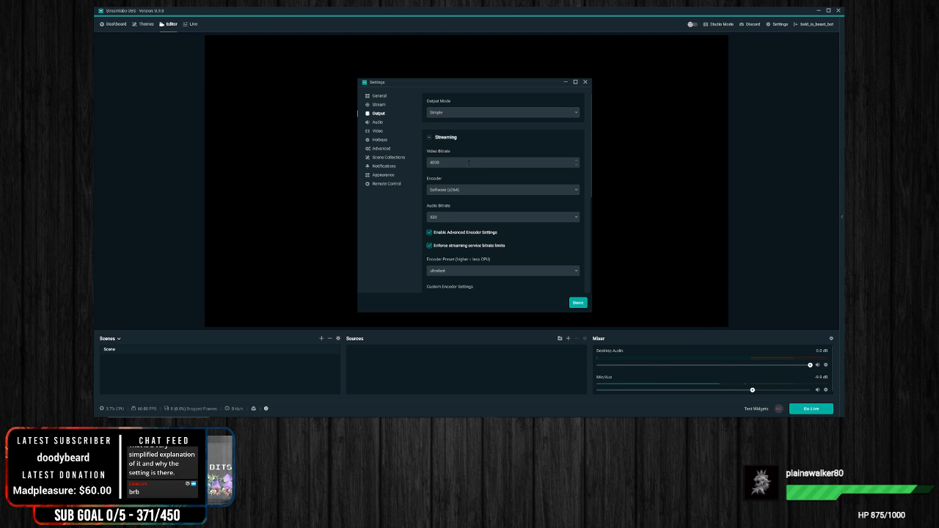
{"action": "left_click_drag", "start_coordinate": [468, 162], "coordinate": [351, 170]}
{"action": "left_click", "coordinate": [397, 240]}
{"action": "left_click", "coordinate": [478, 193]}
{"action": "left_click", "coordinate": [383, 227]}
{"action": "left_click", "coordinate": [492, 218]}
{"action": "left_click", "coordinate": [368, 216]}
{"action": "left_click", "coordinate": [444, 217]}
{"action": "scroll", "coordinate": [459, 249], "scroll_direction": "down", "scroll_amount": 3}
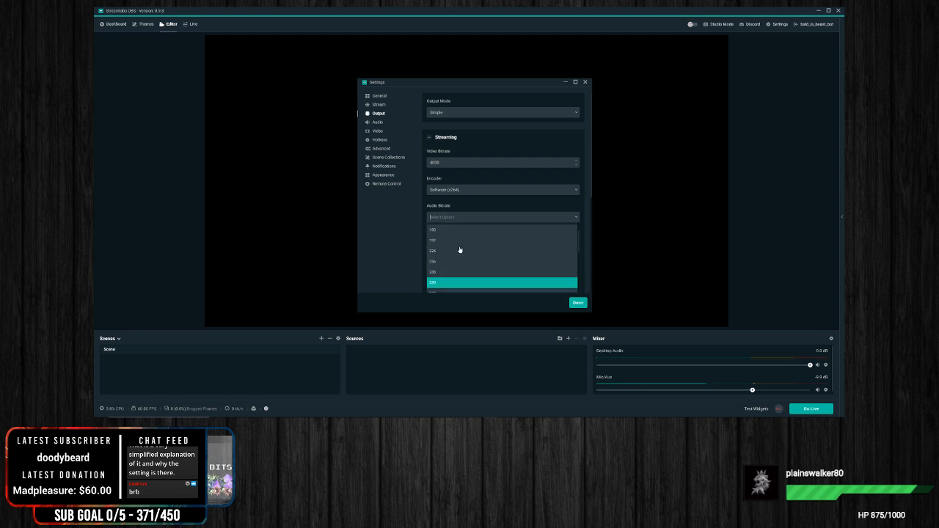
{"action": "left_click", "coordinate": [383, 207]}
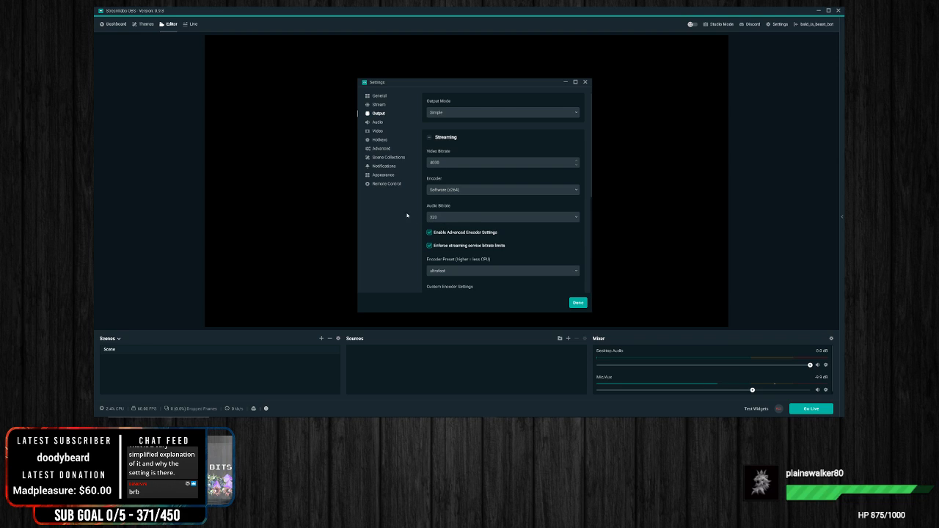
Step: Review the encoder presets of the Simple streaming output and set the preset to veryfast
{"action": "scroll", "coordinate": [409, 237], "scroll_direction": "down", "scroll_amount": 2}
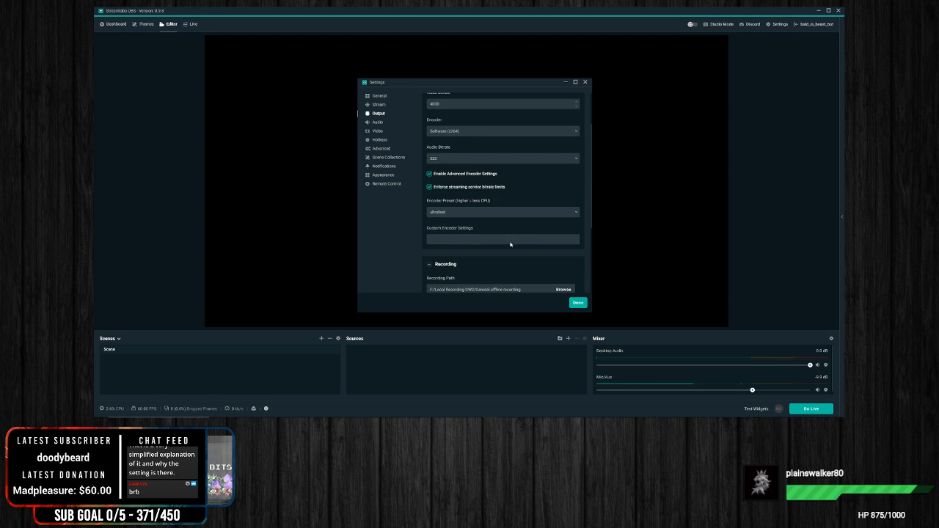
{"action": "left_click", "coordinate": [450, 214]}
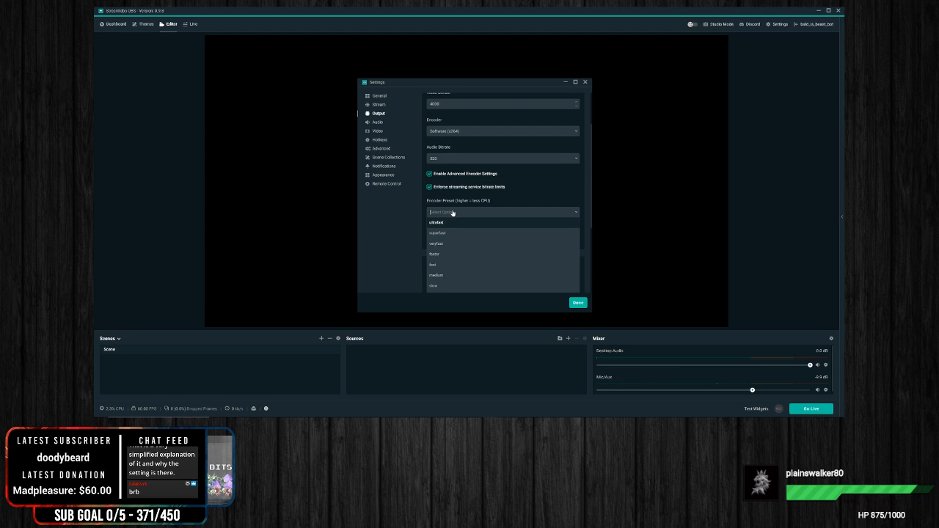
{"action": "scroll", "coordinate": [473, 239], "scroll_direction": "down", "scroll_amount": 1}
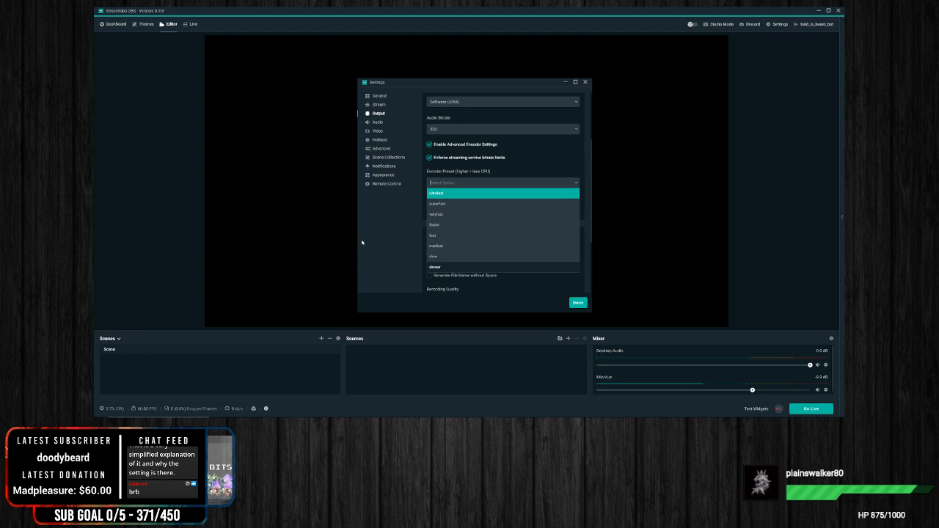
{"action": "left_click", "coordinate": [420, 236]}
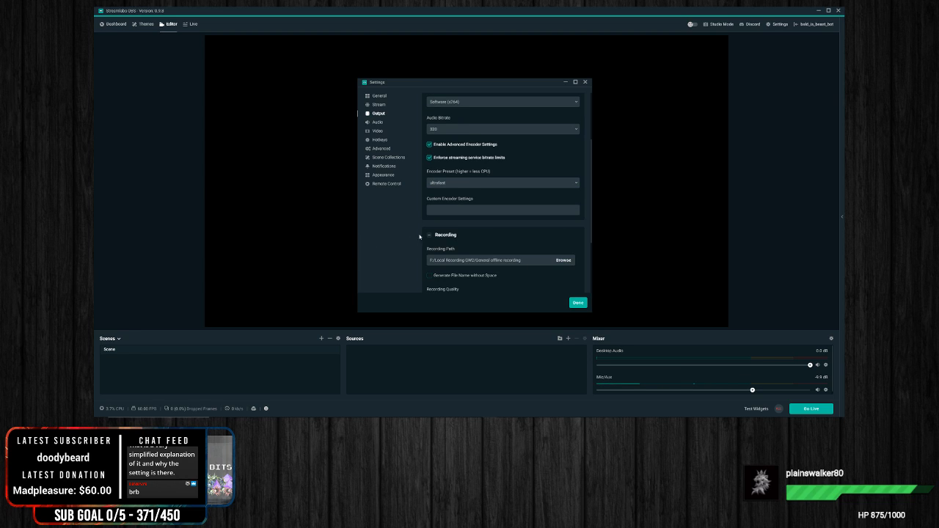
{"action": "left_click", "coordinate": [474, 185]}
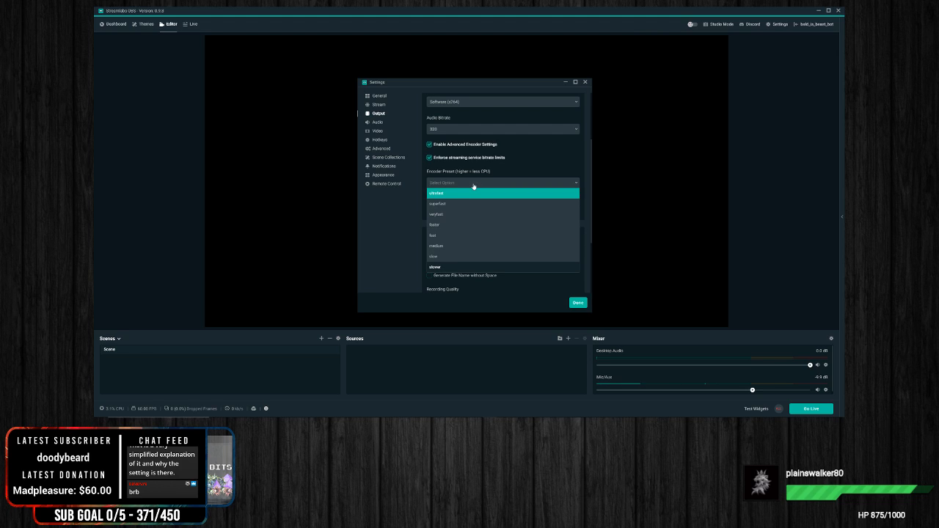
{"action": "left_click", "coordinate": [457, 216]}
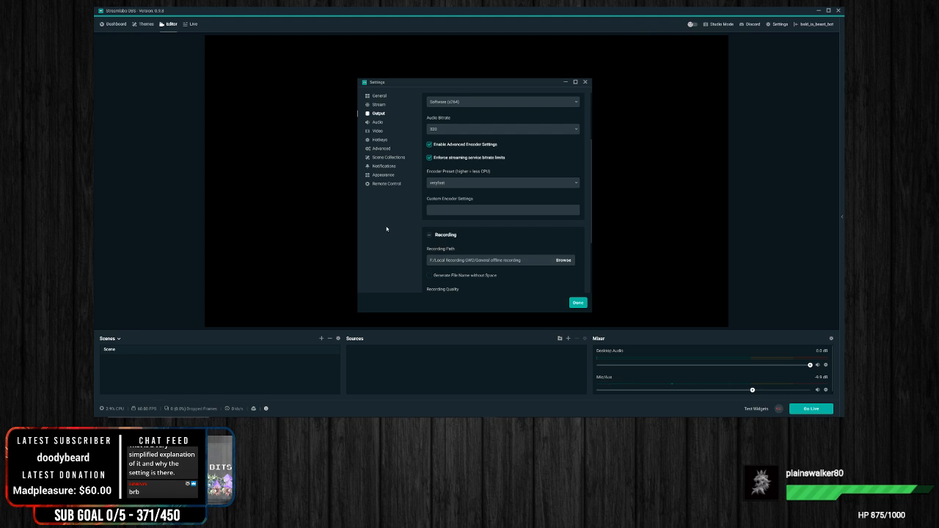
Step: Compare the streaming encoder presets from ultrafast down to slower, leaving veryfast selected
{"action": "scroll", "coordinate": [415, 264], "scroll_direction": "up", "scroll_amount": 2}
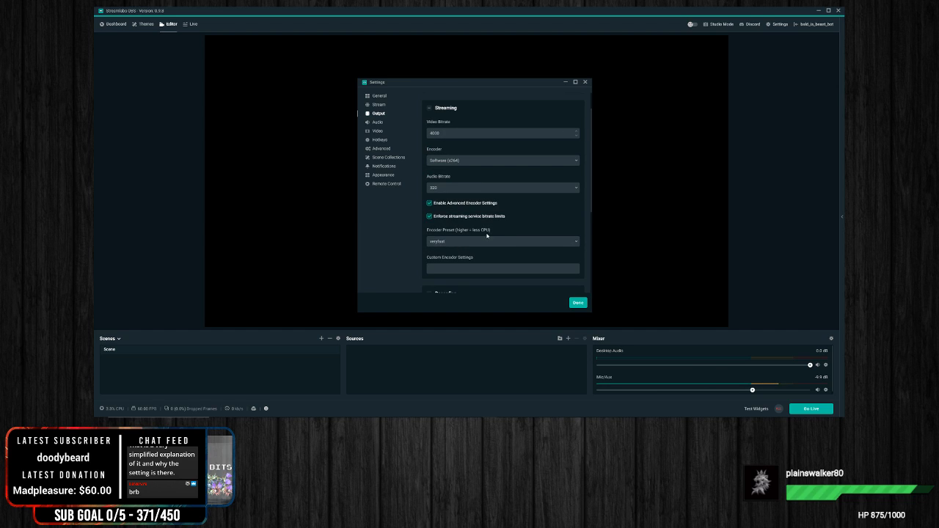
{"action": "left_click", "coordinate": [440, 247]}
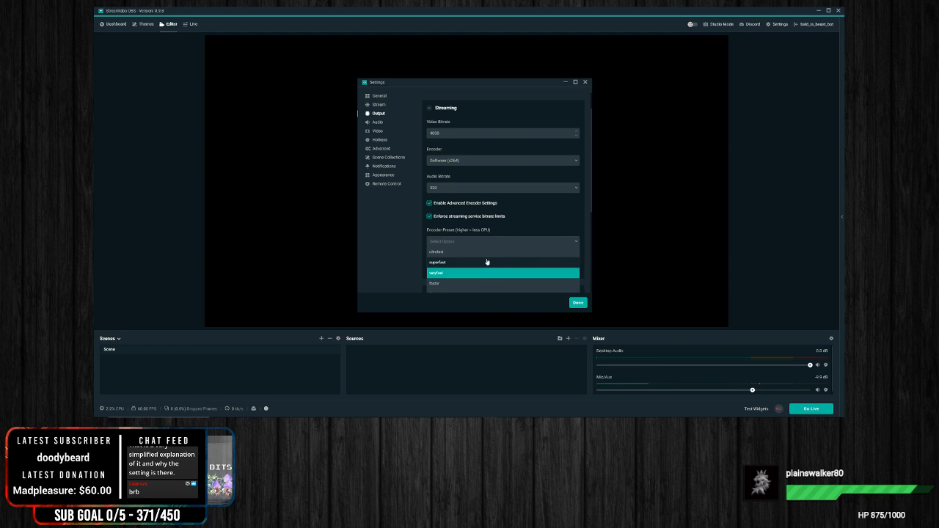
{"action": "scroll", "coordinate": [482, 257], "scroll_direction": "down", "scroll_amount": 1}
{"action": "scroll", "coordinate": [483, 250], "scroll_direction": "down", "scroll_amount": 1}
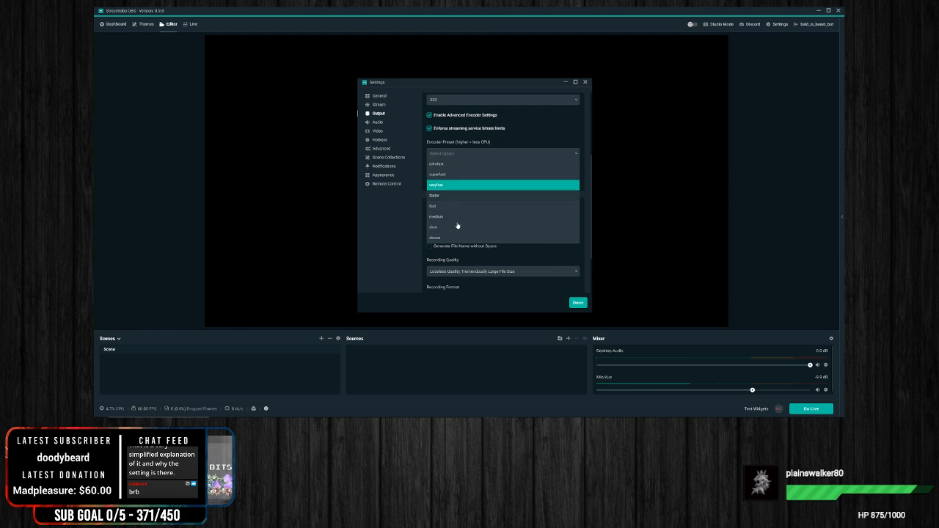
{"action": "left_click", "coordinate": [370, 210]}
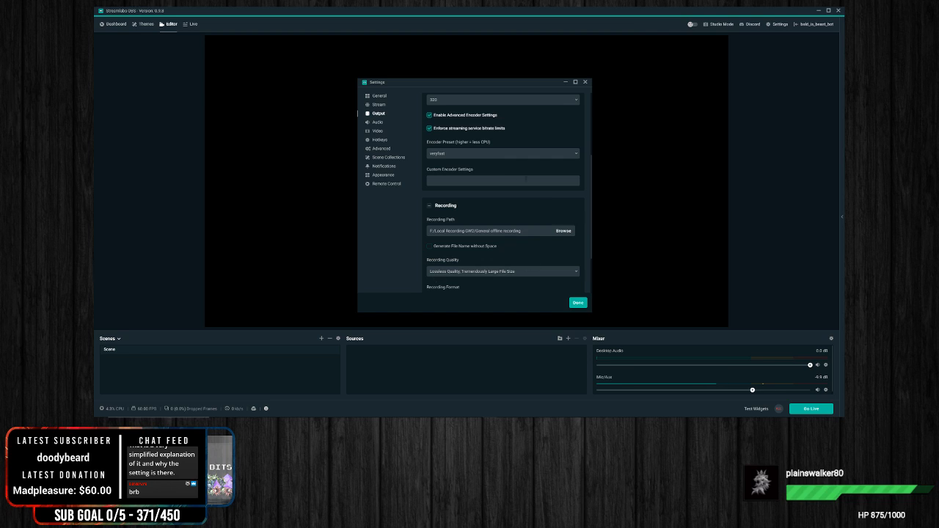
{"action": "left_click", "coordinate": [463, 154]}
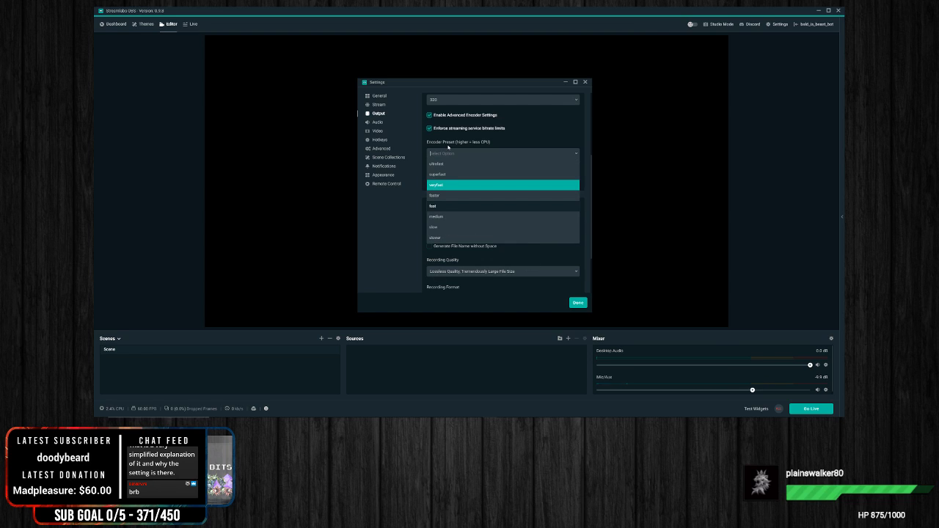
{"action": "left_click", "coordinate": [371, 234]}
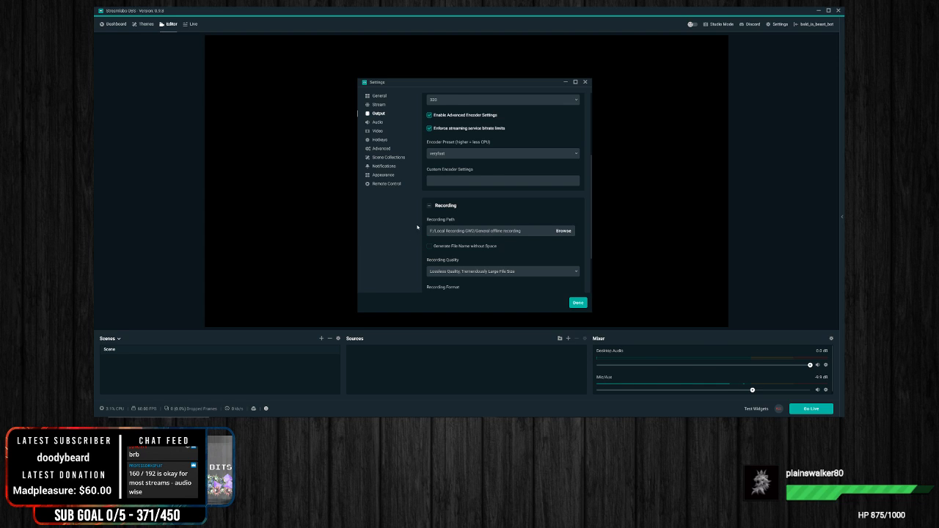
Step: Review the Simple mode streaming and recording sections, including the available recording formats, leaving flv selected
{"action": "scroll", "coordinate": [471, 182], "scroll_direction": "up", "scroll_amount": 3}
{"action": "scroll", "coordinate": [445, 209], "scroll_direction": "down", "scroll_amount": 1}
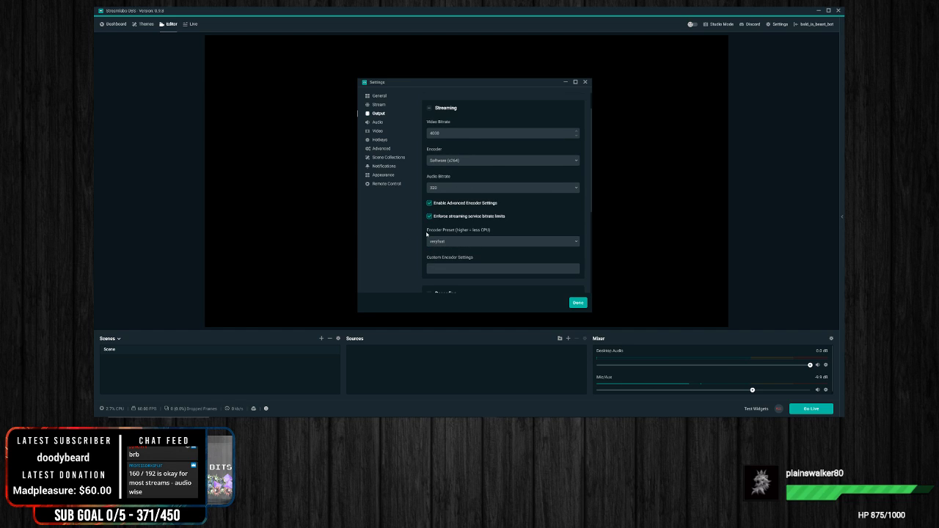
{"action": "scroll", "coordinate": [495, 221], "scroll_direction": "down", "scroll_amount": 5}
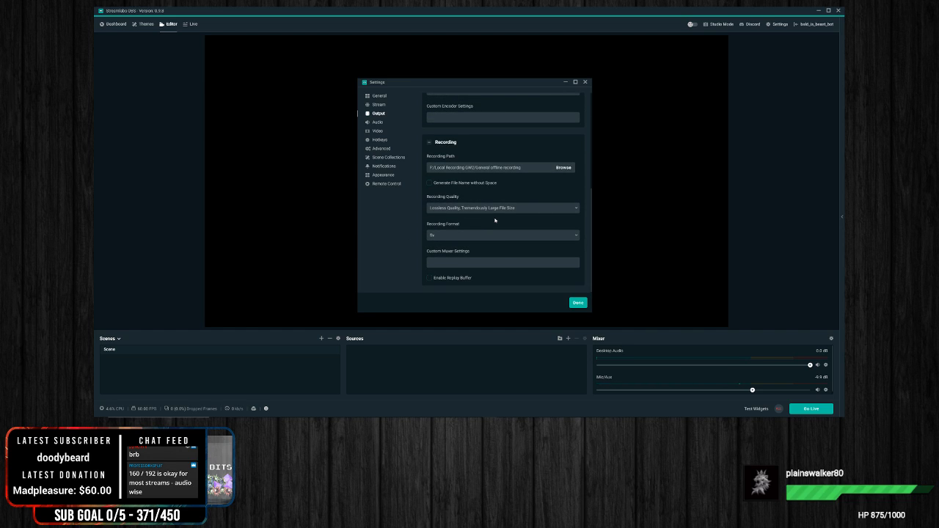
{"action": "scroll", "coordinate": [495, 220], "scroll_direction": "up", "scroll_amount": 3}
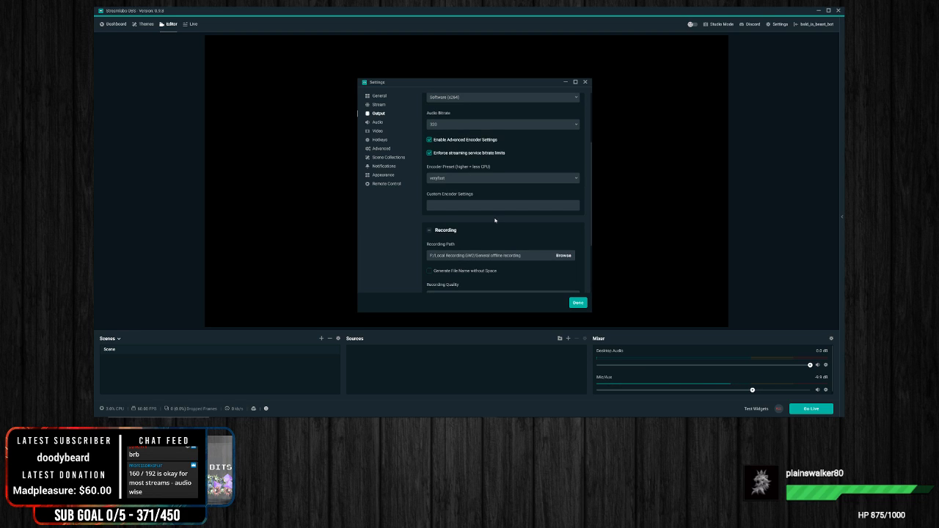
{"action": "scroll", "coordinate": [495, 220], "scroll_direction": "up", "scroll_amount": 2}
{"action": "scroll", "coordinate": [494, 221], "scroll_direction": "down", "scroll_amount": 5}
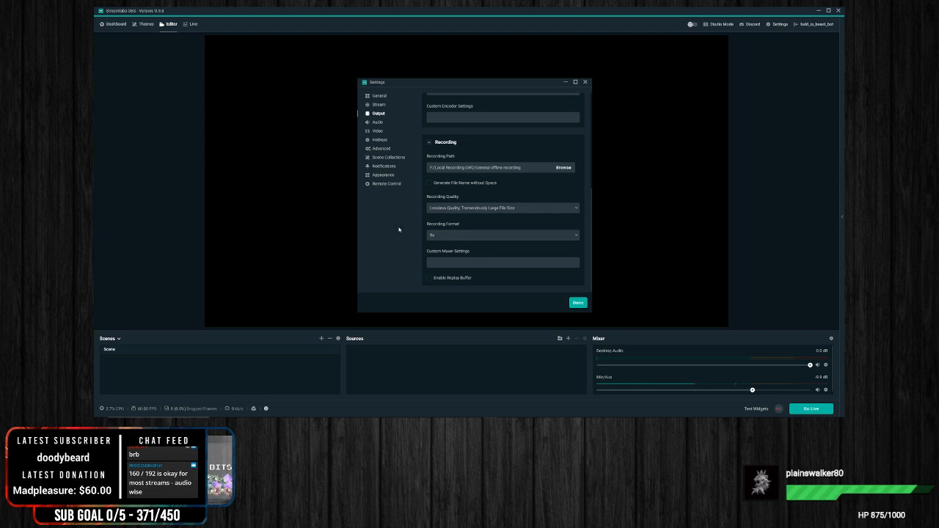
{"action": "left_click", "coordinate": [442, 237]}
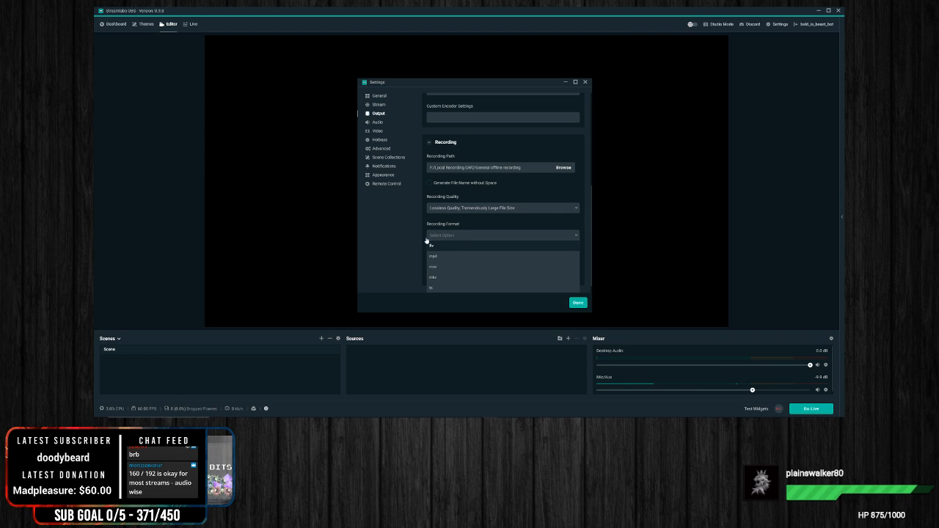
{"action": "left_click", "coordinate": [400, 236]}
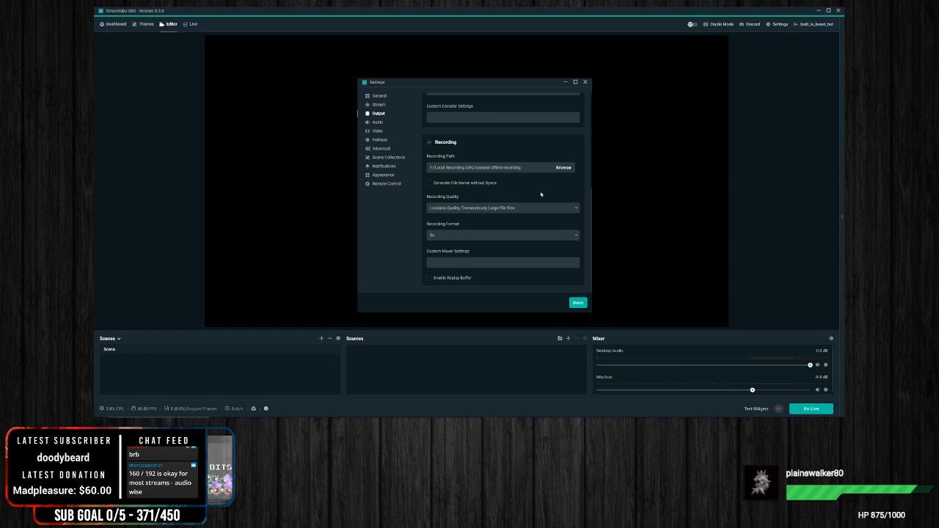
{"action": "scroll", "coordinate": [585, 201], "scroll_direction": "up", "scroll_amount": 2}
{"action": "scroll", "coordinate": [584, 202], "scroll_direction": "down", "scroll_amount": 2}
{"action": "scroll", "coordinate": [554, 182], "scroll_direction": "up", "scroll_amount": 4}
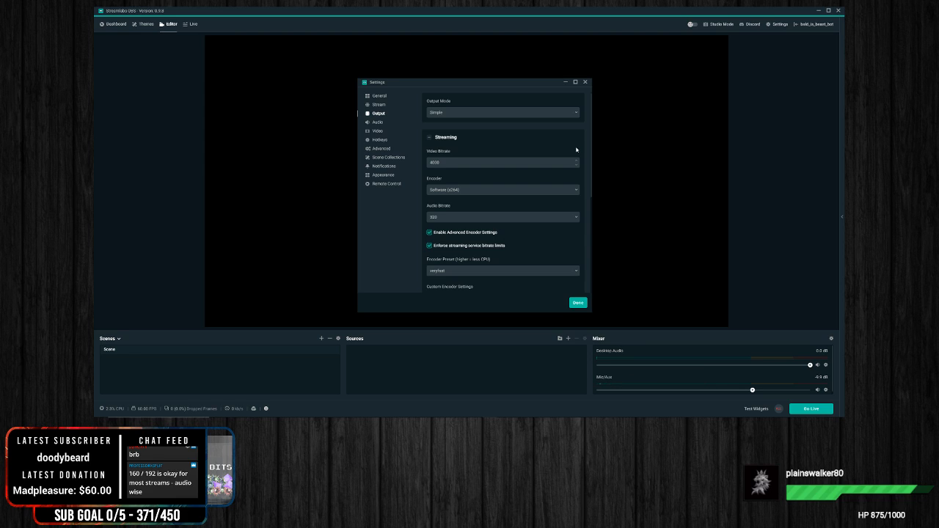
Step: Open the Audio settings and examine the device choices for Desktop Audio Device 1
{"action": "left_click", "coordinate": [384, 124]}
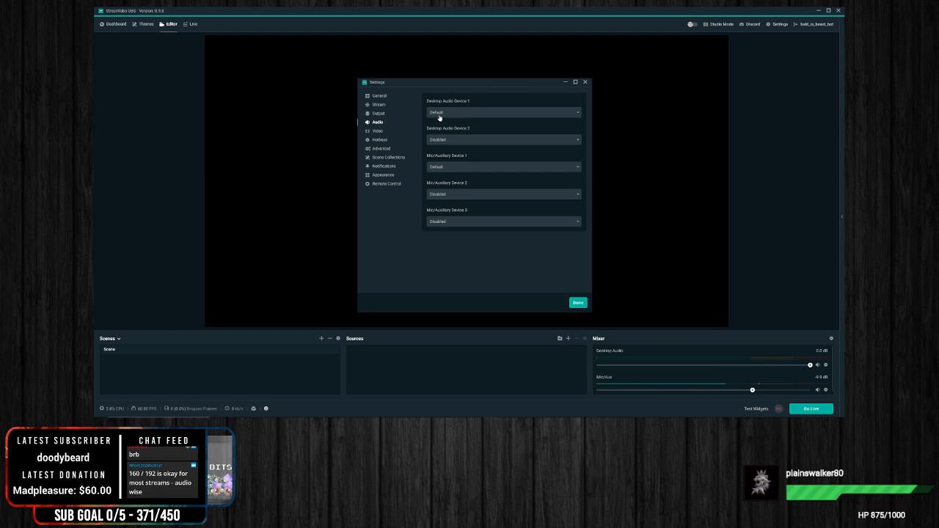
{"action": "mouse_move", "coordinate": [442, 83]}
{"action": "left_mouse_down"}
{"action": "mouse_move", "coordinate": [452, 53]}
{"action": "mouse_move", "coordinate": [446, 67]}
{"action": "left_mouse_up"}
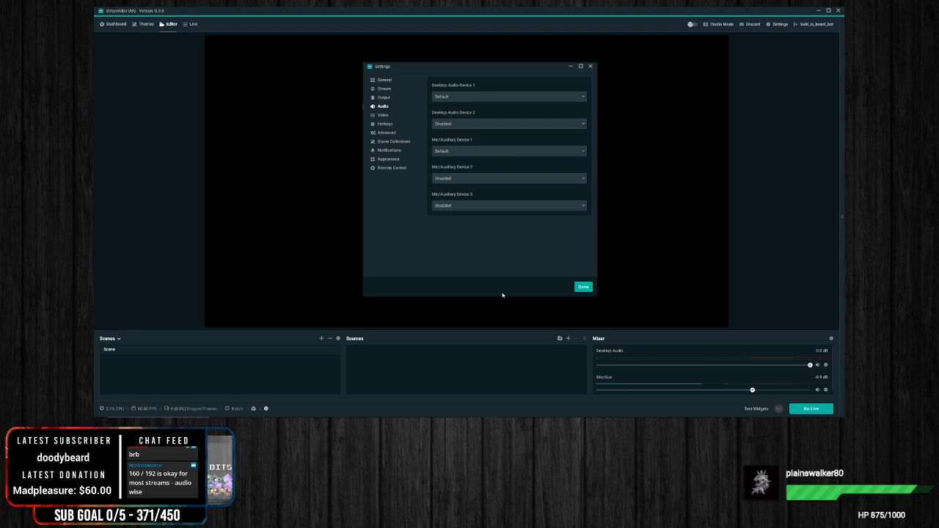
{"action": "left_click", "coordinate": [481, 99]}
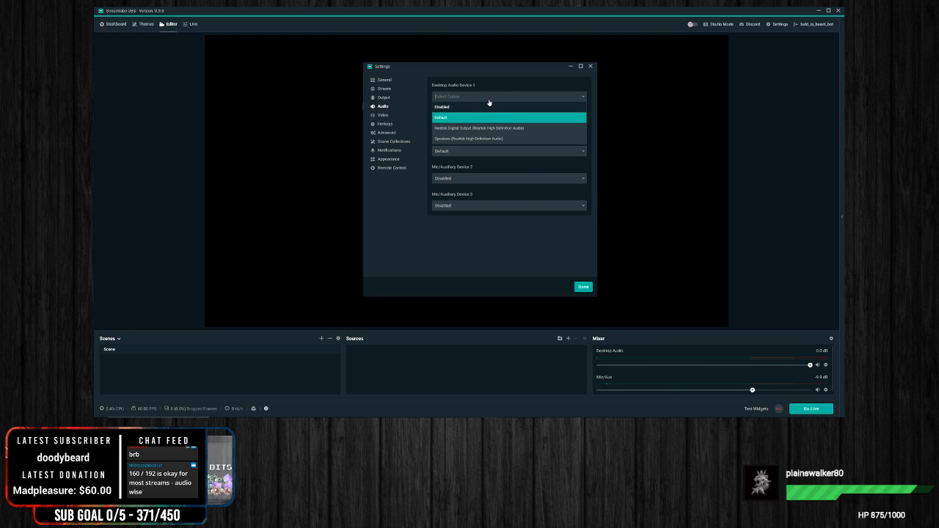
{"action": "left_click", "coordinate": [379, 236]}
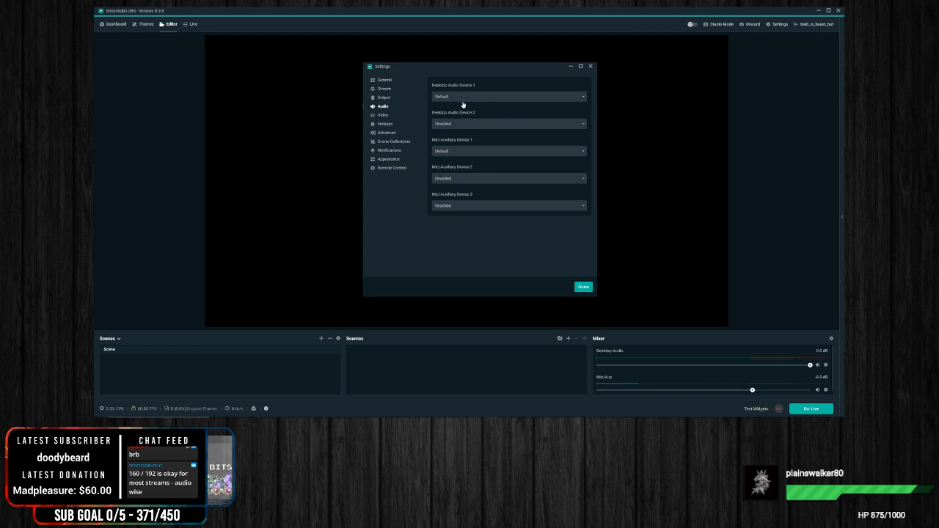
Step: Set Mic/Auxiliary Device 1 to the Samson C01U microphone
{"action": "left_click", "coordinate": [458, 153]}
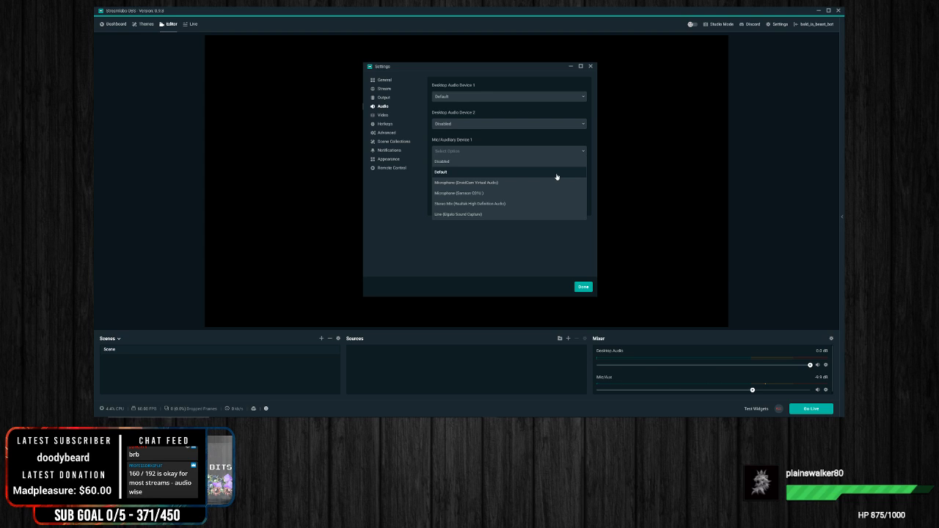
{"action": "left_click", "coordinate": [495, 194]}
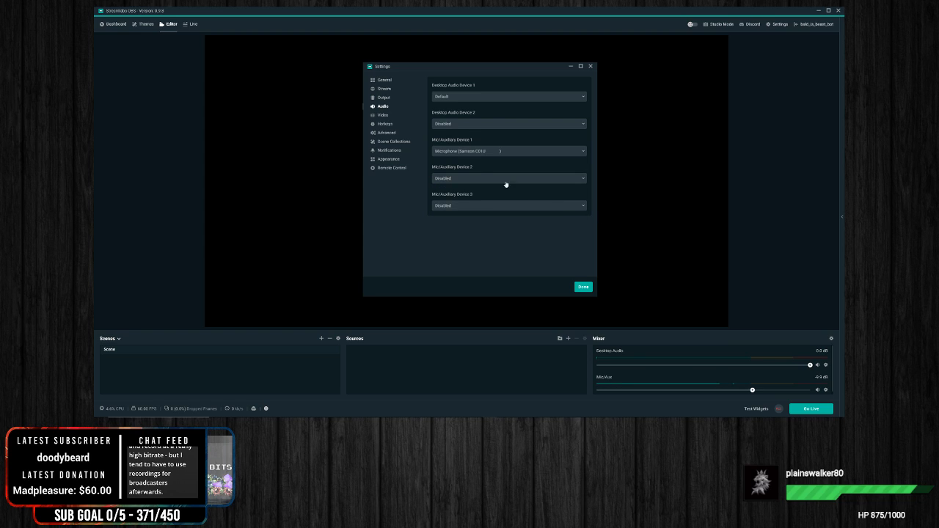
Step: Examine the input devices offered for Mic/Auxiliary Device 2, including the Elgato Sound Capture line, leaving it disabled
{"action": "left_click", "coordinate": [461, 181]}
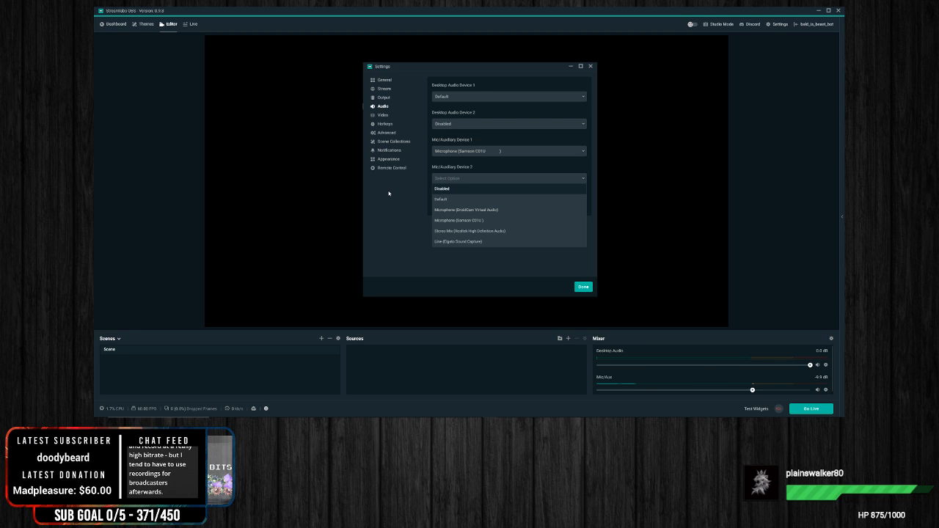
{"action": "left_click", "coordinate": [390, 194]}
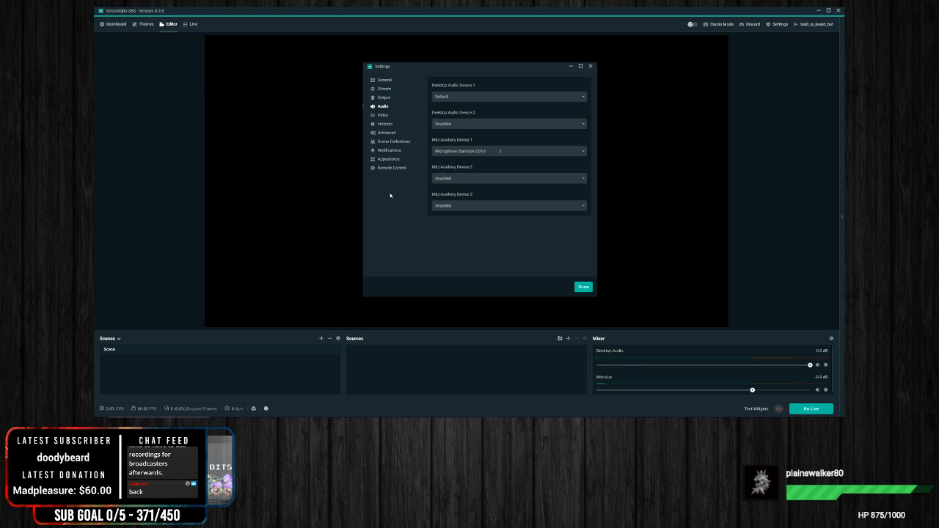
{"action": "left_click", "coordinate": [458, 181]}
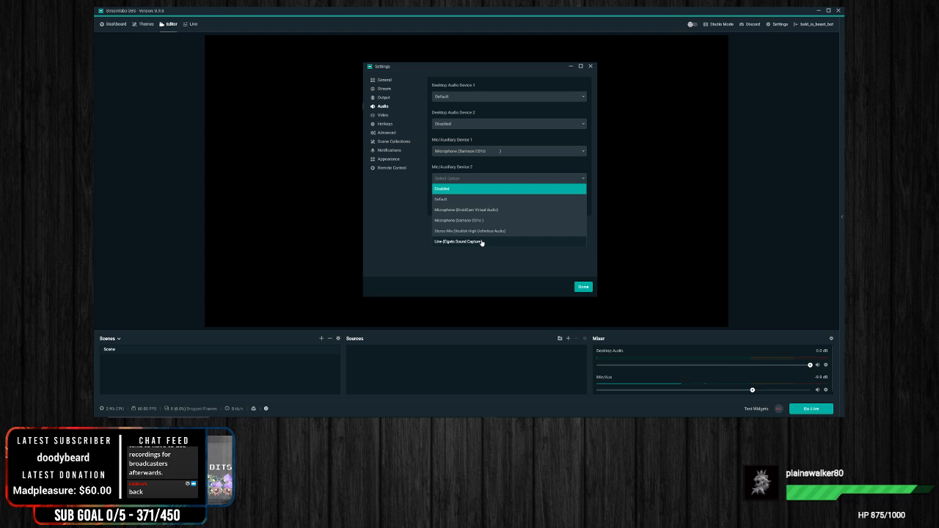
{"action": "left_click", "coordinate": [379, 193]}
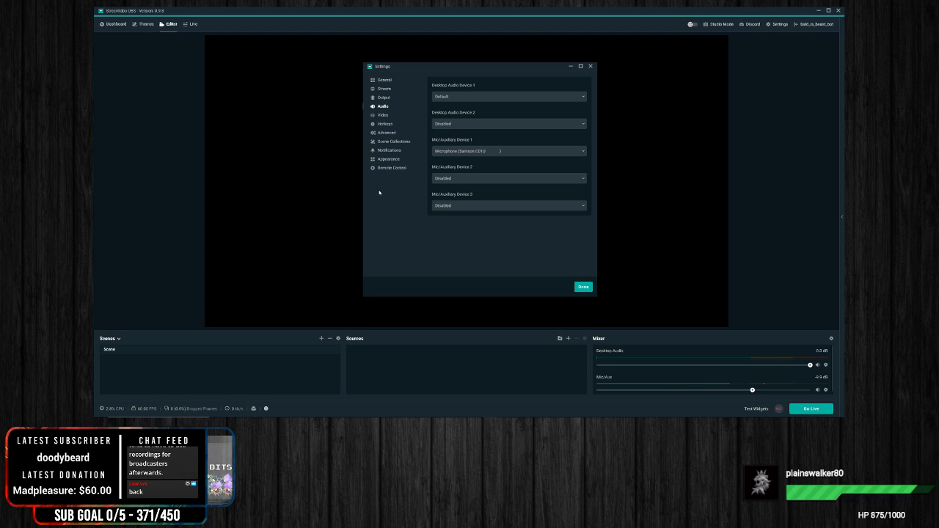
{"action": "left_click", "coordinate": [453, 179]}
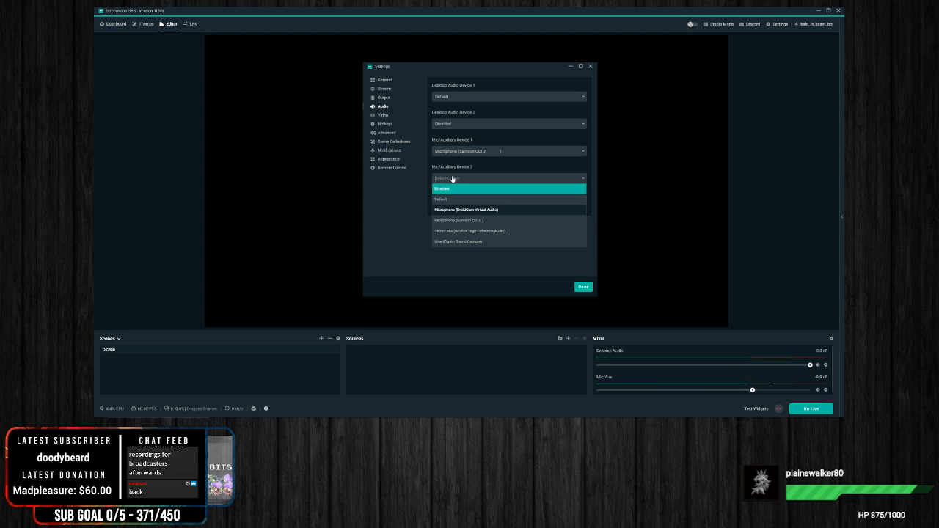
{"action": "left_click", "coordinate": [401, 191]}
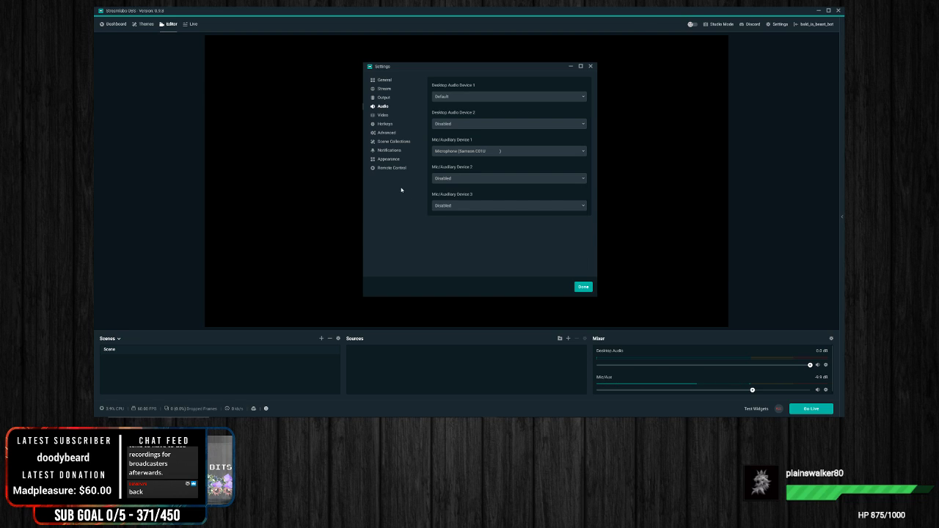
{"action": "left_click", "coordinate": [477, 179]}
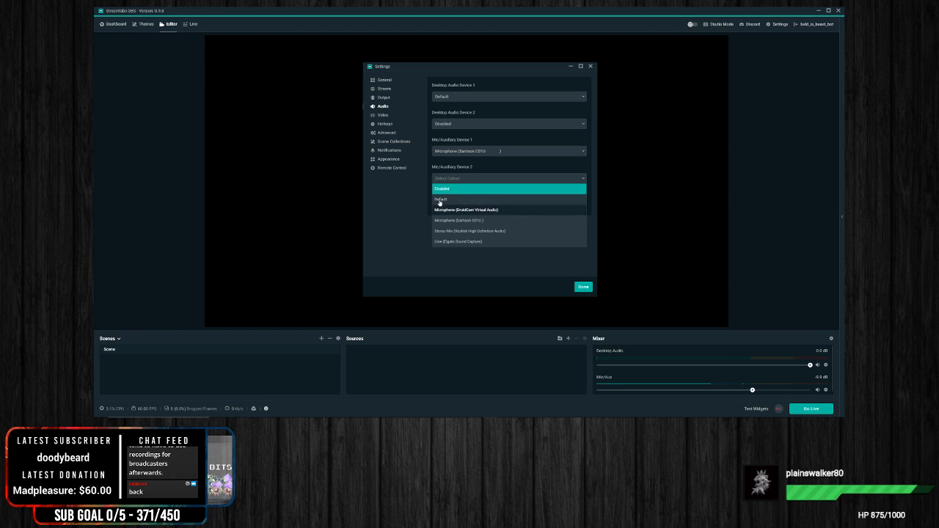
{"action": "left_click", "coordinate": [379, 191]}
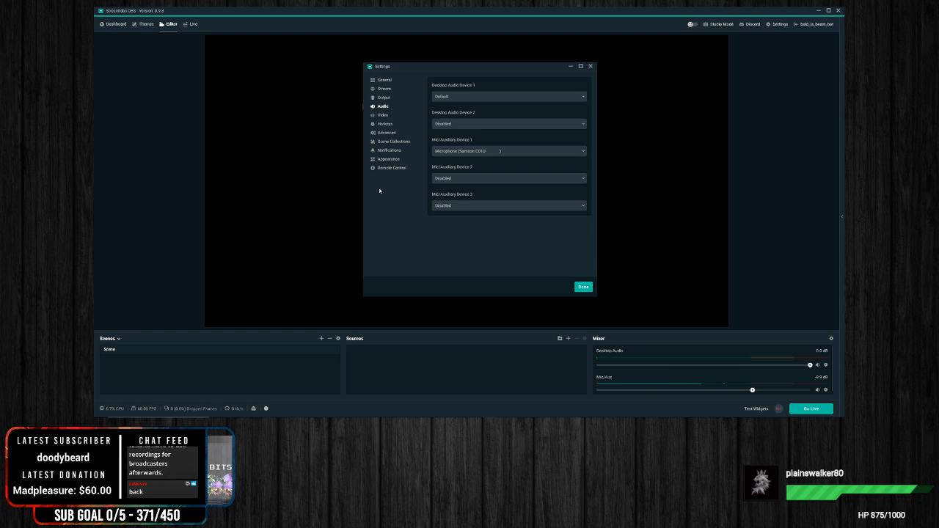
{"action": "left_click", "coordinate": [509, 152]}
{"action": "left_click", "coordinate": [508, 152]}
Step: Compare the output devices offered for Desktop Audio Device 1 and 2, keeping Default and Disabled respectively
{"action": "left_click", "coordinate": [456, 102]}
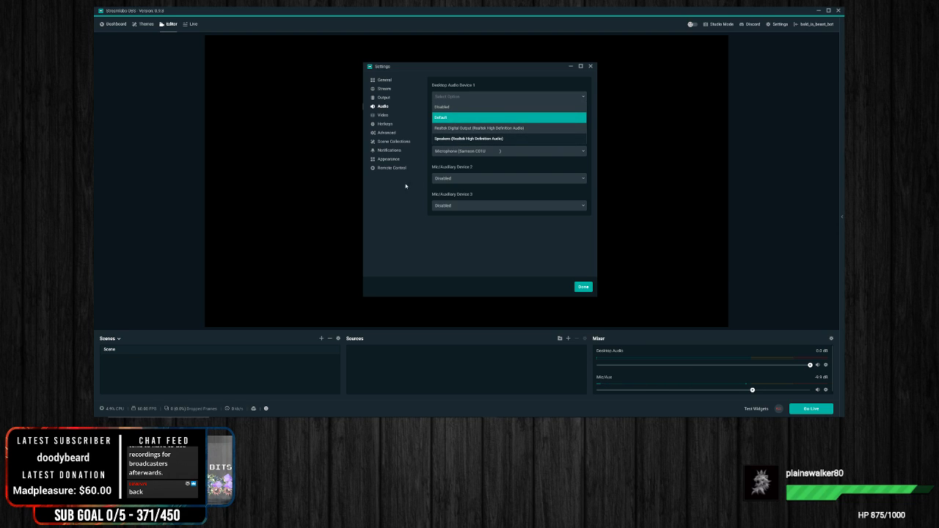
{"action": "left_click", "coordinate": [399, 207]}
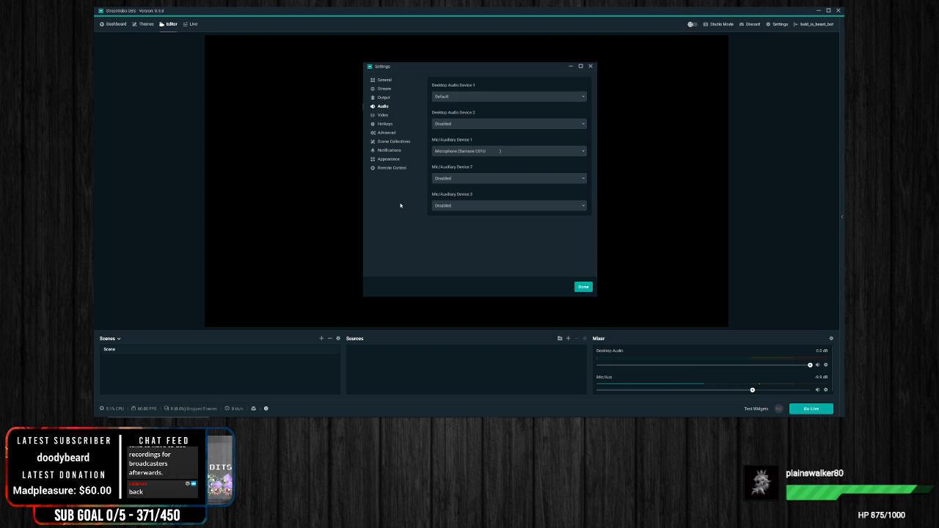
{"action": "left_click", "coordinate": [463, 125]}
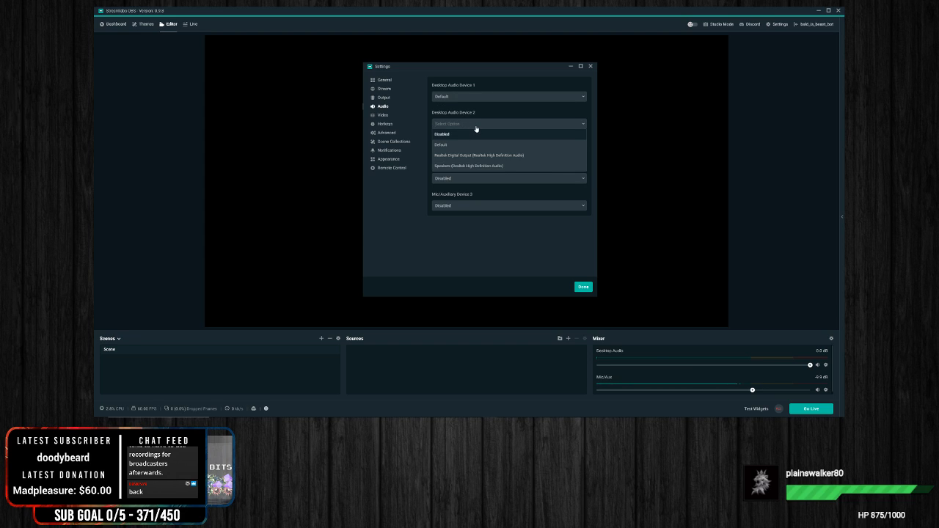
{"action": "left_click", "coordinate": [403, 224]}
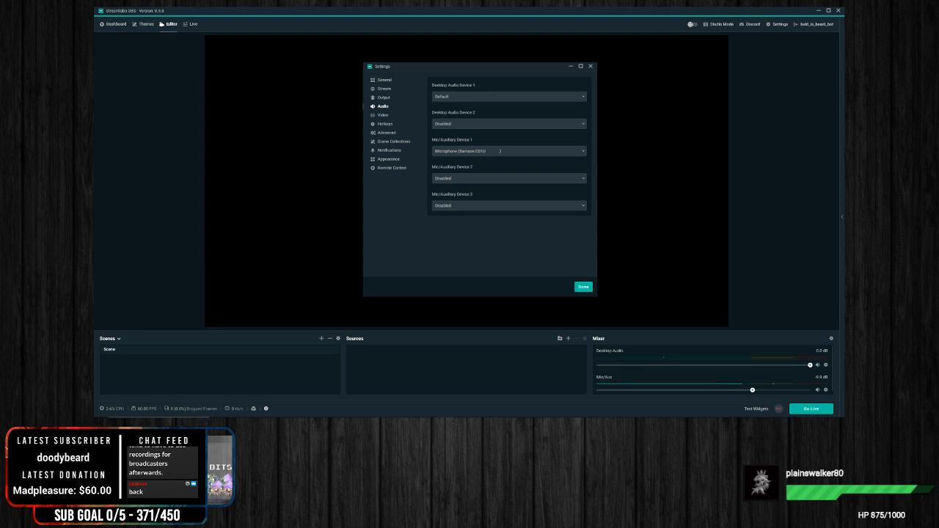
{"action": "left_click", "coordinate": [453, 98]}
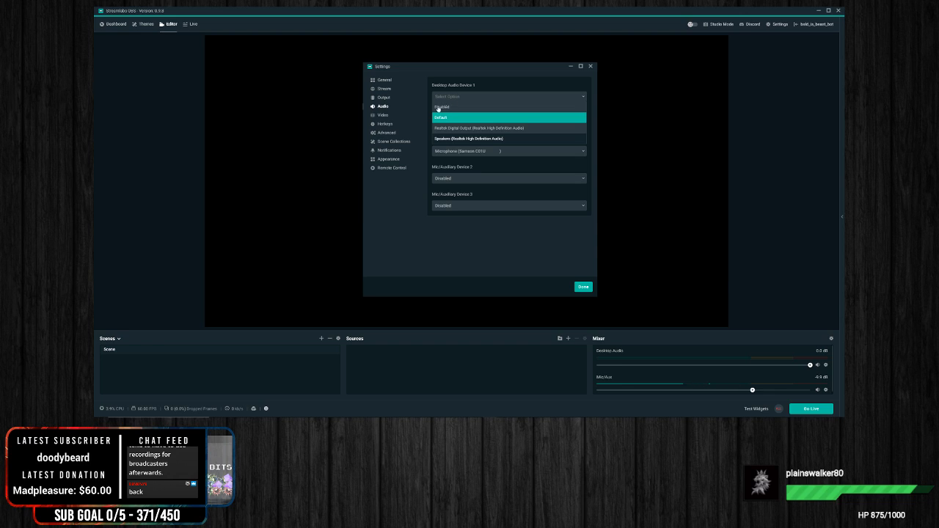
{"action": "left_click", "coordinate": [402, 233]}
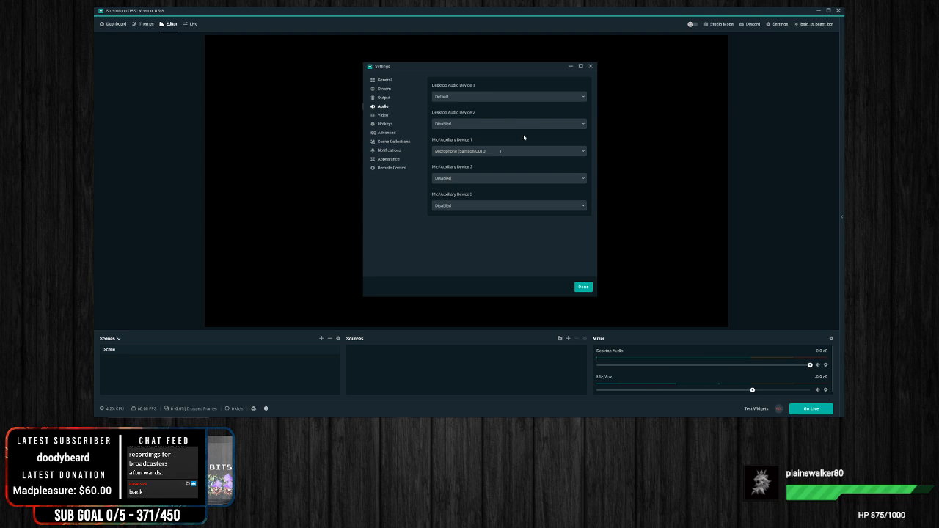
{"action": "left_click", "coordinate": [507, 98]}
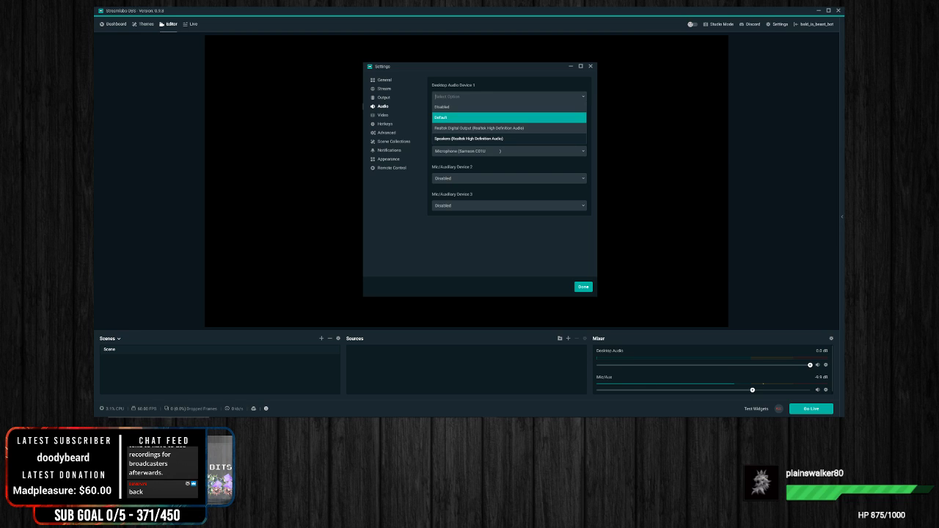
{"action": "left_click", "coordinate": [474, 246]}
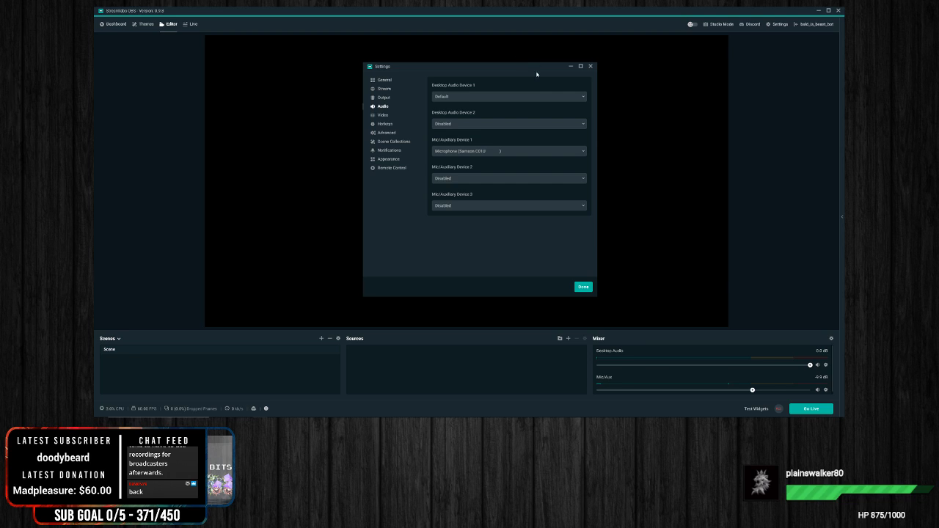
Step: Try the Realtek outputs for Desktop Audio Device 1, including Realtek Digital Output, and settle on Speakers (Realtek High Definition Audio)
{"action": "left_click", "coordinate": [484, 96]}
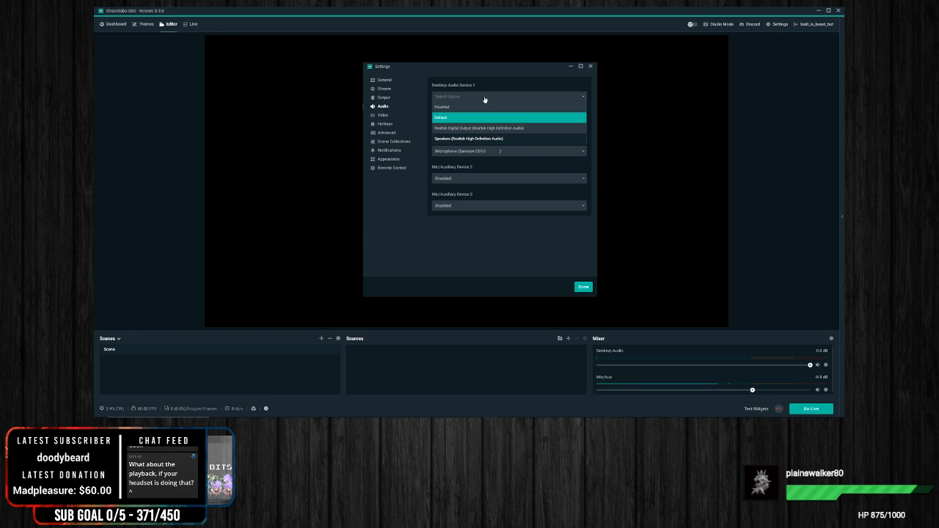
{"action": "left_click", "coordinate": [470, 139]}
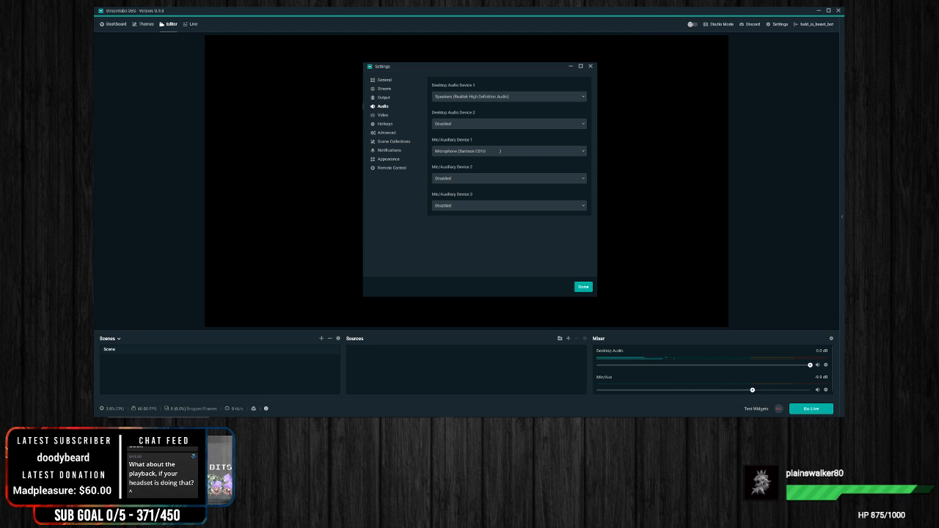
{"action": "left_click", "coordinate": [470, 96]}
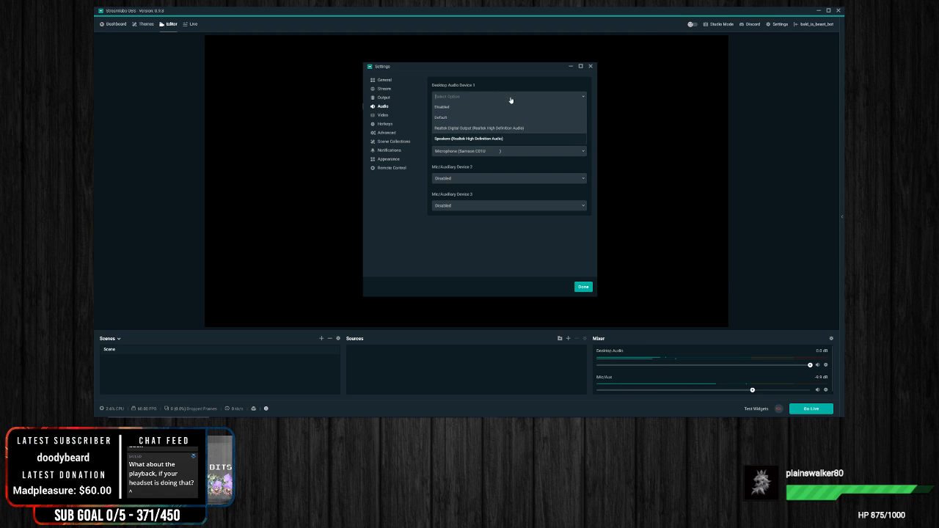
{"action": "left_click", "coordinate": [451, 127]}
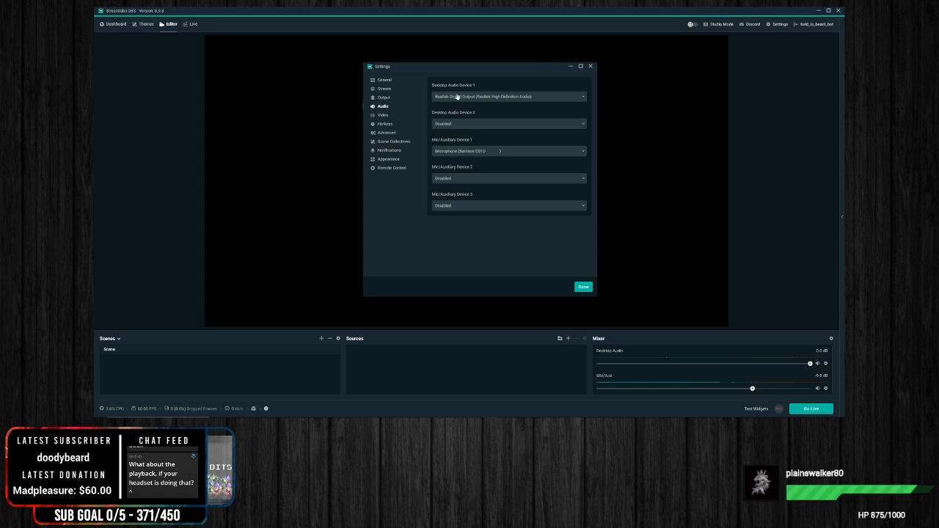
{"action": "left_click", "coordinate": [534, 96]}
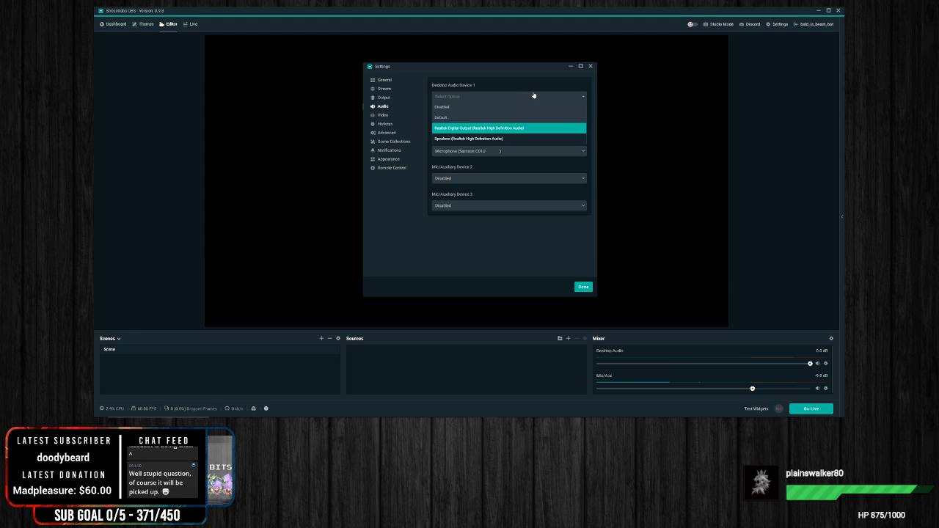
{"action": "left_click", "coordinate": [465, 138]}
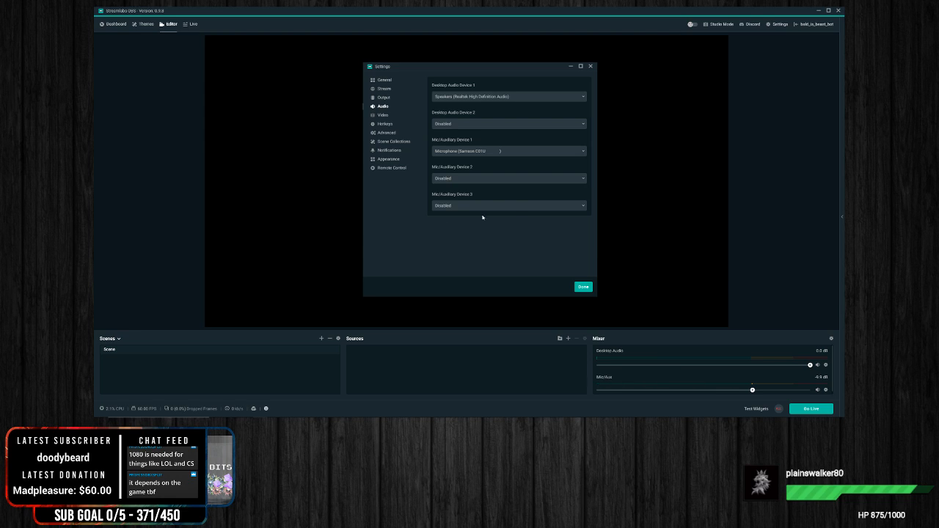
Step: Open the Video settings, move the Settings window slightly higher, and check the Output settings before returning to Video
{"action": "left_click", "coordinate": [383, 115]}
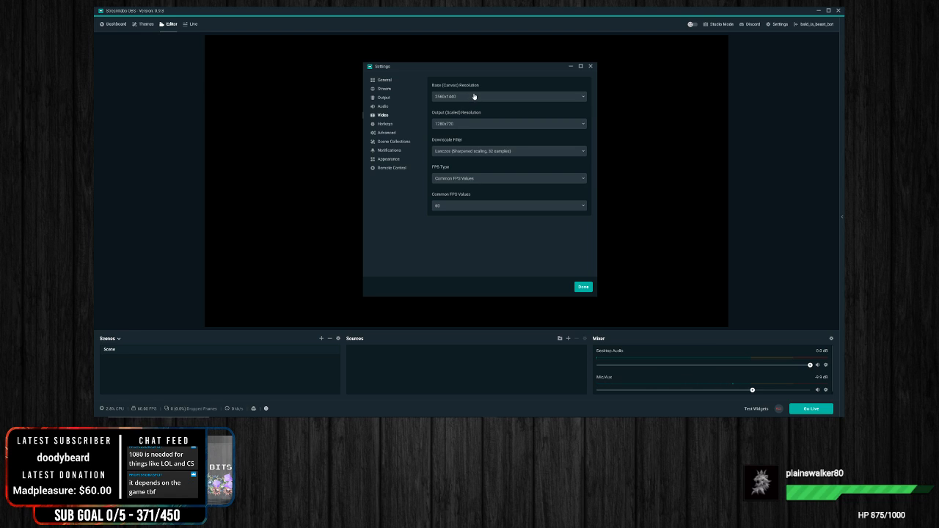
{"action": "left_click_drag", "start_coordinate": [483, 66], "coordinate": [488, 54]}
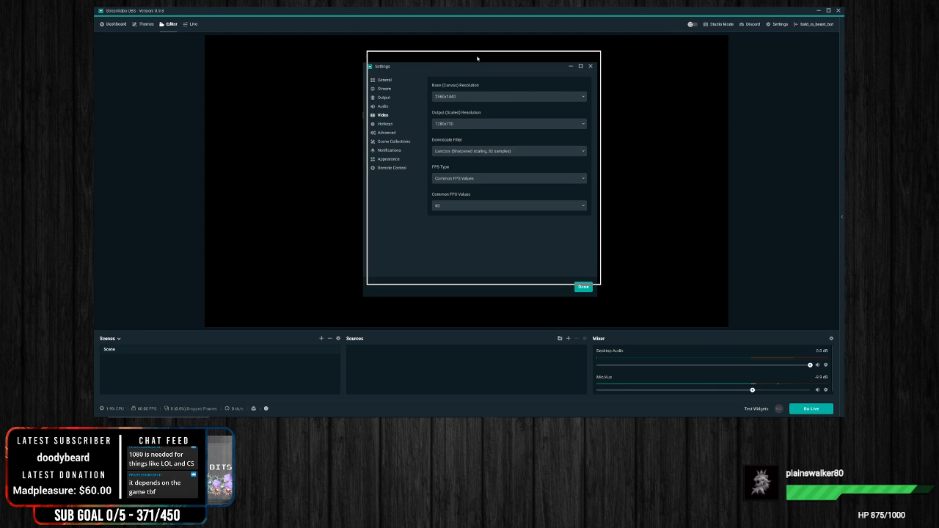
{"action": "left_click", "coordinate": [387, 86]}
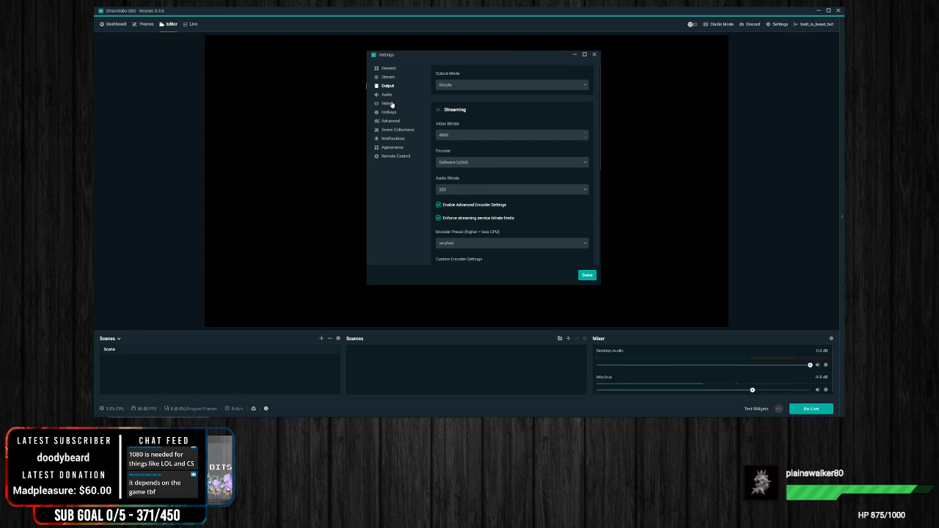
{"action": "left_click", "coordinate": [387, 104]}
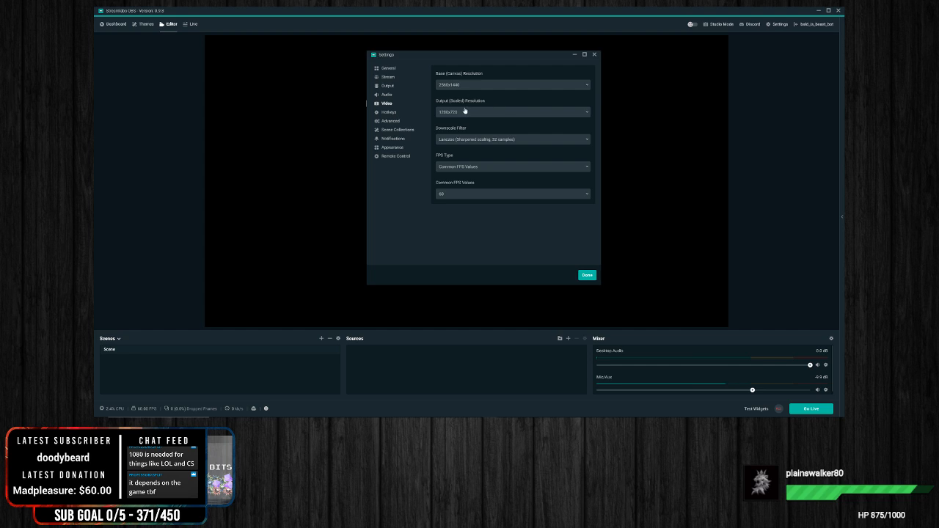
Step: Set the Output (Scaled) Resolution to 1280x720 and review the other resolutions offered
{"action": "left_click", "coordinate": [532, 113]}
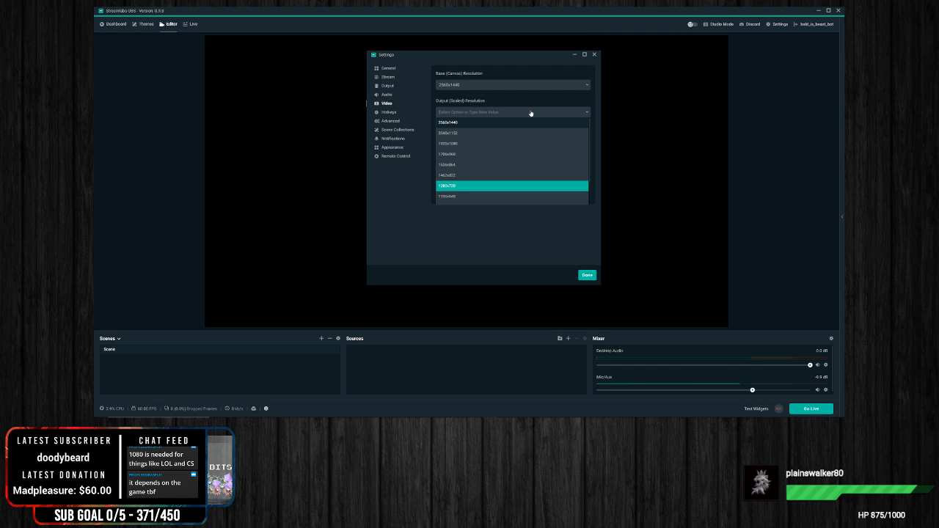
{"action": "left_click", "coordinate": [468, 186]}
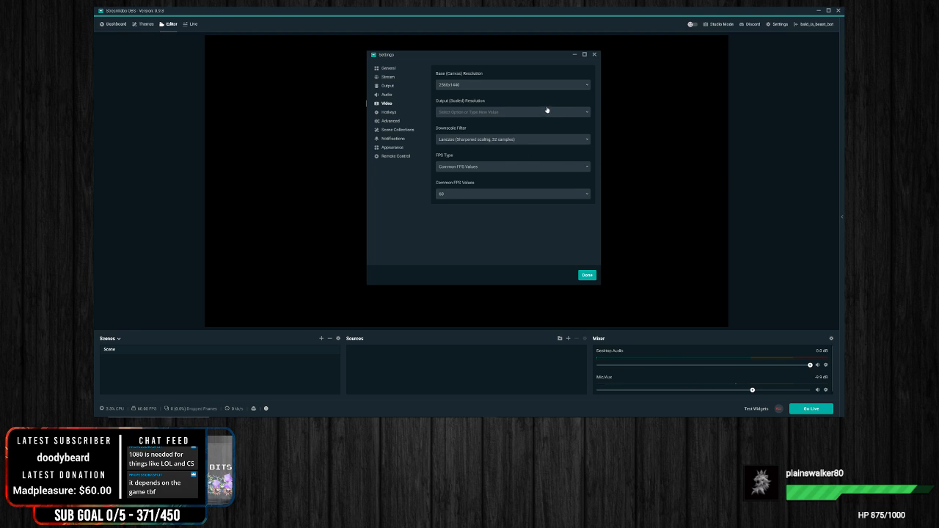
{"action": "left_click", "coordinate": [490, 115]}
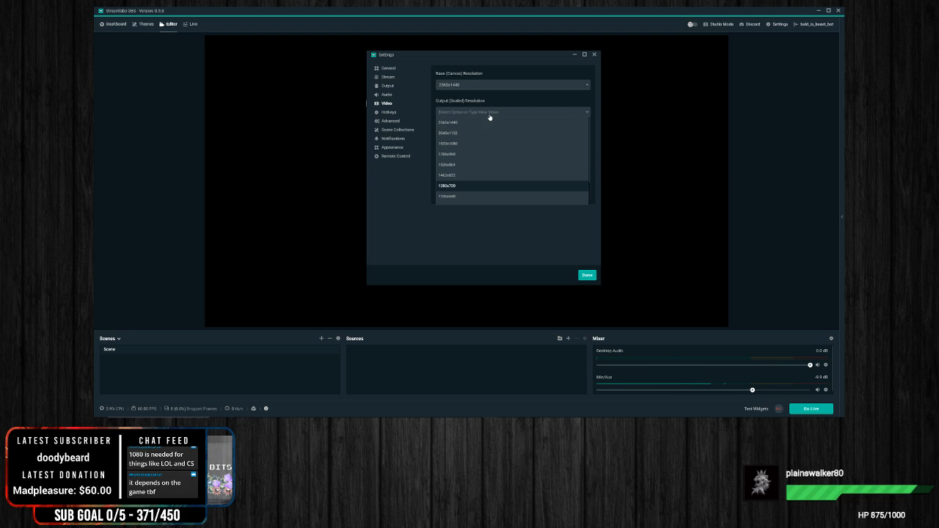
{"action": "left_click", "coordinate": [454, 187]}
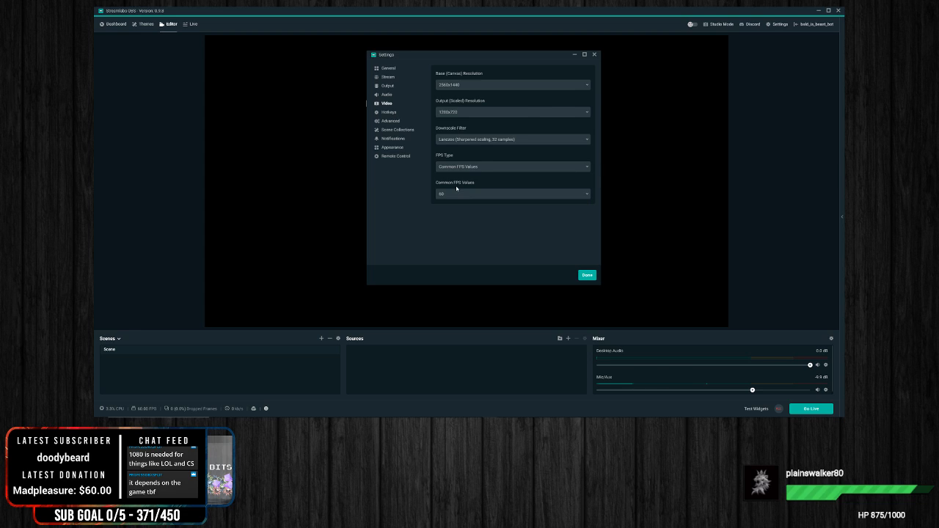
{"action": "left_click", "coordinate": [461, 113]}
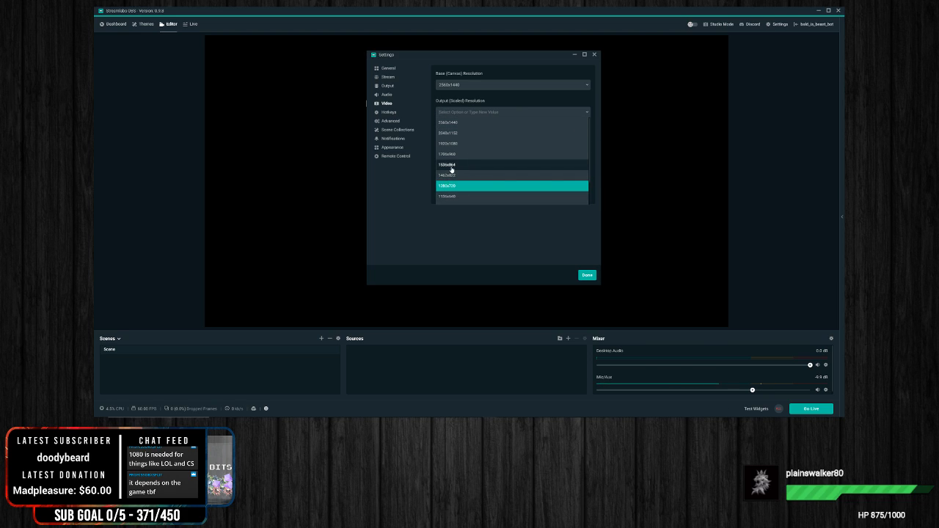
{"action": "left_click", "coordinate": [391, 199]}
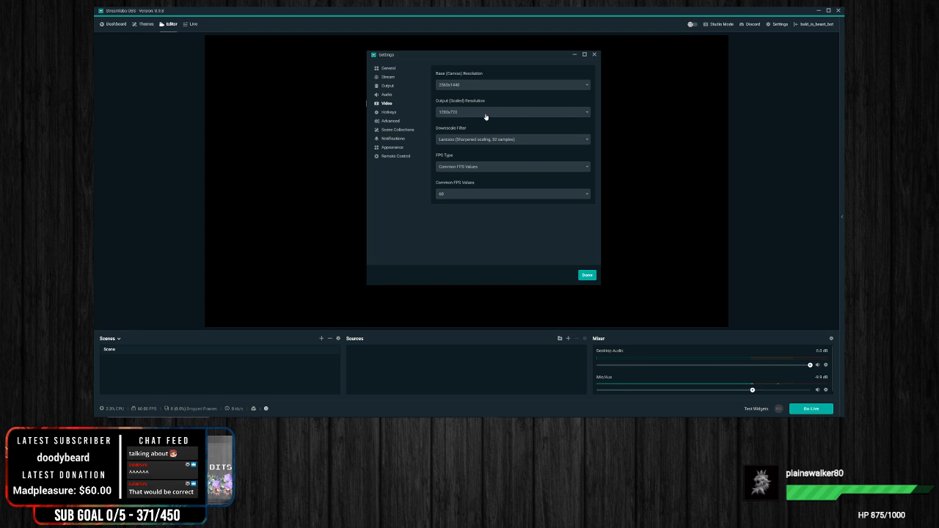
Step: Select the Lanczos (Sharpened scaling, 32 samples) downscale filter and view the FPS Type choices, keeping Common FPS Values
{"action": "left_click", "coordinate": [530, 140]}
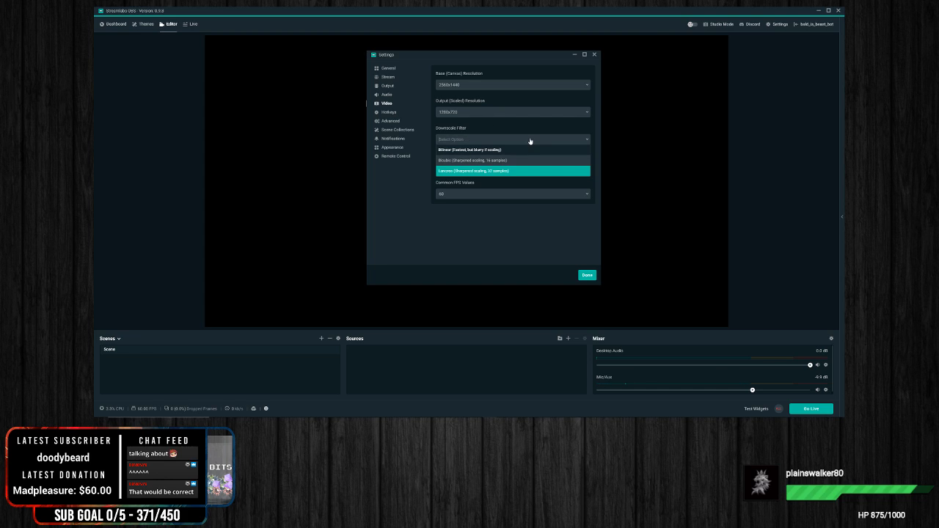
{"action": "left_click", "coordinate": [480, 173]}
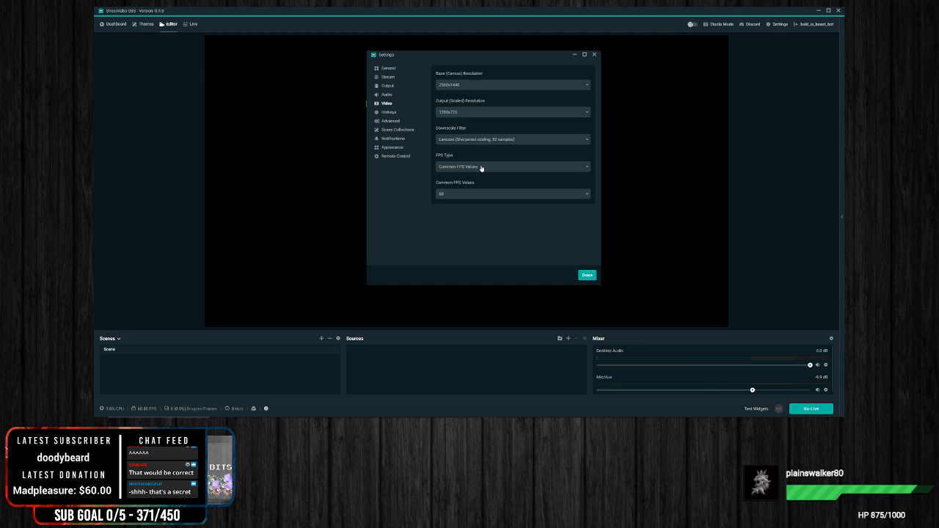
{"action": "left_click", "coordinate": [481, 168]}
{"action": "left_click", "coordinate": [394, 184]}
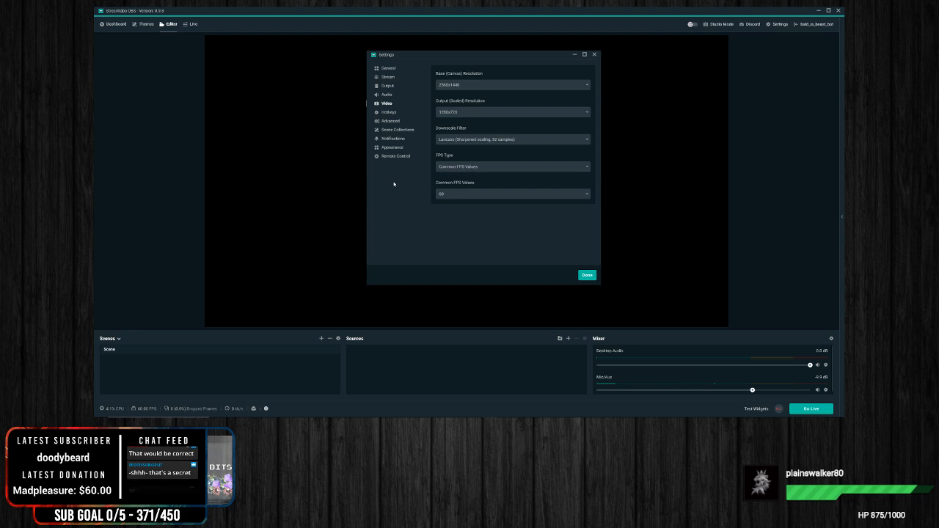
{"action": "left_click", "coordinate": [471, 168]}
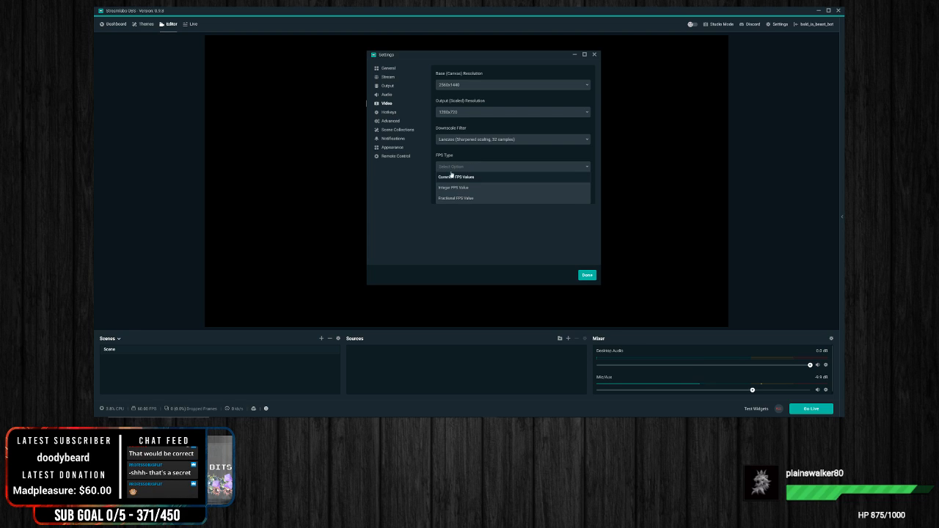
{"action": "left_click", "coordinate": [399, 203]}
Step: Review the frame rates offered under Common FPS Values and select 60
{"action": "left_click", "coordinate": [484, 193]}
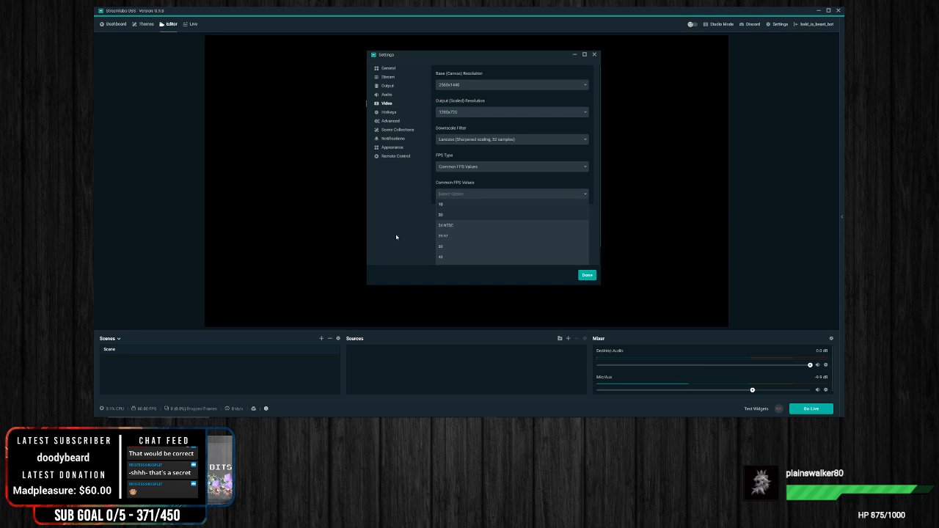
{"action": "left_click", "coordinate": [400, 208]}
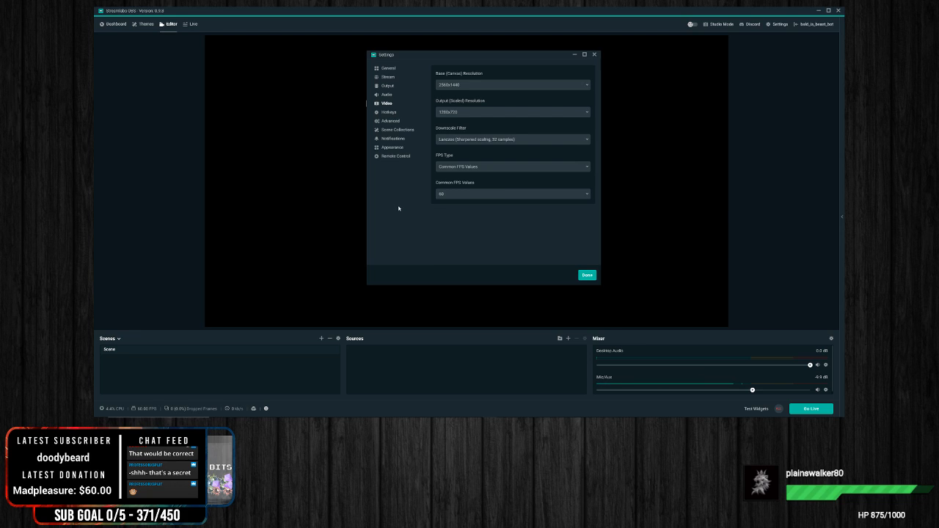
{"action": "left_click", "coordinate": [485, 194]}
{"action": "scroll", "coordinate": [513, 243], "scroll_direction": "down", "scroll_amount": 1}
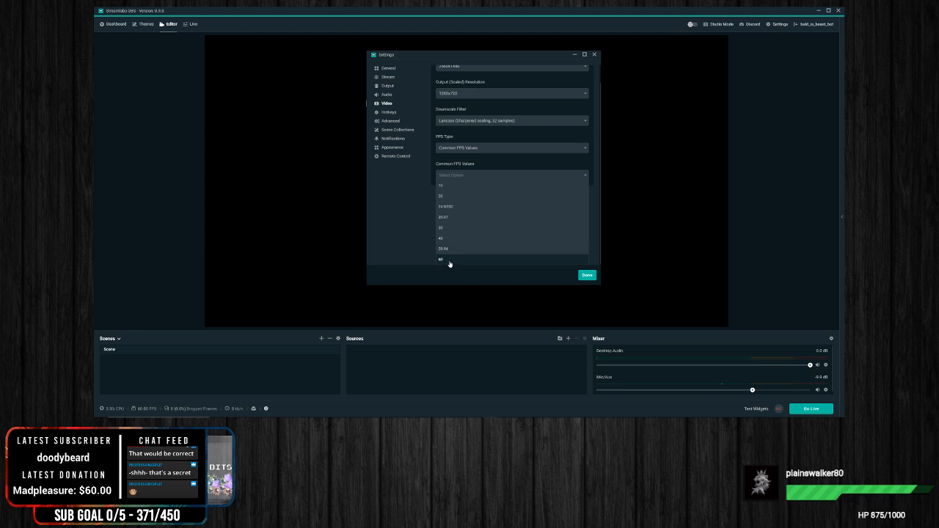
{"action": "left_click", "coordinate": [405, 206]}
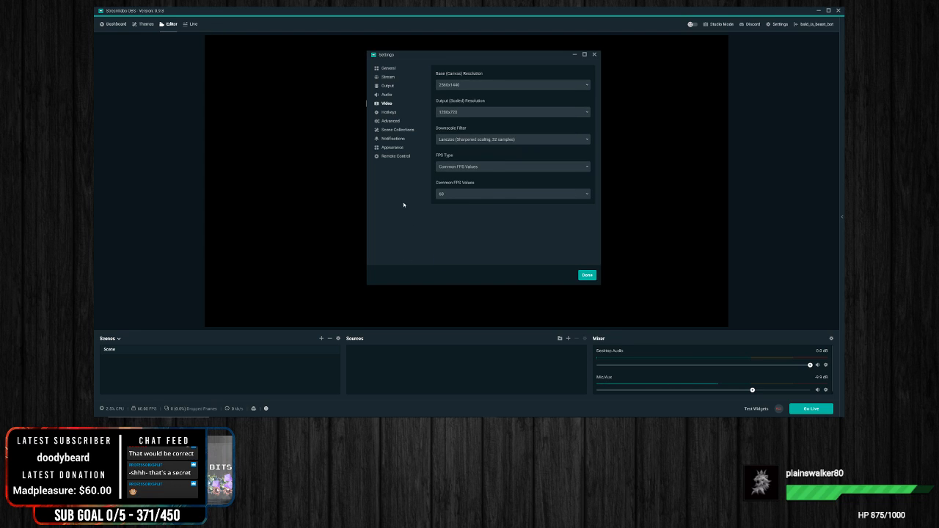
{"action": "left_click", "coordinate": [483, 195]}
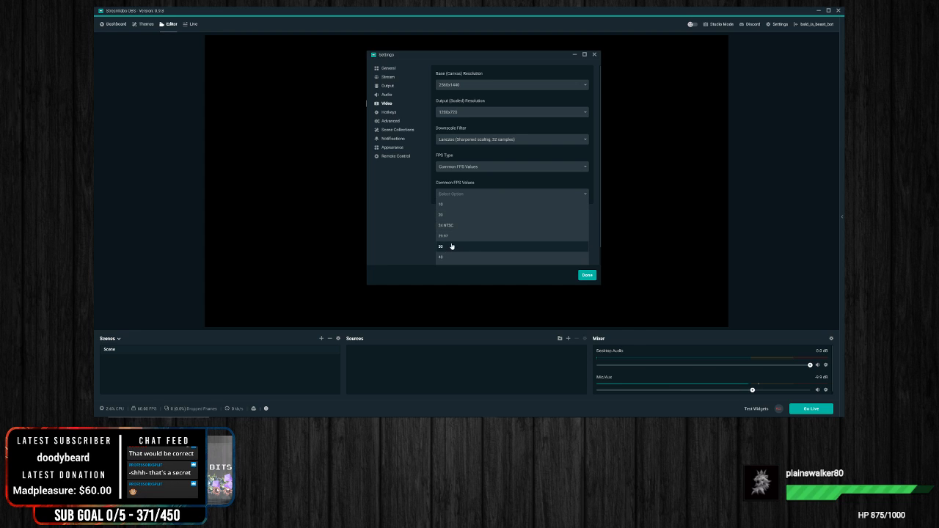
{"action": "scroll", "coordinate": [469, 244], "scroll_direction": "down", "scroll_amount": 1}
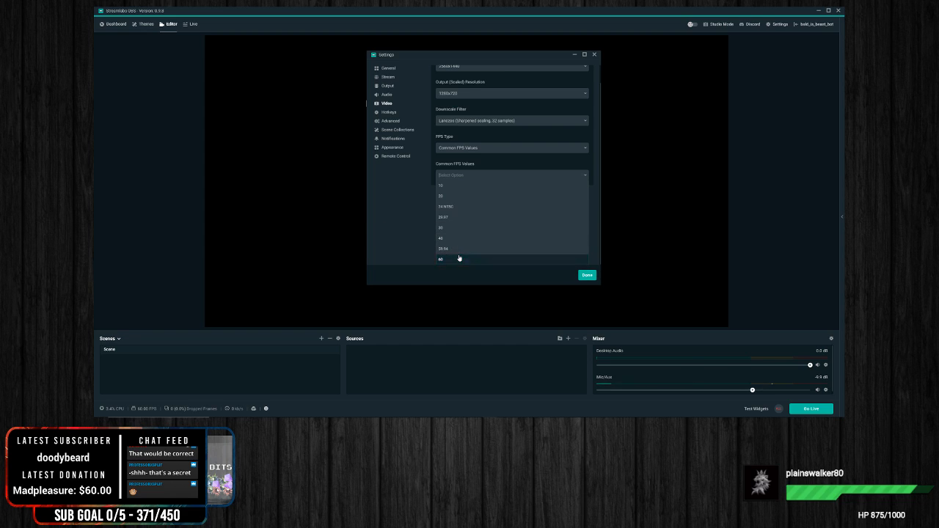
{"action": "left_click", "coordinate": [507, 259]}
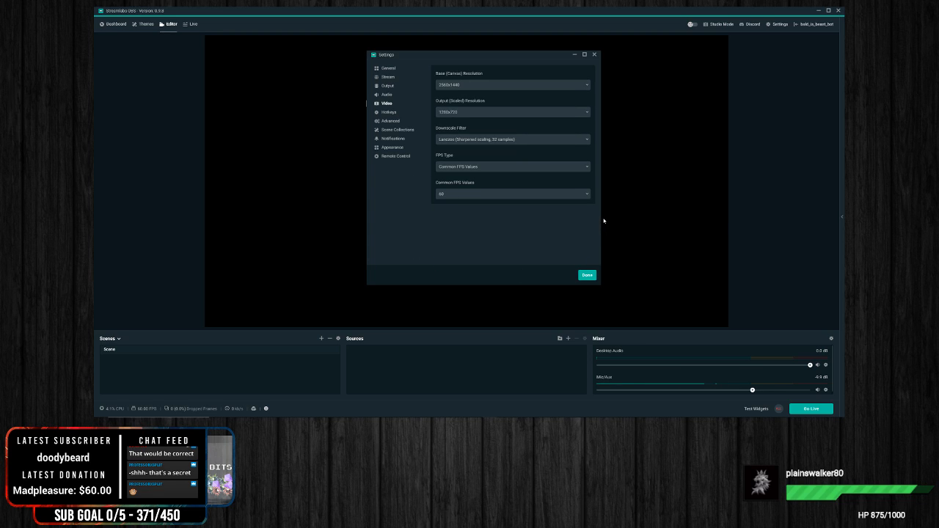
Step: Compare the lower frame rates offered under Common FPS Values again without choosing a different one
{"action": "left_click", "coordinate": [472, 197]}
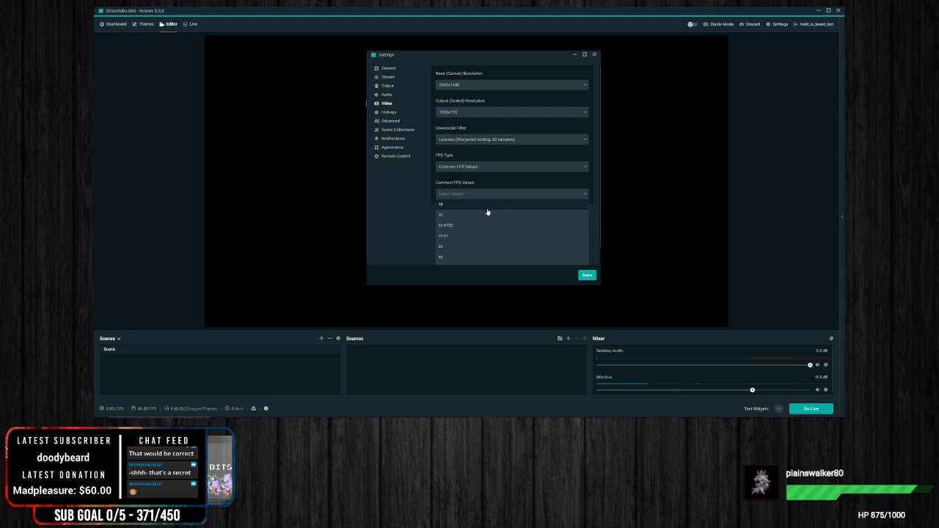
{"action": "left_click", "coordinate": [400, 191]}
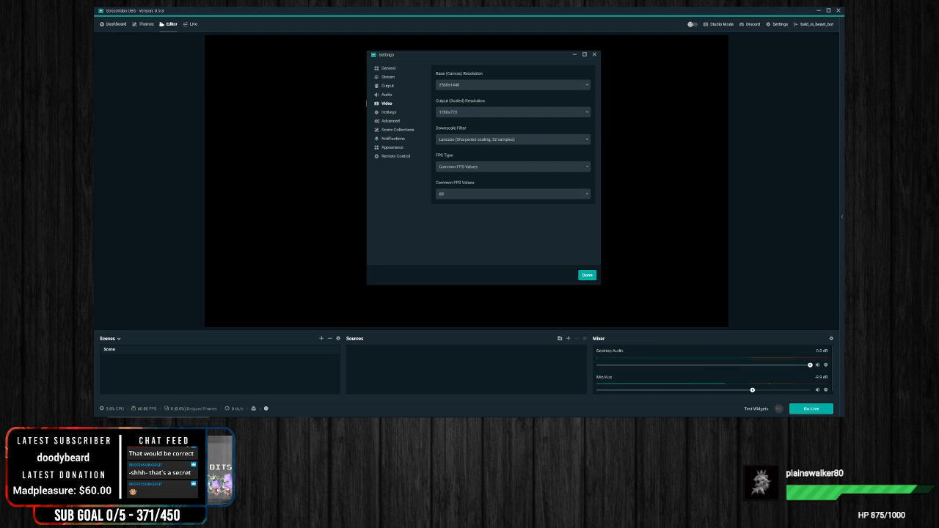
{"action": "left_click", "coordinate": [546, 195]}
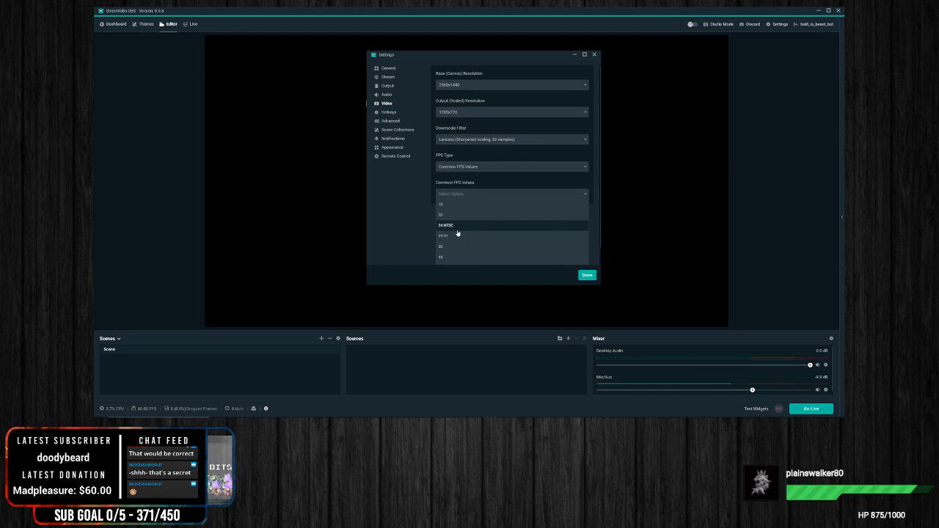
{"action": "left_click", "coordinate": [778, 170]}
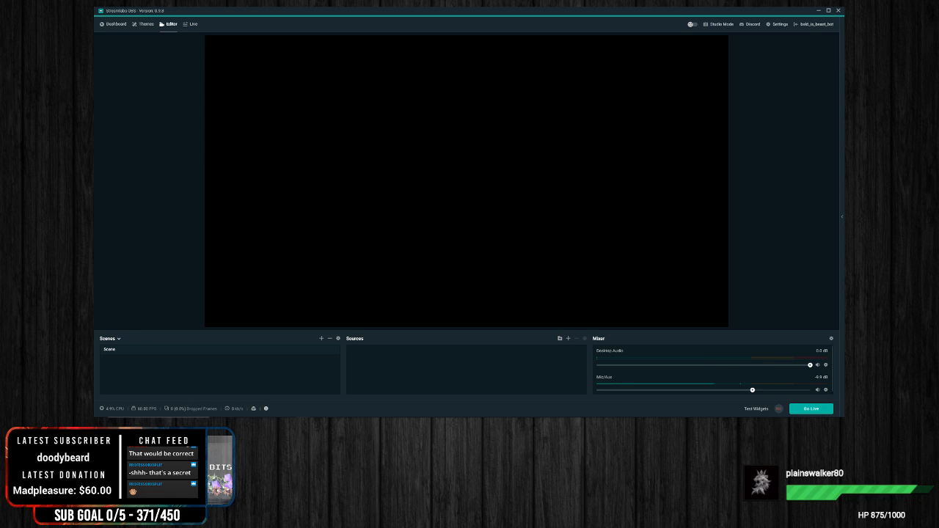
Step: Reopen the settings and look through the Output, Video and Hotkeys pages, ending on the Video page
{"action": "left_click", "coordinate": [779, 25]}
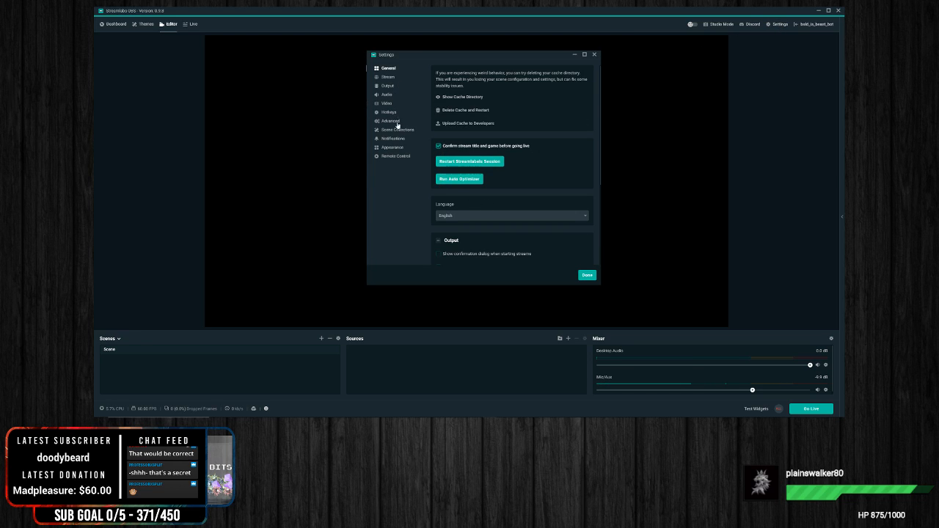
{"action": "left_click", "coordinate": [388, 86]}
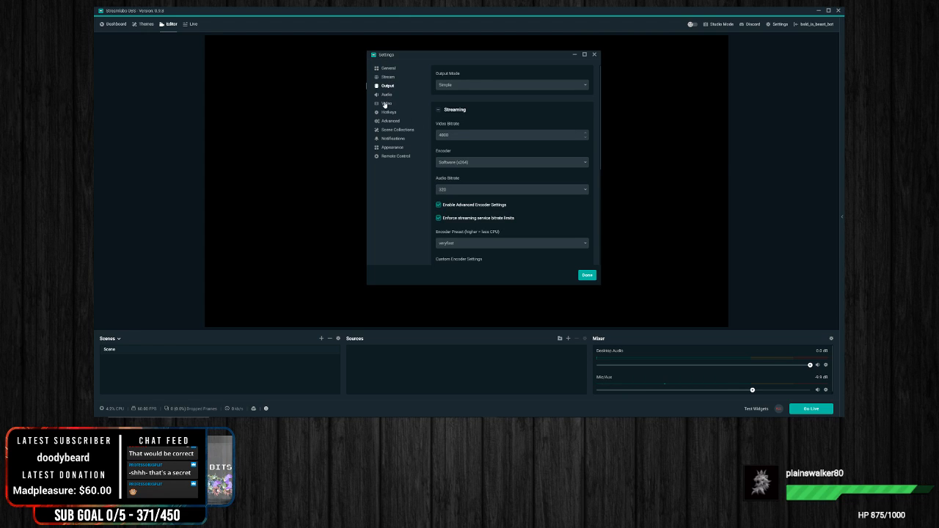
{"action": "left_click", "coordinate": [386, 103]}
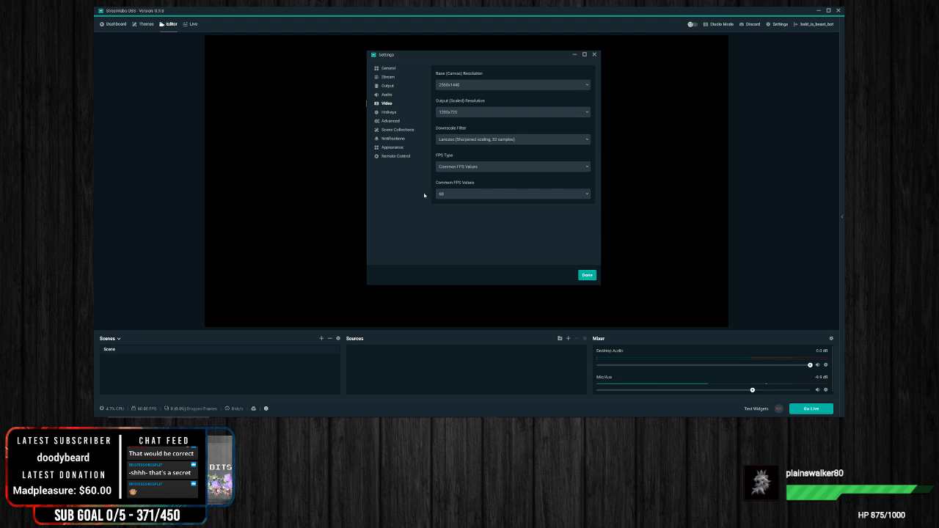
{"action": "left_click", "coordinate": [390, 112]}
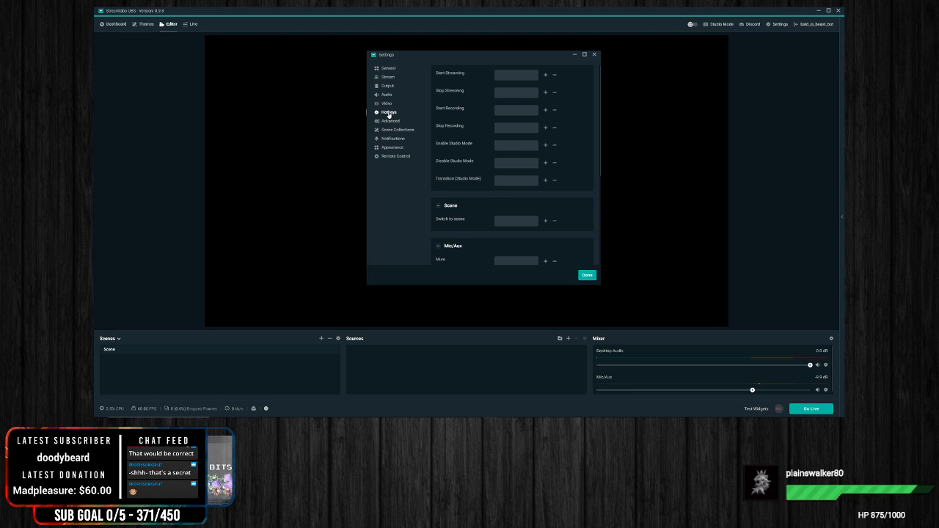
{"action": "left_click", "coordinate": [391, 104]}
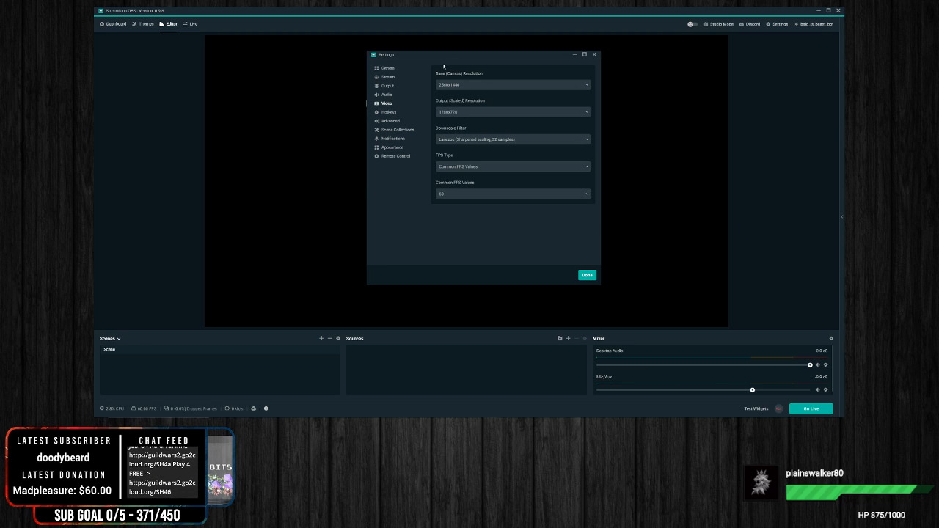
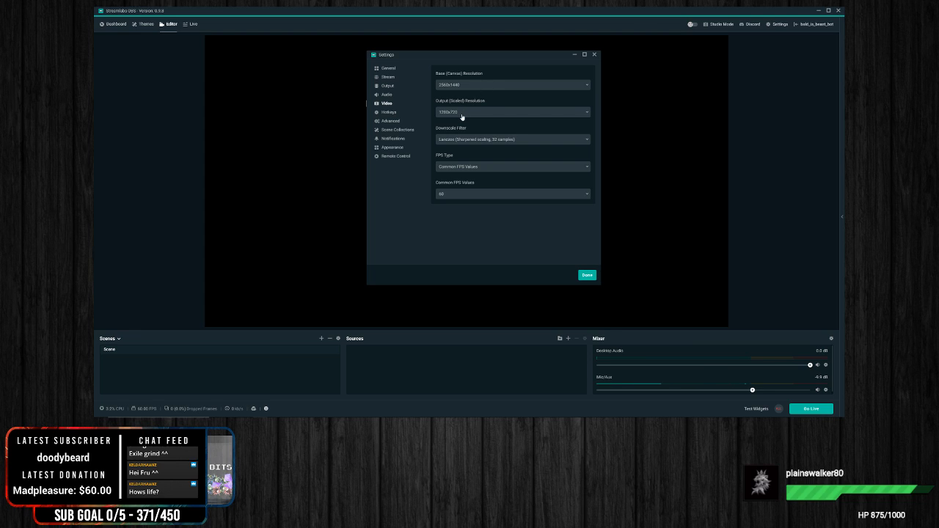
Step: View the Base (Canvas) Resolution choices without changing them, and look over the fields on the Hotkeys page
{"action": "left_click", "coordinate": [499, 86]}
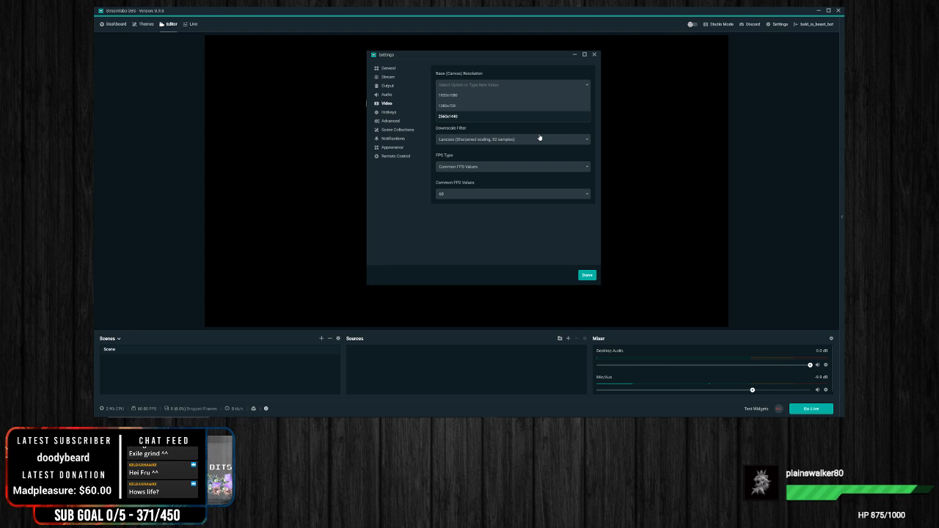
{"action": "left_click", "coordinate": [496, 264]}
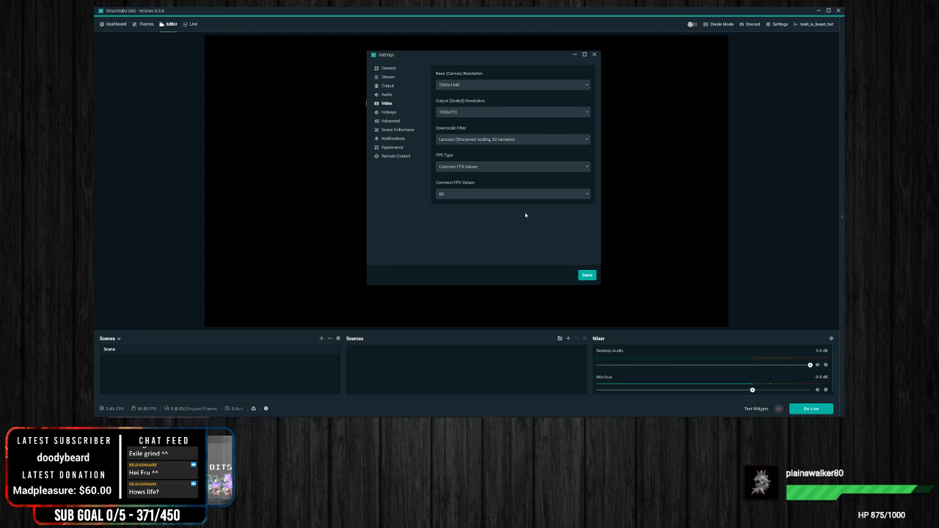
{"action": "left_click", "coordinate": [389, 112]}
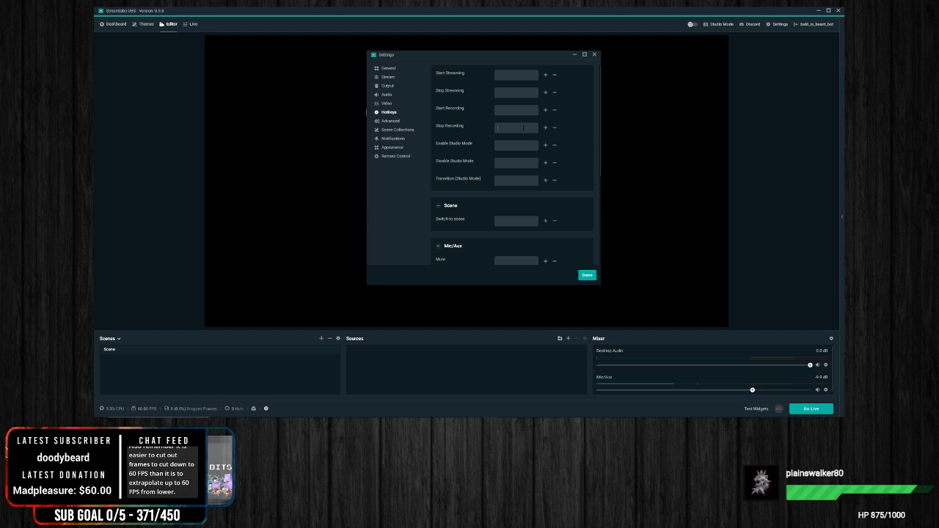
{"action": "scroll", "coordinate": [489, 208], "scroll_direction": "down", "scroll_amount": 2}
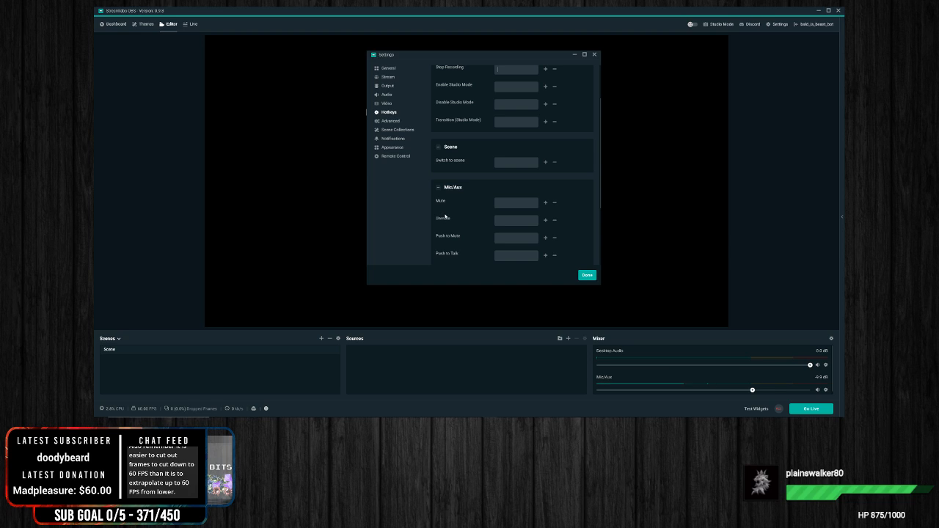
{"action": "scroll", "coordinate": [446, 218], "scroll_direction": "up", "scroll_amount": 1}
{"action": "scroll", "coordinate": [470, 174], "scroll_direction": "up", "scroll_amount": 1}
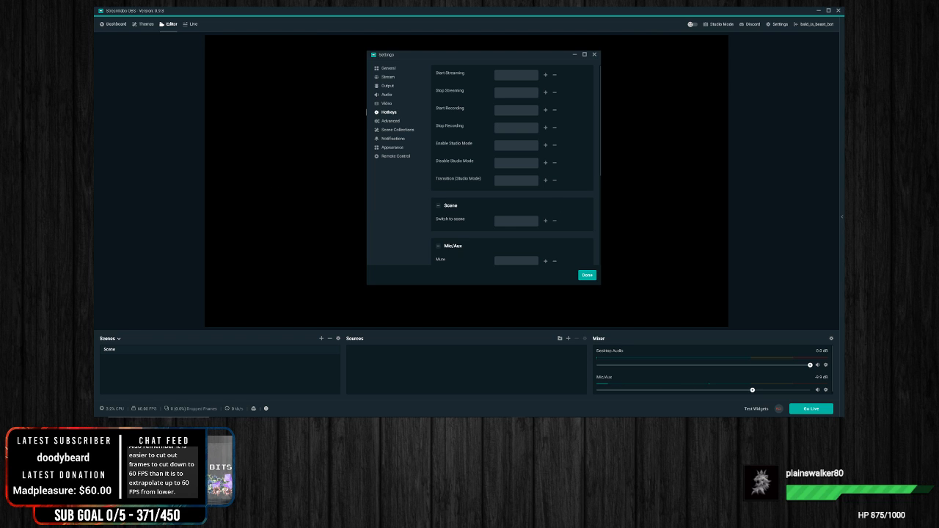
Step: Bring the Stream Deck window over the settings and examine its Twitch chat message keys and the folder of further keys
{"action": "left_click_drag", "start_coordinate": [189, 96], "coordinate": [423, 76]}
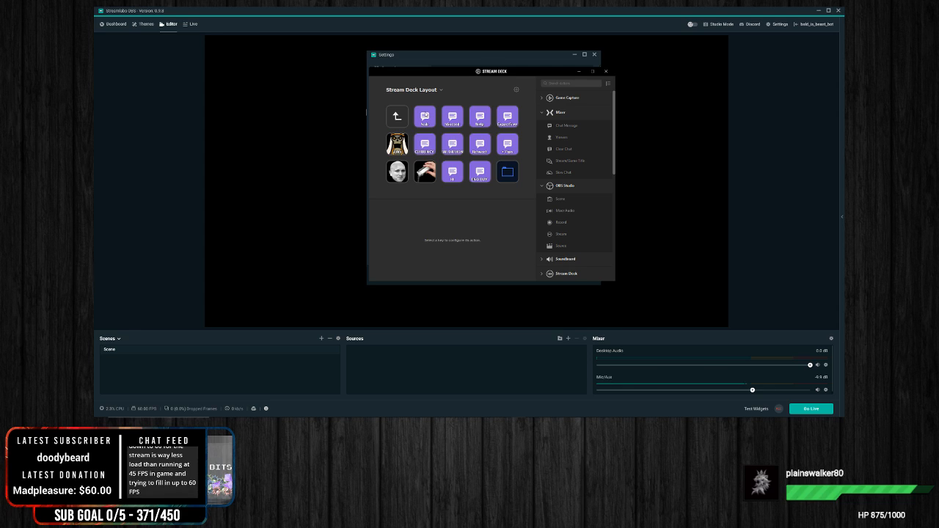
{"action": "left_click", "coordinate": [425, 116]}
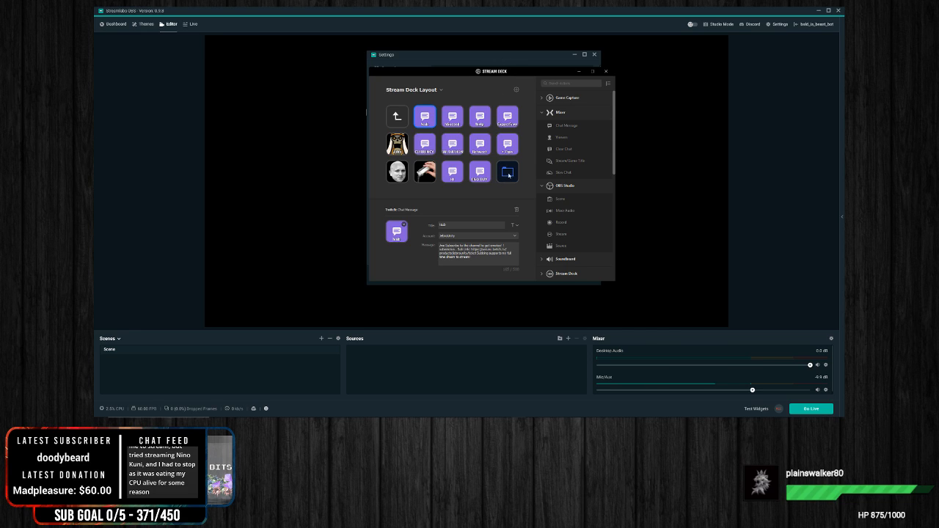
{"action": "double_click", "coordinate": [513, 174]}
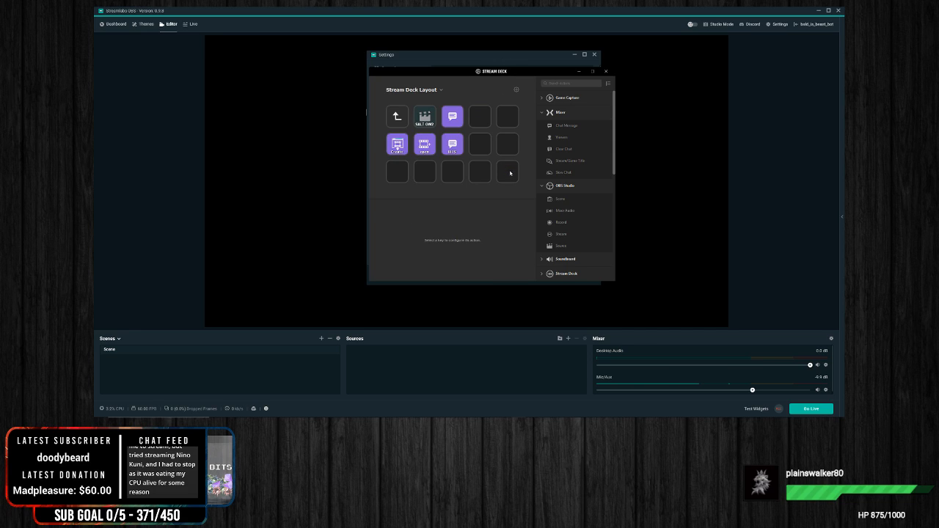
{"action": "double_click", "coordinate": [399, 124]}
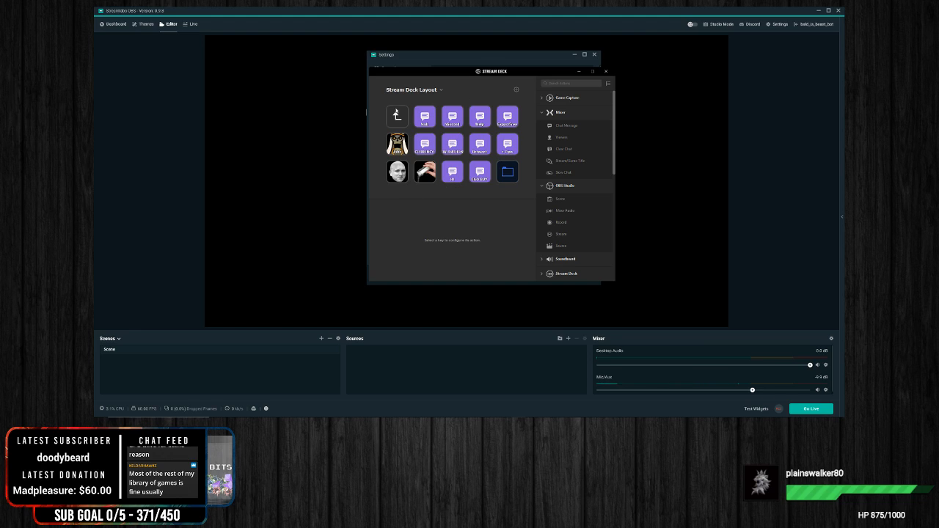
{"action": "left_click", "coordinate": [399, 171]}
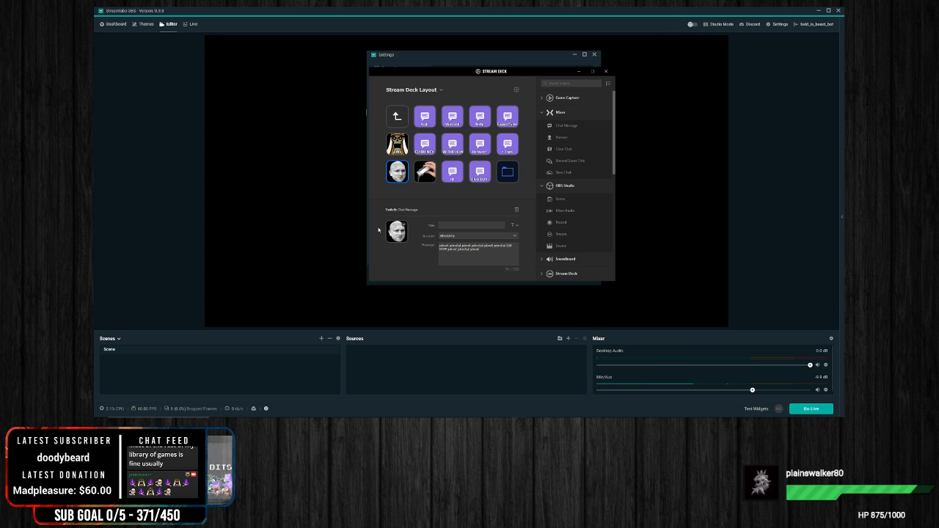
Step: Move the Stream Deck window out of the way and review the Mic/Aux and Desktop Audio hotkey fields
{"action": "left_click_drag", "start_coordinate": [487, 74], "coordinate": [0, 116]}
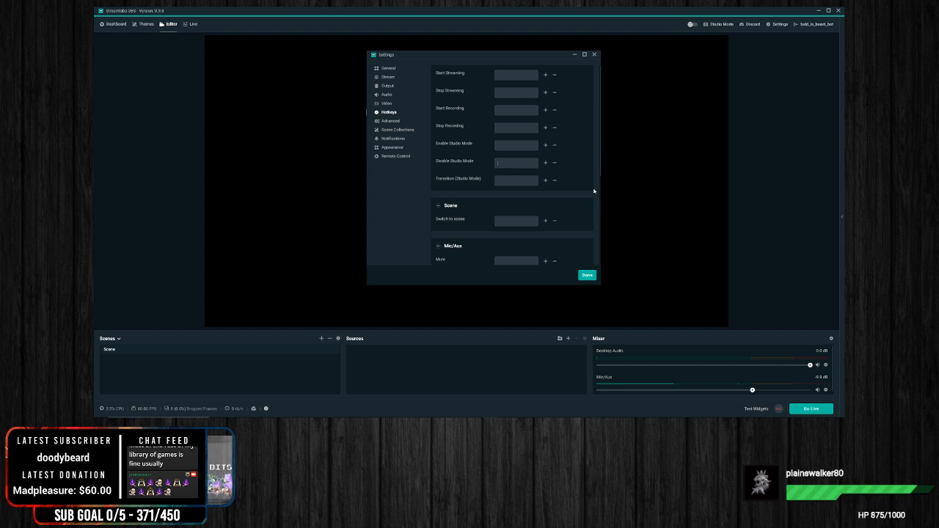
{"action": "scroll", "coordinate": [594, 191], "scroll_direction": "down", "scroll_amount": 3}
{"action": "scroll", "coordinate": [592, 214], "scroll_direction": "down", "scroll_amount": 2}
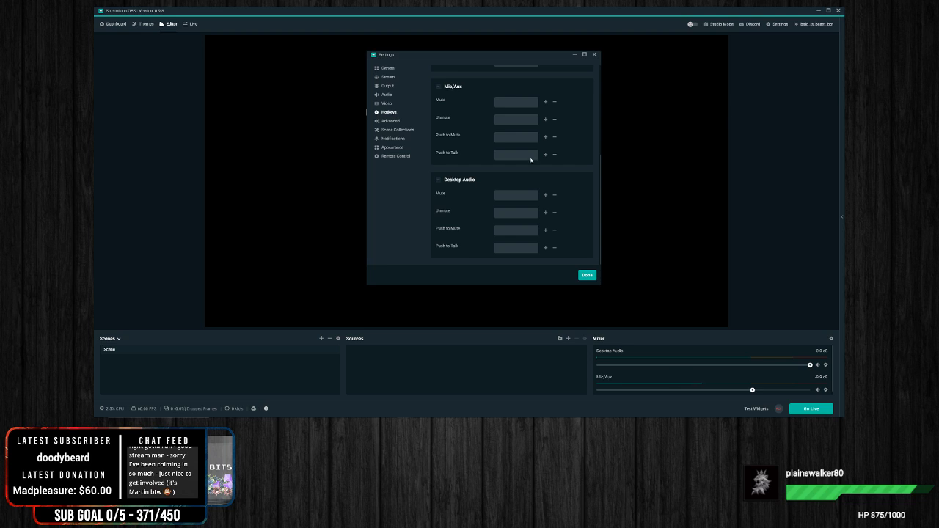
Step: On the Advanced page, keep Default as the Audio Monitoring Device and try the Stream Delay option on and off
{"action": "left_click", "coordinate": [393, 123]}
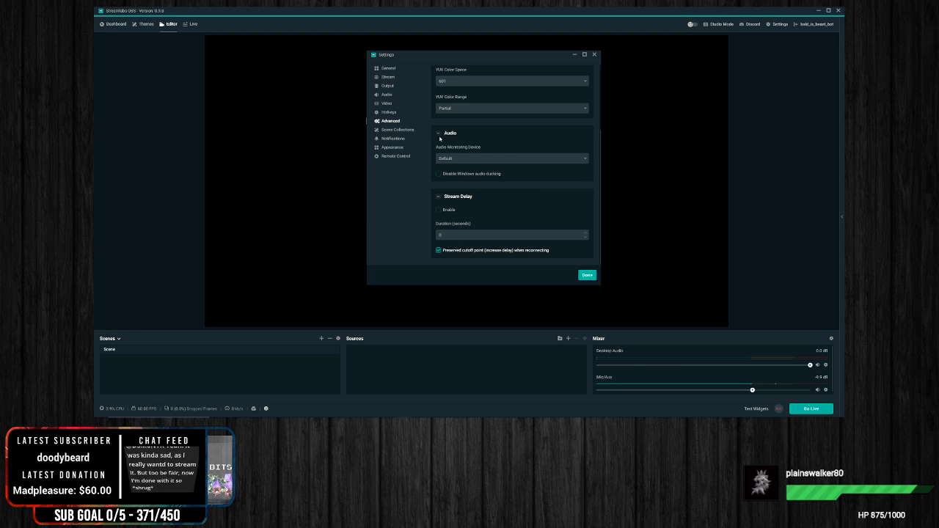
{"action": "left_click", "coordinate": [500, 158]}
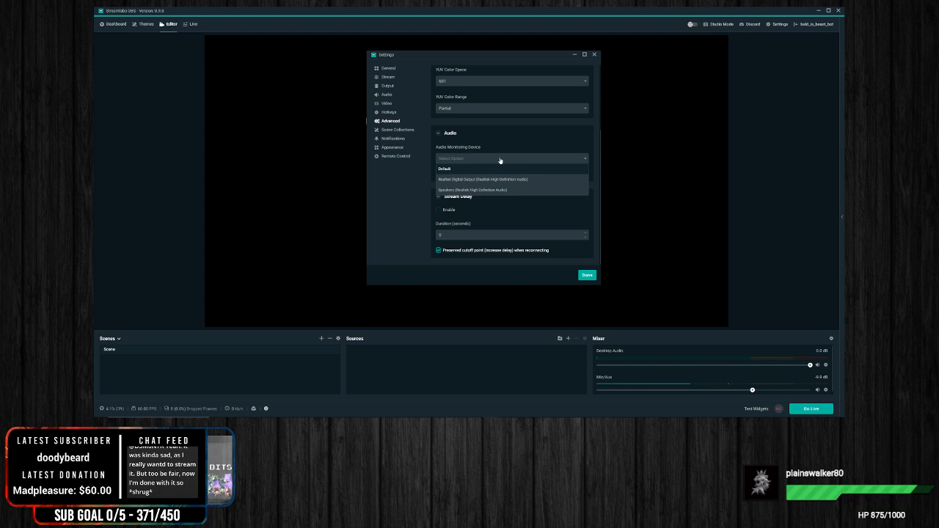
{"action": "left_click", "coordinate": [445, 169]}
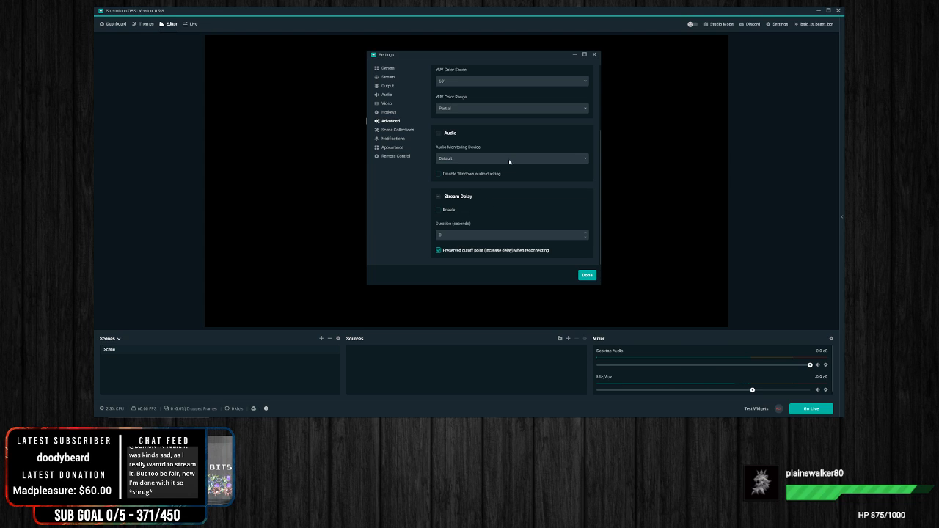
{"action": "left_click", "coordinate": [439, 211]}
{"action": "left_click", "coordinate": [439, 212]}
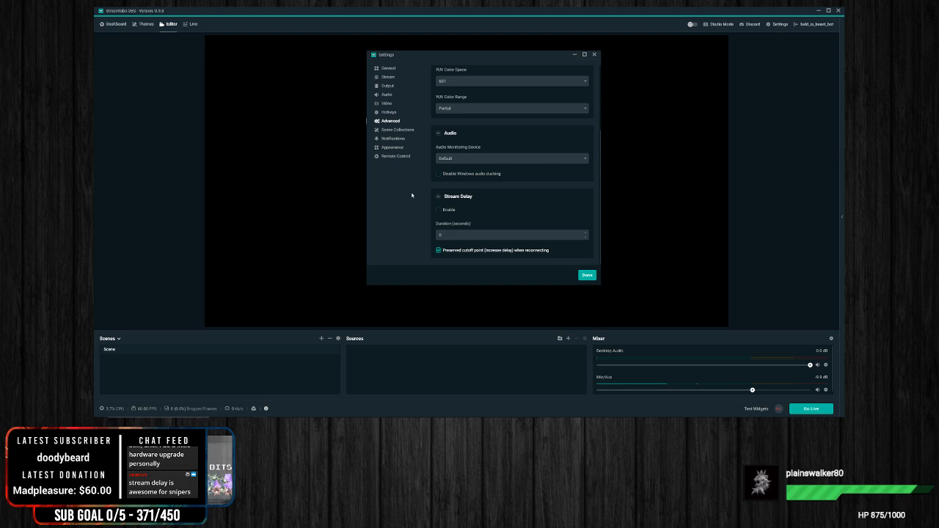
Step: Look over the Scene Collections page and set the dropped frames threshold to 15% in the Notifications settings
{"action": "left_click", "coordinate": [395, 132]}
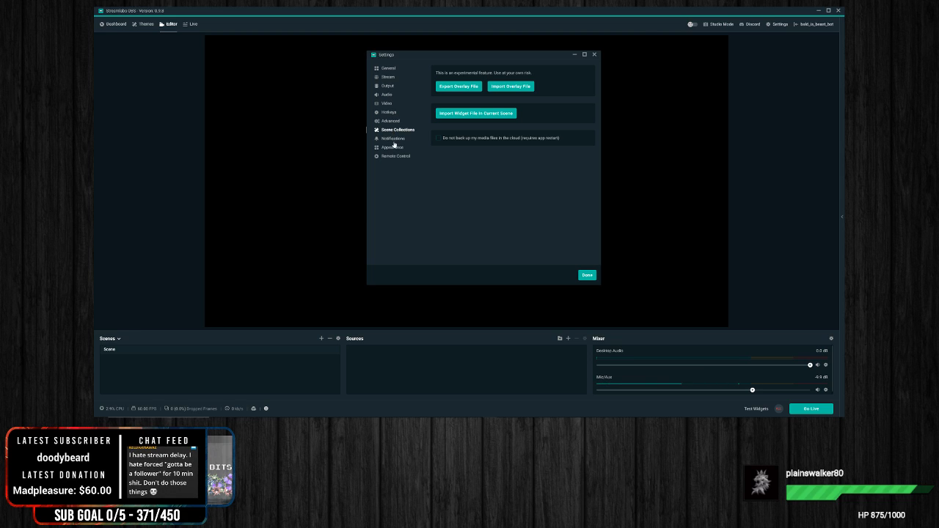
{"action": "left_click", "coordinate": [394, 139]}
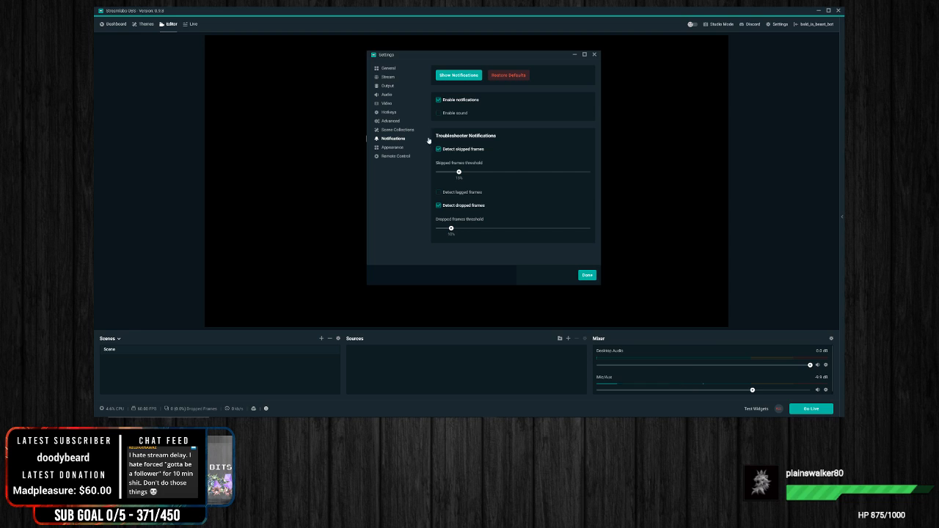
{"action": "left_click", "coordinate": [394, 131]}
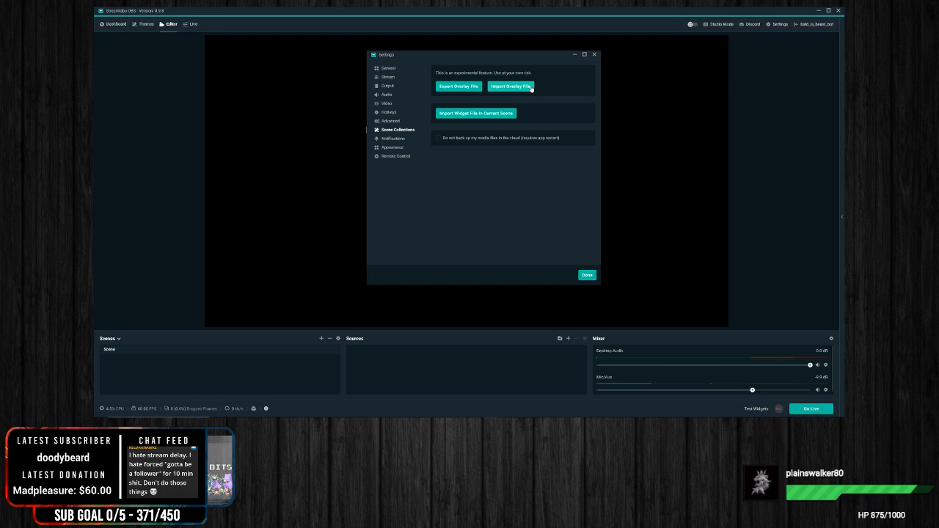
{"action": "left_click", "coordinate": [377, 138]}
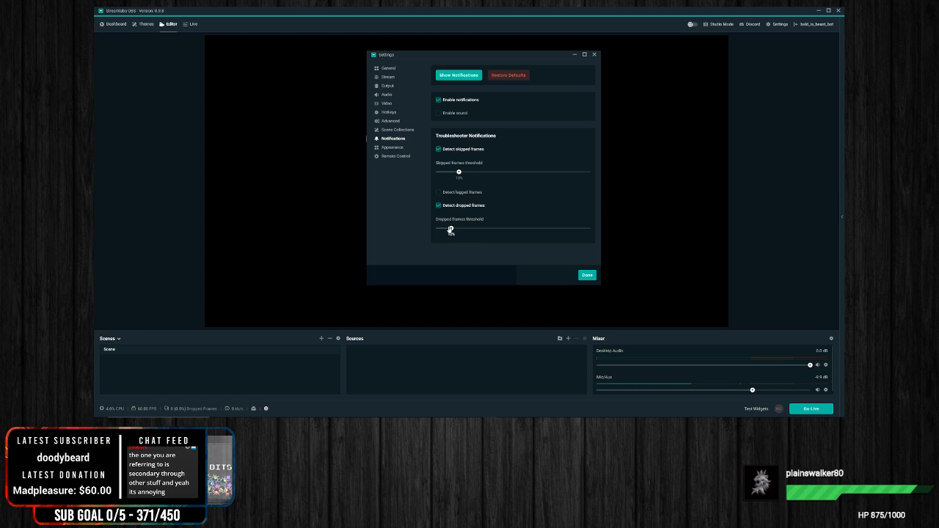
{"action": "left_click_drag", "start_coordinate": [451, 230], "coordinate": [459, 229]}
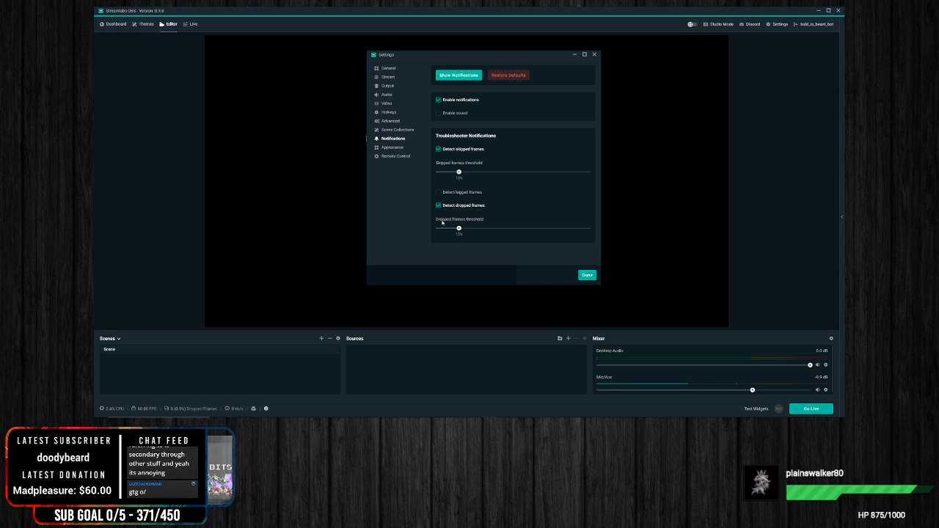
Step: Revisit the Advanced page down to its Stream Delay options and return to the Notifications page
{"action": "left_click", "coordinate": [393, 122]}
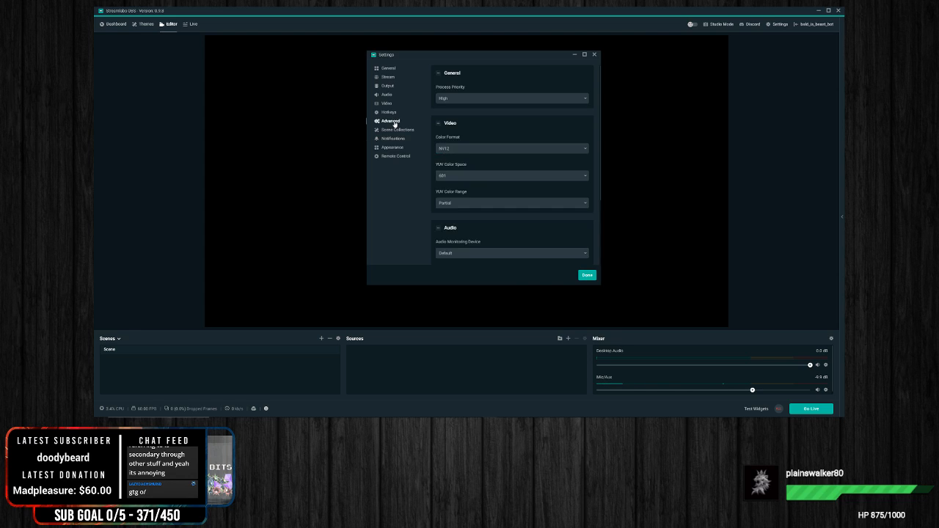
{"action": "scroll", "coordinate": [481, 219], "scroll_direction": "down", "scroll_amount": 3}
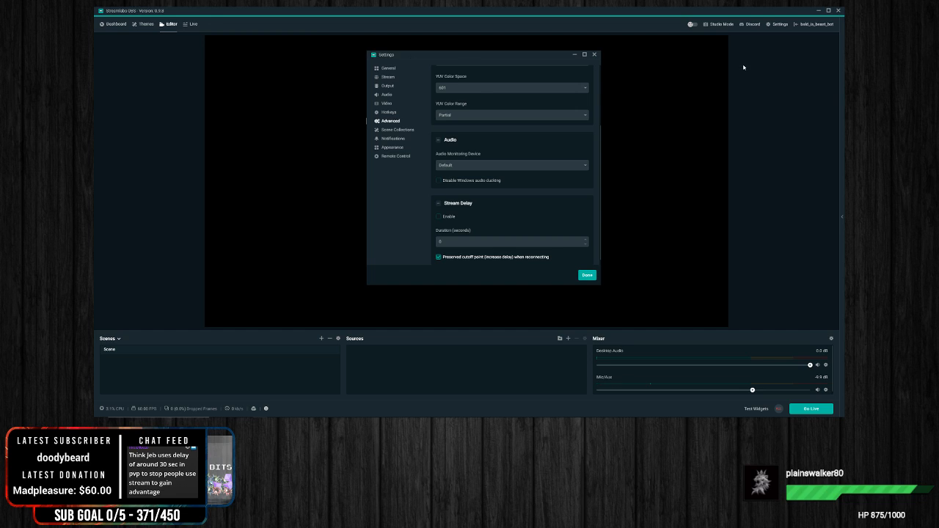
{"action": "left_click", "coordinate": [400, 140]}
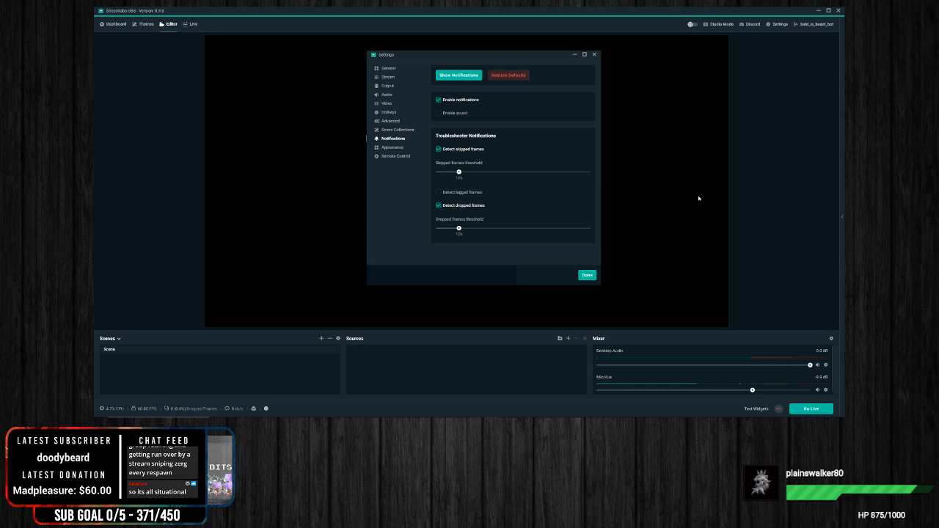
Step: Try the light theme by turning Night mode off in the Appearance settings, and turn it back on
{"action": "left_click", "coordinate": [392, 151]}
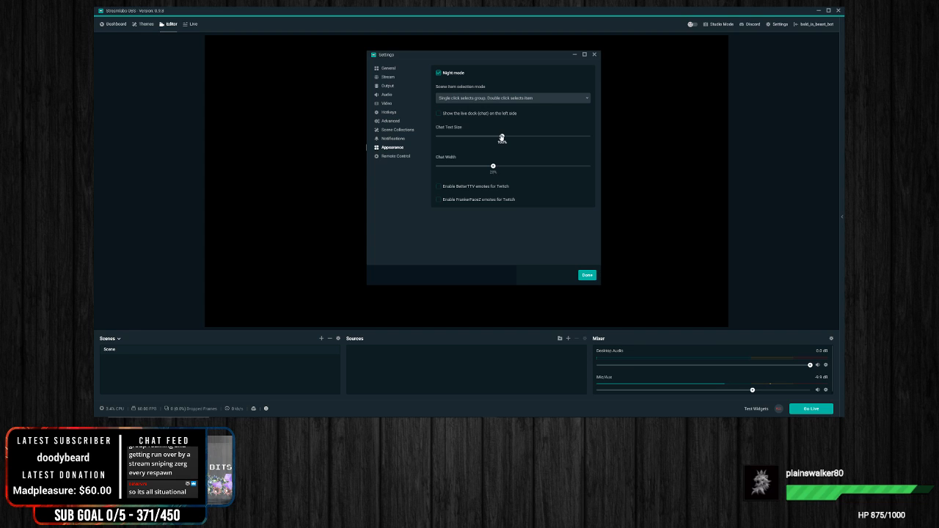
{"action": "left_click", "coordinate": [440, 73]}
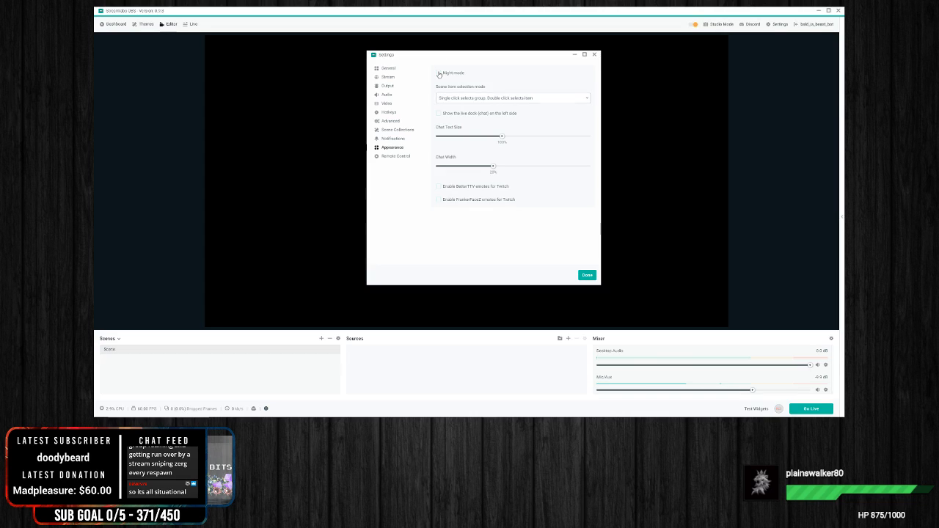
{"action": "left_click", "coordinate": [438, 73]}
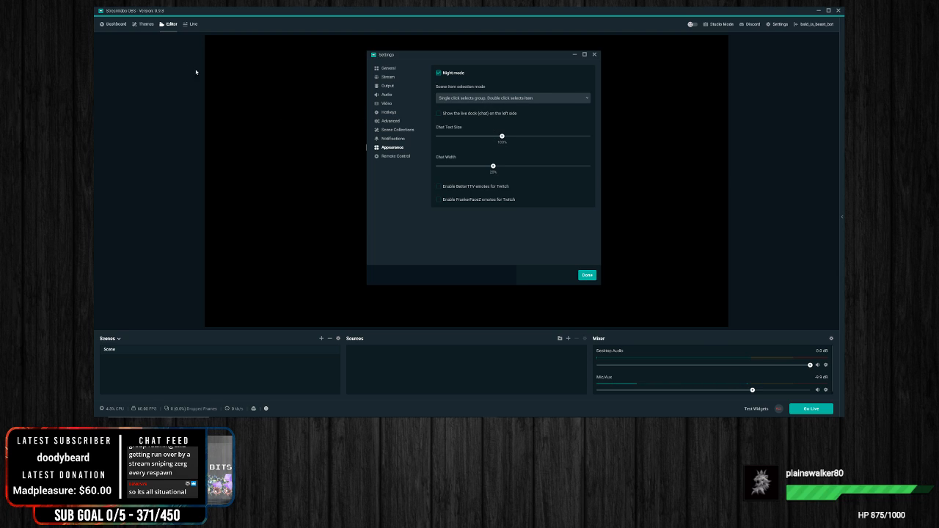
Step: Look over Recent Events and Live Actions on the Live page and return to the Editor
{"action": "left_click", "coordinate": [191, 25]}
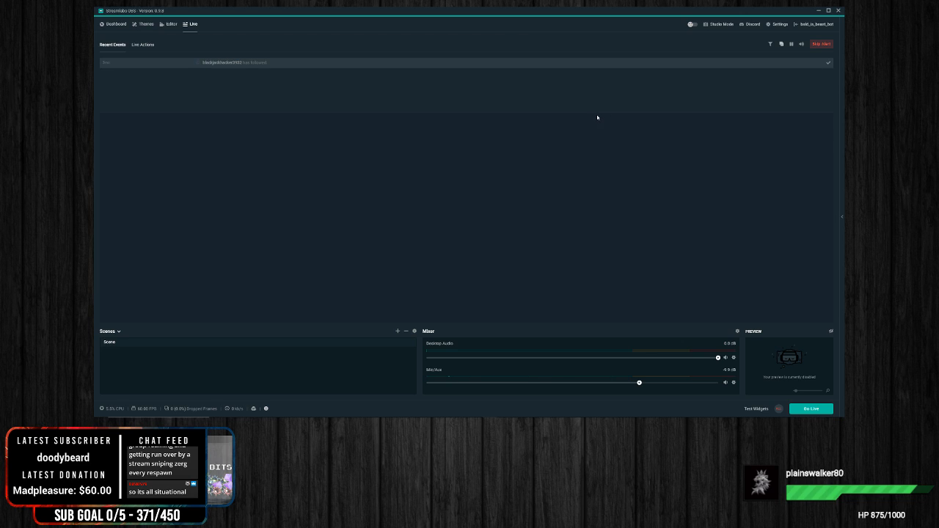
{"action": "left_click", "coordinate": [141, 45]}
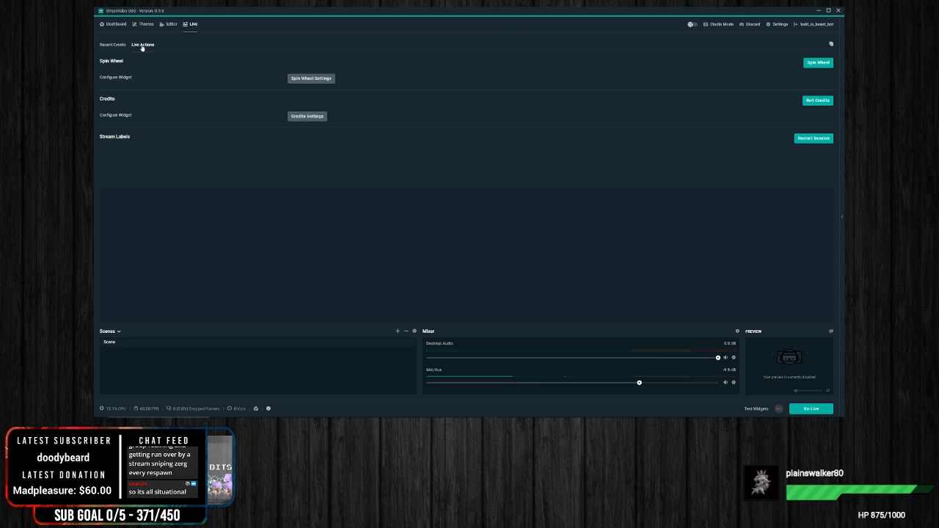
{"action": "left_click", "coordinate": [118, 44]}
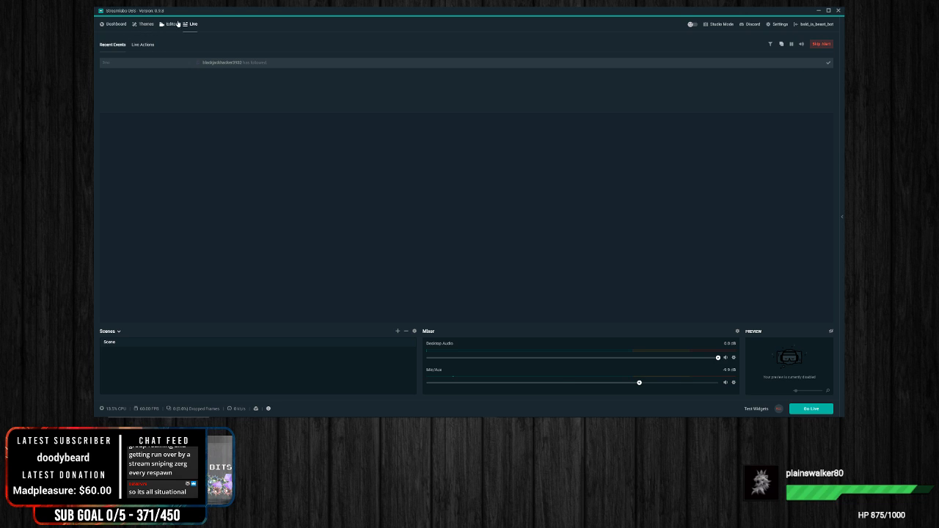
{"action": "left_click", "coordinate": [777, 25]}
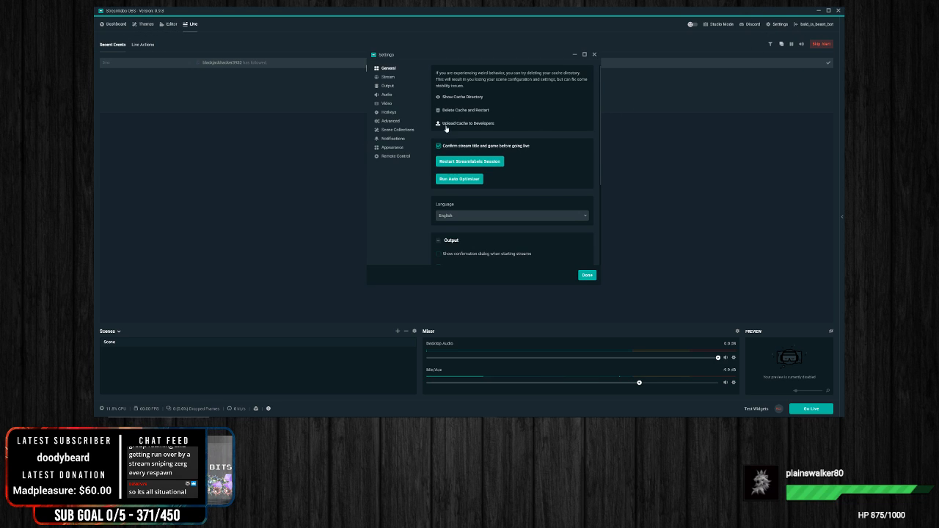
{"action": "left_click", "coordinate": [170, 24]}
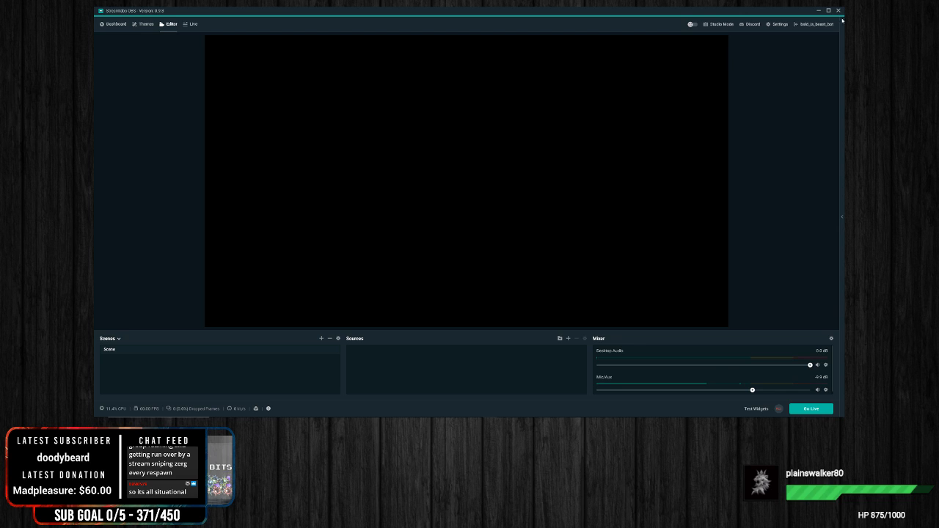
Step: Reopen the settings and look through the Appearance and Remote Control pages, ending on the Notifications page
{"action": "left_click", "coordinate": [778, 24]}
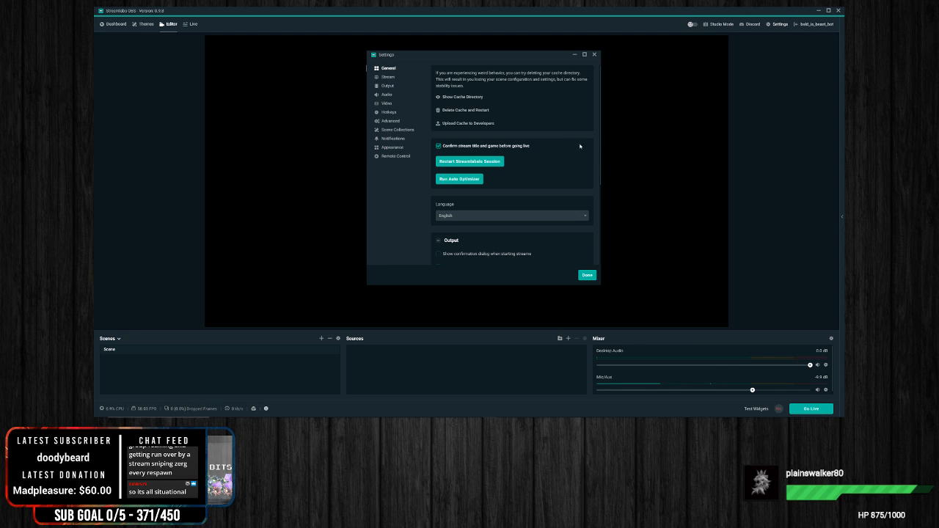
{"action": "left_click", "coordinate": [389, 147]}
{"action": "left_click", "coordinate": [389, 156]}
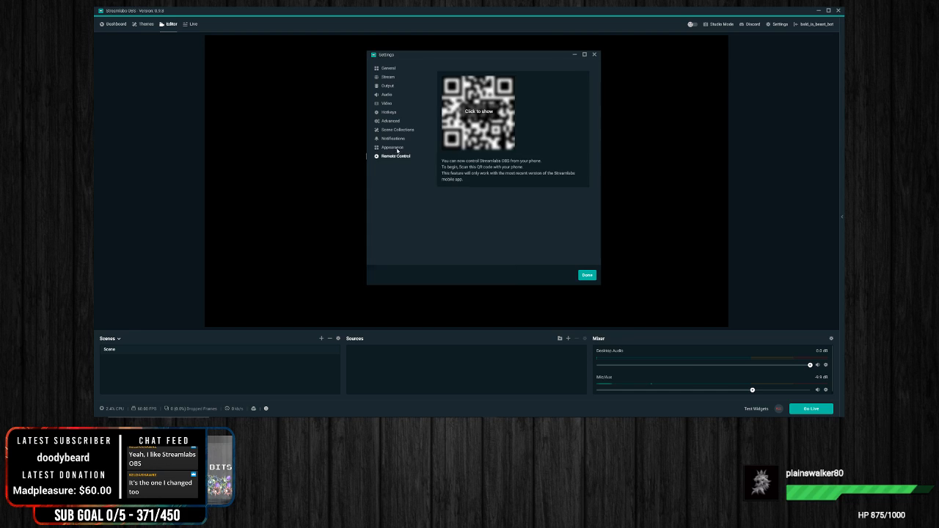
{"action": "left_click", "coordinate": [399, 149]}
{"action": "left_click", "coordinate": [402, 139]}
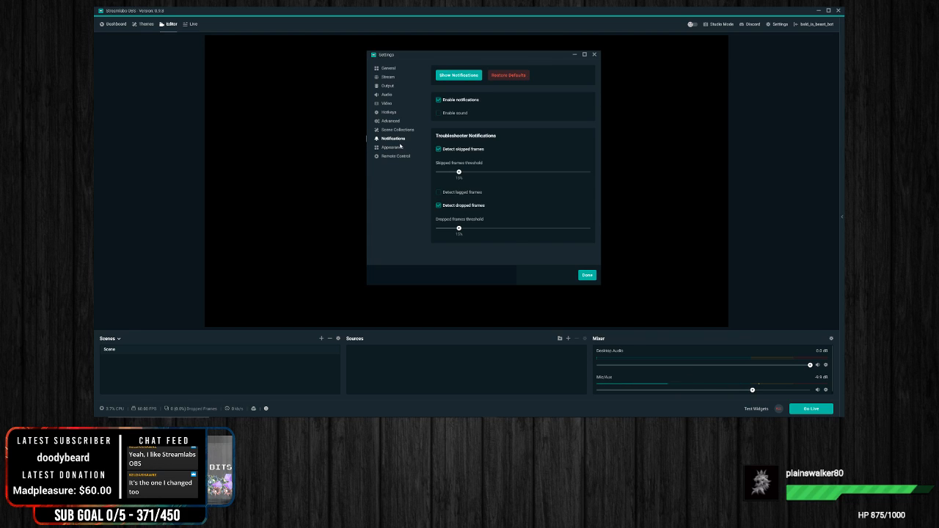
Step: Look through the Appearance and Remote Control settings pages again and close the settings
{"action": "left_click", "coordinate": [390, 149]}
{"action": "left_click", "coordinate": [409, 156]}
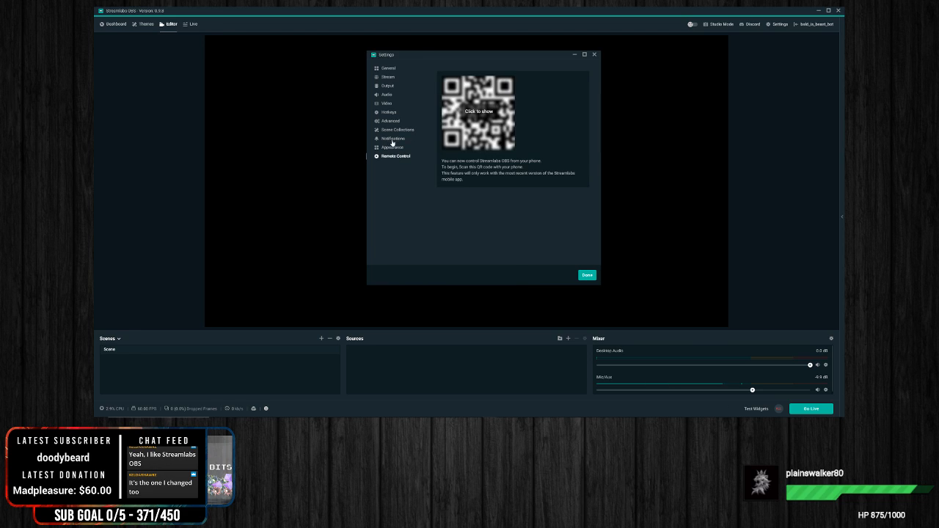
{"action": "left_click", "coordinate": [397, 149]}
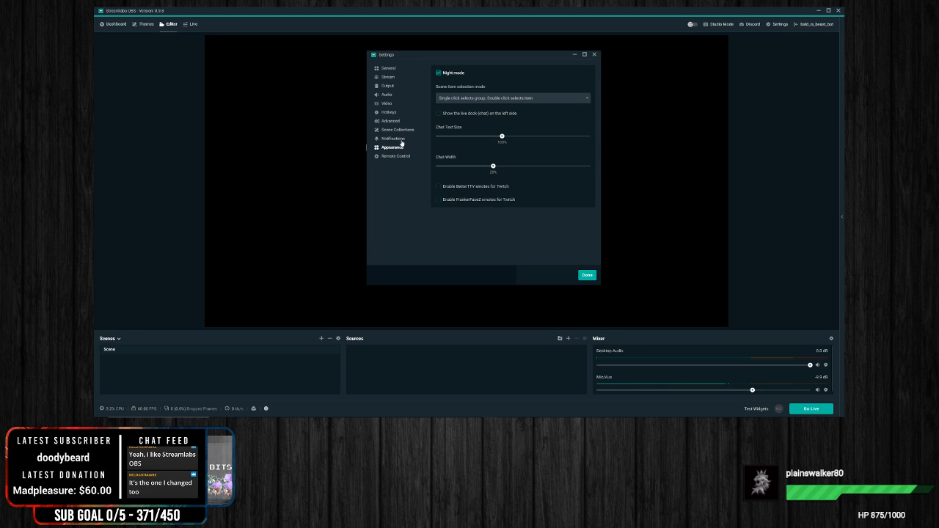
{"action": "left_click", "coordinate": [594, 55]}
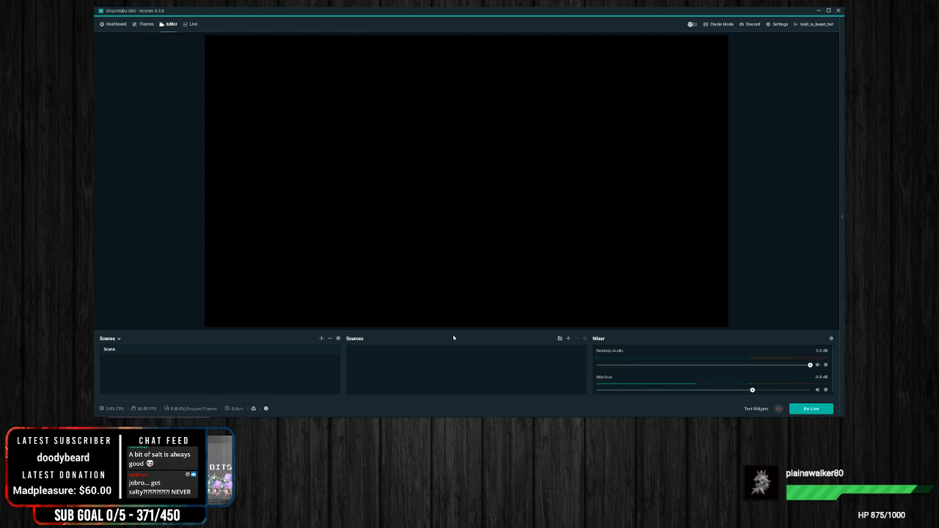
Step: Look over the available source types and the Manage Scene Collections window, closing each without changes
{"action": "left_click", "coordinate": [568, 338]}
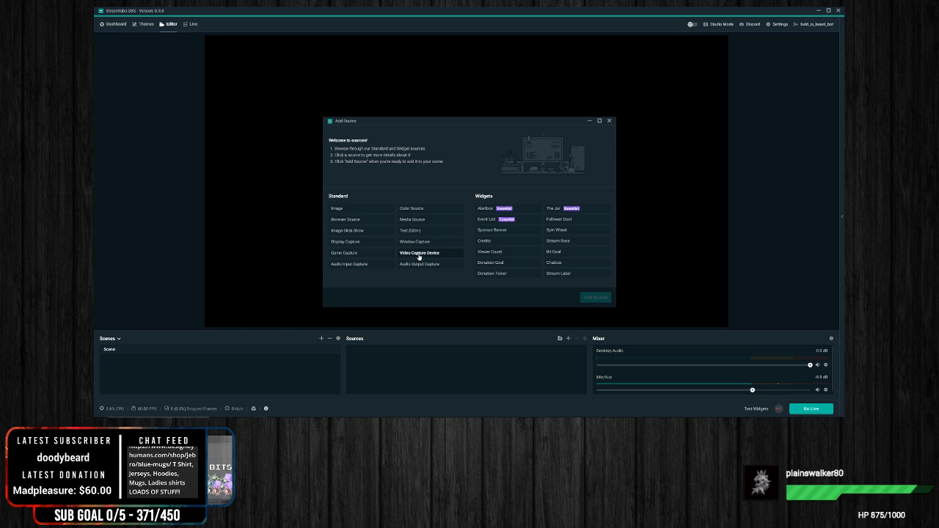
{"action": "left_click", "coordinate": [609, 121]}
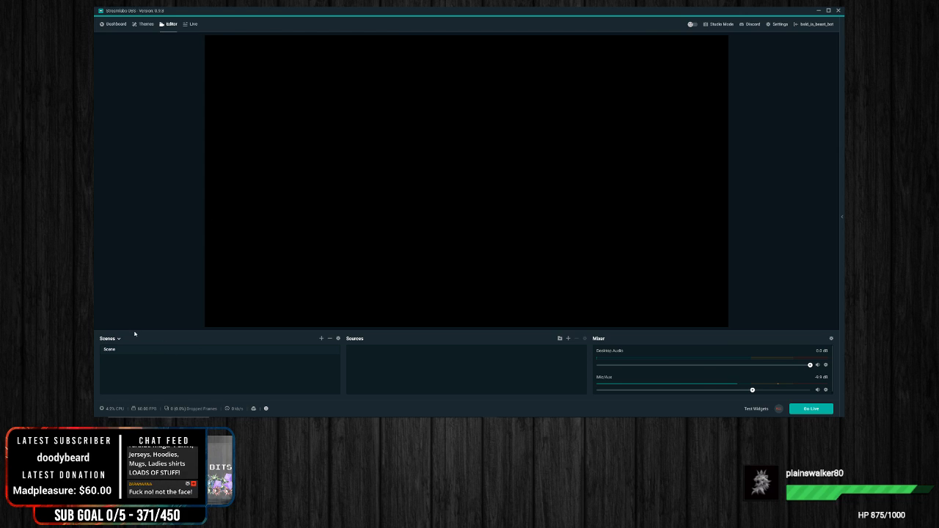
{"action": "left_click", "coordinate": [111, 340]}
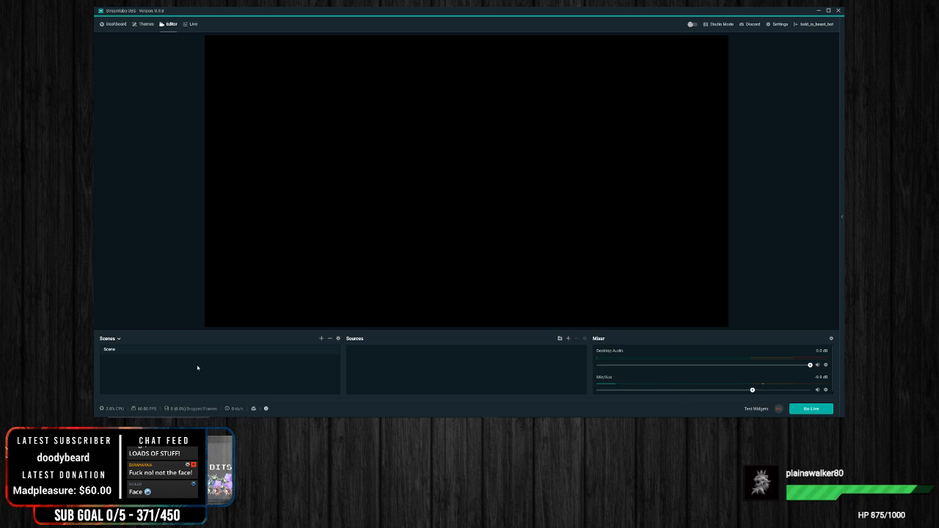
{"action": "left_click", "coordinate": [119, 340]}
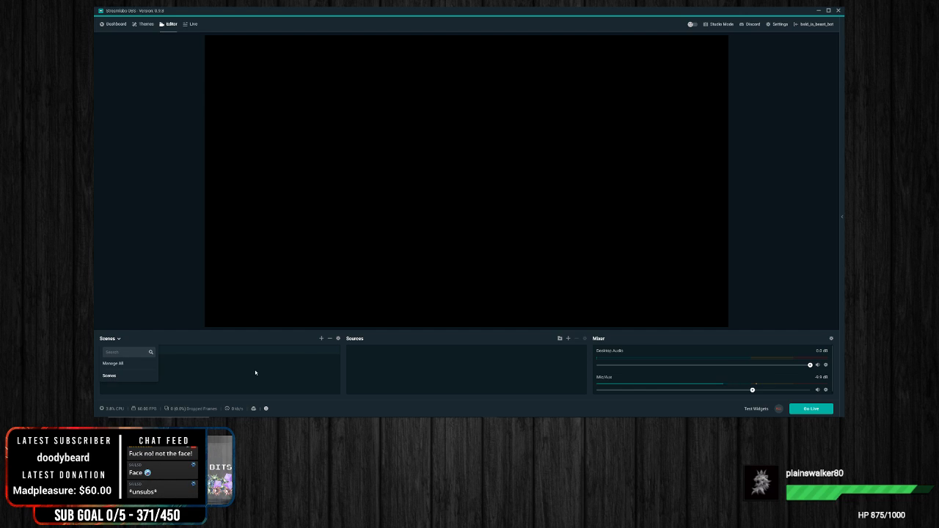
{"action": "left_click", "coordinate": [110, 340]}
{"action": "left_click", "coordinate": [120, 366]}
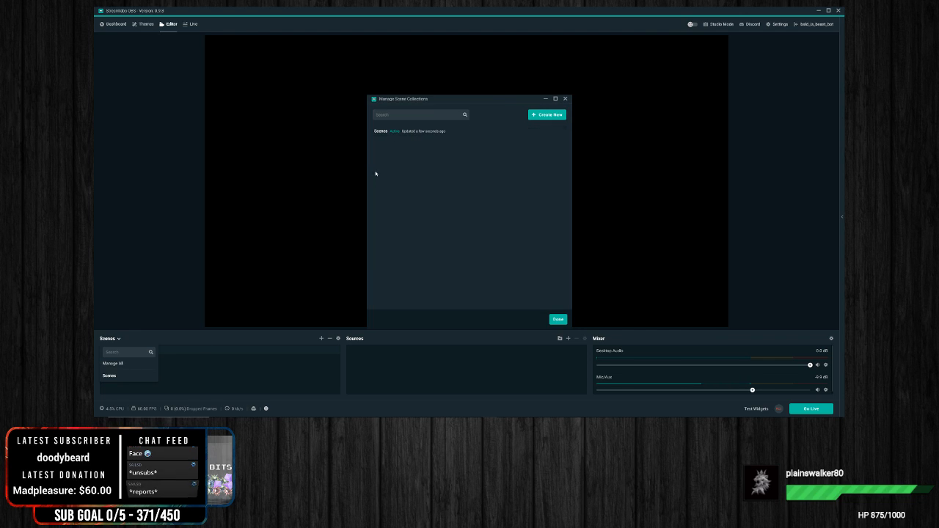
{"action": "left_click", "coordinate": [566, 99]}
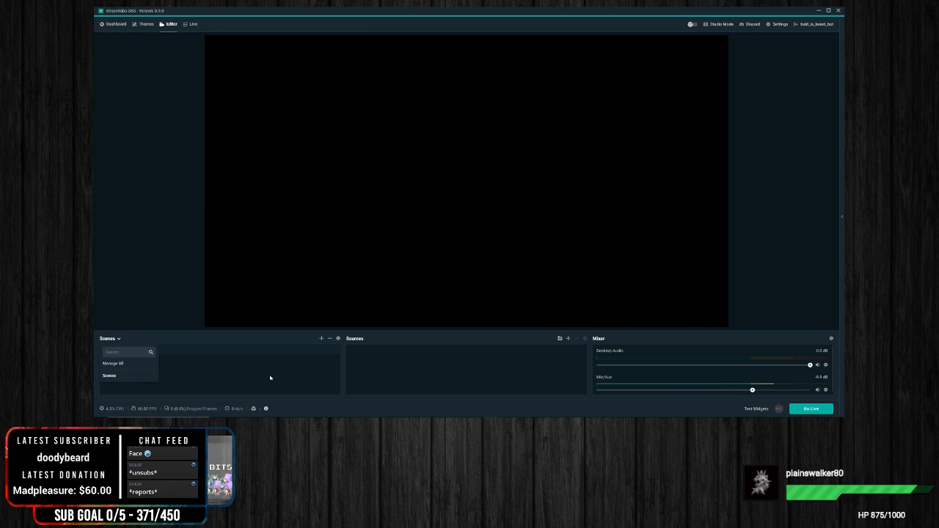
{"action": "left_click", "coordinate": [240, 383]}
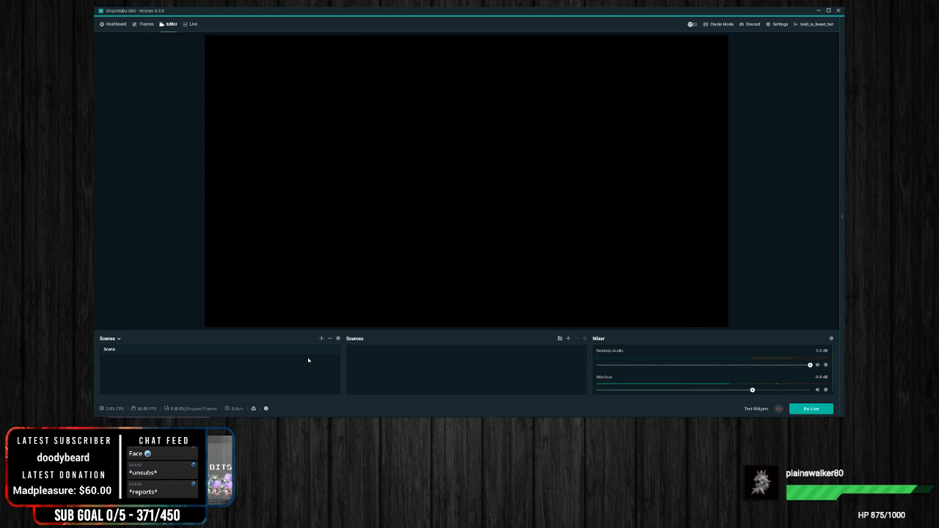
Step: Create a new scene named In Game
{"action": "left_click", "coordinate": [321, 340]}
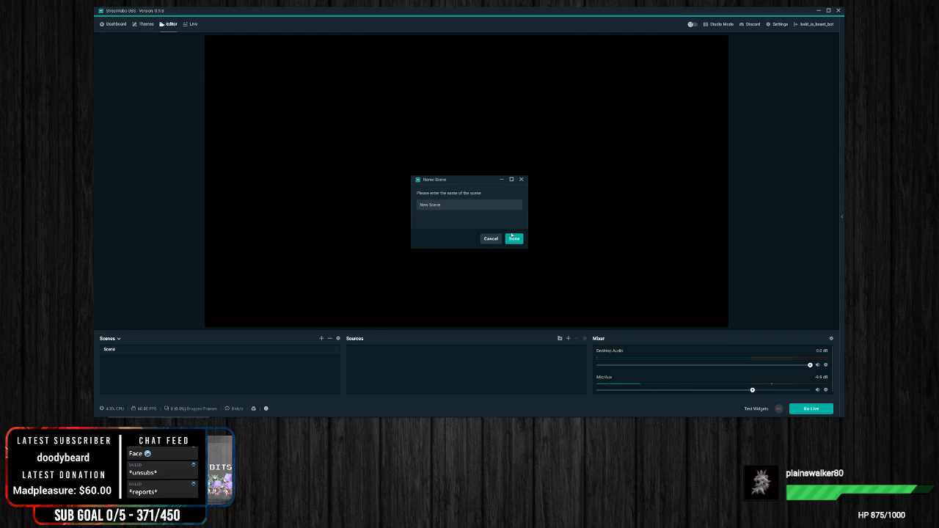
{"action": "key", "text": "BackSpace"}
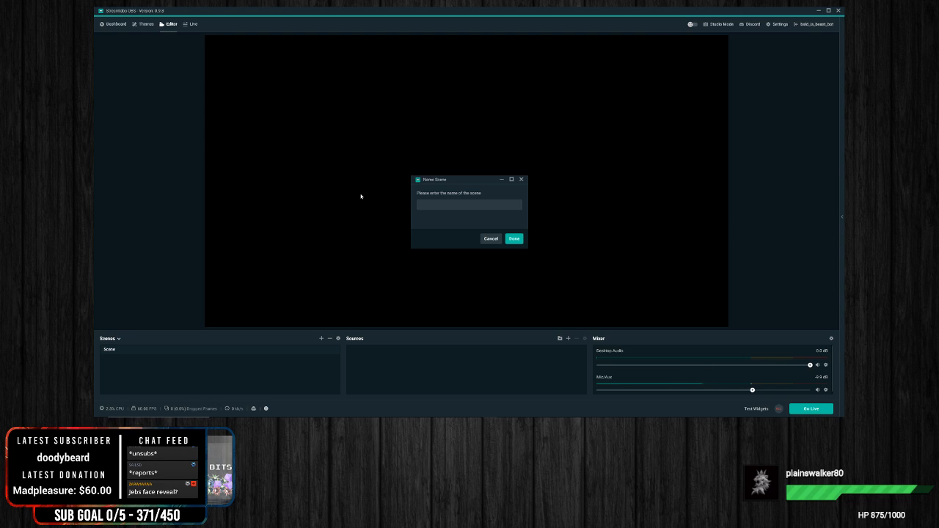
{"action": "type", "text": "Live In Game"}
{"action": "key", "text": "BackSpace"}
{"action": "key", "text": "BackSpace"}
{"action": "key", "text": "BackSpace"}
{"action": "key", "text": "BackSpace"}
{"action": "key", "text": "BackSpace"}
{"action": "left_click", "coordinate": [513, 240]}
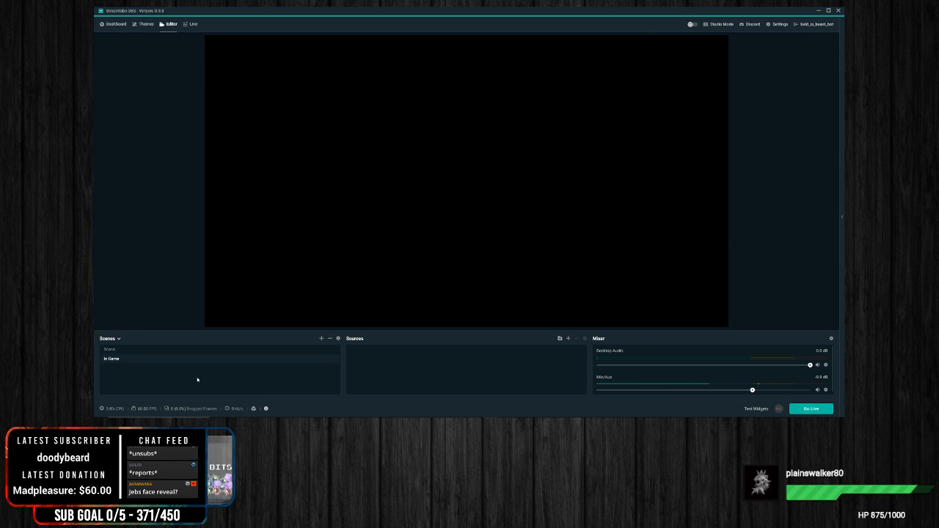
Step: Add a Video Capture Device source named WEBCAM to the In Game scene
{"action": "right_click", "coordinate": [441, 360]}
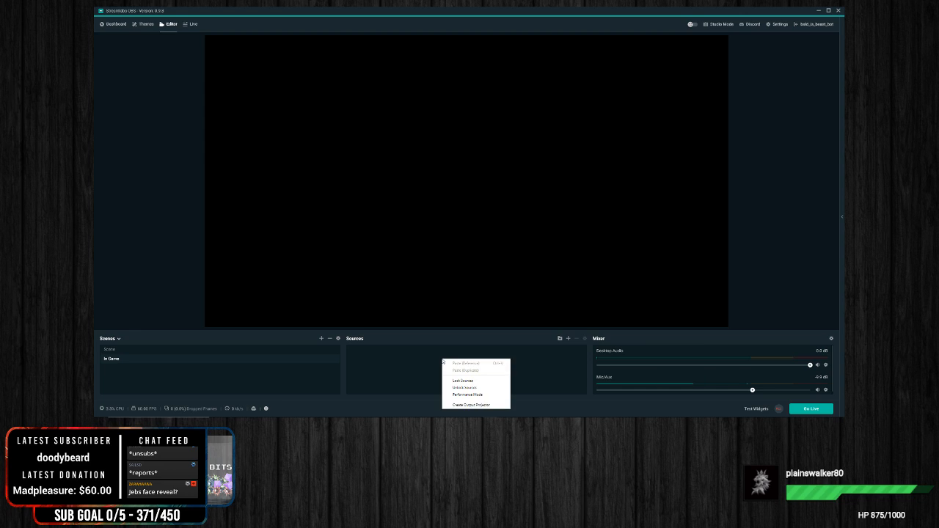
{"action": "left_click", "coordinate": [422, 373]}
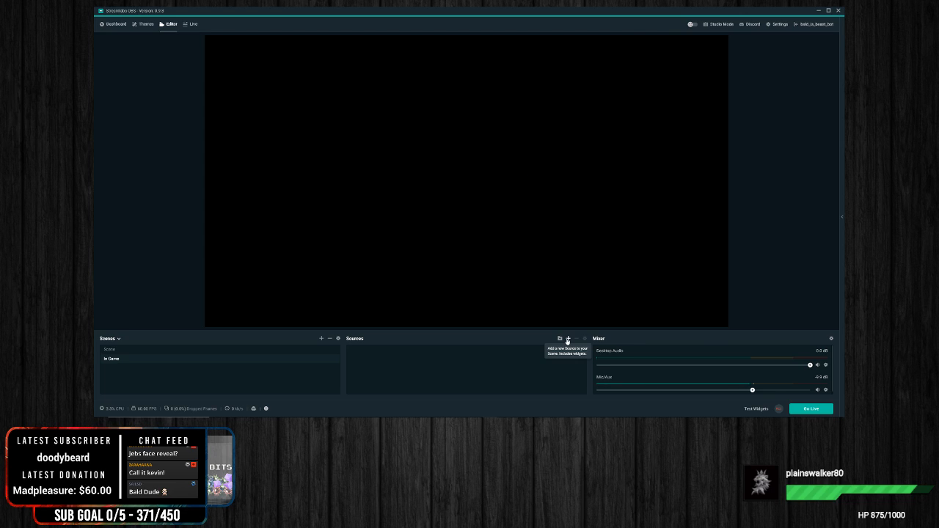
{"action": "left_click", "coordinate": [567, 339]}
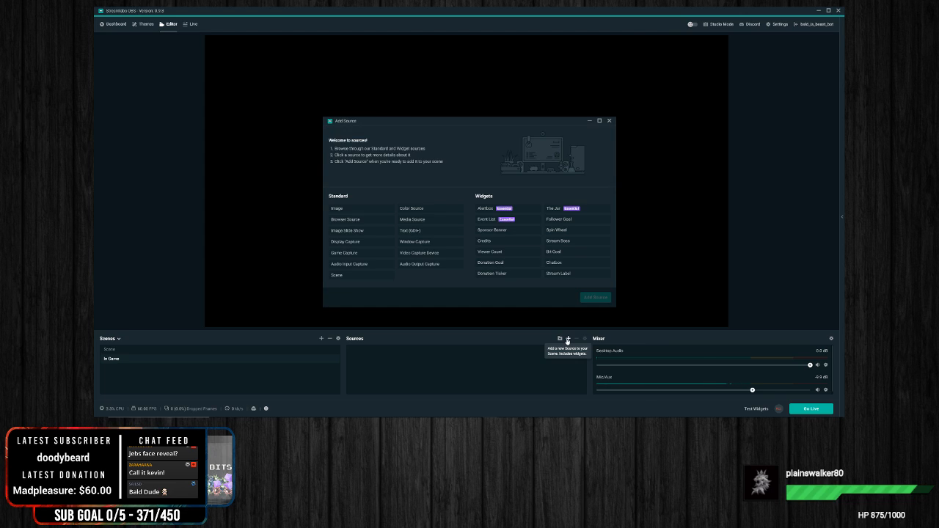
{"action": "left_click", "coordinate": [431, 255]}
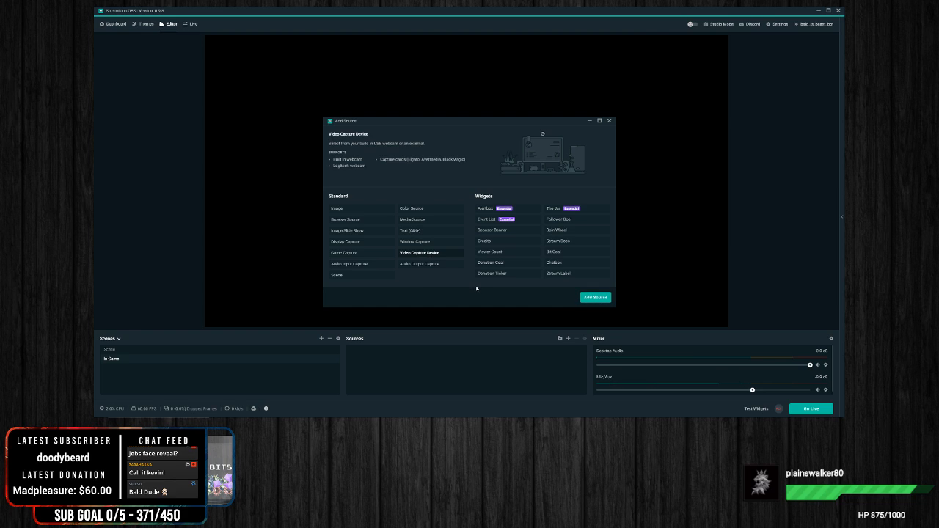
{"action": "left_click", "coordinate": [595, 297]}
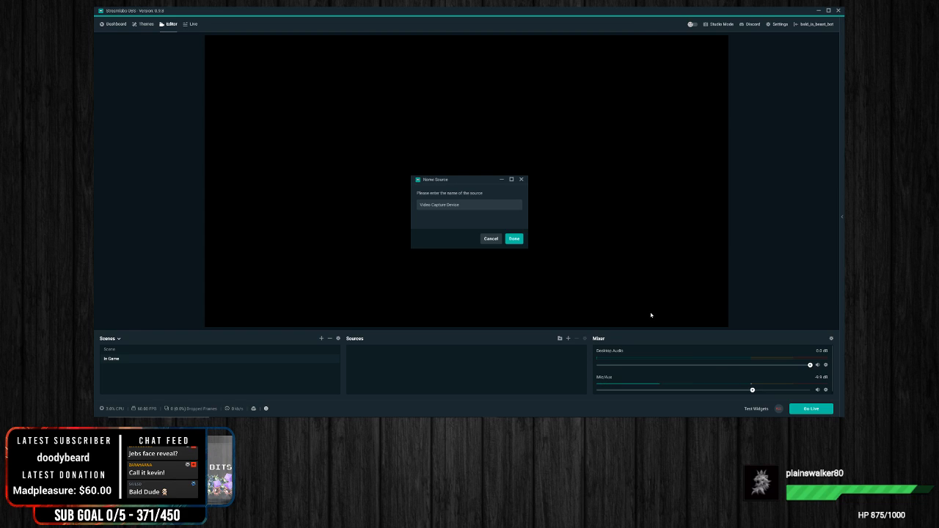
{"action": "left_click_drag", "start_coordinate": [472, 206], "coordinate": [348, 204]}
{"action": "key", "text": "BackSpace"}
{"action": "type", "text": "We"}
{"action": "left_click", "coordinate": [514, 238]}
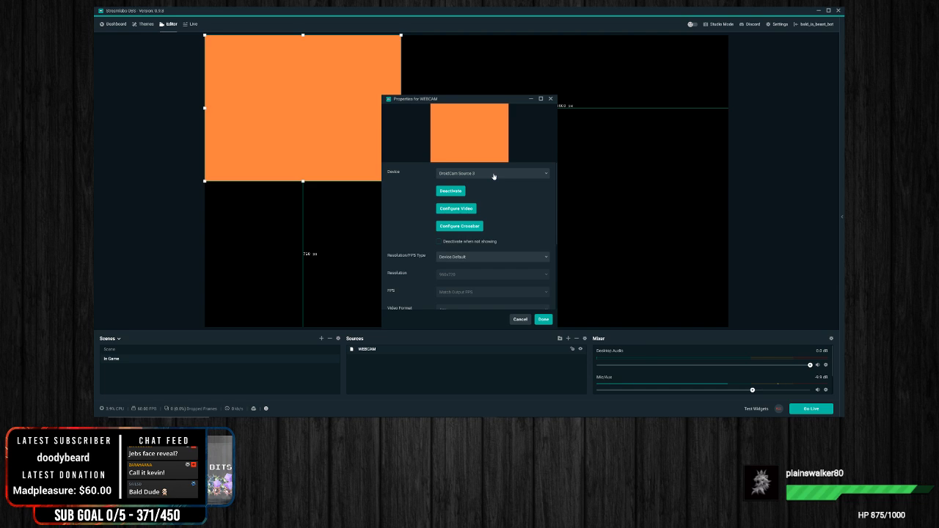
Step: Set the WEBCAM source's device to 1080p Pro Stream Webcam and place its picture in the canvas's lower-left corner
{"action": "left_click", "coordinate": [494, 174]}
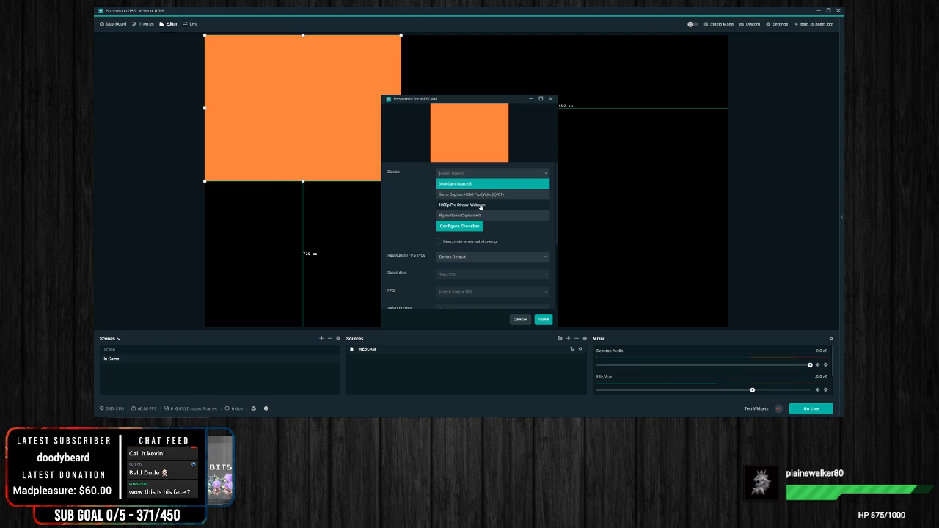
{"action": "left_click", "coordinate": [480, 207]}
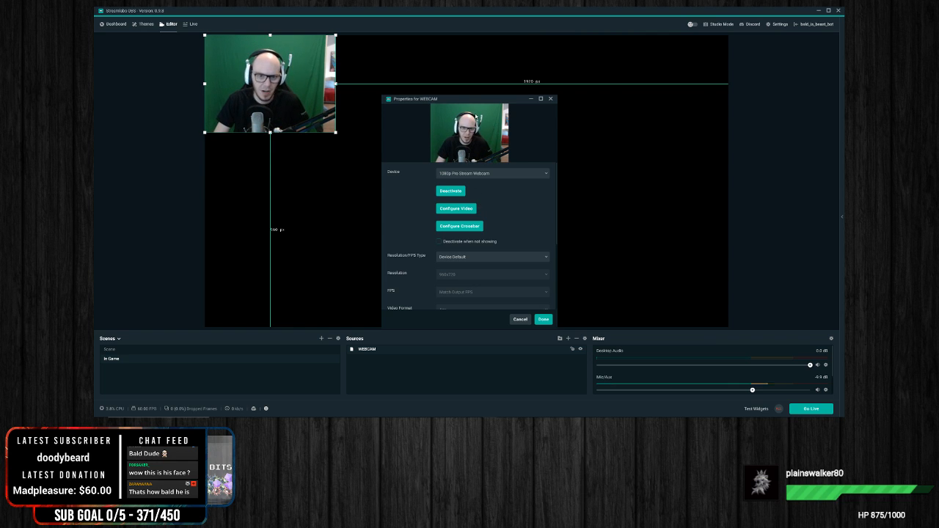
{"action": "left_click", "coordinate": [543, 319]}
{"action": "left_click_drag", "start_coordinate": [262, 131], "coordinate": [262, 321]}
{"action": "left_click_drag", "start_coordinate": [291, 285], "coordinate": [292, 287]}
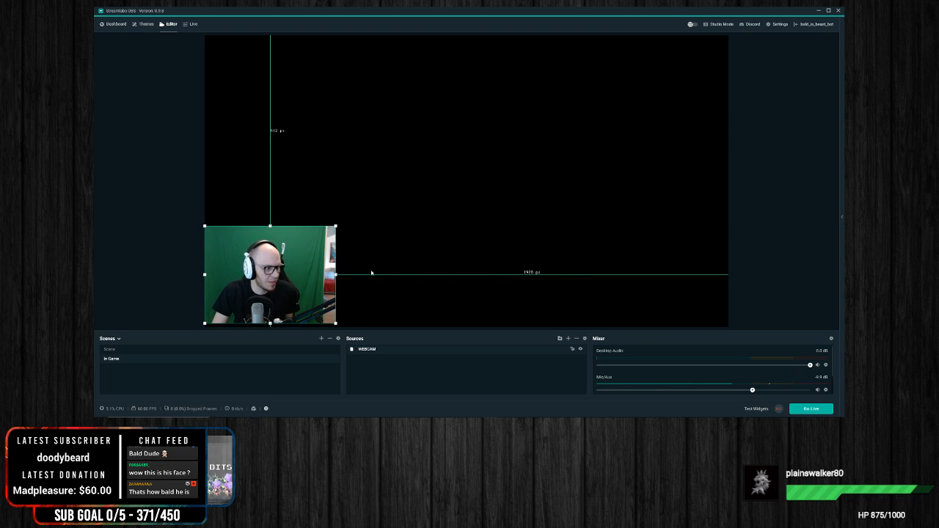
Step: View the General settings page clear of the webcam picture and close the settings
{"action": "left_click", "coordinate": [778, 24]}
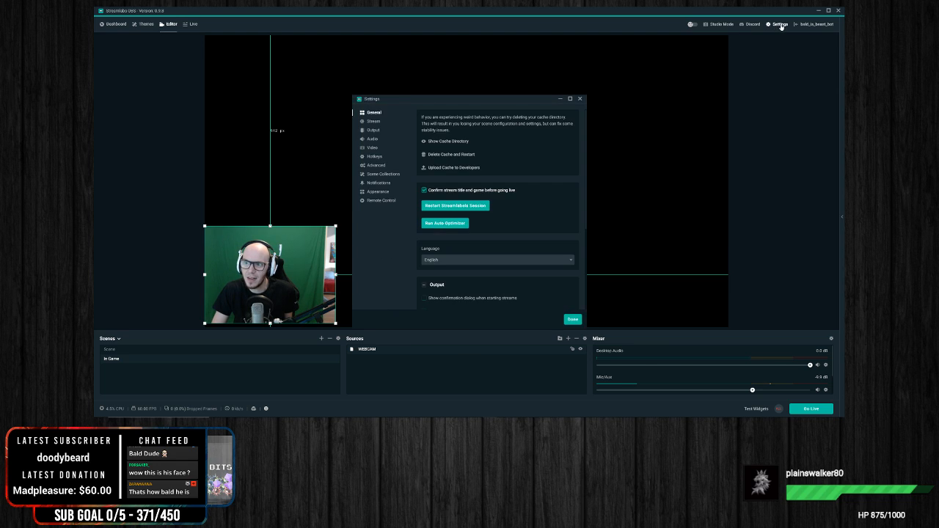
{"action": "left_click_drag", "start_coordinate": [463, 103], "coordinate": [537, 62]}
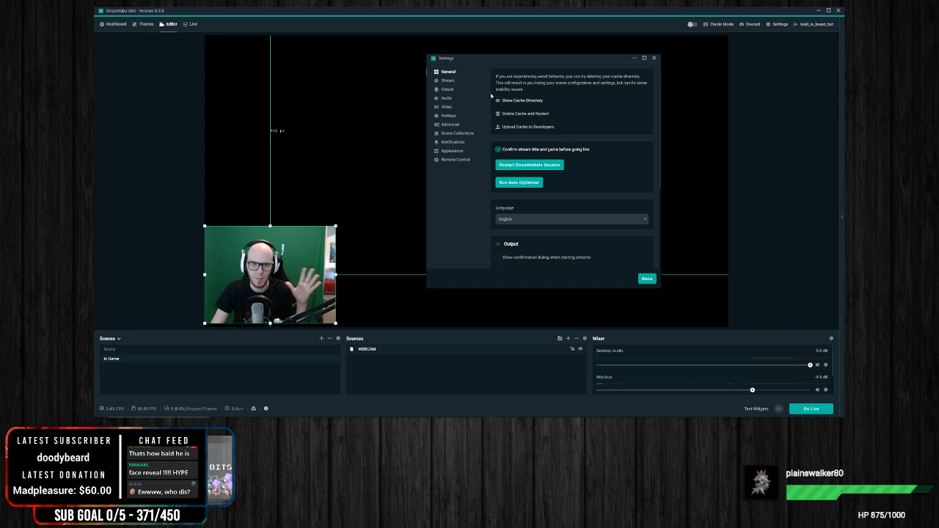
{"action": "left_click", "coordinate": [655, 58]}
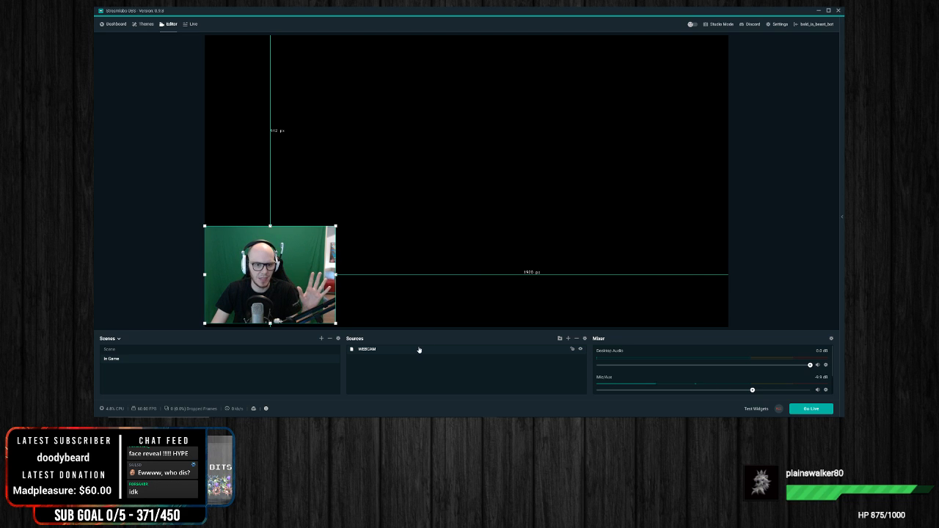
Step: Try a much larger webcam picture, then leave it only slightly larger than its original size in the canvas's lower-left corner
{"action": "left_click_drag", "start_coordinate": [338, 225], "coordinate": [387, 201]}
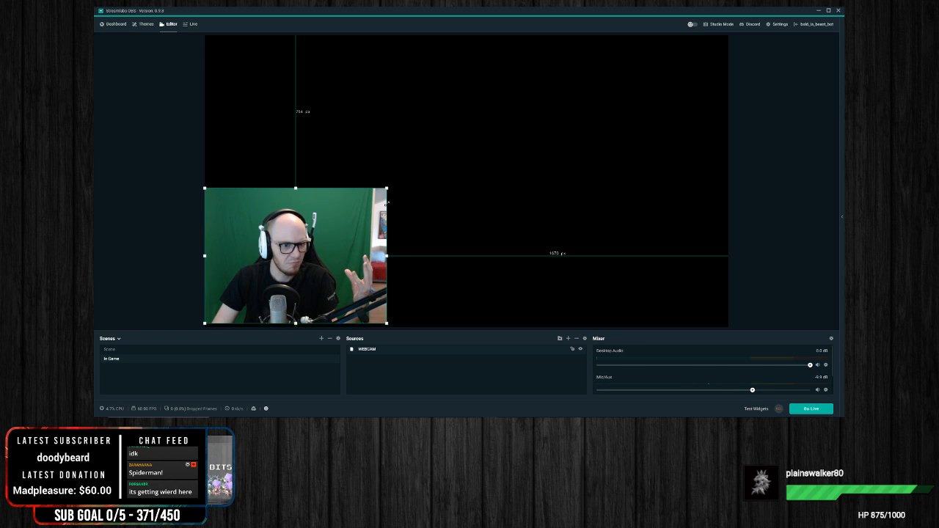
{"action": "left_click_drag", "start_coordinate": [387, 201], "coordinate": [343, 219]}
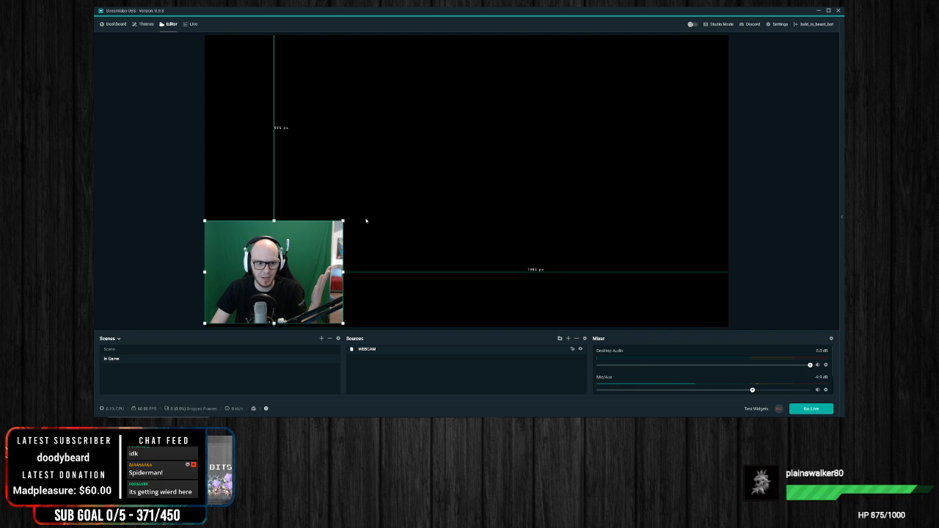
Step: Examine the webcam's Video Proc Amp and Camera Control options through Configure Video in the WEBCAM source's properties
{"action": "right_click", "coordinate": [383, 350]}
{"action": "left_click", "coordinate": [412, 336]}
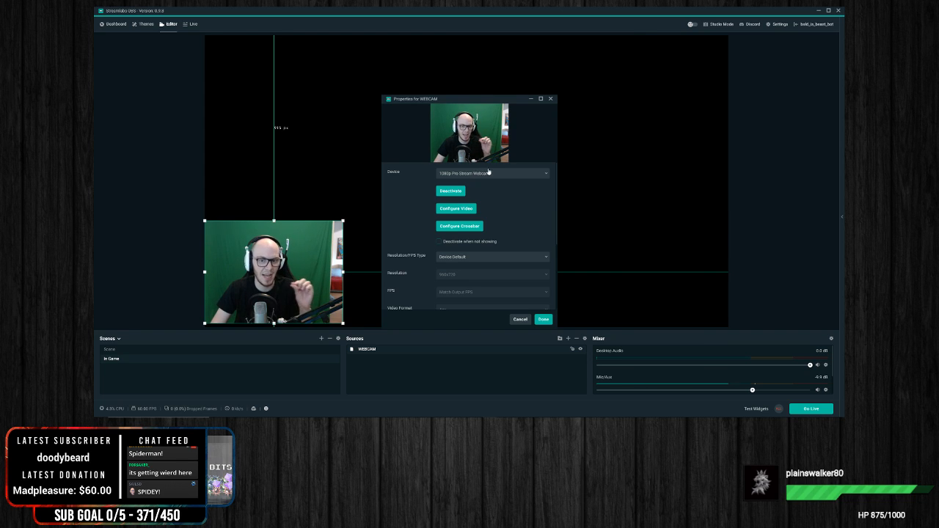
{"action": "left_click", "coordinate": [457, 209]}
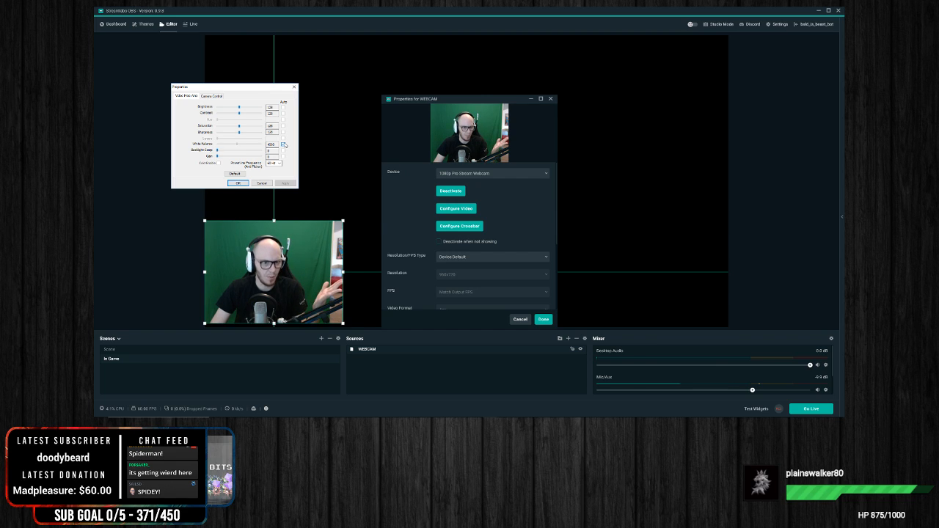
{"action": "left_click", "coordinate": [212, 96]}
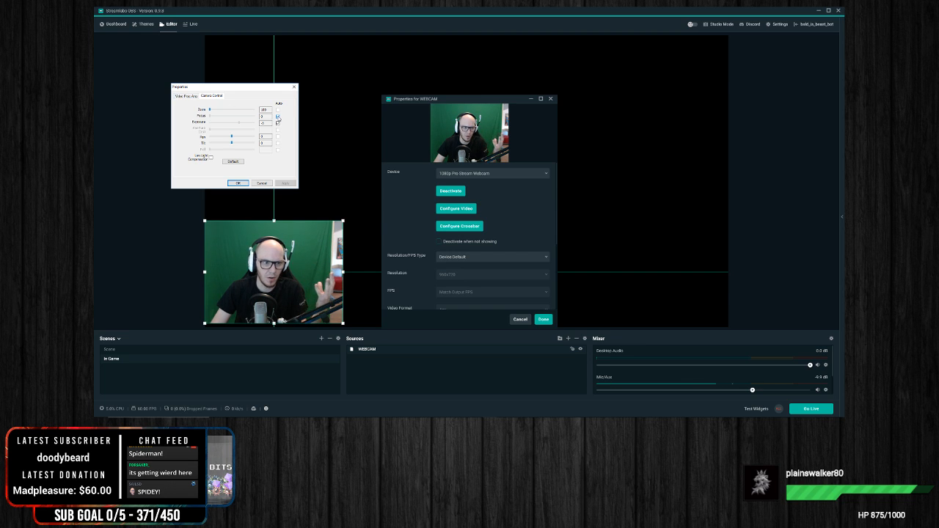
{"action": "left_click", "coordinate": [187, 96]}
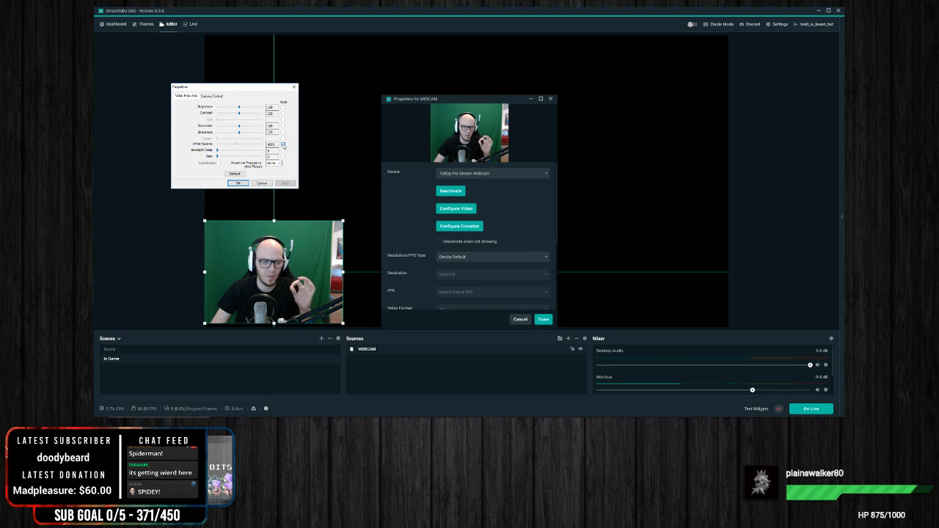
{"action": "left_click", "coordinate": [294, 87]}
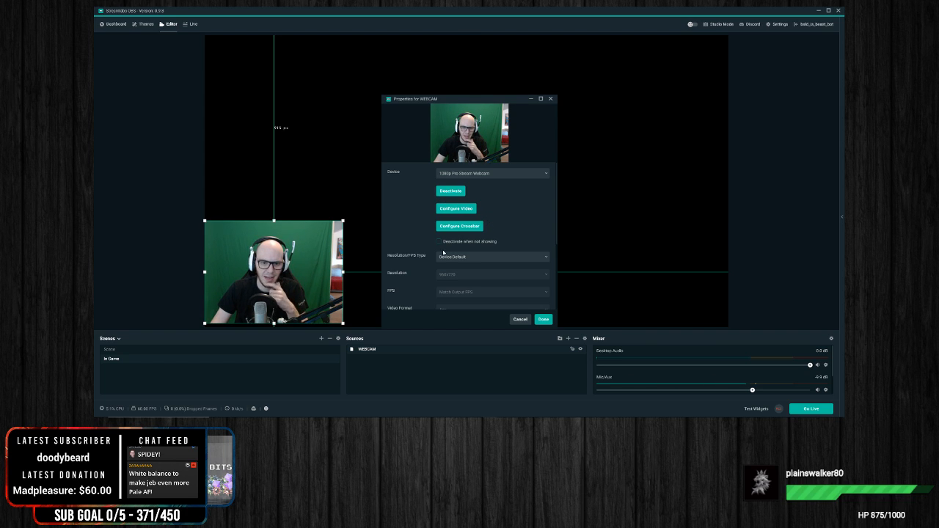
Step: Set the WEBCAM source's Resolution/FPS Type to Custom with a resolution of 1920x1080, and accept the properties
{"action": "left_click", "coordinate": [470, 258]}
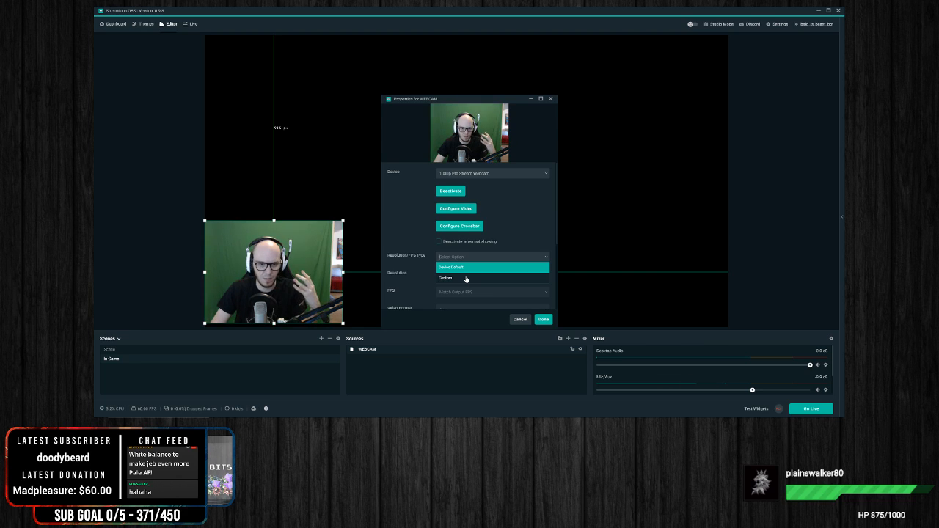
{"action": "left_click", "coordinate": [467, 279]}
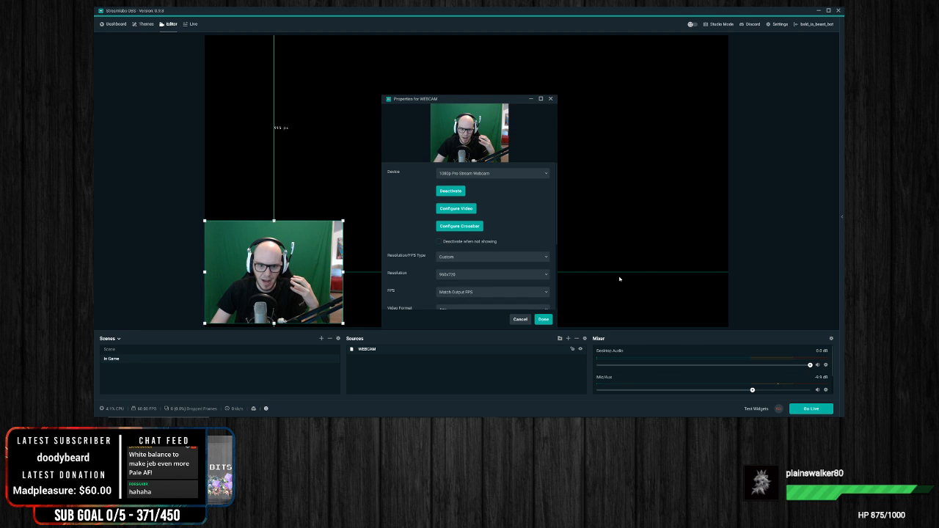
{"action": "left_click", "coordinate": [500, 273]}
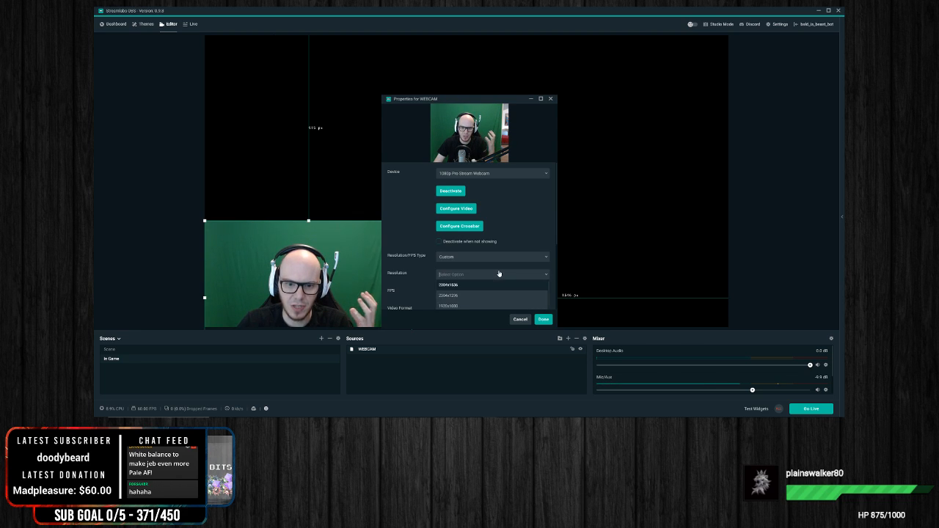
{"action": "left_click", "coordinate": [473, 303]}
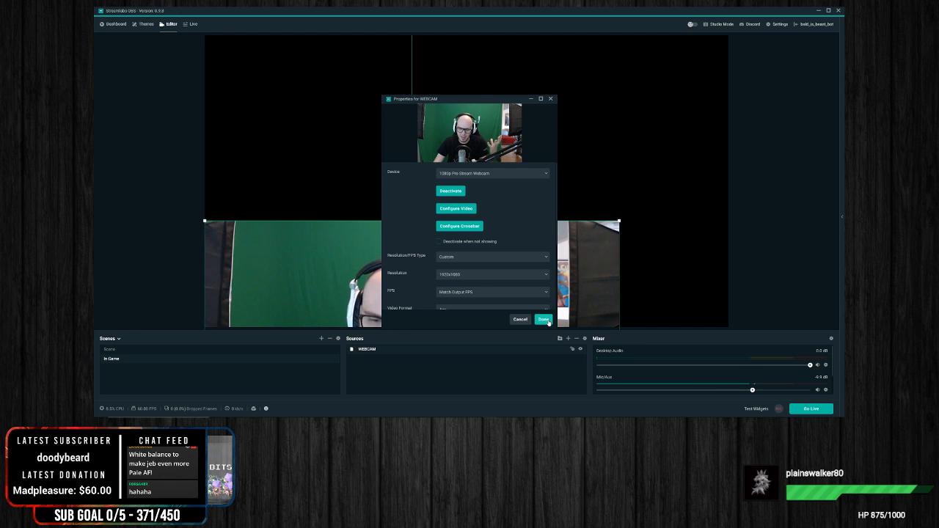
{"action": "left_click", "coordinate": [549, 323]}
Step: Scale the webcam picture down to about a third of the canvas width and place it in the canvas's lower-left corner
{"action": "left_click_drag", "start_coordinate": [517, 247], "coordinate": [554, 100]}
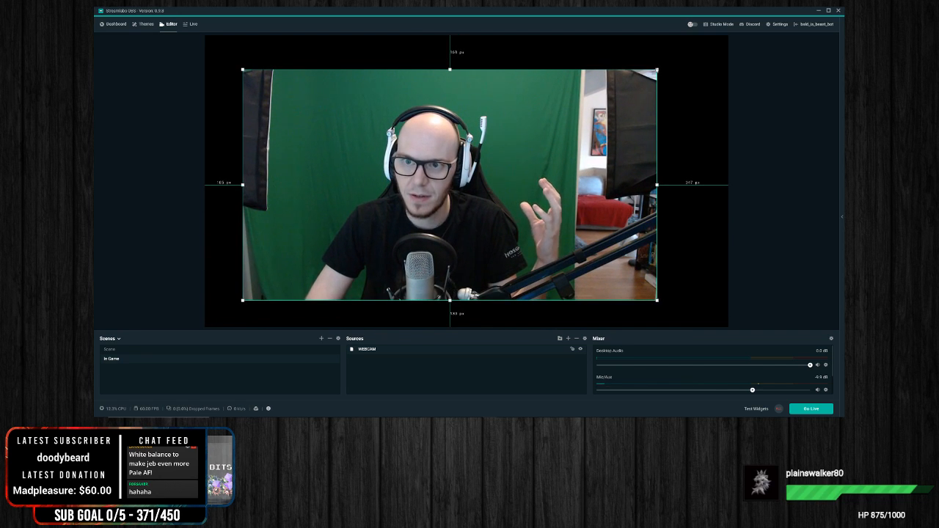
{"action": "left_click_drag", "start_coordinate": [659, 72], "coordinate": [403, 224]}
{"action": "left_click_drag", "start_coordinate": [352, 243], "coordinate": [314, 269]}
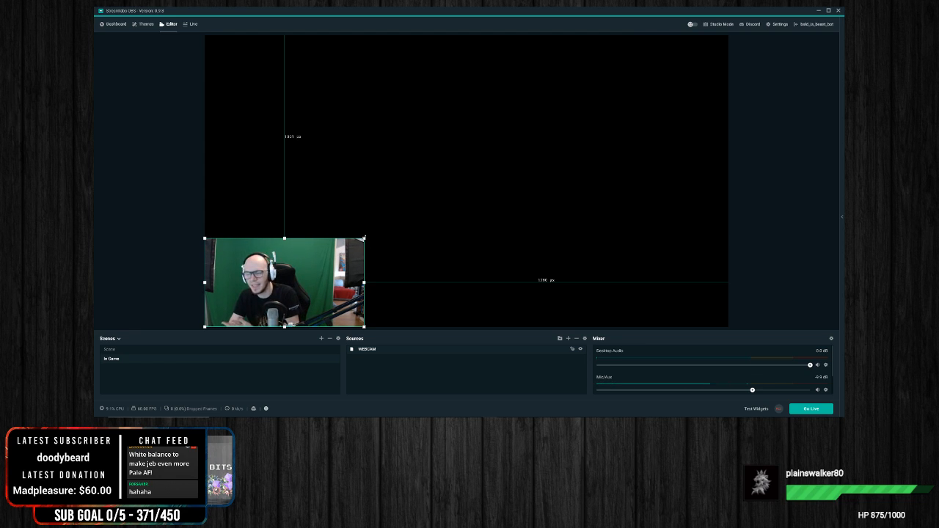
{"action": "mouse_move", "coordinate": [364, 239]}
{"action": "left_mouse_down"}
{"action": "mouse_move", "coordinate": [330, 257]}
{"action": "mouse_move", "coordinate": [379, 230]}
{"action": "left_mouse_up"}
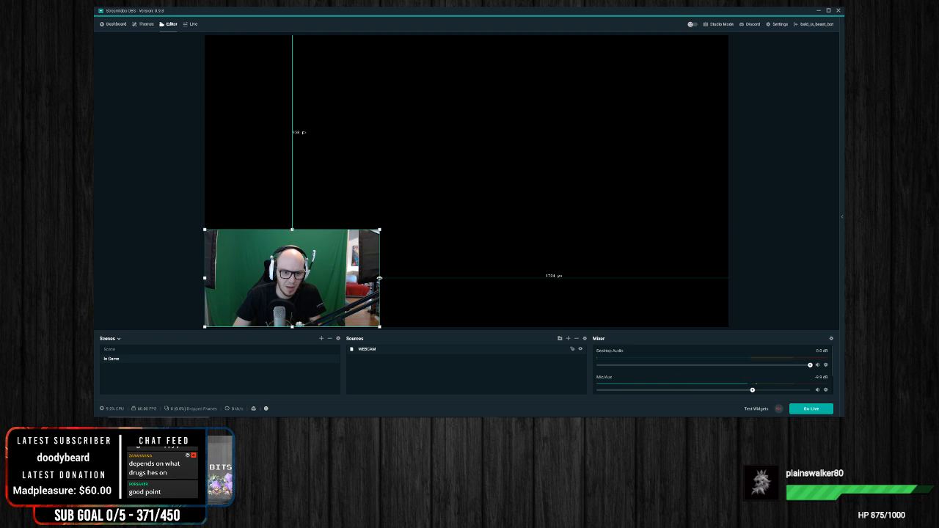
Step: Crop the webcam picture's left and right sides to the green screen area and move it back into the canvas's lower-left corner
{"action": "left_click_drag", "start_coordinate": [380, 278], "coordinate": [343, 278]}
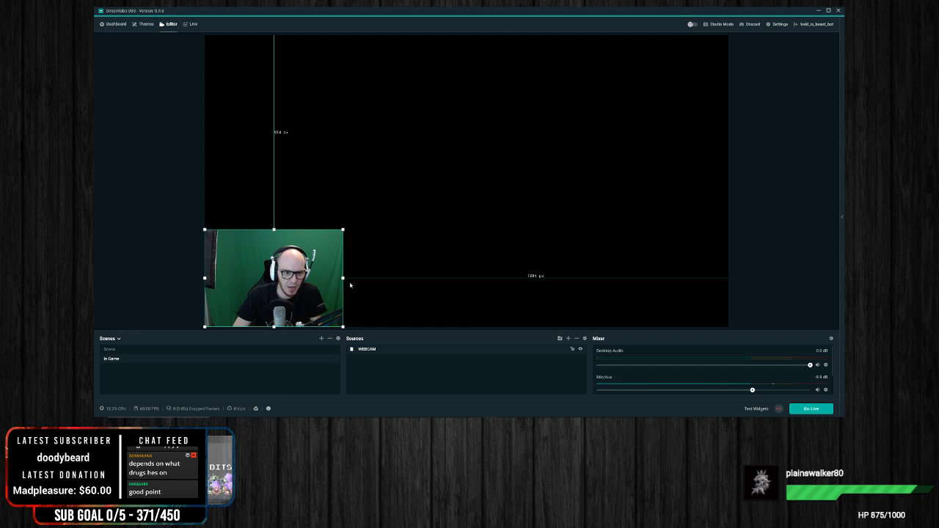
{"action": "left_click_drag", "start_coordinate": [345, 279], "coordinate": [394, 278]}
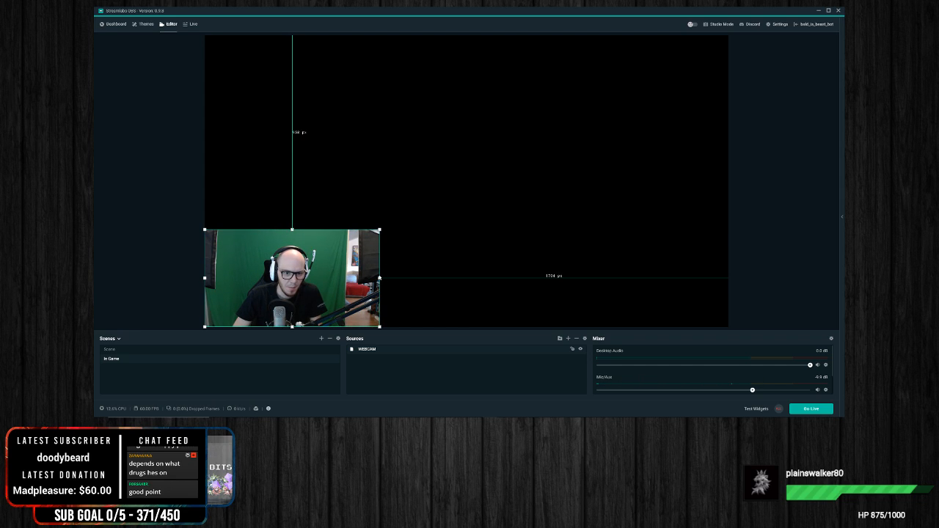
{"action": "left_click_drag", "start_coordinate": [378, 279], "coordinate": [342, 286]}
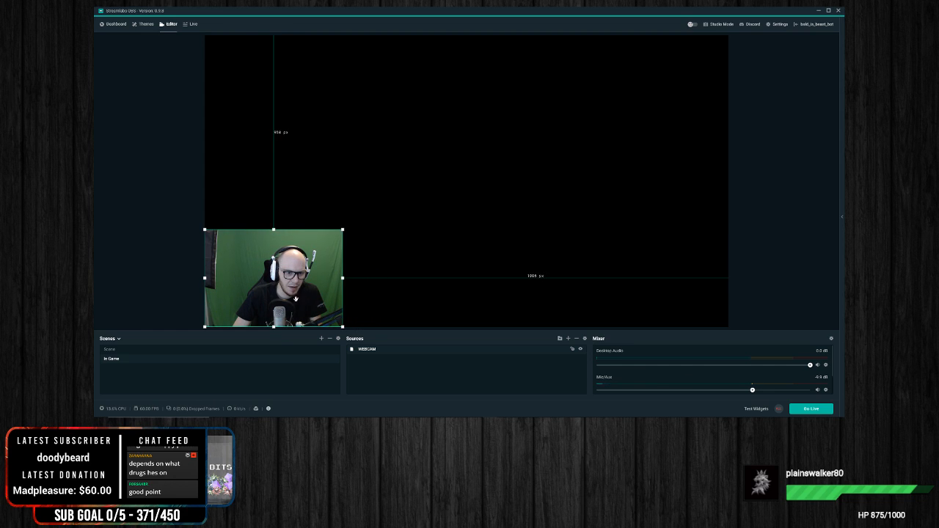
{"action": "left_click_drag", "start_coordinate": [204, 279], "coordinate": [224, 277]}
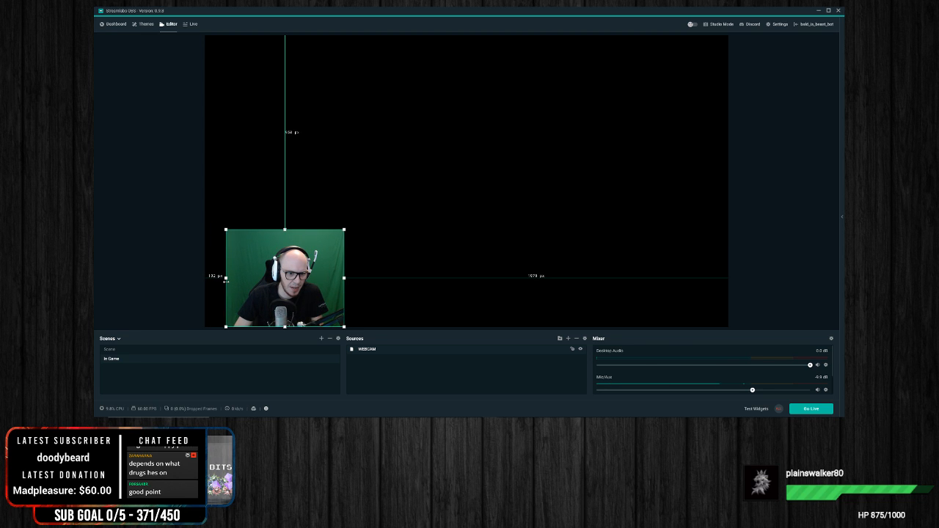
{"action": "left_click_drag", "start_coordinate": [293, 290], "coordinate": [274, 290]}
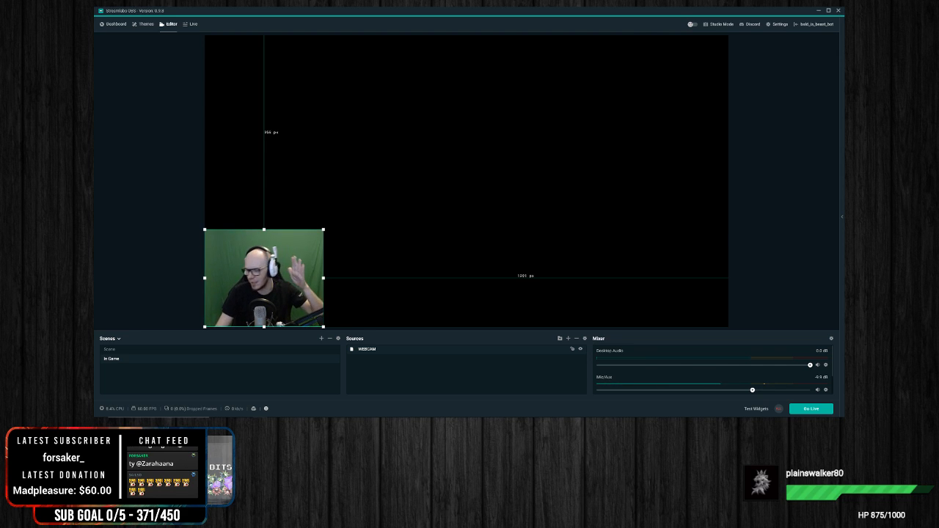
{"action": "left_click", "coordinate": [602, 271]}
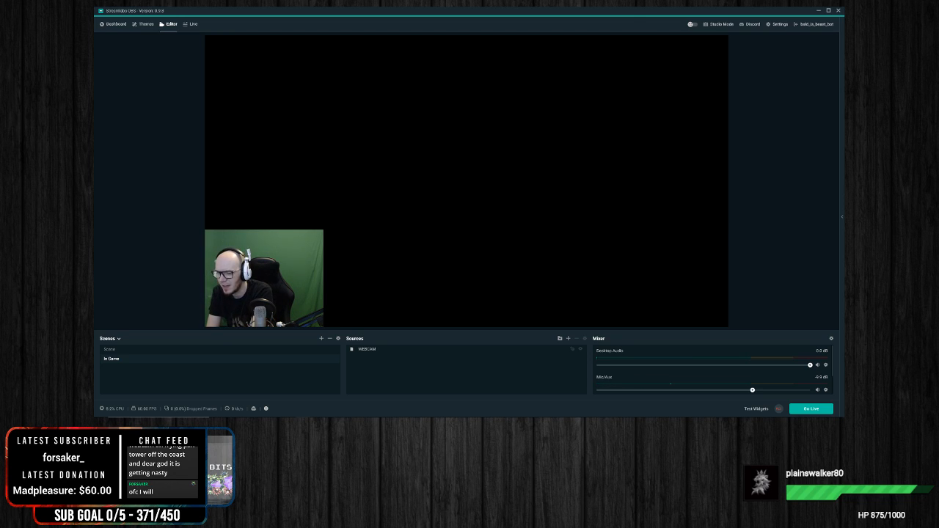
Step: Start Guild Wars 2 from its launcher up to the character selection, and switch back to Streamlabs OBS
{"action": "left_click", "coordinate": [311, 282]}
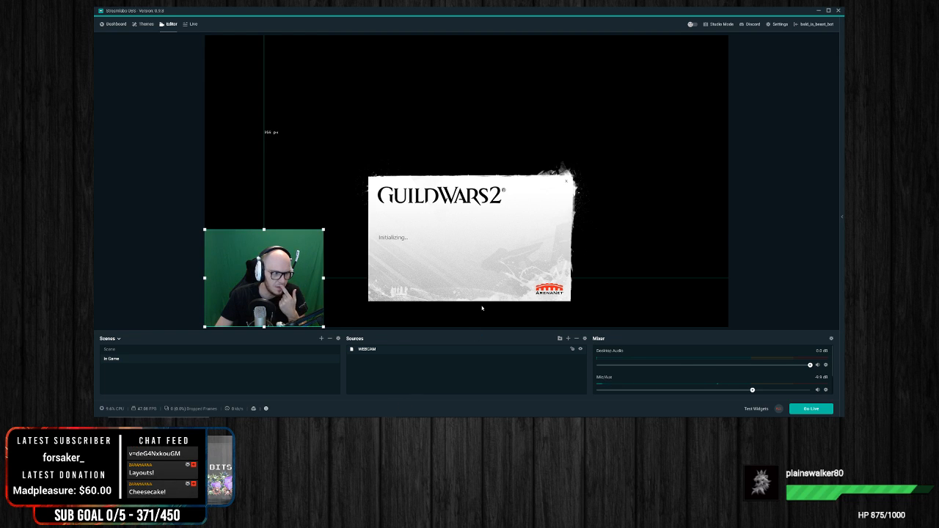
{"action": "left_click", "coordinate": [340, 274]}
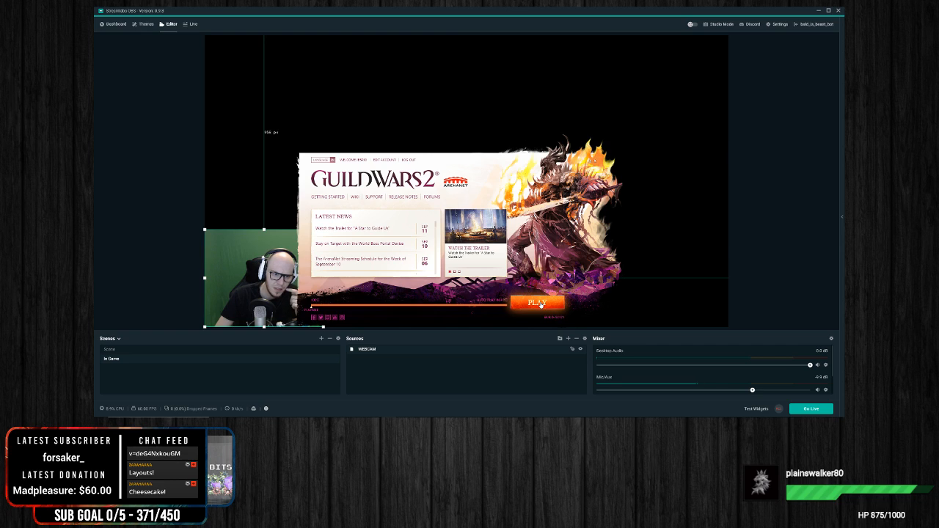
{"action": "left_click", "coordinate": [540, 304]}
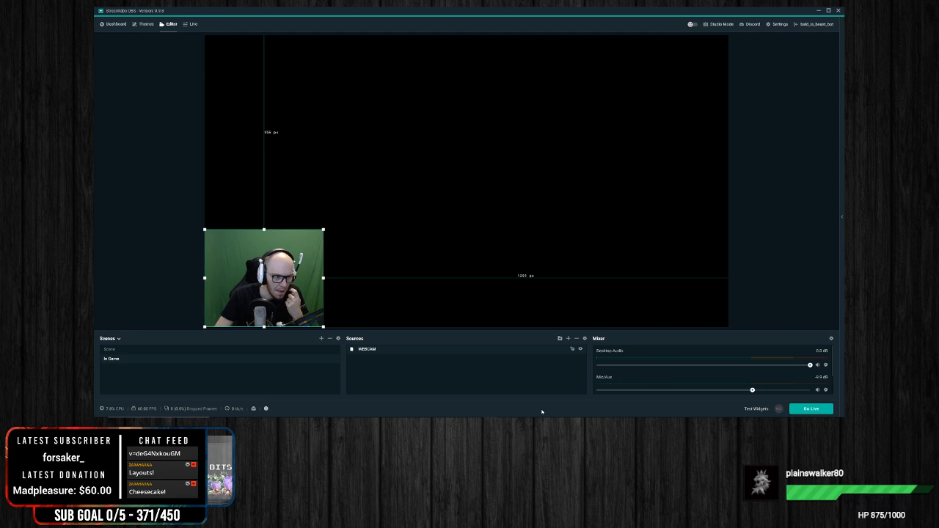
{"action": "mouse_move", "coordinate": [533, 423]}
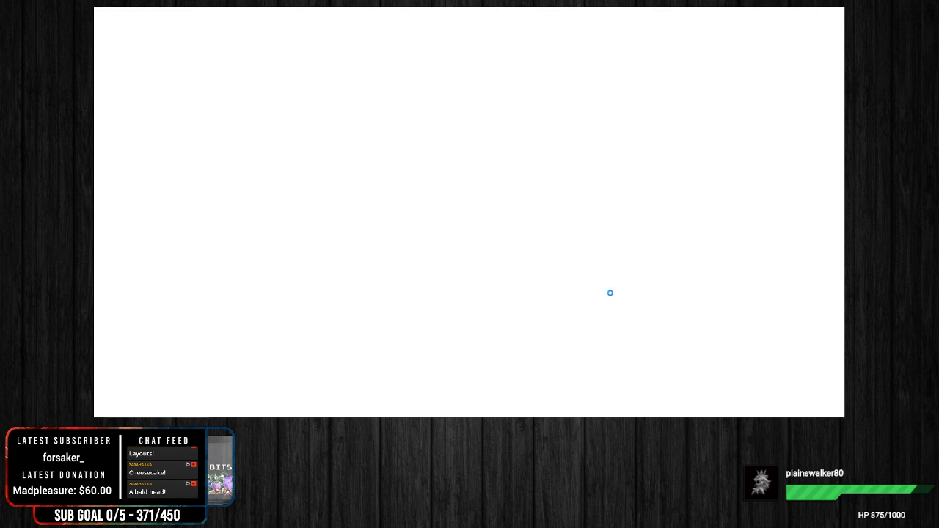
{"action": "key", "text": "super"}
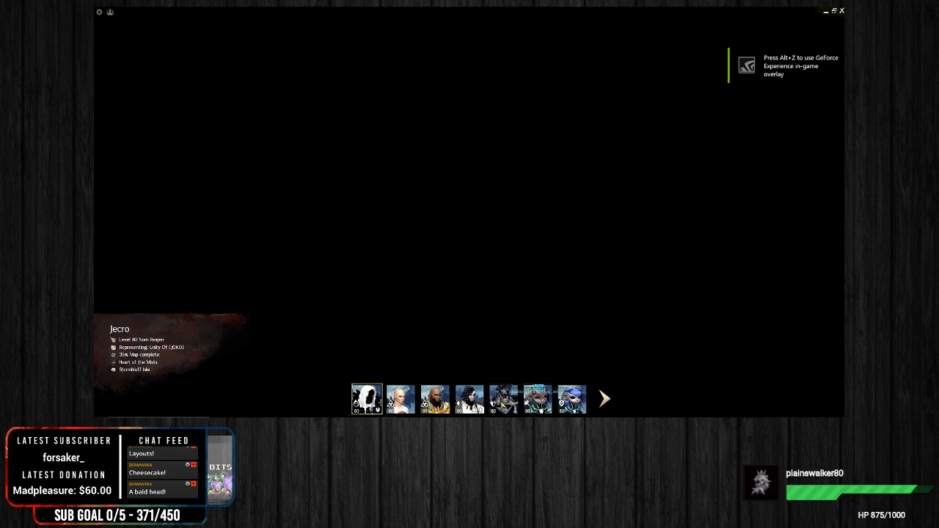
{"action": "key", "text": "alt+Tab"}
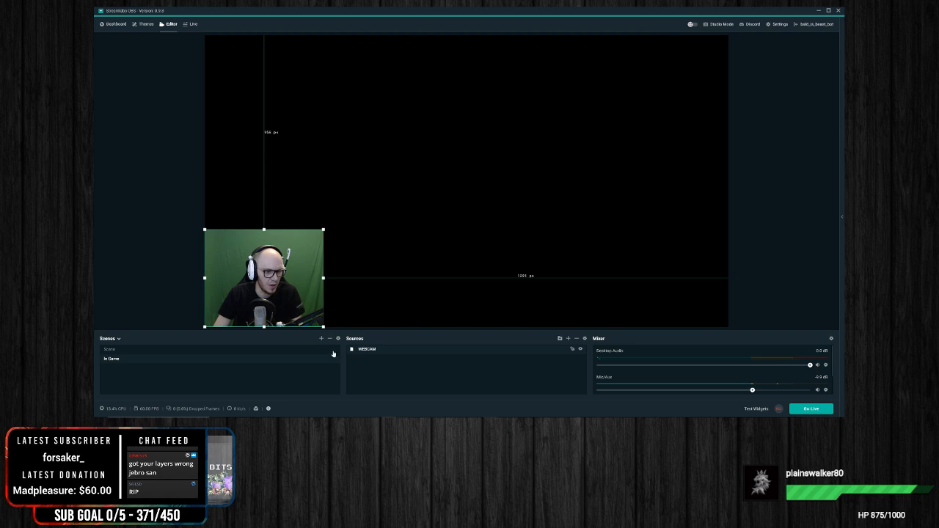
Step: Add a Game Capture source named Guild Wars 2 to the In Game scene
{"action": "left_click", "coordinate": [281, 162]}
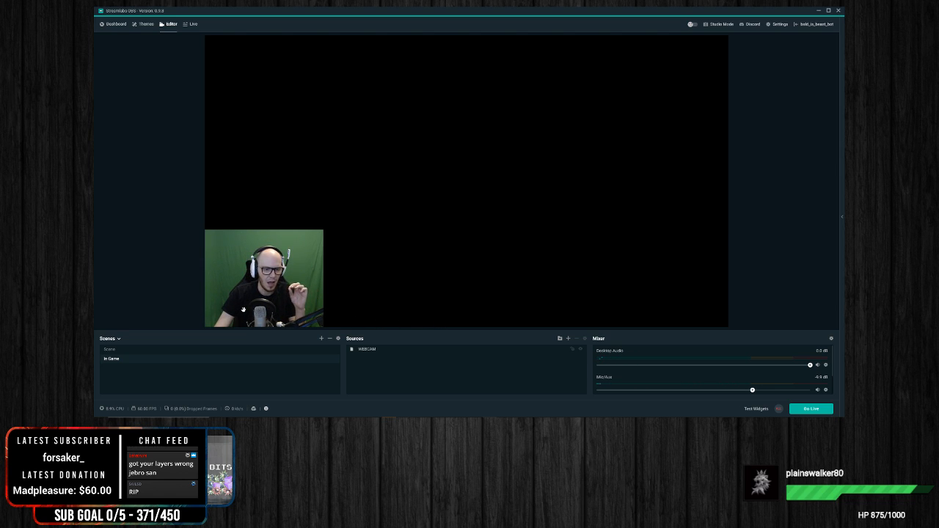
{"action": "right_click", "coordinate": [439, 383]}
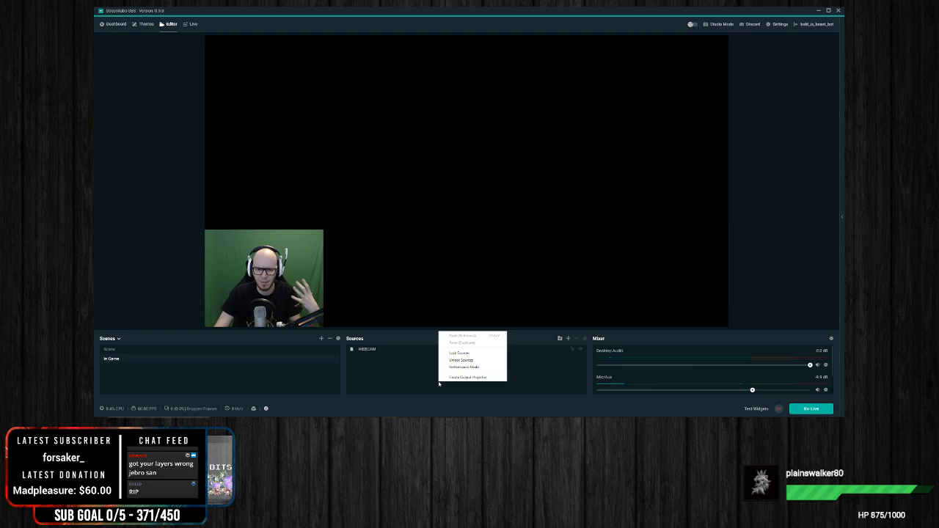
{"action": "left_click", "coordinate": [569, 339]}
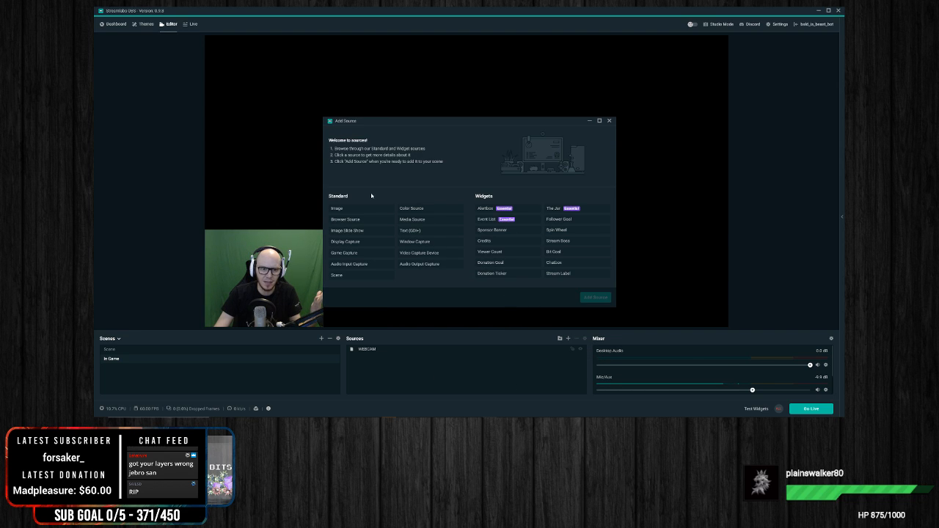
{"action": "left_click", "coordinate": [344, 252]}
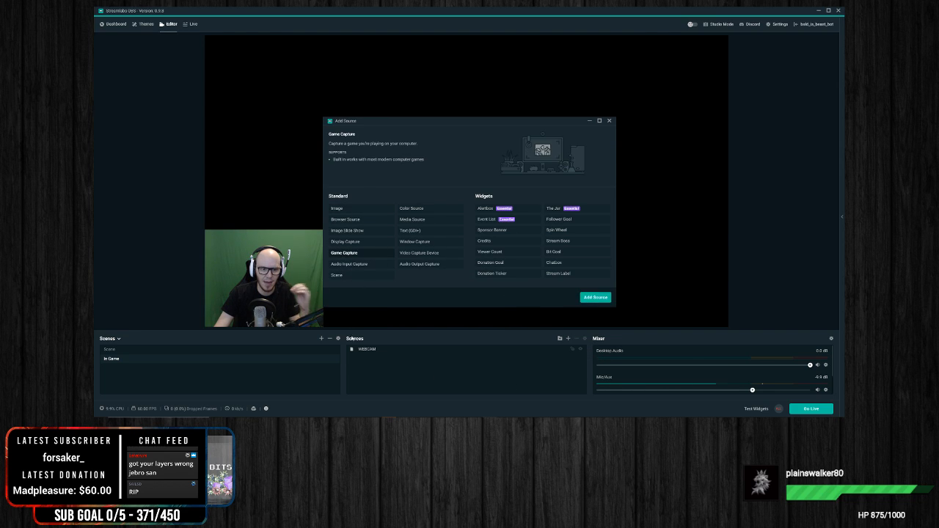
{"action": "left_click", "coordinate": [589, 299]}
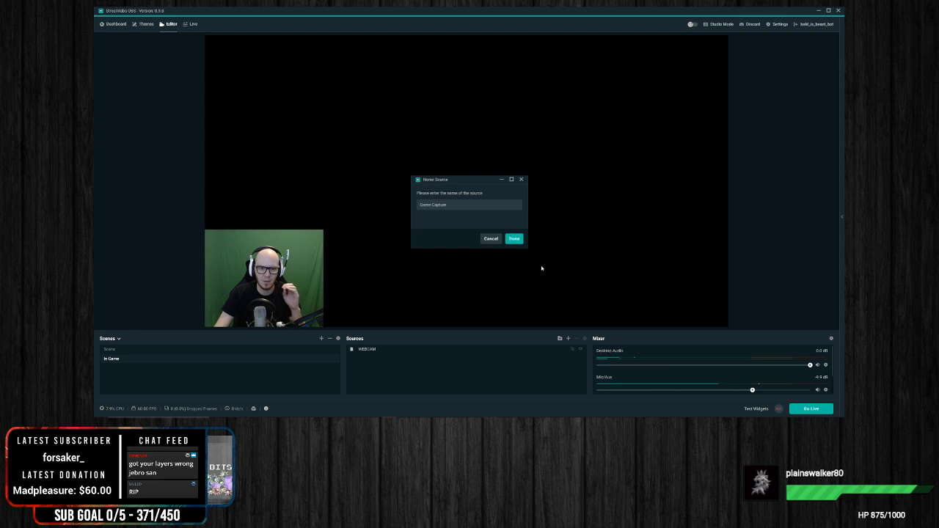
{"action": "key", "text": "ctrl+a"}
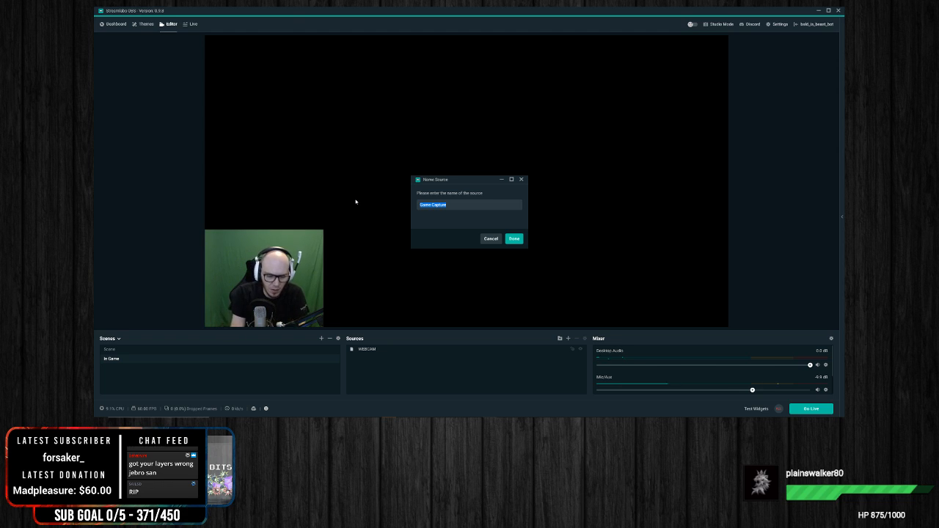
{"action": "key", "text": "BackSpace"}
{"action": "type", "text": "Su"}
{"action": "type", "text": "ild Wars 2"}
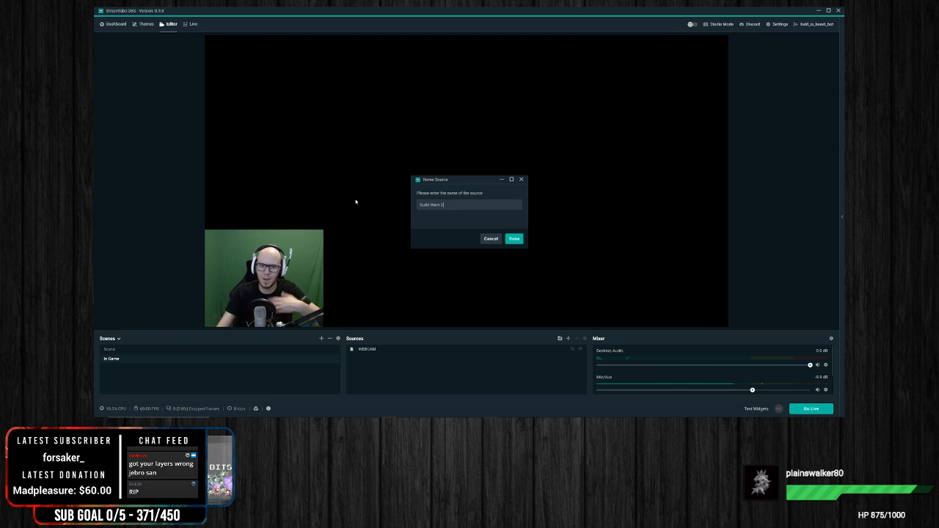
{"action": "left_click", "coordinate": [514, 239]}
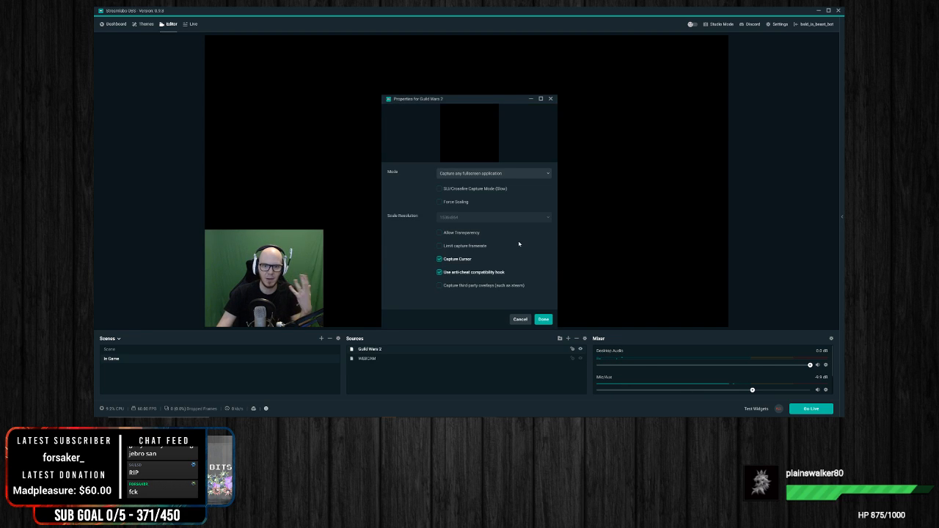
Step: Set the Guild Wars 2 source's mode to Capture specific window with the window [Gw2-64.exe]: Guild Wars 2, and accept the properties
{"action": "left_click", "coordinate": [512, 174]}
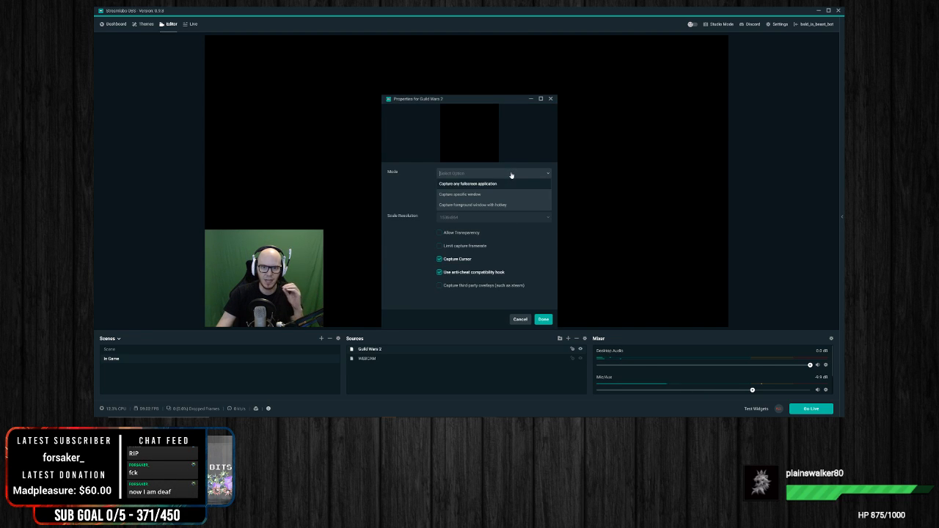
{"action": "left_click", "coordinate": [461, 195]}
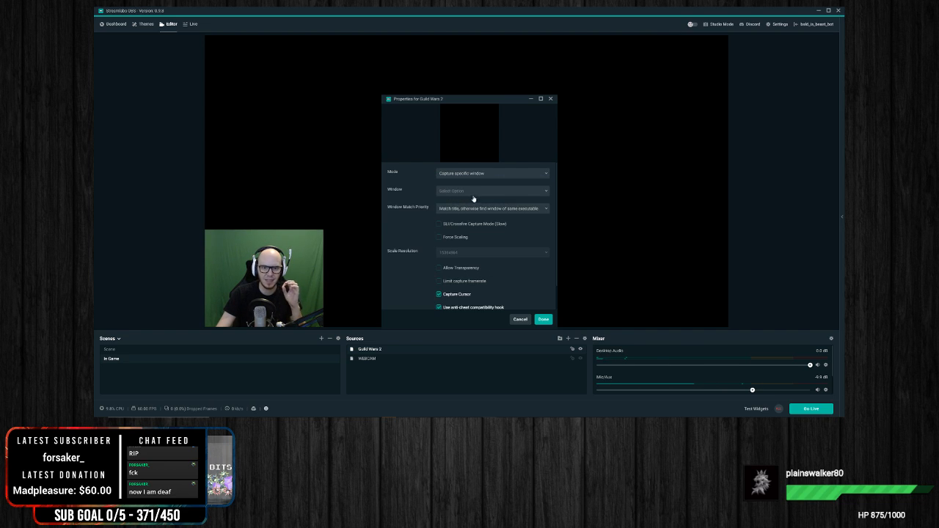
{"action": "left_click", "coordinate": [491, 192]}
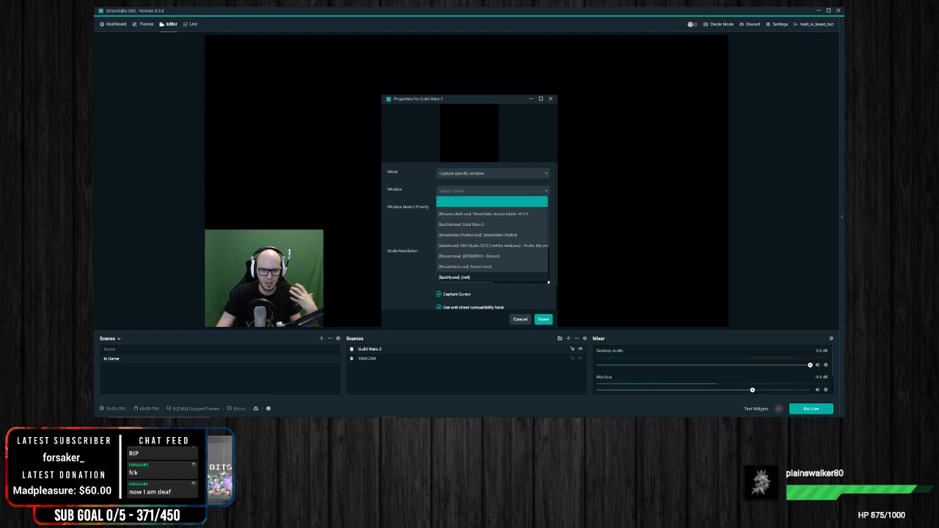
{"action": "left_click", "coordinate": [486, 225]}
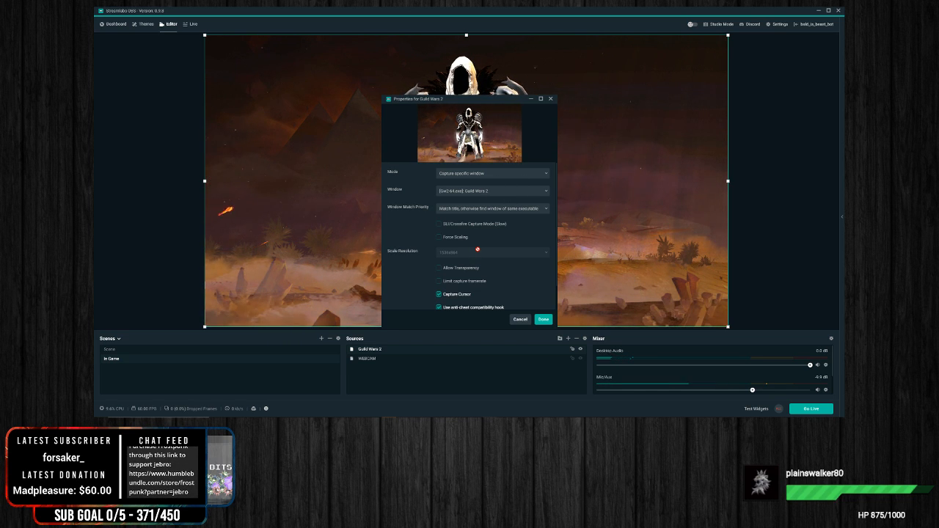
{"action": "scroll", "coordinate": [496, 290], "scroll_direction": "down", "scroll_amount": 1}
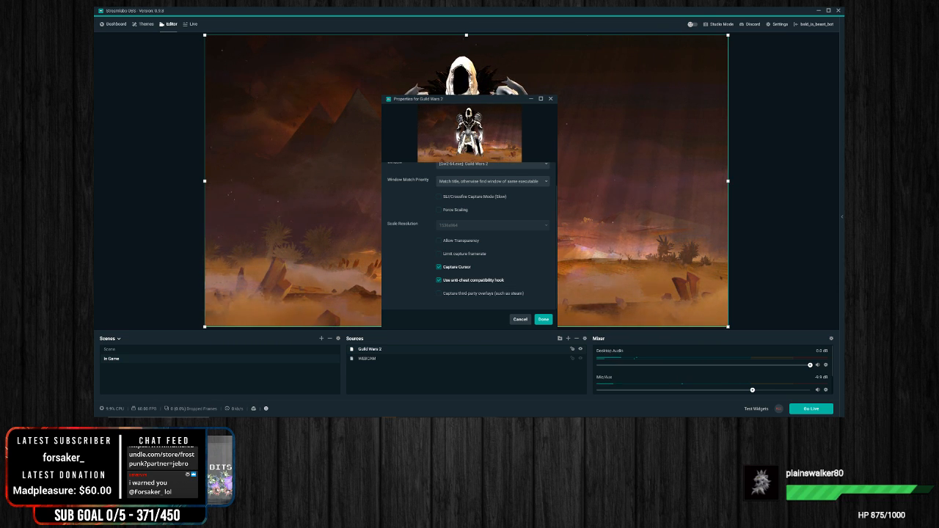
{"action": "left_click", "coordinate": [543, 319]}
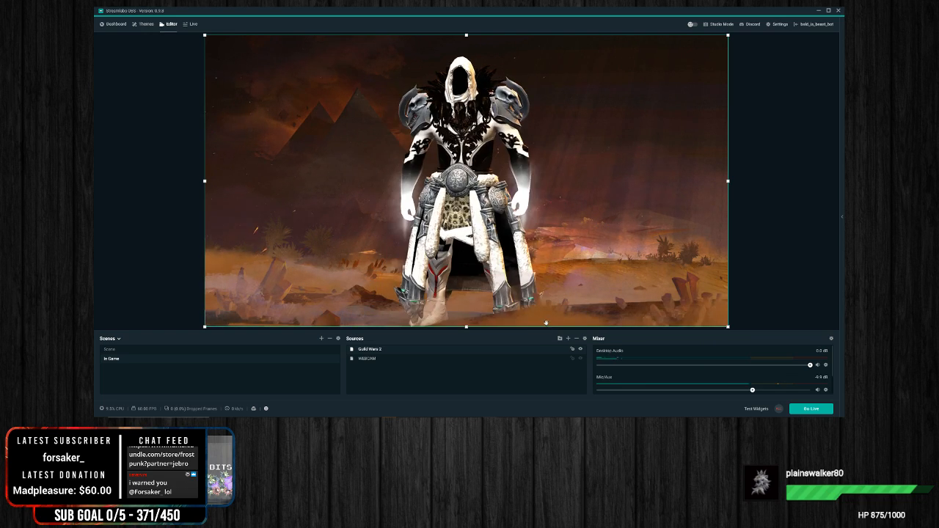
Step: Move the WEBCAM source above Guild Wars 2 in the source order so the webcam overlays the game
{"action": "left_click", "coordinate": [793, 221]}
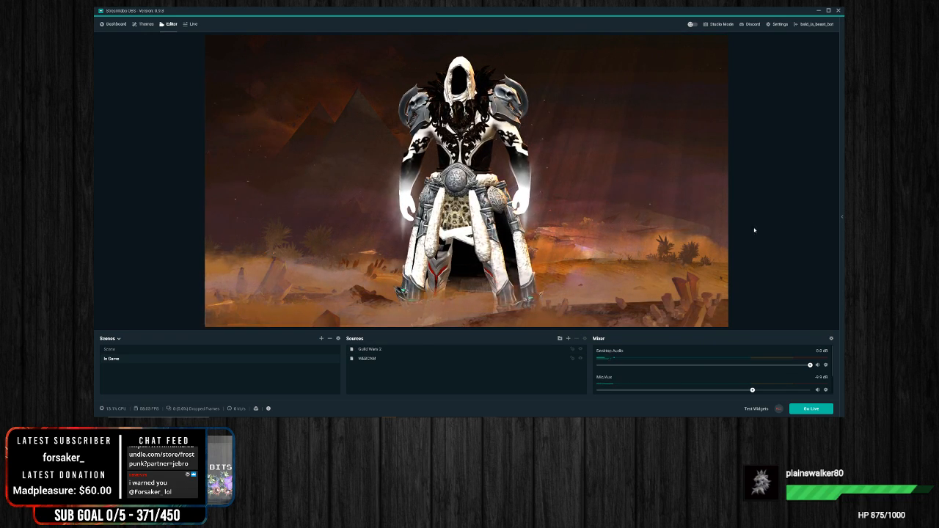
{"action": "left_click", "coordinate": [365, 359]}
{"action": "left_click_drag", "start_coordinate": [365, 360], "coordinate": [377, 349]}
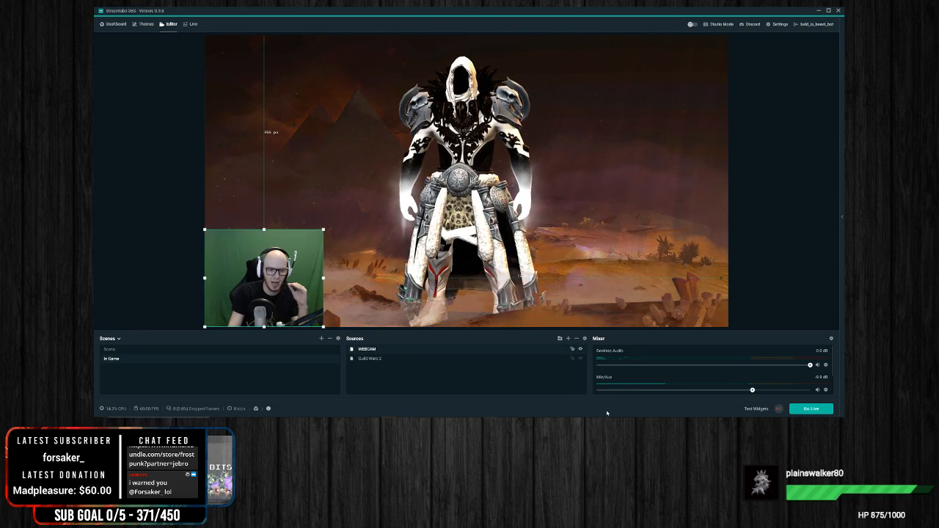
Step: Examine the commands available for the WEBCAM source, including its Group and Transform options
{"action": "right_click", "coordinate": [373, 352]}
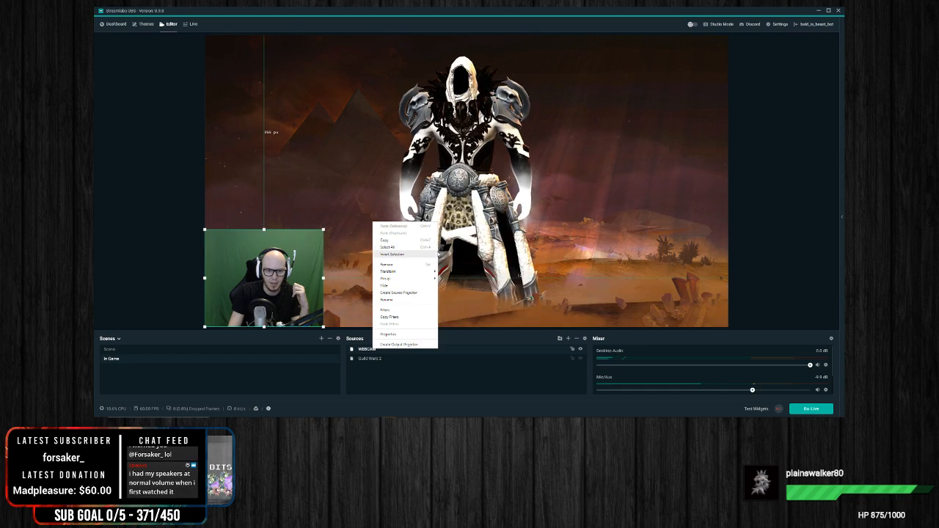
{"action": "left_click", "coordinate": [444, 381]}
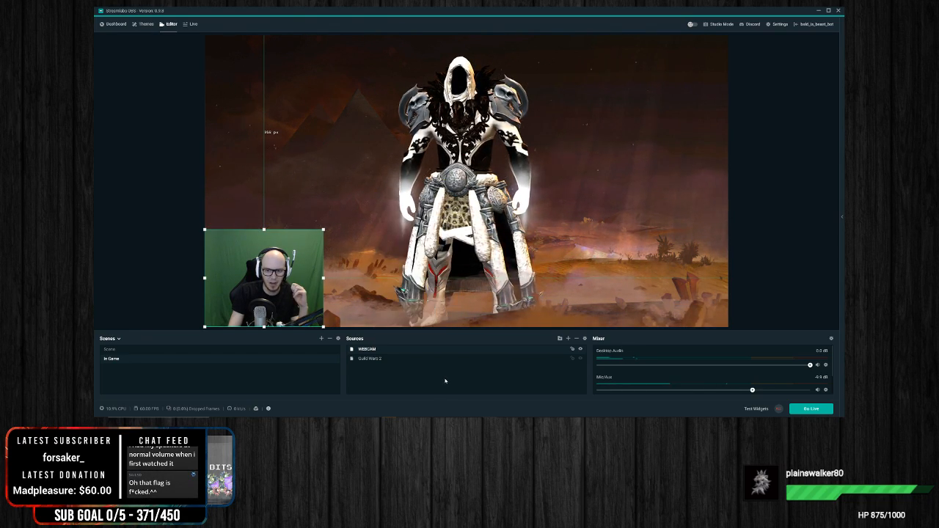
{"action": "right_click", "coordinate": [408, 352]}
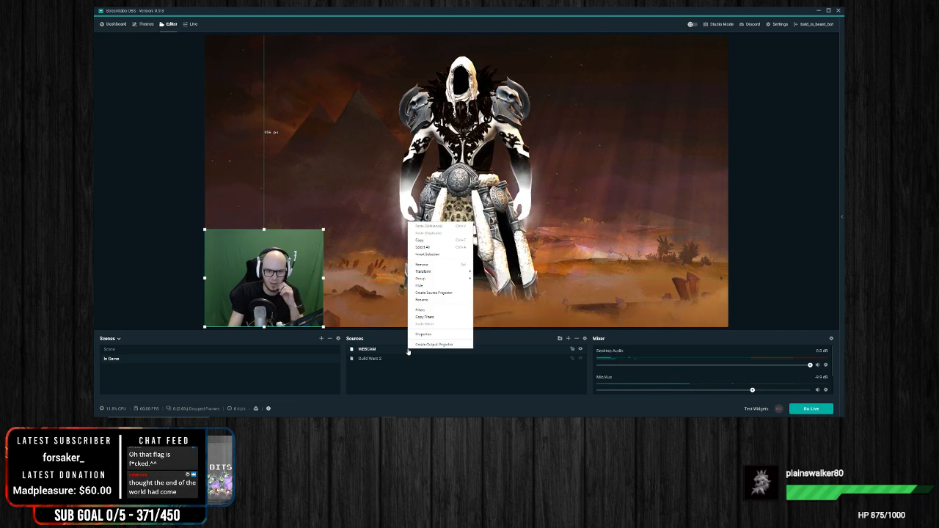
{"action": "left_click", "coordinate": [455, 285]}
{"action": "left_click", "coordinate": [377, 359]}
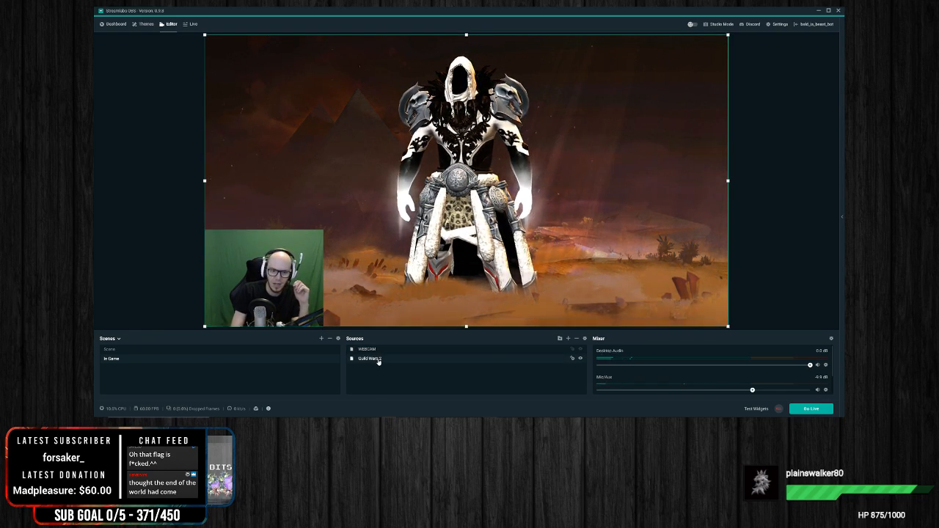
{"action": "left_click", "coordinate": [376, 350]}
{"action": "right_click", "coordinate": [376, 351]}
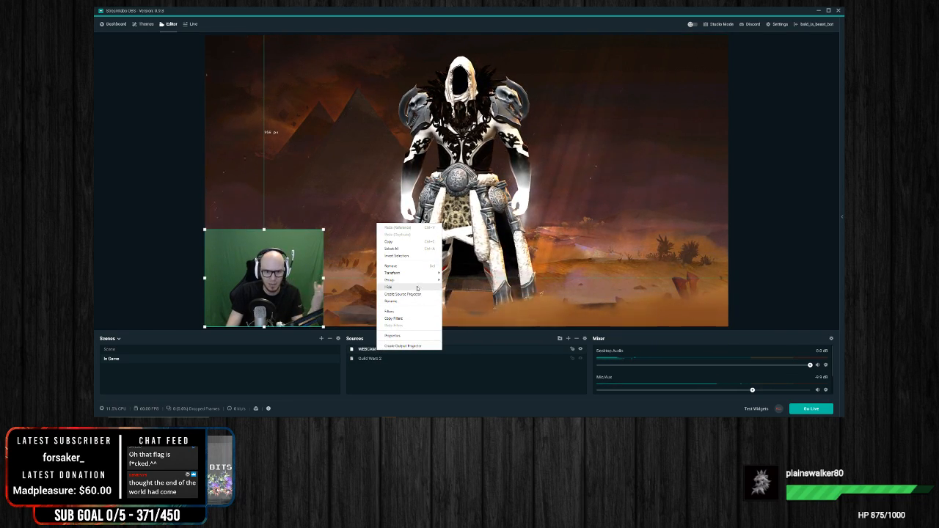
{"action": "mouse_move", "coordinate": [434, 280]}
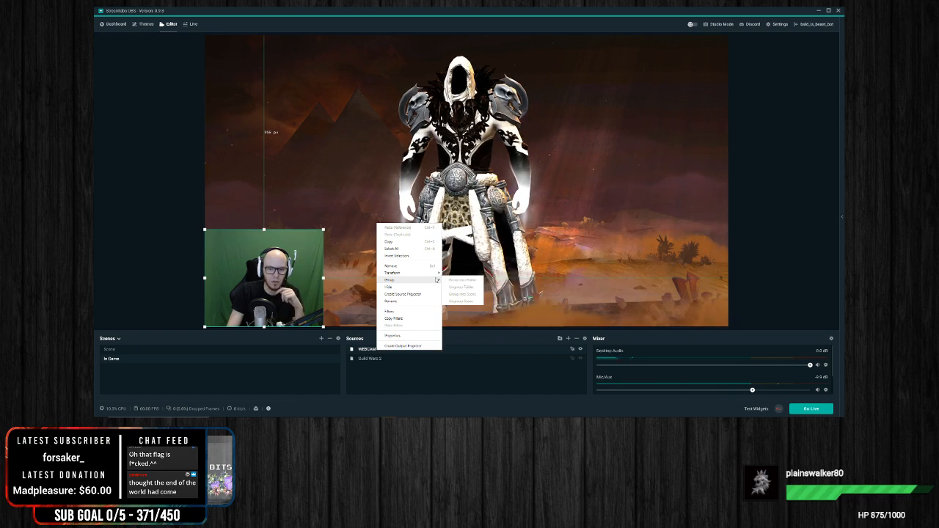
{"action": "left_click", "coordinate": [437, 382]}
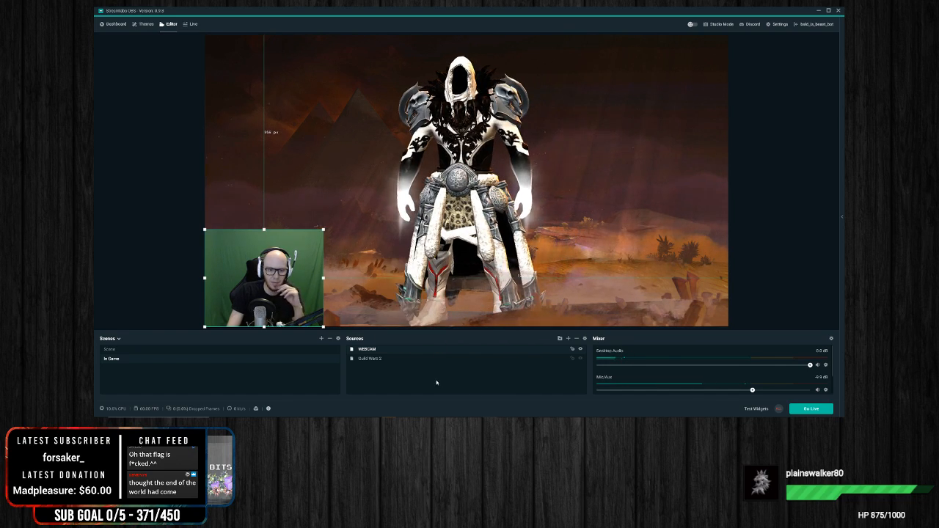
{"action": "right_click", "coordinate": [374, 350]}
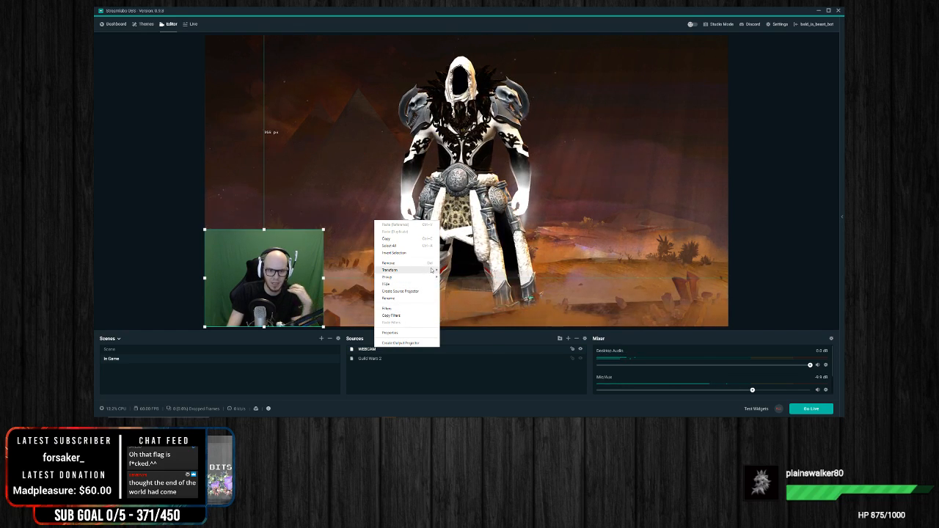
{"action": "mouse_move", "coordinate": [435, 270]}
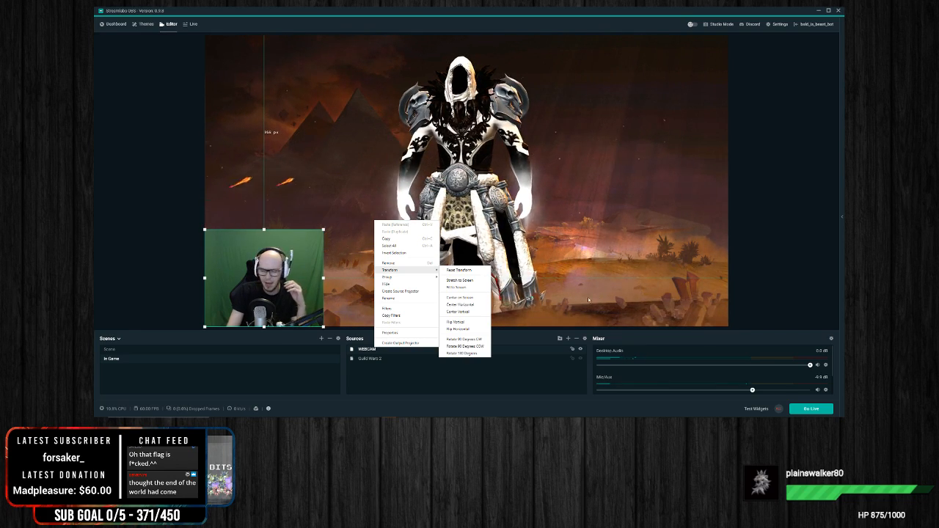
{"action": "left_click", "coordinate": [412, 376]}
{"action": "left_click", "coordinate": [785, 241]}
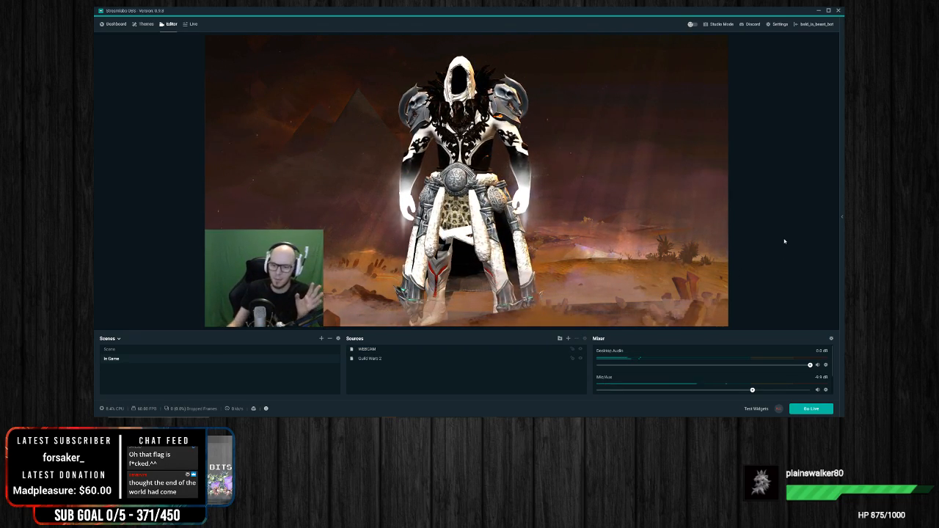
Step: Flip the WEBCAM source horizontally in the In Game scene
{"action": "left_click", "coordinate": [401, 351]}
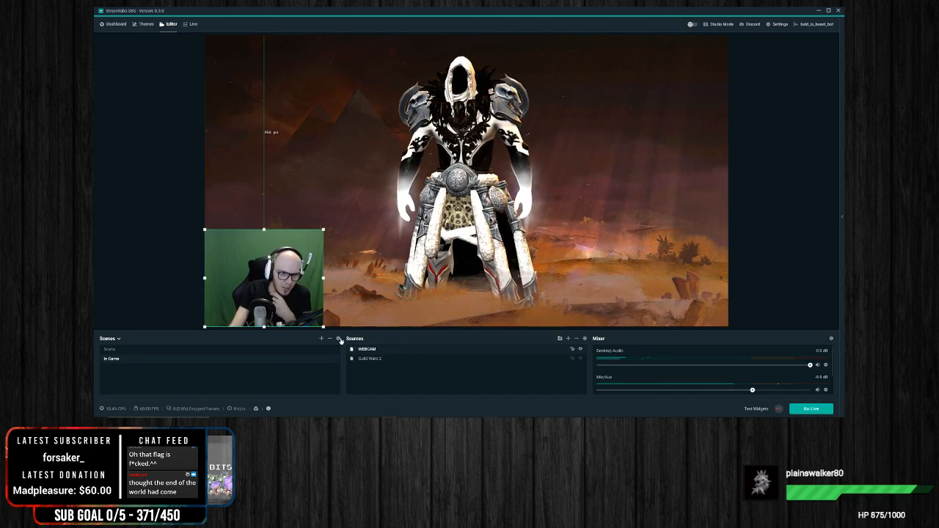
{"action": "right_click", "coordinate": [301, 307]}
{"action": "left_click", "coordinate": [764, 292]}
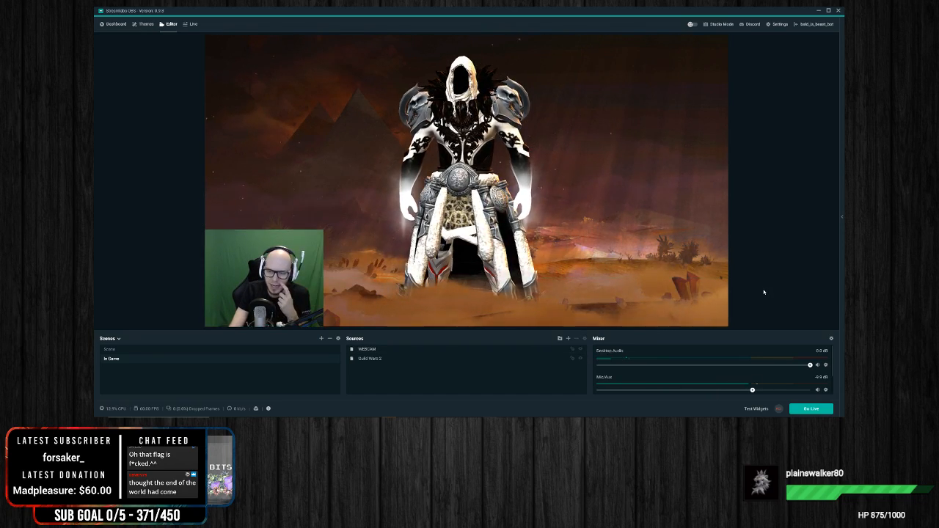
{"action": "left_click", "coordinate": [311, 303]}
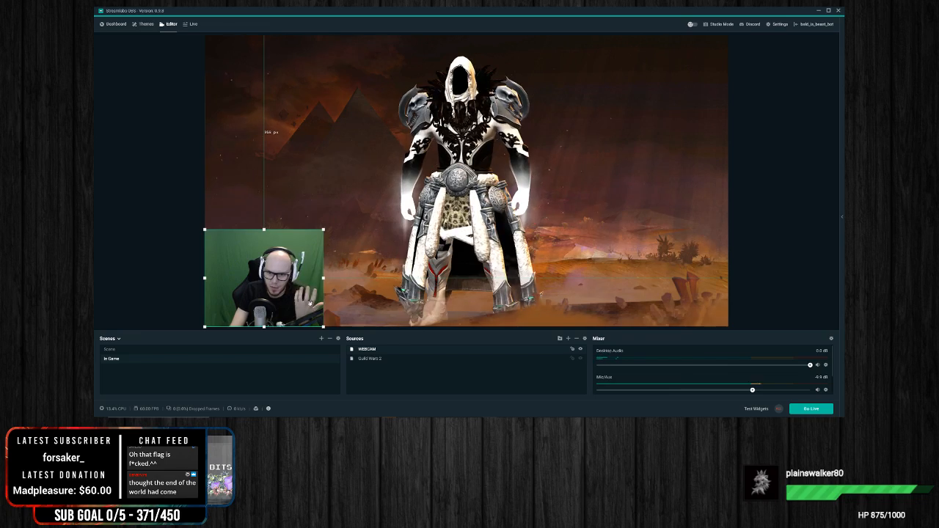
{"action": "right_click", "coordinate": [279, 290]}
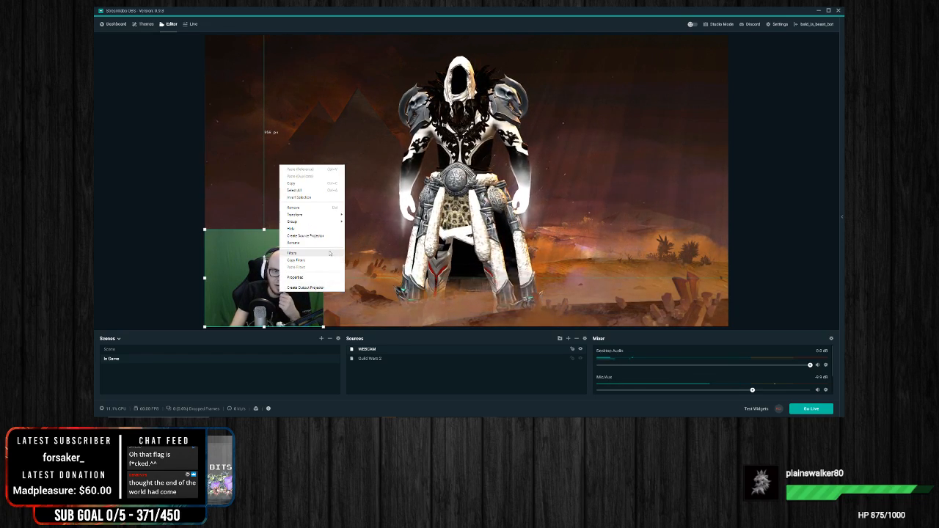
{"action": "mouse_move", "coordinate": [334, 214]}
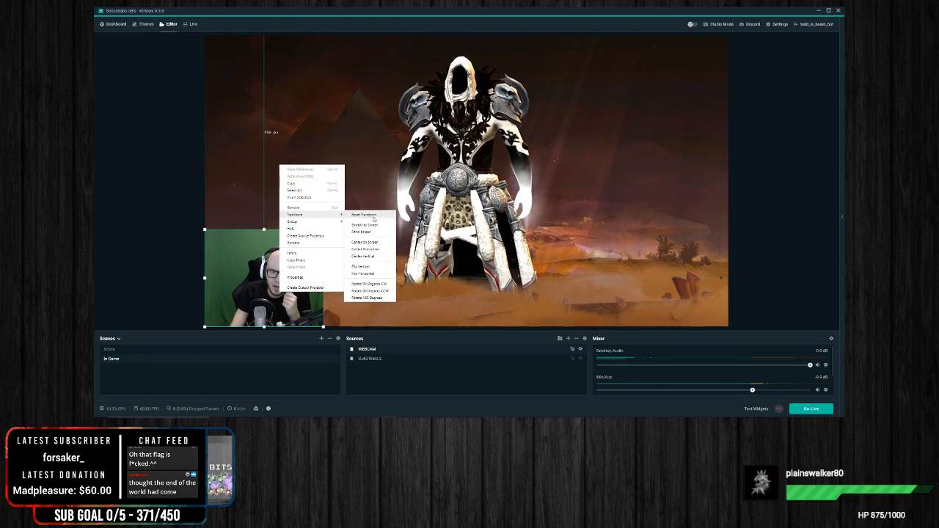
{"action": "left_click", "coordinate": [384, 274]}
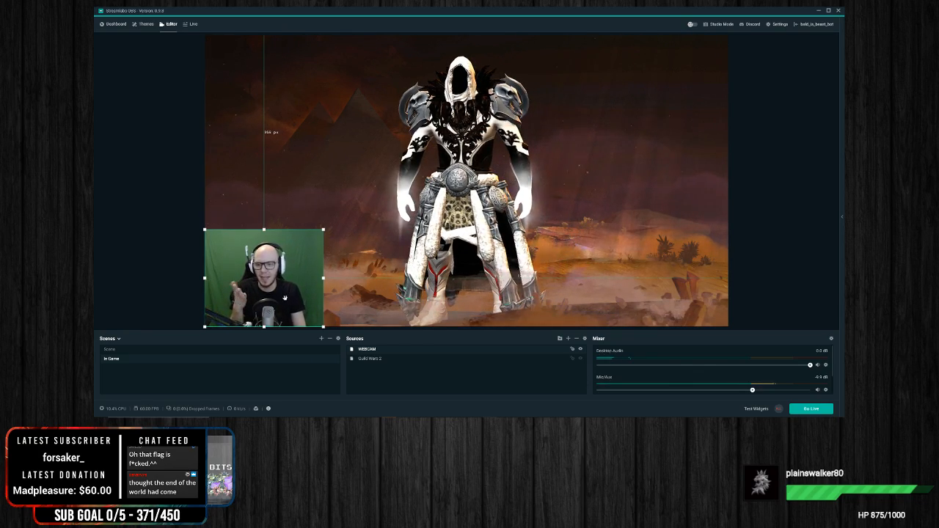
{"action": "right_click", "coordinate": [285, 299]}
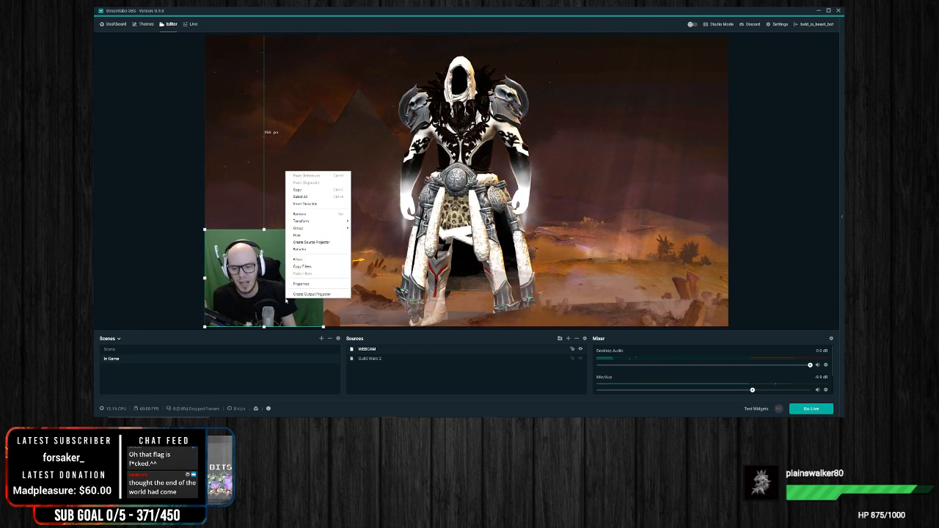
{"action": "left_click", "coordinate": [769, 286]}
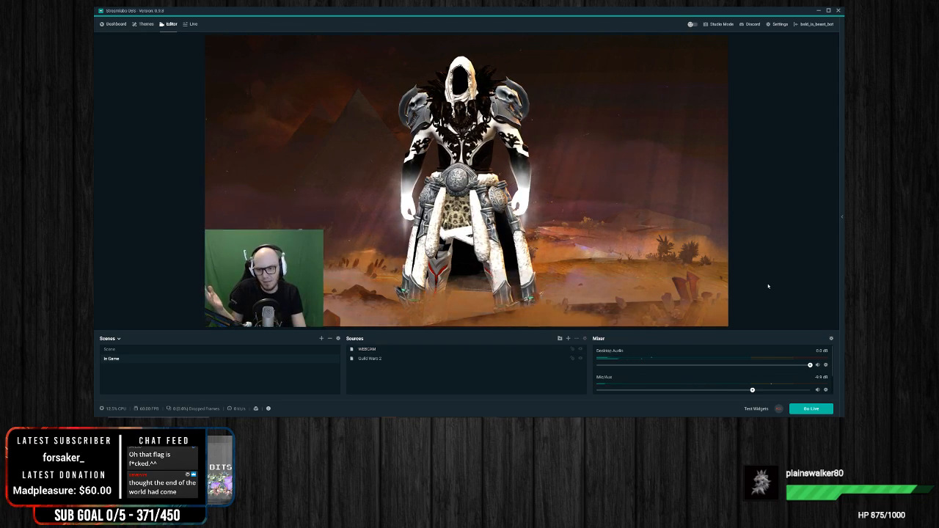
{"action": "left_click", "coordinate": [256, 311]}
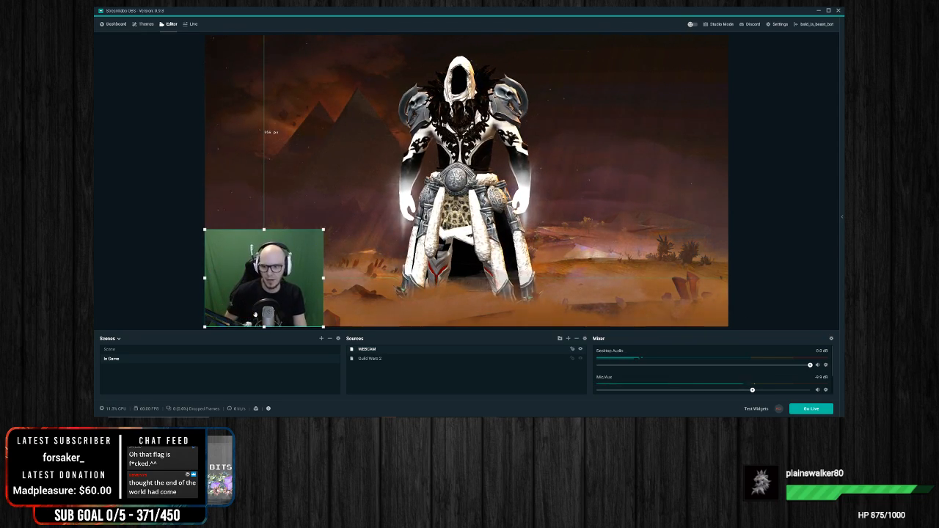
{"action": "left_click", "coordinate": [135, 270]}
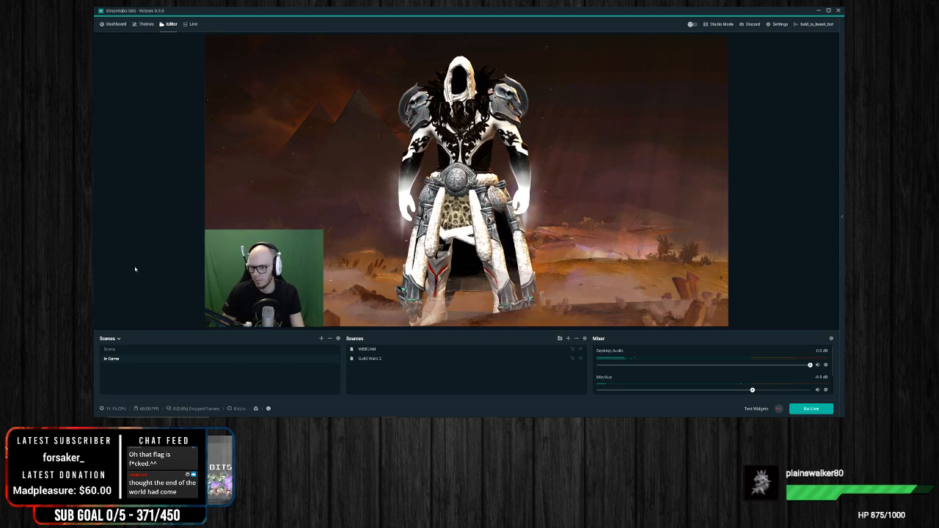
{"action": "left_click", "coordinate": [275, 295]}
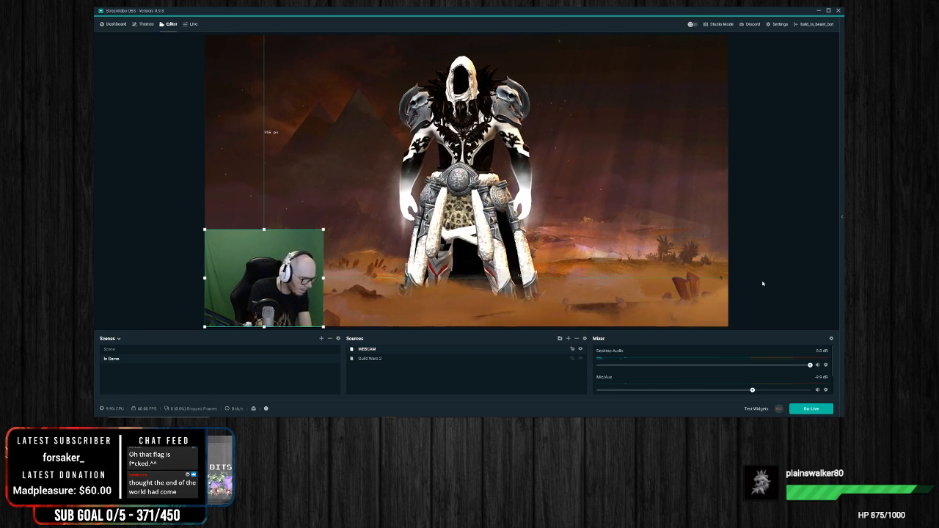
{"action": "left_click", "coordinate": [803, 260]}
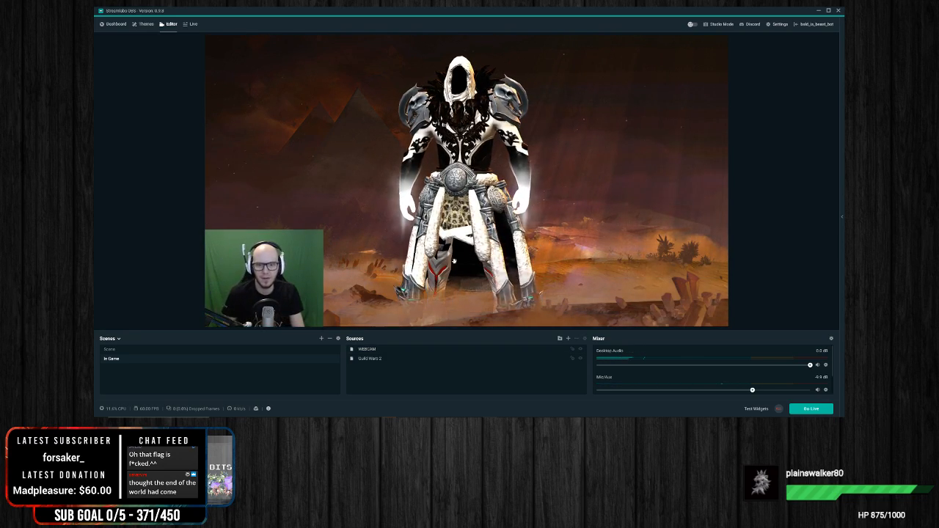
{"action": "left_click", "coordinate": [281, 266]}
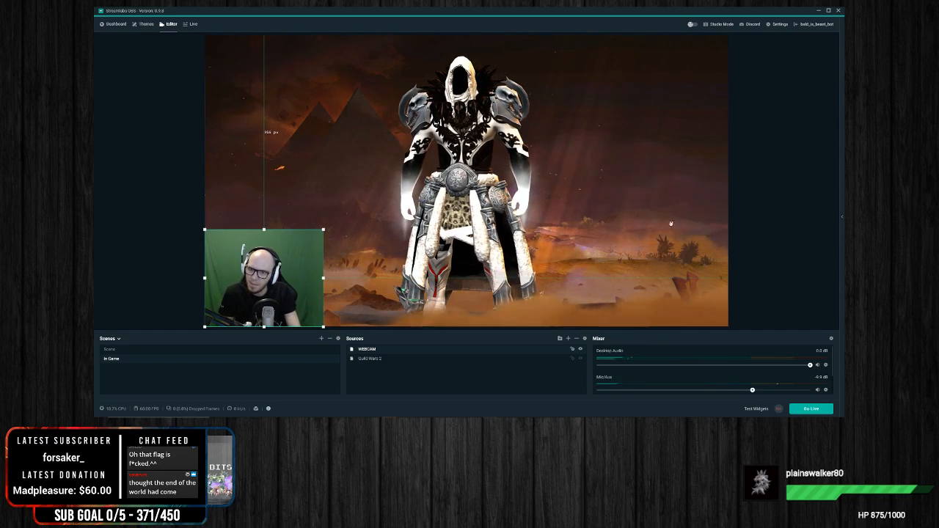
{"action": "left_click", "coordinate": [776, 219]}
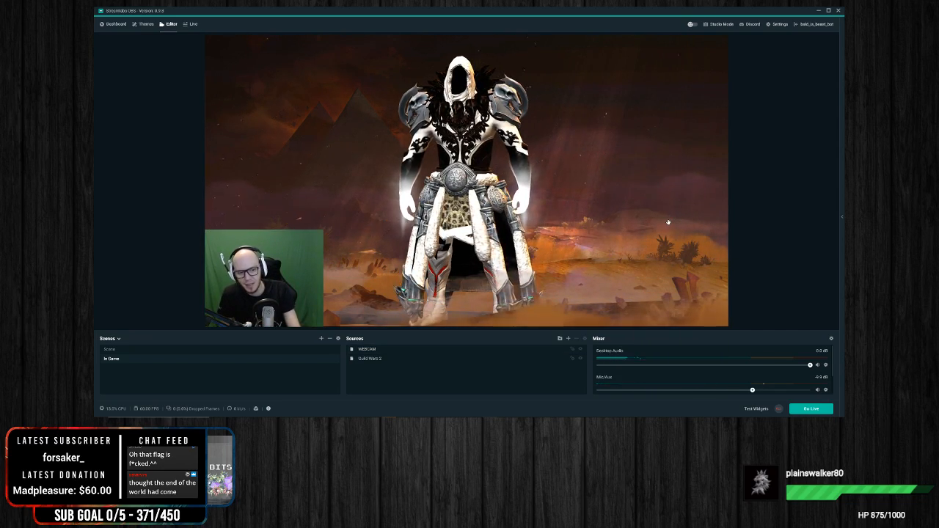
Step: Start adding another source to the In Game scene by opening the choice of source types
{"action": "left_click", "coordinate": [568, 339]}
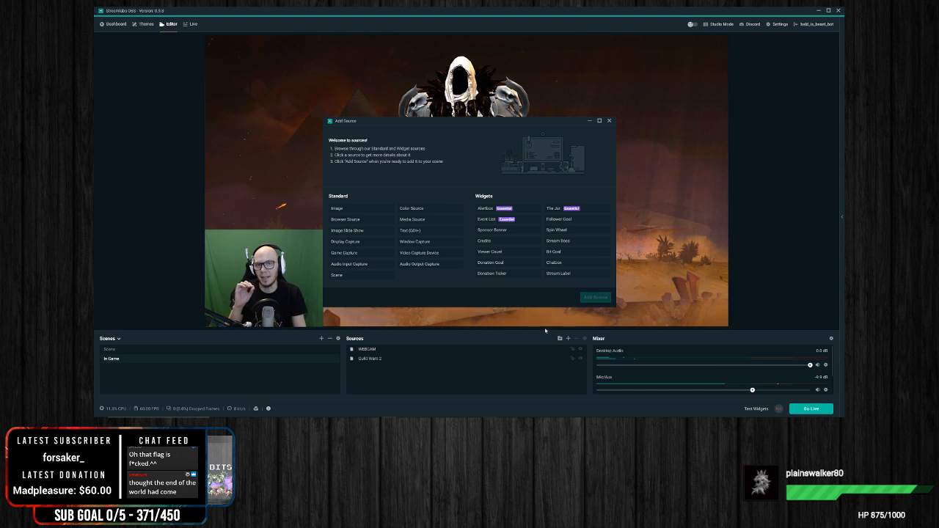
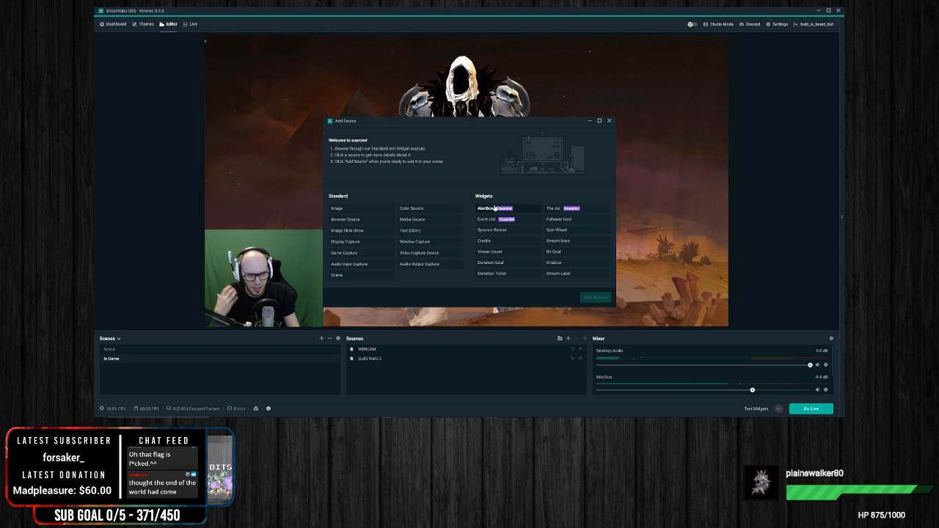
Step: Add an Alertbox widget to the In Game scene as a source named Alert Box
{"action": "left_click", "coordinate": [488, 213]}
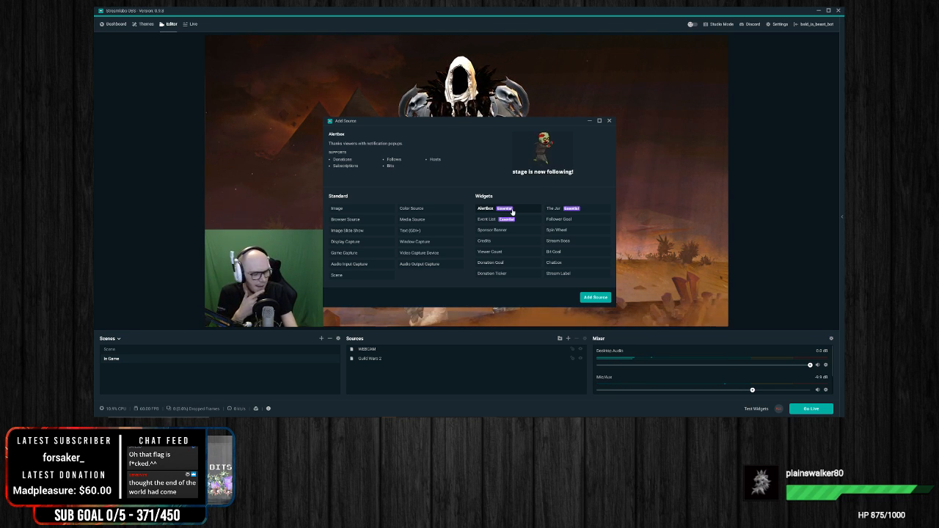
{"action": "left_click", "coordinate": [596, 297]}
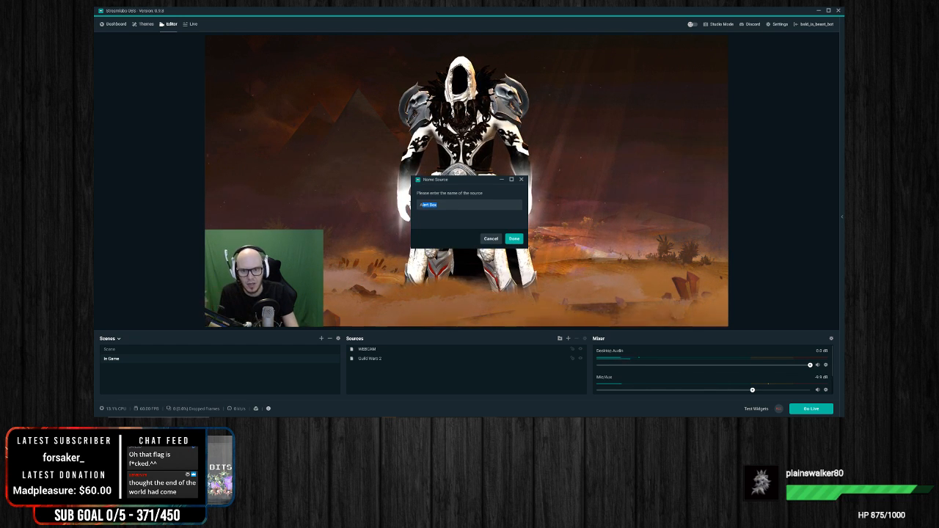
{"action": "left_click_drag", "start_coordinate": [459, 205], "coordinate": [378, 203]}
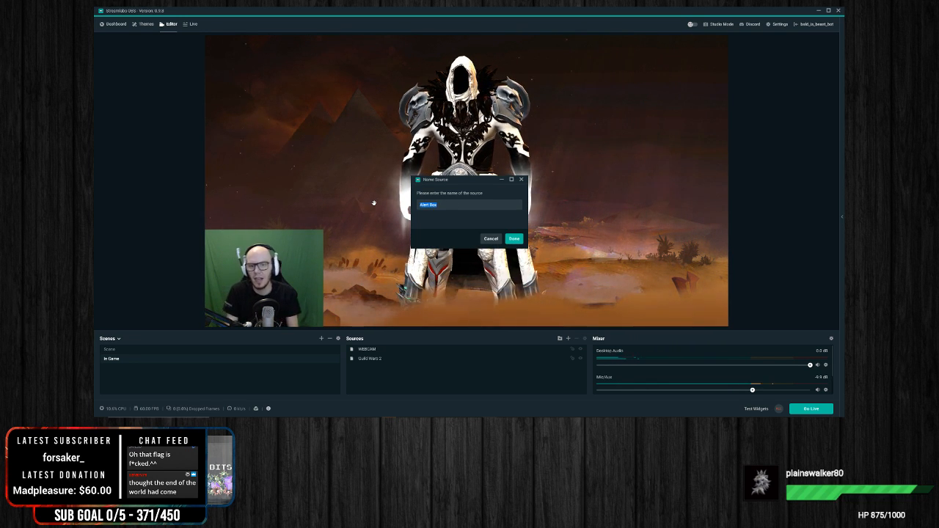
{"action": "left_click", "coordinate": [494, 203]}
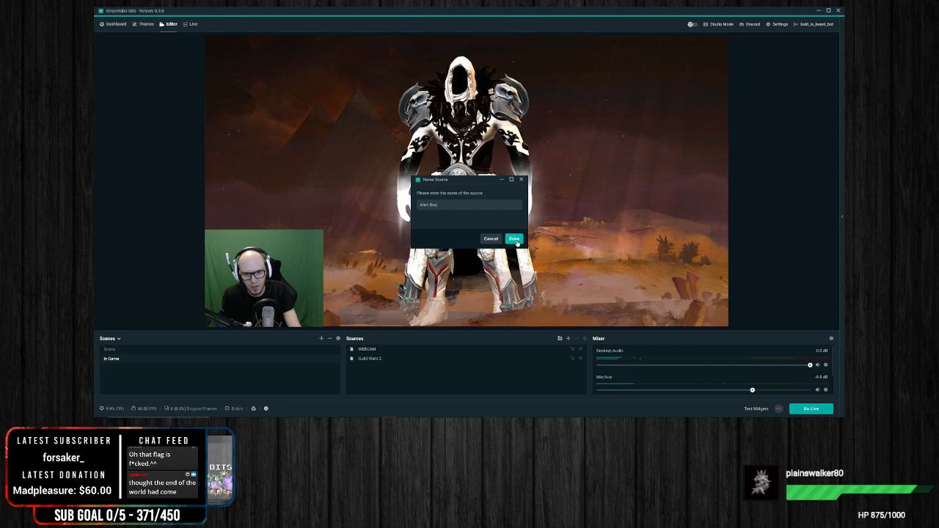
{"action": "left_click", "coordinate": [515, 239]}
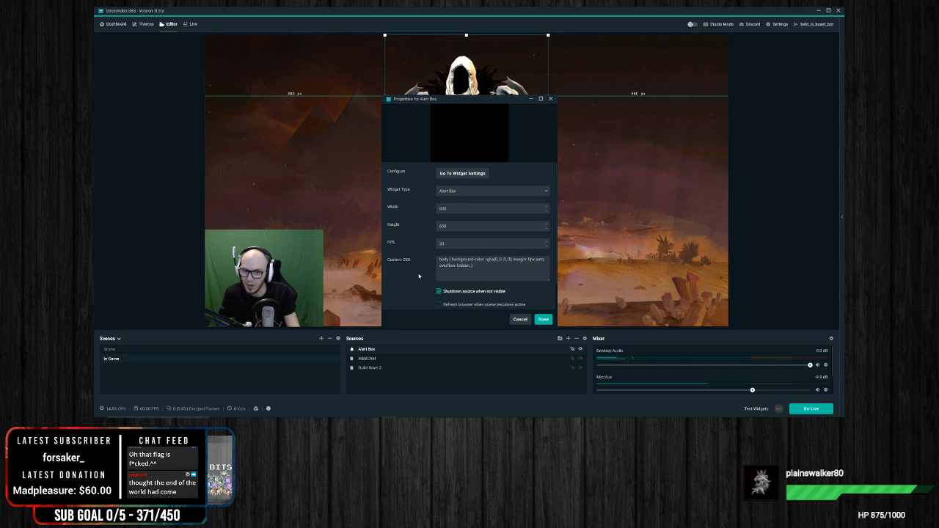
Step: Examine the Alert Box source's properties, widget types and link to the widget settings, and return to the scene editor
{"action": "scroll", "coordinate": [419, 276], "scroll_direction": "down", "scroll_amount": 2}
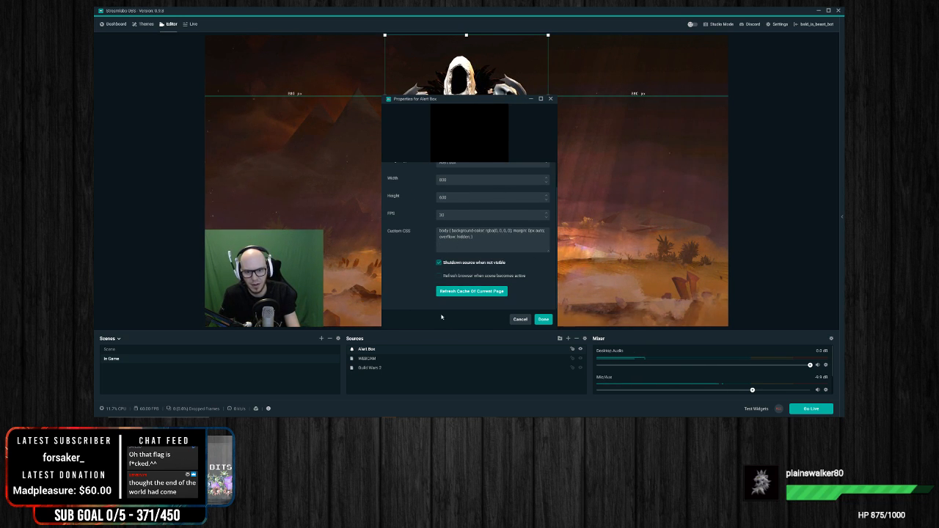
{"action": "scroll", "coordinate": [413, 265], "scroll_direction": "up", "scroll_amount": 2}
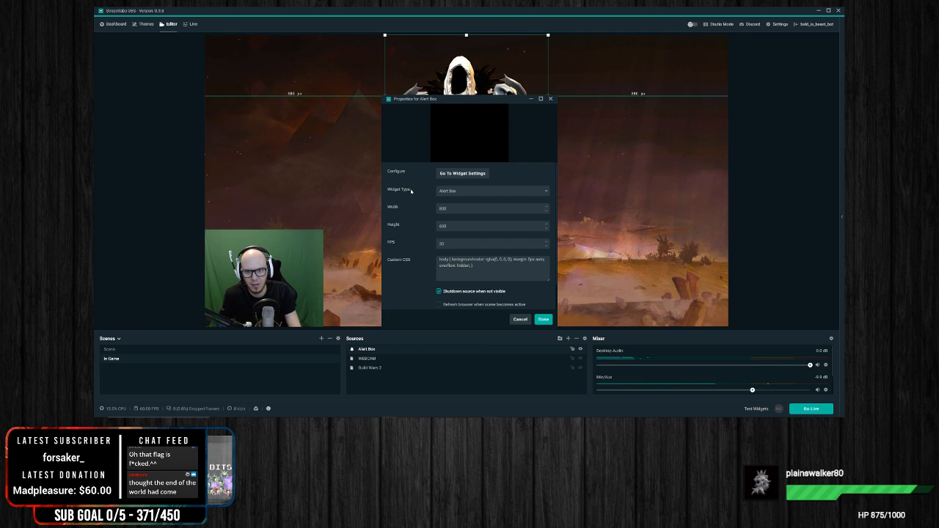
{"action": "left_click", "coordinate": [506, 192]}
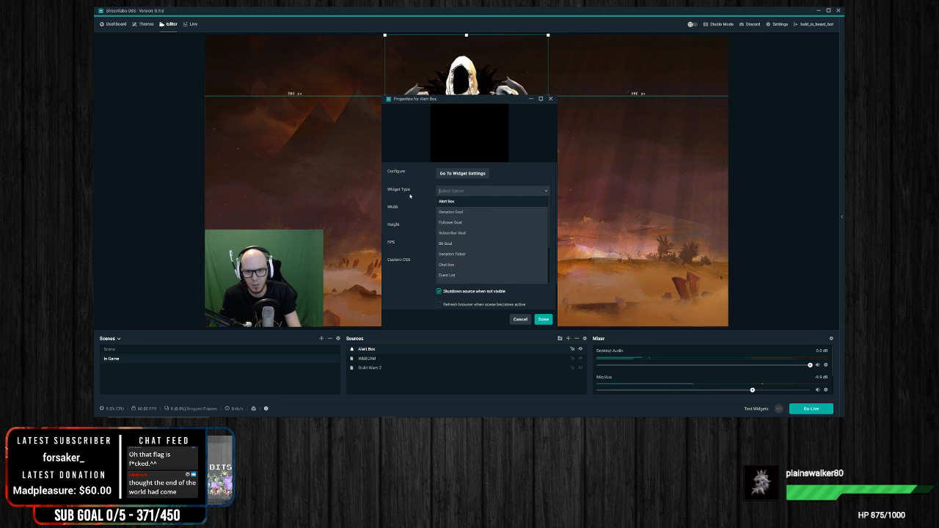
{"action": "left_click", "coordinate": [449, 201]}
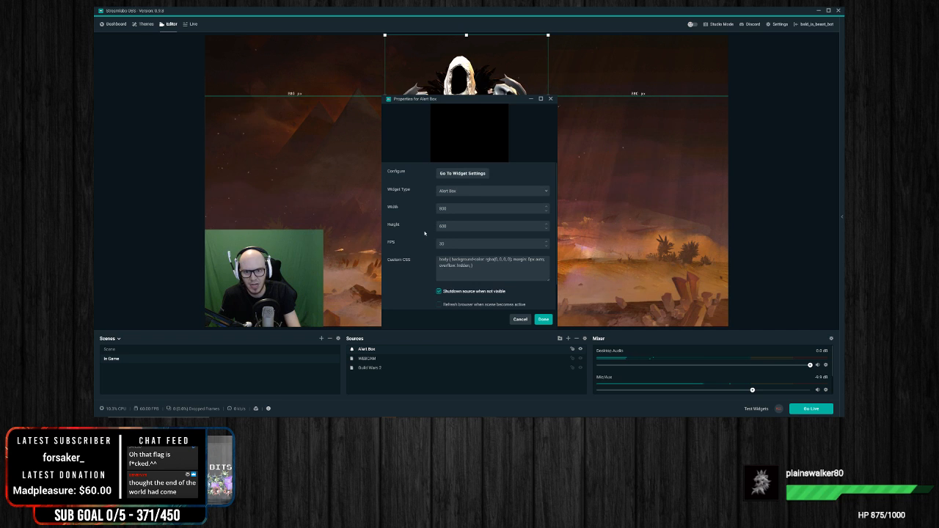
{"action": "left_click", "coordinate": [481, 174]}
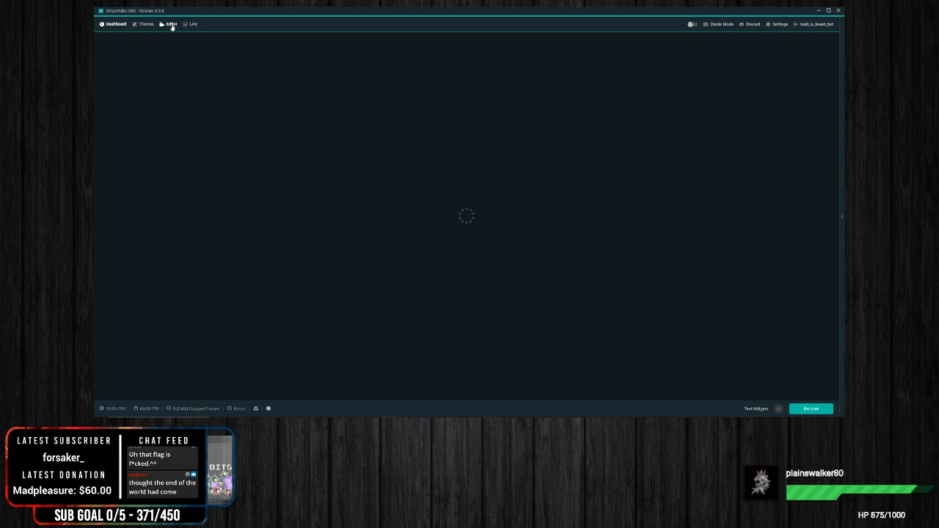
{"action": "left_click", "coordinate": [171, 24]}
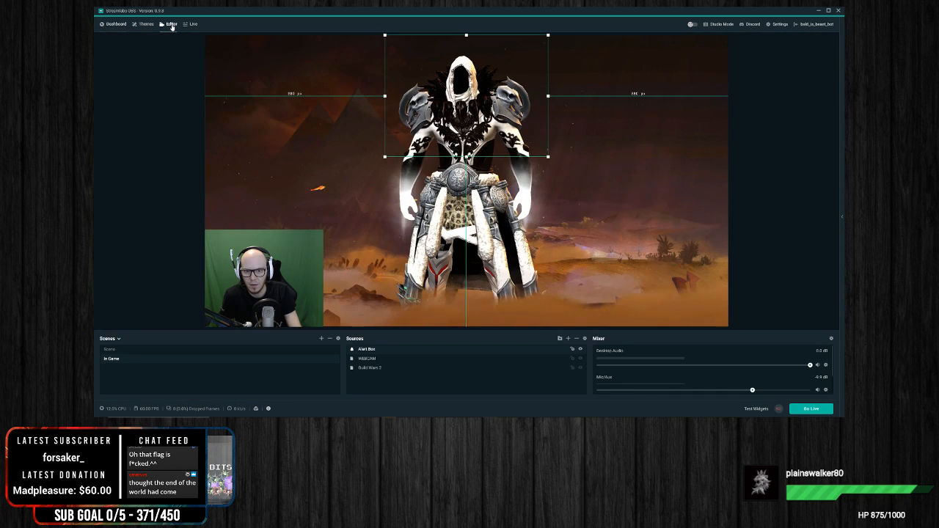
Step: Reopen the Alert Box source's properties, review the options with Alert Box kept as the widget type, and accept them
{"action": "right_click", "coordinate": [521, 146]}
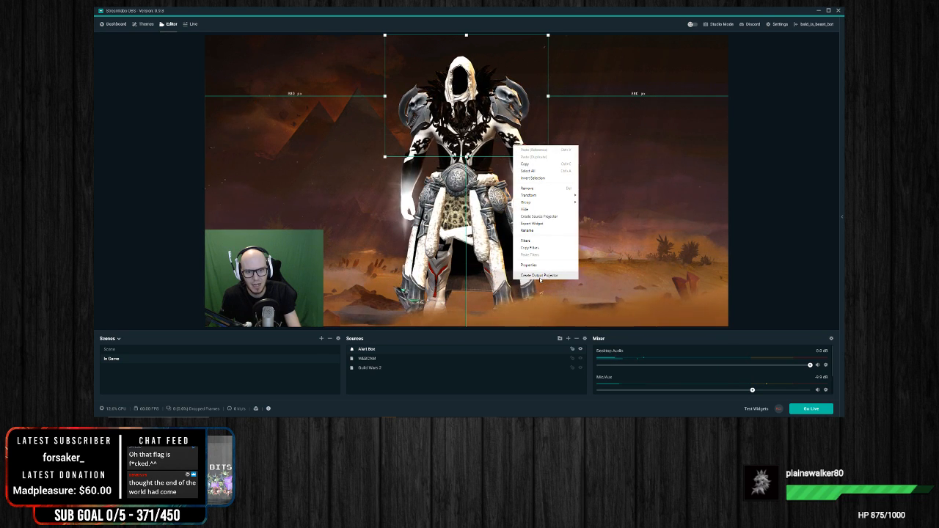
{"action": "left_click", "coordinate": [530, 265]}
{"action": "left_click", "coordinate": [510, 192]}
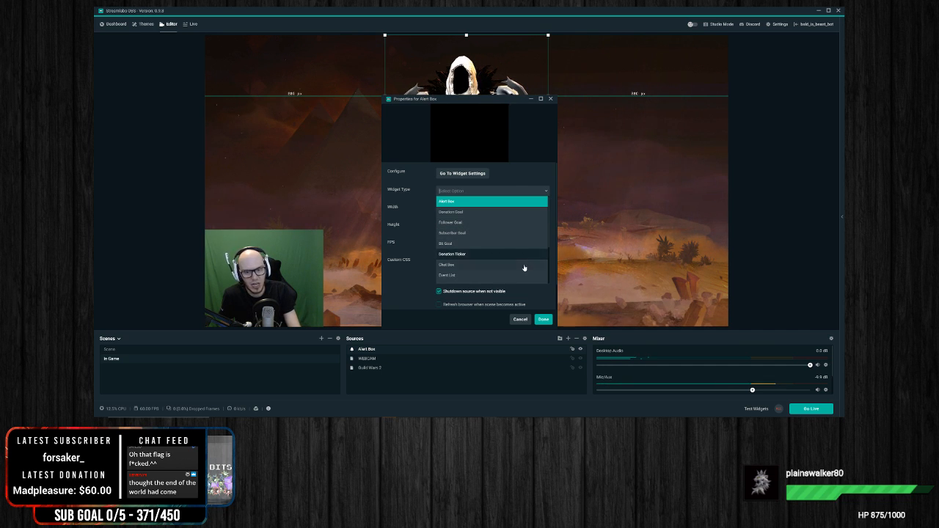
{"action": "left_click", "coordinate": [441, 201]}
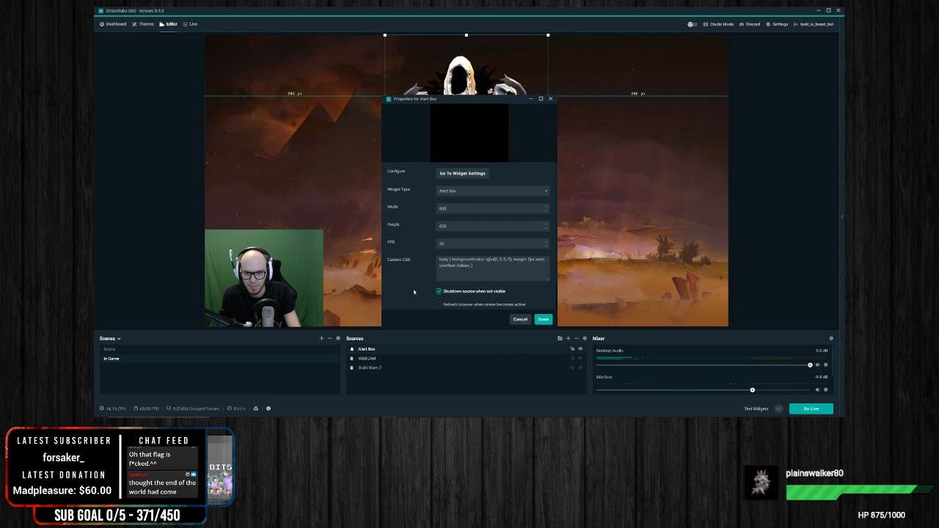
{"action": "scroll", "coordinate": [414, 288], "scroll_direction": "down", "scroll_amount": 1}
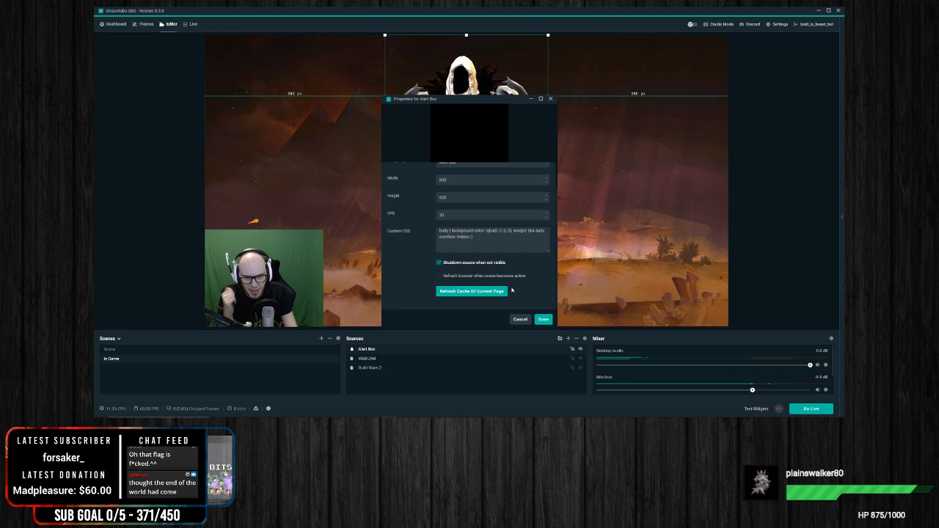
{"action": "left_click", "coordinate": [543, 320]}
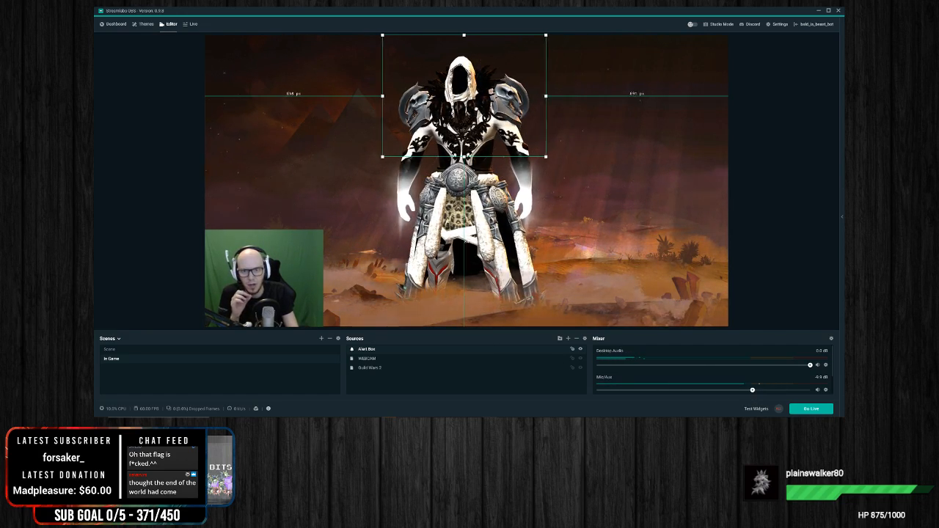
Step: Nudge the Alert Box slightly sideways along the canvas's upper edge and trigger a test follow alert
{"action": "left_click_drag", "start_coordinate": [472, 110], "coordinate": [472, 108]}
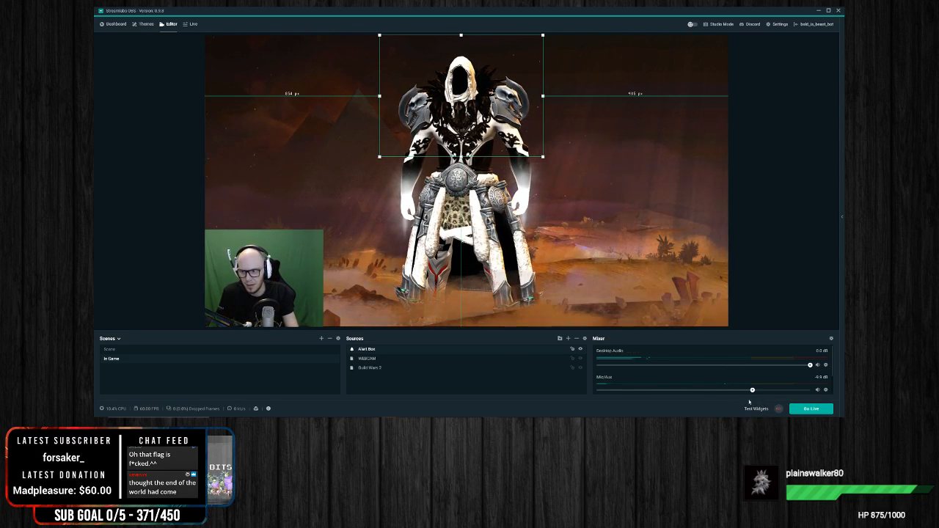
{"action": "left_click", "coordinate": [756, 409]}
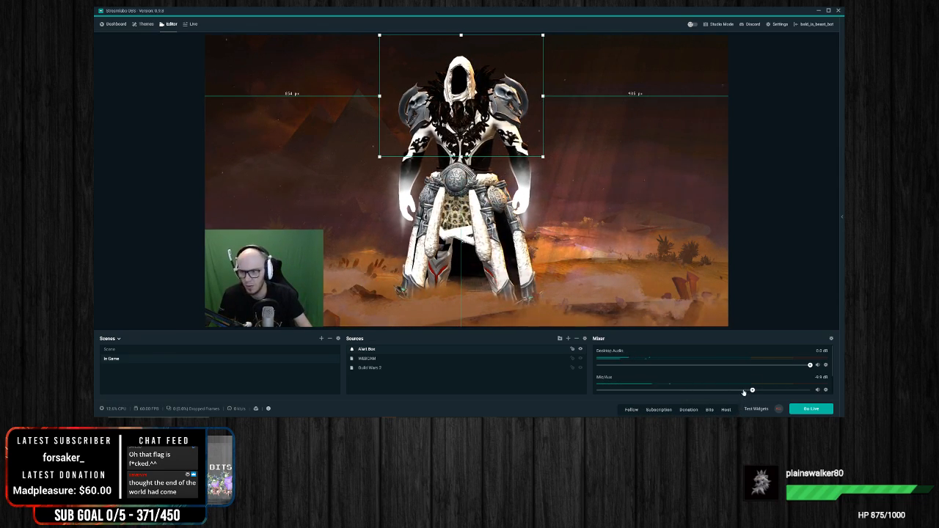
{"action": "left_click", "coordinate": [626, 412]}
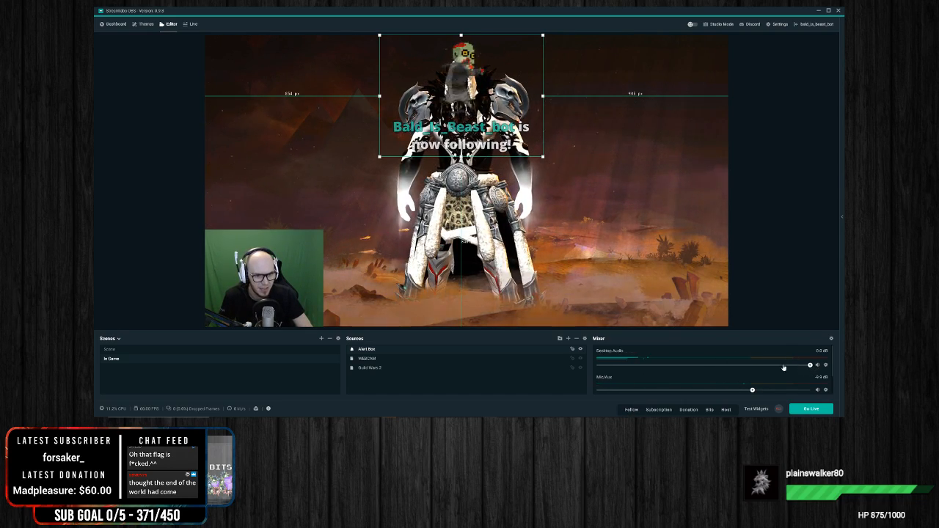
Step: Lower the Desktop Audio volume to about -25.5 dB and trigger test subscription and donation alerts
{"action": "left_click", "coordinate": [679, 365]}
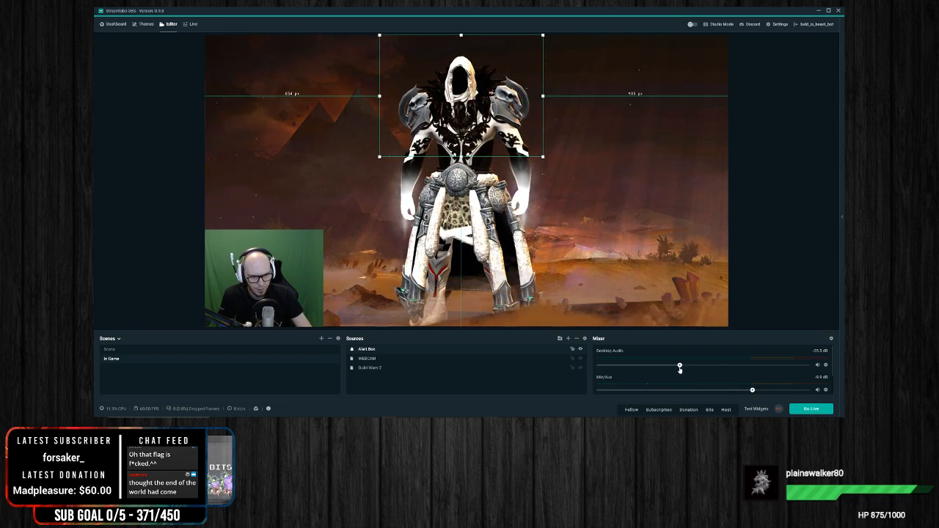
{"action": "left_click", "coordinate": [657, 410]}
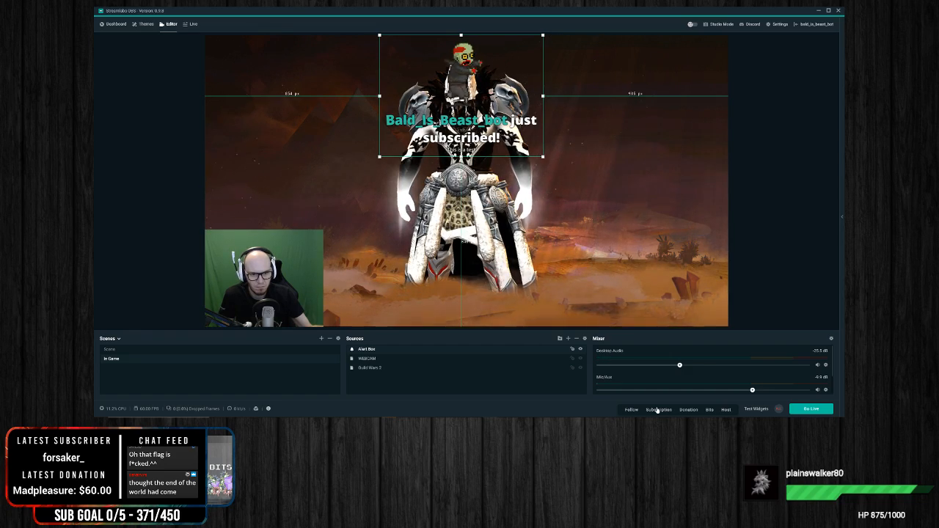
{"action": "left_click", "coordinate": [694, 410]}
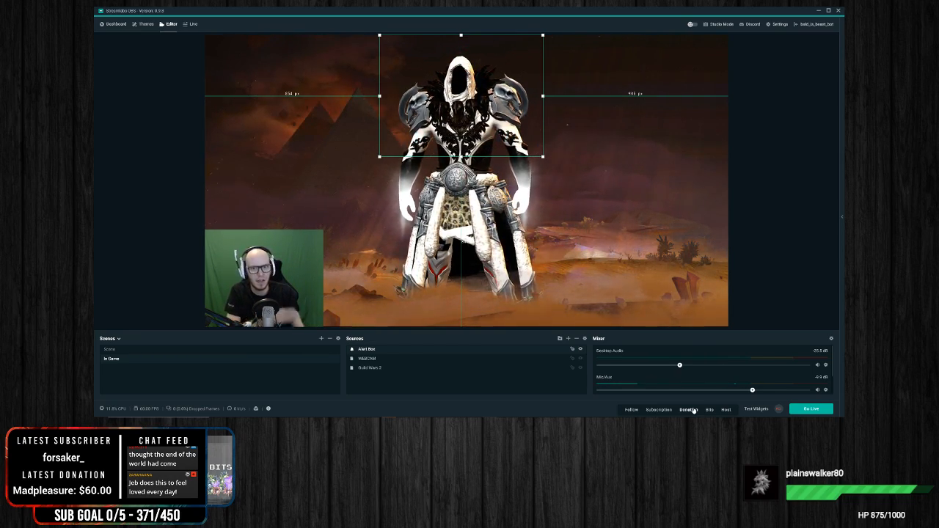
Step: Place the Alert Box in the canvas's lower-right corner, shrink it, and check it with a test follow alert
{"action": "left_click_drag", "start_coordinate": [444, 129], "coordinate": [654, 286]}
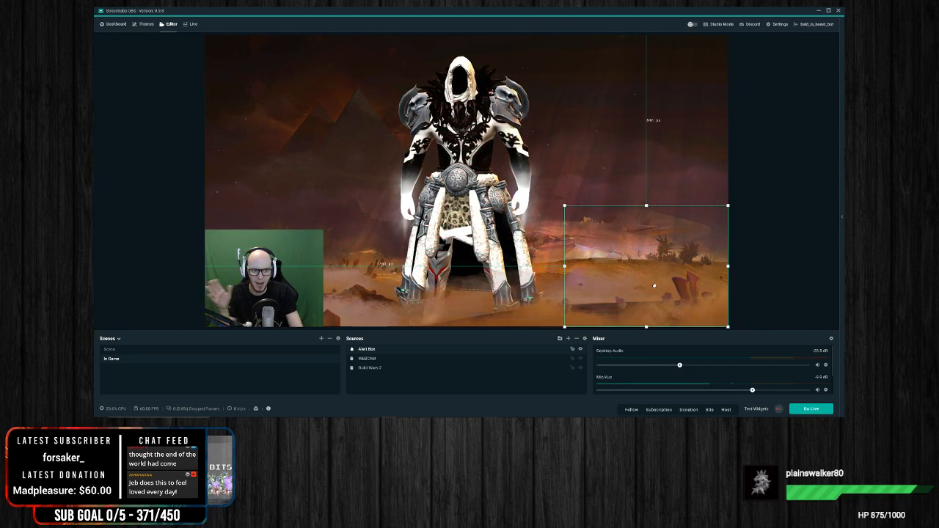
{"action": "left_click_drag", "start_coordinate": [565, 207], "coordinate": [631, 256]}
{"action": "left_click", "coordinate": [631, 409]}
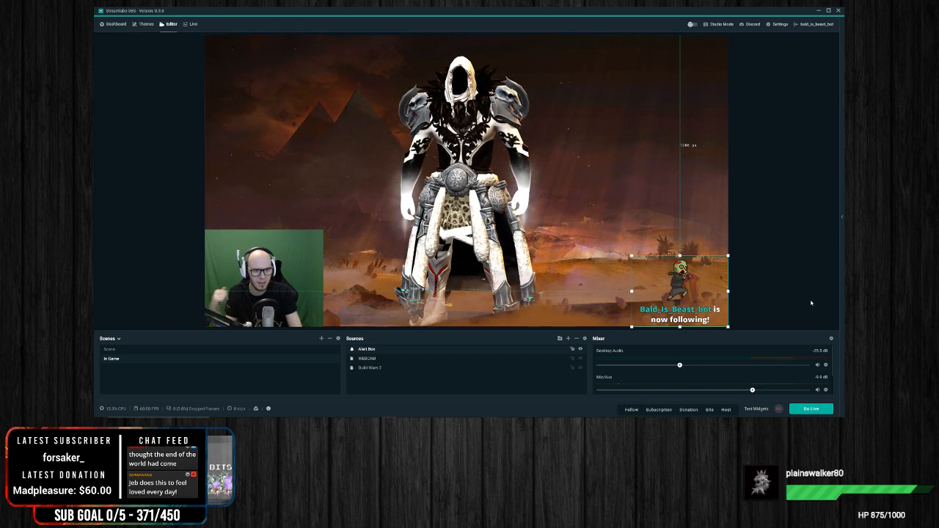
Step: Move the Alert Box up along the canvas's right edge, enlarge it, and shift it down slightly toward mid-height
{"action": "left_click_drag", "start_coordinate": [680, 291], "coordinate": [680, 128]}
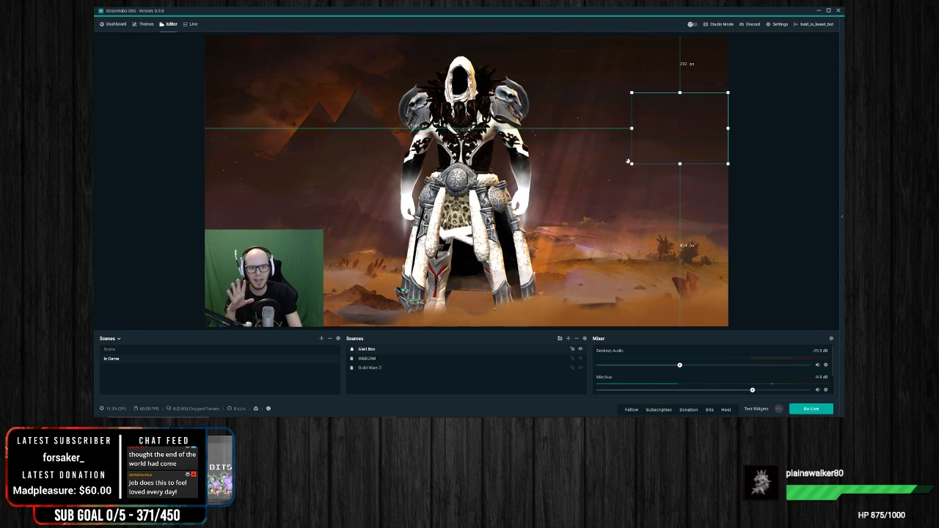
{"action": "left_click_drag", "start_coordinate": [632, 164], "coordinate": [596, 193]}
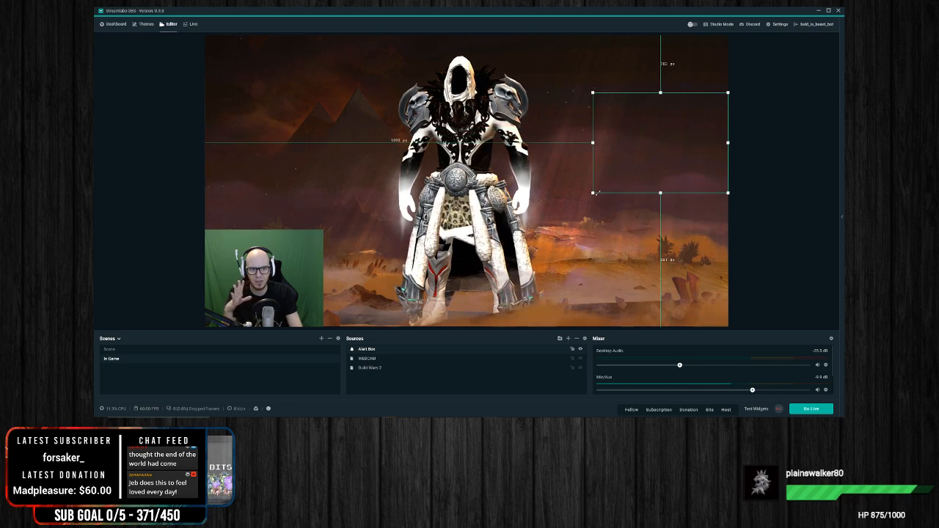
{"action": "left_click_drag", "start_coordinate": [676, 126], "coordinate": [675, 143]}
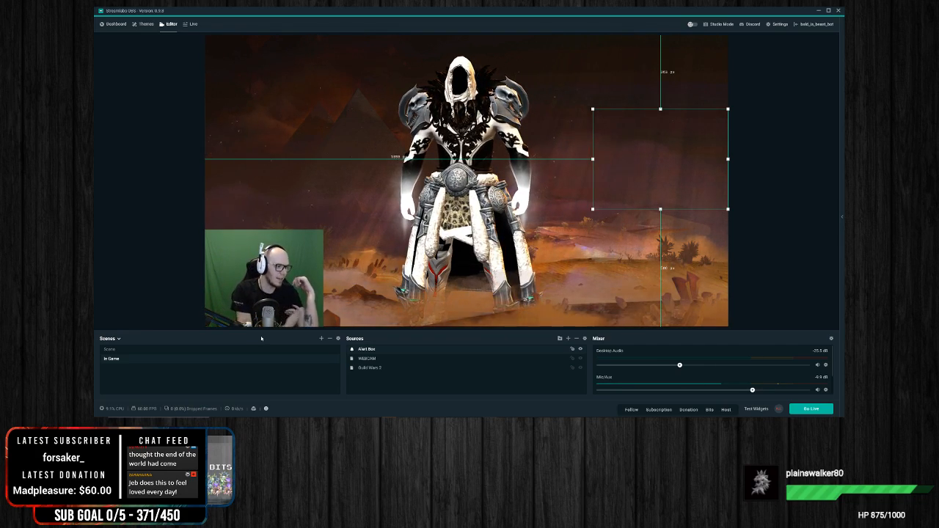
Step: Open the Alert Box widget settings on the Dashboard and examine the general and Follows alert options
{"action": "left_click", "coordinate": [115, 24]}
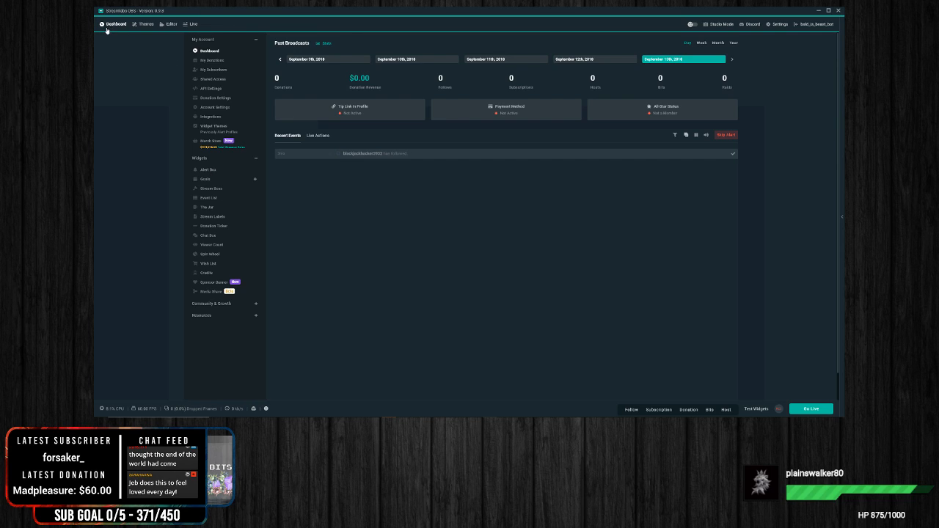
{"action": "left_click", "coordinate": [213, 171]}
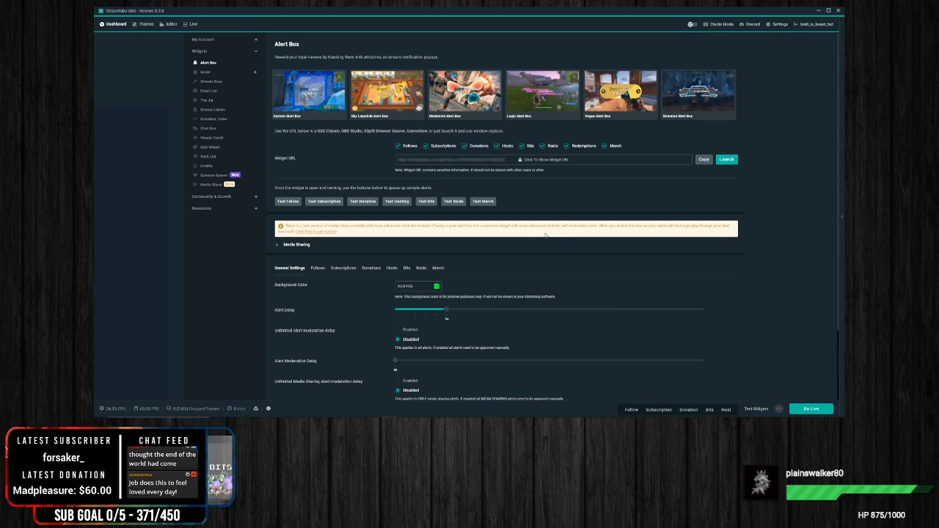
{"action": "scroll", "coordinate": [320, 270], "scroll_direction": "down", "scroll_amount": 1}
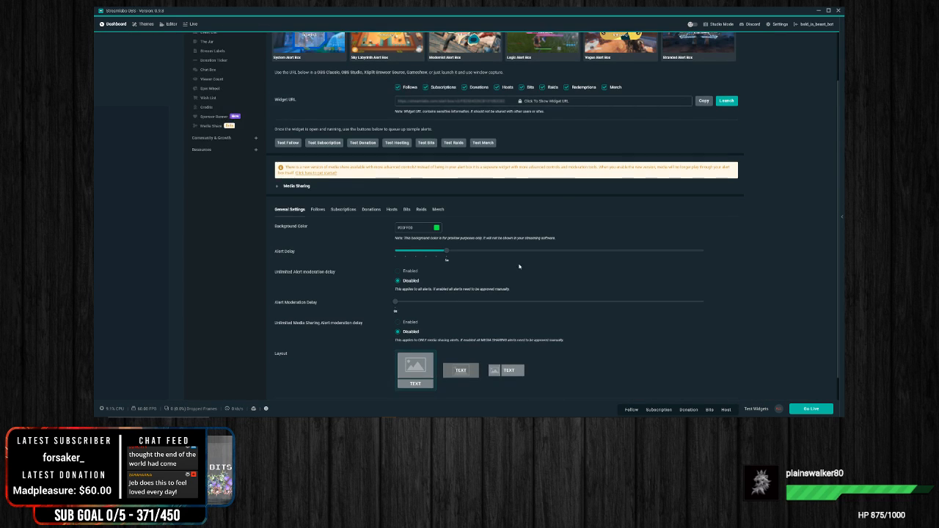
{"action": "left_click", "coordinate": [317, 210]}
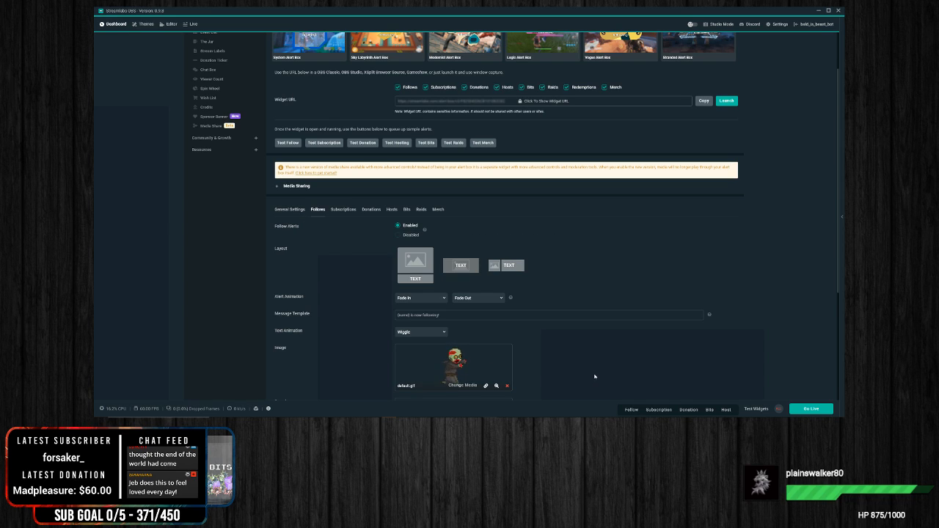
{"action": "scroll", "coordinate": [269, 91], "scroll_direction": "up", "scroll_amount": 1}
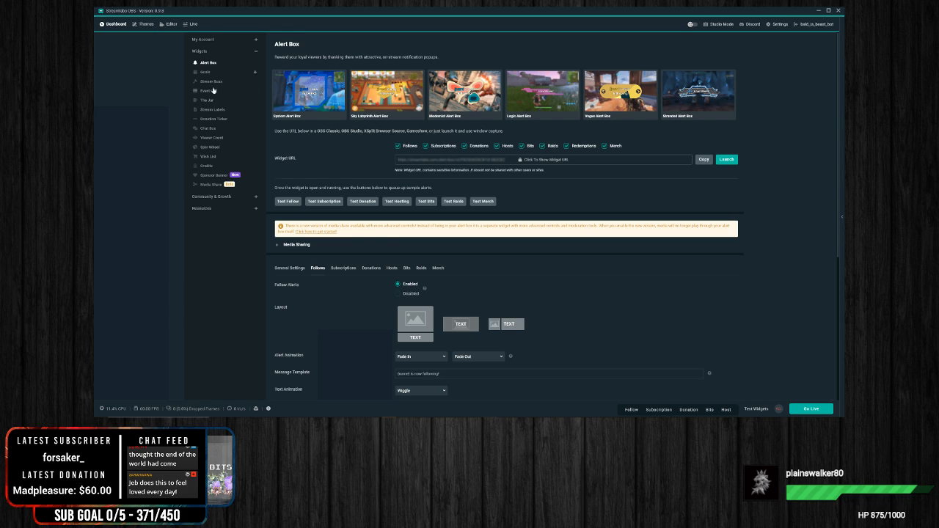
{"action": "scroll", "coordinate": [352, 244], "scroll_direction": "down", "scroll_amount": 1}
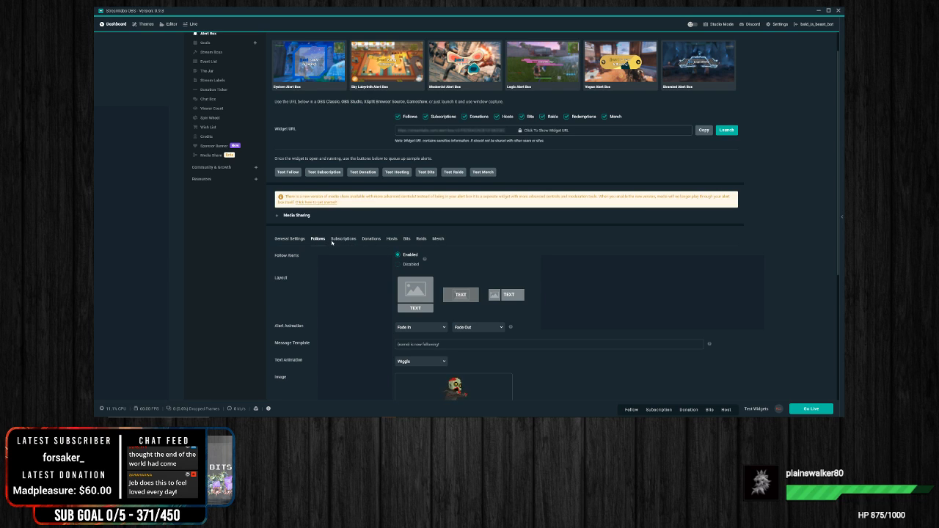
{"action": "scroll", "coordinate": [476, 242], "scroll_direction": "down", "scroll_amount": 5}
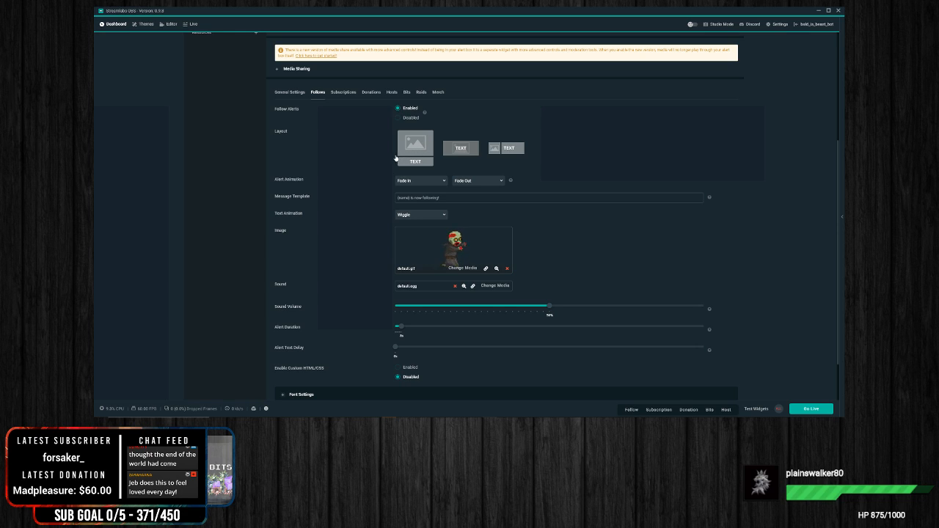
Step: Set the follow alert's entrance animation to Light Speed In and its text animation to Rubber Band
{"action": "left_click", "coordinate": [425, 182]}
{"action": "scroll", "coordinate": [436, 233], "scroll_direction": "down", "scroll_amount": 10}
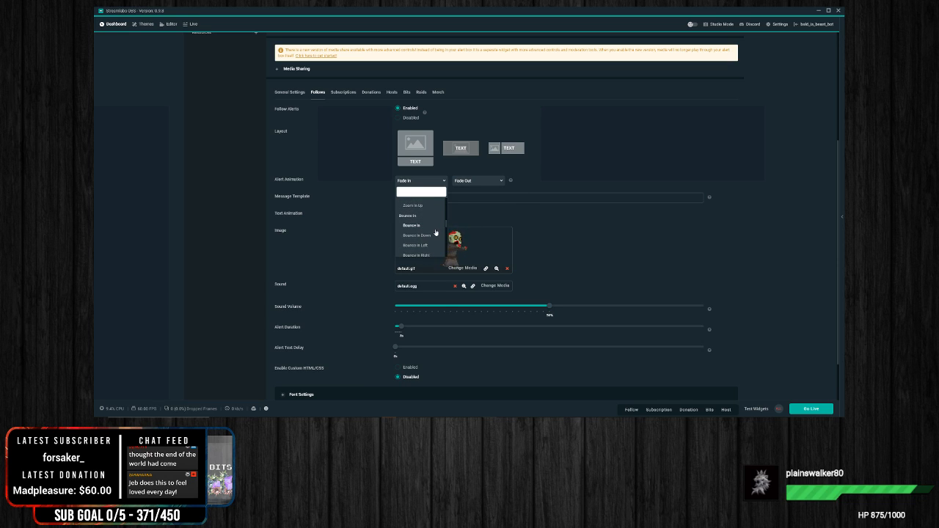
{"action": "scroll", "coordinate": [436, 233], "scroll_direction": "up", "scroll_amount": 8}
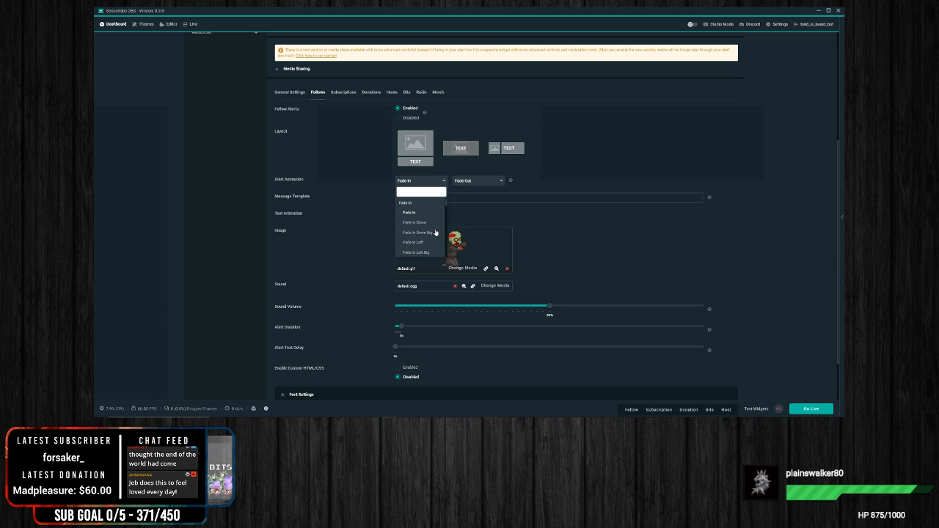
{"action": "scroll", "coordinate": [436, 233], "scroll_direction": "down", "scroll_amount": 15}
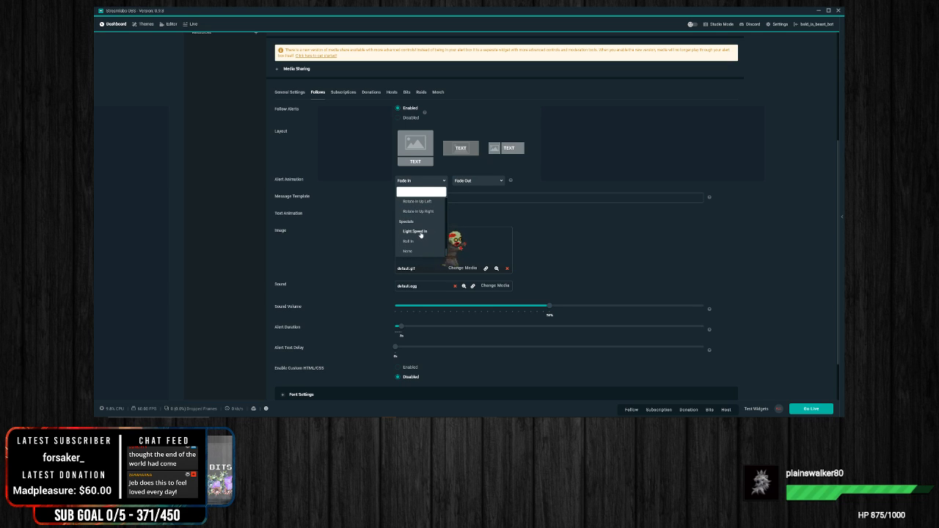
{"action": "left_click", "coordinate": [421, 232]}
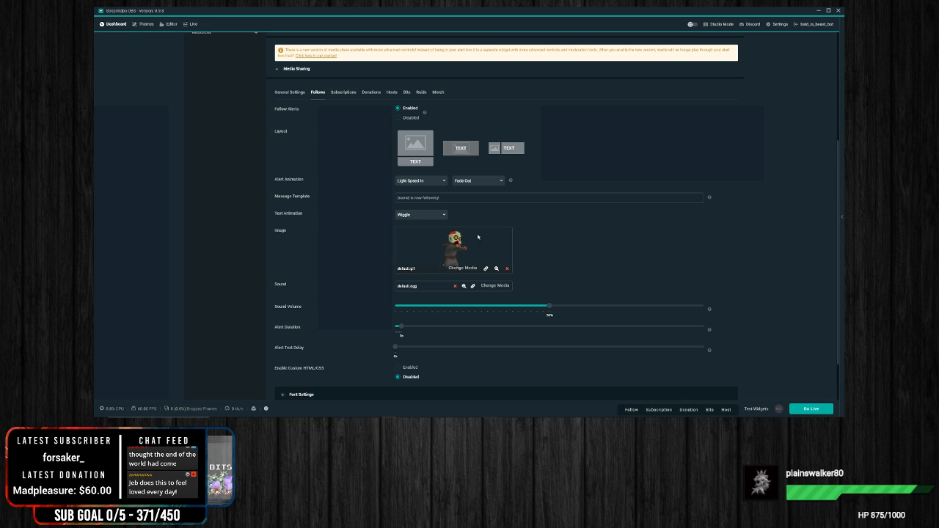
{"action": "left_click", "coordinate": [439, 216]}
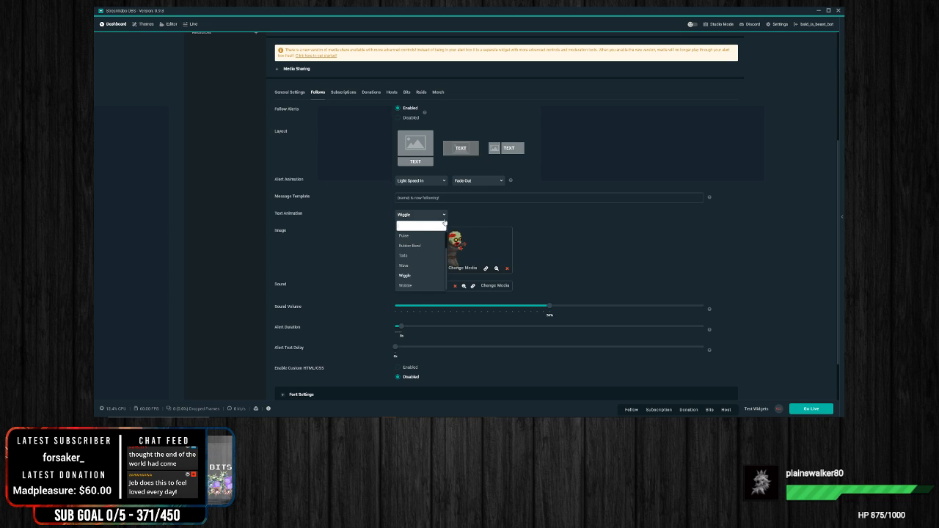
{"action": "left_click", "coordinate": [422, 247]}
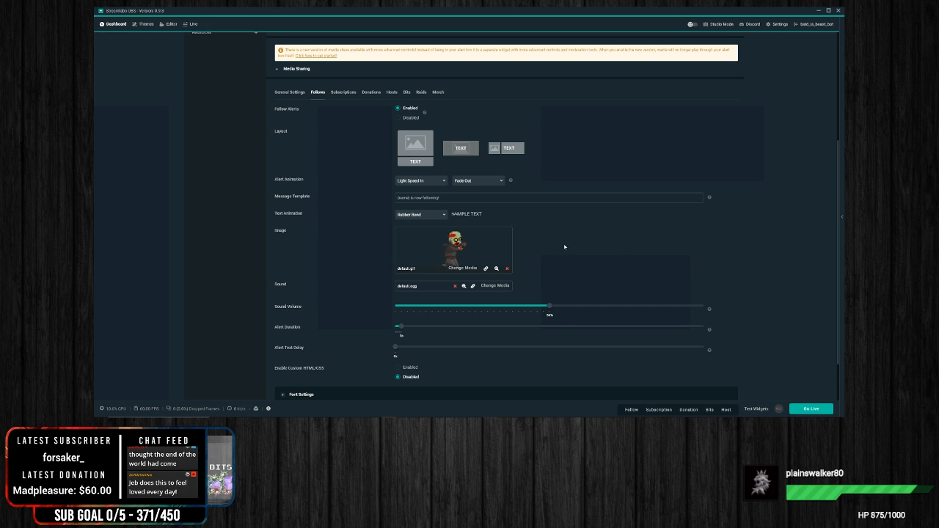
Step: Lower the follow alert's sound volume to about 20% and change its message template to "{name} is now transforming into a follower!"
{"action": "left_click_drag", "start_coordinate": [549, 306], "coordinate": [462, 308]}
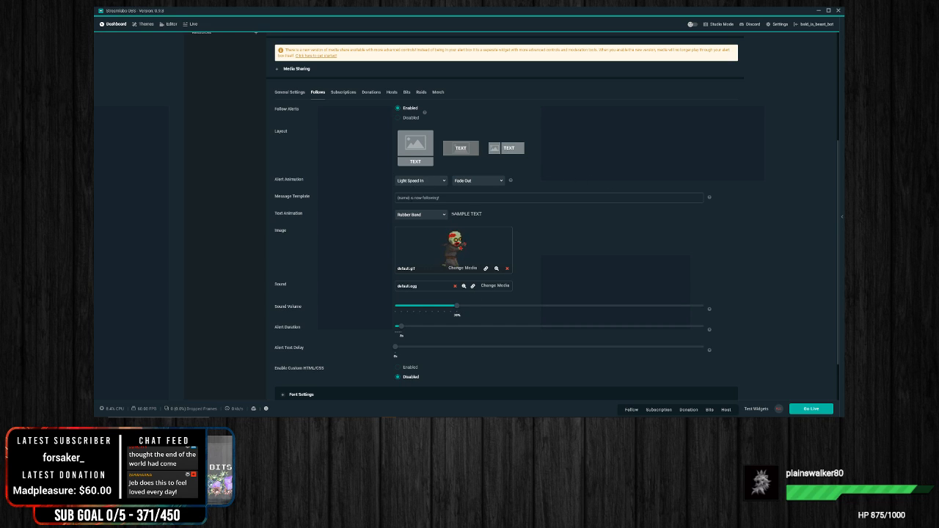
{"action": "left_click_drag", "start_coordinate": [441, 199], "coordinate": [425, 198]}
{"action": "key", "text": "BackSpace"}
{"action": "type", "text": "transforming into a"}
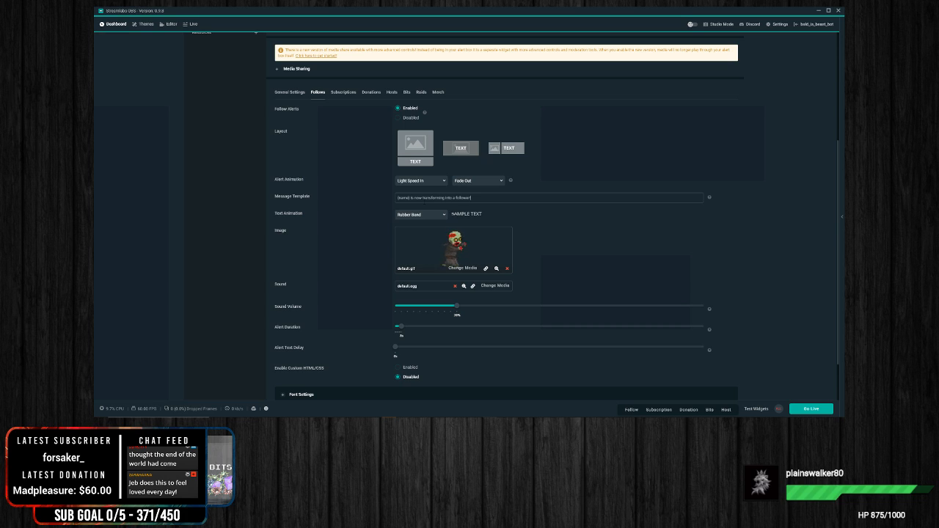
Step: Preview the Water Success and All Right! stock sounds and assign All Right! as the follow alert's image media
{"action": "left_click", "coordinate": [461, 269]}
{"action": "left_click", "coordinate": [340, 162]}
{"action": "left_click", "coordinate": [339, 194]}
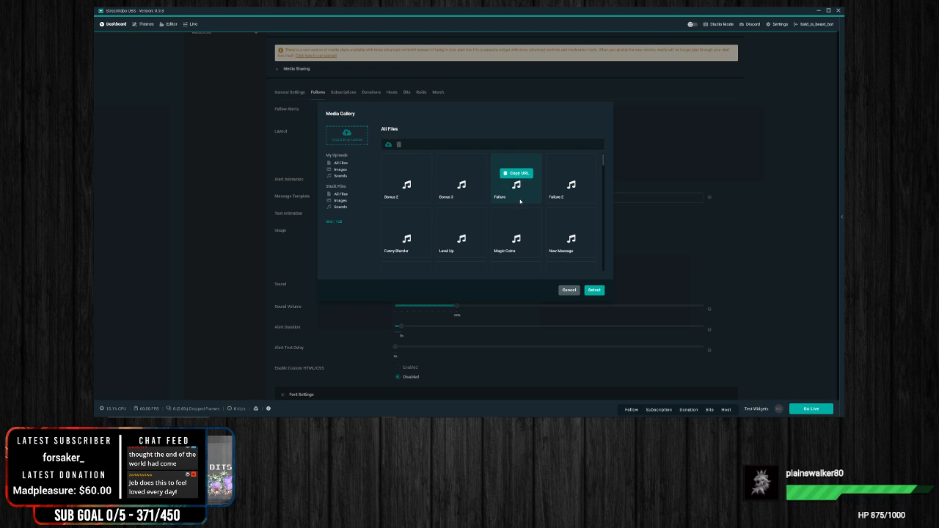
{"action": "scroll", "coordinate": [517, 200], "scroll_direction": "down", "scroll_amount": 5}
{"action": "scroll", "coordinate": [514, 202], "scroll_direction": "down", "scroll_amount": 1}
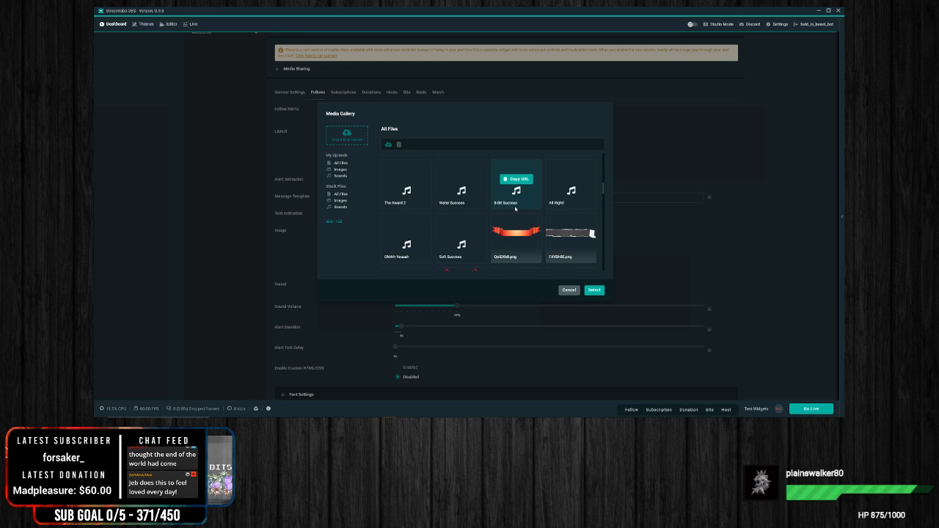
{"action": "left_click", "coordinate": [462, 192]}
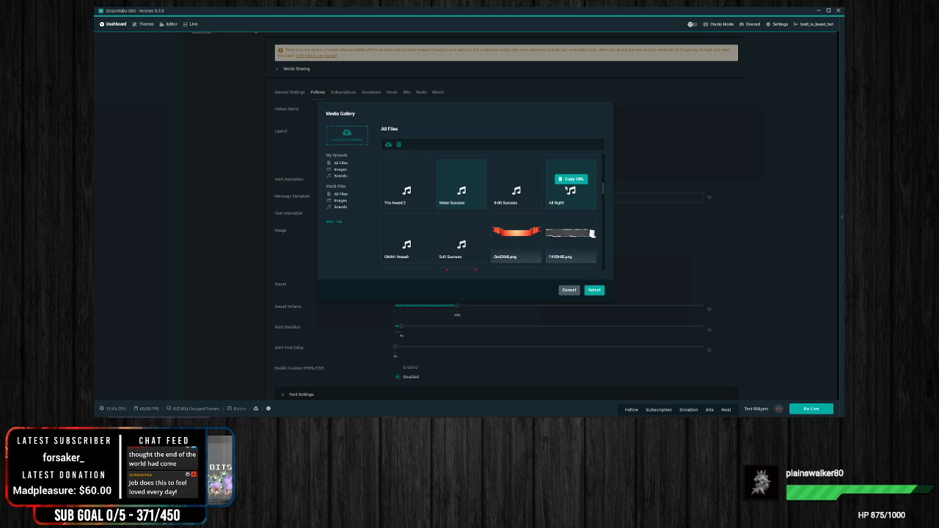
{"action": "left_click", "coordinate": [562, 196]}
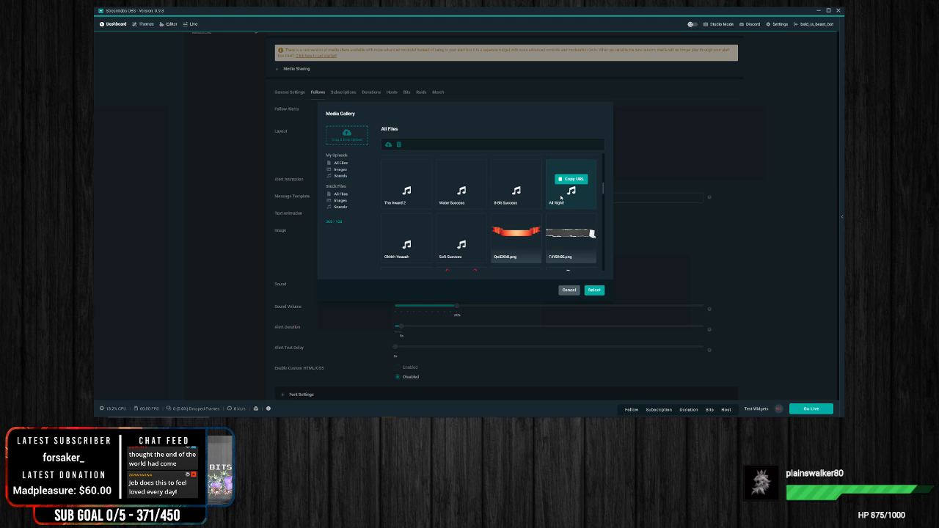
{"action": "left_click", "coordinate": [594, 289]}
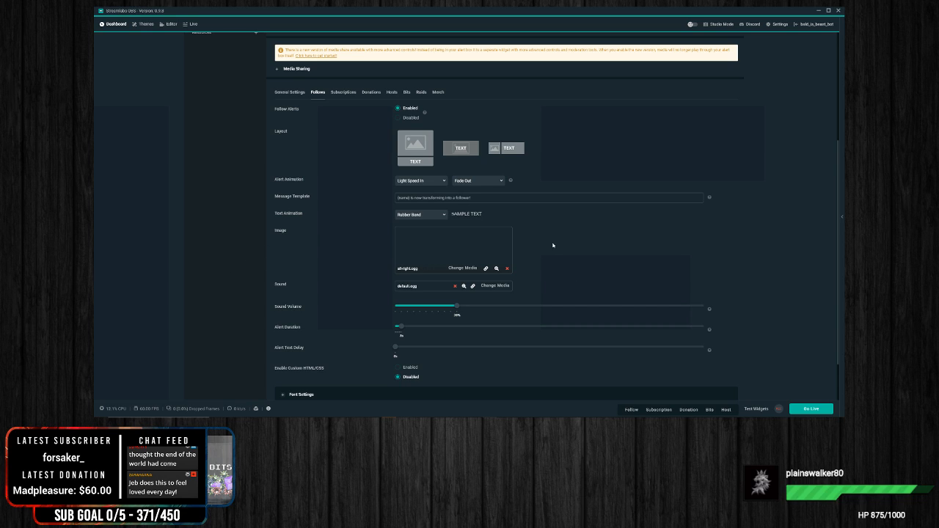
Step: Lower the Streamlabs OBS application volume in the Windows Volume Mixer and leave the mixer
{"action": "right_click", "coordinate": [794, 421]}
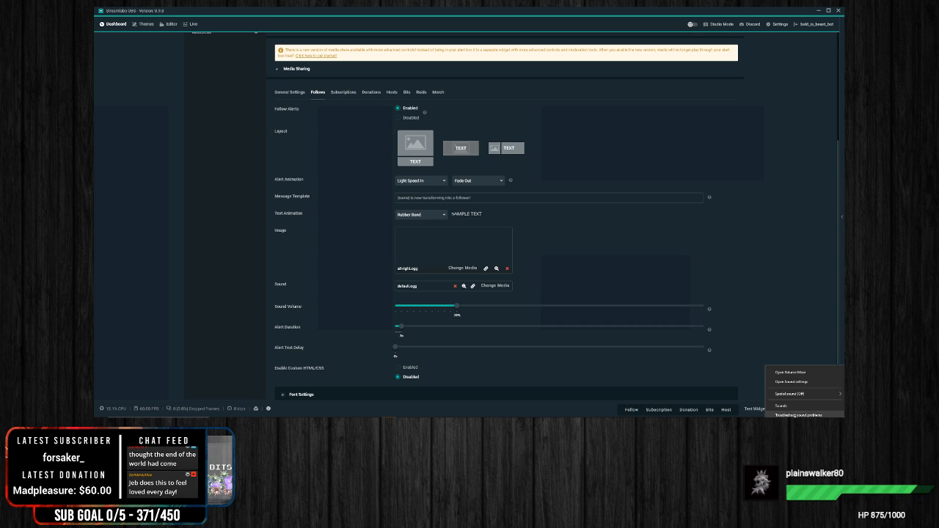
{"action": "left_click", "coordinate": [790, 373]}
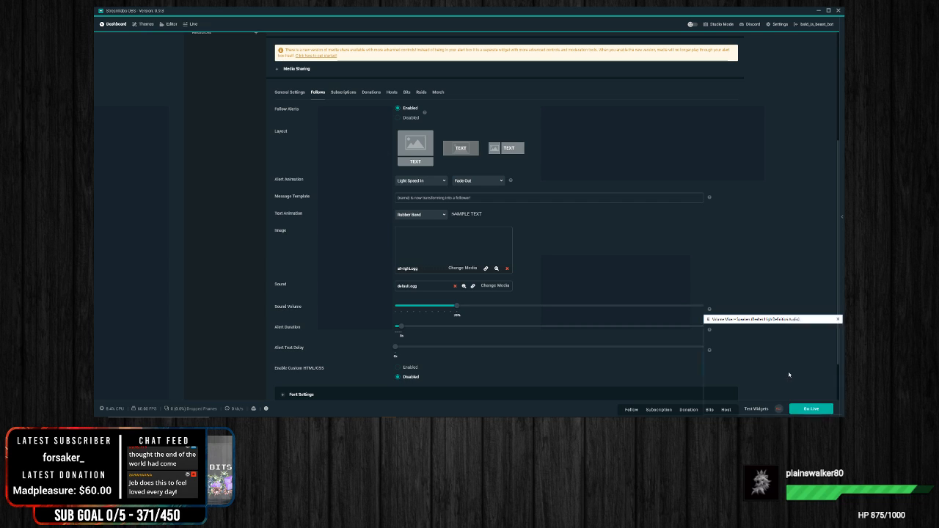
{"action": "left_click_drag", "start_coordinate": [756, 413], "coordinate": [824, 408]}
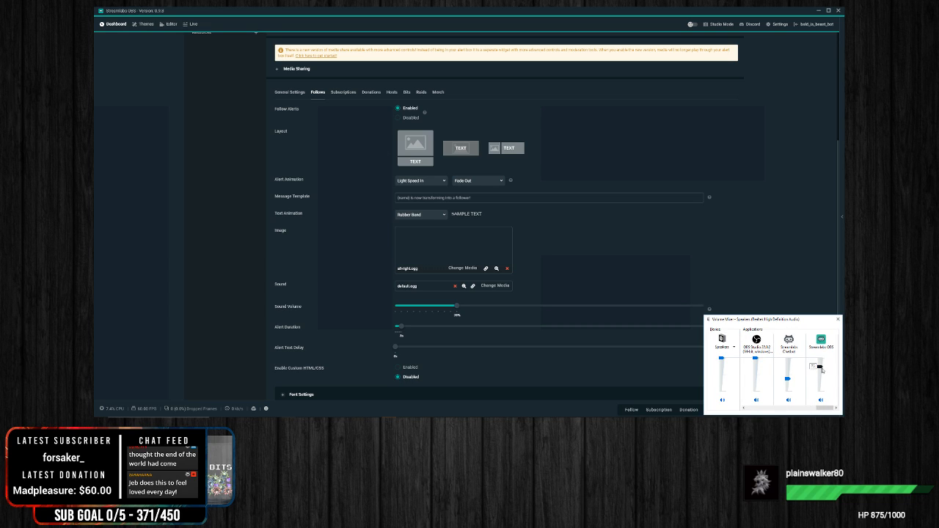
{"action": "left_click", "coordinate": [794, 239]}
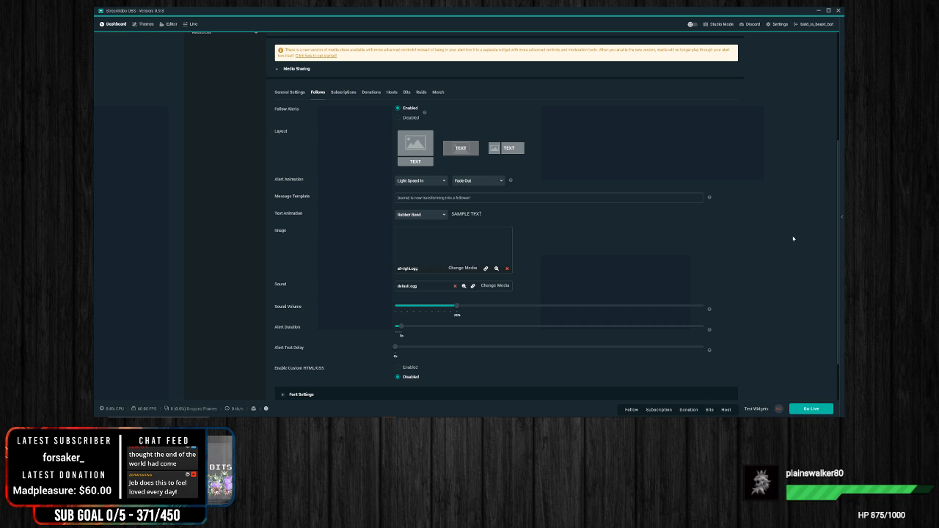
Step: Replace the follow alert's image with the stock GIF of the green-clad swordsman with a shield
{"action": "left_click", "coordinate": [462, 268]}
{"action": "scroll", "coordinate": [514, 235], "scroll_direction": "down", "scroll_amount": 5}
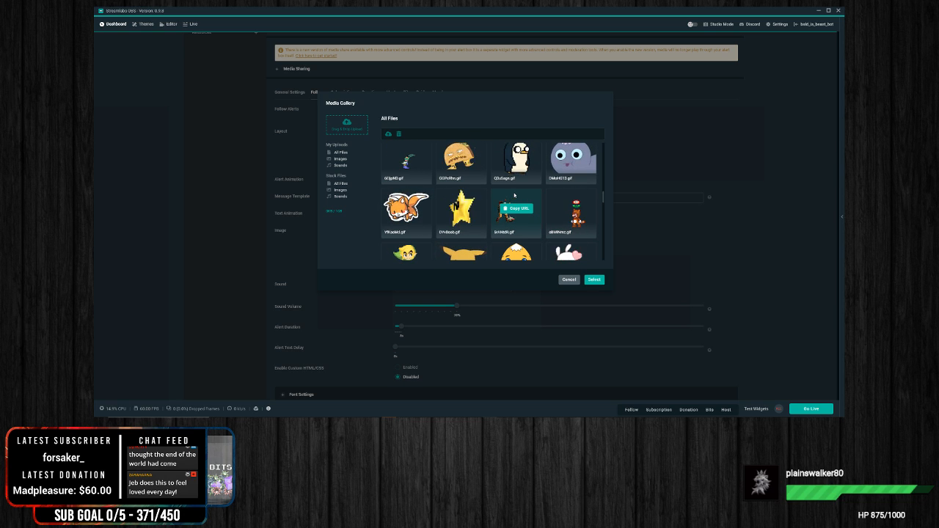
{"action": "scroll", "coordinate": [549, 194], "scroll_direction": "down", "scroll_amount": 2}
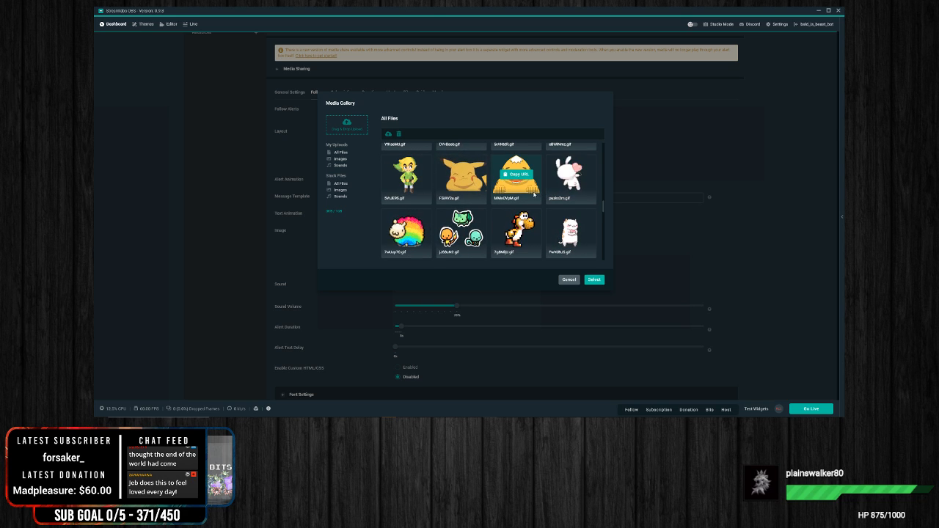
{"action": "scroll", "coordinate": [527, 205], "scroll_direction": "down", "scroll_amount": 3}
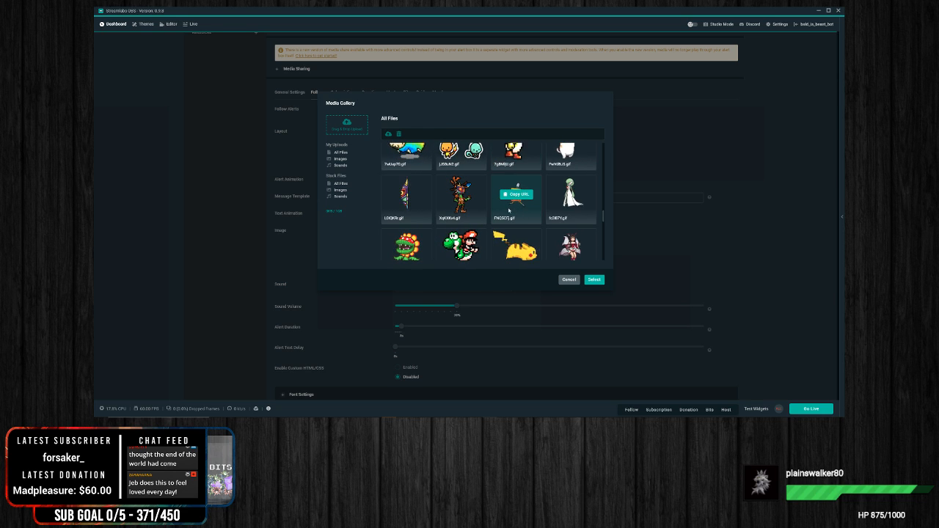
{"action": "scroll", "coordinate": [516, 211], "scroll_direction": "down", "scroll_amount": 2}
{"action": "scroll", "coordinate": [516, 213], "scroll_direction": "down", "scroll_amount": 5}
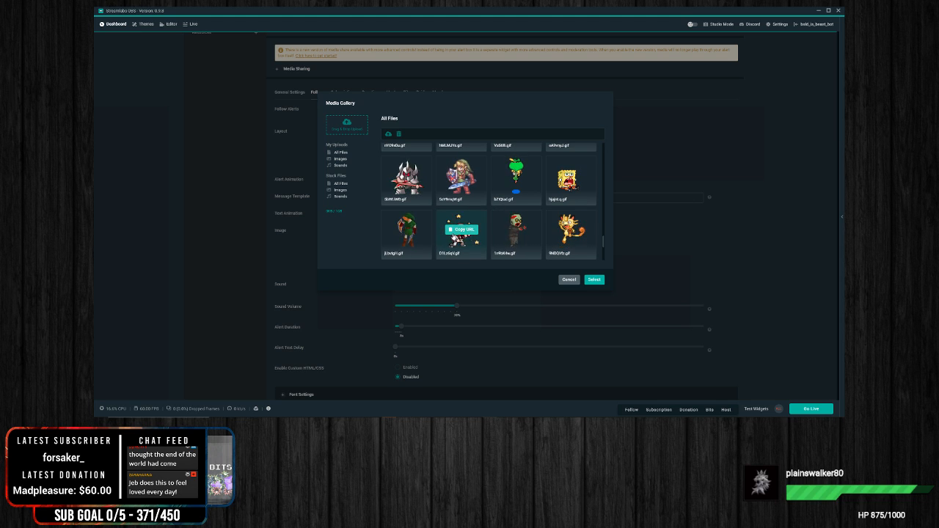
{"action": "left_click", "coordinate": [413, 245]}
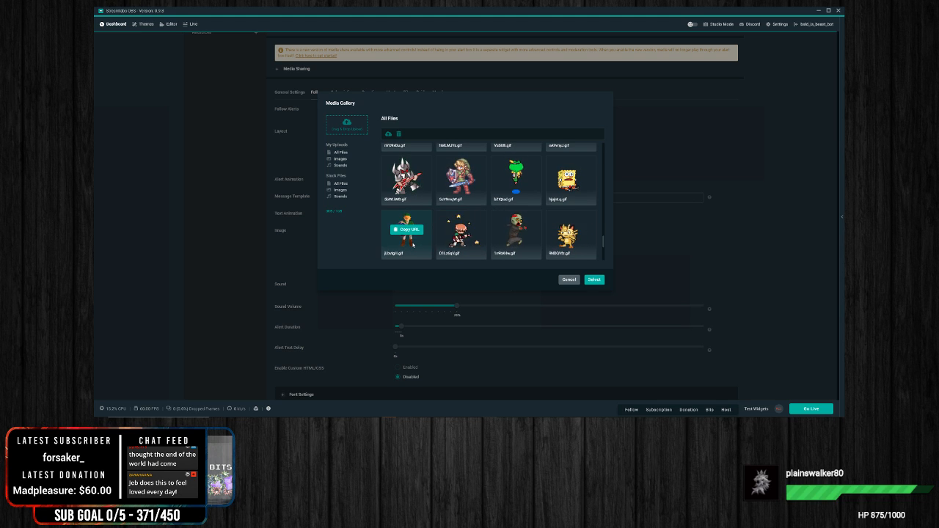
{"action": "left_click", "coordinate": [595, 279]}
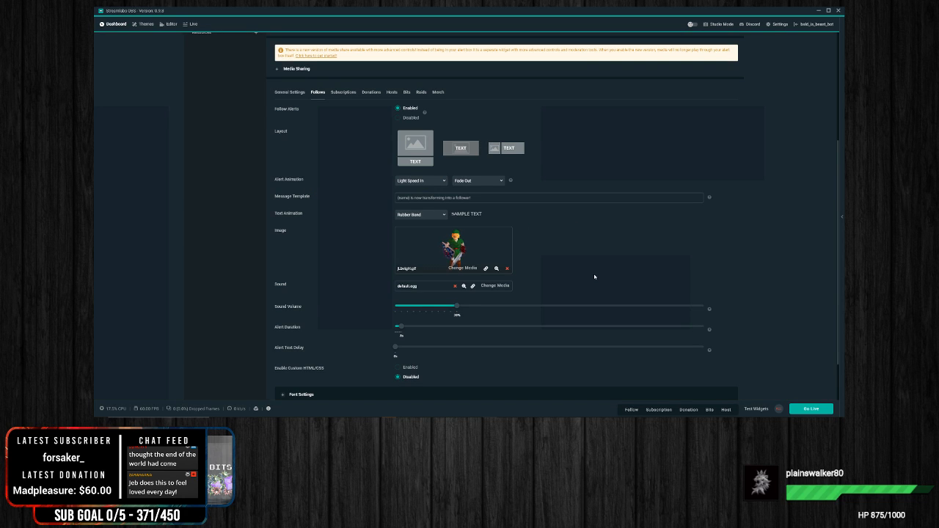
Step: Lengthen the follow alert's duration slightly and save the Alert Box settings
{"action": "scroll", "coordinate": [375, 265], "scroll_direction": "down", "scroll_amount": 2}
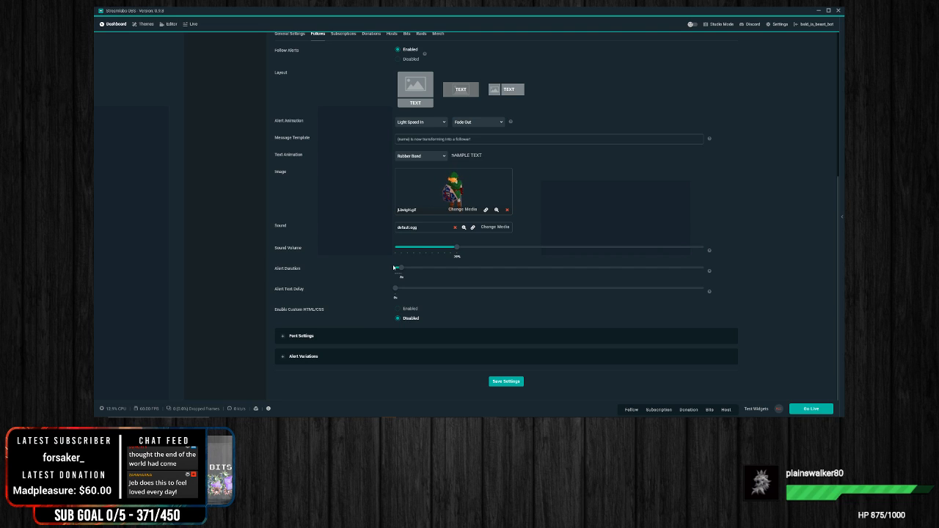
{"action": "left_click_drag", "start_coordinate": [401, 270], "coordinate": [409, 268]}
{"action": "left_click", "coordinate": [463, 209]}
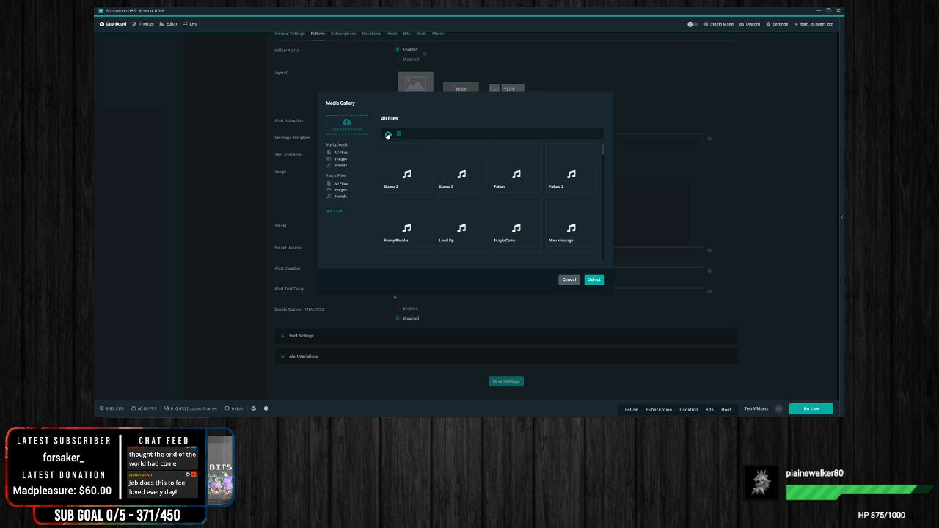
{"action": "left_click", "coordinate": [569, 280]}
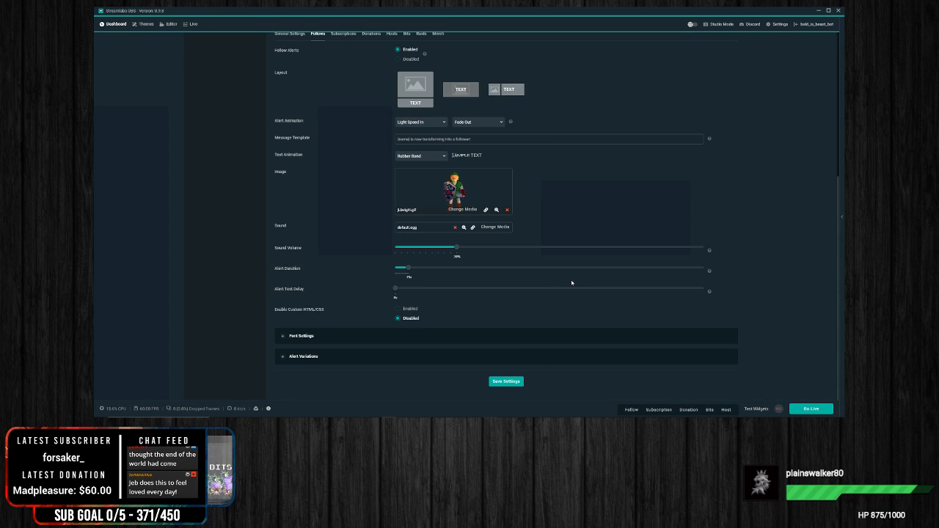
{"action": "left_click", "coordinate": [503, 383]}
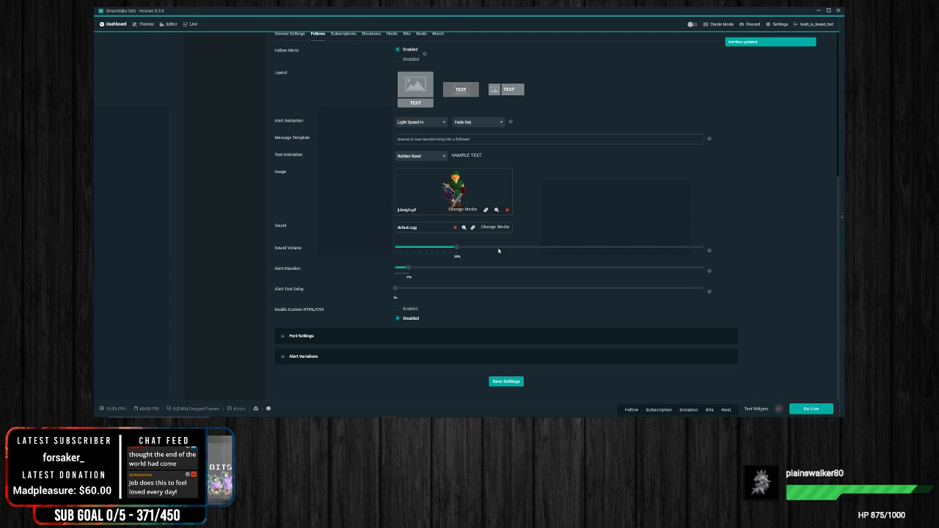
Step: Return to the scene editor and trigger a test follow alert to check the customized animation, image and message
{"action": "left_click", "coordinate": [169, 24]}
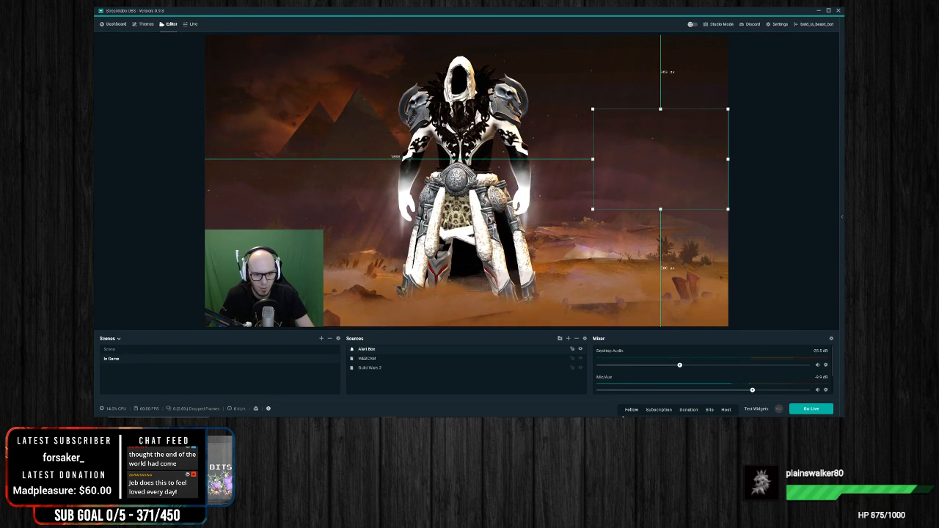
{"action": "left_click", "coordinate": [632, 410]}
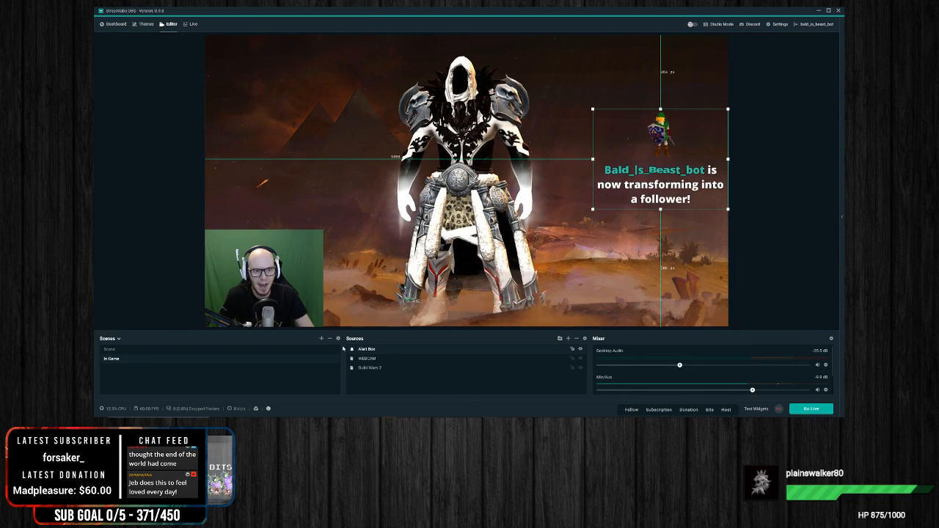
{"action": "left_click", "coordinate": [816, 178]}
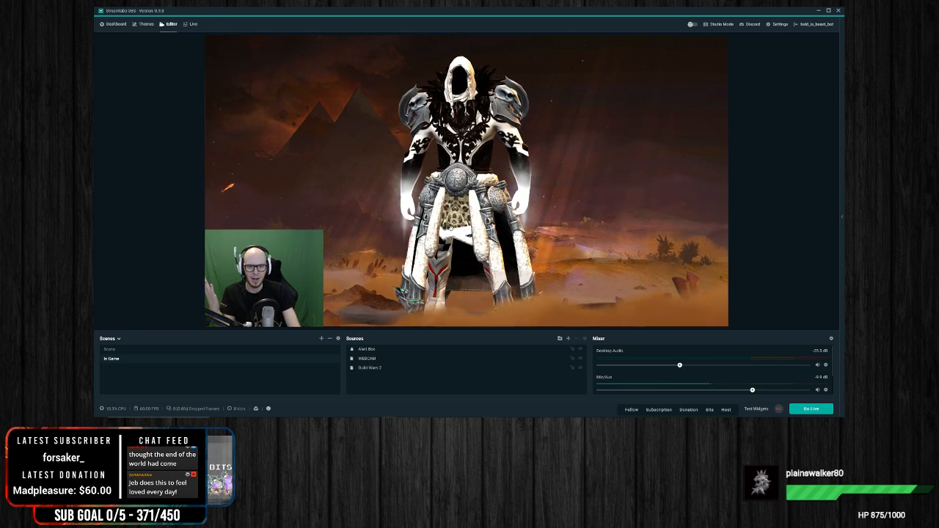
Step: Select the Guild Wars 2 capture, Alert Box and webcam on the canvas in turn to review their placement, leaving nothing selected
{"action": "left_click", "coordinate": [449, 226]}
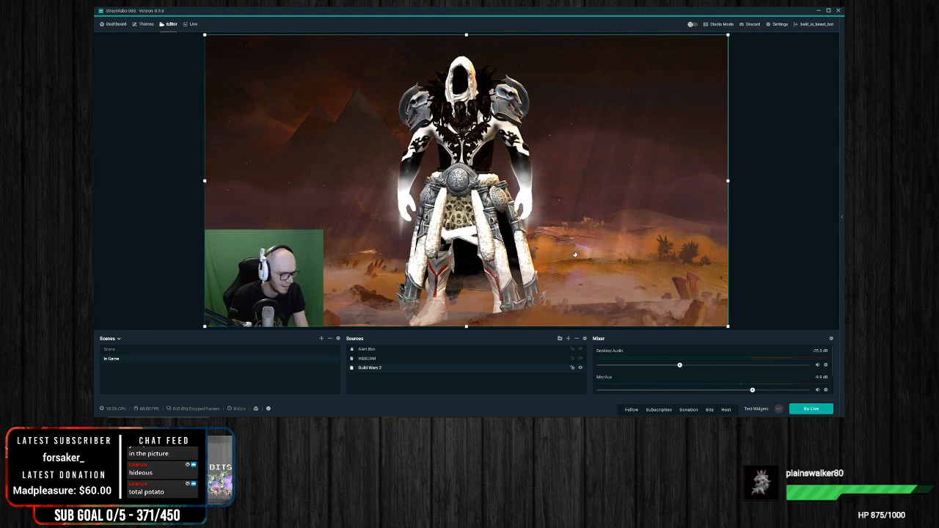
{"action": "left_click", "coordinate": [761, 289]}
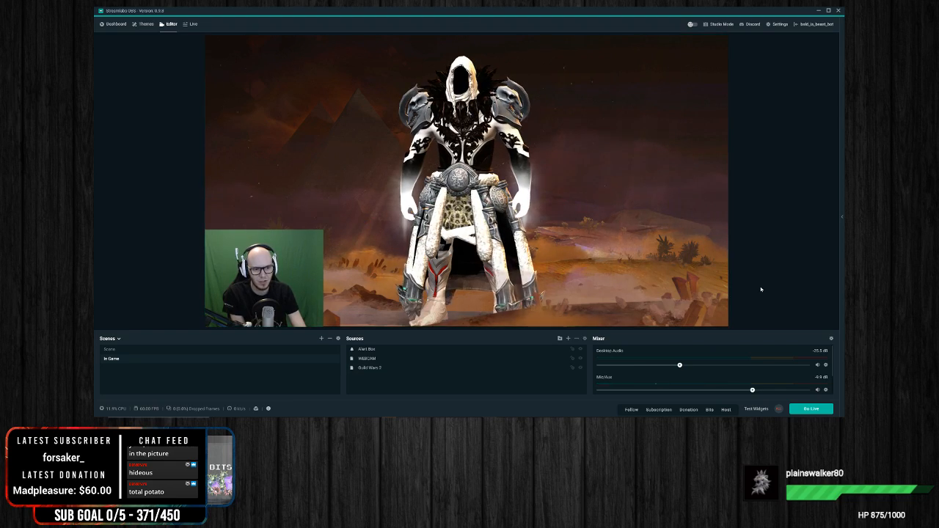
{"action": "left_click", "coordinate": [567, 278]}
{"action": "left_click", "coordinate": [657, 189]}
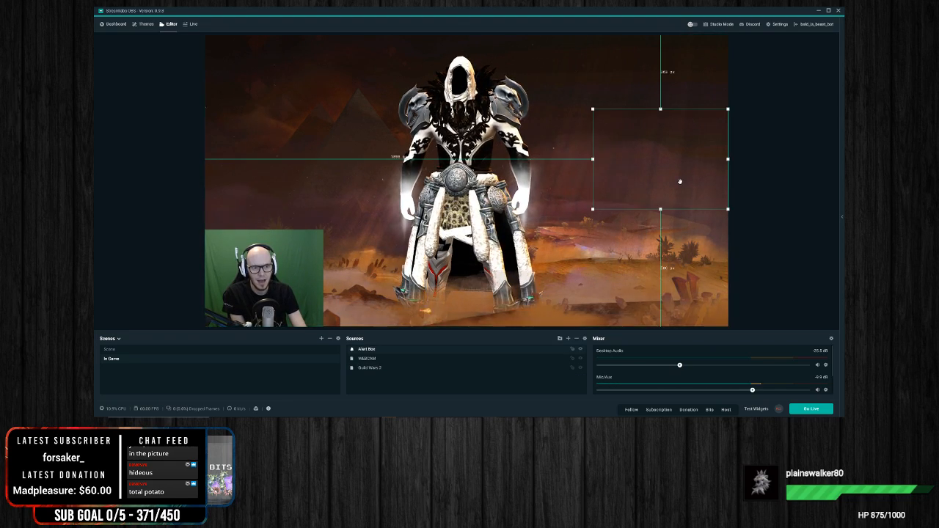
{"action": "left_click", "coordinate": [270, 281]}
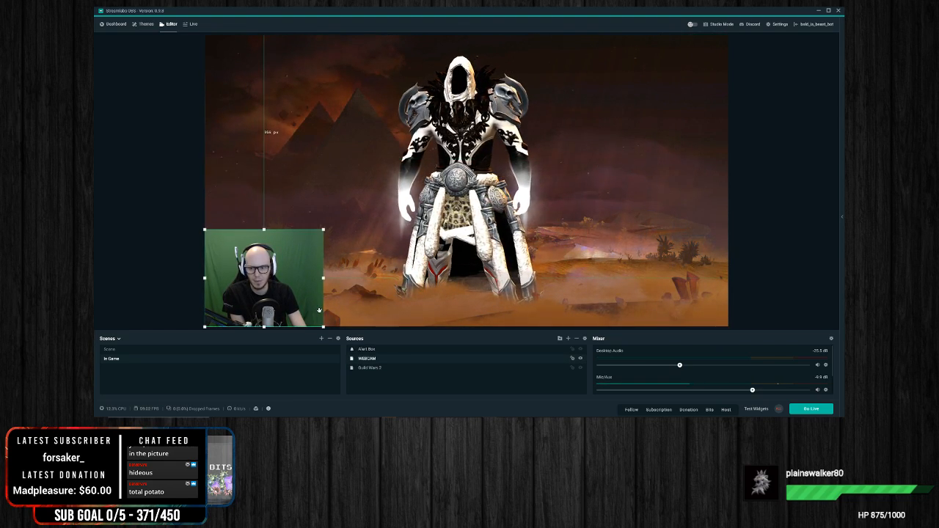
{"action": "left_click", "coordinate": [131, 279]}
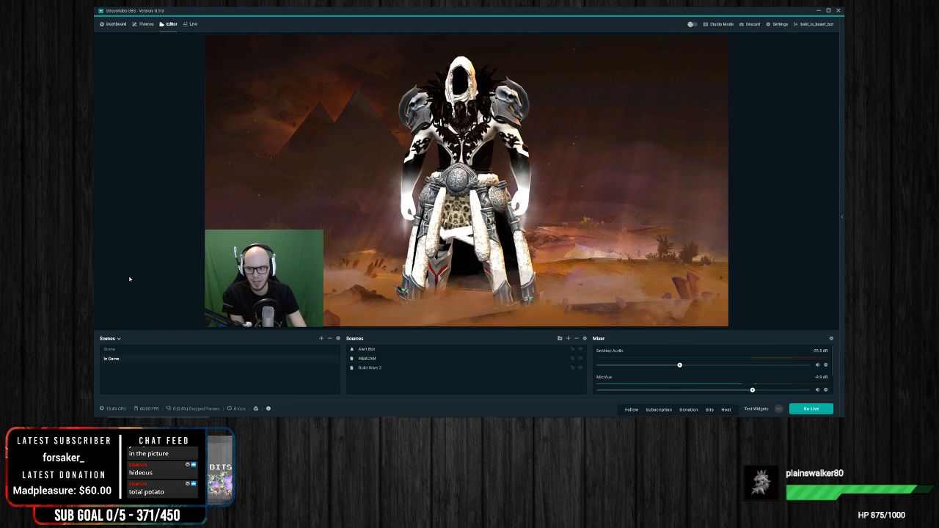
Step: Add an image source named "webcam frame" to the In Game scene
{"action": "right_click", "coordinate": [414, 384]}
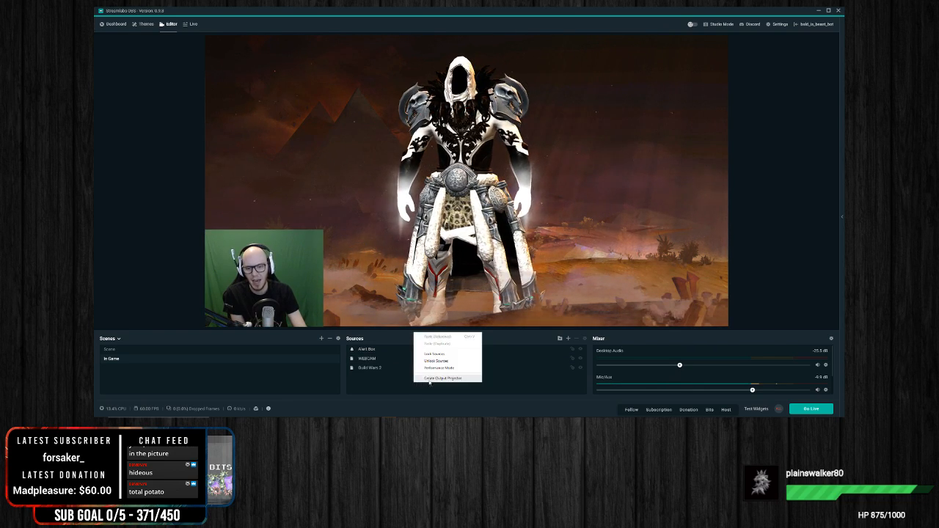
{"action": "left_click", "coordinate": [568, 338]}
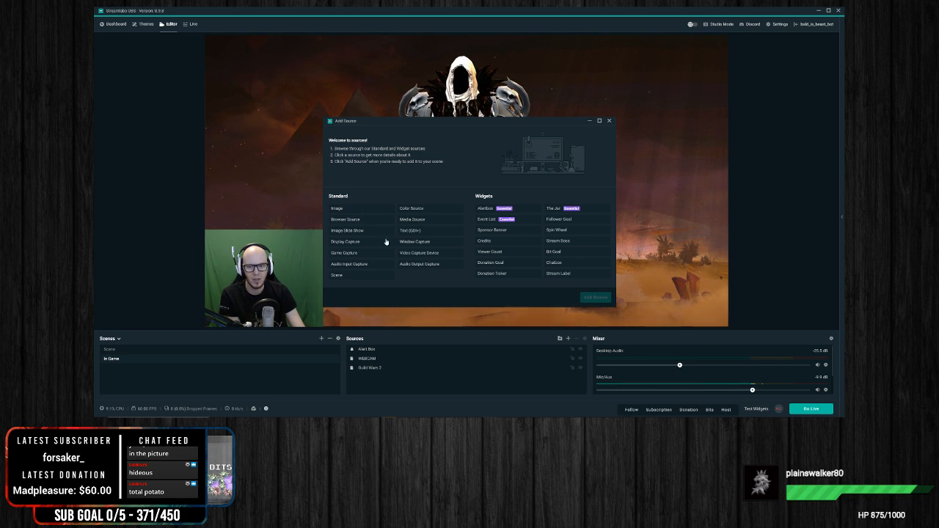
{"action": "left_click", "coordinate": [359, 210]}
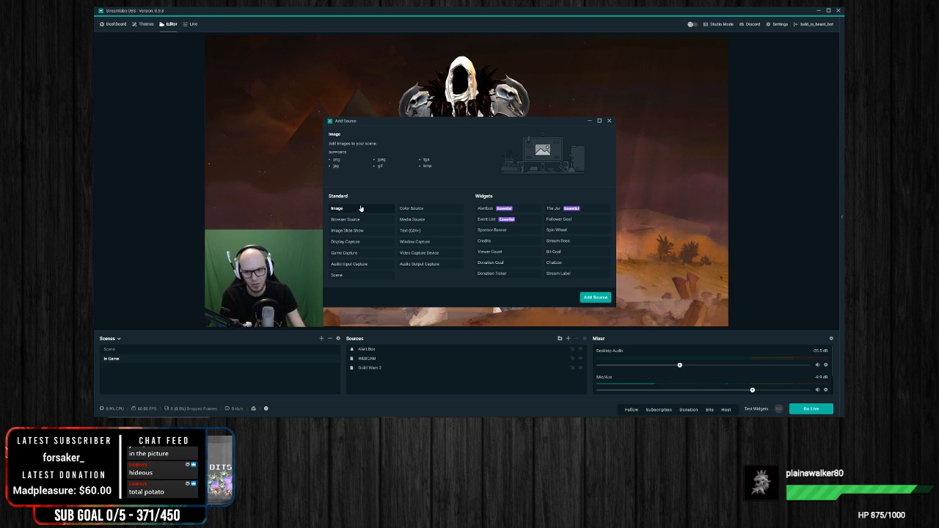
{"action": "left_click", "coordinate": [602, 300]}
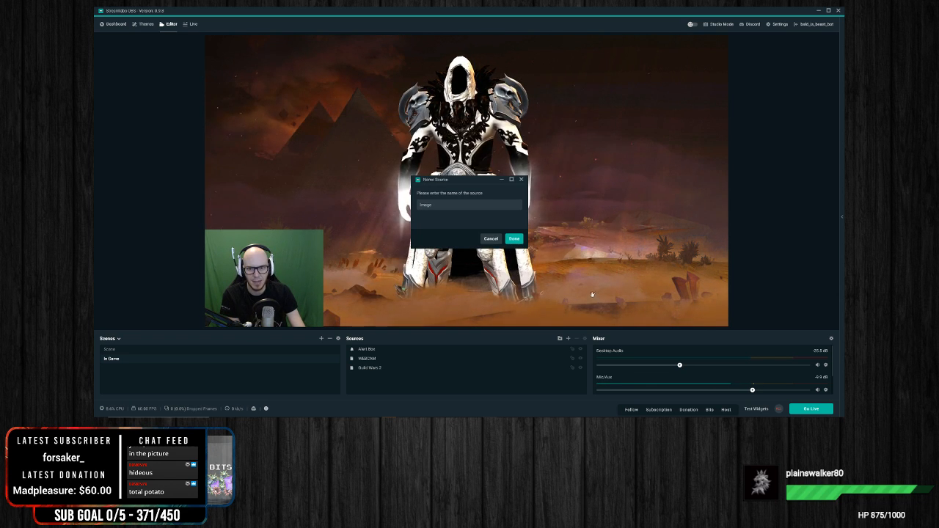
{"action": "left_click_drag", "start_coordinate": [445, 206], "coordinate": [361, 209]}
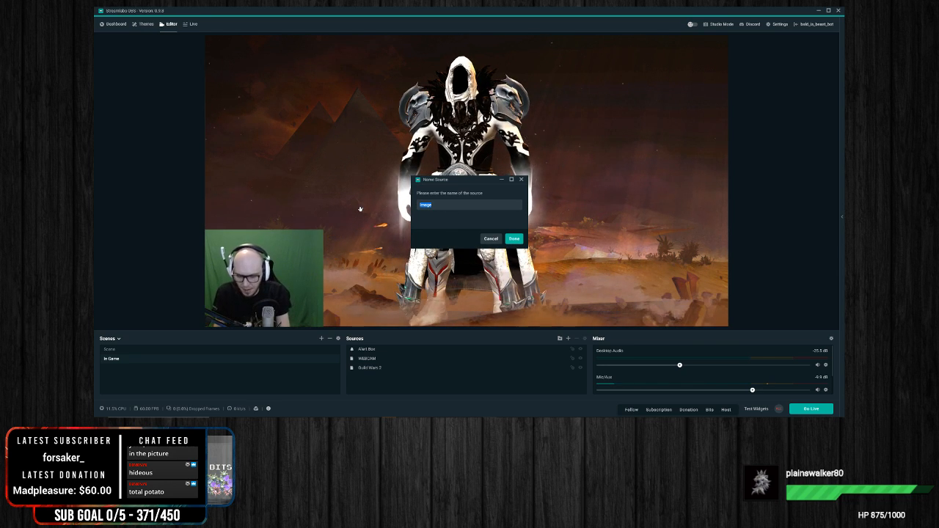
{"action": "type", "text": "webcam f"}
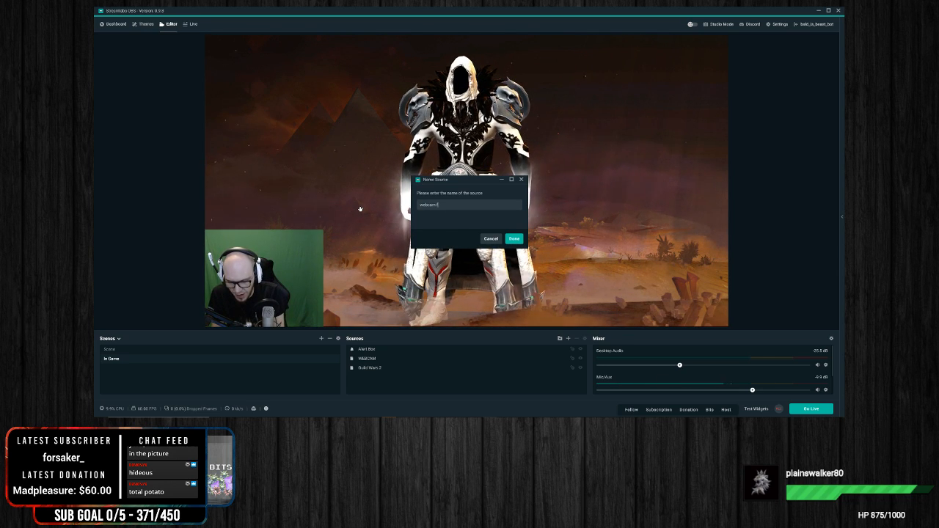
{"action": "type", "text": "rome"}
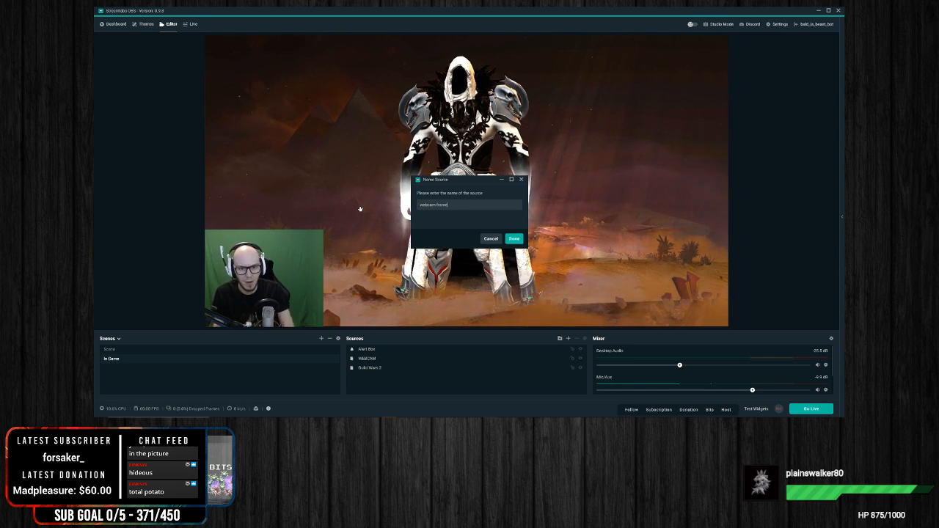
{"action": "left_click", "coordinate": [513, 238]}
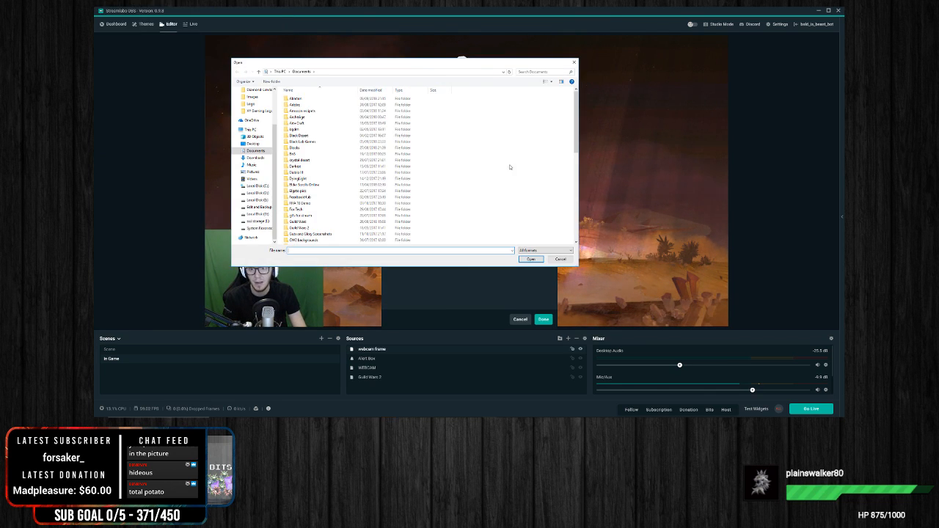
Step: Load the blue LIVE webcam border from the Diamond Limited Edition folder under Pictures, OBS Stream, New overlays, and accept the source properties
{"action": "left_click", "coordinate": [254, 171]}
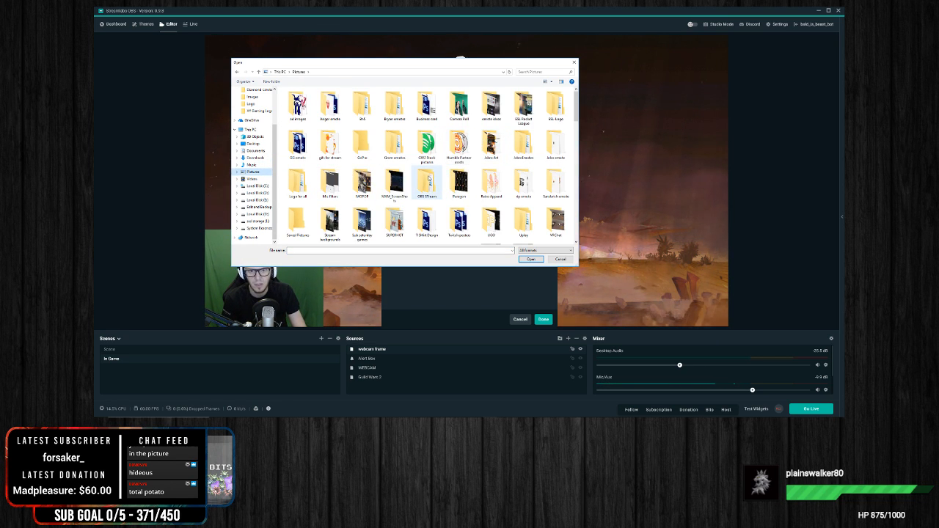
{"action": "double_click", "coordinate": [428, 179]}
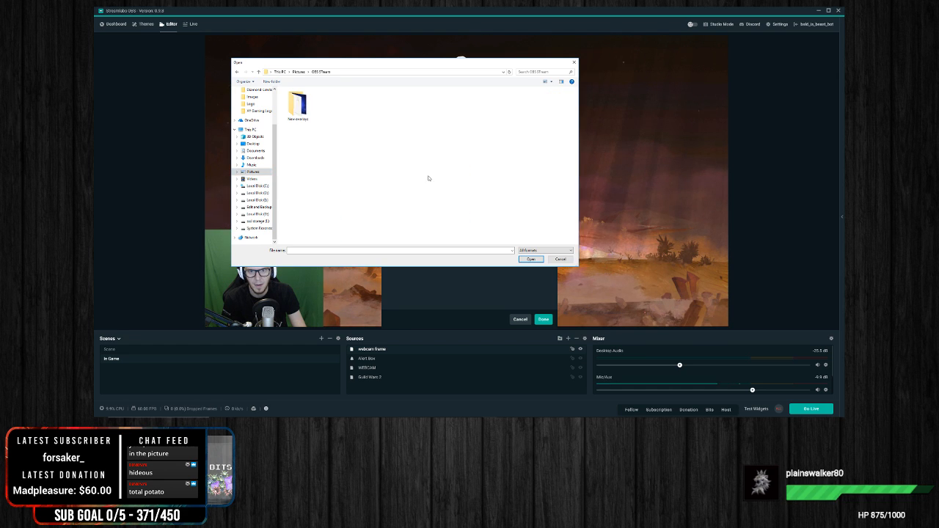
{"action": "double_click", "coordinate": [297, 104]}
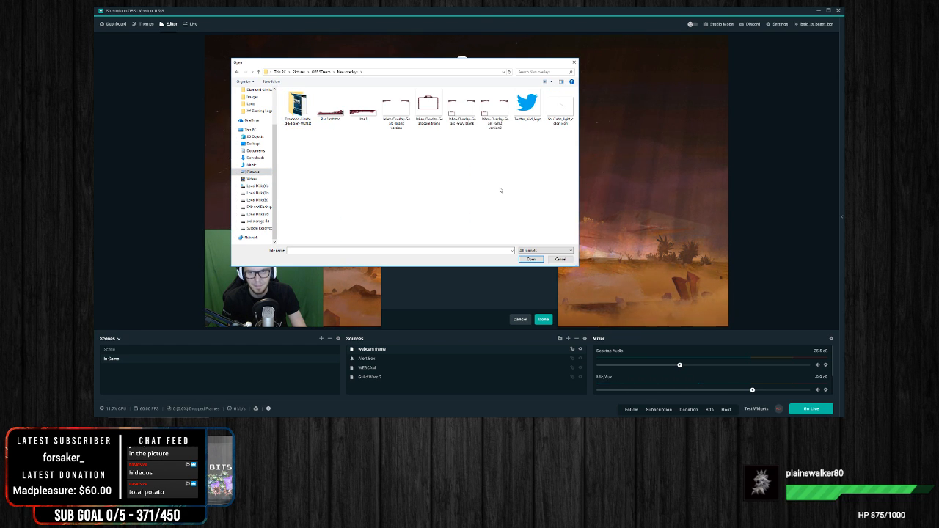
{"action": "double_click", "coordinate": [301, 123]}
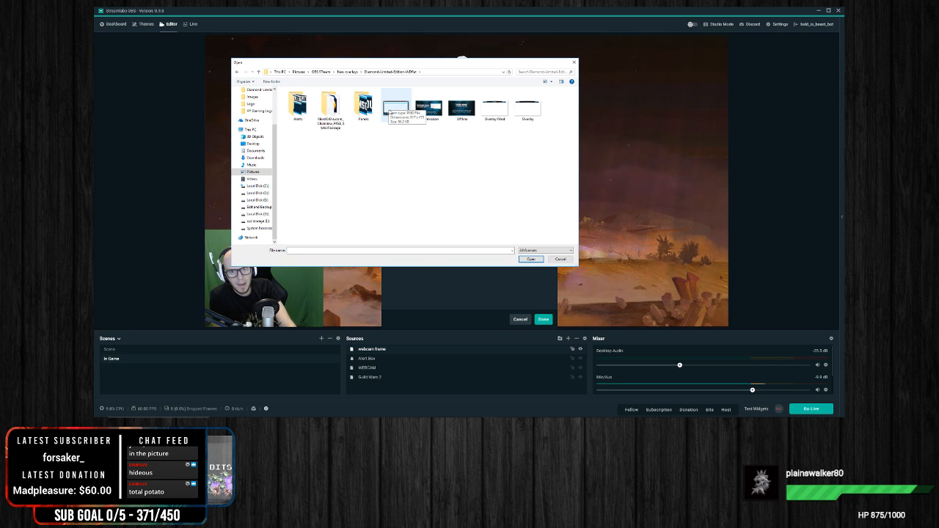
{"action": "double_click", "coordinate": [394, 108]}
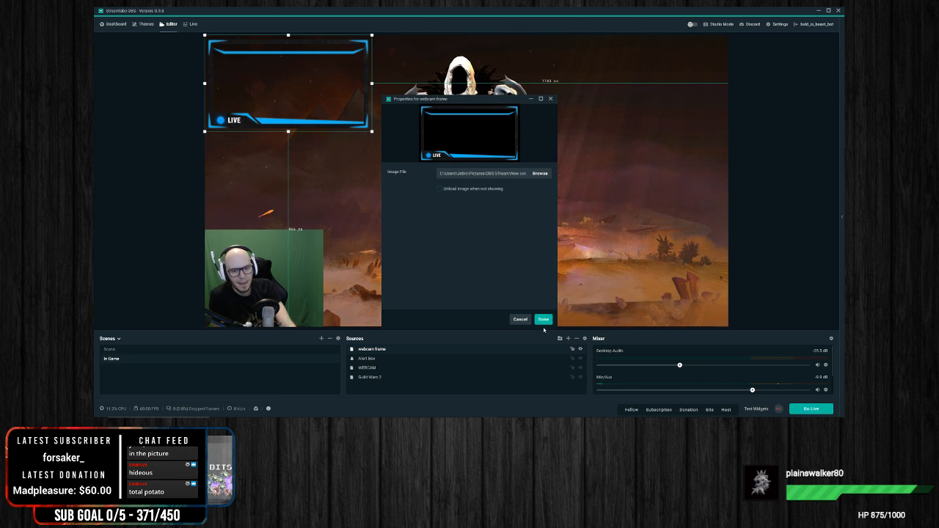
{"action": "left_click", "coordinate": [543, 320]}
Step: Move the webcam frame over the webcam in the canvas's lower-left corner and scale it to slightly wider than the webcam
{"action": "left_click_drag", "start_coordinate": [308, 114], "coordinate": [306, 312]}
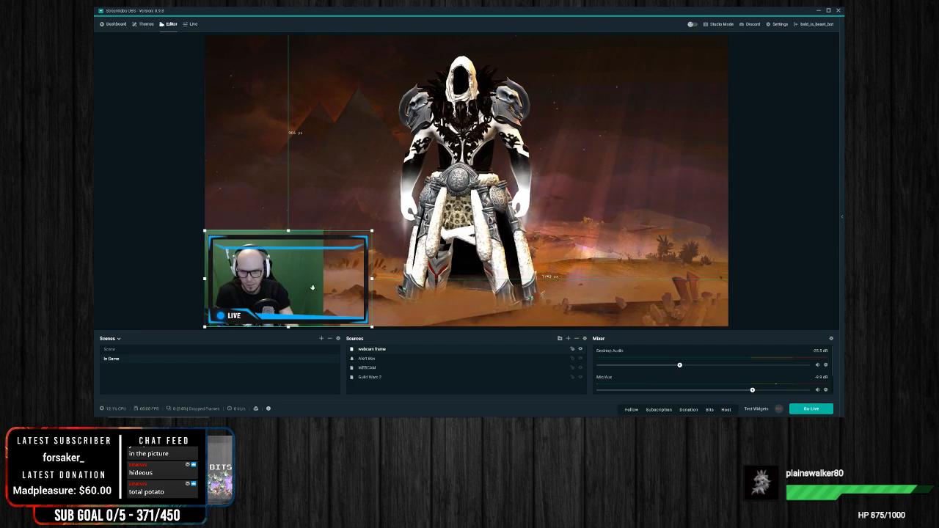
{"action": "left_click_drag", "start_coordinate": [373, 232], "coordinate": [393, 218]}
{"action": "left_click_drag", "start_coordinate": [319, 261], "coordinate": [318, 262]}
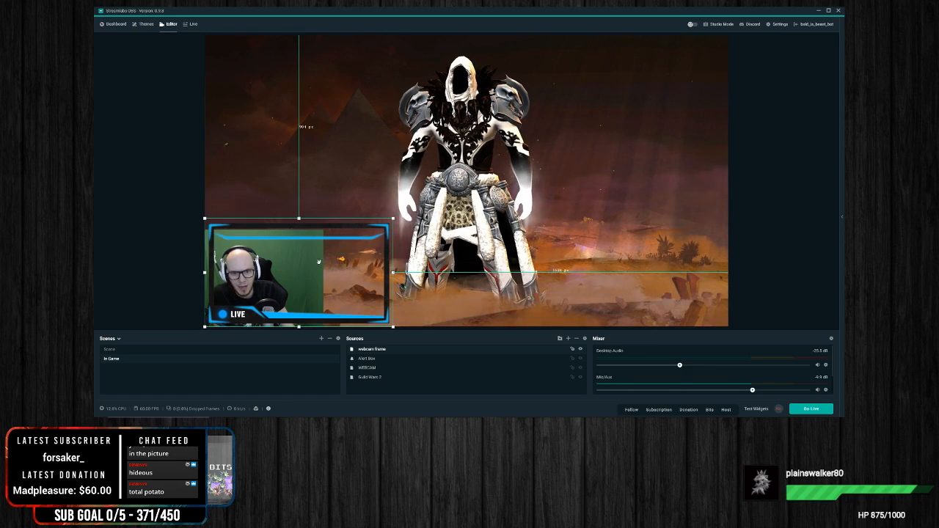
{"action": "left_click_drag", "start_coordinate": [393, 220], "coordinate": [343, 253]}
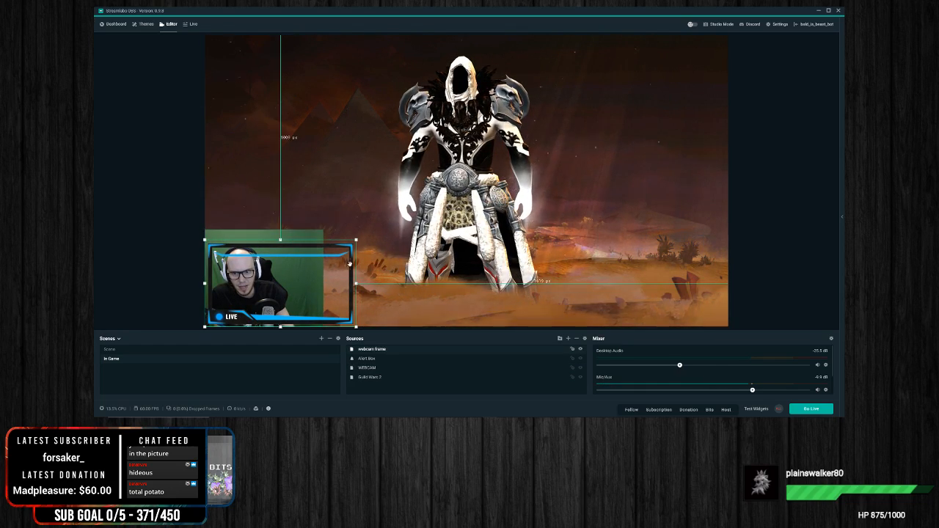
{"action": "left_click_drag", "start_coordinate": [356, 239], "coordinate": [341, 249]}
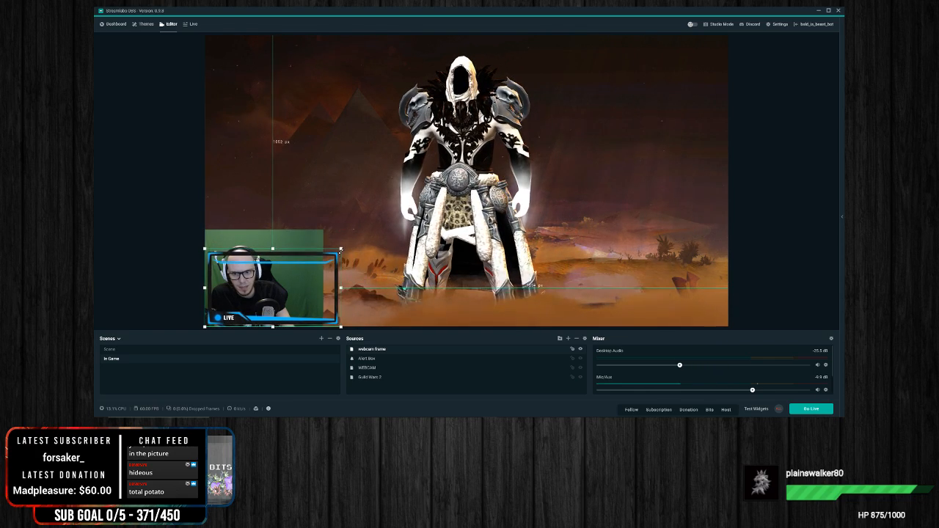
Step: Shift the webcam into line with the frame and uncrop both its sides to widen the picture
{"action": "left_click", "coordinate": [320, 248]}
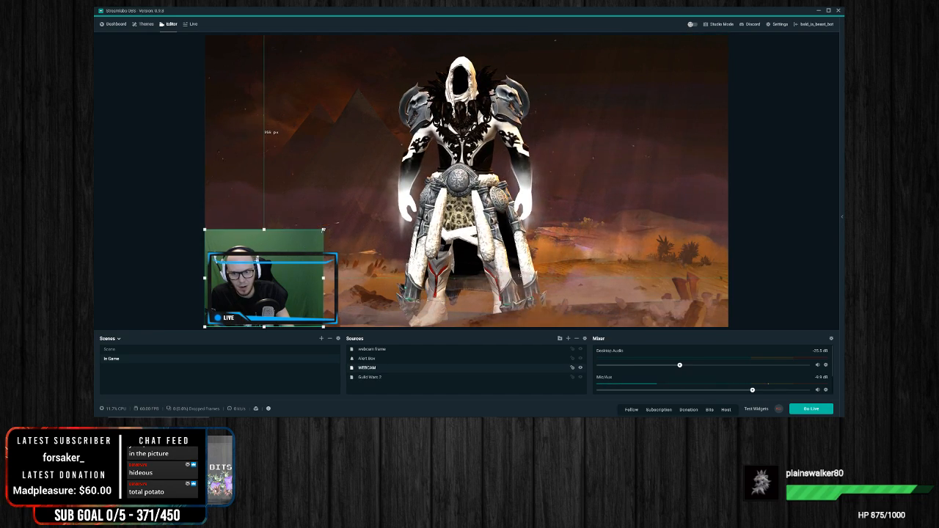
{"action": "left_click", "coordinate": [337, 283]}
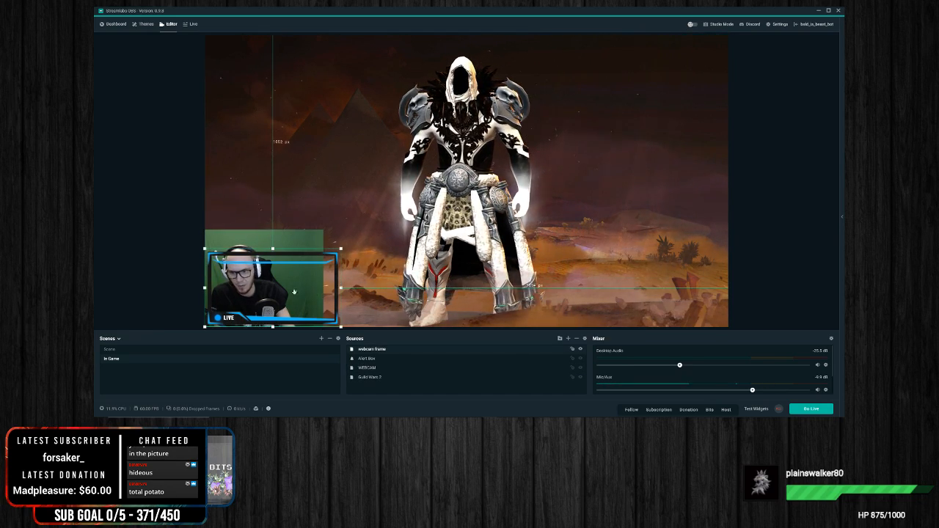
{"action": "left_click", "coordinate": [298, 240]}
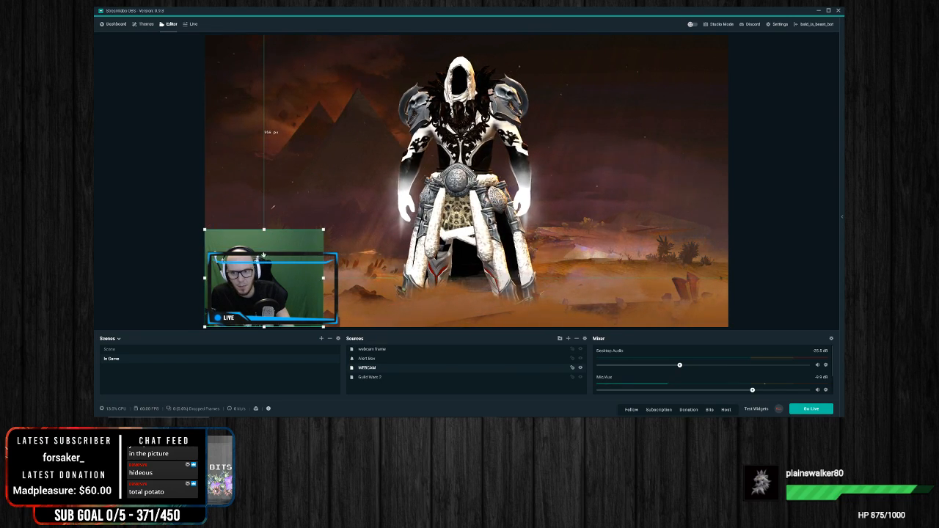
{"action": "mouse_move", "coordinate": [265, 248]}
{"action": "left_mouse_down"}
{"action": "mouse_move", "coordinate": [273, 253]}
{"action": "mouse_move", "coordinate": [277, 236]}
{"action": "left_mouse_up"}
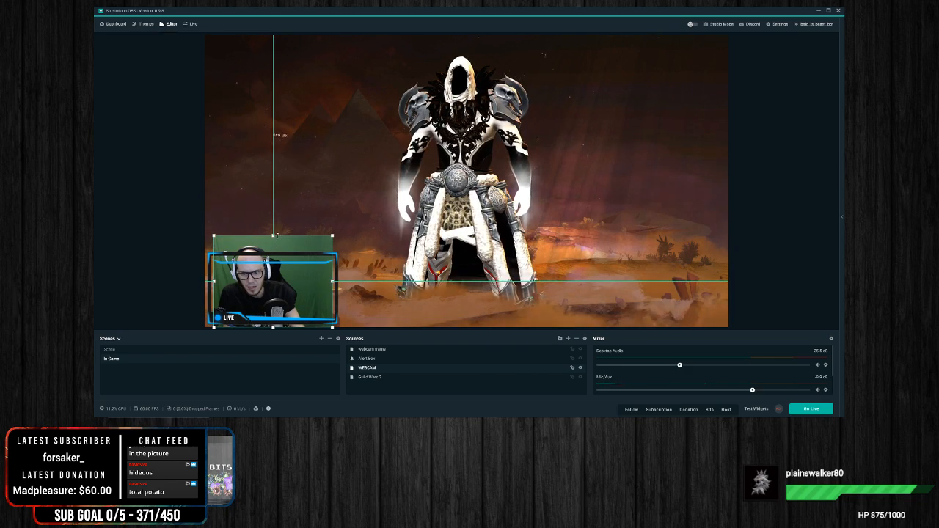
{"action": "left_click_drag", "start_coordinate": [334, 281], "coordinate": [353, 282]}
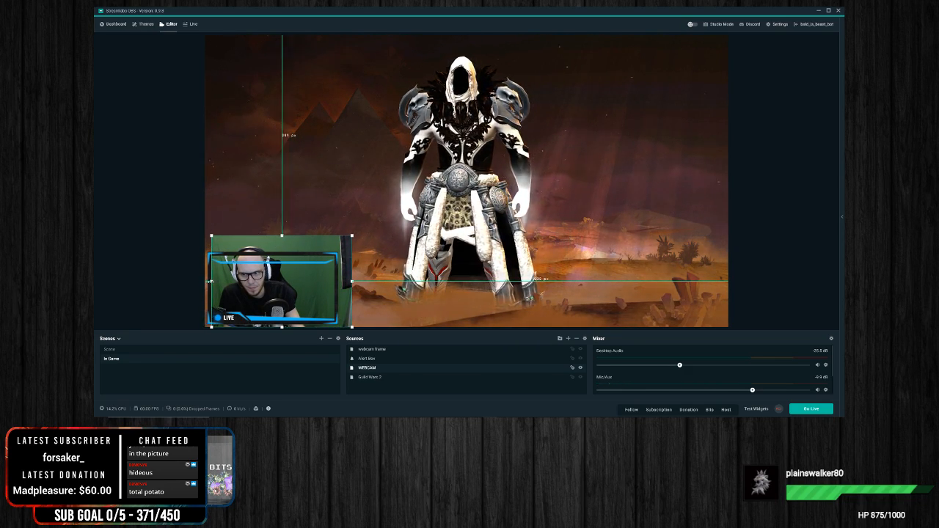
{"action": "left_click_drag", "start_coordinate": [212, 281], "coordinate": [194, 281]}
Step: Scale the webcam down to the frame's width and nudge it into place inside the border
{"action": "left_click_drag", "start_coordinate": [294, 259], "coordinate": [316, 248]}
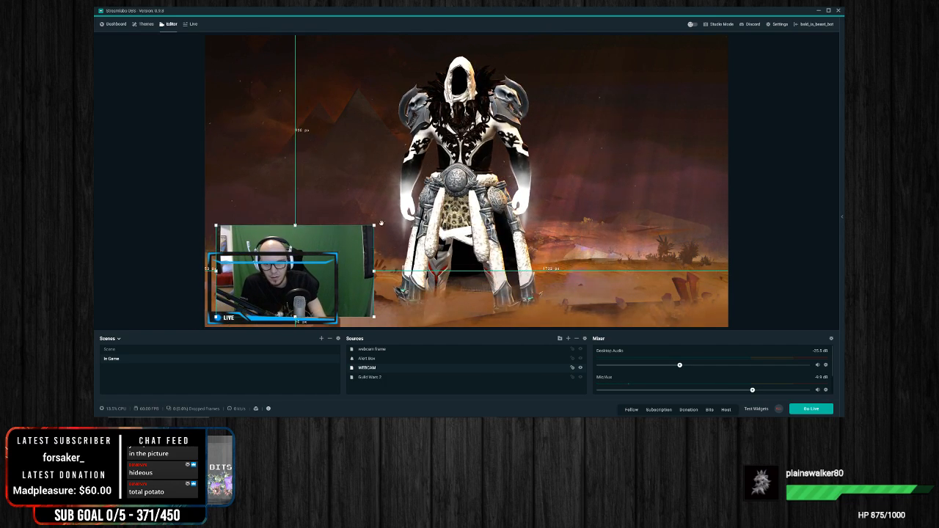
{"action": "left_click_drag", "start_coordinate": [375, 225], "coordinate": [303, 274]}
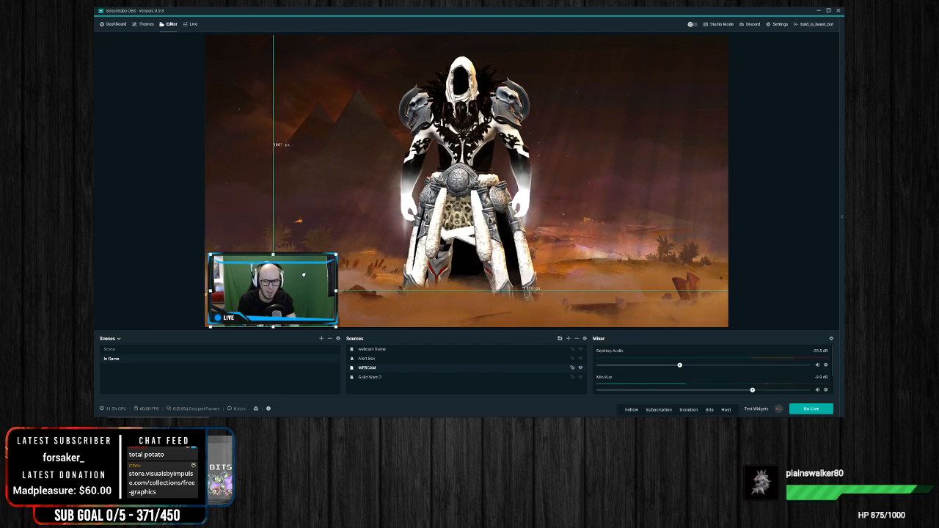
{"action": "left_click_drag", "start_coordinate": [304, 273], "coordinate": [304, 272]}
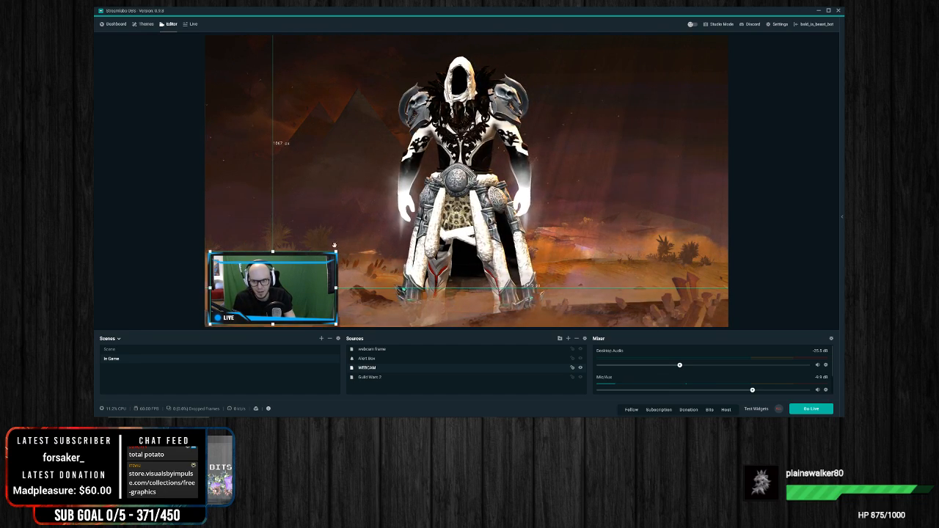
Step: Trim the webcam's top and bottom edges so they stay within the frame, leaving nothing selected on the canvas
{"action": "left_click", "coordinate": [291, 273]}
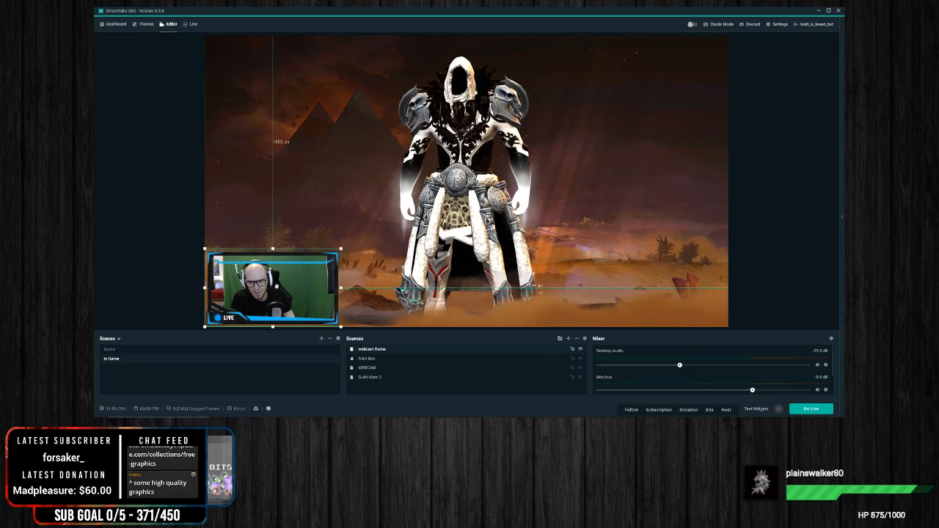
{"action": "left_click", "coordinate": [238, 248]}
{"action": "left_click_drag", "start_coordinate": [239, 247], "coordinate": [234, 253]}
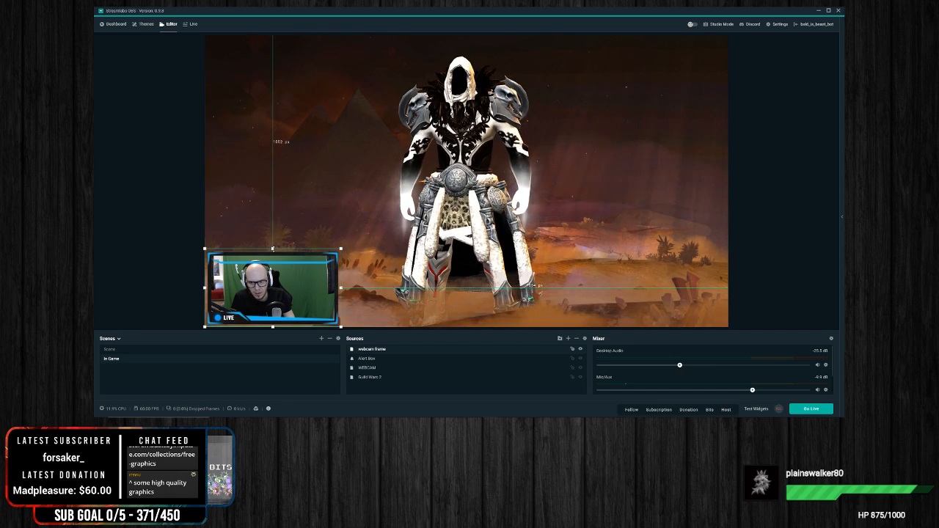
{"action": "left_click", "coordinate": [369, 368]}
{"action": "left_click_drag", "start_coordinate": [274, 252], "coordinate": [273, 255]}
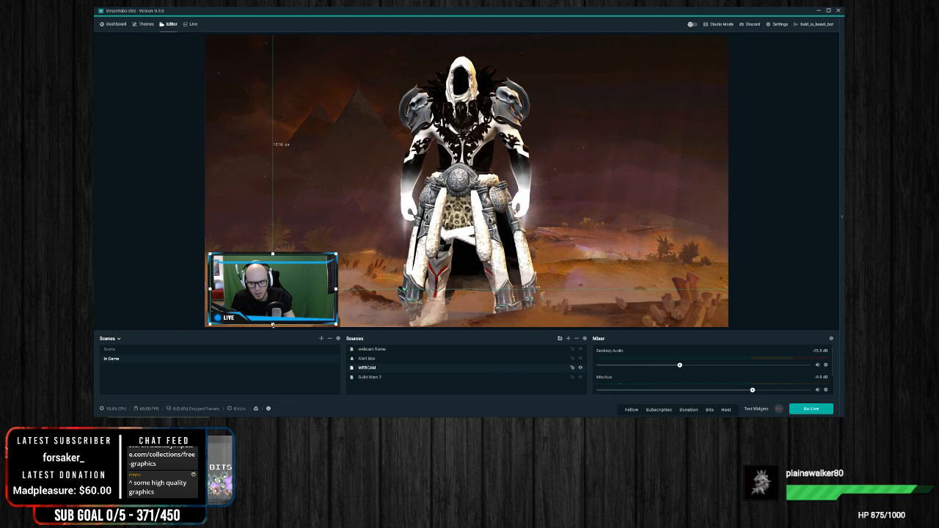
{"action": "left_click_drag", "start_coordinate": [273, 325], "coordinate": [273, 323]}
{"action": "left_click", "coordinate": [402, 313]}
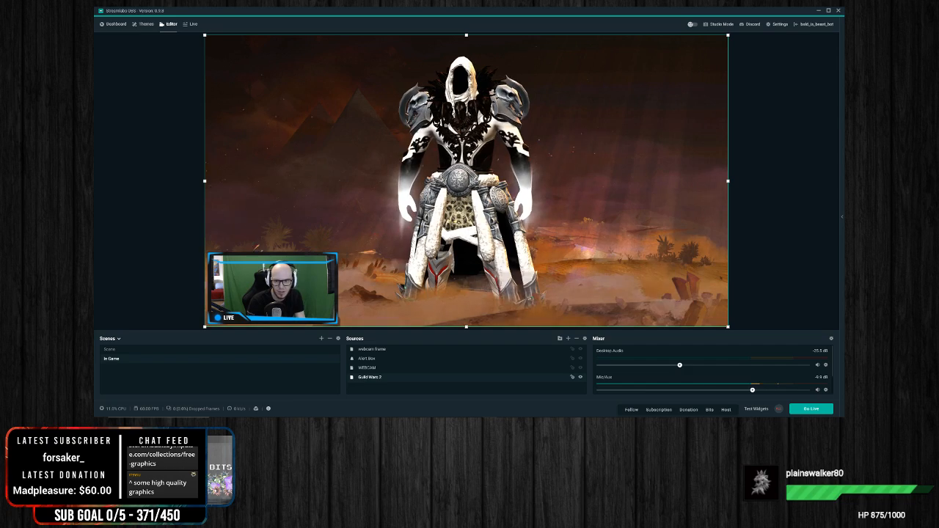
{"action": "left_click", "coordinate": [806, 248]}
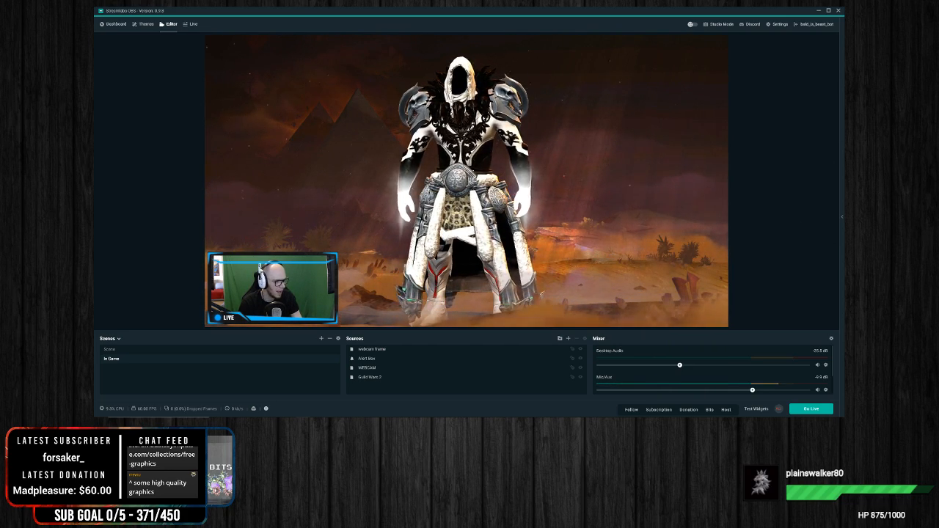
Step: Add a new image source to the In Game scene using the filled overlay graphic from the Diamond Limited Edition folder
{"action": "right_click", "coordinate": [389, 388]}
{"action": "left_click", "coordinate": [567, 338]}
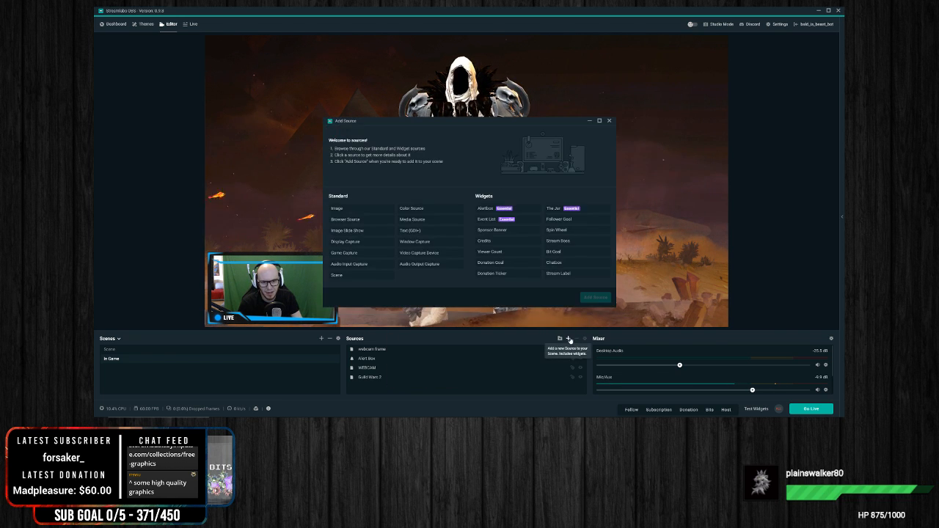
{"action": "left_click", "coordinate": [337, 208]}
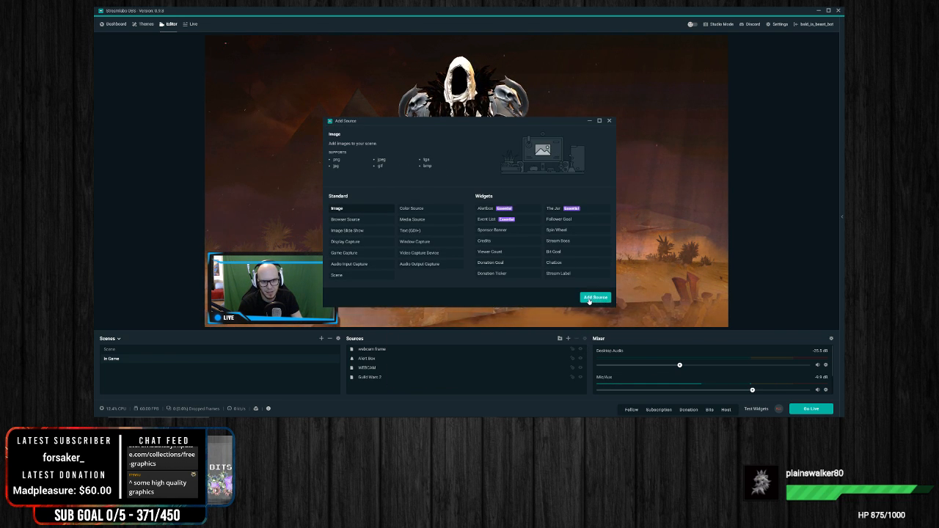
{"action": "left_click", "coordinate": [595, 298]}
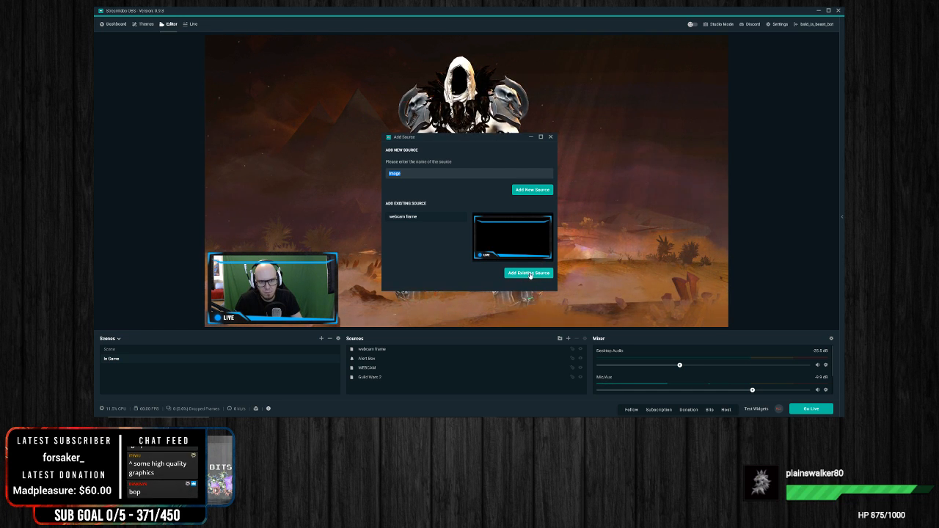
{"action": "left_click", "coordinate": [530, 190]}
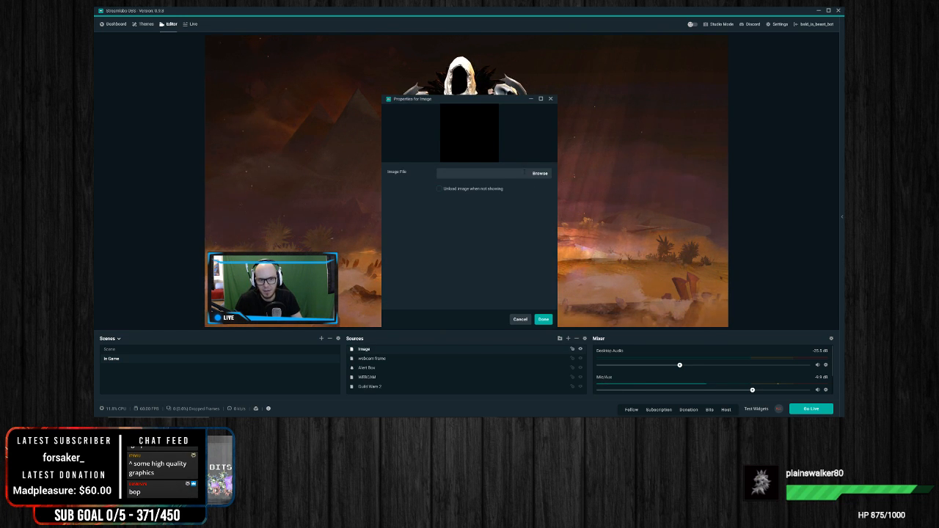
{"action": "left_click", "coordinate": [541, 174]}
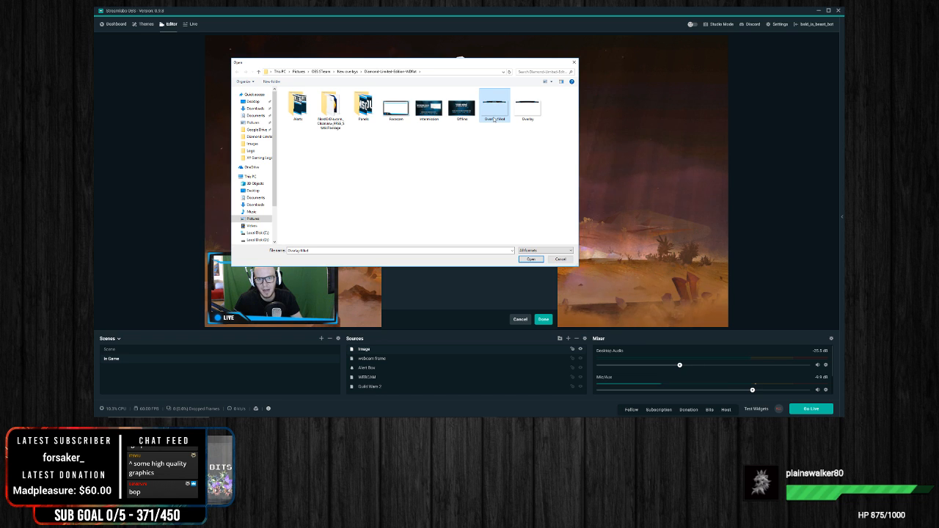
{"action": "double_click", "coordinate": [495, 119]}
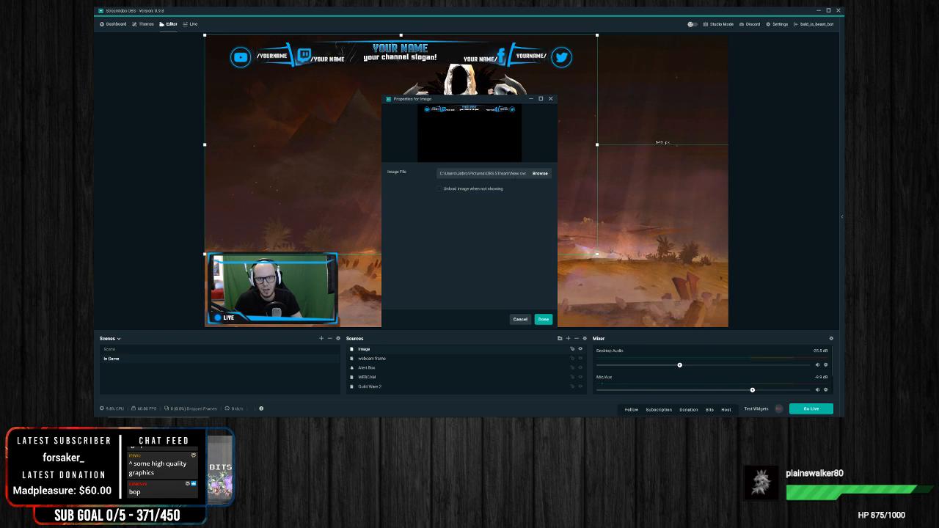
Step: Place the overlay banner roughly centred along the canvas's upper edge
{"action": "left_click_drag", "start_coordinate": [469, 157], "coordinate": [536, 158]}
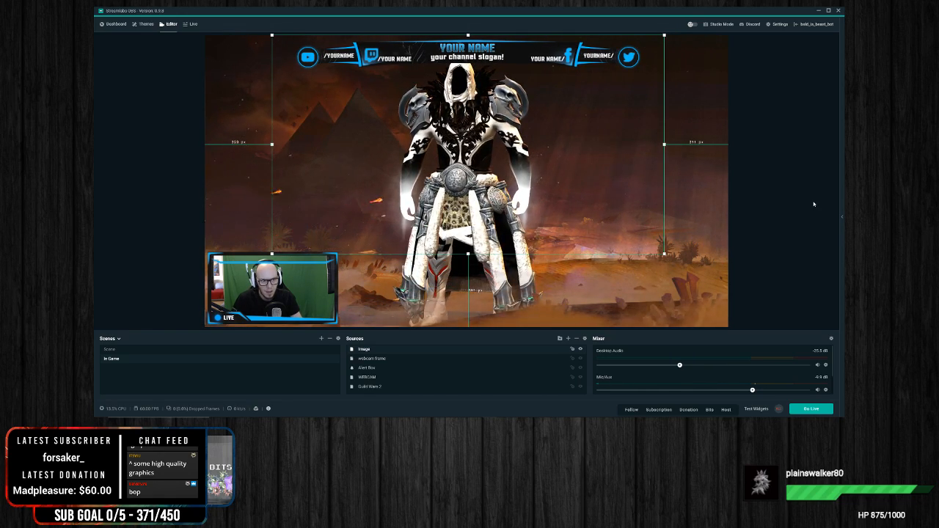
{"action": "left_click", "coordinate": [719, 208]}
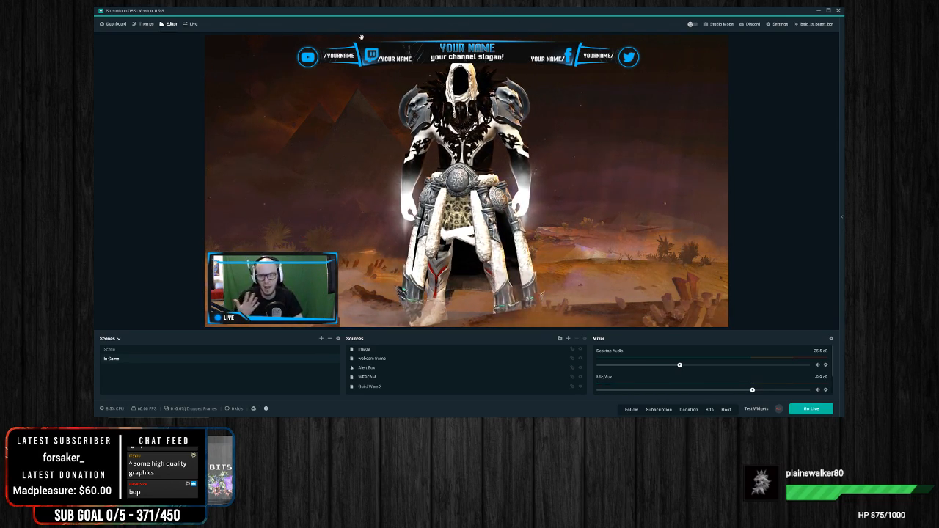
{"action": "left_click", "coordinate": [448, 59]}
{"action": "mouse_move", "coordinate": [448, 58]}
{"action": "left_mouse_down"}
{"action": "mouse_move", "coordinate": [452, 85]}
{"action": "mouse_move", "coordinate": [451, 59]}
{"action": "left_mouse_up"}
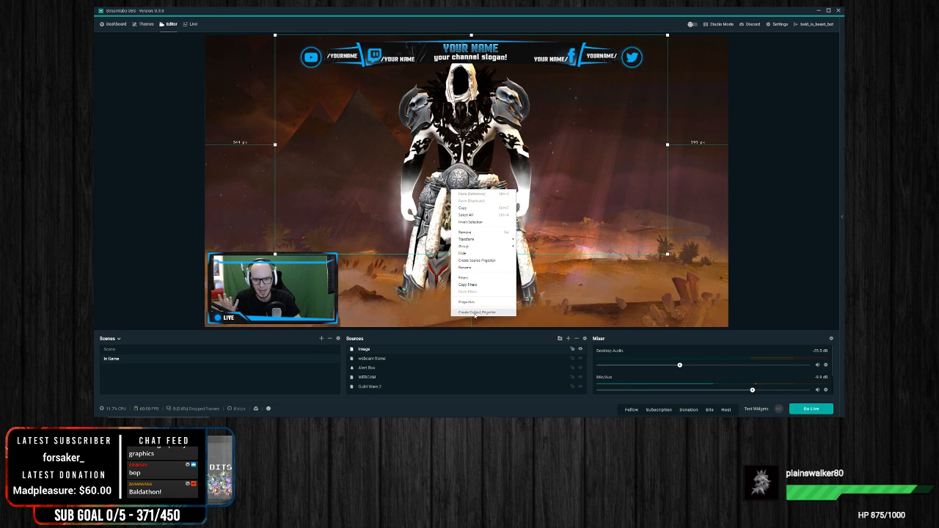
Step: Swap the image source's file for the blank Overlay graphic, then shrink and reposition the banner near the canvas's upper edge
{"action": "left_click", "coordinate": [540, 173]}
{"action": "double_click", "coordinate": [527, 110]}
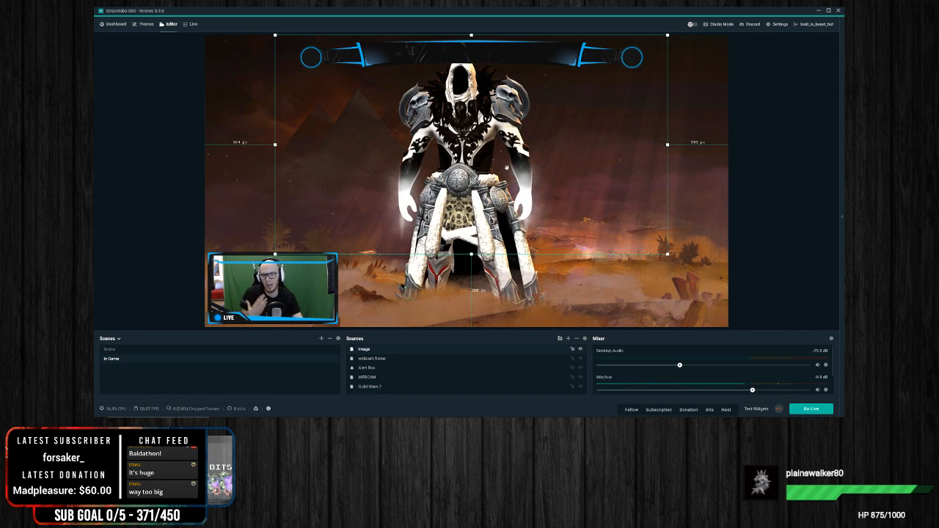
{"action": "mouse_move", "coordinate": [471, 145]}
{"action": "left_mouse_down"}
{"action": "mouse_move", "coordinate": [475, 204]}
{"action": "mouse_move", "coordinate": [471, 140]}
{"action": "mouse_move", "coordinate": [464, 140]}
{"action": "left_mouse_up"}
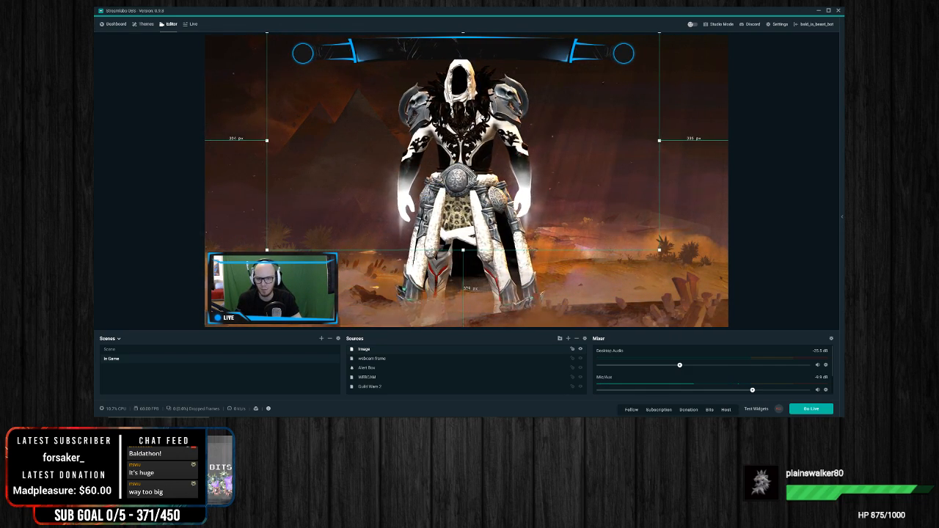
{"action": "left_click", "coordinate": [782, 190]}
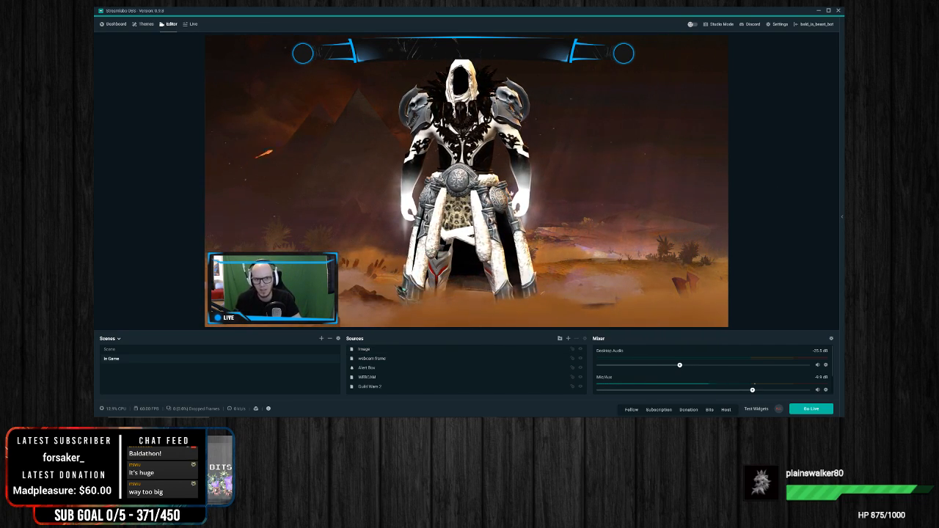
{"action": "left_click_drag", "start_coordinate": [516, 45], "coordinate": [476, 67]}
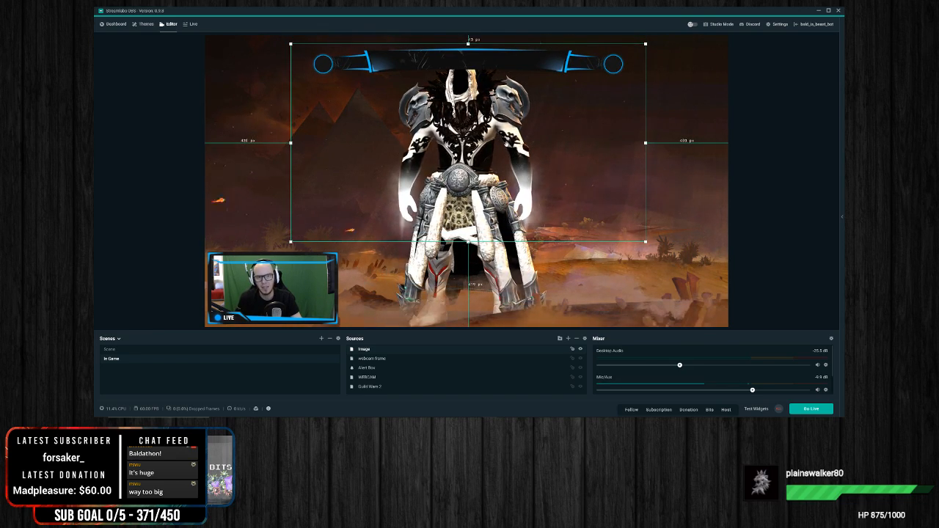
Step: Remove the overlay image source from the In Game scene
{"action": "right_click", "coordinate": [585, 133]}
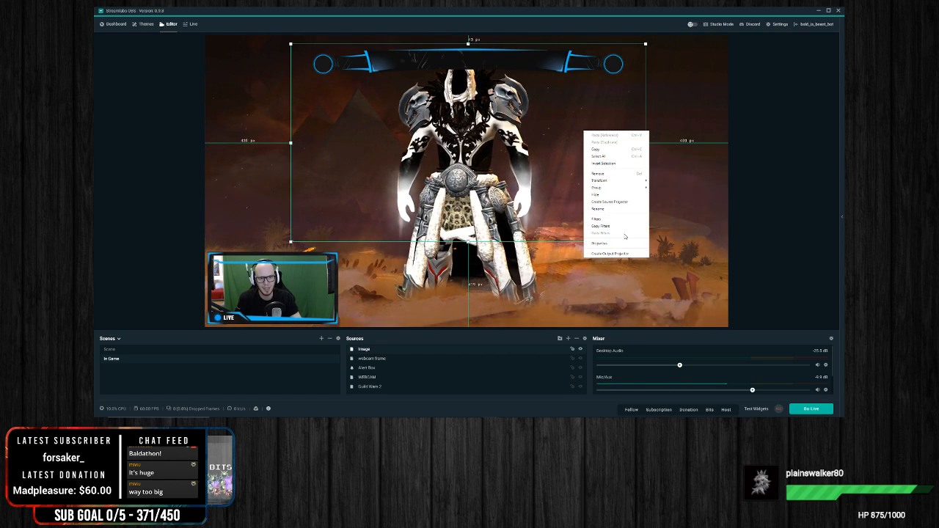
{"action": "left_click", "coordinate": [617, 174]}
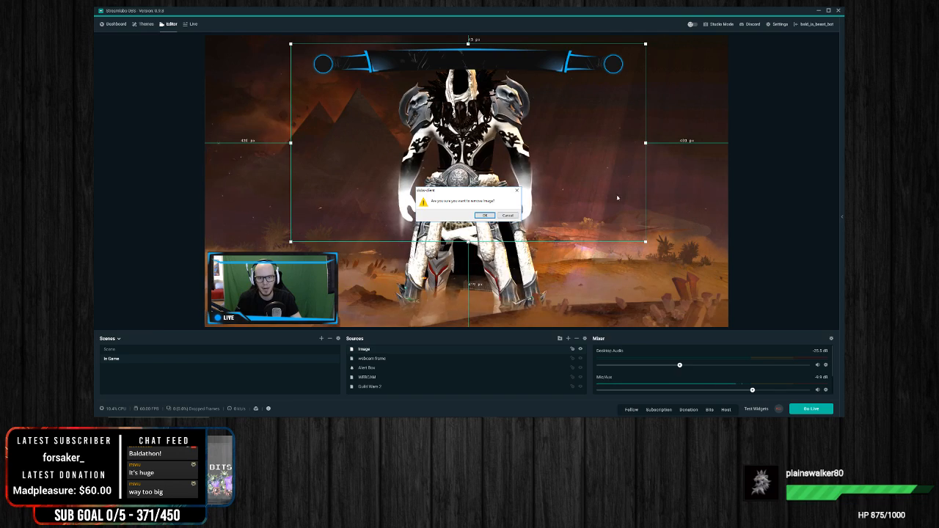
{"action": "left_click", "coordinate": [485, 216]}
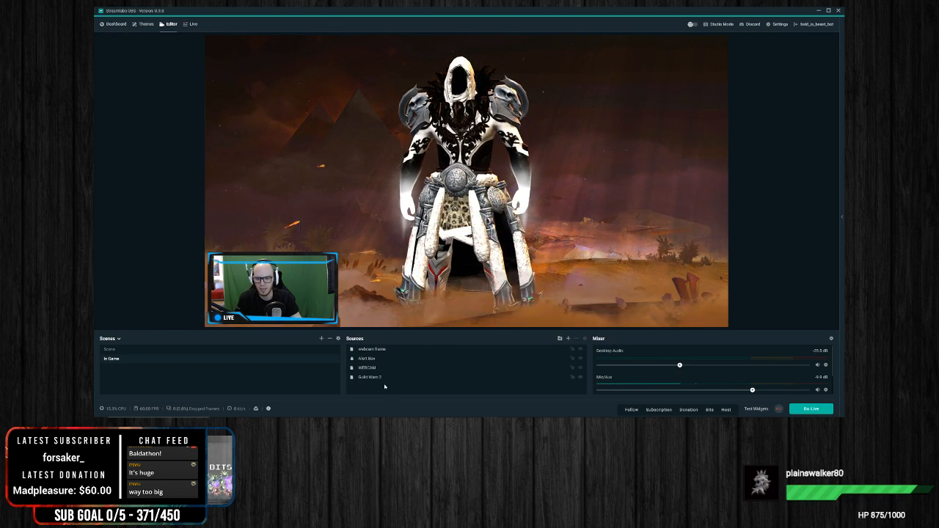
Step: Add a Text (GDI+) source with its default settings and place it on the canvas between the game character and the left edge
{"action": "right_click", "coordinate": [382, 338]}
{"action": "left_click", "coordinate": [569, 338]}
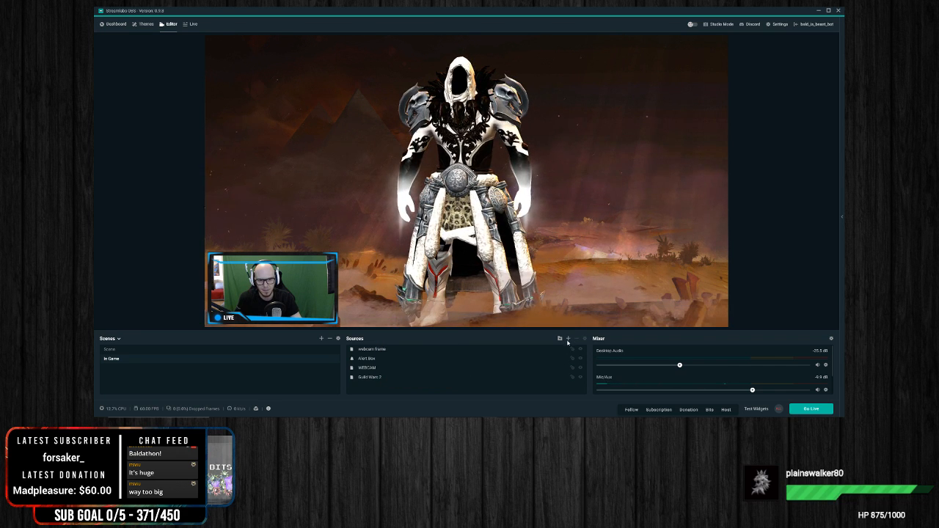
{"action": "left_click", "coordinate": [569, 338]}
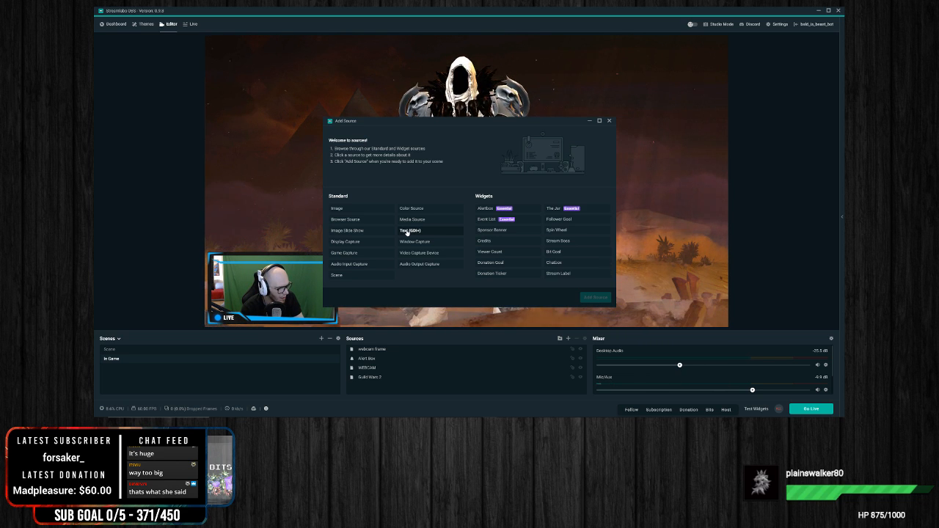
{"action": "left_click", "coordinate": [407, 232]}
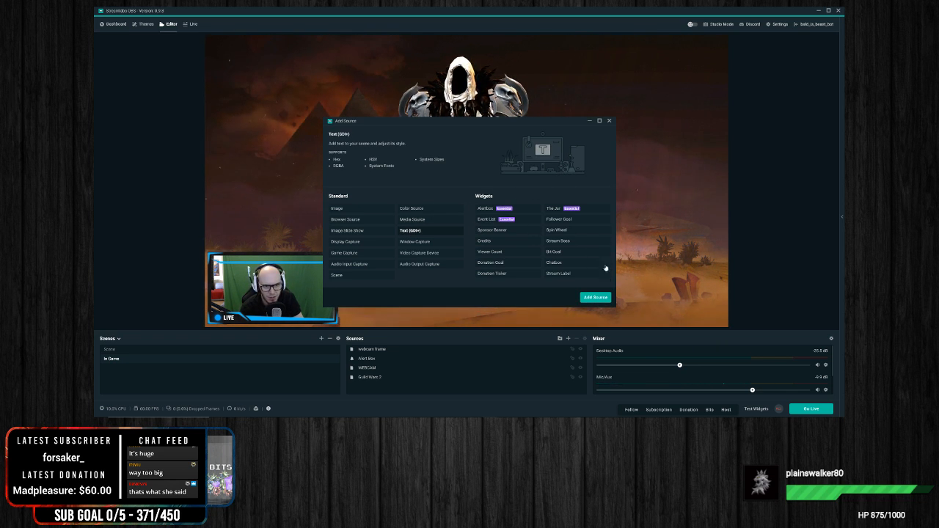
{"action": "left_click", "coordinate": [597, 297]}
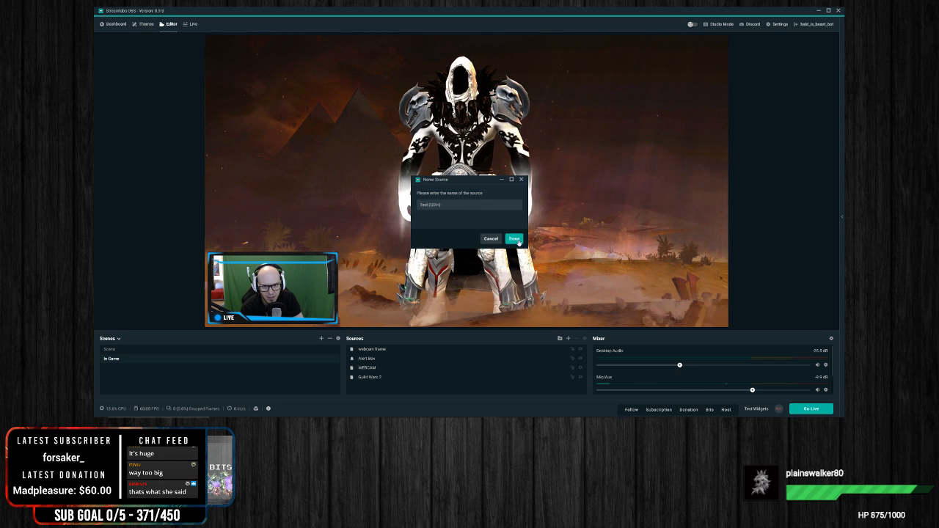
{"action": "left_click", "coordinate": [516, 239]}
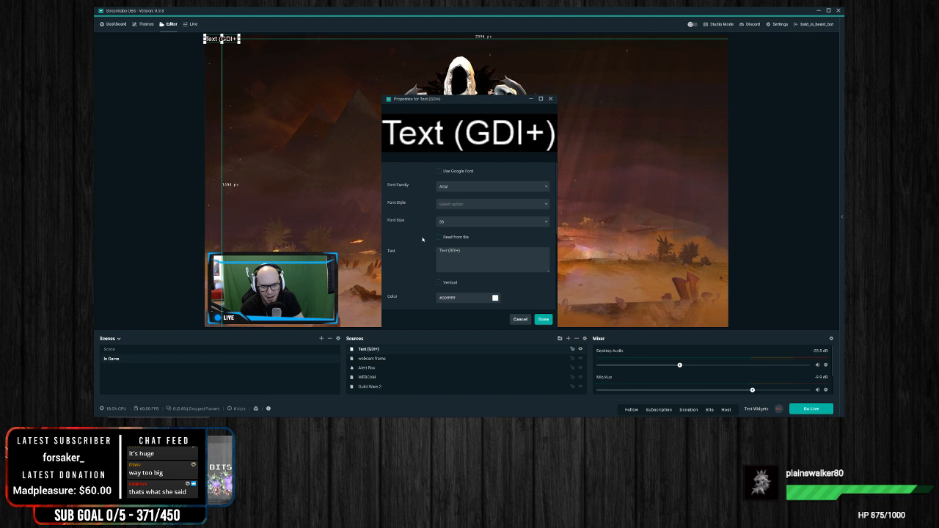
{"action": "left_click", "coordinate": [521, 319]}
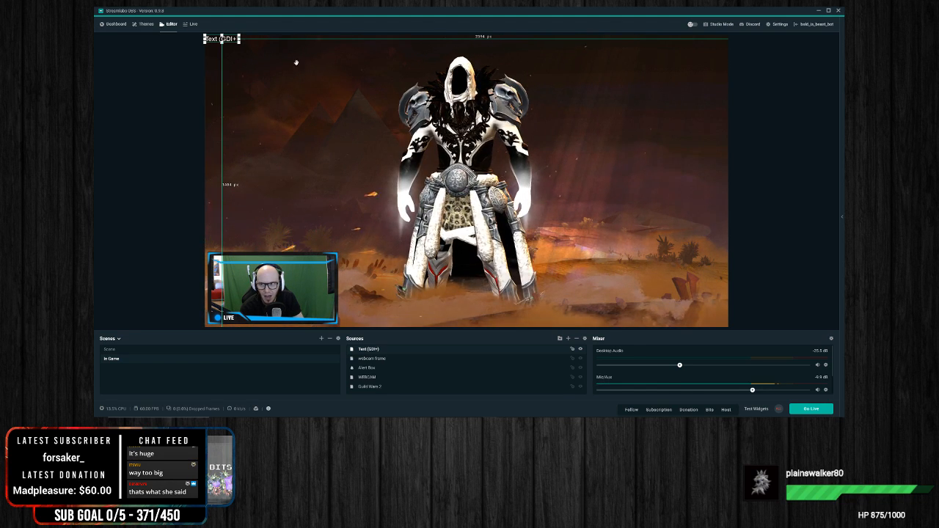
{"action": "left_click_drag", "start_coordinate": [235, 41], "coordinate": [338, 155]}
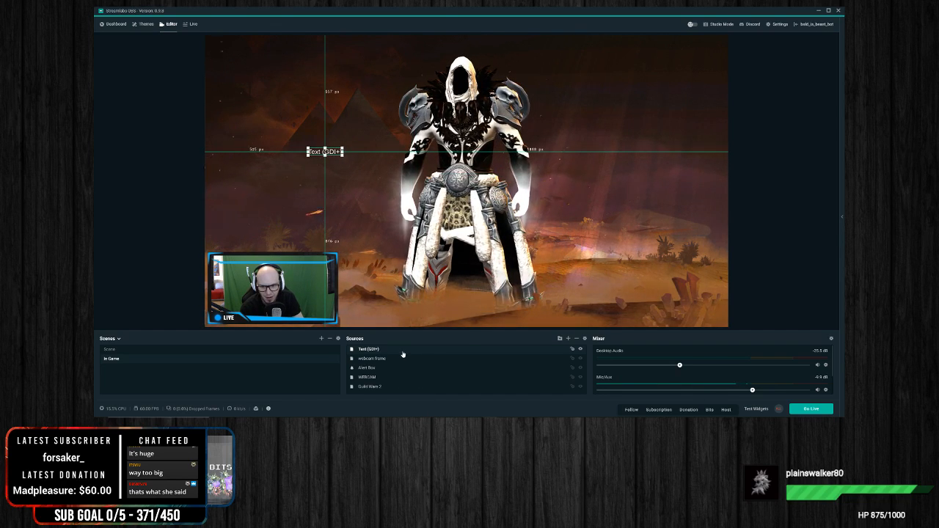
Step: Add a second, new Text (GDI+) source to the In Game scene under its suggested name
{"action": "right_click", "coordinate": [404, 226]}
{"action": "left_click", "coordinate": [568, 340]}
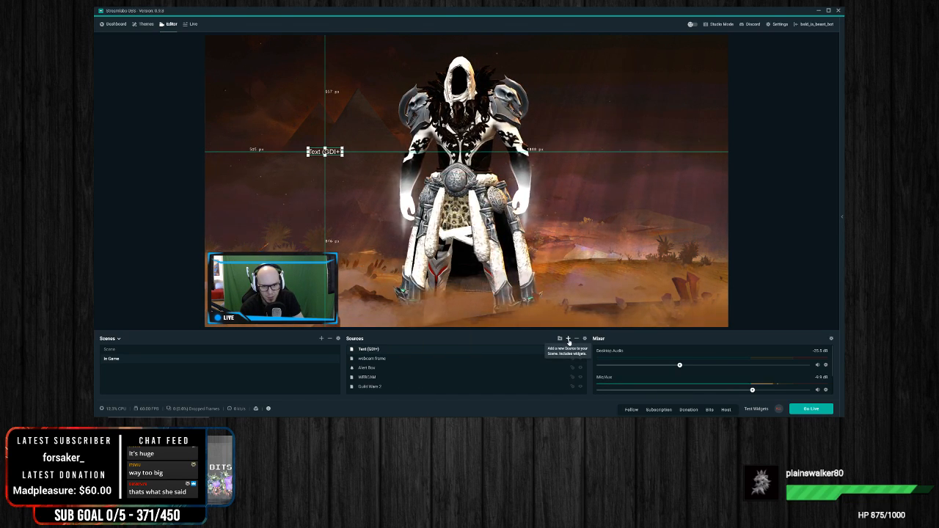
{"action": "left_click", "coordinate": [568, 339]}
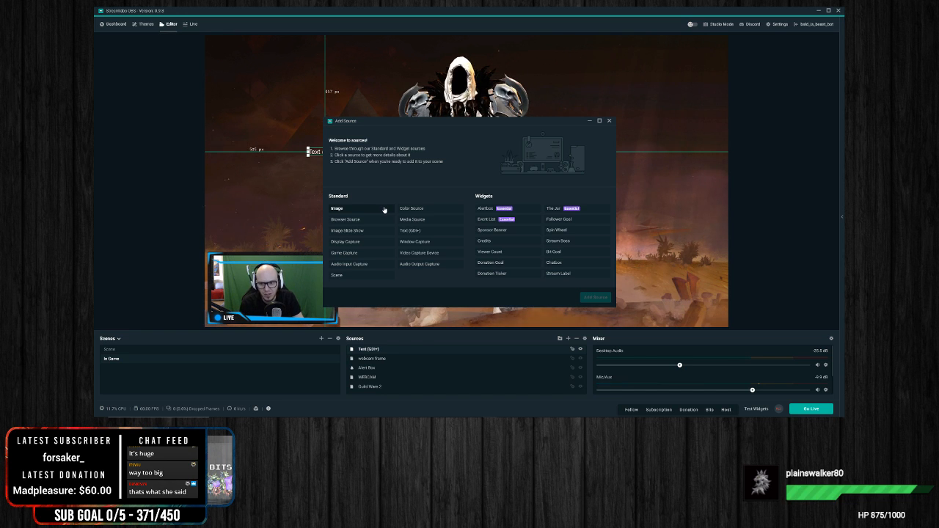
{"action": "left_click", "coordinate": [413, 231]}
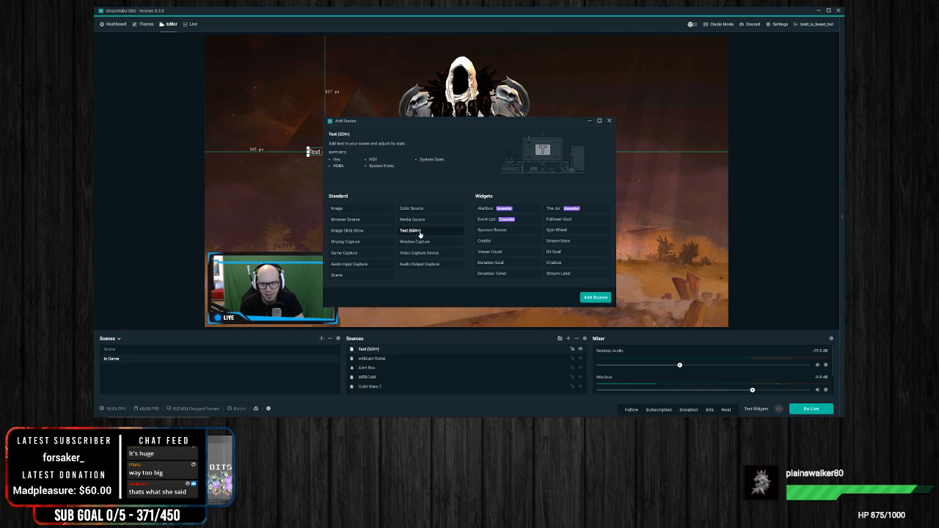
{"action": "left_click", "coordinate": [596, 298]}
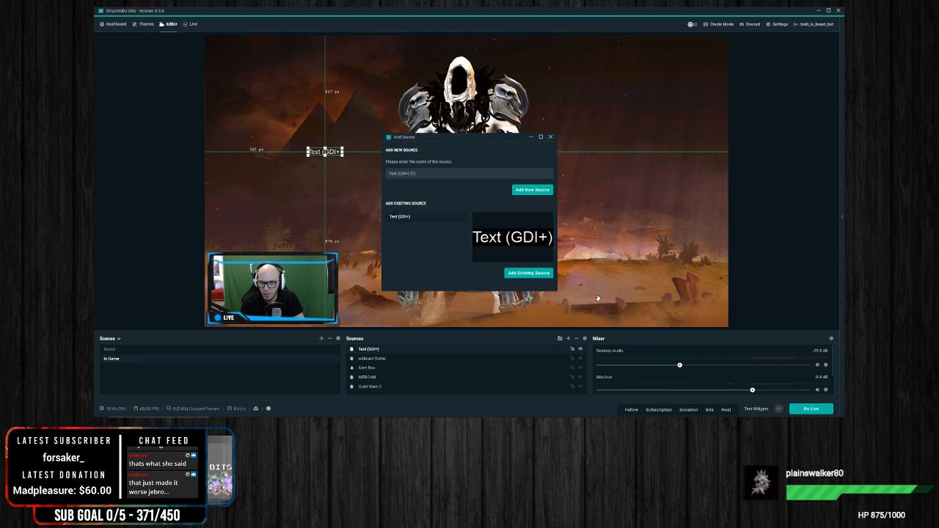
{"action": "left_click", "coordinate": [528, 190]}
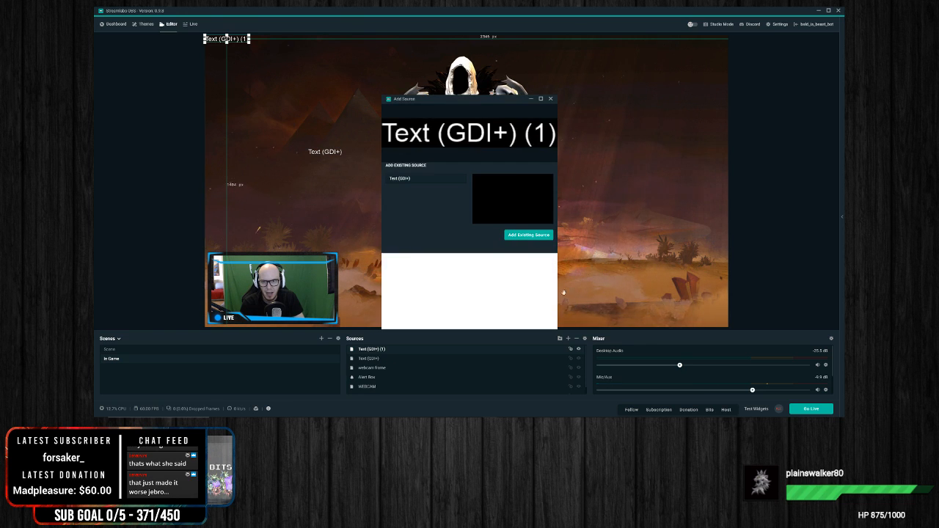
Step: Set the second text source to "I am streaming tonight at 8pm Pacific come watch - Twitter -" followed by the streamer's handle, and select it on the canvas
{"action": "left_click_drag", "start_coordinate": [484, 253], "coordinate": [366, 247]}
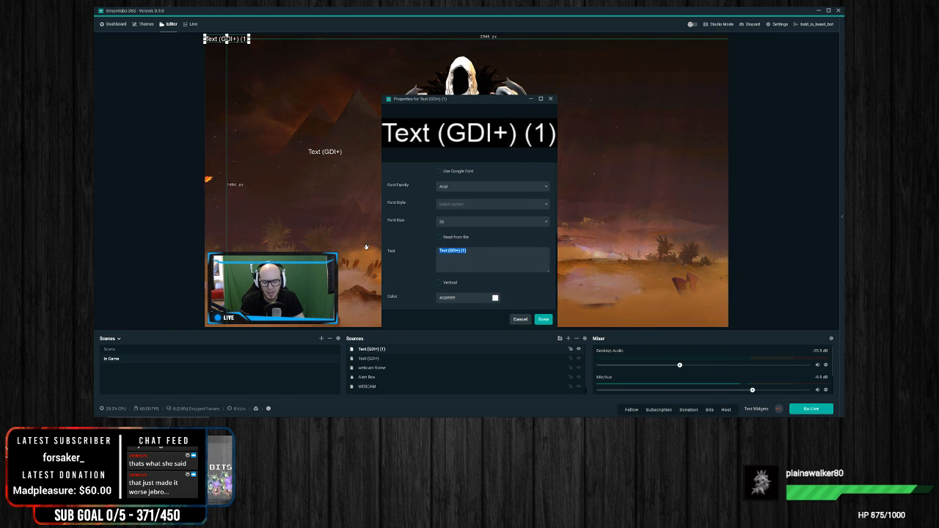
{"action": "type", "text": "CHEFS"}
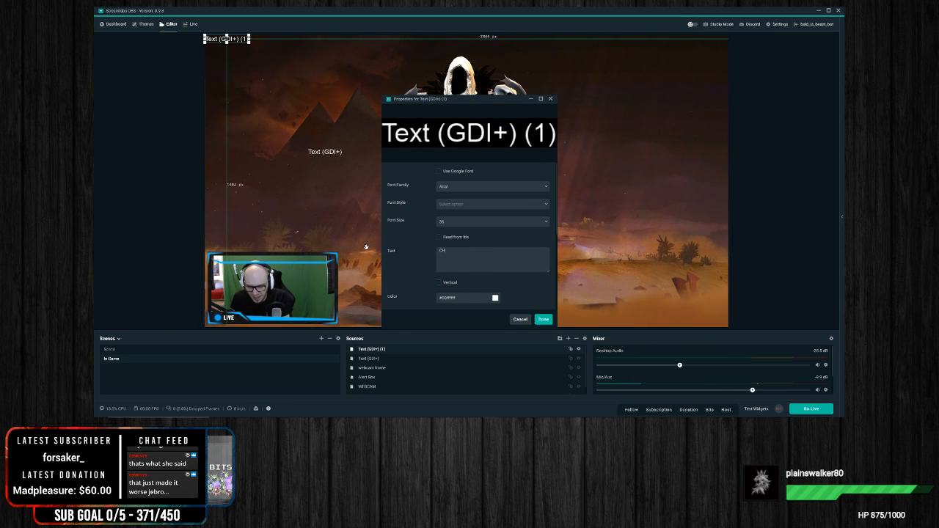
{"action": "key", "text": "BackSpace"}
{"action": "key", "text": "BackSpace"}
{"action": "key", "text": "BackSpace"}
{"action": "key", "text": "BackSpace"}
{"action": "key", "text": "BackSpace"}
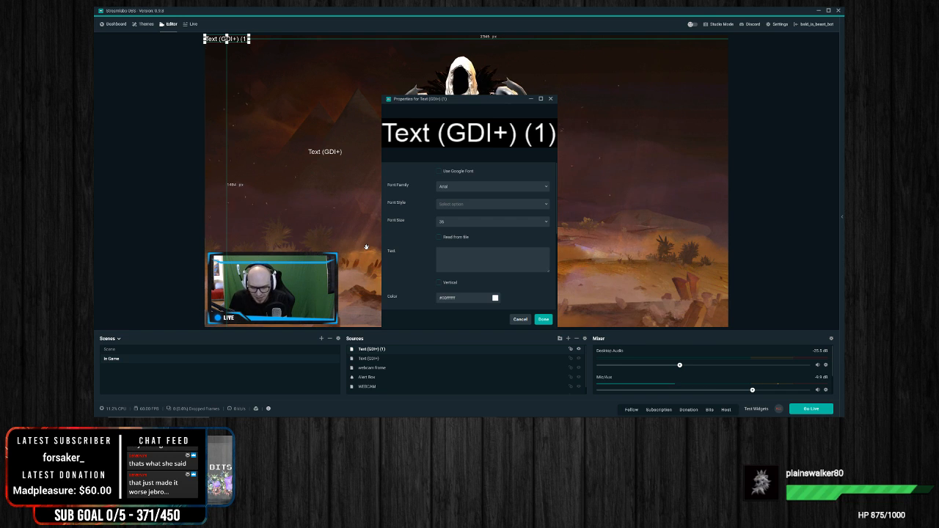
{"action": "type", "text": "I"}
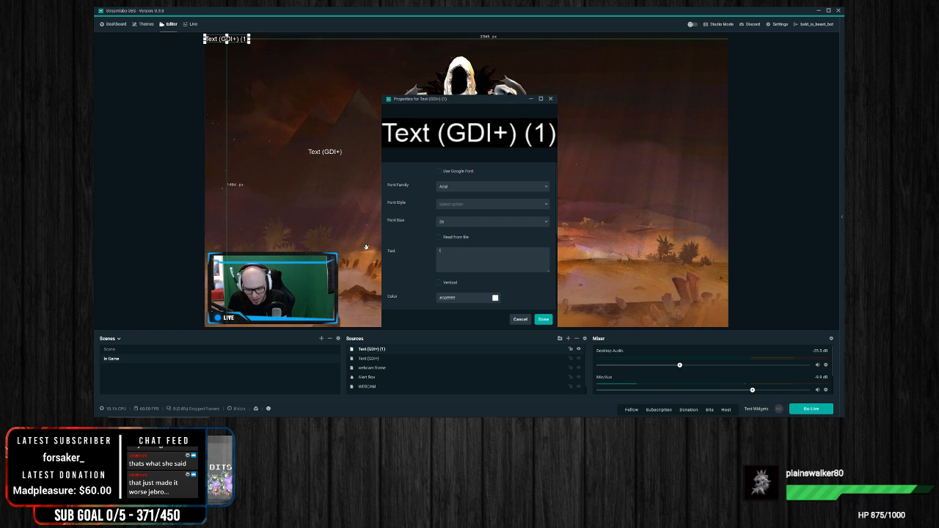
{"action": "type", "text": " am shreaming tonight at 8pm Pacific come watch"}
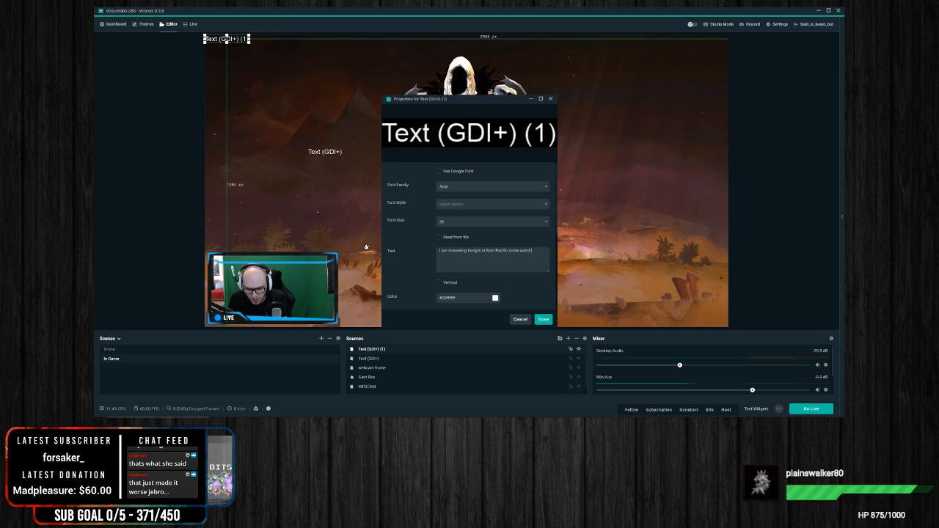
{"action": "type", "text": "tter: @Jebclan"}
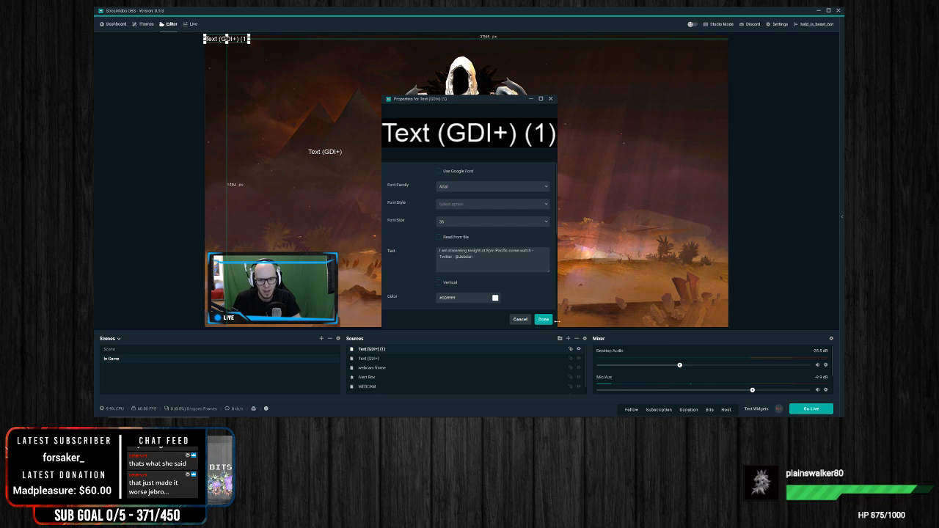
{"action": "left_click", "coordinate": [549, 320]}
{"action": "mouse_move", "coordinate": [334, 42]}
{"action": "left_mouse_down"}
{"action": "mouse_move", "coordinate": [339, 48]}
{"action": "mouse_move", "coordinate": [331, 42]}
{"action": "left_mouse_up"}
{"action": "left_click", "coordinate": [353, 41]}
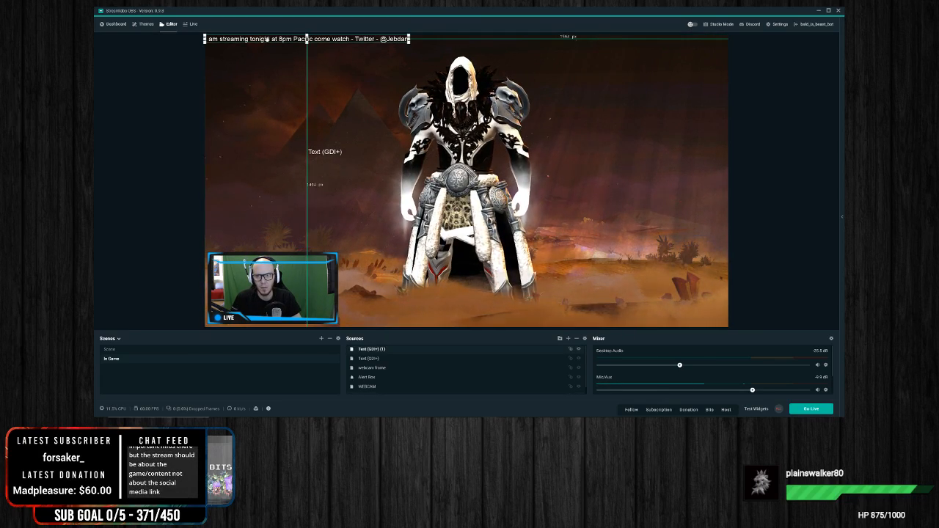
Step: Move the streaming announcement text from the scene's upper edge down over the lower part of the webcam frame
{"action": "mouse_move", "coordinate": [271, 51]}
{"action": "left_mouse_down"}
{"action": "mouse_move", "coordinate": [300, 96]}
{"action": "mouse_move", "coordinate": [283, 87]}
{"action": "mouse_move", "coordinate": [262, 43]}
{"action": "mouse_move", "coordinate": [272, 40]}
{"action": "left_mouse_up"}
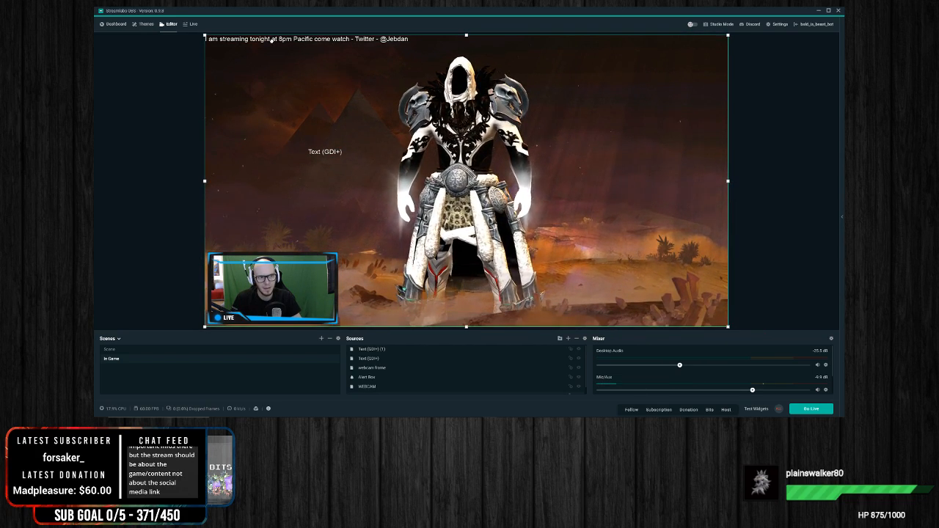
{"action": "left_click", "coordinate": [377, 359]}
{"action": "left_click", "coordinate": [384, 349]}
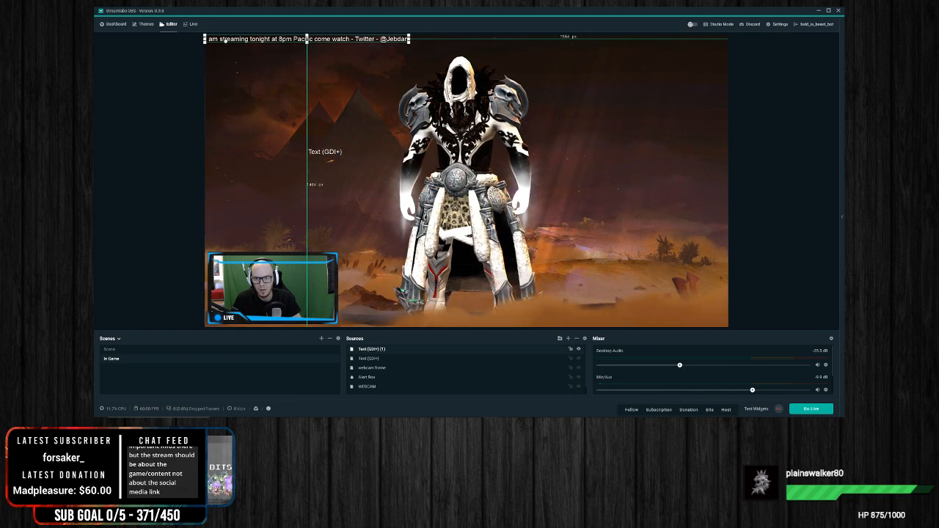
{"action": "left_click_drag", "start_coordinate": [224, 42], "coordinate": [232, 319]}
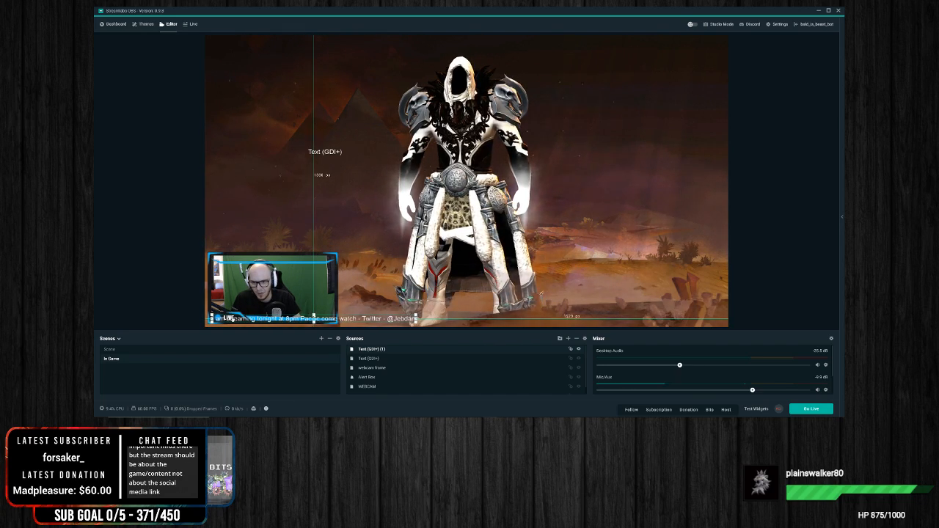
{"action": "right_click", "coordinate": [378, 318]}
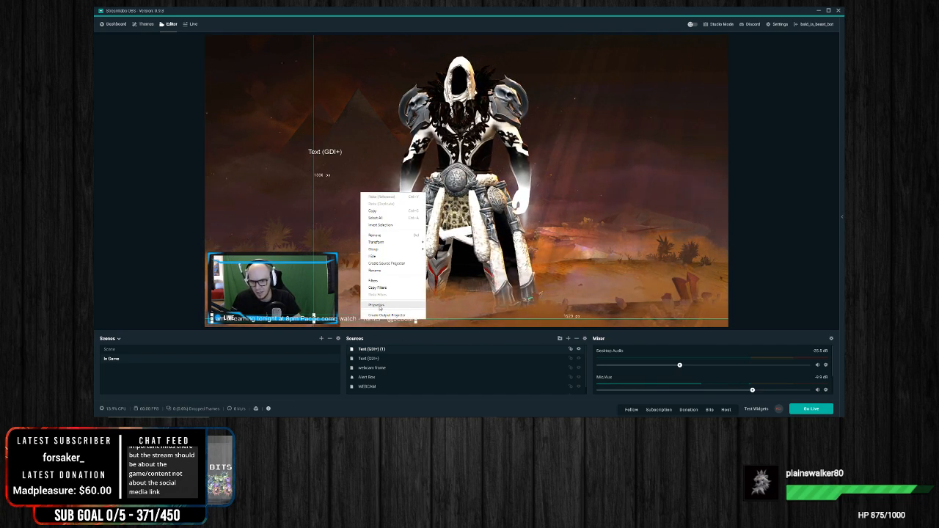
{"action": "left_click", "coordinate": [378, 305]}
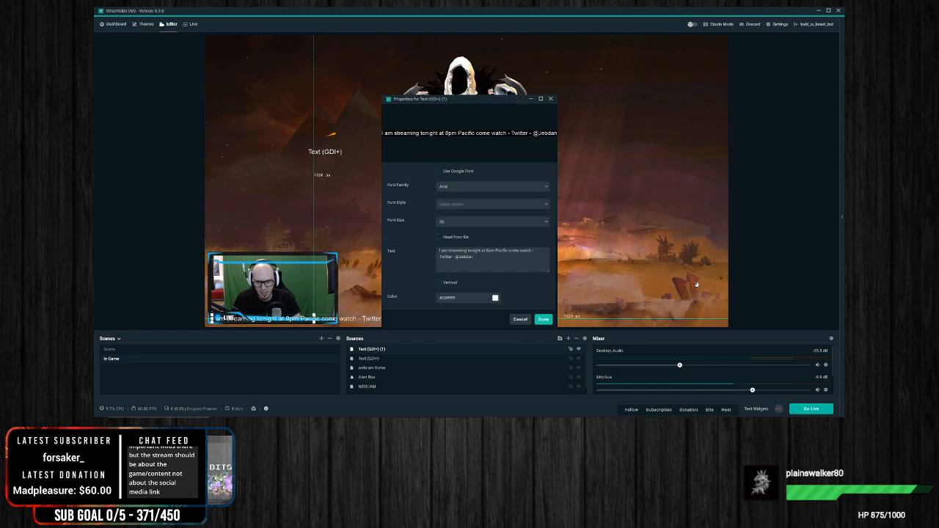
{"action": "left_click", "coordinate": [551, 100]}
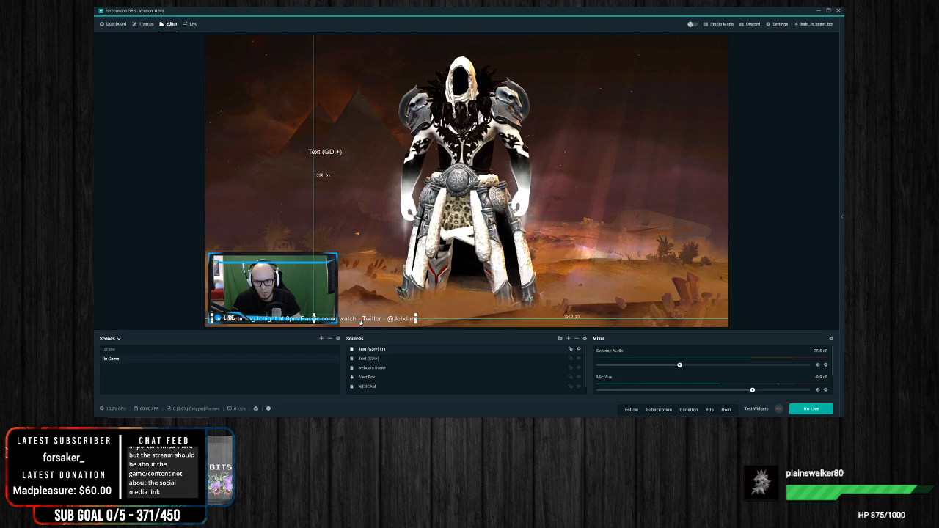
Step: Add a Scroll filter under its suggested name to the announcement text, with a slow positive horizontal speed and vertical speed 0
{"action": "right_click", "coordinate": [361, 321]}
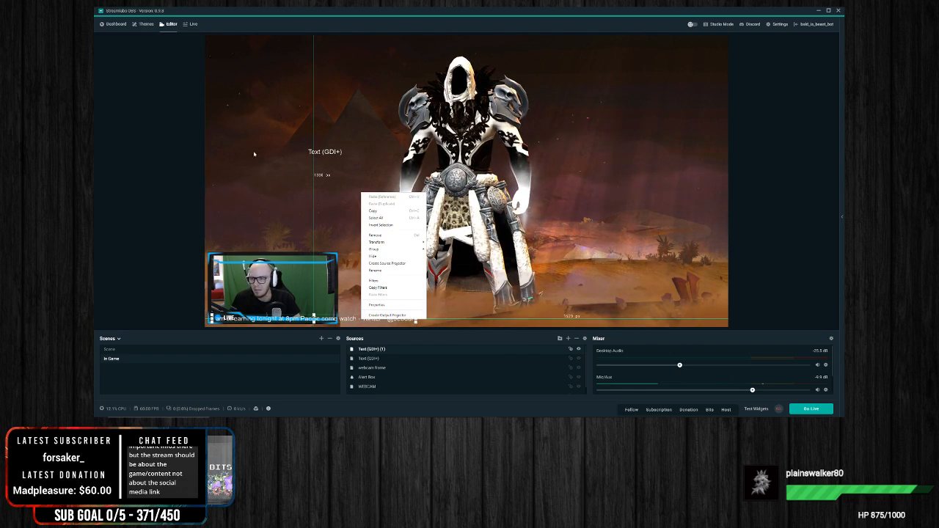
{"action": "left_click", "coordinate": [389, 279]}
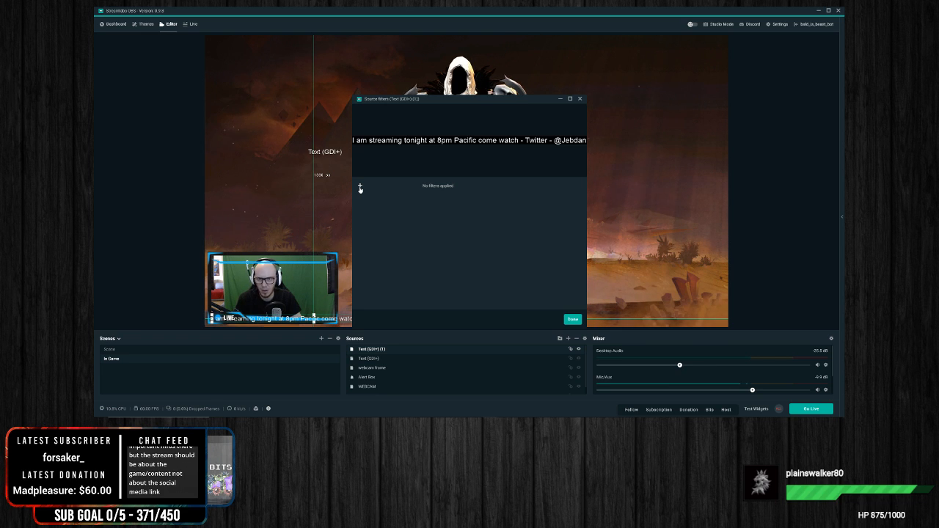
{"action": "left_click", "coordinate": [360, 188]}
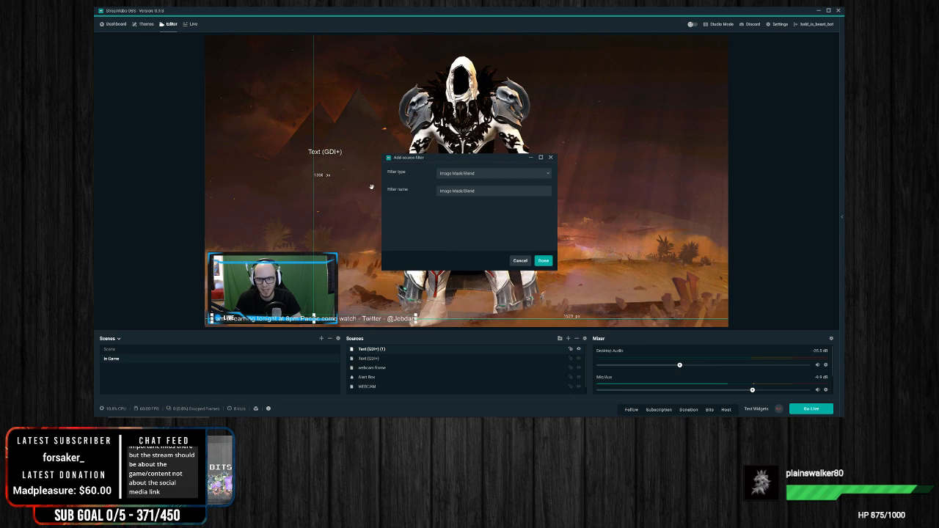
{"action": "left_click", "coordinate": [484, 175]}
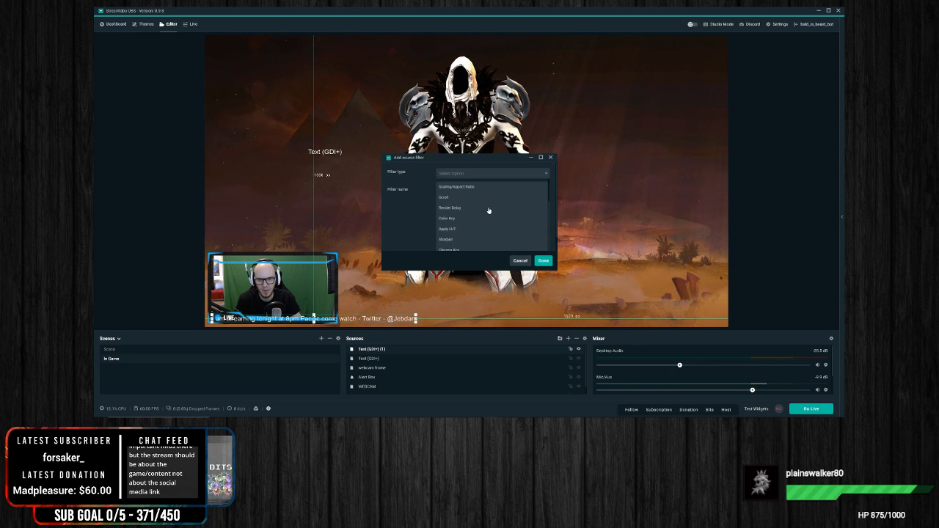
{"action": "scroll", "coordinate": [484, 206], "scroll_direction": "down", "scroll_amount": 2}
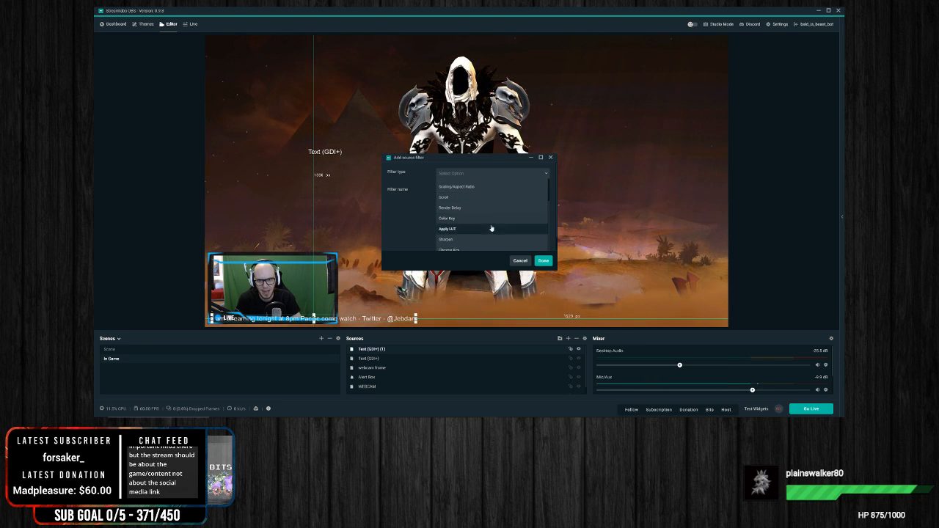
{"action": "scroll", "coordinate": [512, 225], "scroll_direction": "down", "scroll_amount": 1}
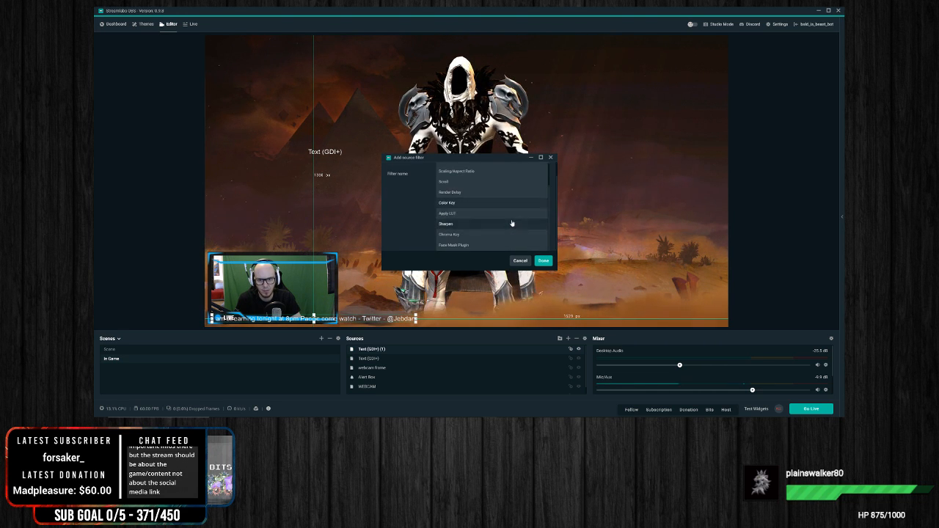
{"action": "scroll", "coordinate": [465, 194], "scroll_direction": "up", "scroll_amount": 2}
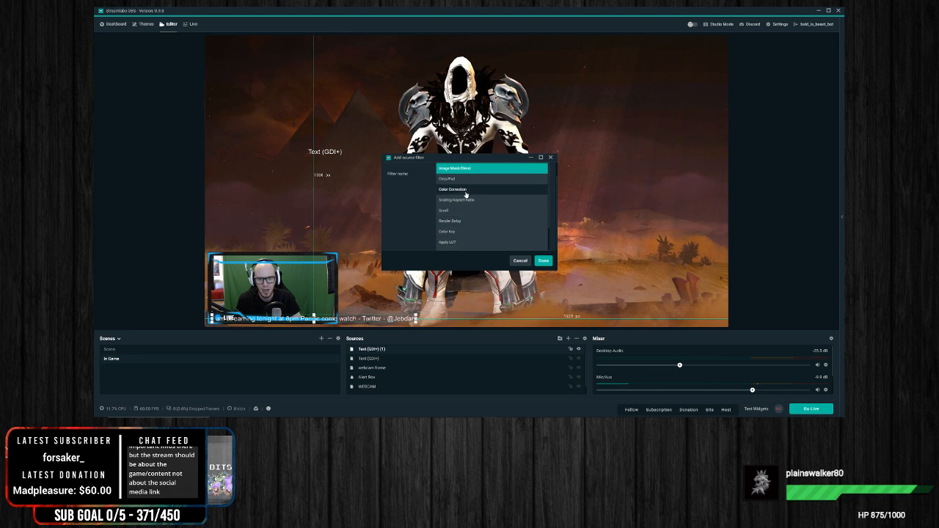
{"action": "left_click", "coordinate": [450, 211]}
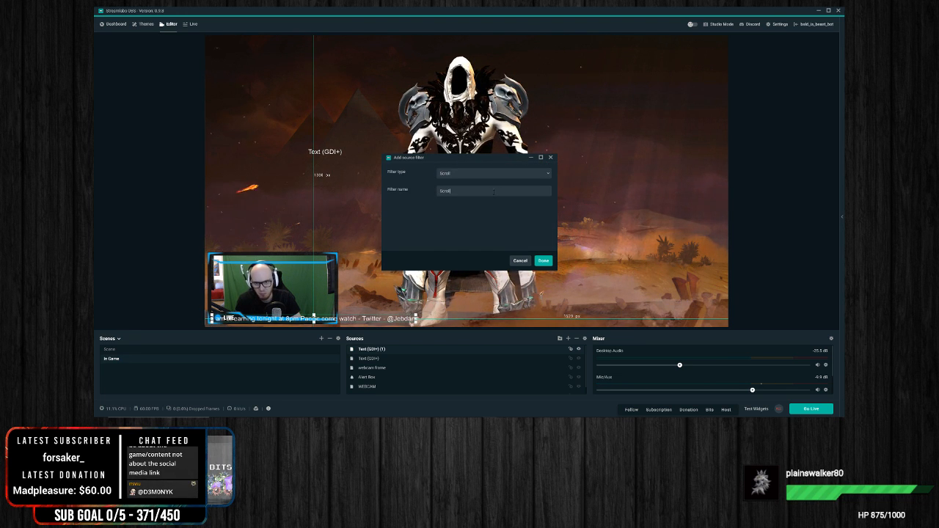
{"action": "left_click", "coordinate": [543, 260]}
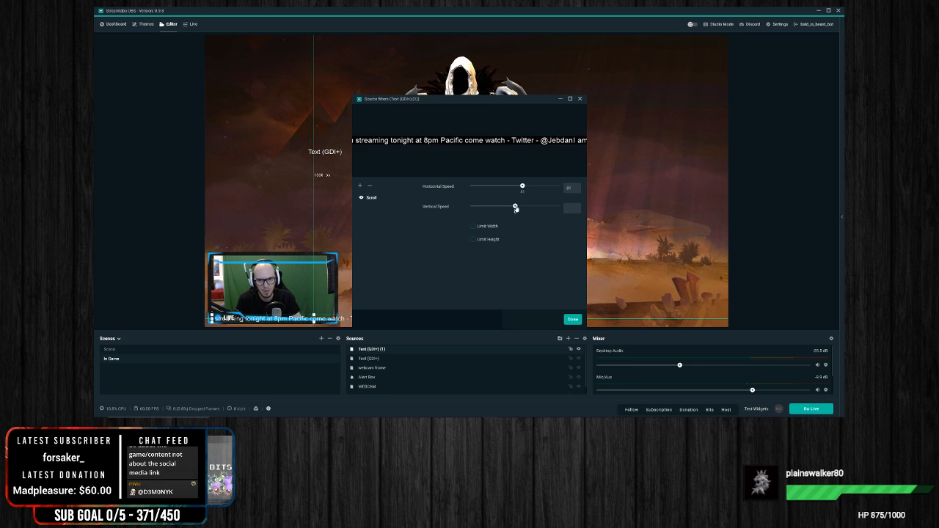
{"action": "left_click_drag", "start_coordinate": [516, 209], "coordinate": [510, 209]}
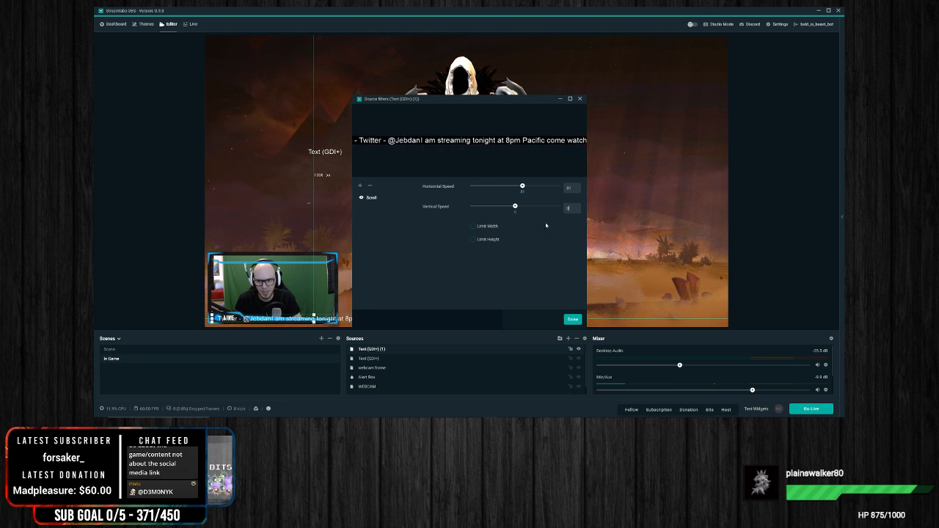
Step: Limit the Scroll filter's width so the announcement text spans about the width of the webcam frame
{"action": "left_click", "coordinate": [474, 226]}
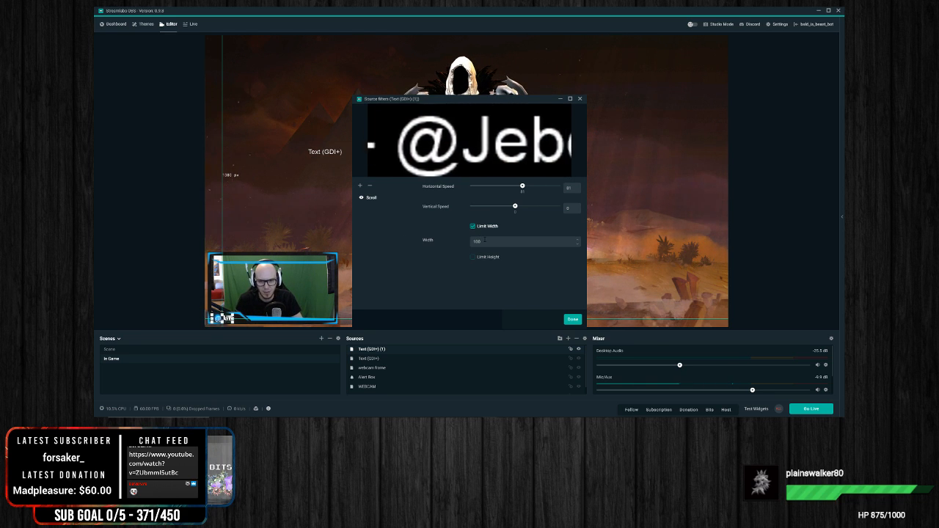
{"action": "left_click_drag", "start_coordinate": [505, 241], "coordinate": [398, 242]}
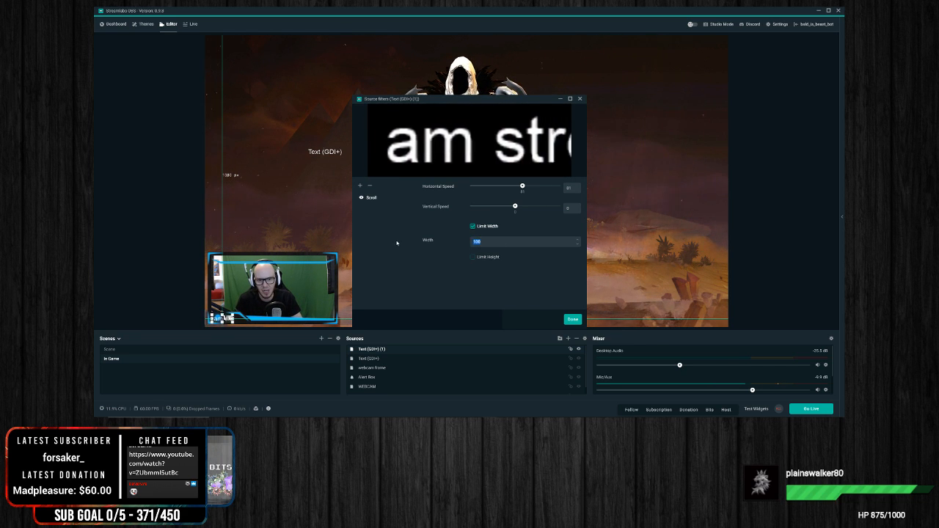
{"action": "type", "text": "1500"}
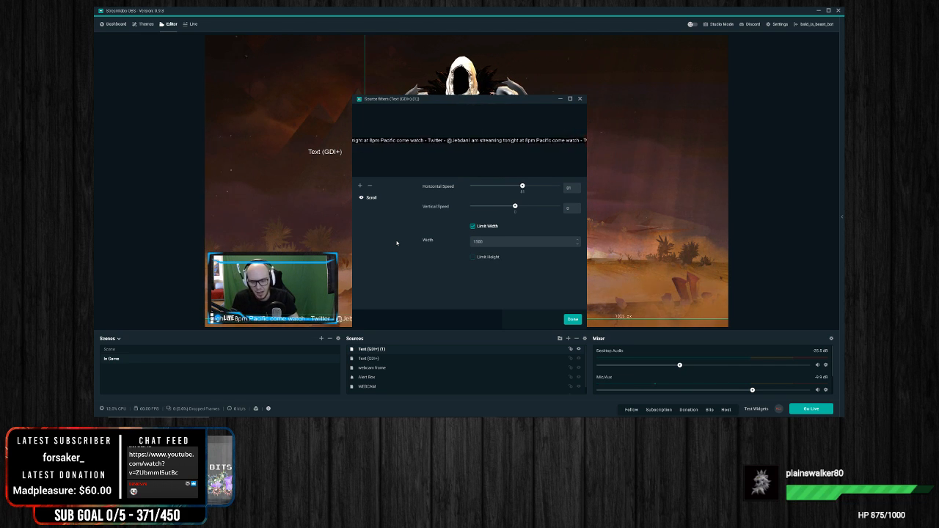
{"action": "key", "text": "BackSpace"}
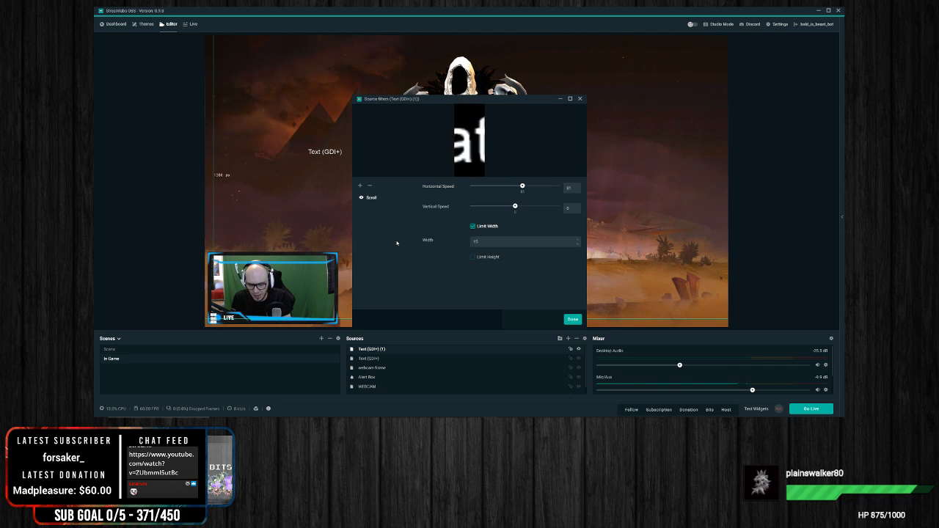
{"action": "key", "text": "BackSpace"}
{"action": "key", "text": "BackSpace"}
{"action": "type", "text": "300"}
{"action": "key", "text": "BackSpace"}
{"action": "key", "text": "BackSpace"}
{"action": "key", "text": "BackSpace"}
{"action": "type", "text": "250"}
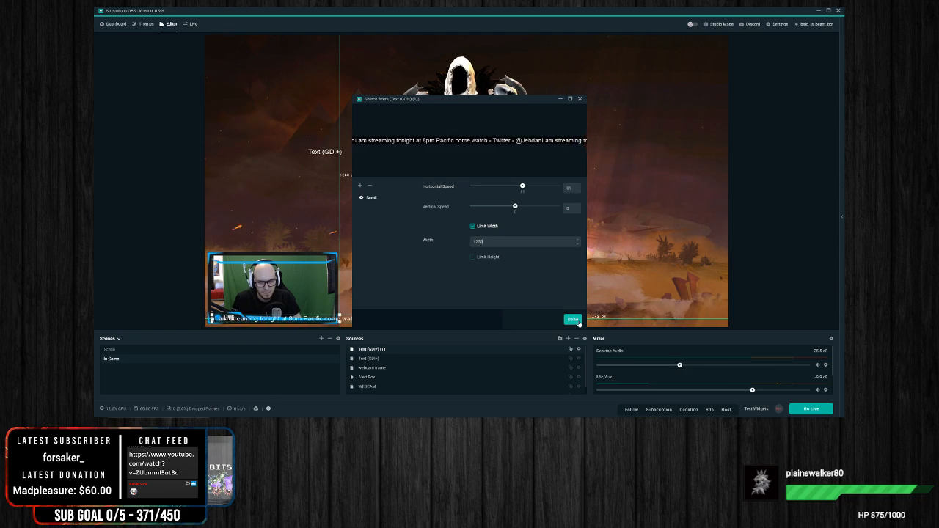
{"action": "left_click", "coordinate": [572, 319]}
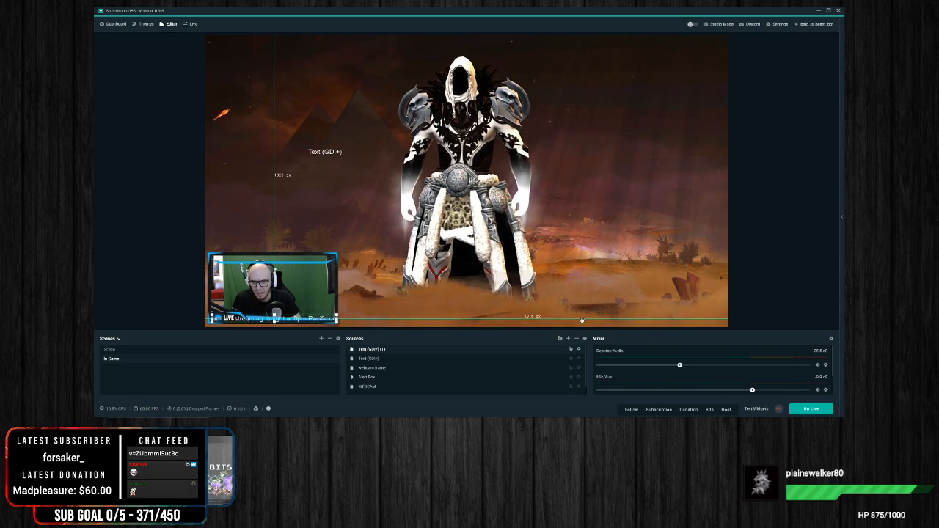
Step: Order the scrolling text source directly beneath the webcam frame and nudge it slightly up within the frame
{"action": "left_click", "coordinate": [272, 321]}
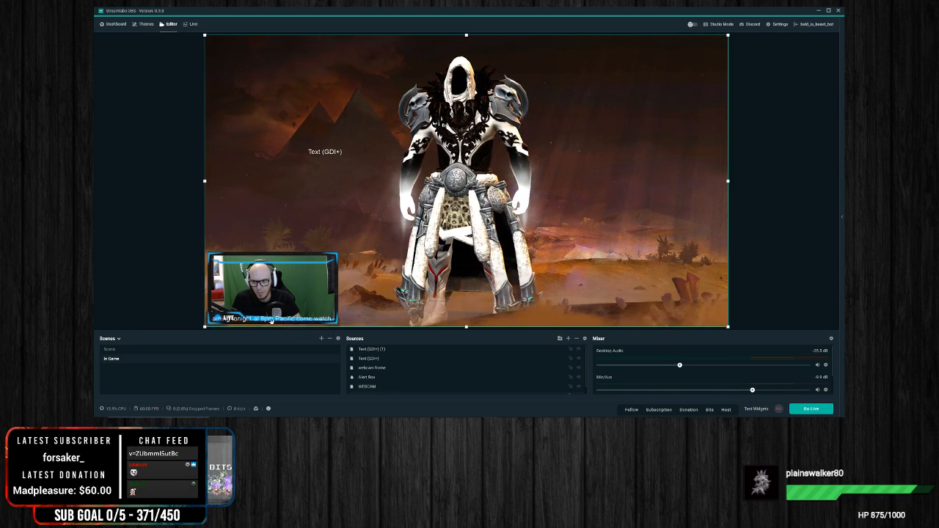
{"action": "left_click", "coordinate": [775, 260]}
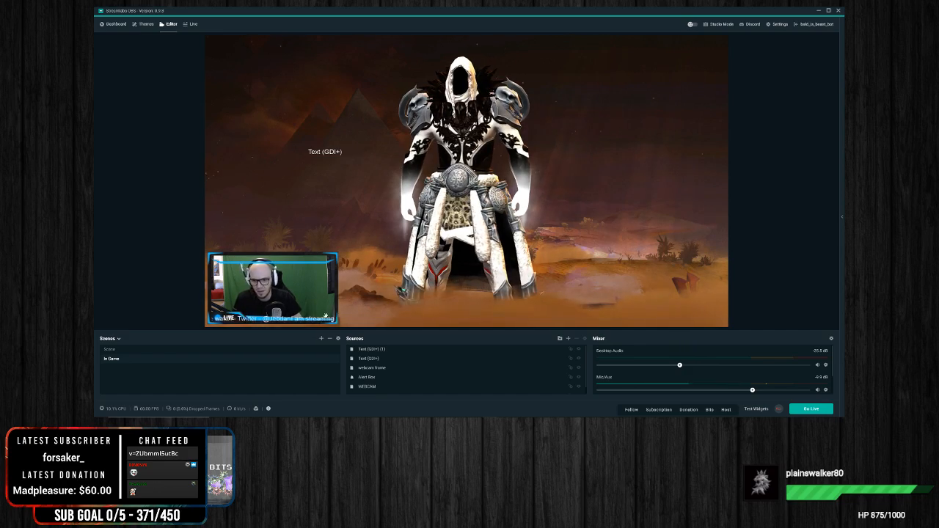
{"action": "left_click", "coordinate": [380, 350]}
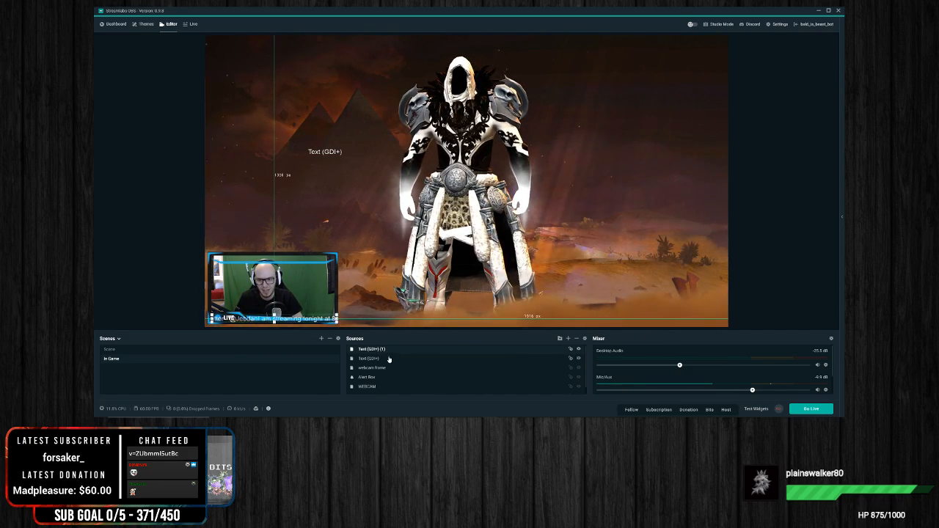
{"action": "left_click_drag", "start_coordinate": [384, 350], "coordinate": [393, 361]}
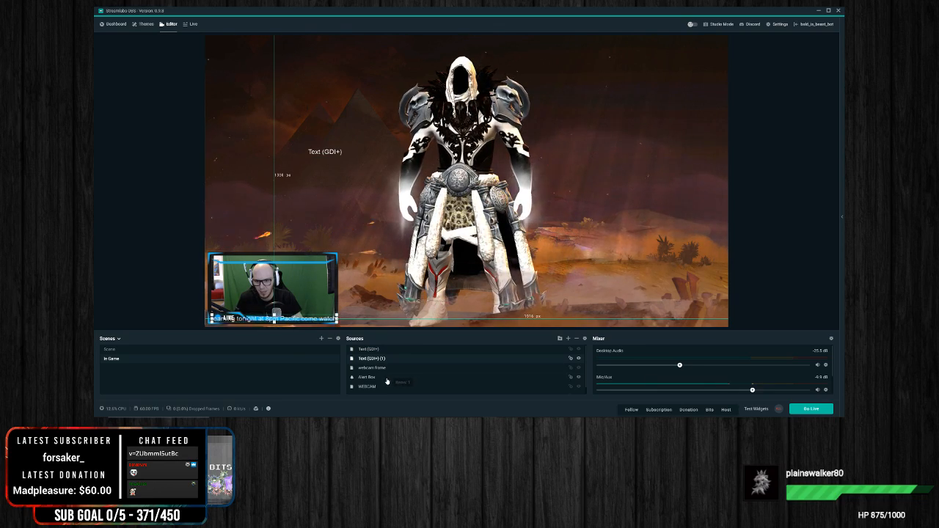
{"action": "scroll", "coordinate": [387, 382], "scroll_direction": "down", "scroll_amount": 1}
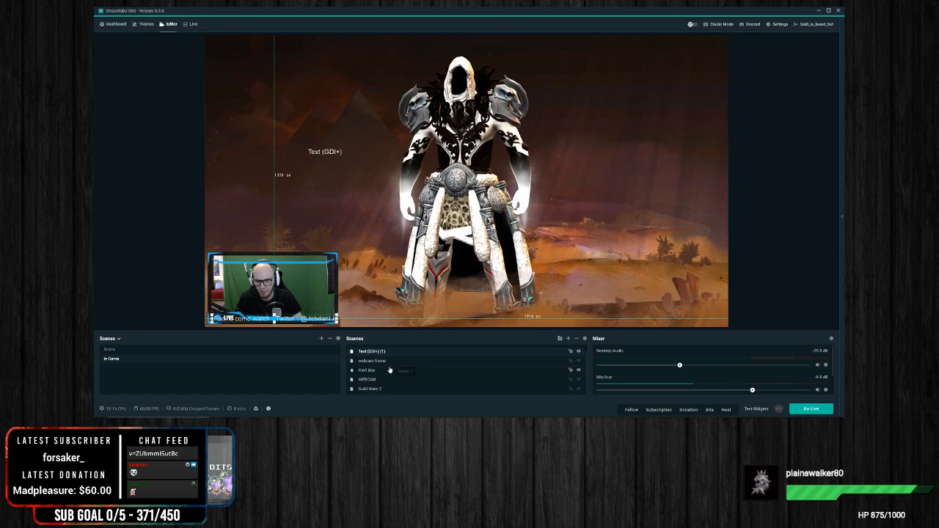
{"action": "left_click_drag", "start_coordinate": [390, 370], "coordinate": [390, 370]}
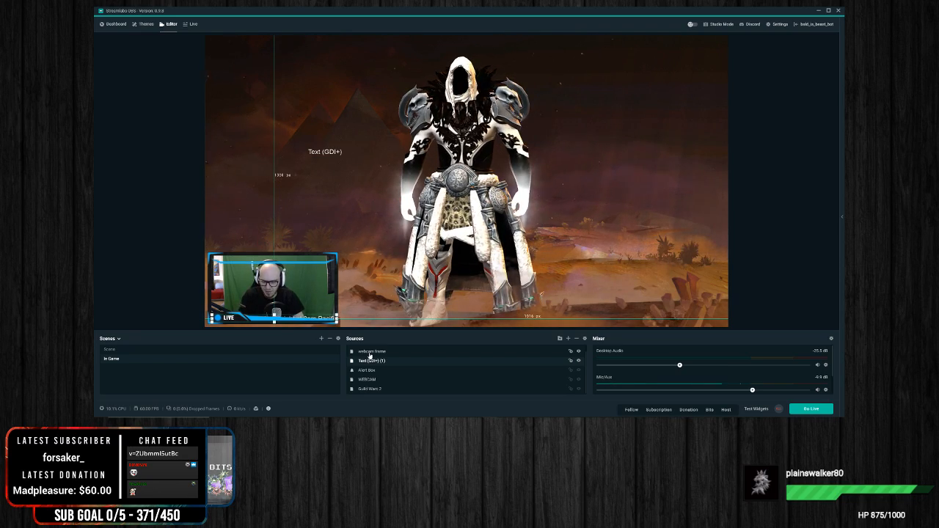
{"action": "scroll", "coordinate": [370, 355], "scroll_direction": "up", "scroll_amount": 1}
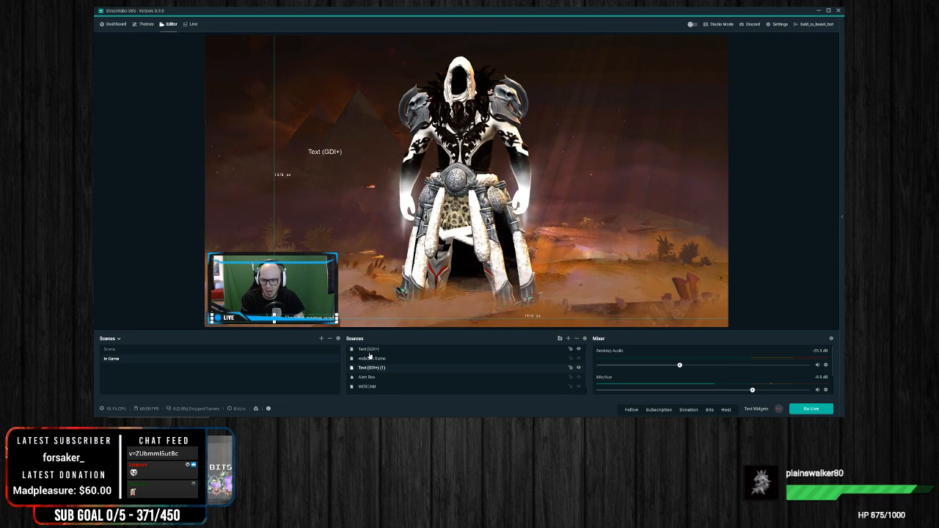
{"action": "left_click_drag", "start_coordinate": [320, 319], "coordinate": [321, 315]}
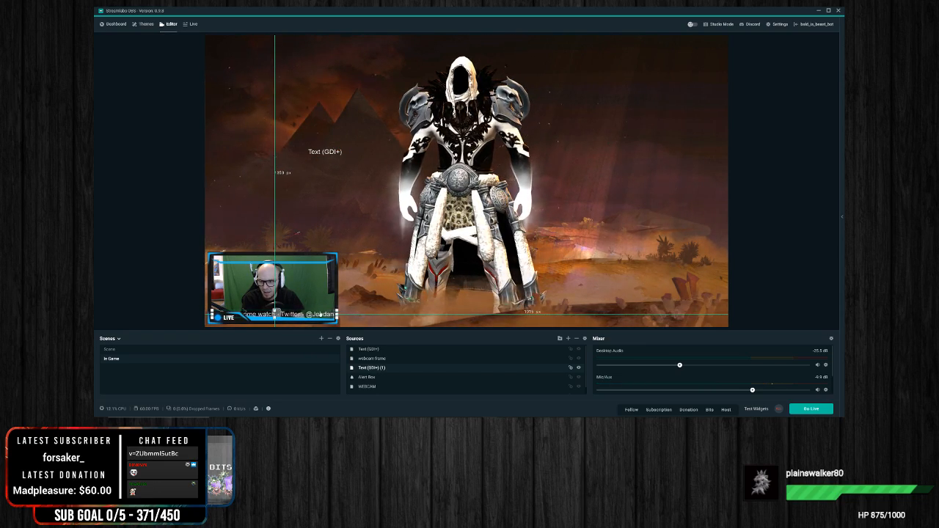
{"action": "left_click", "coordinate": [465, 301]}
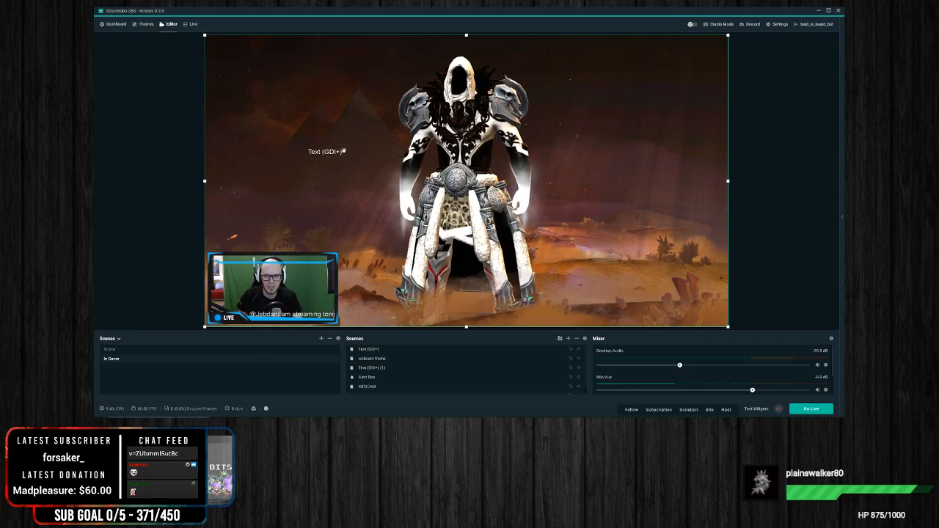
Step: Remove the placeholder Text (GDI+) source from the In Game scene
{"action": "left_click", "coordinate": [325, 152]}
{"action": "left_click_drag", "start_coordinate": [326, 152], "coordinate": [611, 192]}
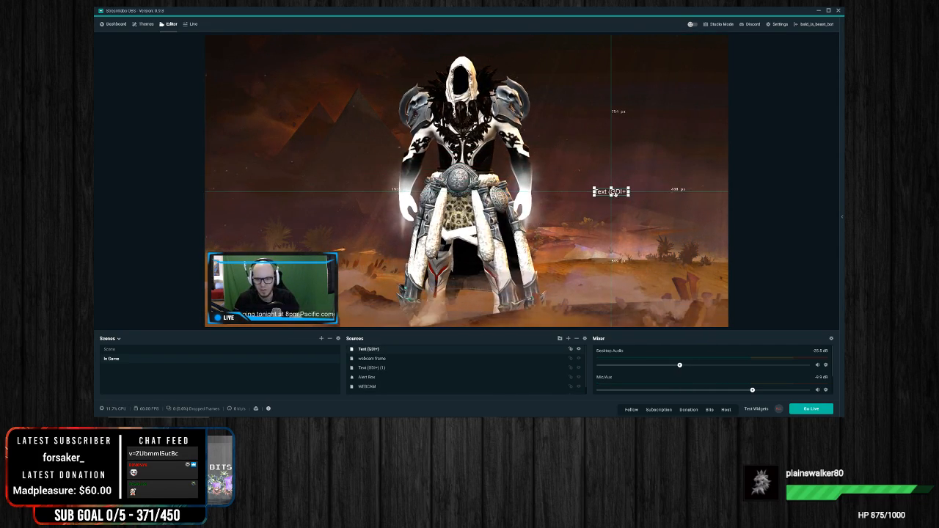
{"action": "left_click", "coordinate": [577, 339]}
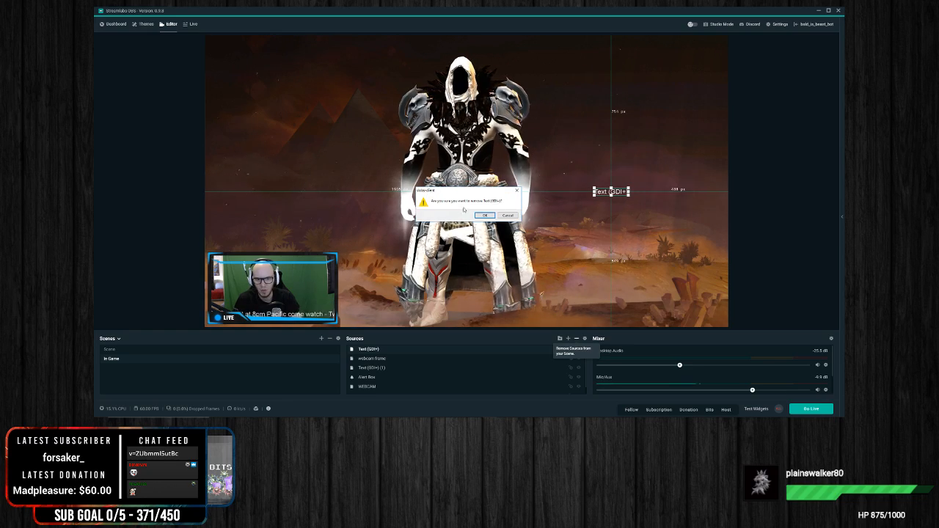
{"action": "left_click", "coordinate": [484, 215]}
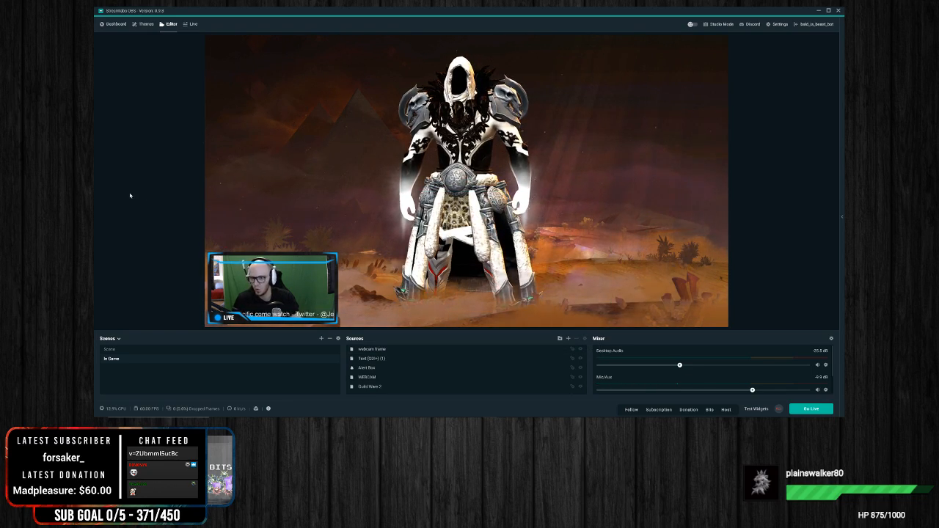
Step: Trigger a test Follow alert in the In Game scene
{"action": "left_click", "coordinate": [630, 411]}
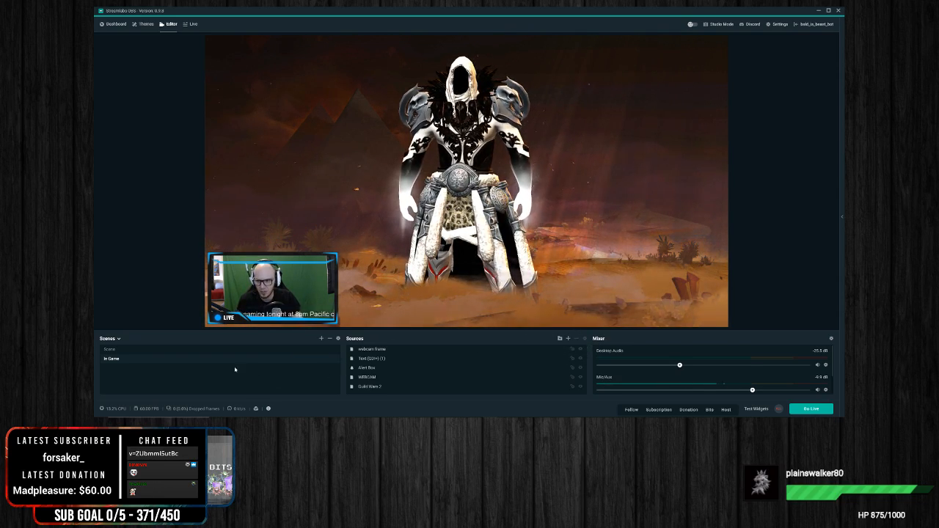
Step: Create a new scene named Intro
{"action": "right_click", "coordinate": [125, 372]}
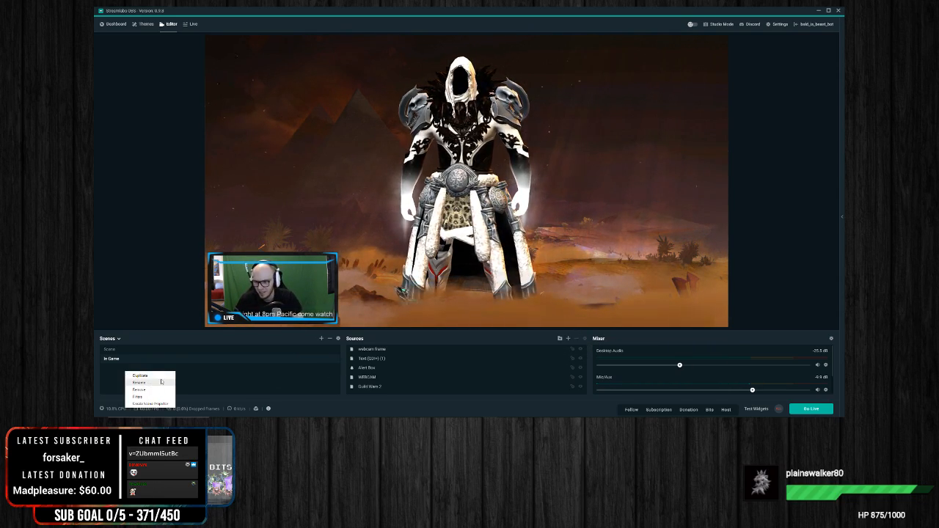
{"action": "left_click", "coordinate": [310, 373]}
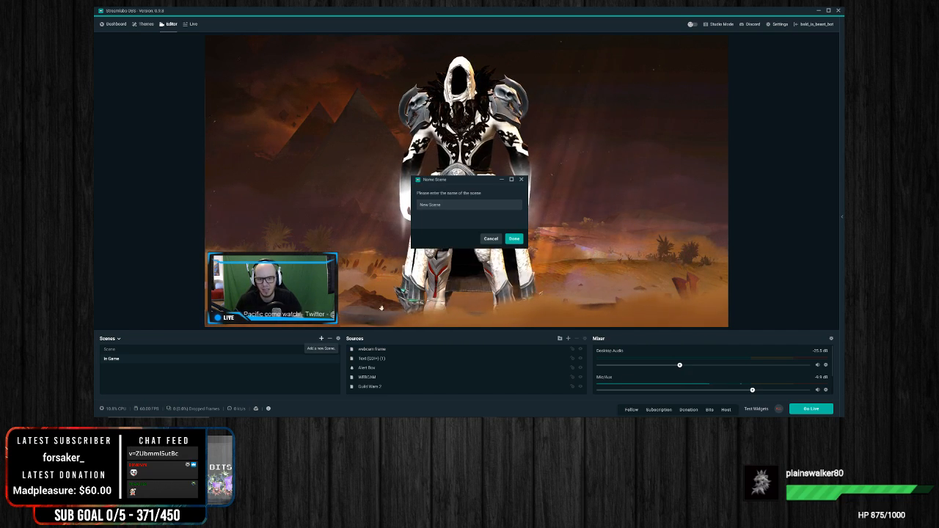
{"action": "key", "text": "BackSpace"}
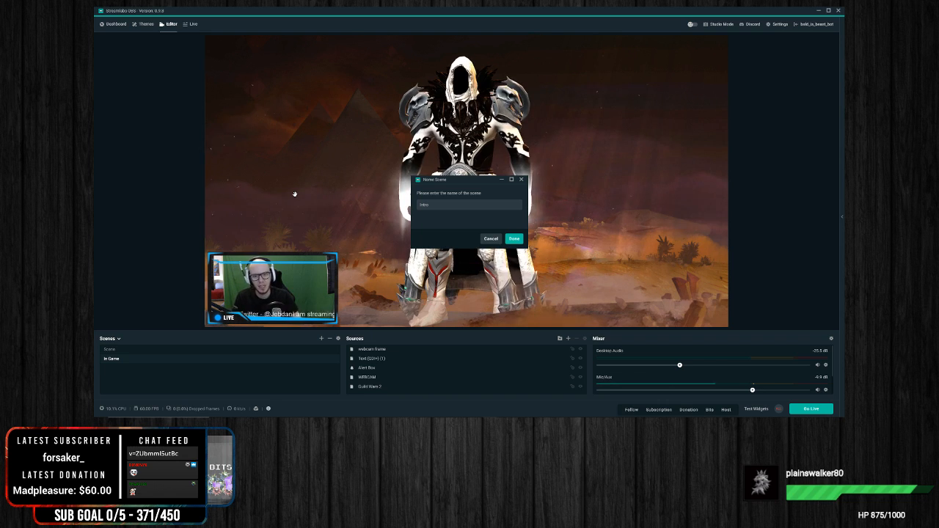
{"action": "left_click", "coordinate": [511, 243]}
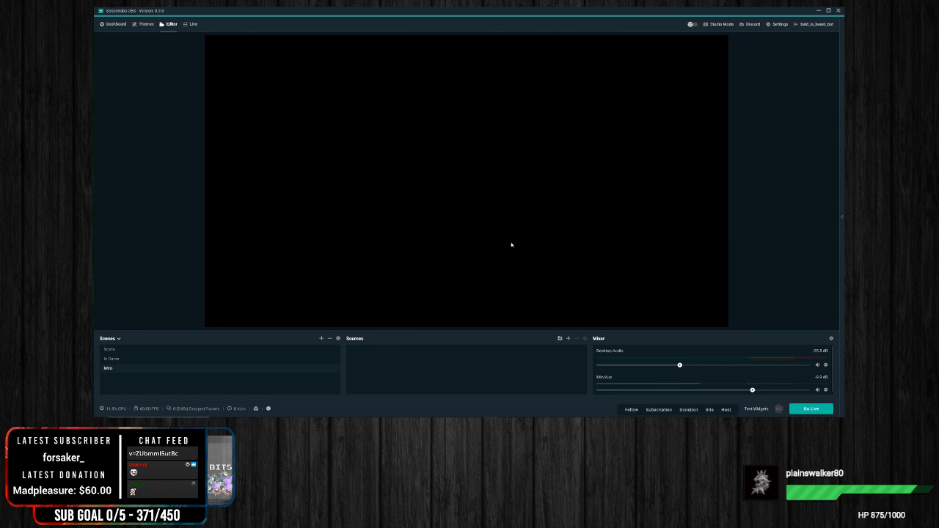
Step: Add a new Image source named Intro Overlay to the Intro scene
{"action": "right_click", "coordinate": [400, 358]}
{"action": "left_click", "coordinate": [568, 339]}
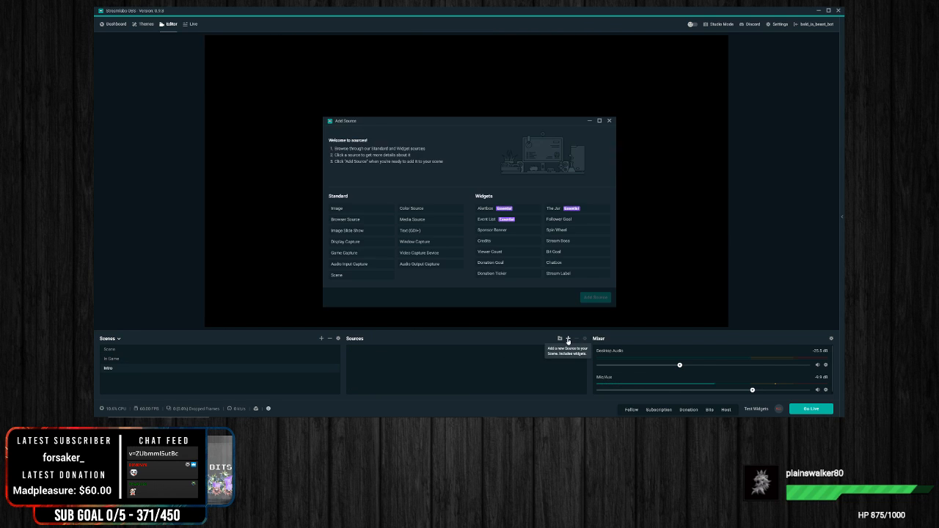
{"action": "left_click", "coordinate": [347, 209]}
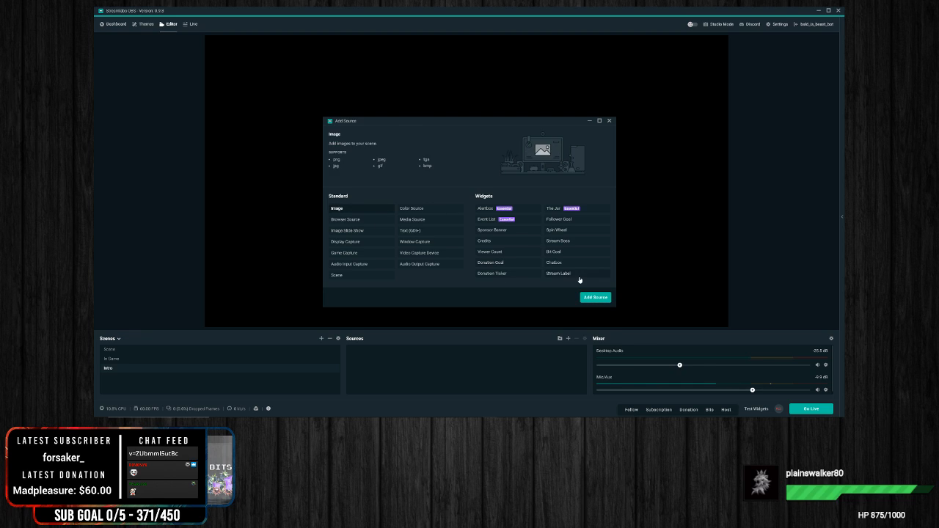
{"action": "left_click", "coordinate": [596, 297]}
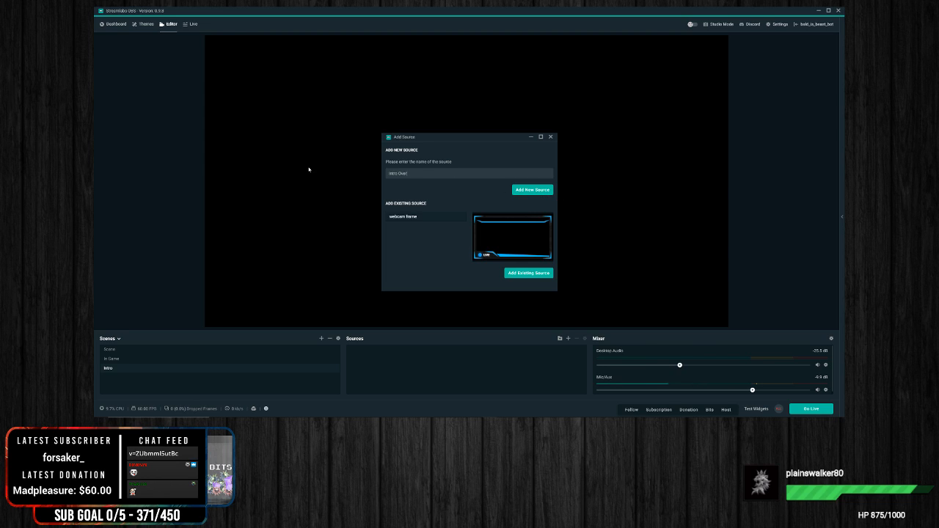
{"action": "left_click", "coordinate": [532, 189]}
Step: Load the Intermission picture from the overlay package folder as the Intro Overlay's image file
{"action": "left_click", "coordinate": [543, 176]}
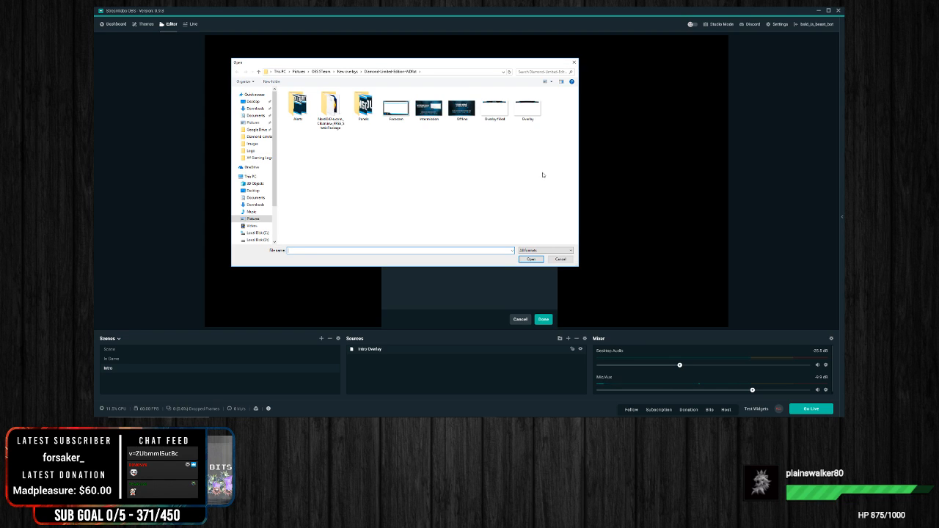
{"action": "double_click", "coordinate": [429, 108]}
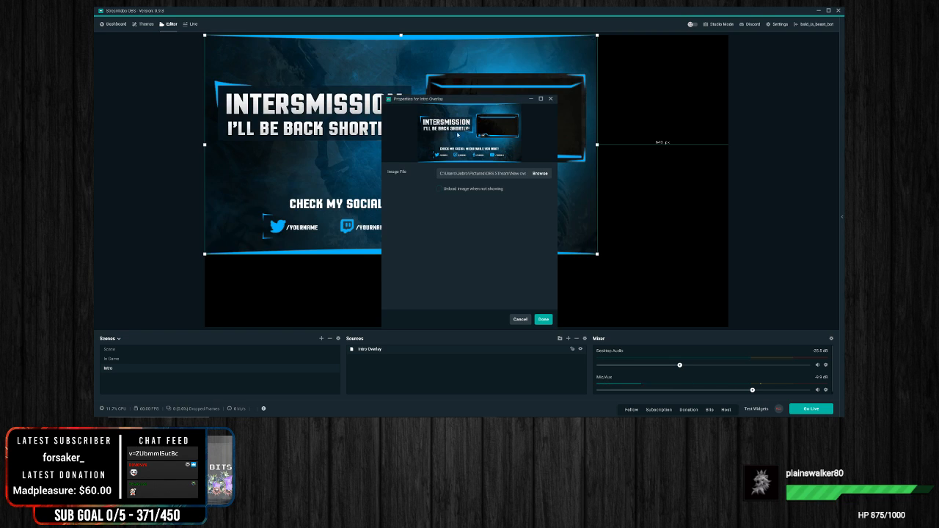
{"action": "left_click", "coordinate": [543, 319]}
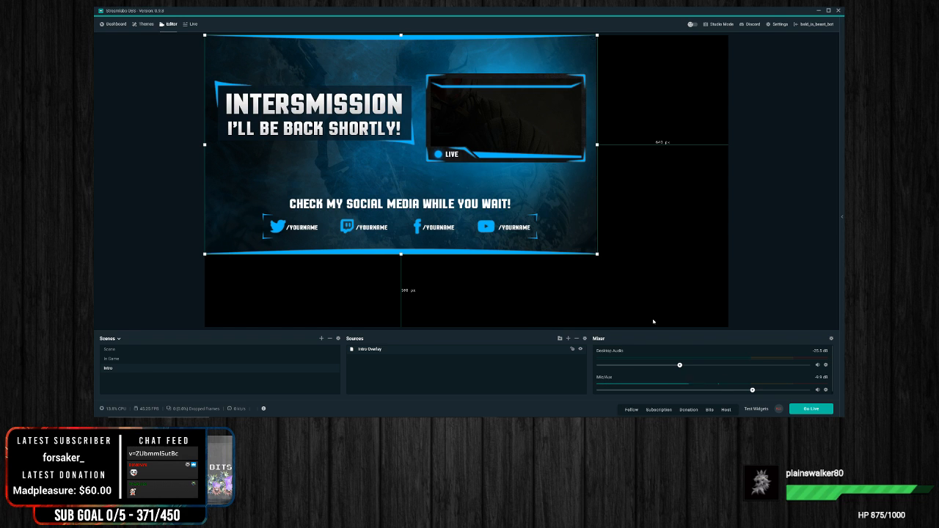
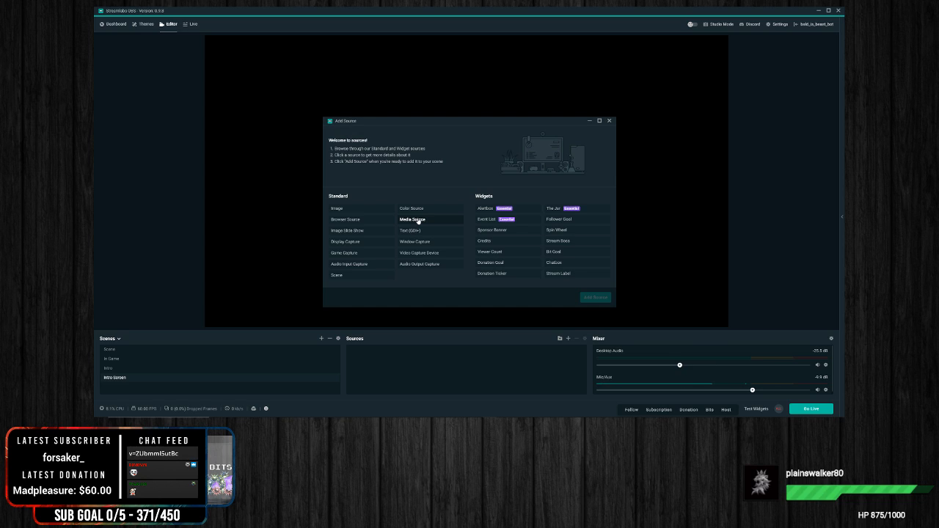
Step: Add a Media Source named Back ground video to the Intro Screen scene
{"action": "left_click", "coordinate": [418, 221]}
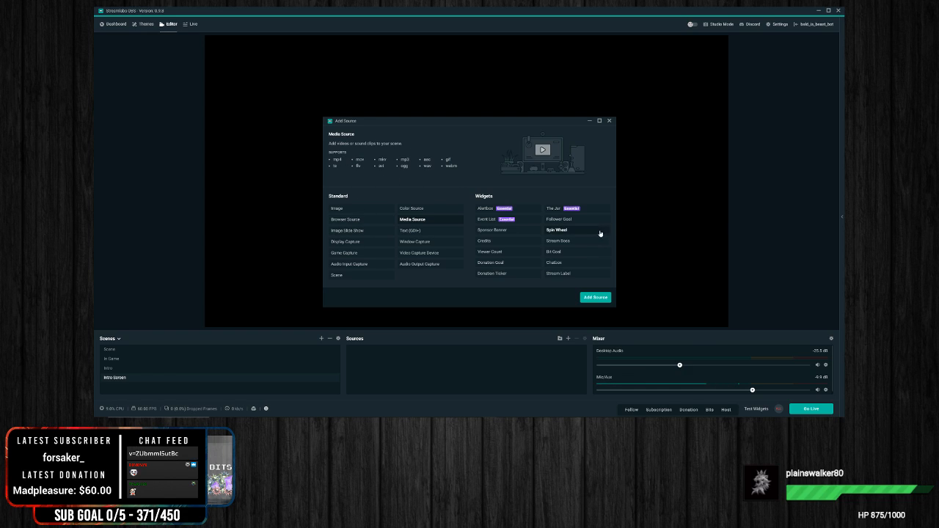
{"action": "left_click", "coordinate": [594, 298]}
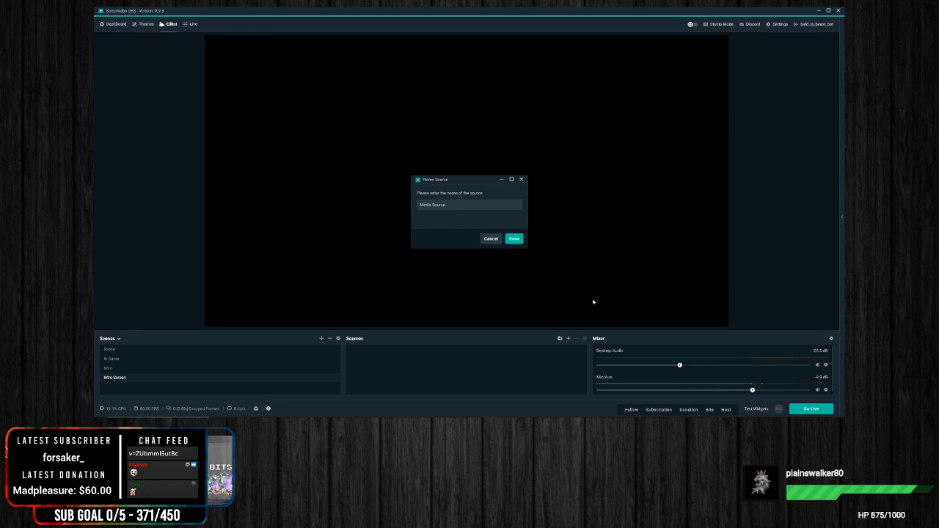
{"action": "type", "text": "Background video"}
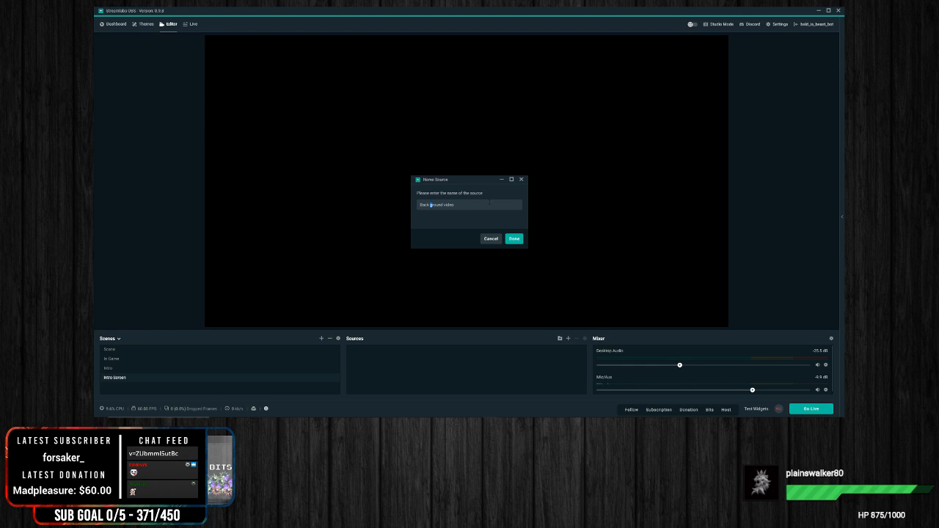
{"action": "left_click", "coordinate": [514, 238]}
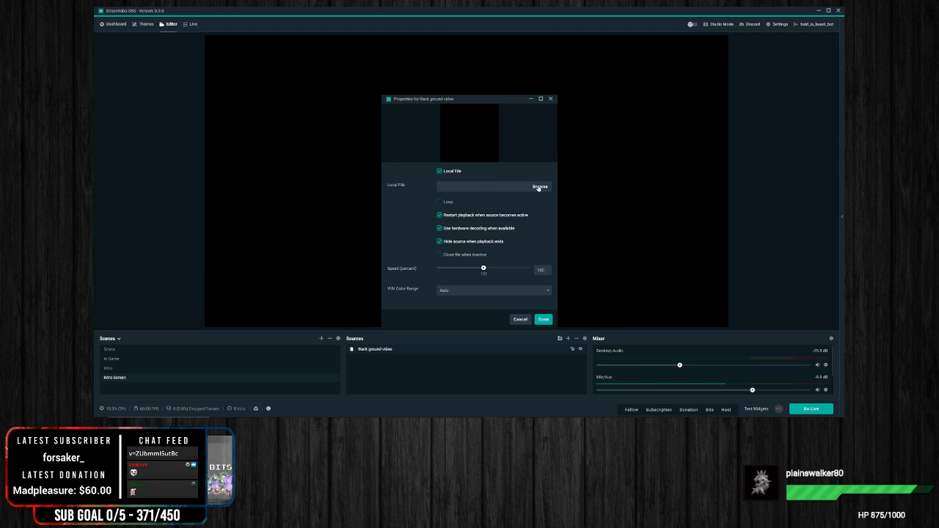
Step: Browse the overlay package's Screens, Alerts, Panels, Overlays and Icons folders for a local background video file
{"action": "left_click", "coordinate": [538, 187]}
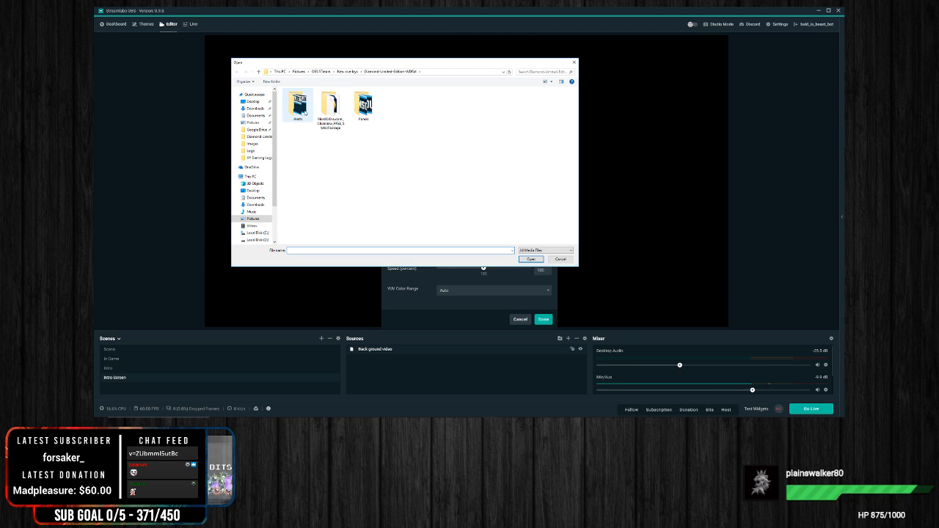
{"action": "double_click", "coordinate": [330, 110]}
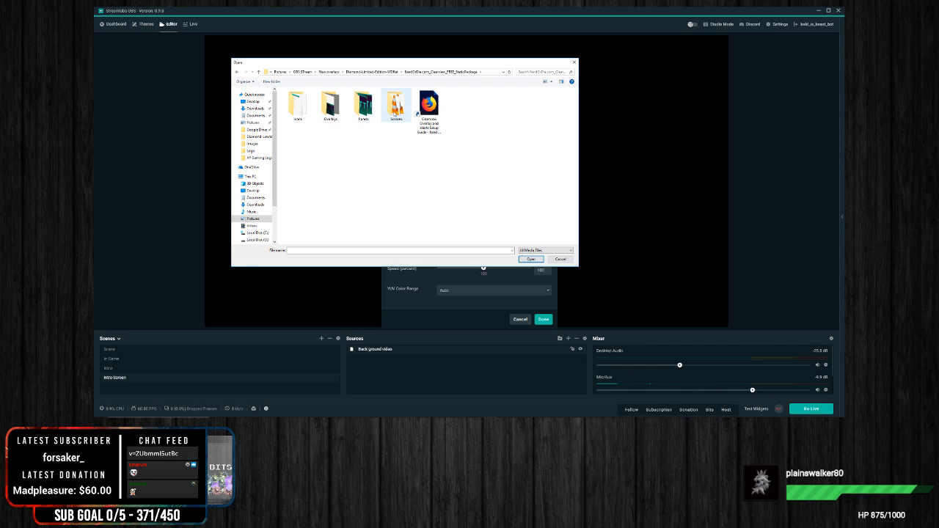
{"action": "double_click", "coordinate": [395, 106]}
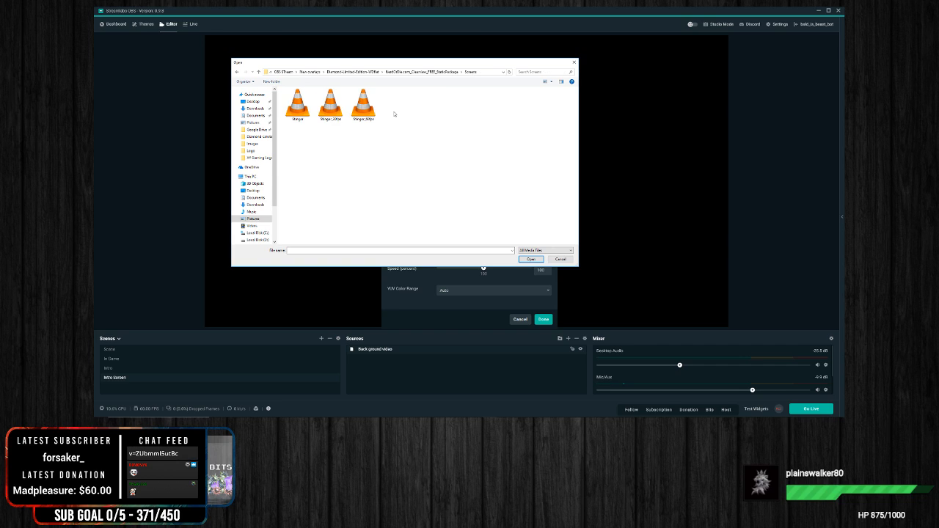
{"action": "left_click", "coordinate": [237, 72]}
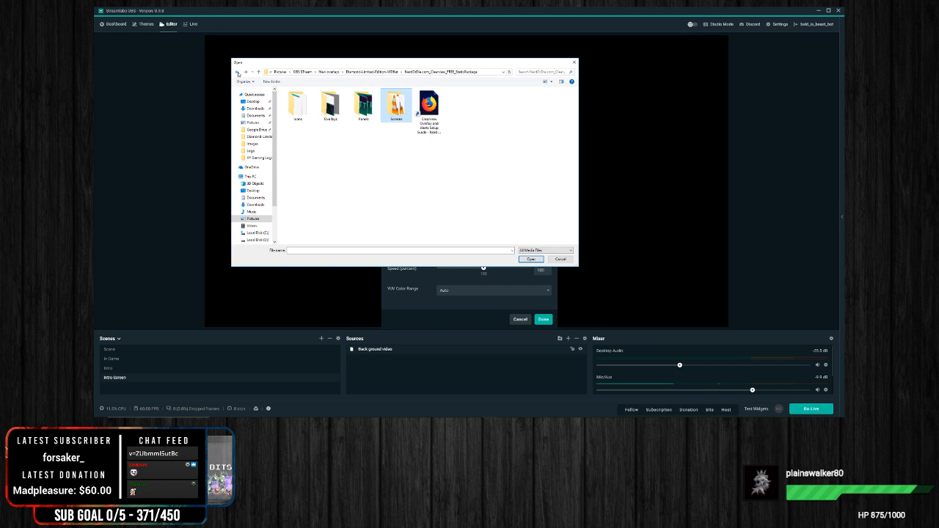
{"action": "left_click", "coordinate": [237, 72]}
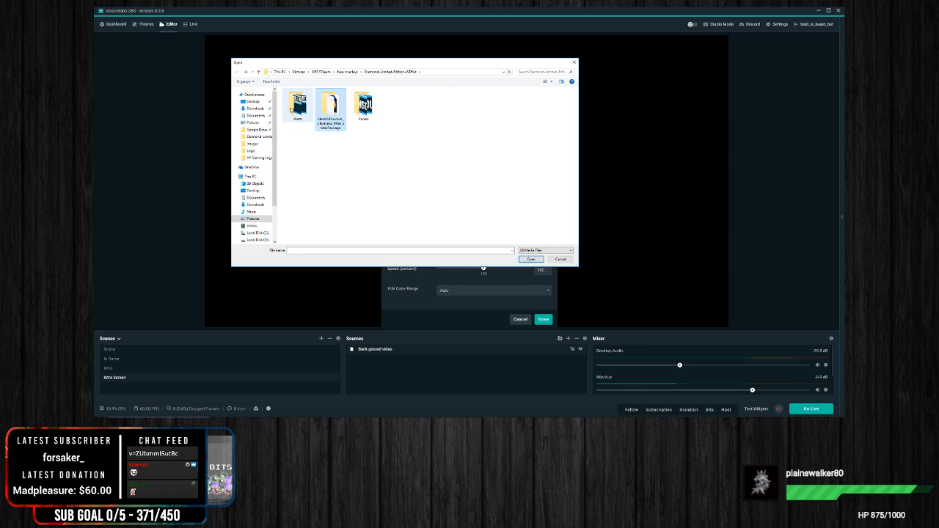
{"action": "double_click", "coordinate": [291, 110]}
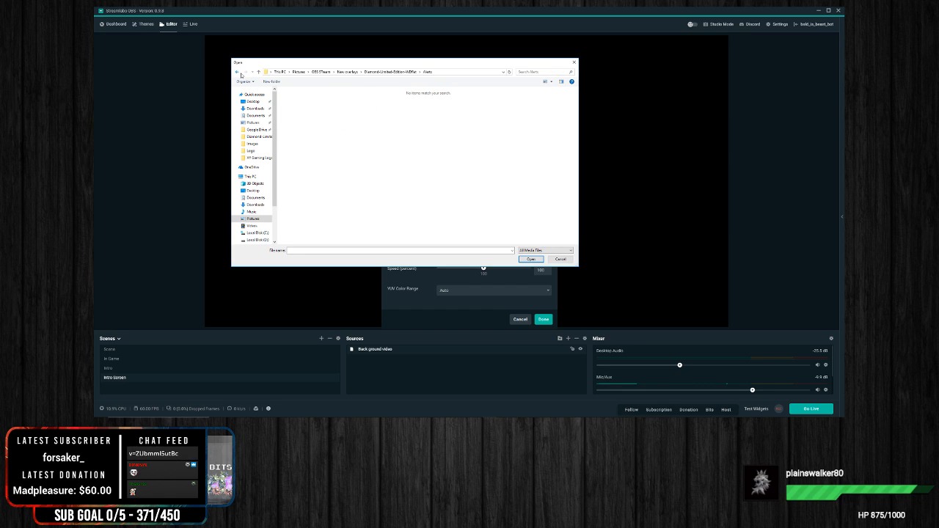
{"action": "left_click", "coordinate": [238, 72]}
{"action": "double_click", "coordinate": [330, 106]}
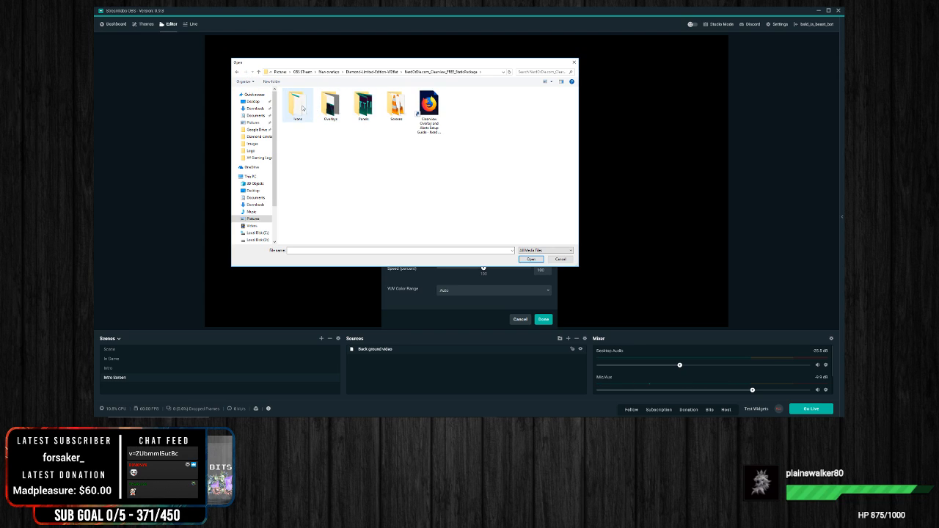
{"action": "double_click", "coordinate": [362, 106]}
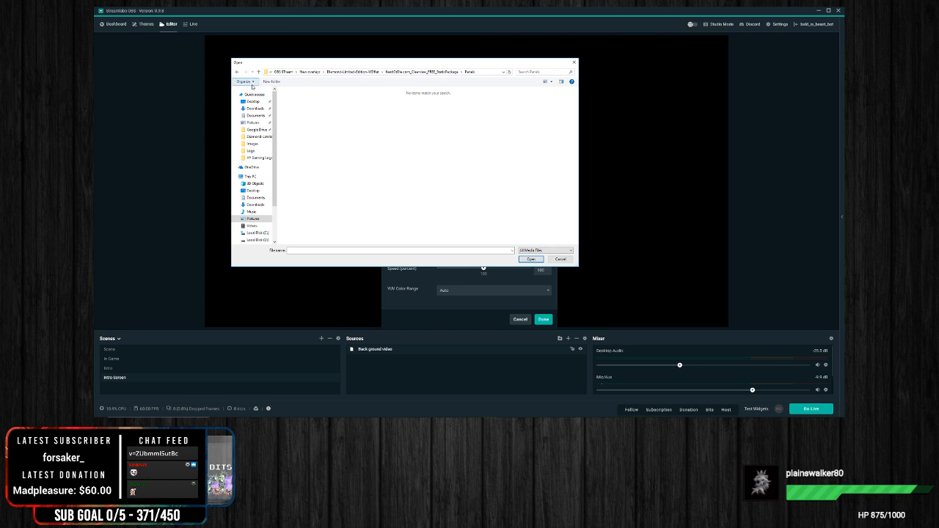
{"action": "left_click", "coordinate": [237, 73]}
{"action": "double_click", "coordinate": [331, 107]}
{"action": "left_click", "coordinate": [237, 73]}
{"action": "double_click", "coordinate": [298, 107]}
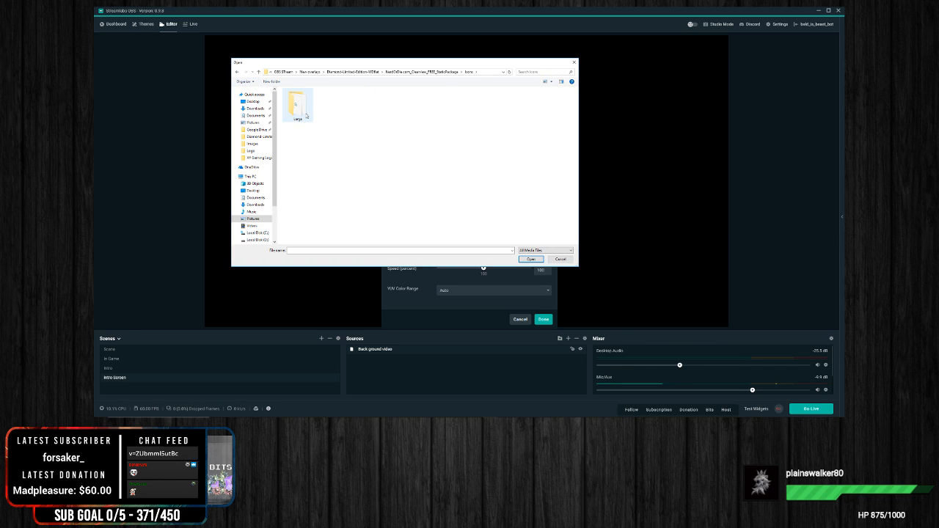
{"action": "left_click", "coordinate": [236, 74]}
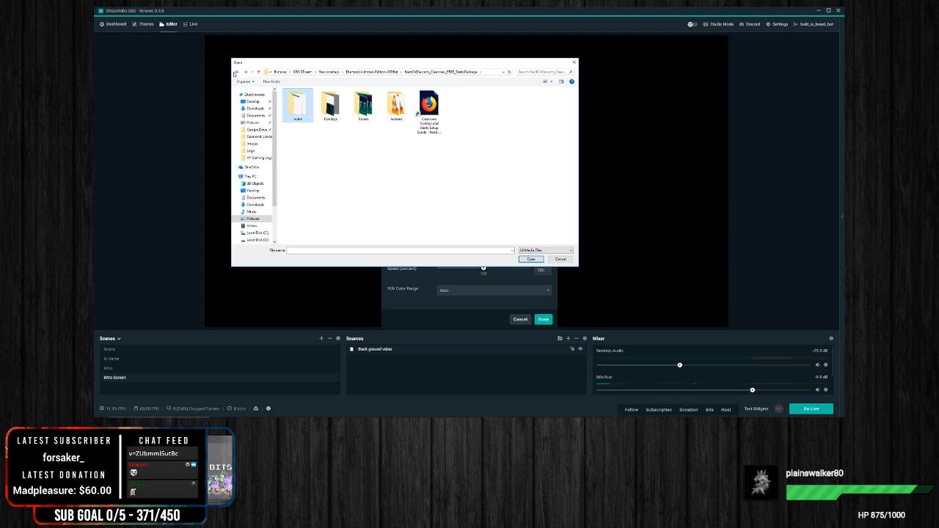
{"action": "left_click", "coordinate": [235, 74]}
{"action": "double_click", "coordinate": [296, 110]}
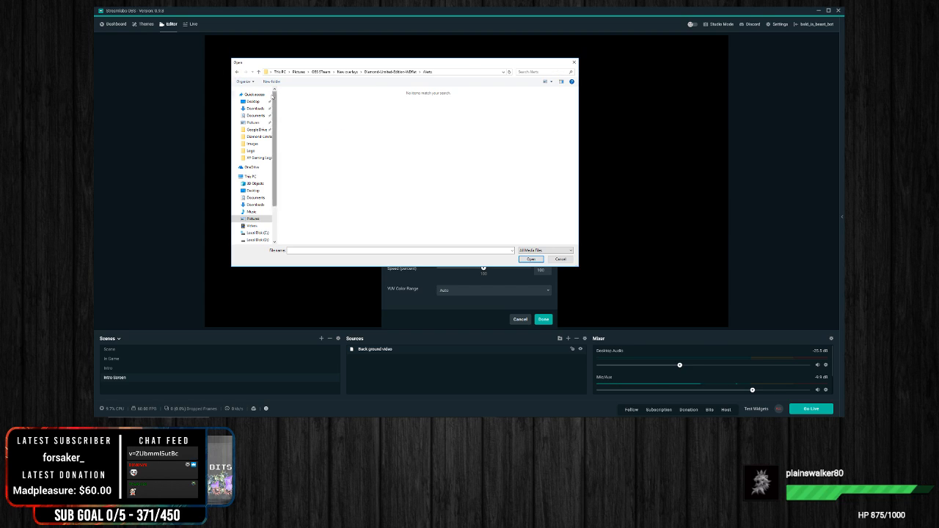
{"action": "left_click", "coordinate": [236, 73]}
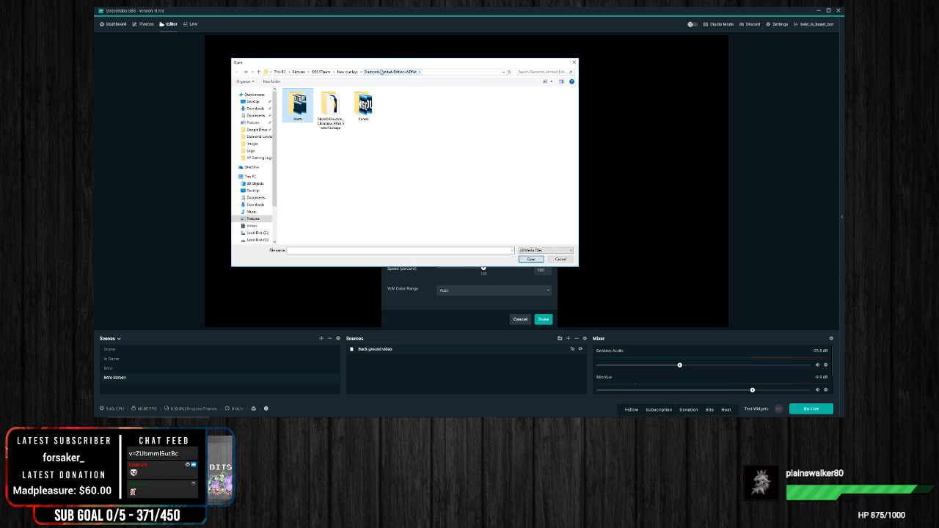
{"action": "left_click", "coordinate": [574, 62]}
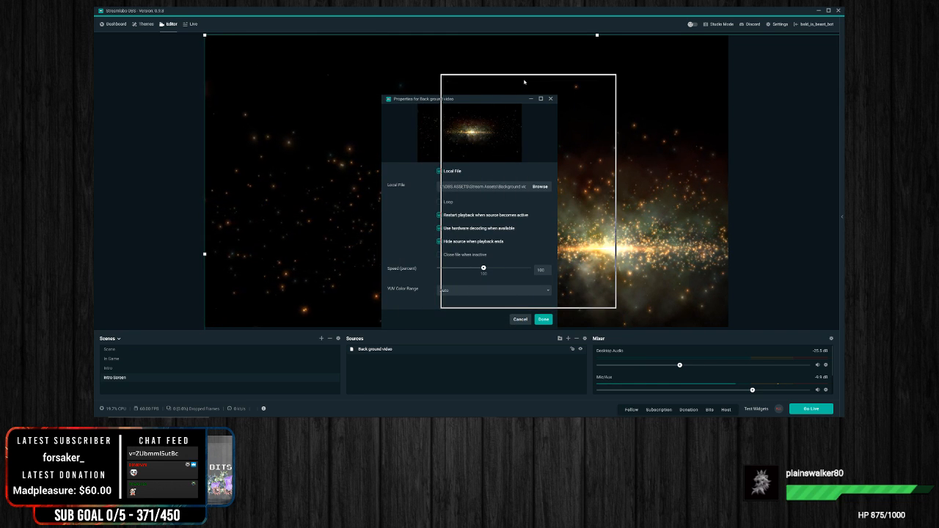
Step: Enable Loop and Close file when inactive for the background video, with its speed set to 100 percent
{"action": "left_click_drag", "start_coordinate": [524, 82], "coordinate": [524, 81]}
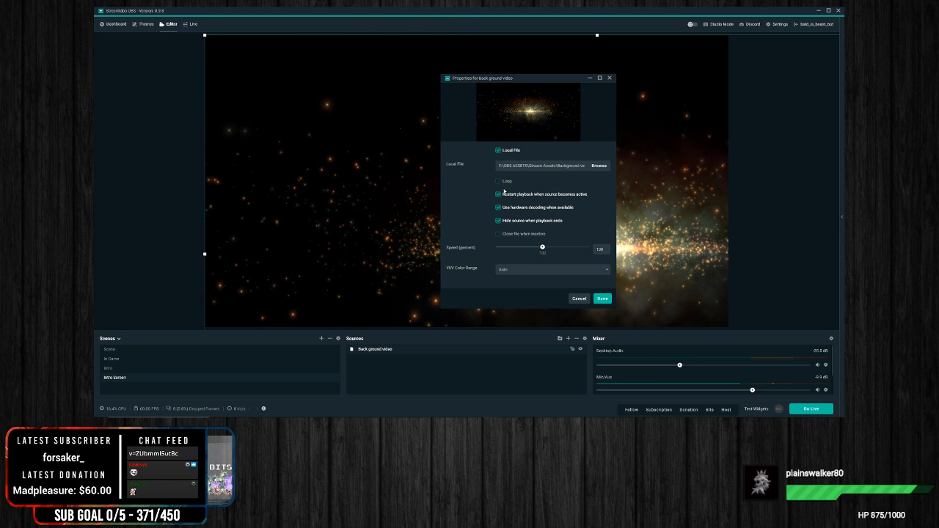
{"action": "left_click", "coordinate": [499, 181]}
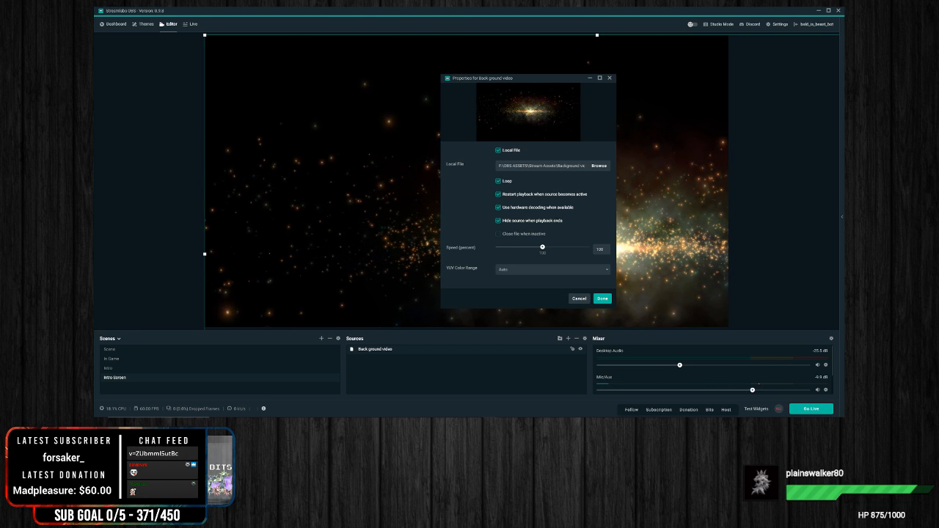
{"action": "left_click", "coordinate": [499, 235]}
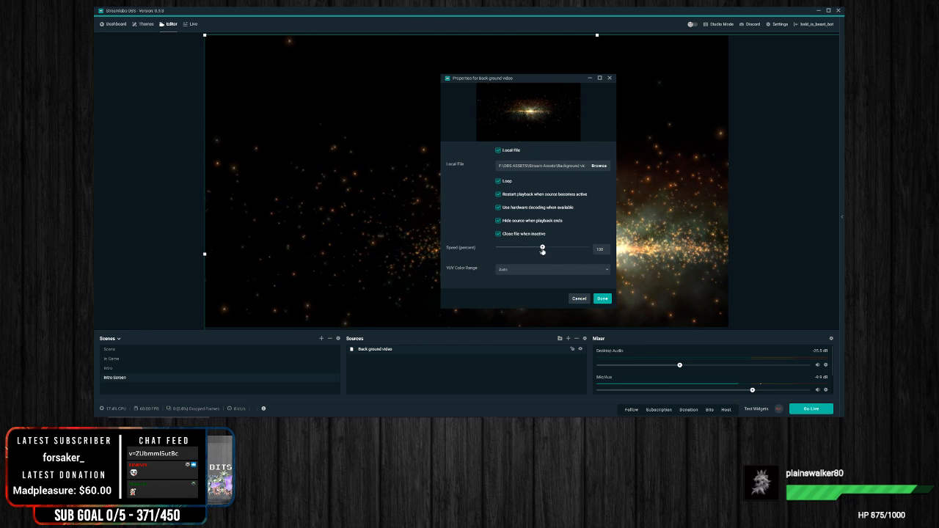
{"action": "mouse_move", "coordinate": [543, 248]}
{"action": "left_mouse_down"}
{"action": "mouse_move", "coordinate": [520, 249]}
{"action": "mouse_move", "coordinate": [544, 249]}
{"action": "left_mouse_up"}
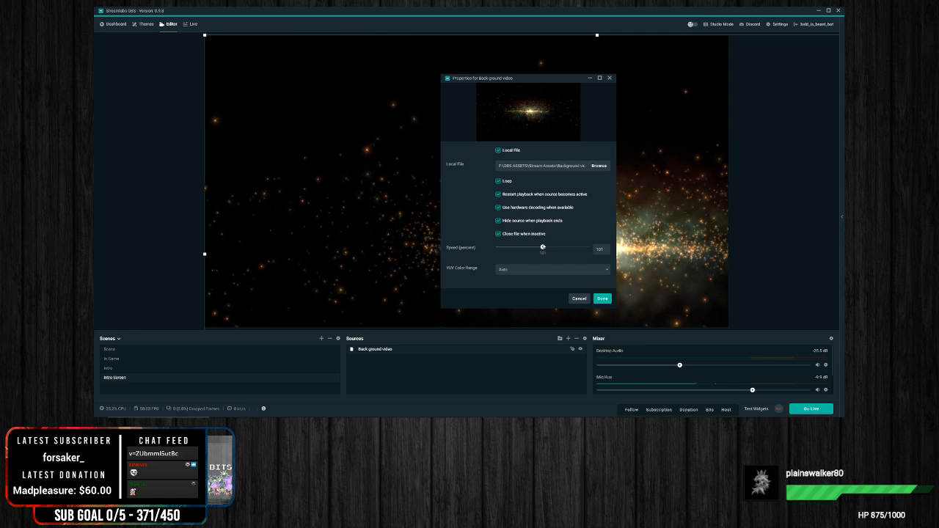
{"action": "key", "text": "BackSpace"}
{"action": "type", "text": "0"}
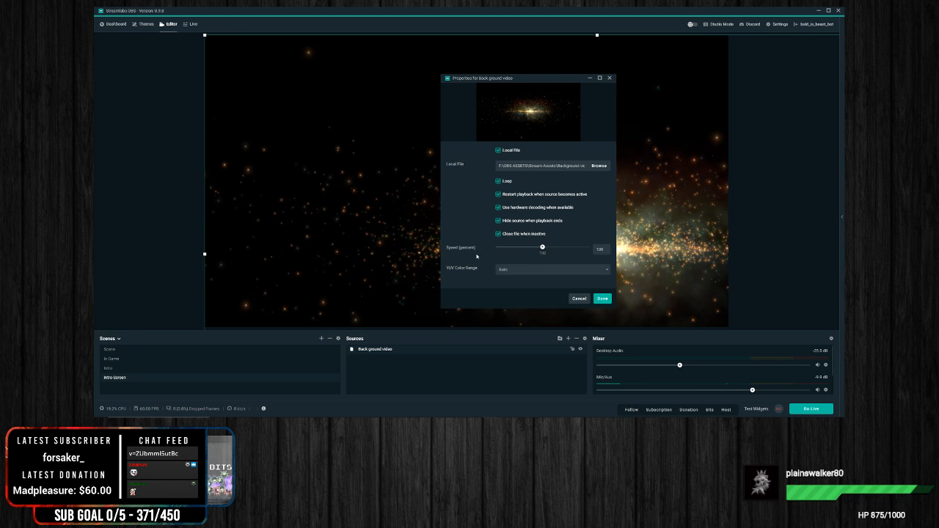
{"action": "left_click", "coordinate": [602, 299]}
Step: Resize and reposition the background video so that it fills the canvas with the glow centred
{"action": "left_click_drag", "start_coordinate": [596, 163], "coordinate": [407, 40]}
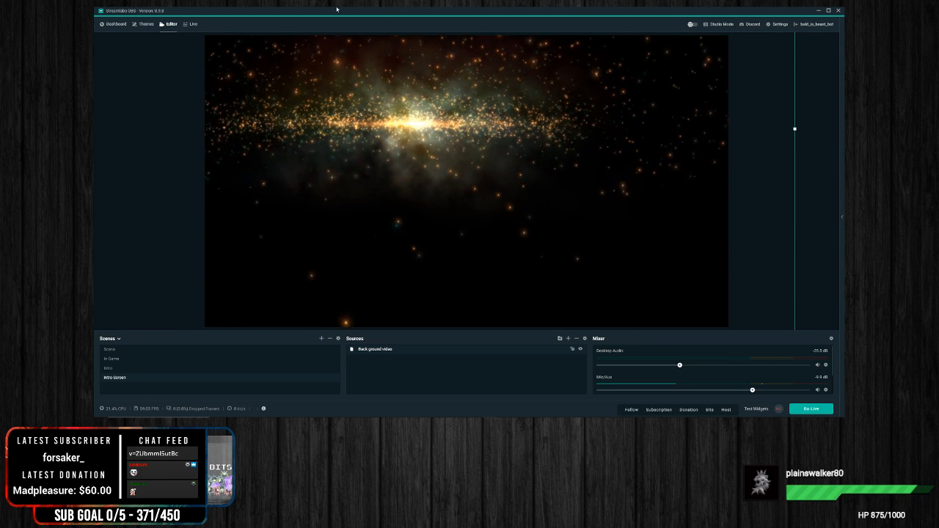
{"action": "left_click_drag", "start_coordinate": [643, 281], "coordinate": [514, 171]}
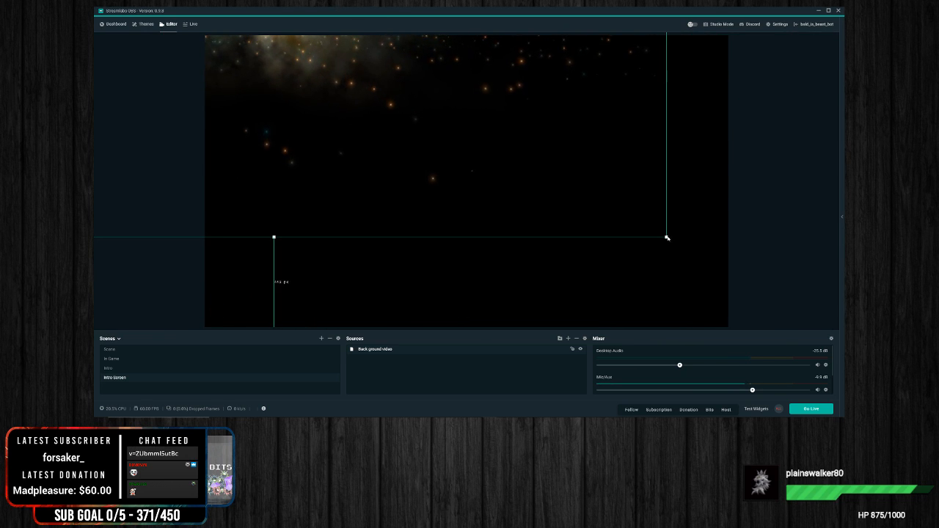
{"action": "left_click_drag", "start_coordinate": [667, 237], "coordinate": [789, 333]}
{"action": "left_click_drag", "start_coordinate": [411, 136], "coordinate": [523, 259]}
Step: Rotate the background video 90 degrees clockwise, then resize and reposition it to cover the whole canvas
{"action": "right_click", "coordinate": [517, 192]}
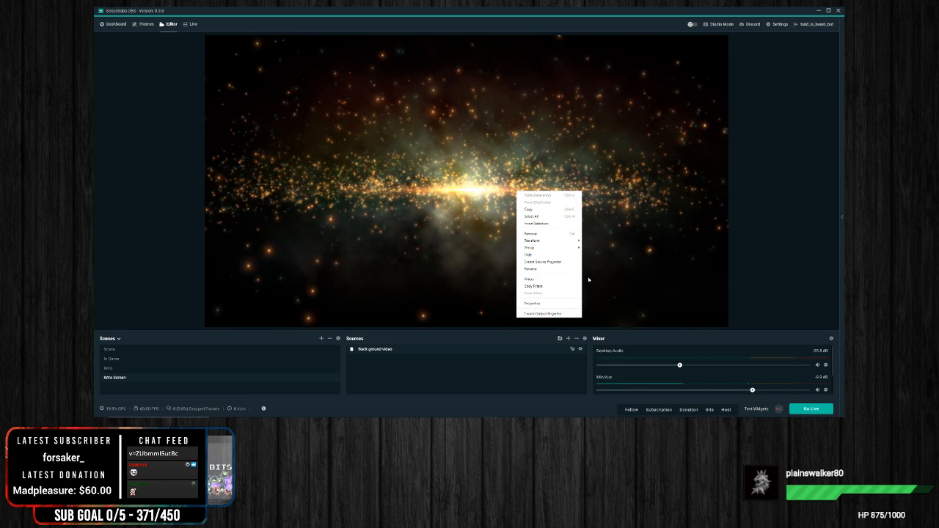
{"action": "left_click", "coordinate": [474, 380]}
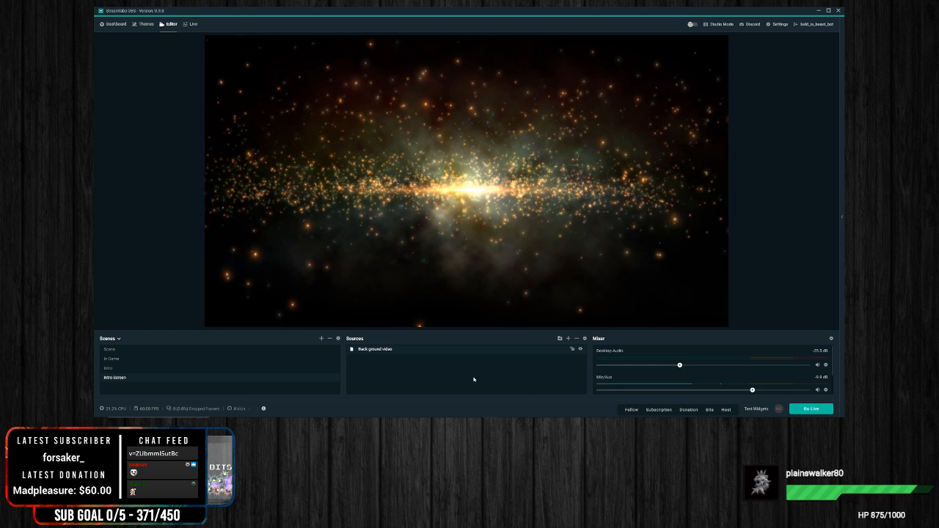
{"action": "right_click", "coordinate": [406, 350]}
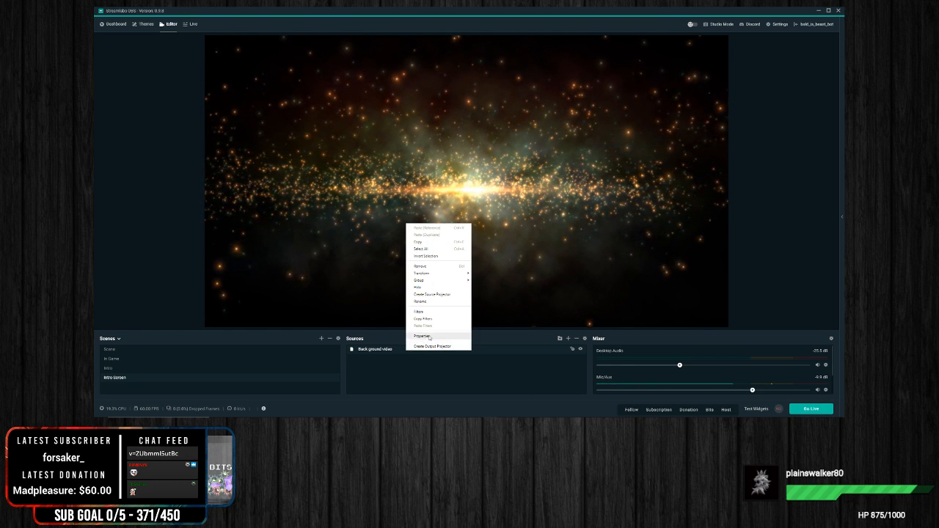
{"action": "mouse_move", "coordinate": [433, 273]}
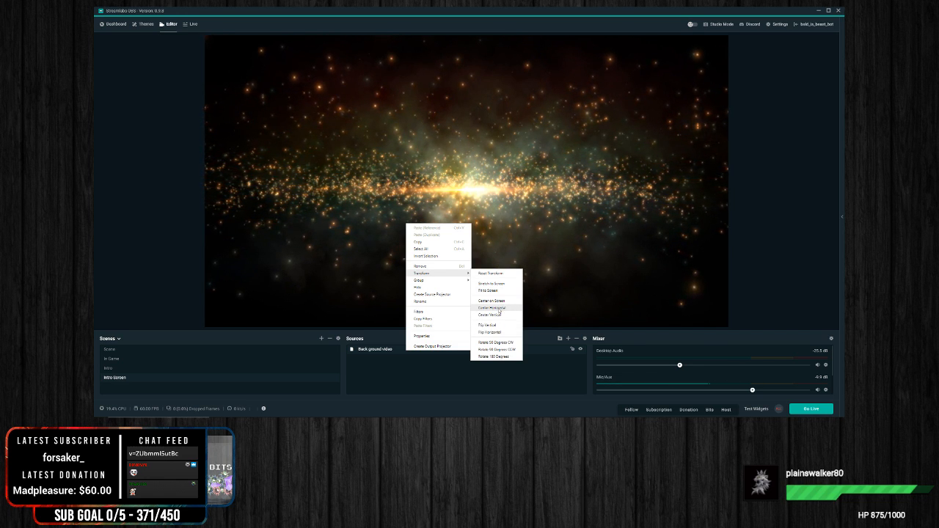
{"action": "left_click", "coordinate": [509, 343]}
{"action": "left_click_drag", "start_coordinate": [365, 275], "coordinate": [581, 58]}
{"action": "left_click_drag", "start_coordinate": [544, 236], "coordinate": [530, 196]}
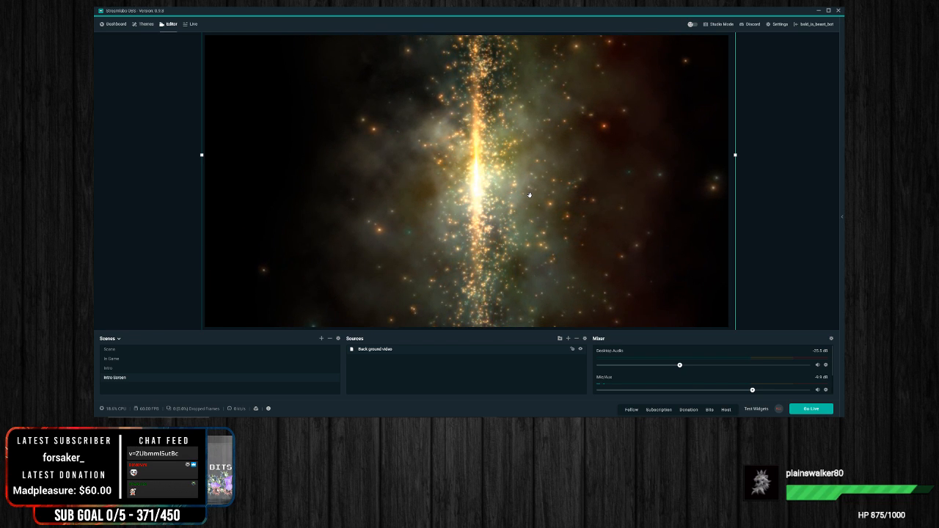
{"action": "left_click", "coordinate": [164, 223]}
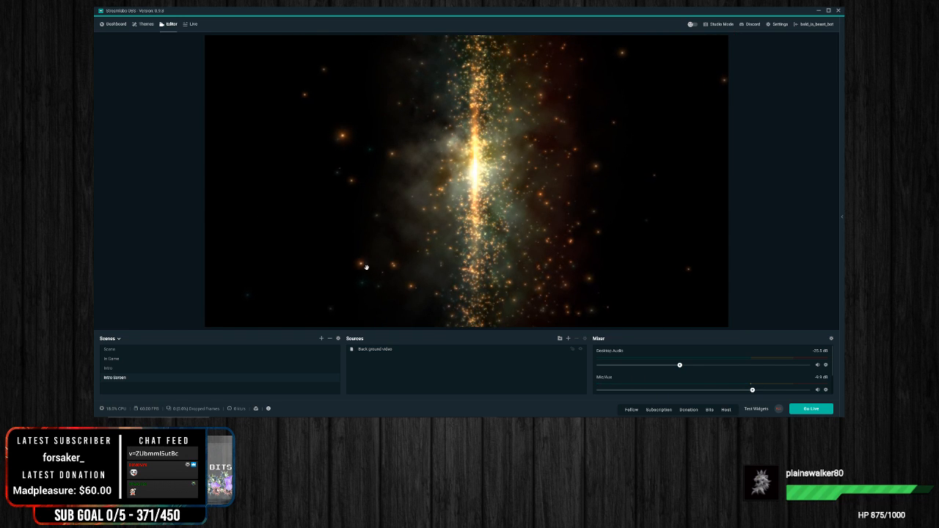
Step: Add a new Text (GDI+) source named "Starting soon" to the Intro Screen scene
{"action": "right_click", "coordinate": [385, 321]}
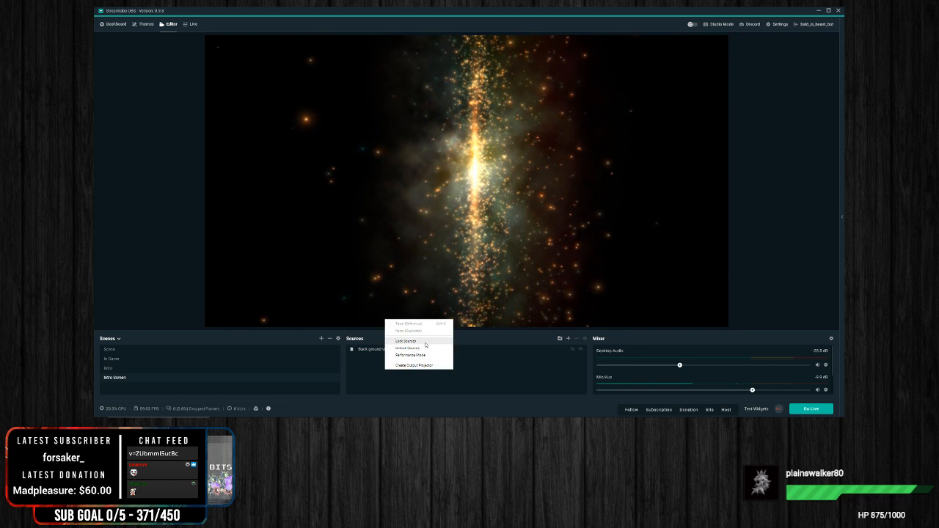
{"action": "left_click", "coordinate": [570, 342]}
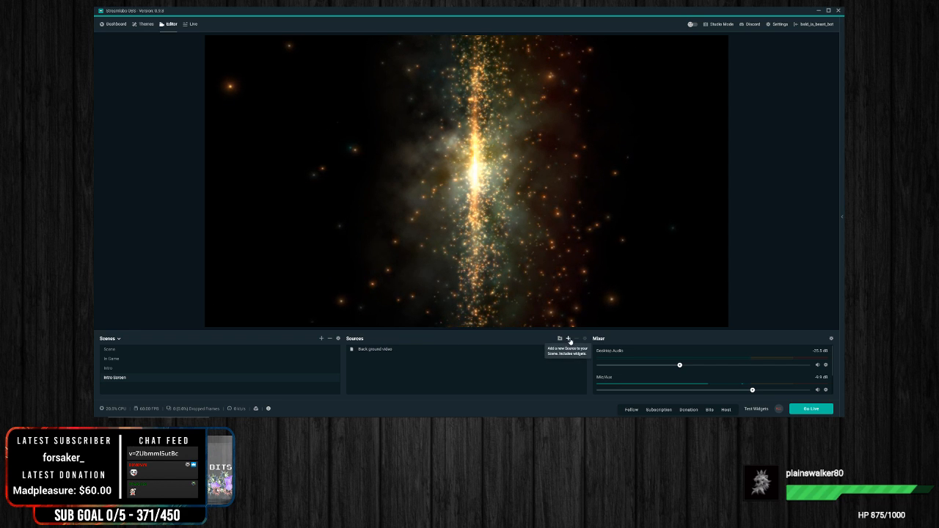
{"action": "left_click", "coordinate": [569, 339]}
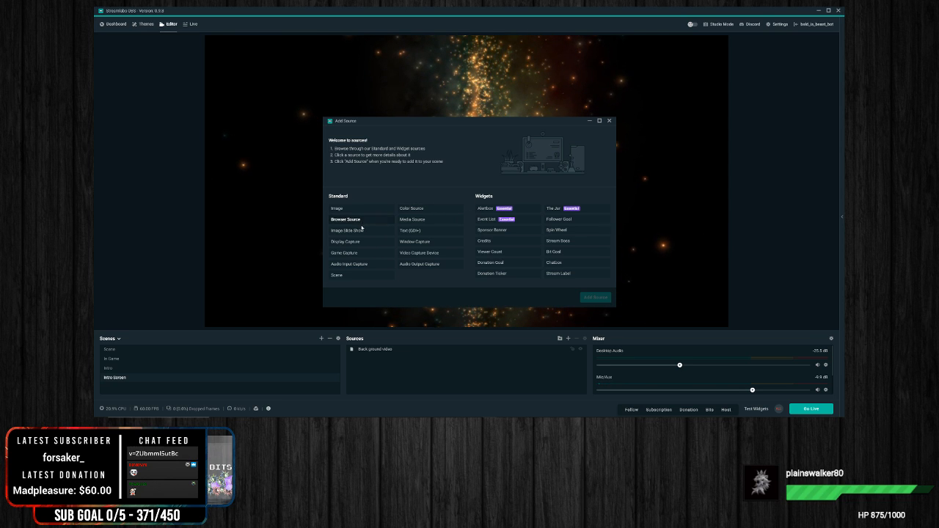
{"action": "left_click", "coordinate": [419, 231]}
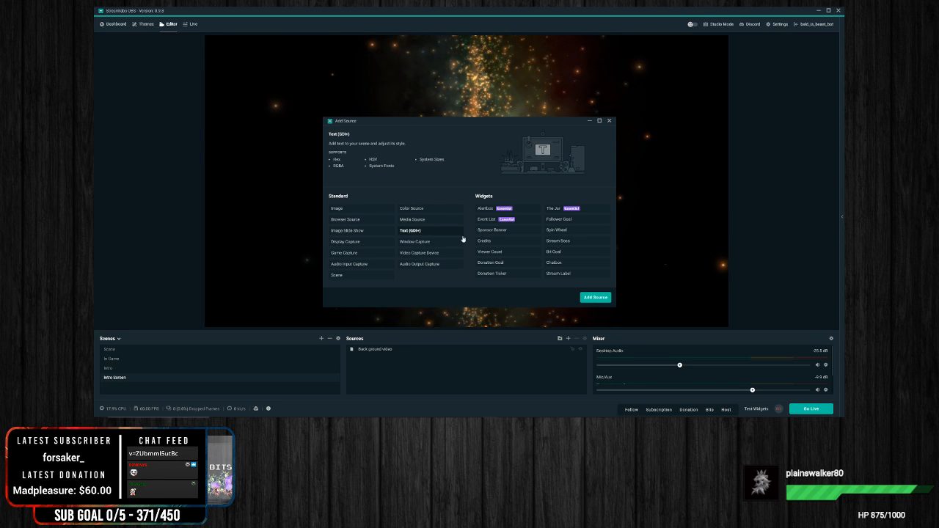
{"action": "left_click", "coordinate": [596, 297]}
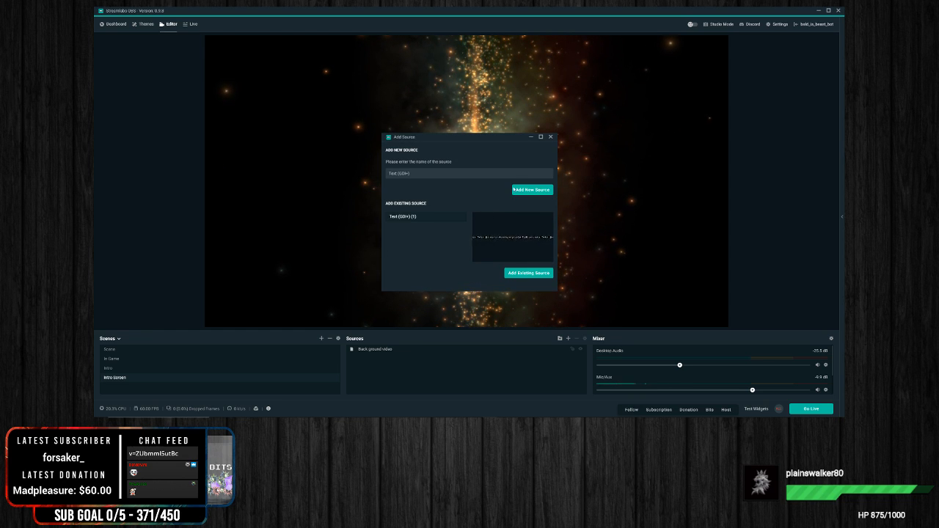
{"action": "key", "text": "BackSpace"}
{"action": "key", "text": "BackSpace"}
{"action": "key", "text": "BackSpace"}
{"action": "key", "text": "BackSpace"}
{"action": "key", "text": "BackSpace"}
{"action": "key", "text": "BackSpace"}
{"action": "key", "text": "BackSpace"}
{"action": "key", "text": "BackSpace"}
{"action": "key", "text": "BackSpace"}
{"action": "key", "text": "BackSpace"}
{"action": "key", "text": "BackSpace"}
{"action": "type", "text": "Sta"}
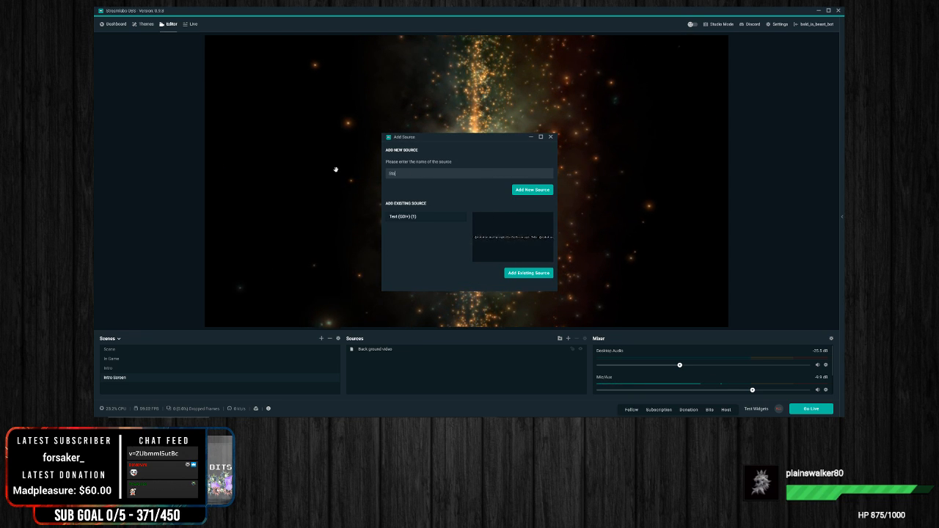
{"action": "type", "text": "rting soon"}
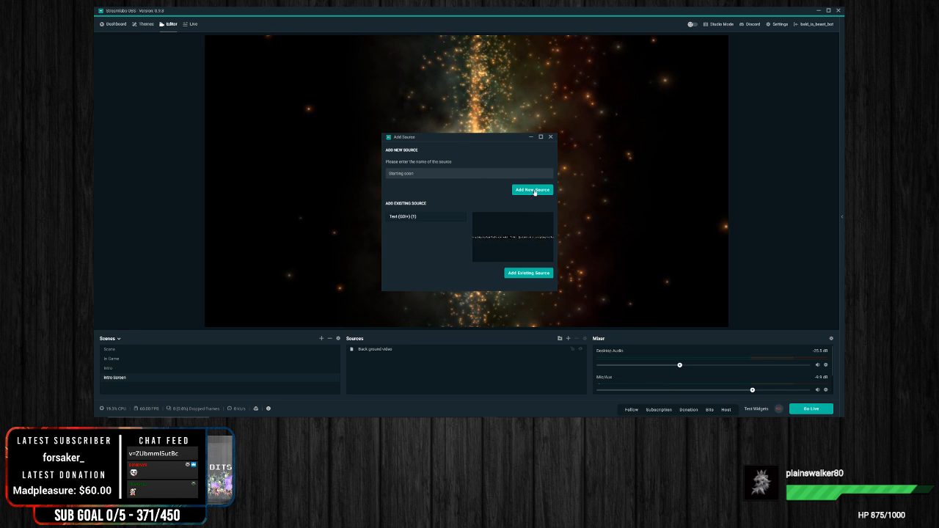
{"action": "left_click", "coordinate": [534, 190]}
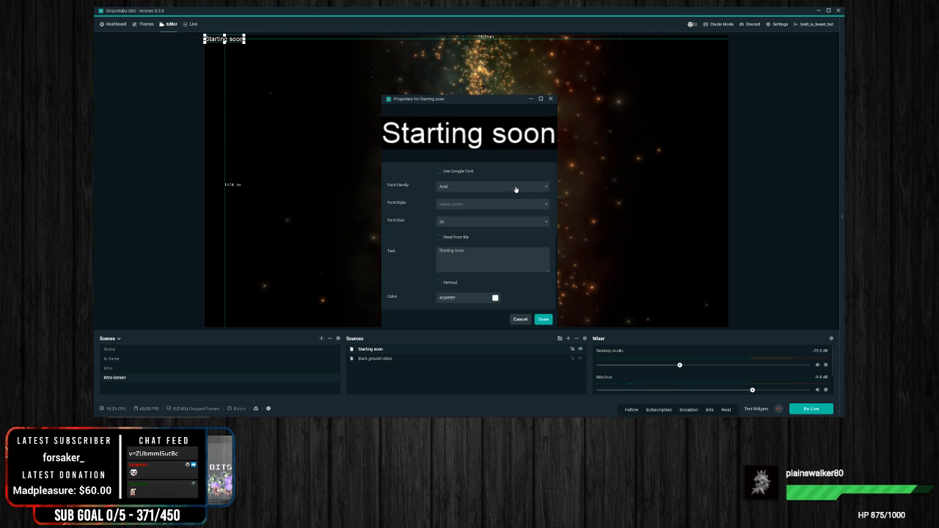
Step: Set the Starting soon text to the condensed all-capitals font listed below Bahnschrift Light, at font size 48
{"action": "left_click", "coordinate": [469, 191]}
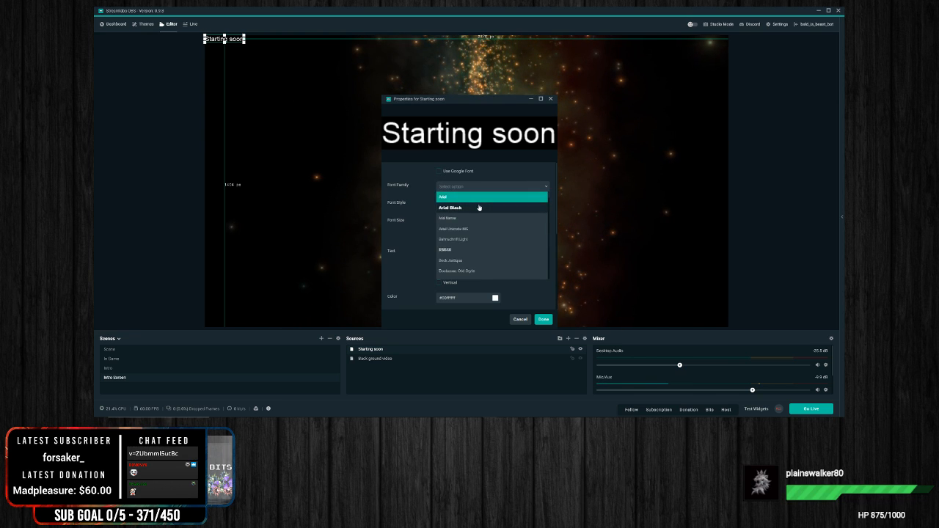
{"action": "left_click", "coordinate": [480, 207]}
{"action": "left_click", "coordinate": [526, 193]}
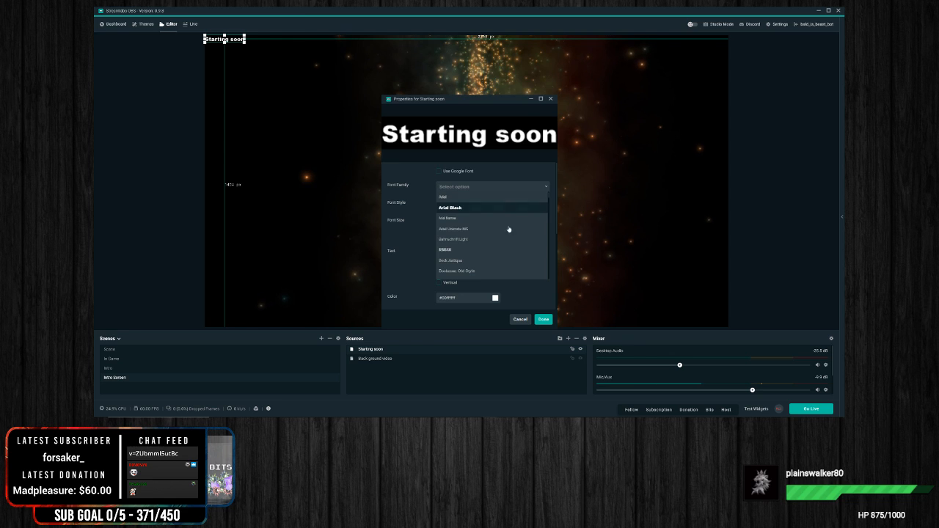
{"action": "left_click", "coordinate": [467, 250]}
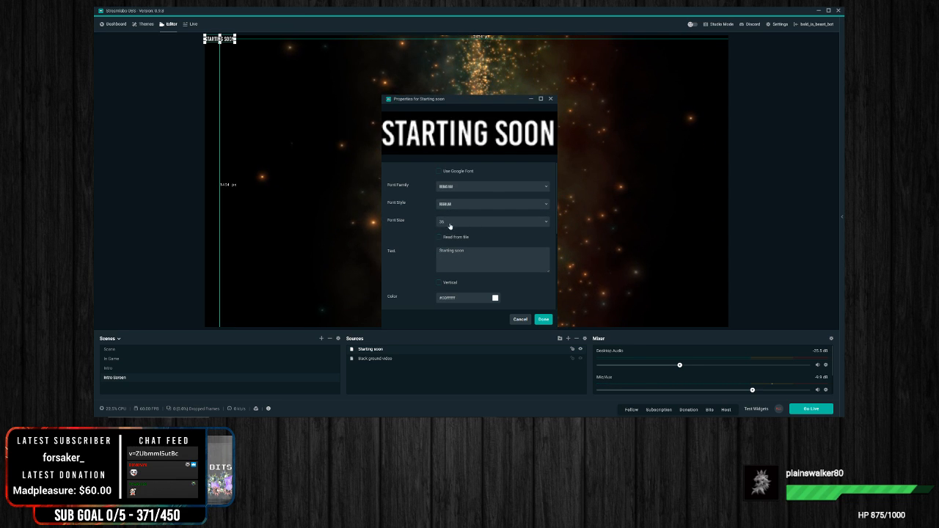
{"action": "left_click", "coordinate": [450, 224]}
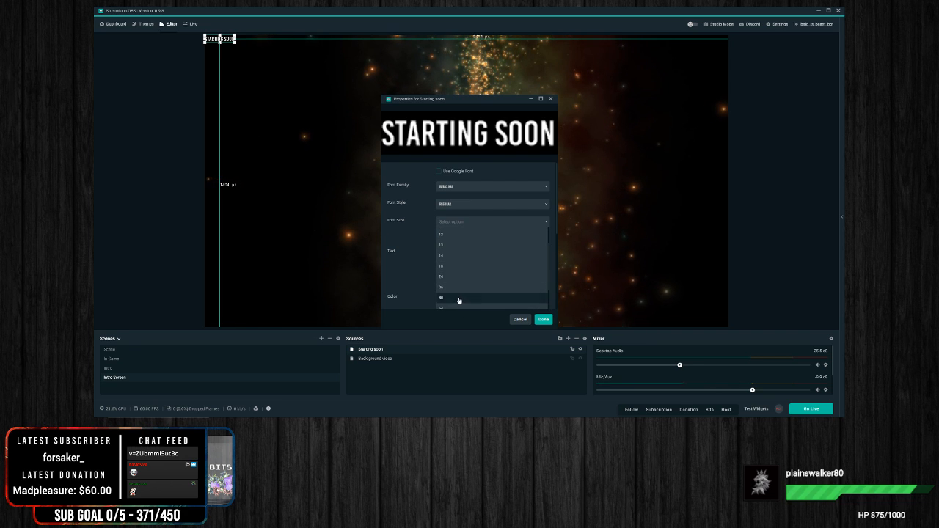
{"action": "left_click", "coordinate": [461, 298]}
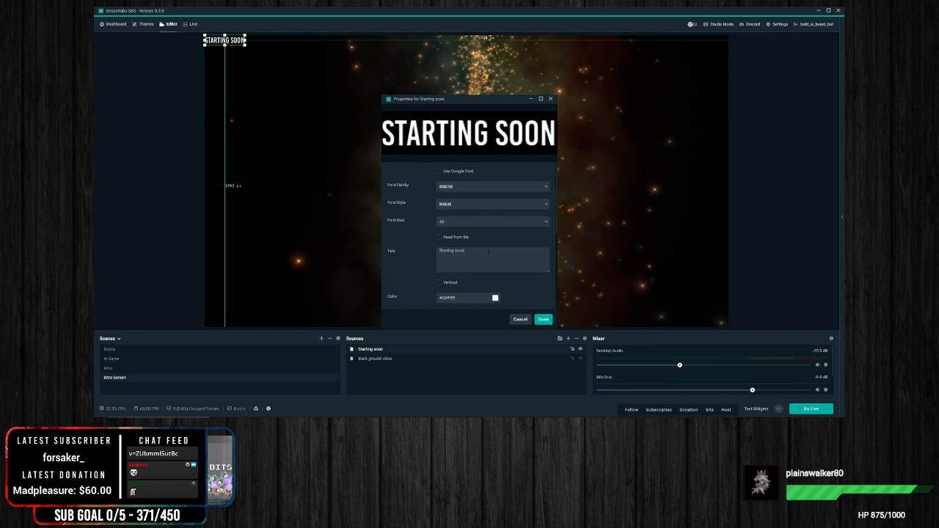
Step: Give the Starting soon text an outline in a near-black colour, with alignment kept at Left, and accept its properties
{"action": "scroll", "coordinate": [428, 271], "scroll_direction": "down", "scroll_amount": 1}
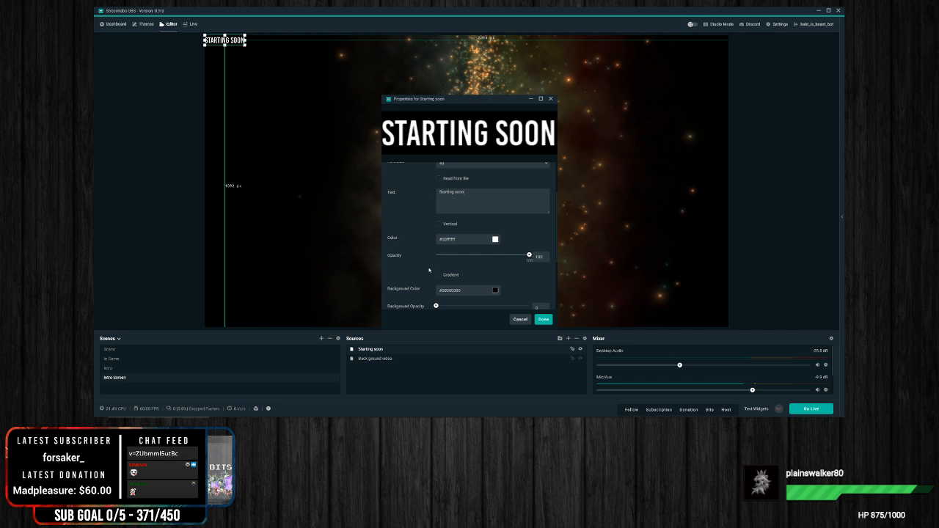
{"action": "scroll", "coordinate": [434, 272], "scroll_direction": "down", "scroll_amount": 1}
{"action": "scroll", "coordinate": [404, 284], "scroll_direction": "down", "scroll_amount": 1}
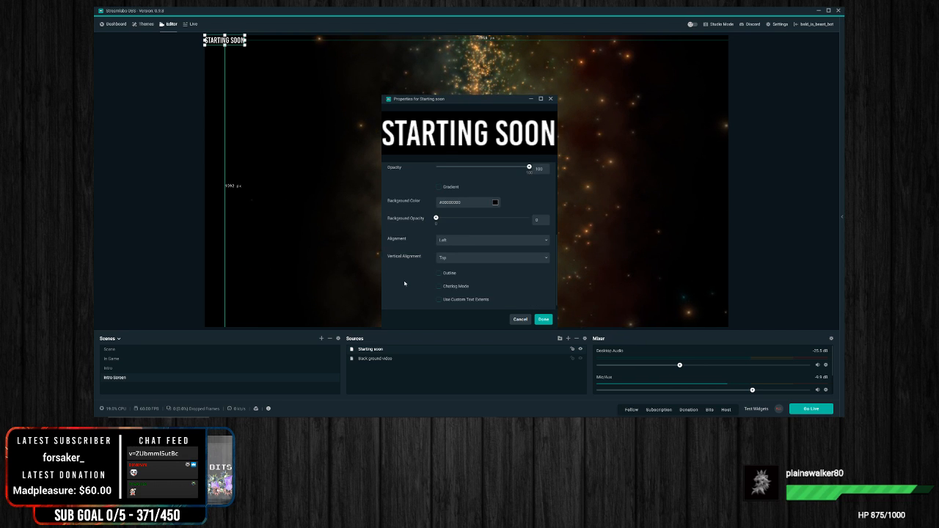
{"action": "scroll", "coordinate": [404, 283], "scroll_direction": "down", "scroll_amount": 1}
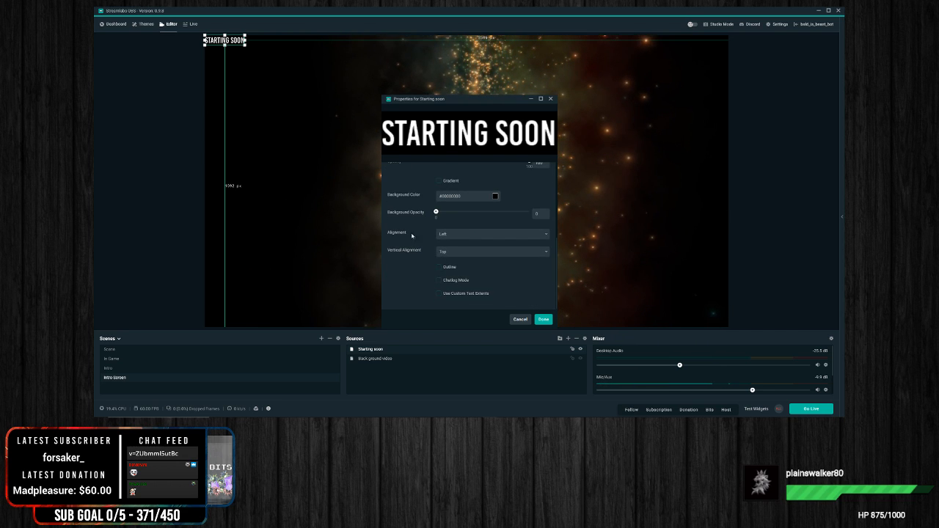
{"action": "left_click", "coordinate": [474, 234]}
{"action": "left_click", "coordinate": [451, 245]}
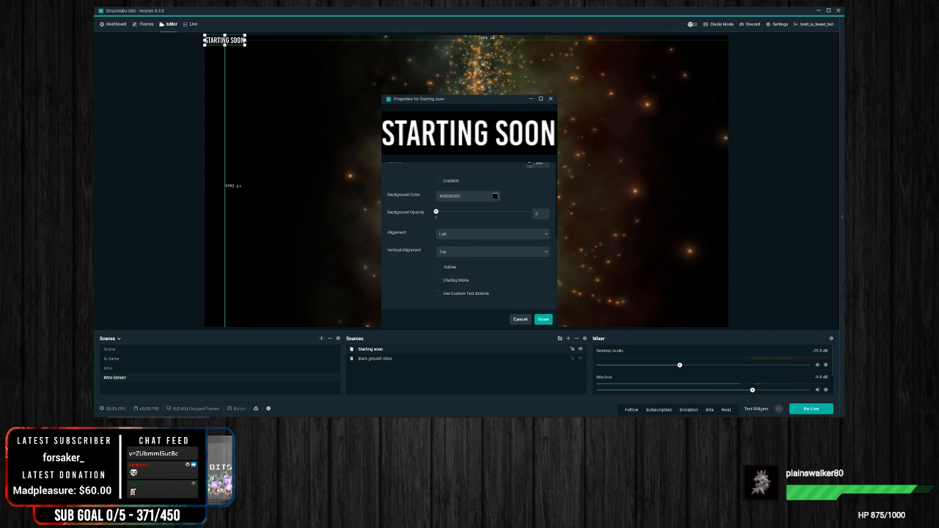
{"action": "left_click", "coordinate": [440, 267]}
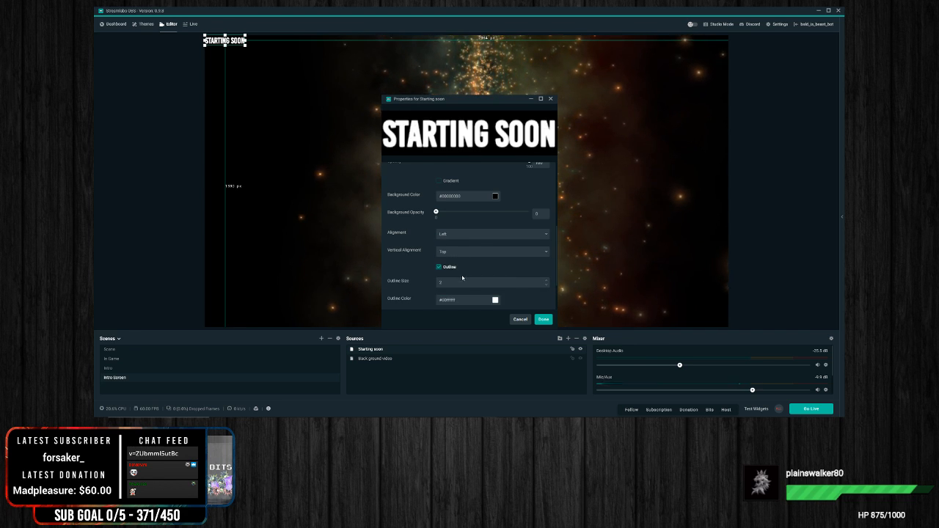
{"action": "scroll", "coordinate": [410, 258], "scroll_direction": "down", "scroll_amount": 2}
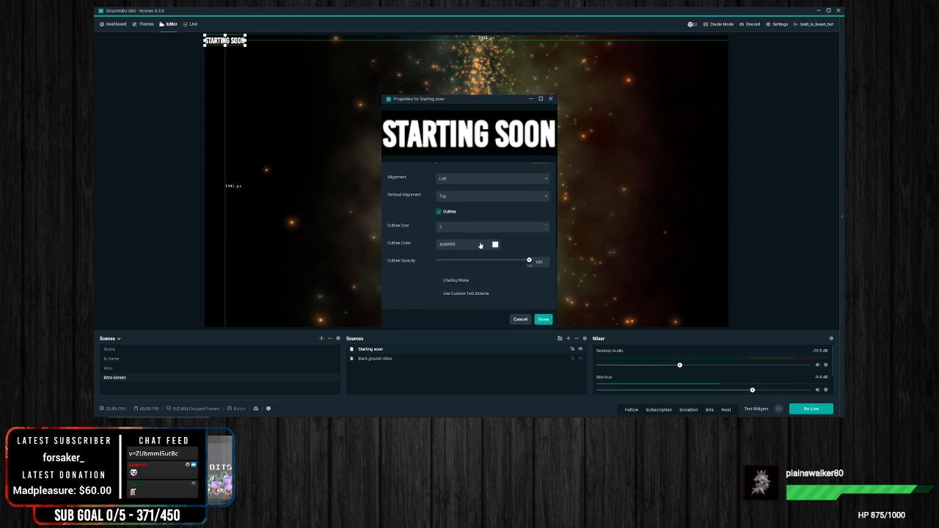
{"action": "left_click", "coordinate": [495, 245]}
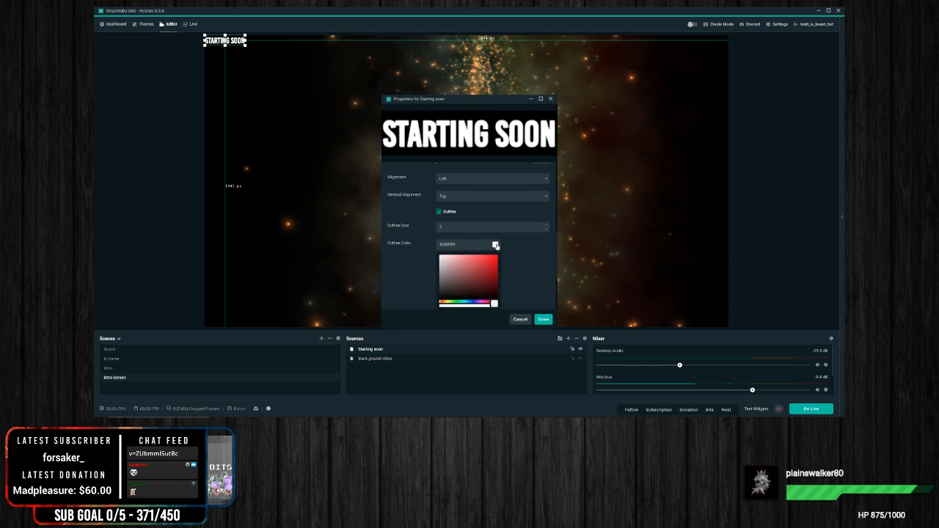
{"action": "left_click", "coordinate": [454, 298]}
{"action": "scroll", "coordinate": [532, 282], "scroll_direction": "down", "scroll_amount": 2}
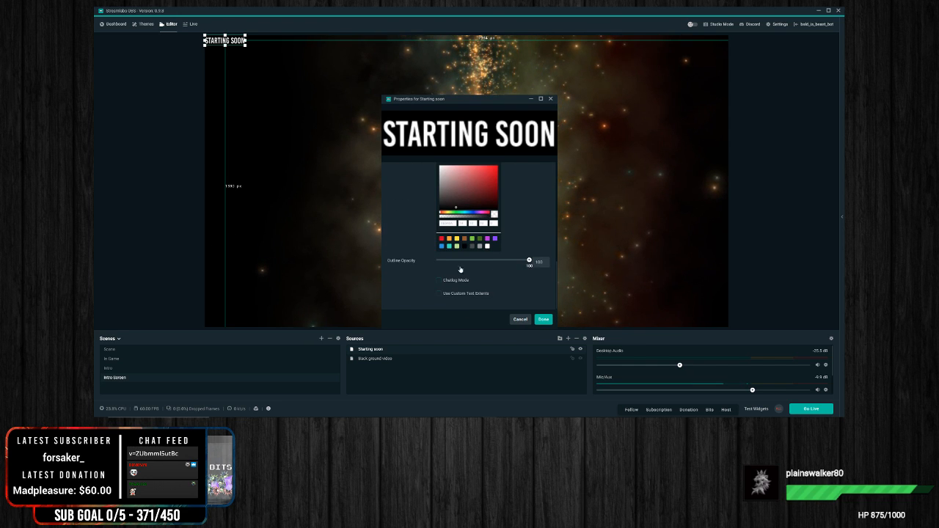
{"action": "left_click", "coordinate": [546, 320]}
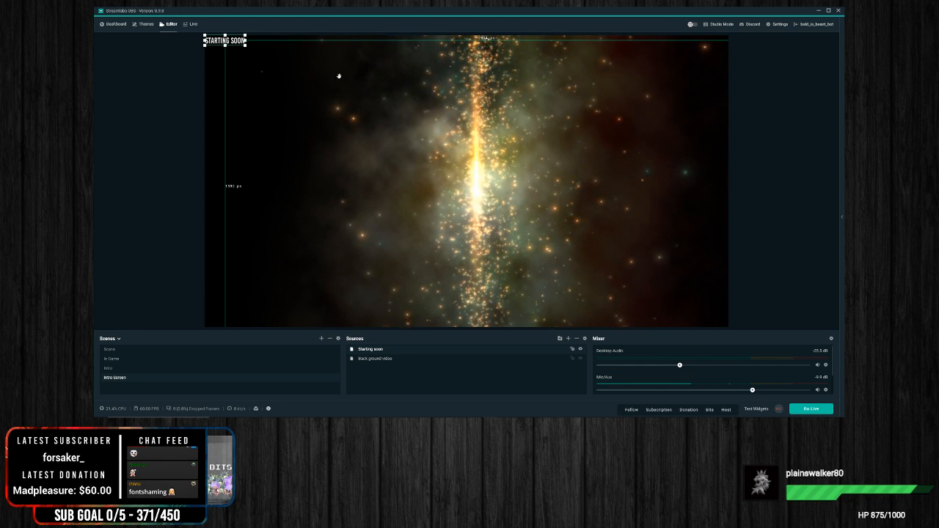
Step: Set the Starting soon text's font size to 288 and move the text to the bottom centre of the canvas
{"action": "left_click_drag", "start_coordinate": [245, 45], "coordinate": [651, 168]}
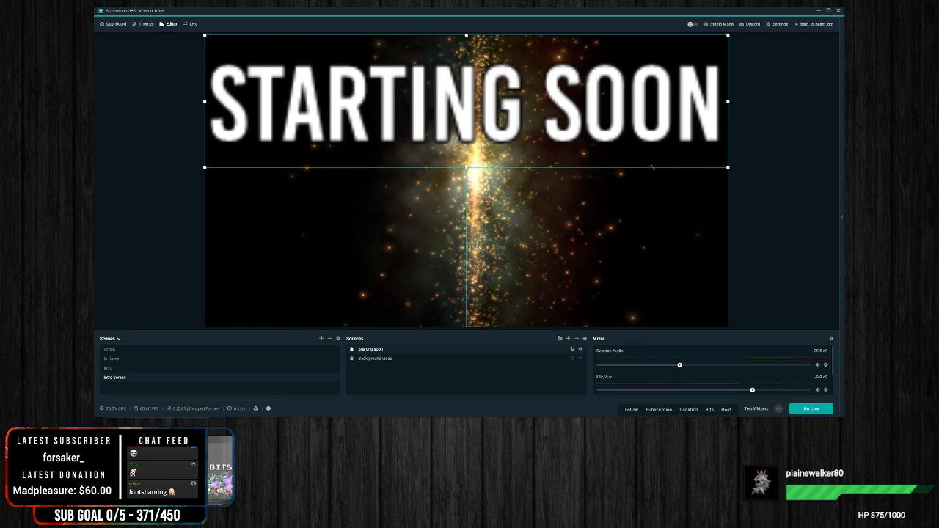
{"action": "left_click_drag", "start_coordinate": [652, 167], "coordinate": [230, 42]}
{"action": "right_click", "coordinate": [231, 42]}
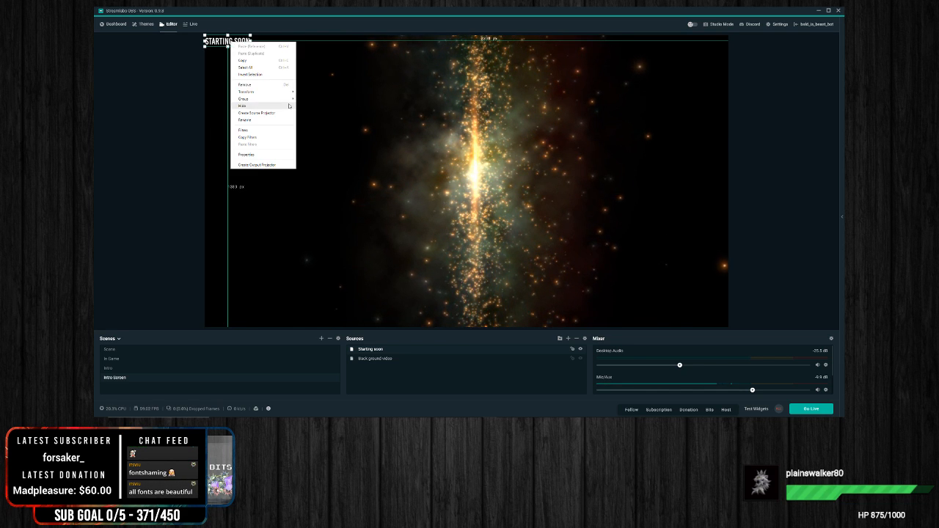
{"action": "left_click", "coordinate": [247, 154]}
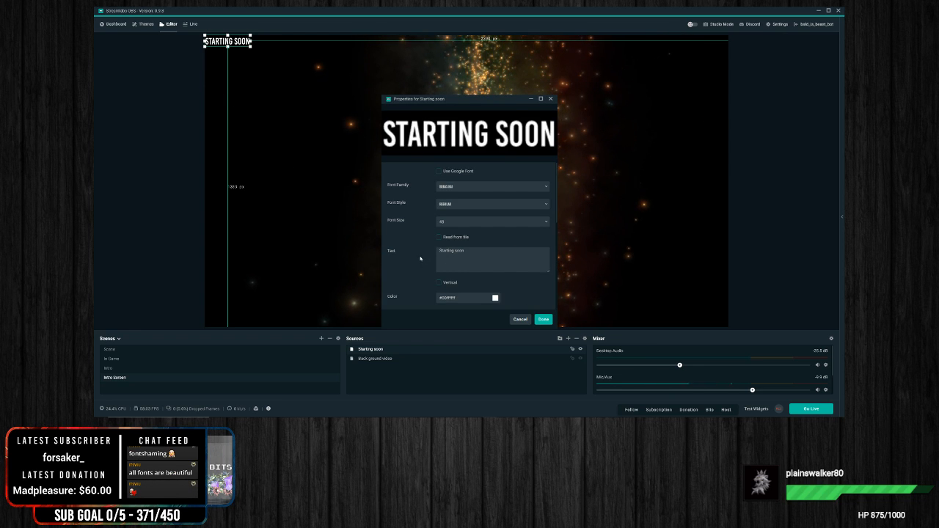
{"action": "left_click", "coordinate": [546, 221]}
{"action": "scroll", "coordinate": [505, 299], "scroll_direction": "down", "scroll_amount": 3}
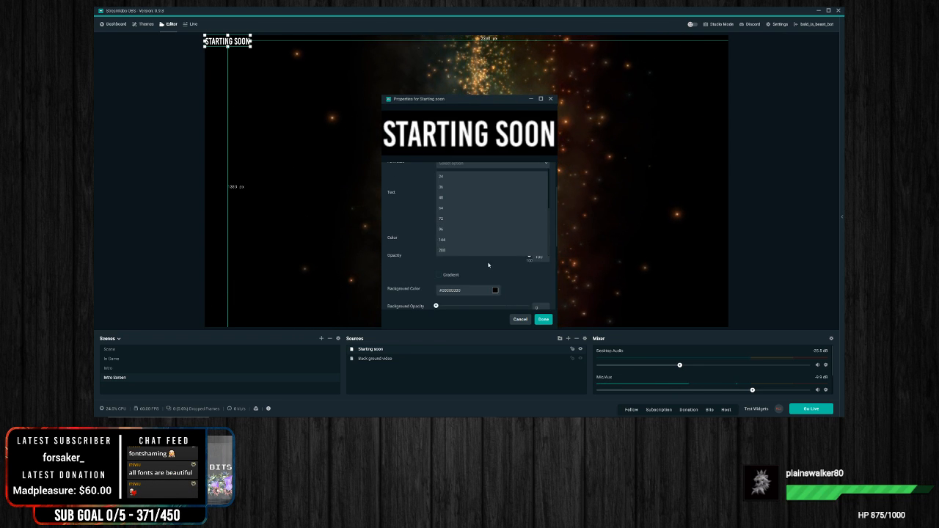
{"action": "left_click", "coordinate": [446, 253]}
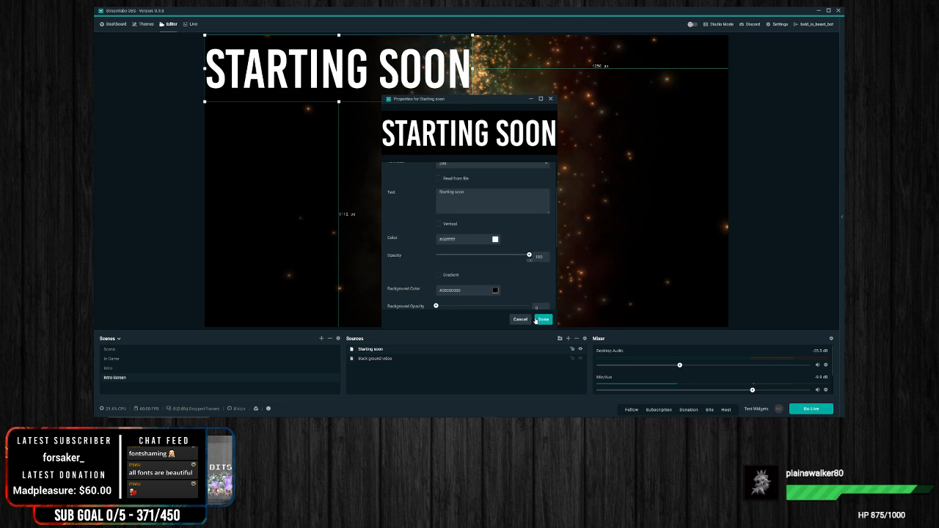
{"action": "left_click", "coordinate": [544, 319]}
{"action": "left_click_drag", "start_coordinate": [361, 67], "coordinate": [538, 307]}
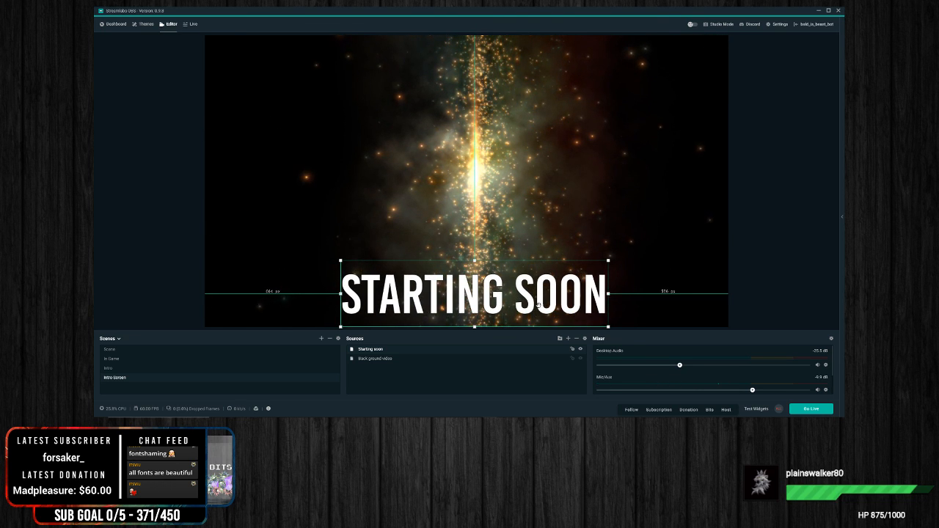
{"action": "left_click", "coordinate": [786, 240]}
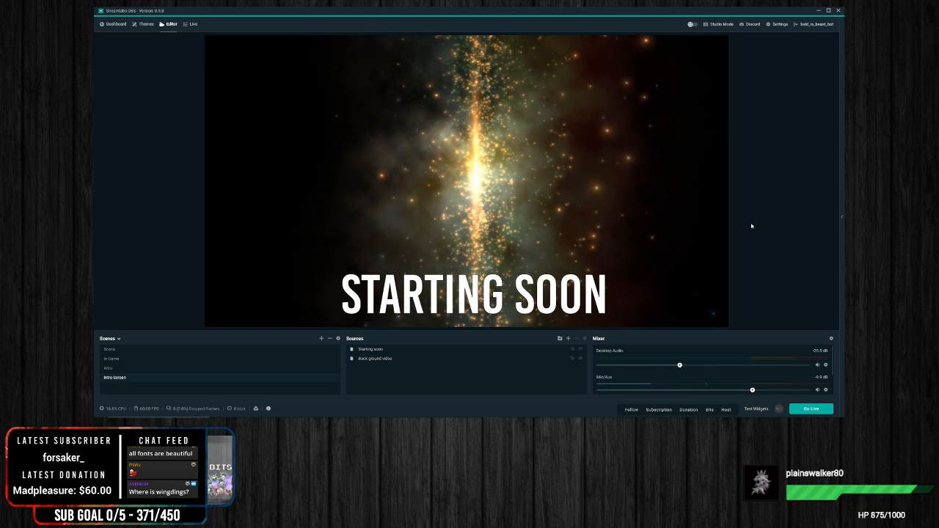
Step: Reorder the scenes as Intro Screen, In Game, Intro and Scene, and display the Intro Screen scene
{"action": "left_click", "coordinate": [116, 359]}
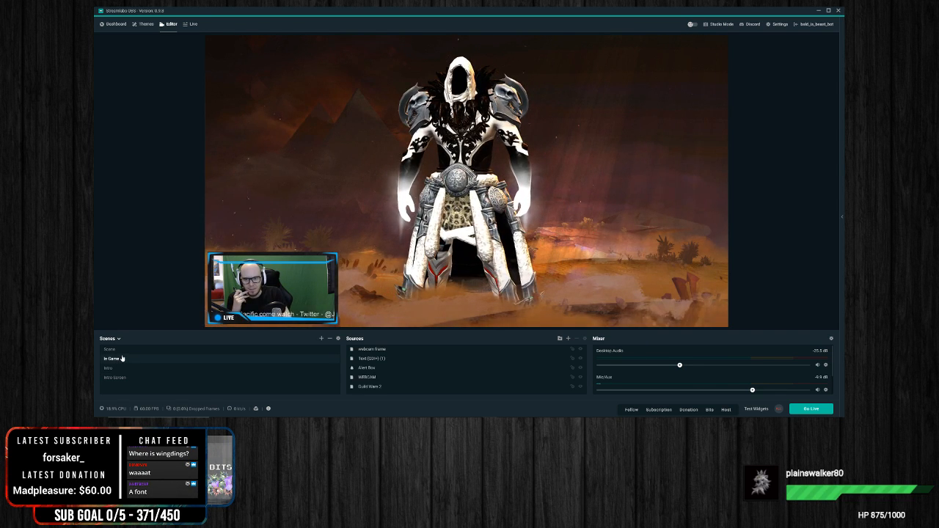
{"action": "left_click_drag", "start_coordinate": [116, 378], "coordinate": [122, 351]}
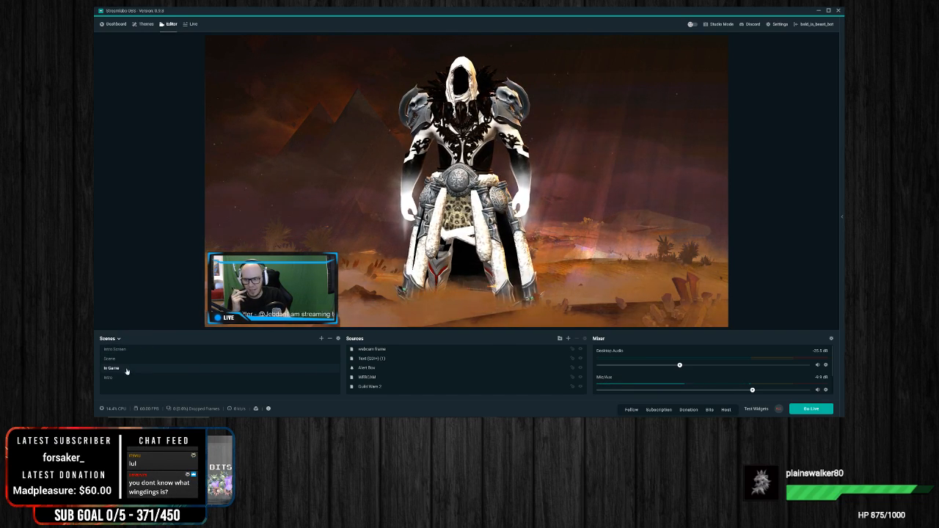
{"action": "left_click_drag", "start_coordinate": [124, 358], "coordinate": [126, 358]}
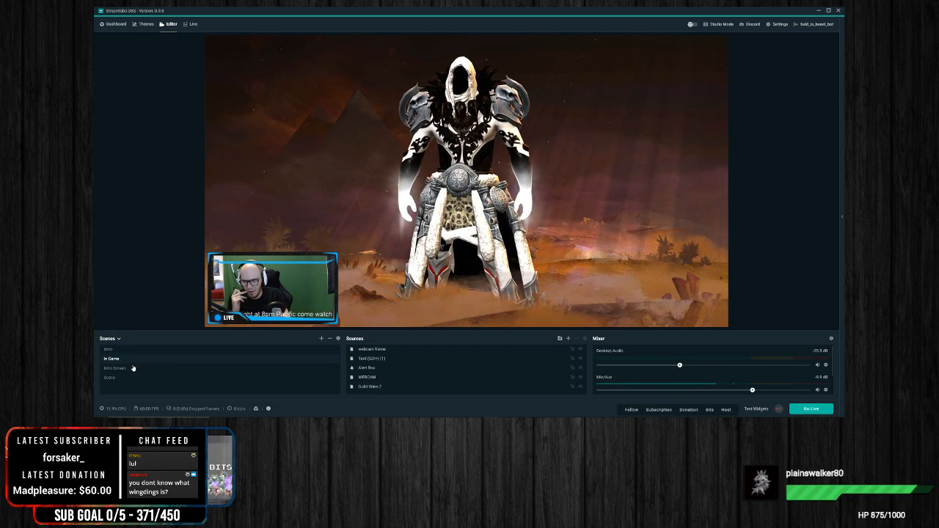
{"action": "left_click_drag", "start_coordinate": [112, 380], "coordinate": [120, 369]}
{"action": "left_click", "coordinate": [118, 351]}
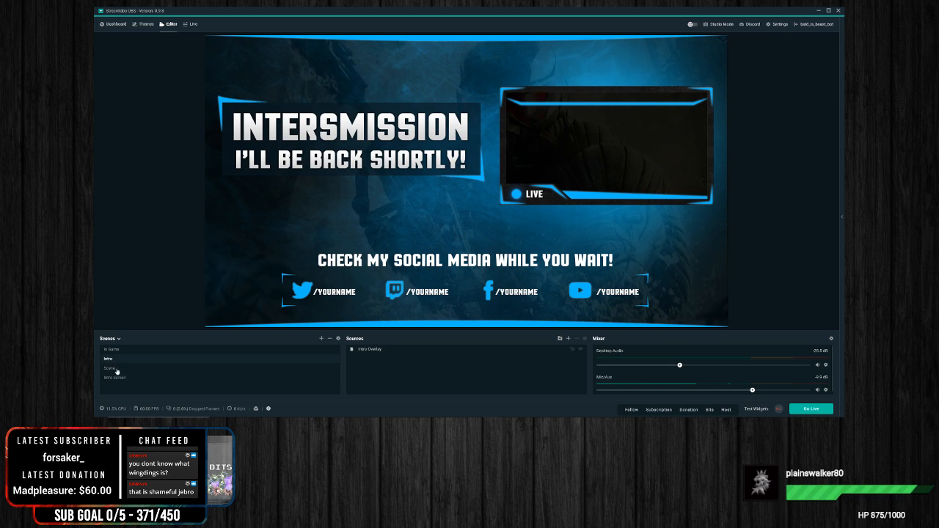
{"action": "left_click", "coordinate": [124, 350]}
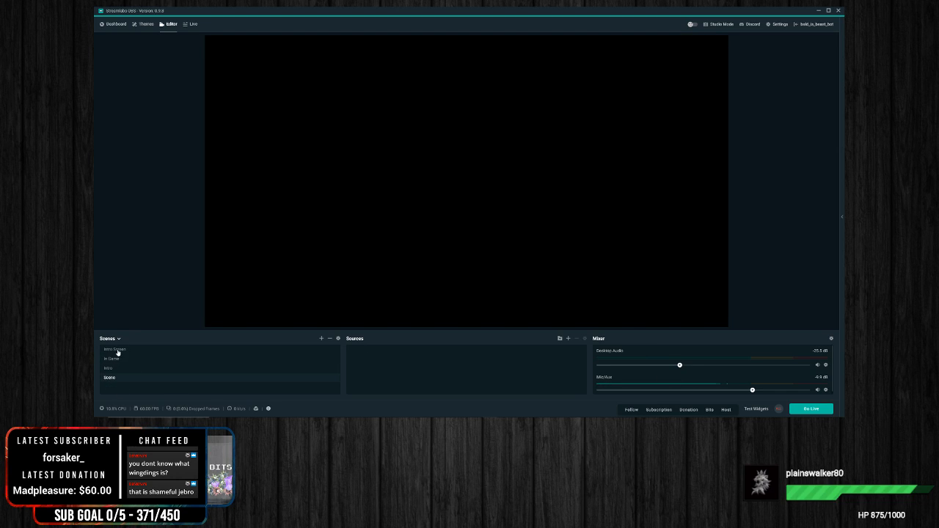
{"action": "left_click", "coordinate": [115, 350]}
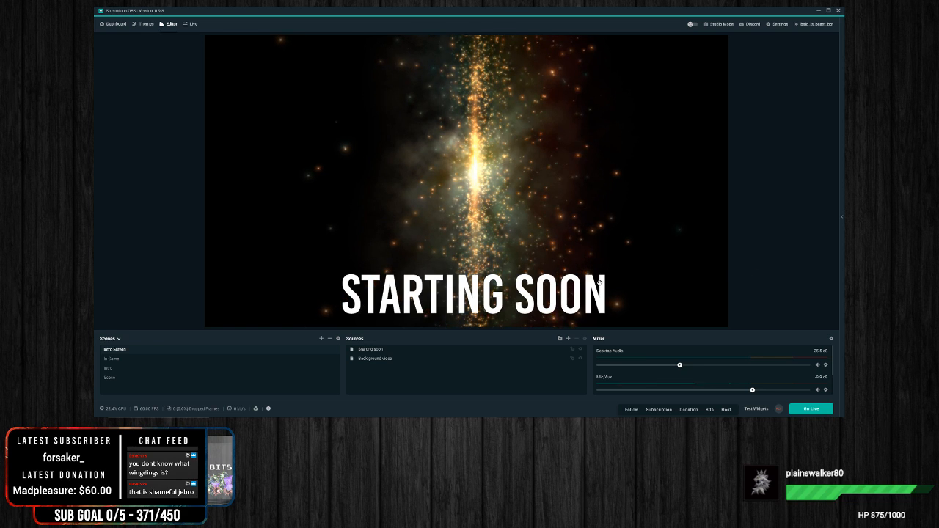
Step: Rename the Intro scene, which holds the intermission overlay, to Break
{"action": "left_click", "coordinate": [123, 359]}
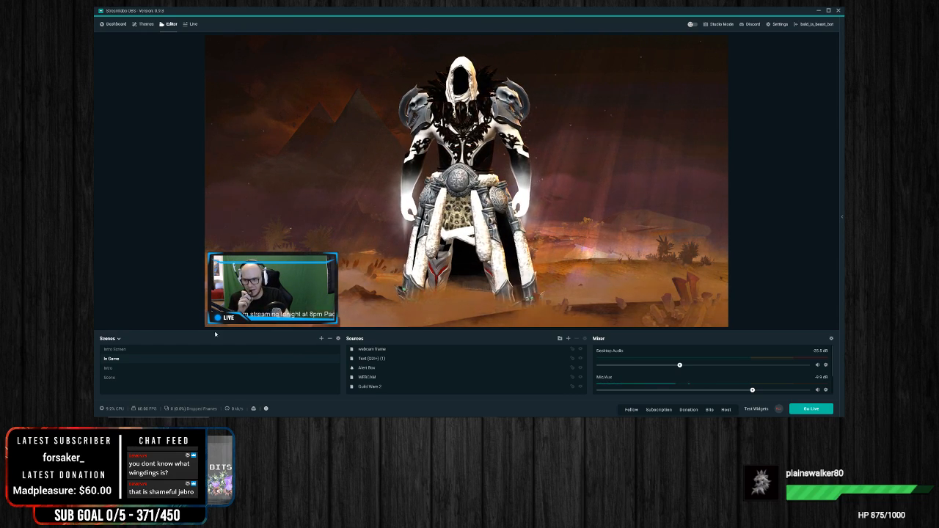
{"action": "left_click", "coordinate": [129, 368]}
{"action": "right_click", "coordinate": [121, 372]}
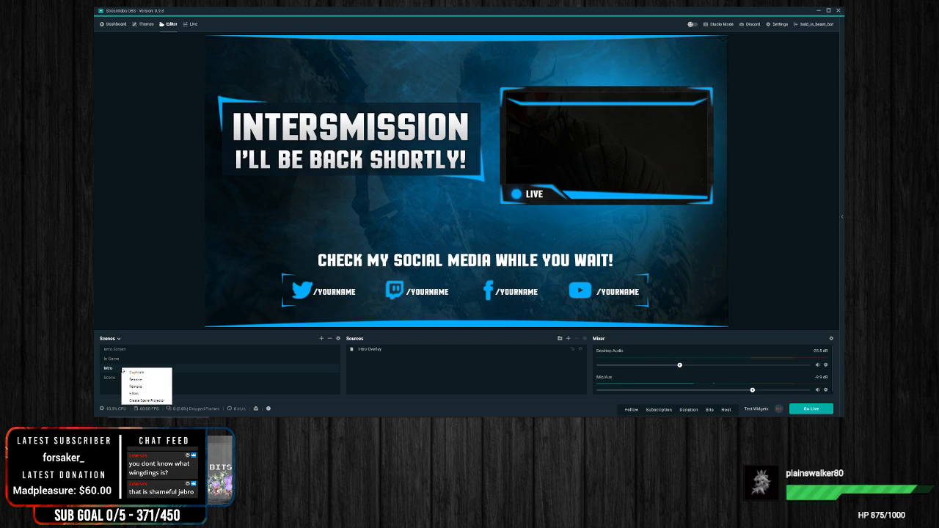
{"action": "left_click", "coordinate": [144, 380]}
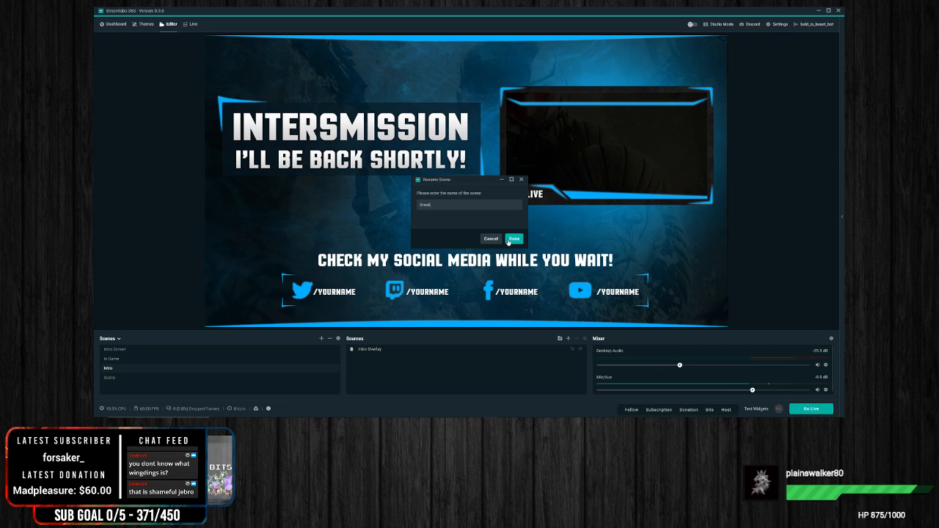
Step: Review the In Game, Break and Intro Screen scenes by switching between them
{"action": "left_click", "coordinate": [113, 359]}
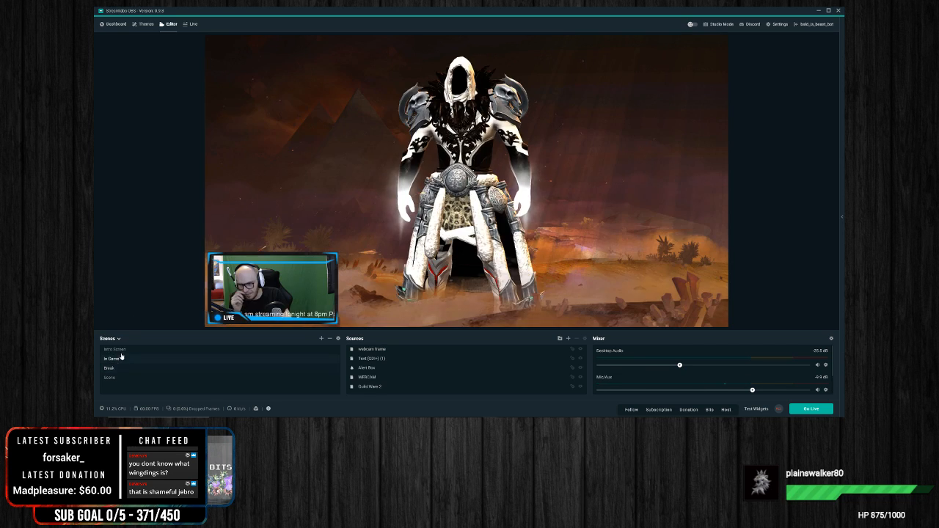
{"action": "left_click", "coordinate": [113, 367]}
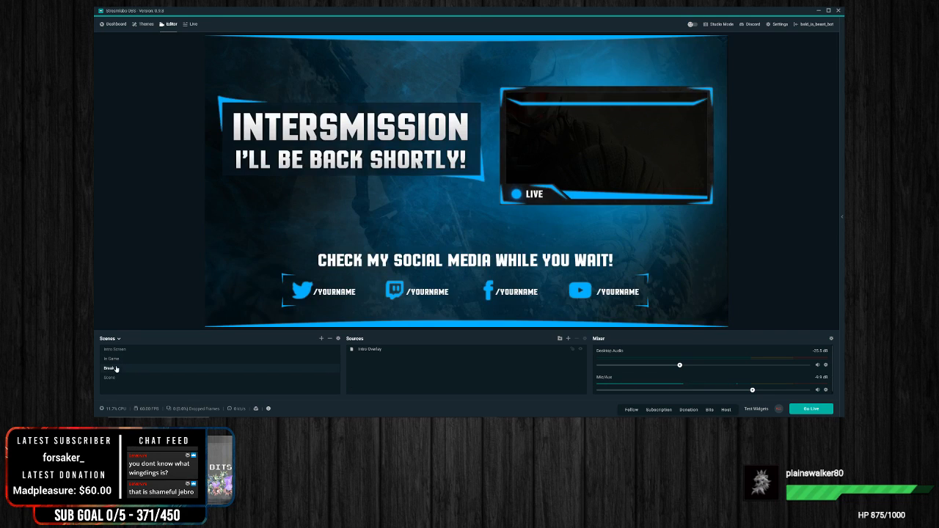
{"action": "left_click", "coordinate": [116, 359]}
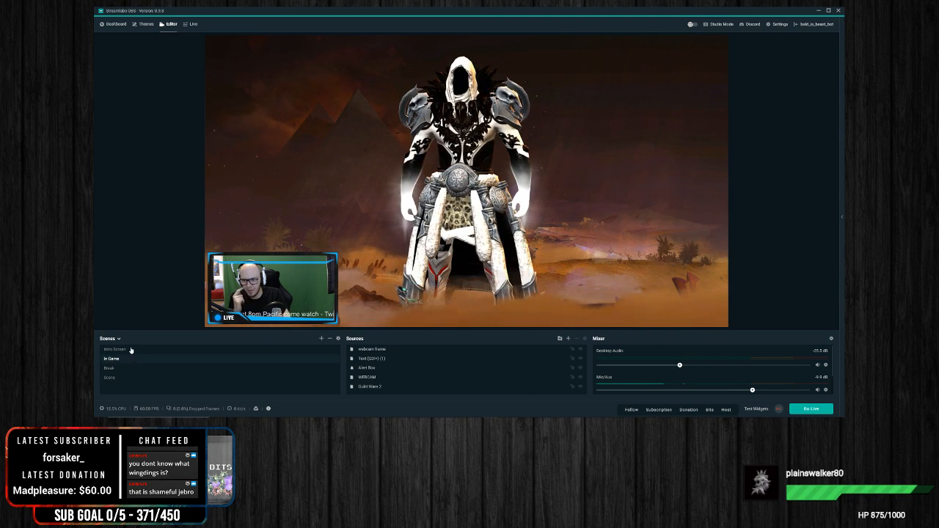
{"action": "left_click", "coordinate": [131, 350]}
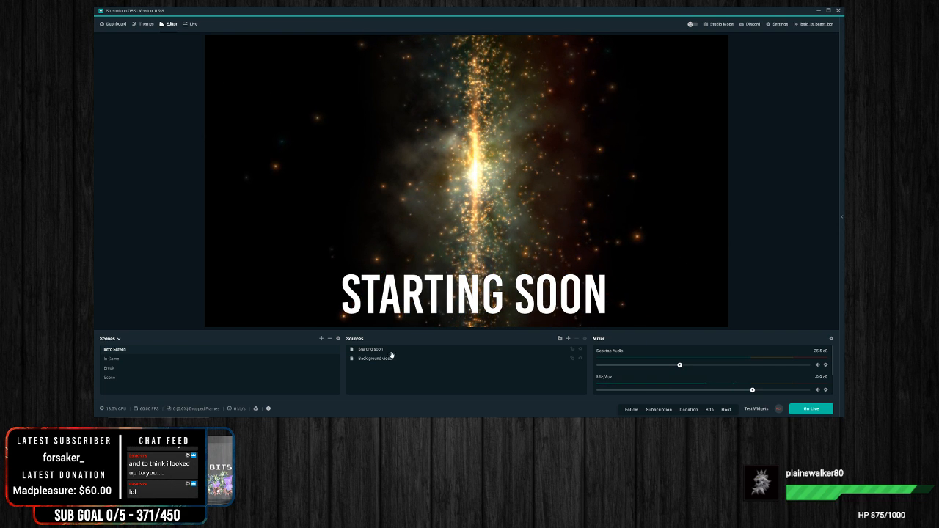
{"action": "left_click", "coordinate": [511, 352]}
Step: Add The Jar widget to the In Game scene under its default name and accept its default properties
{"action": "left_click", "coordinate": [116, 359]}
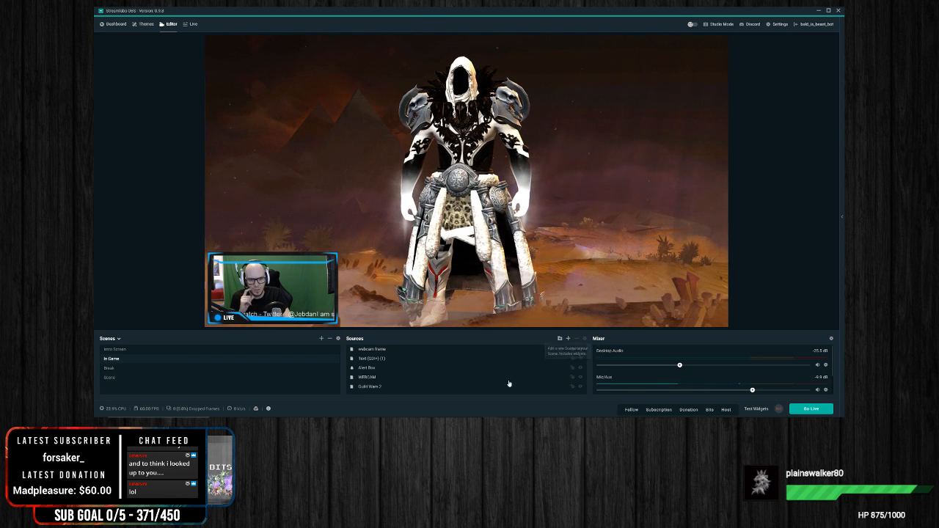
{"action": "left_click", "coordinate": [568, 338]}
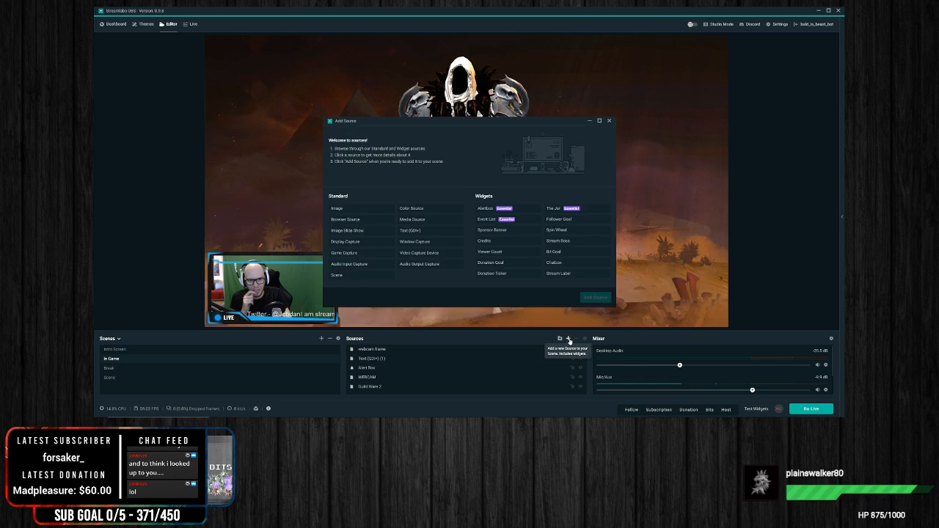
{"action": "left_click", "coordinate": [553, 209]}
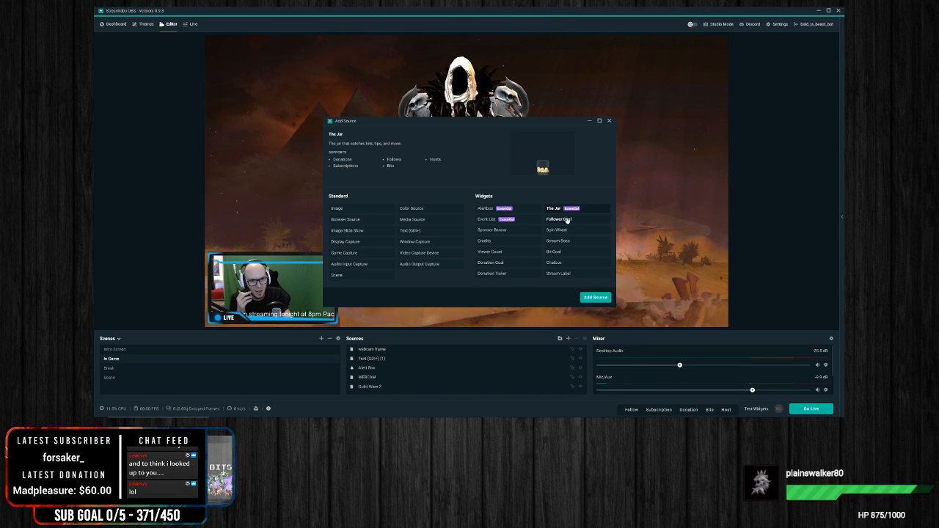
{"action": "left_click", "coordinate": [596, 297]}
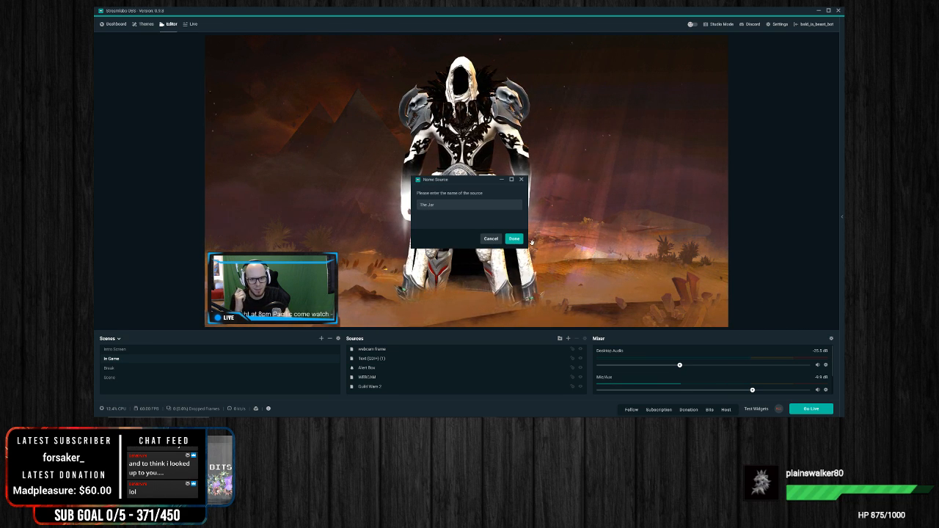
{"action": "left_click", "coordinate": [514, 240]}
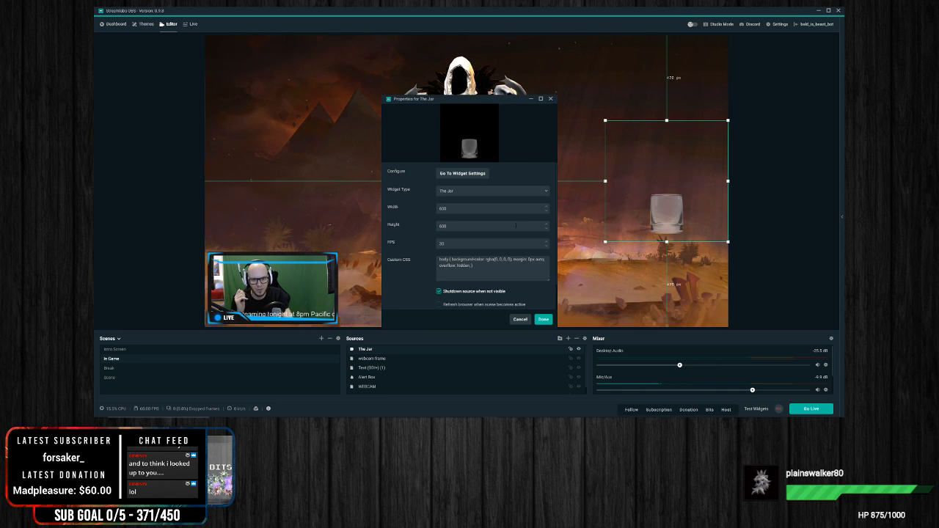
{"action": "scroll", "coordinate": [477, 242], "scroll_direction": "down", "scroll_amount": 1}
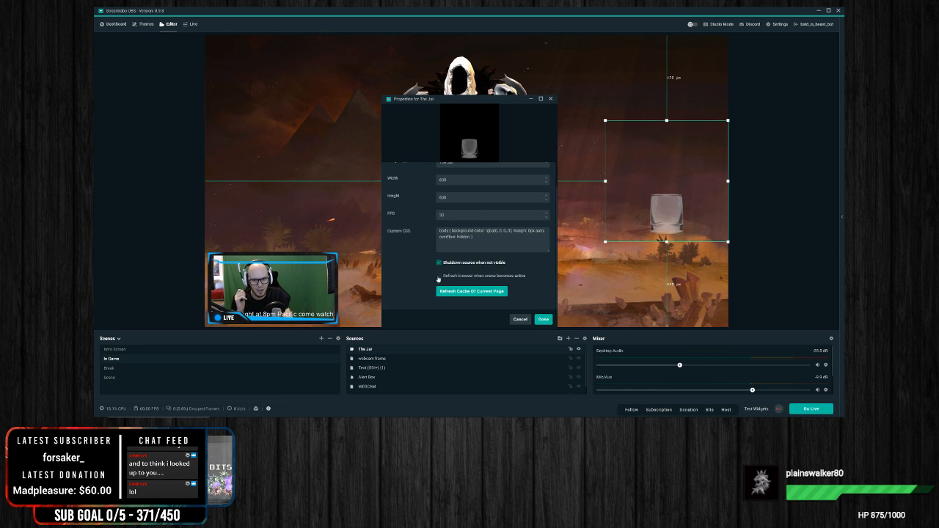
{"action": "scroll", "coordinate": [414, 253], "scroll_direction": "up", "scroll_amount": 1}
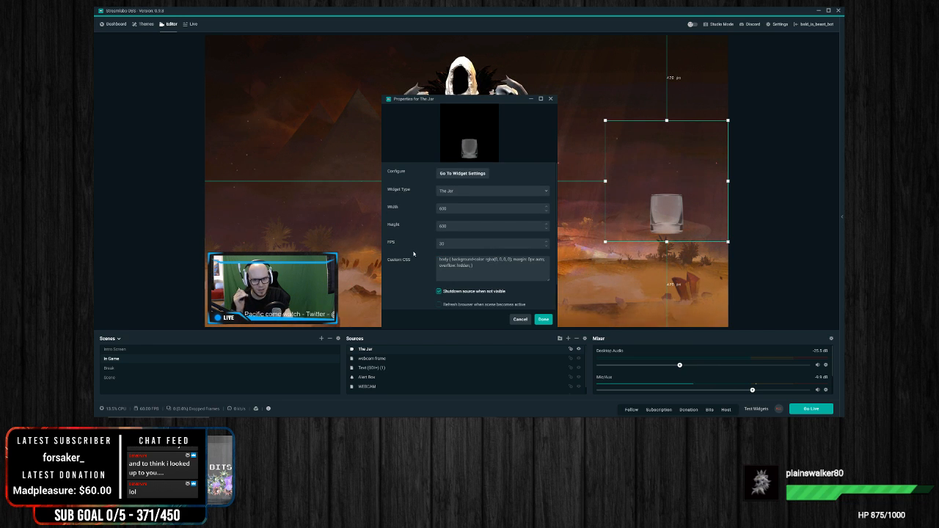
{"action": "left_click", "coordinate": [543, 319]}
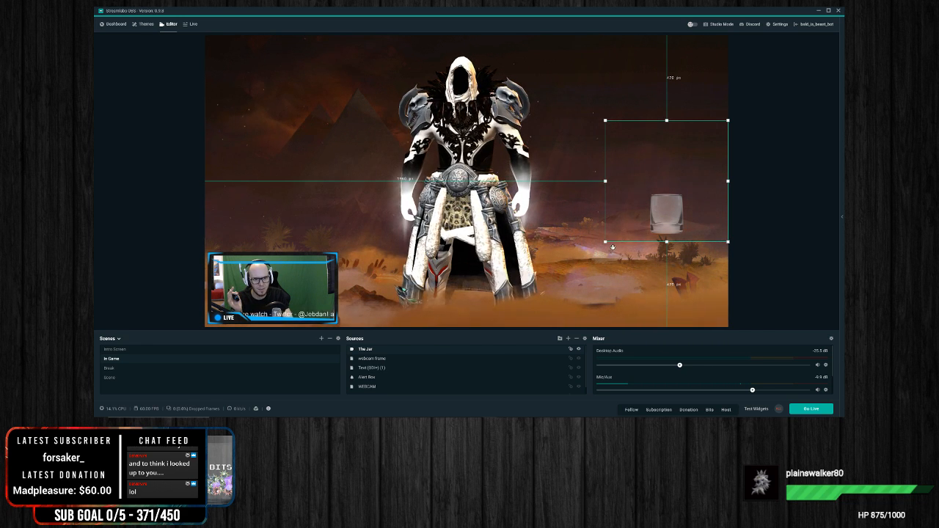
Step: Enlarge the jar slightly and place it in the bottom-right corner of the canvas, keeping its proportions
{"action": "left_click_drag", "start_coordinate": [604, 242], "coordinate": [660, 199]}
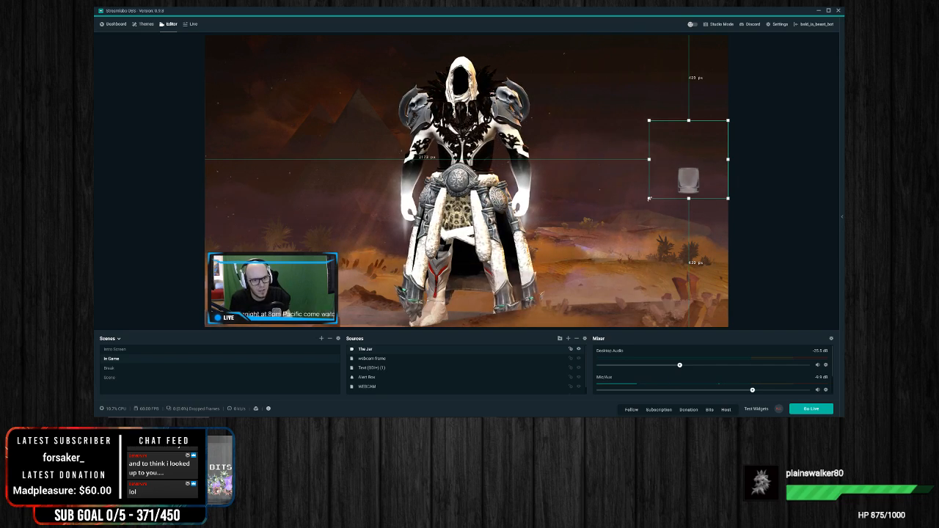
{"action": "left_click_drag", "start_coordinate": [649, 158], "coordinate": [691, 159]}
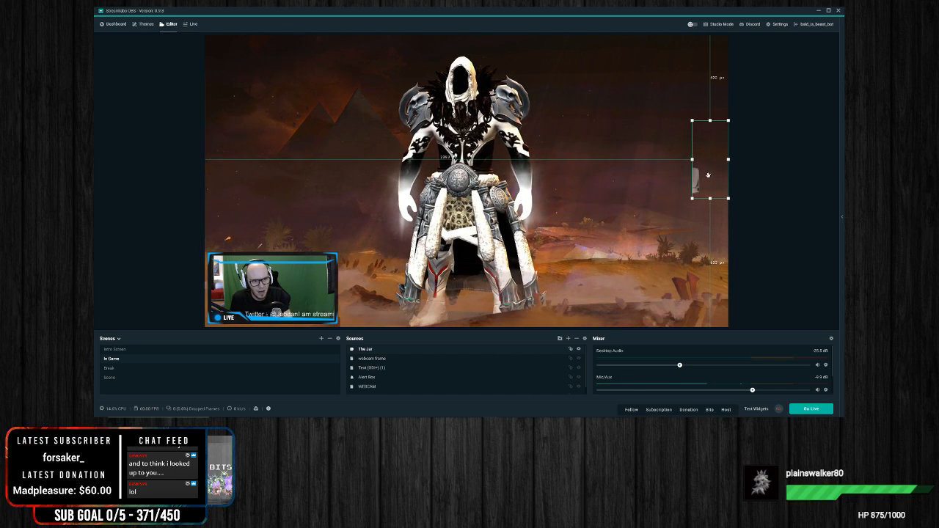
{"action": "left_click_drag", "start_coordinate": [693, 158], "coordinate": [648, 158]}
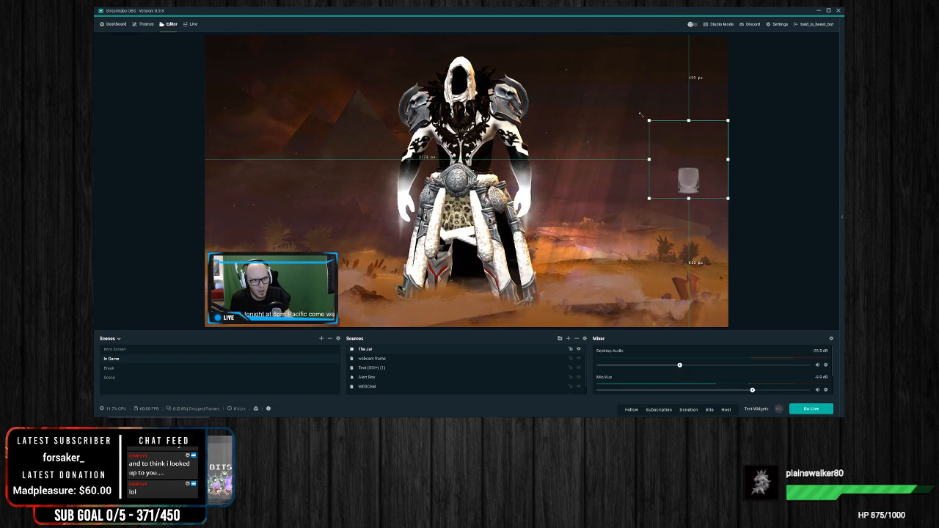
{"action": "left_click_drag", "start_coordinate": [647, 119], "coordinate": [601, 63]}
{"action": "left_click_drag", "start_coordinate": [672, 162], "coordinate": [696, 275]}
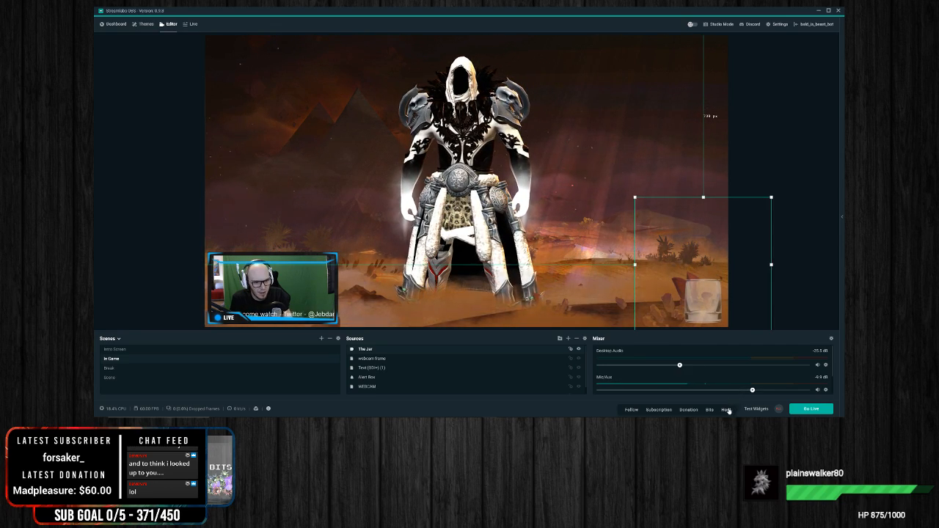
{"action": "left_click", "coordinate": [796, 171]}
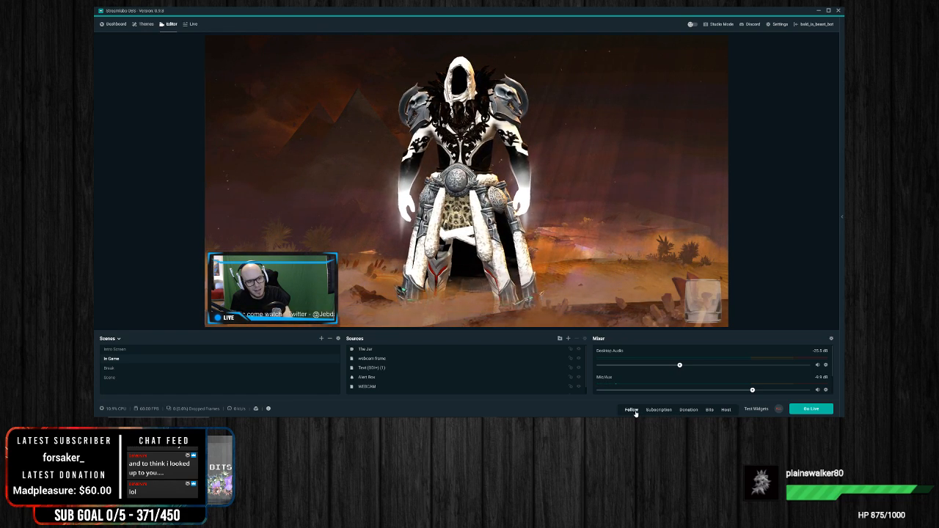
Step: Send a test follow alert from the dashboard's Alert Box settings and return to the scene editor
{"action": "left_click", "coordinate": [115, 23]}
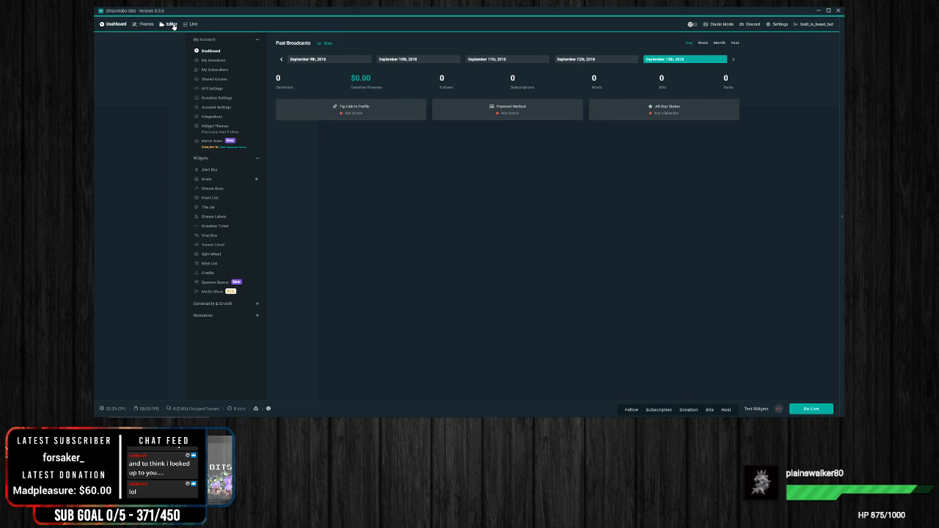
{"action": "left_click", "coordinate": [171, 24]}
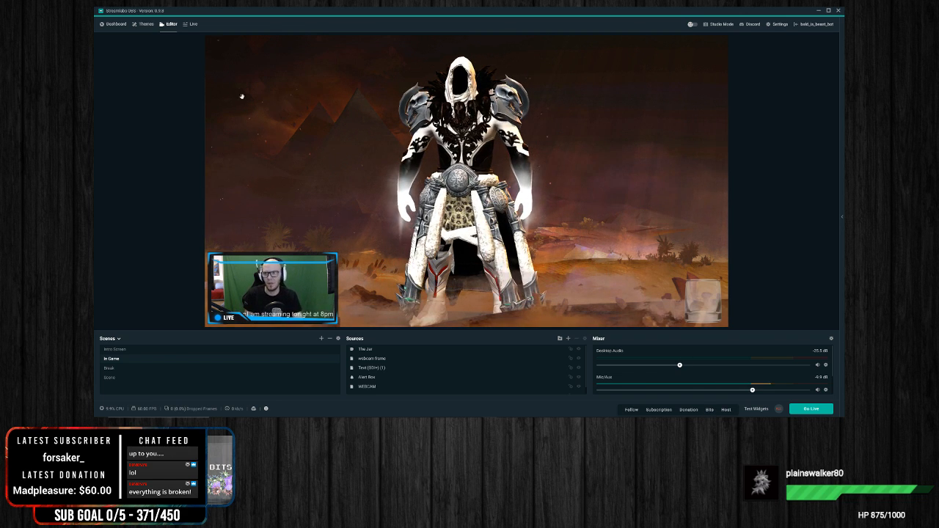
{"action": "left_click", "coordinate": [114, 26]}
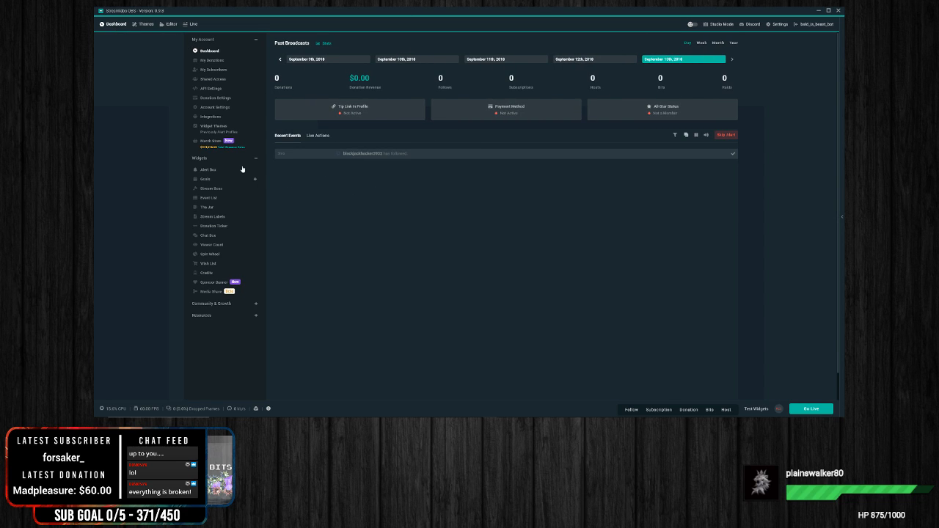
{"action": "left_click", "coordinate": [215, 169]}
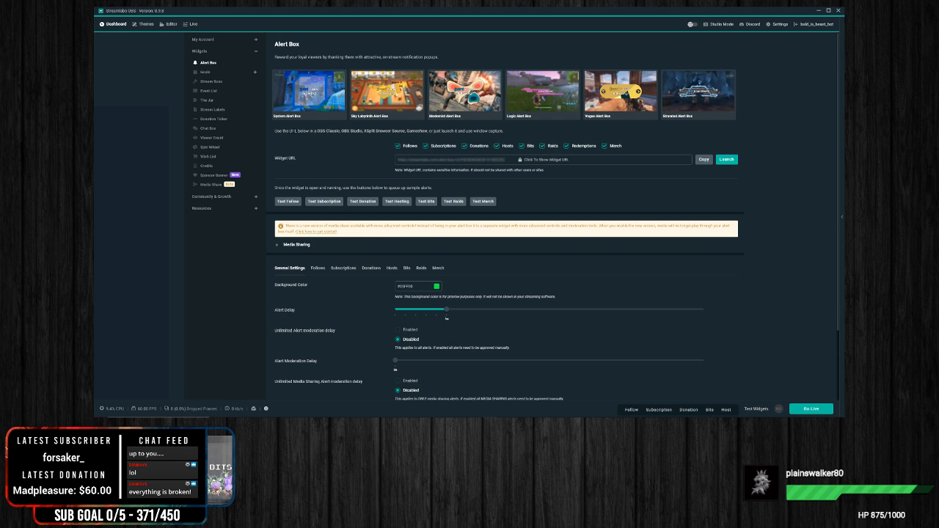
{"action": "left_click", "coordinate": [288, 201]}
{"action": "left_click", "coordinate": [171, 23]}
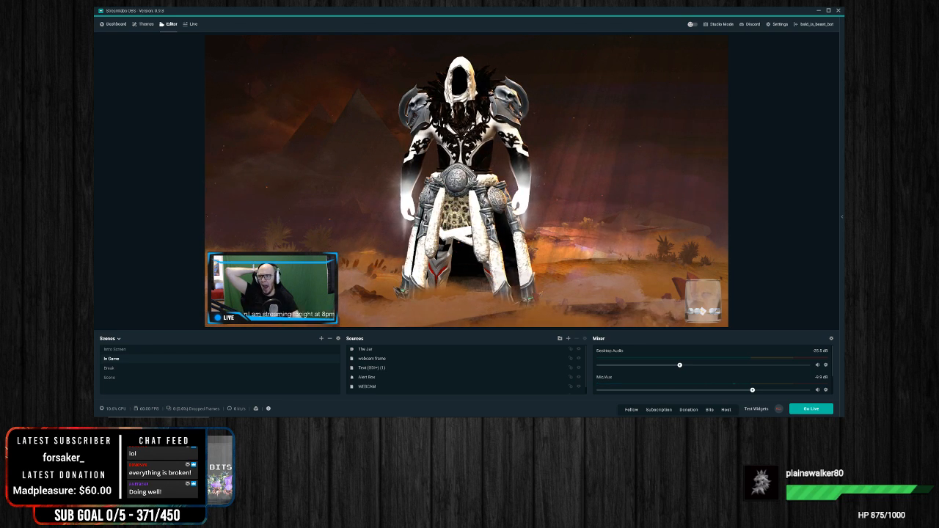
Step: Switch to the OBS Studio window, show it maximized, and put it away again to return to Streamlabs OBS
{"action": "left_click_drag", "start_coordinate": [96, 45], "coordinate": [577, 49]}
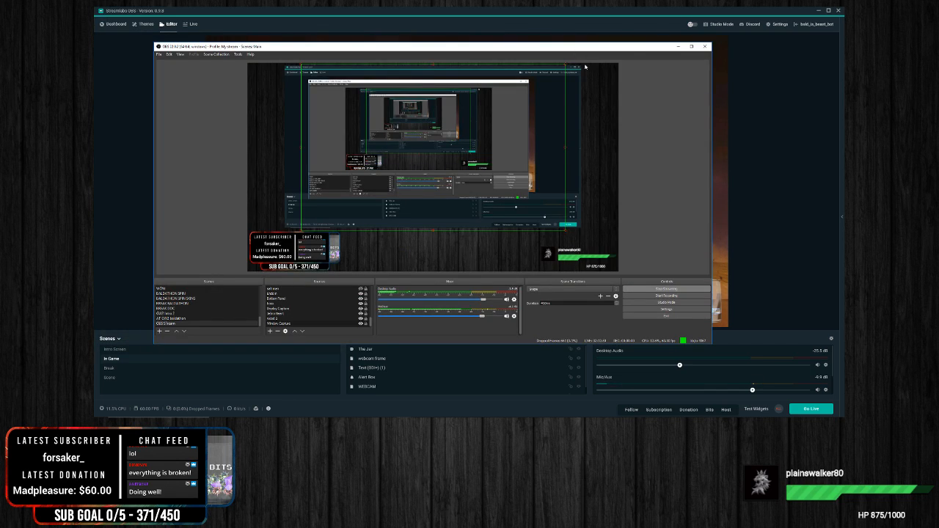
{"action": "left_click", "coordinate": [691, 46]}
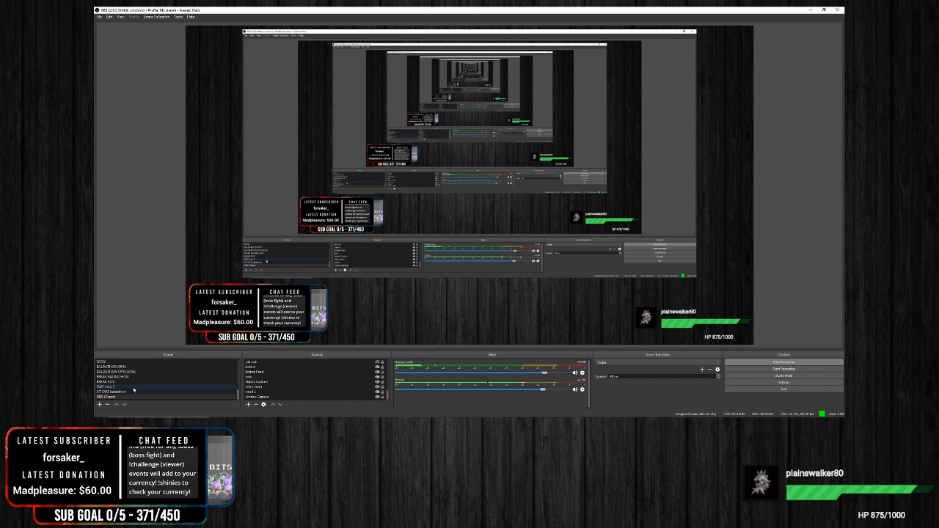
{"action": "left_click", "coordinate": [810, 9]}
{"action": "left_click_drag", "start_coordinate": [457, 62], "coordinate": [94, 70]}
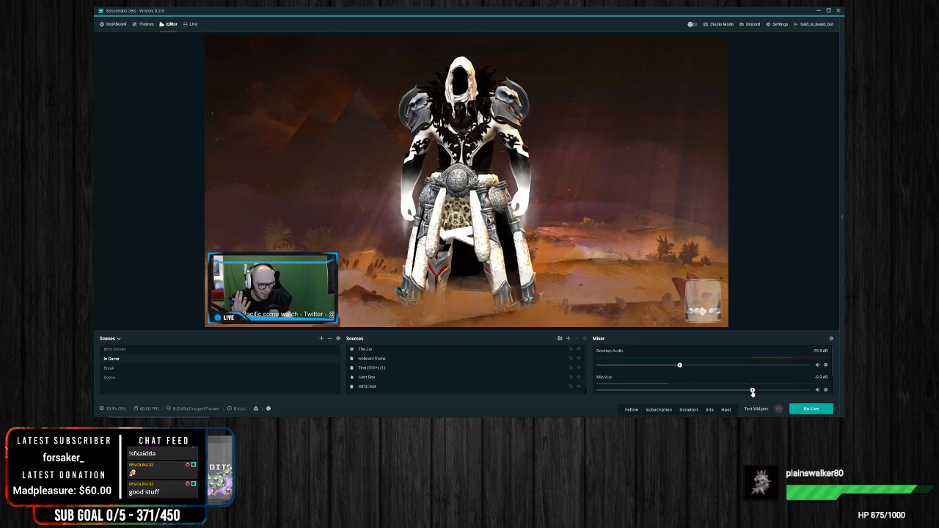
Step: Add a Noise Gate filter with its default name to the Mic/Aux audio source
{"action": "left_click", "coordinate": [827, 391]}
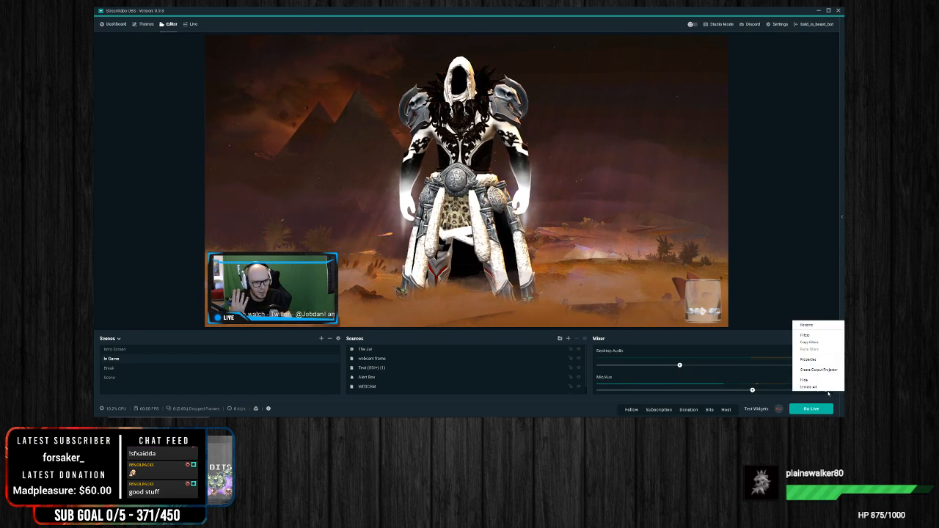
{"action": "left_click", "coordinate": [804, 334]}
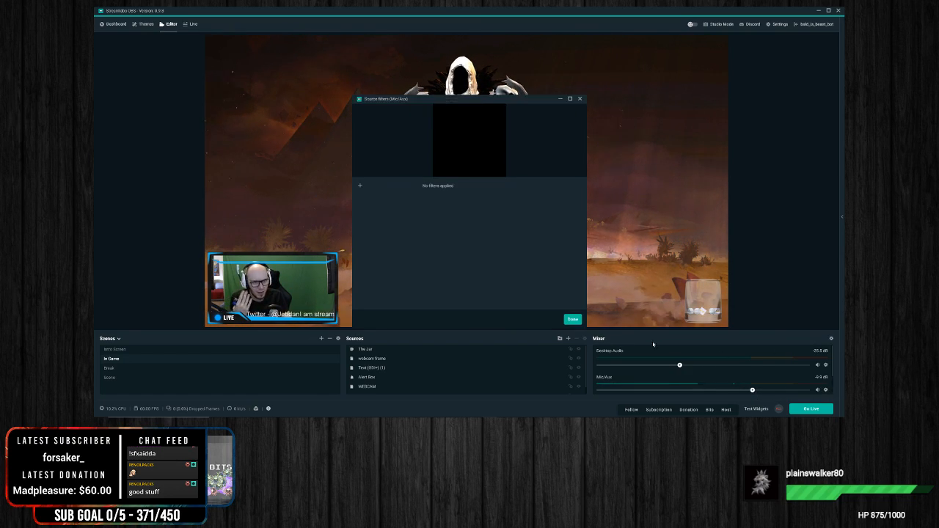
{"action": "left_click", "coordinate": [360, 187]}
{"action": "left_click", "coordinate": [485, 175]}
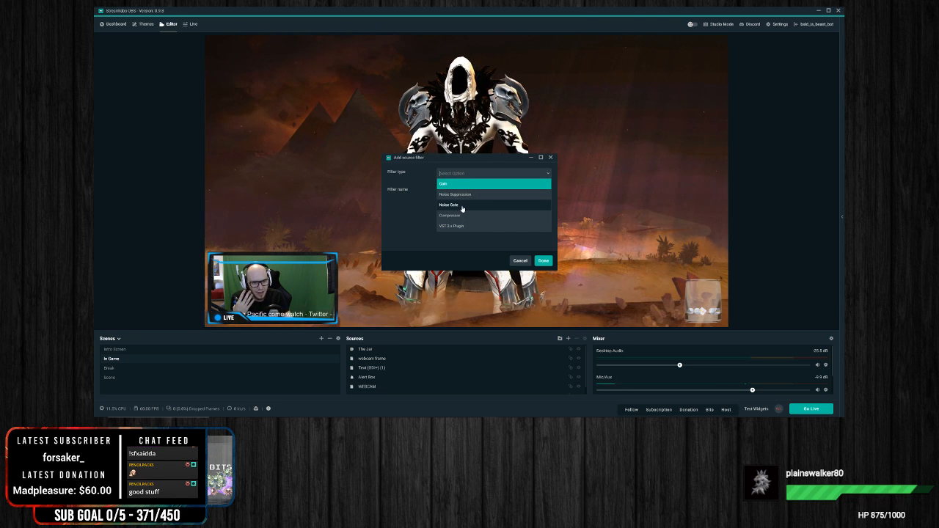
{"action": "left_click", "coordinate": [462, 207]}
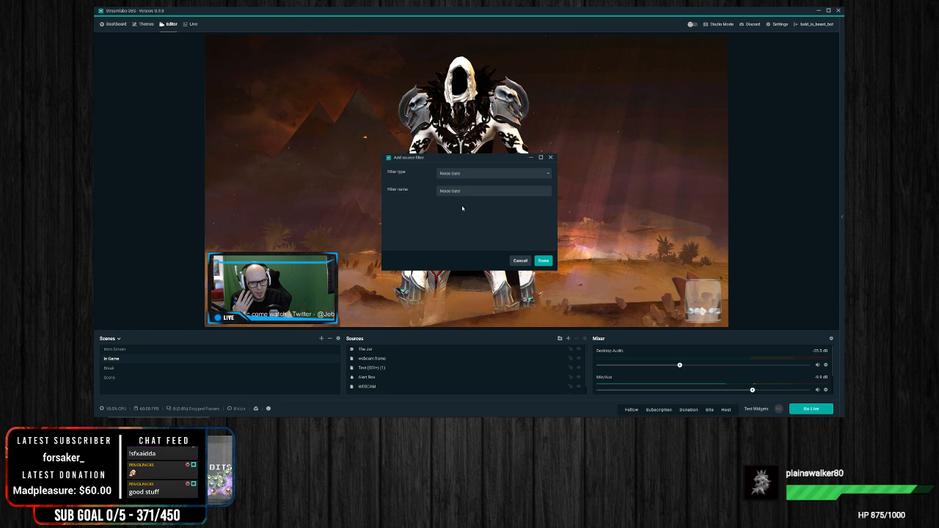
{"action": "left_click", "coordinate": [543, 260]}
Step: Try the Noise Gate's Open Threshold at the lowest and highest ends of its range, after nudging the Close Threshold
{"action": "mouse_move", "coordinate": [530, 186]}
{"action": "left_mouse_down"}
{"action": "mouse_move", "coordinate": [470, 188]}
{"action": "mouse_move", "coordinate": [529, 188]}
{"action": "left_mouse_up"}
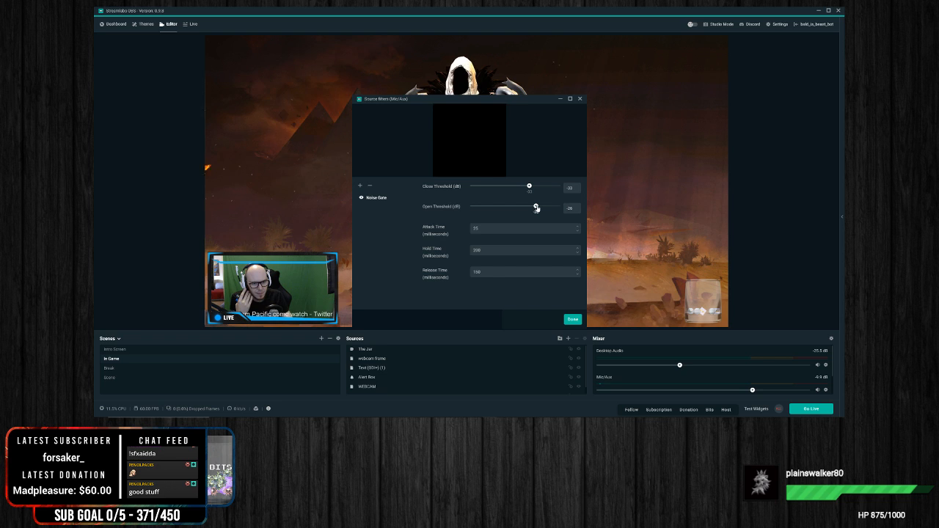
{"action": "left_click_drag", "start_coordinate": [536, 207], "coordinate": [472, 207]}
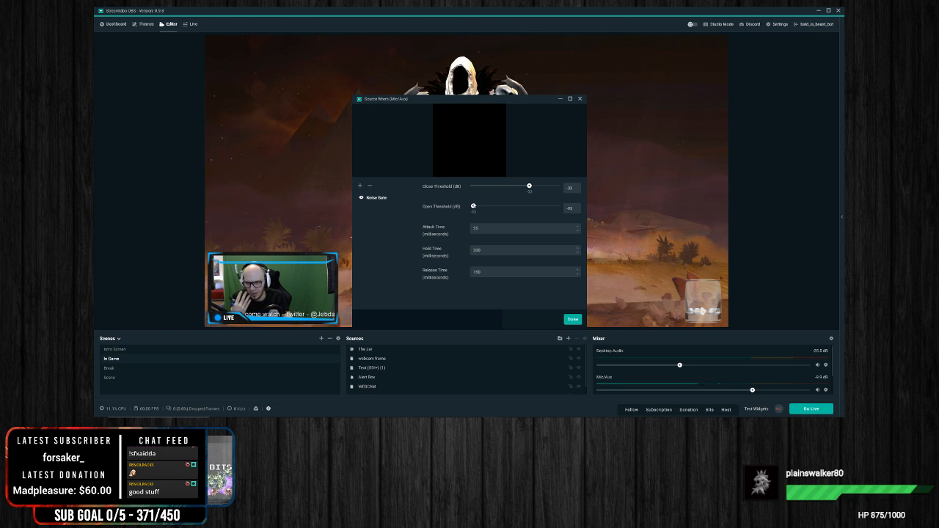
{"action": "left_click_drag", "start_coordinate": [473, 206], "coordinate": [474, 206]}
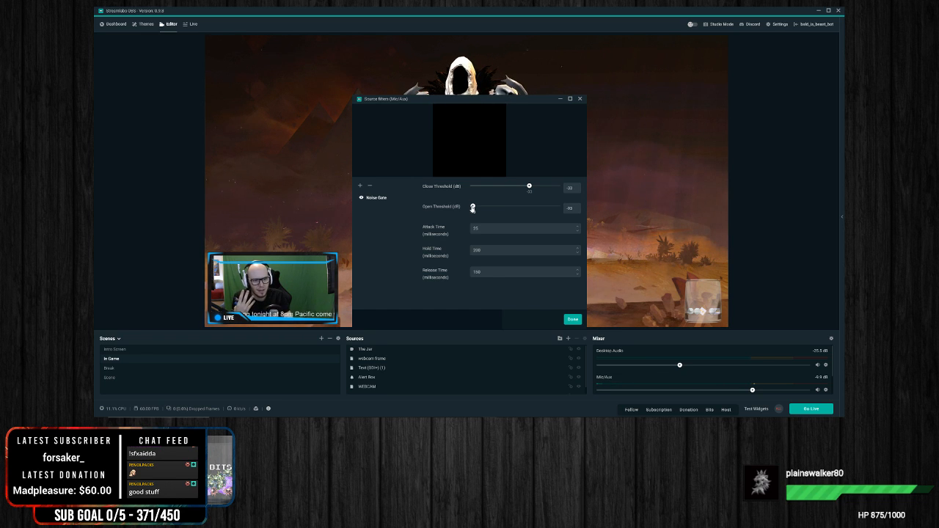
{"action": "left_click_drag", "start_coordinate": [473, 208], "coordinate": [561, 208]}
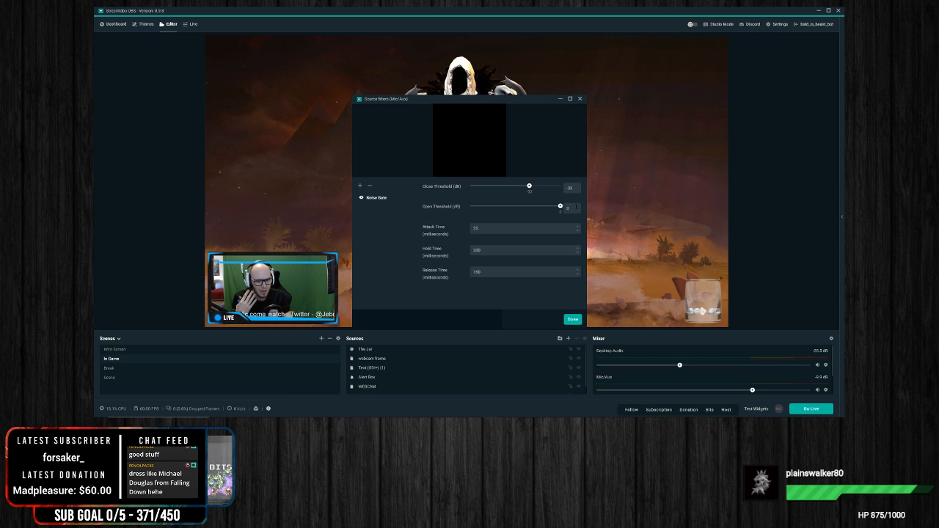
Step: Set the Noise Gate's Open Threshold and Close Threshold both to -36 dB and leave the Mic/Aux filter settings
{"action": "left_click_drag", "start_coordinate": [558, 208], "coordinate": [541, 208]}
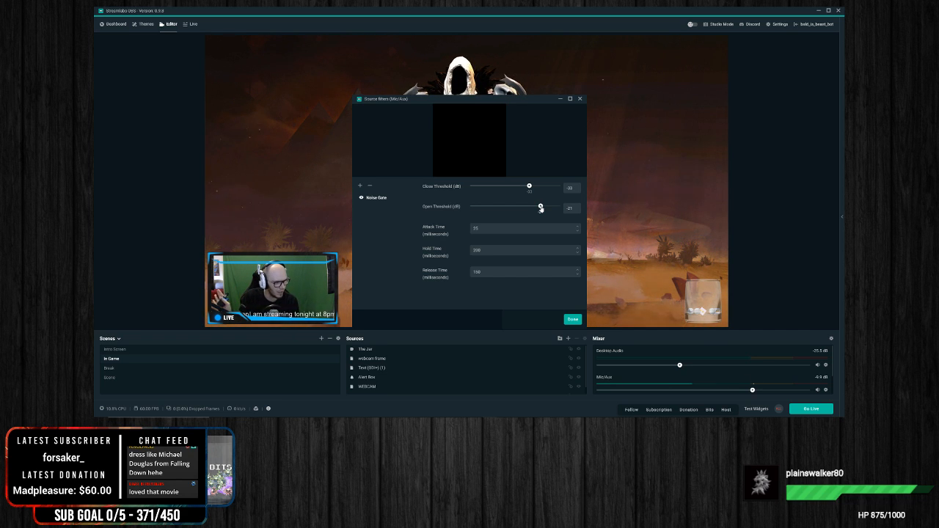
{"action": "left_click_drag", "start_coordinate": [541, 208], "coordinate": [527, 209]}
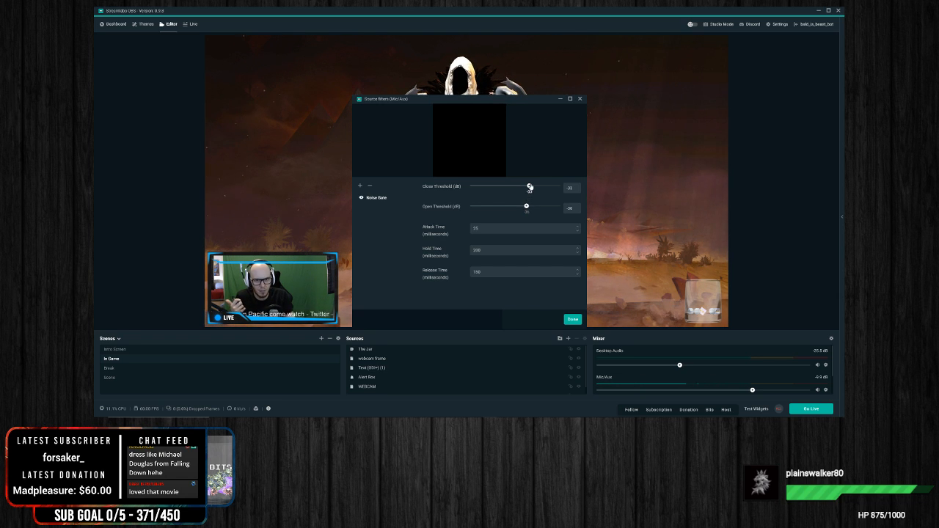
{"action": "left_click_drag", "start_coordinate": [528, 187], "coordinate": [525, 187]}
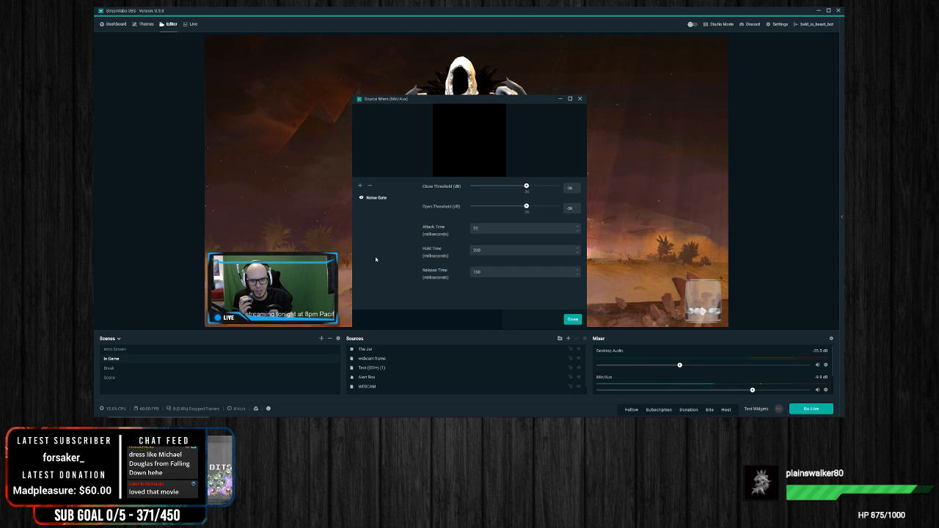
{"action": "left_click", "coordinate": [361, 187]}
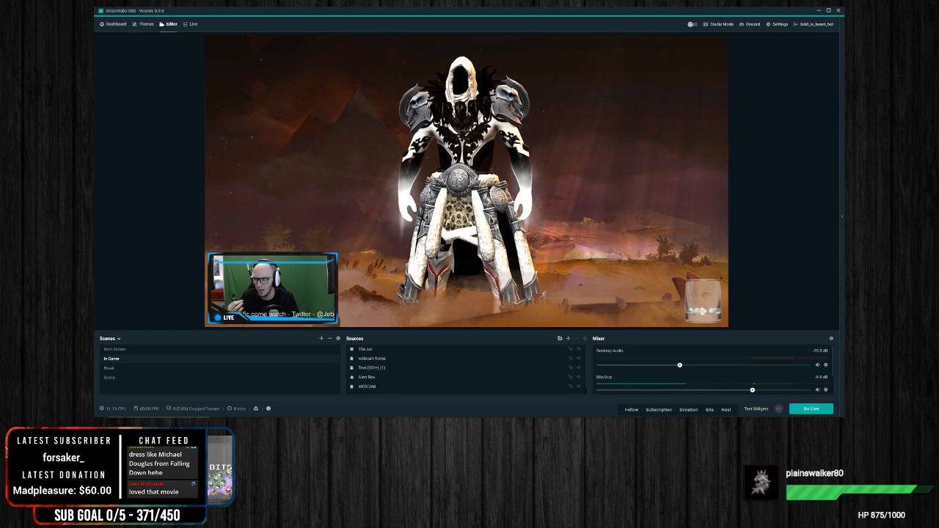
Step: Raise the Desktop Audio volume to about -15 dB and set its output device to Default
{"action": "left_click_drag", "start_coordinate": [681, 369], "coordinate": [725, 365]}
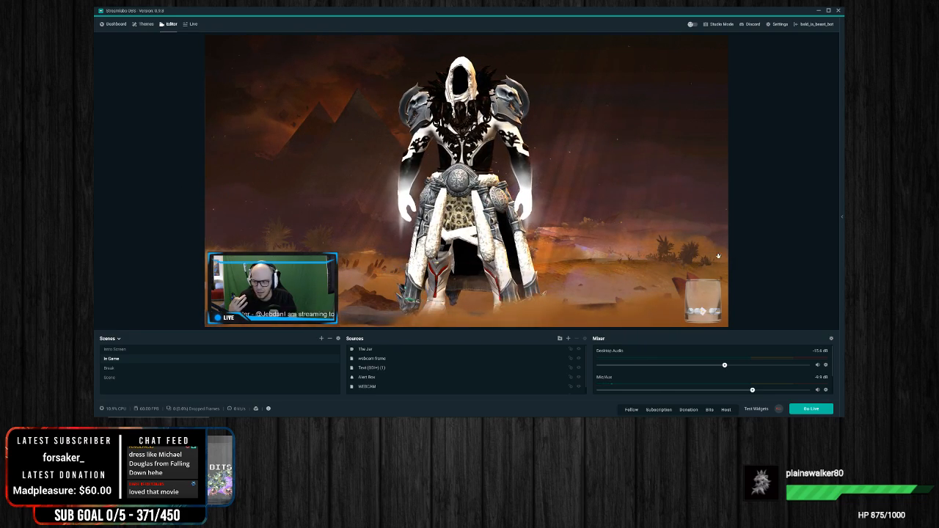
{"action": "left_click", "coordinate": [826, 366]}
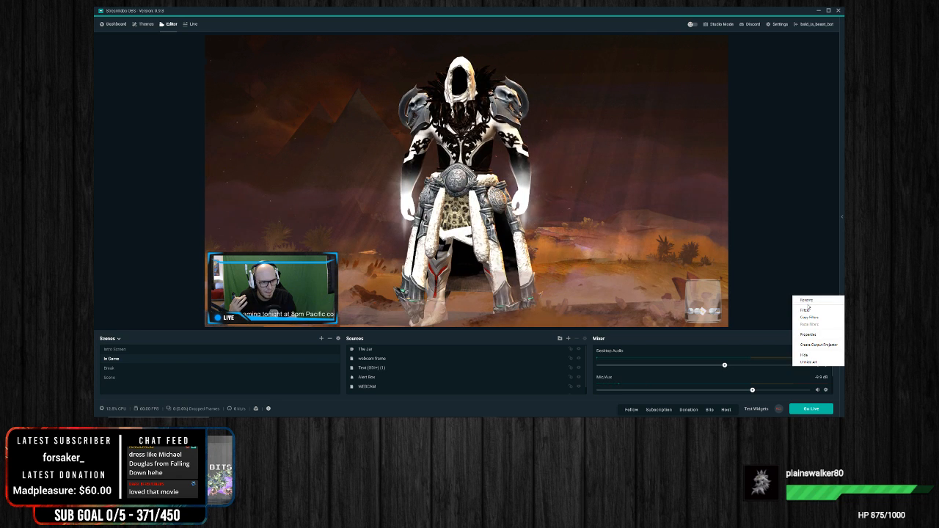
{"action": "left_click", "coordinate": [808, 335]}
{"action": "left_click", "coordinate": [469, 173]}
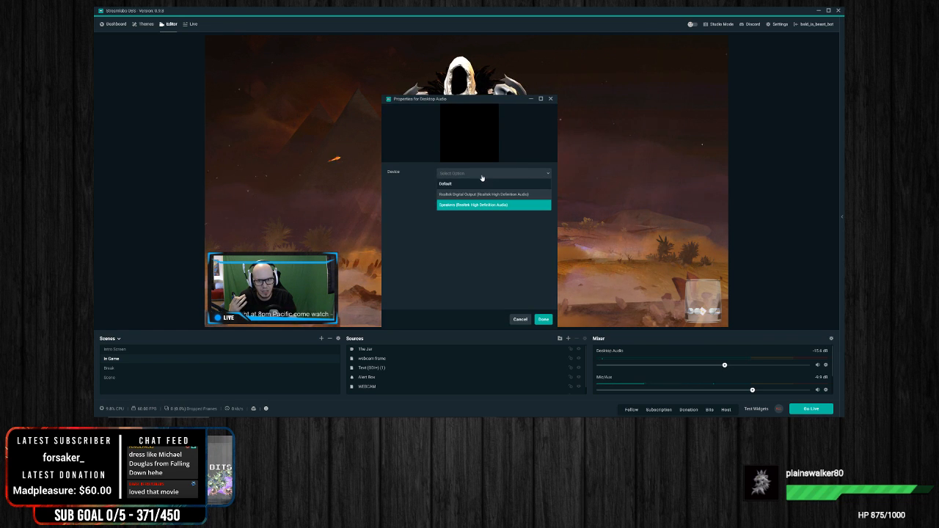
{"action": "left_click", "coordinate": [469, 184]}
{"action": "left_click", "coordinate": [543, 320]}
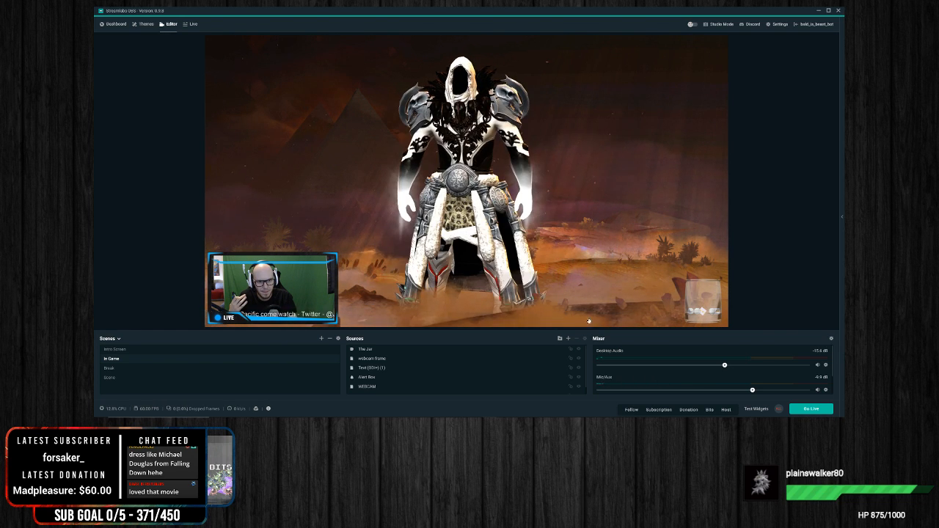
Step: Raise the Desktop Audio volume to about -10 dB and send a test subscription alert
{"action": "left_click", "coordinate": [769, 365]}
{"action": "left_click_drag", "start_coordinate": [769, 366], "coordinate": [750, 368]}
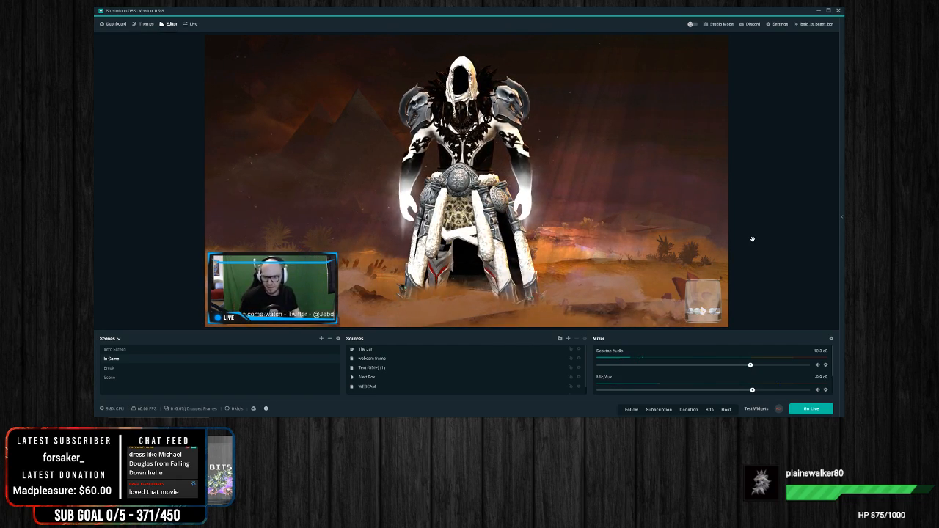
{"action": "left_click", "coordinate": [659, 409]}
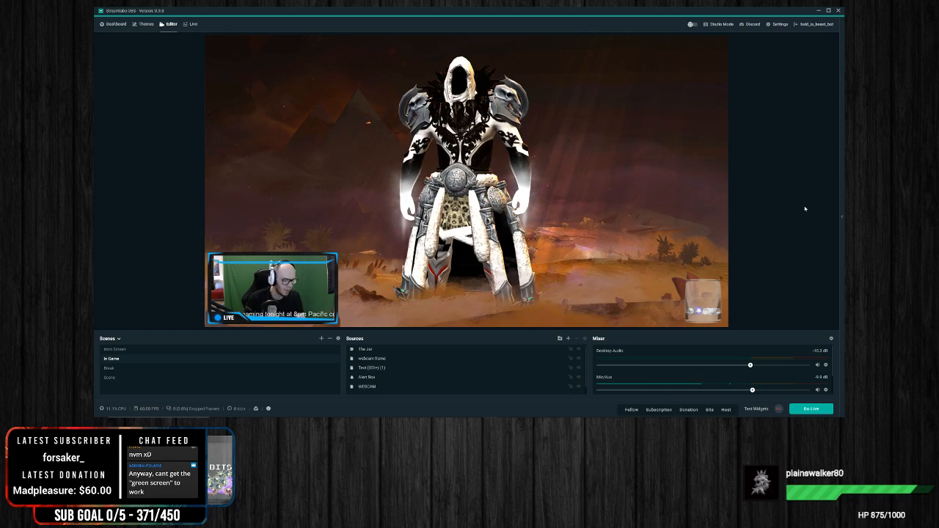
Step: Select the webcam frame on the In Game scene's canvas
{"action": "left_click", "coordinate": [290, 288]}
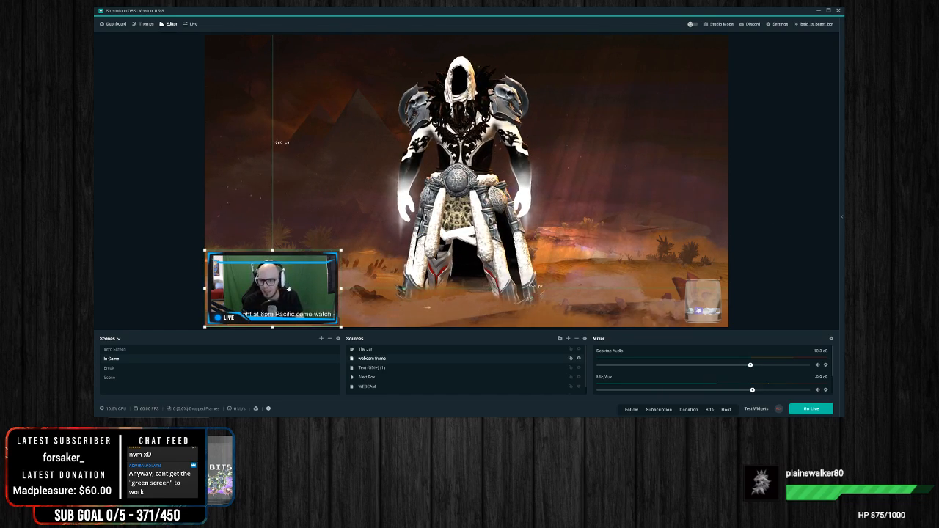
{"action": "left_click", "coordinate": [134, 256]}
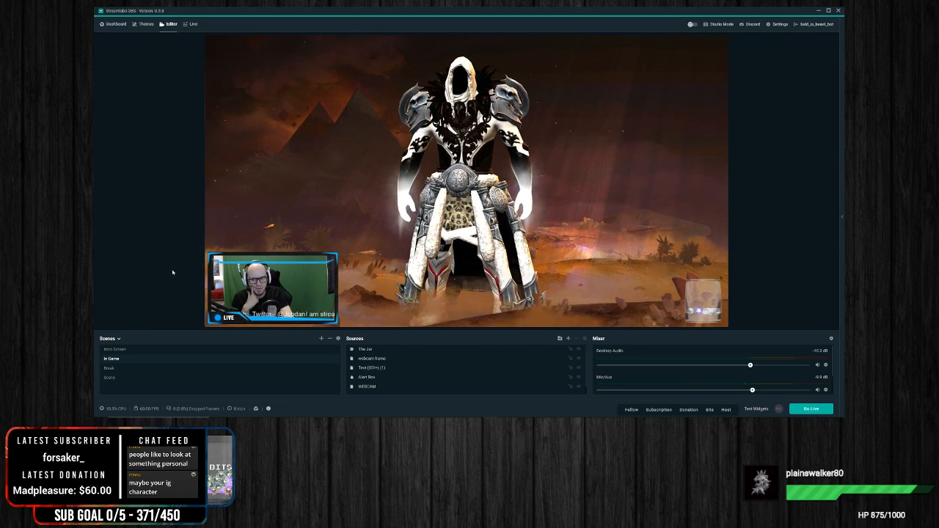
{"action": "left_click", "coordinate": [278, 261]}
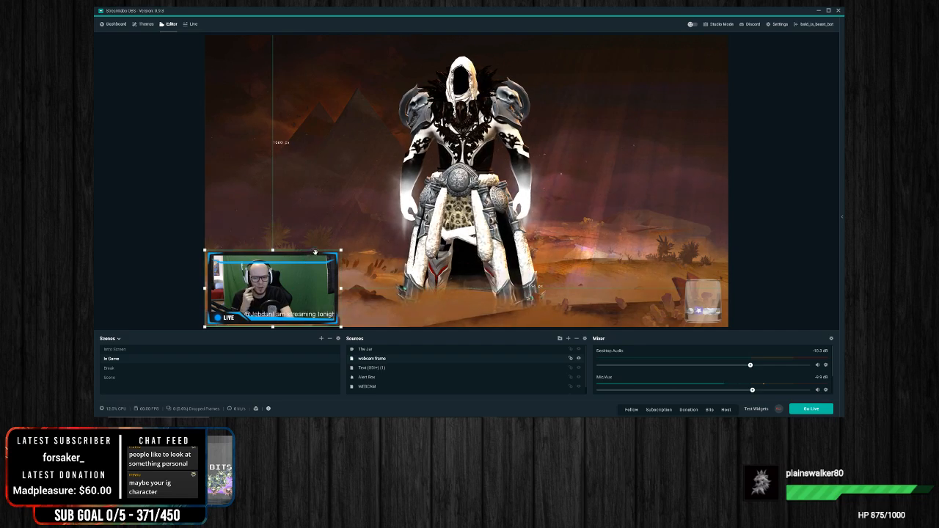
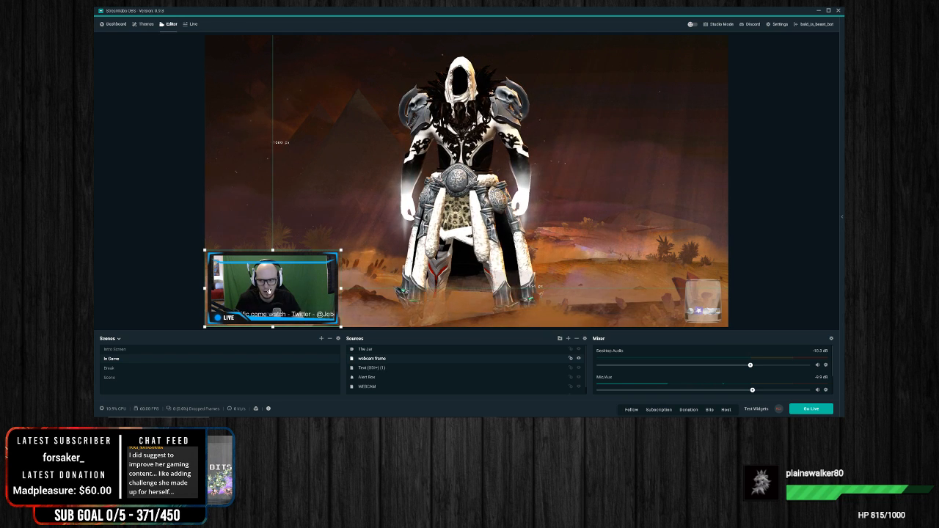
Step: Switch to the empty scene named Scene
{"action": "left_click", "coordinate": [121, 379]}
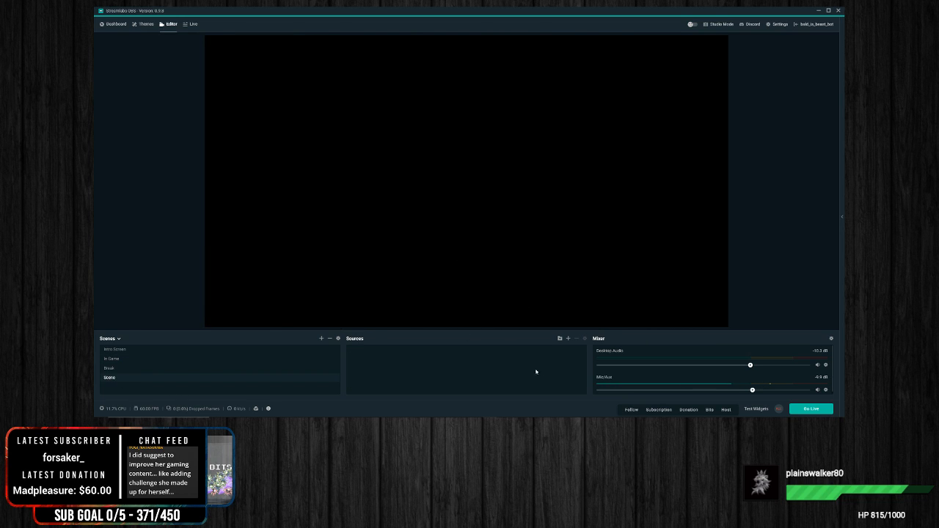
Step: Add a new Video Capture Device source named webcam to the scene
{"action": "left_click", "coordinate": [569, 340]}
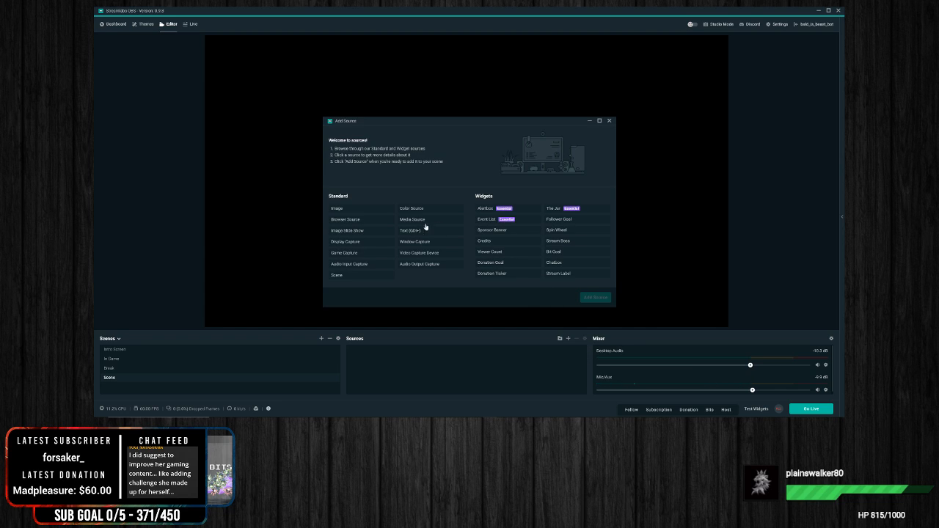
{"action": "left_click", "coordinate": [420, 253]}
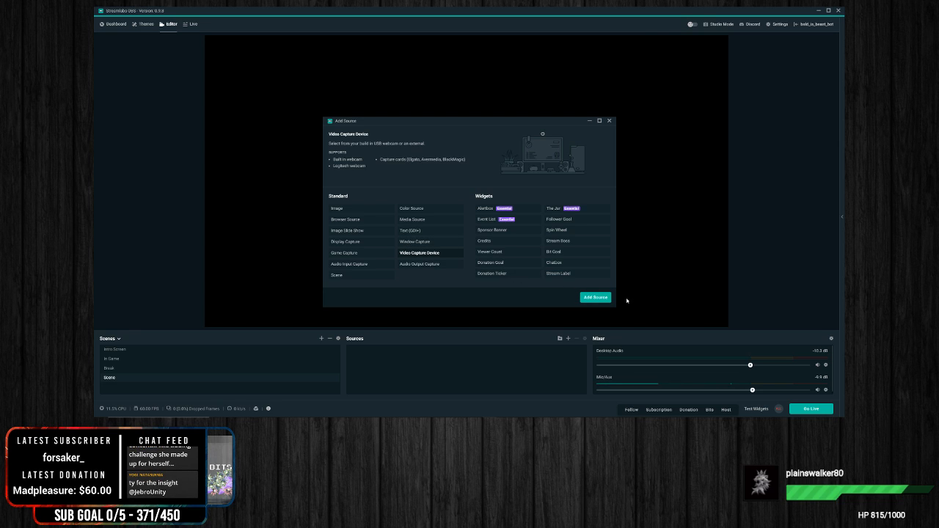
{"action": "left_click", "coordinate": [594, 297]}
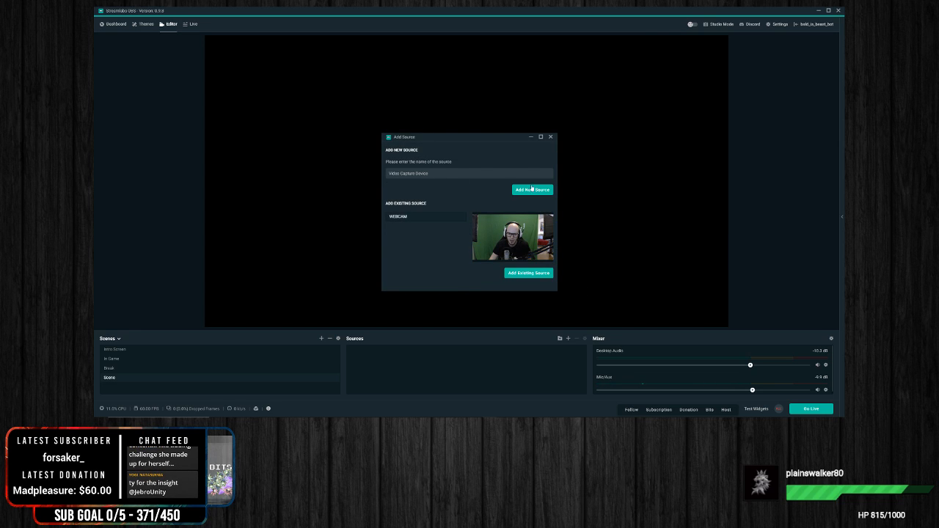
{"action": "key", "text": "BackSpace"}
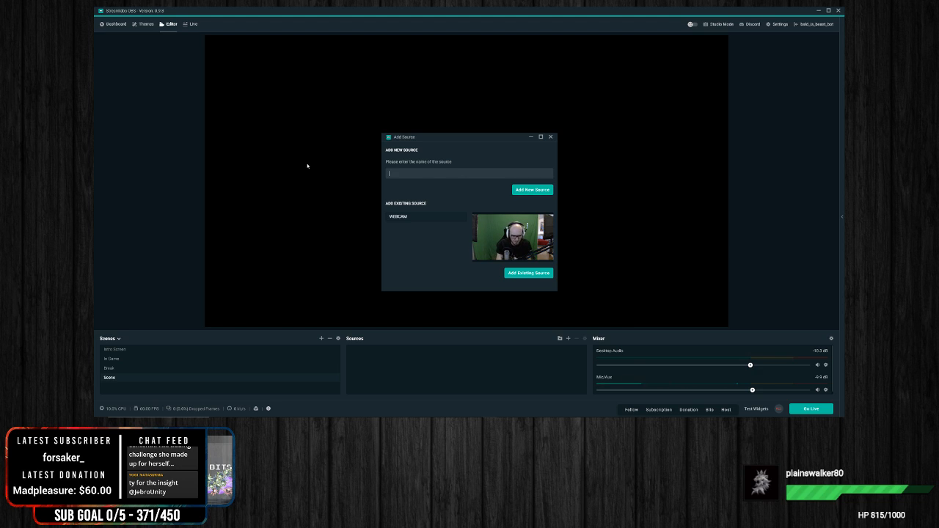
{"action": "type", "text": "webcam"}
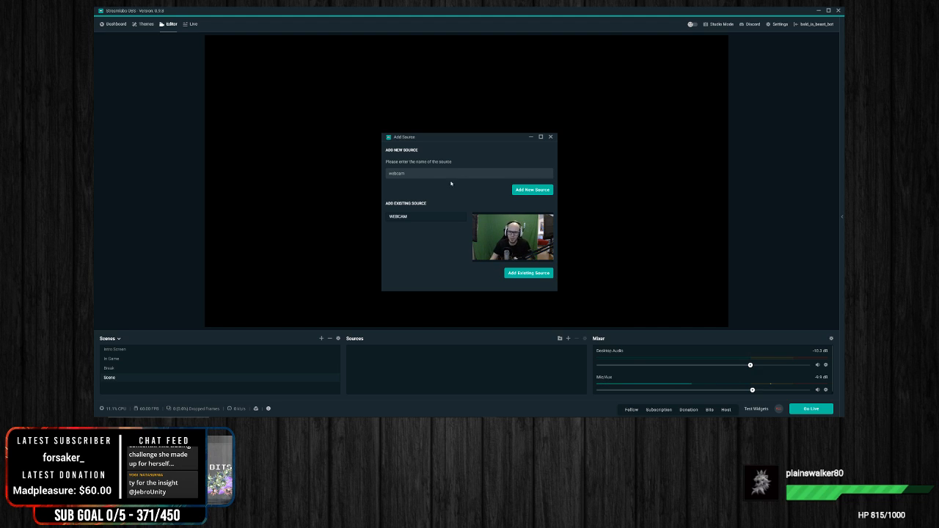
{"action": "left_click", "coordinate": [533, 189]}
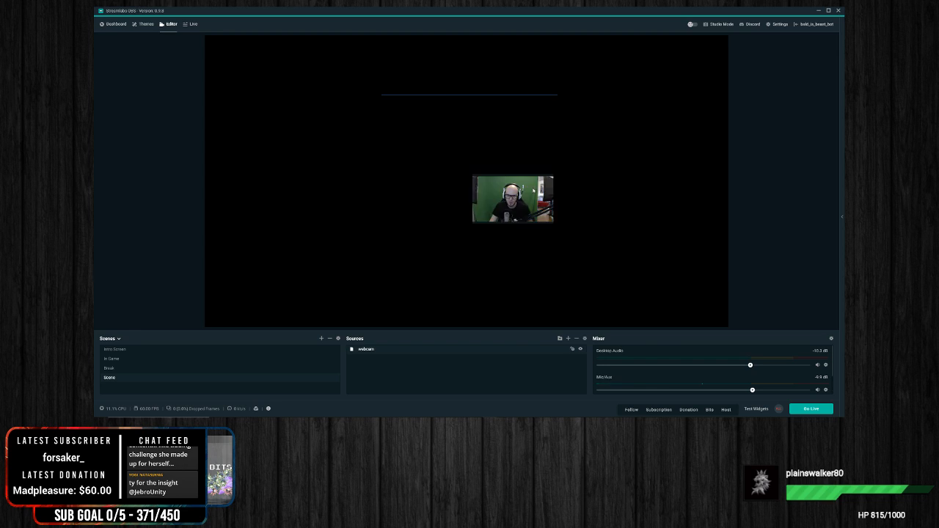
Step: Set the webcam source's device to 1080p Pro Stream Webcam with Custom Resolution/FPS Type and a 1920x1080 resolution
{"action": "left_click", "coordinate": [496, 174]}
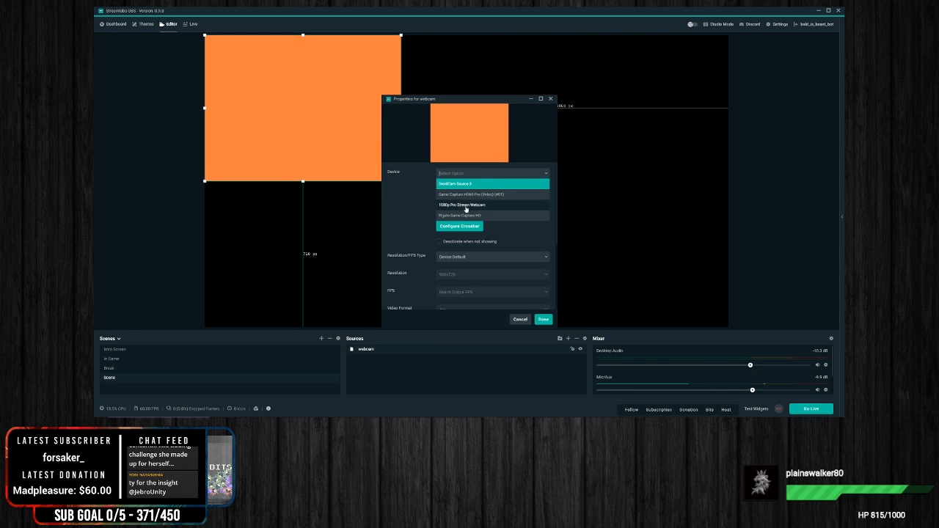
{"action": "left_click", "coordinate": [488, 259]}
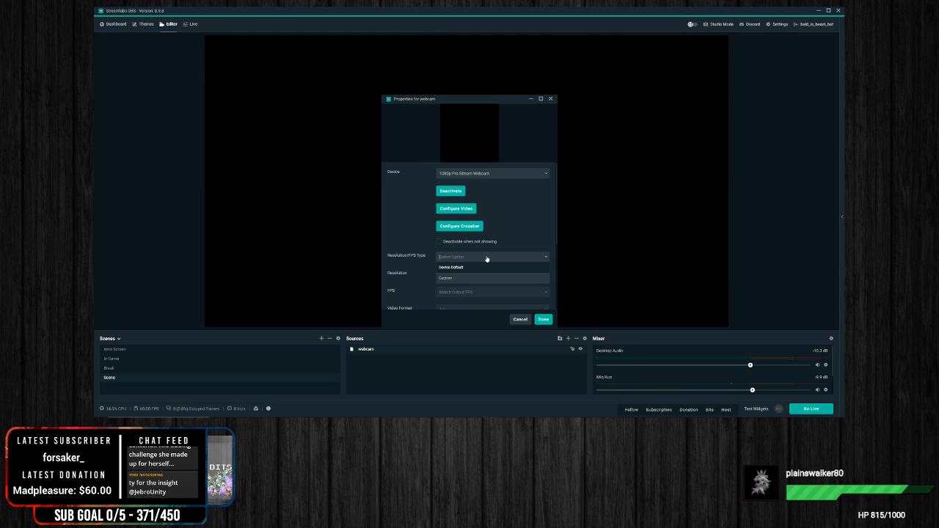
{"action": "left_click", "coordinate": [483, 273]}
{"action": "left_click", "coordinate": [481, 274]}
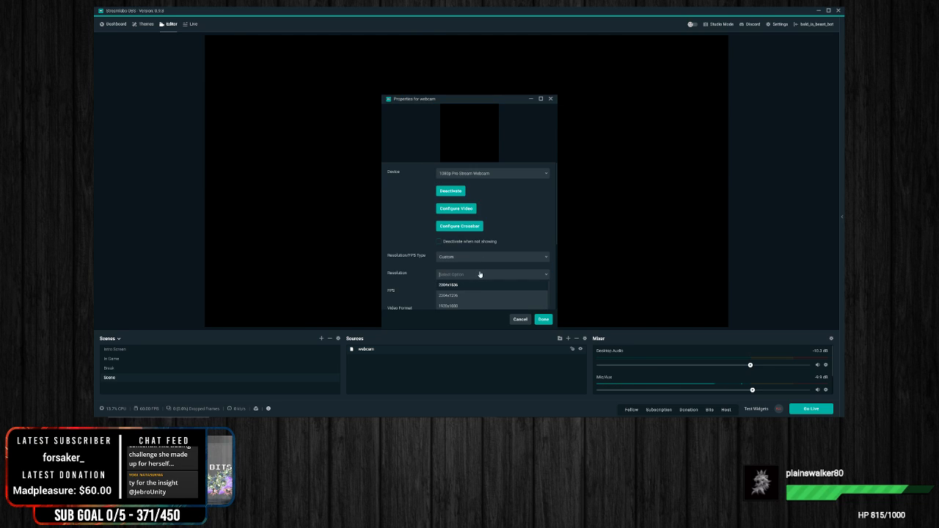
{"action": "scroll", "coordinate": [502, 291], "scroll_direction": "down", "scroll_amount": 3}
{"action": "scroll", "coordinate": [473, 295], "scroll_direction": "down", "scroll_amount": 5}
{"action": "scroll", "coordinate": [474, 294], "scroll_direction": "up", "scroll_amount": 8}
{"action": "scroll", "coordinate": [554, 250], "scroll_direction": "down", "scroll_amount": 3}
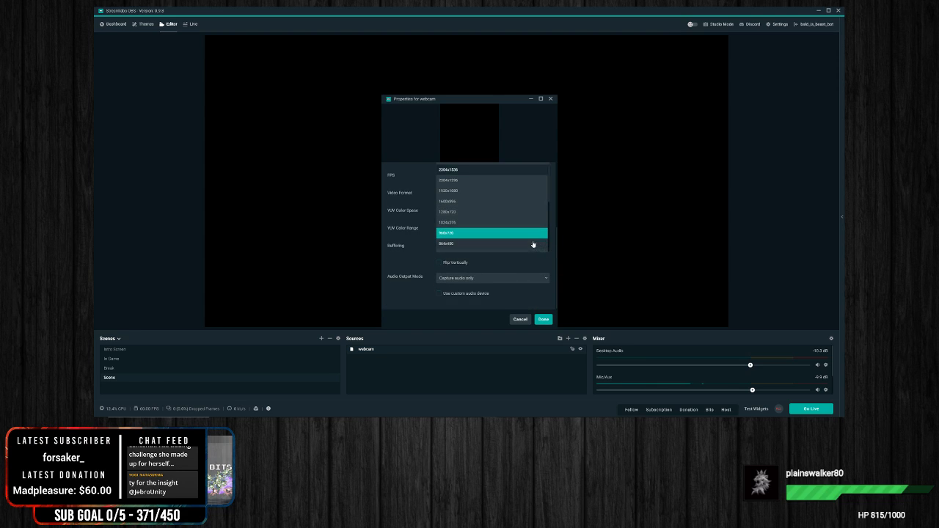
{"action": "left_click", "coordinate": [472, 193]}
{"action": "scroll", "coordinate": [486, 275], "scroll_direction": "up", "scroll_amount": 2}
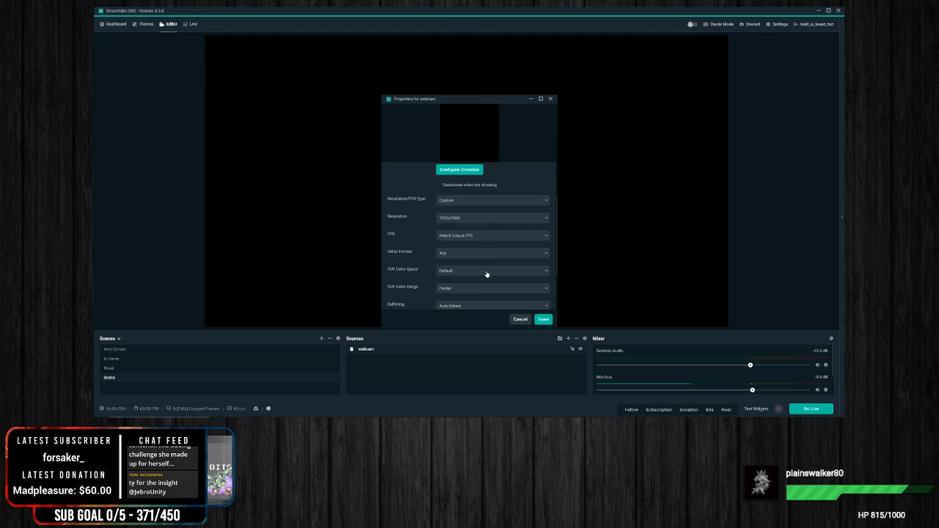
{"action": "scroll", "coordinate": [487, 274], "scroll_direction": "up", "scroll_amount": 1}
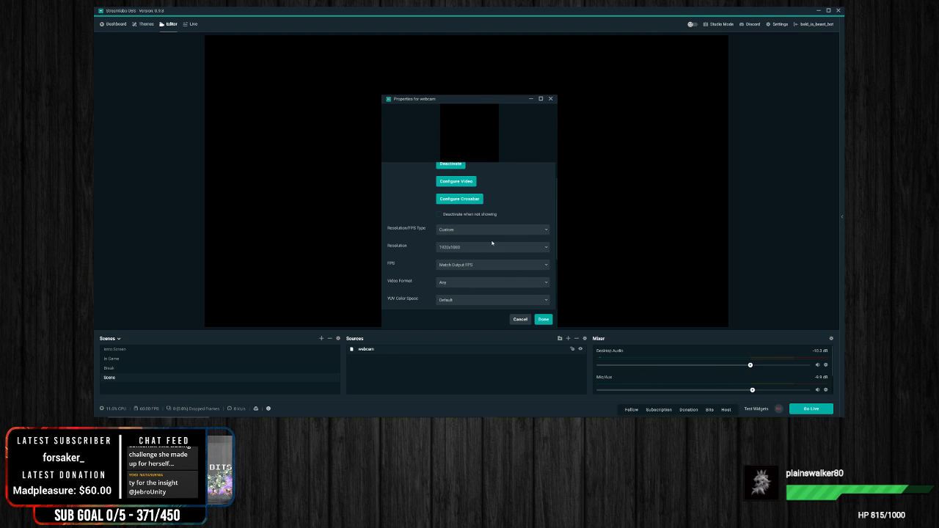
{"action": "left_click", "coordinate": [544, 320]}
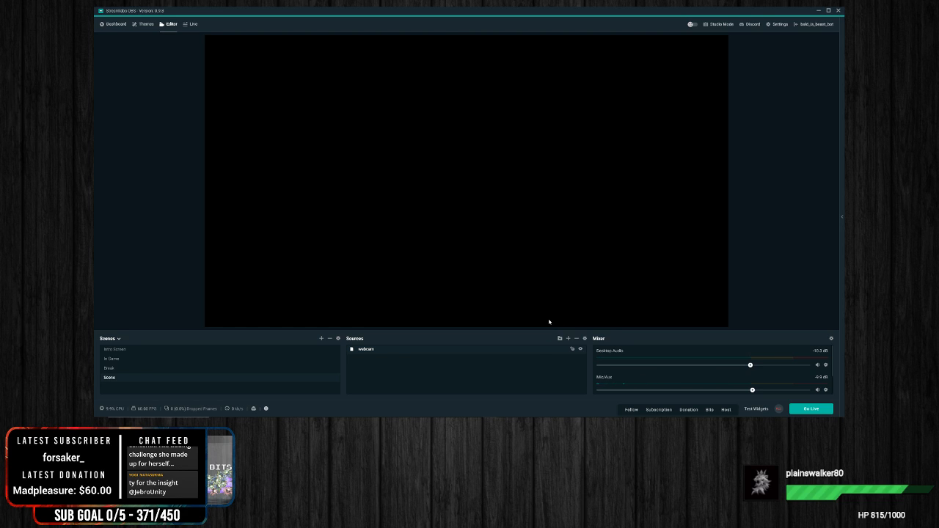
Step: Try reselecting 1080p Pro Stream Webcam as the device in the webcam source's properties, and cancel
{"action": "right_click", "coordinate": [394, 351]}
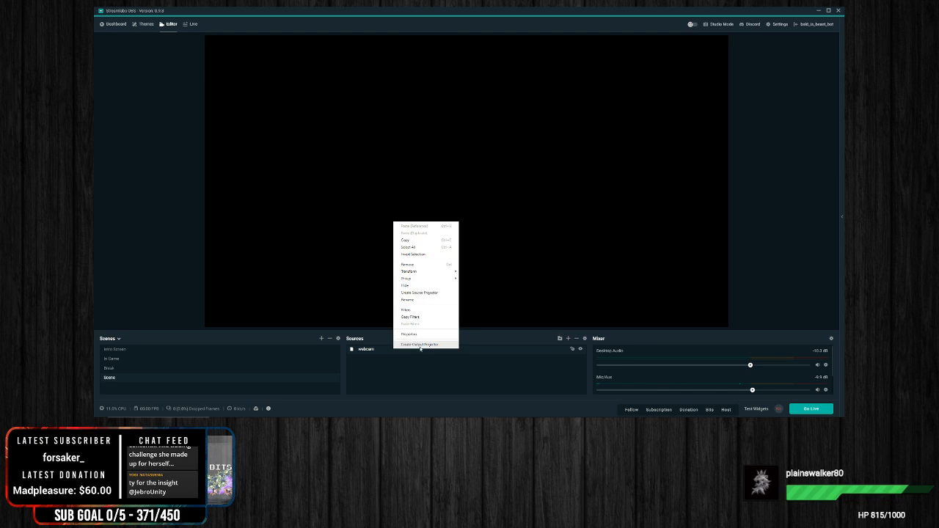
{"action": "left_click", "coordinate": [412, 334]}
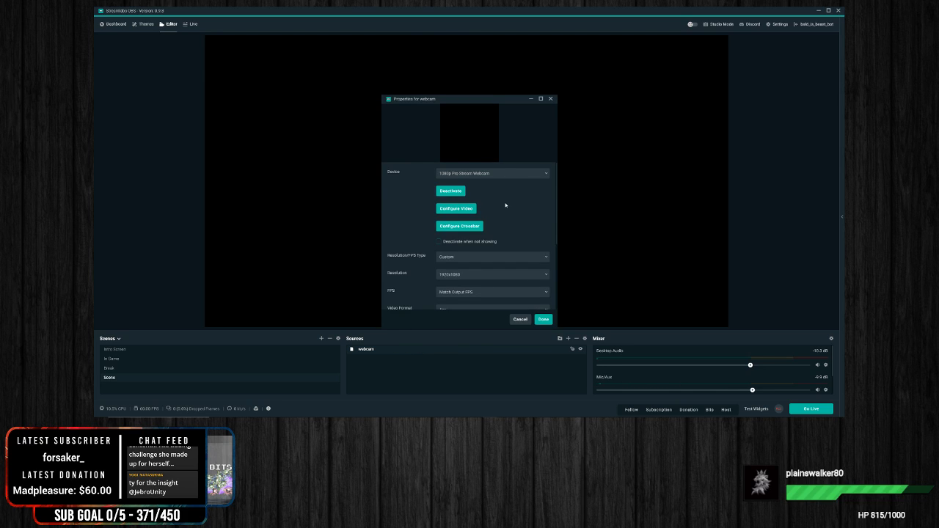
{"action": "left_click", "coordinate": [505, 174]}
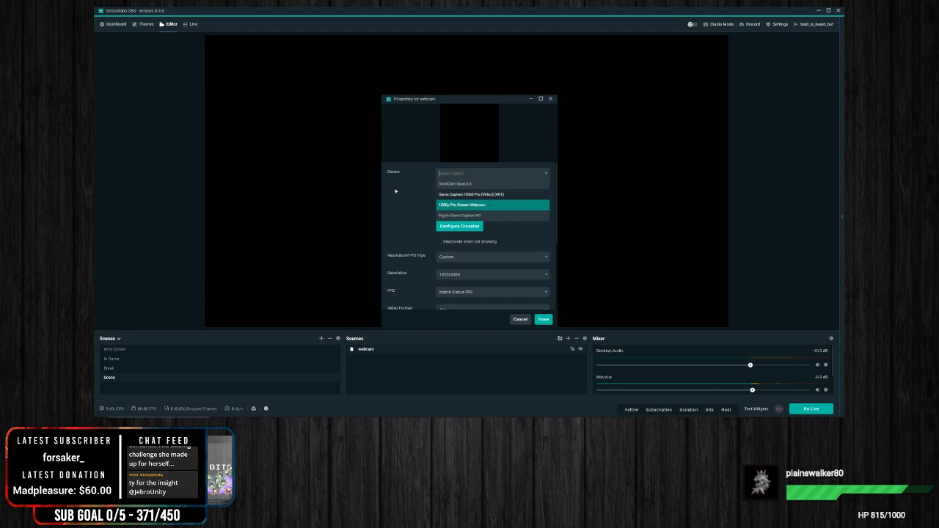
{"action": "left_click", "coordinate": [492, 205]}
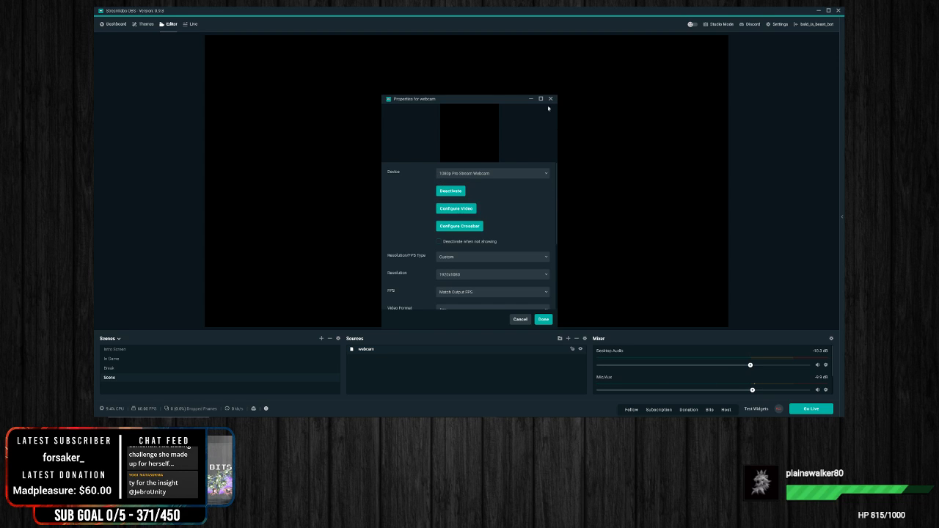
{"action": "left_click", "coordinate": [523, 320]}
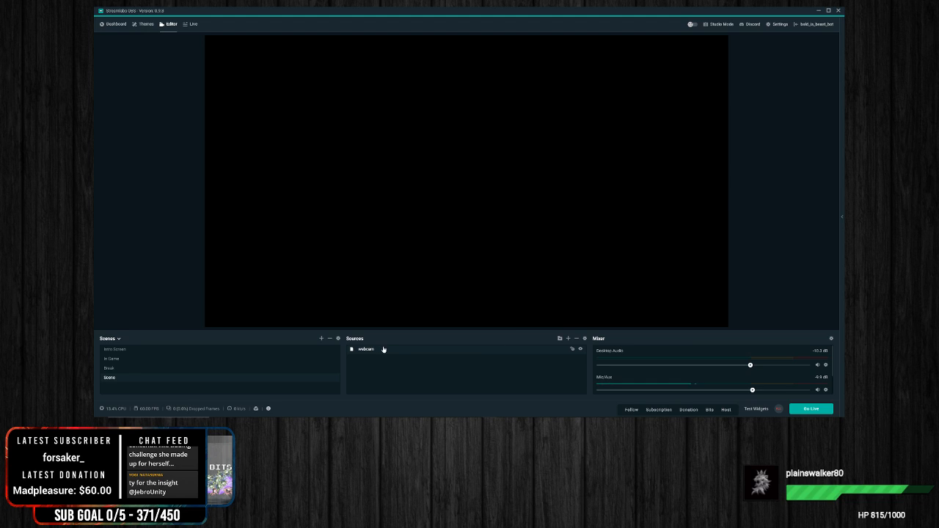
Step: Remove the webcam source from the scene
{"action": "left_click", "coordinate": [576, 338]}
{"action": "left_click", "coordinate": [480, 213]}
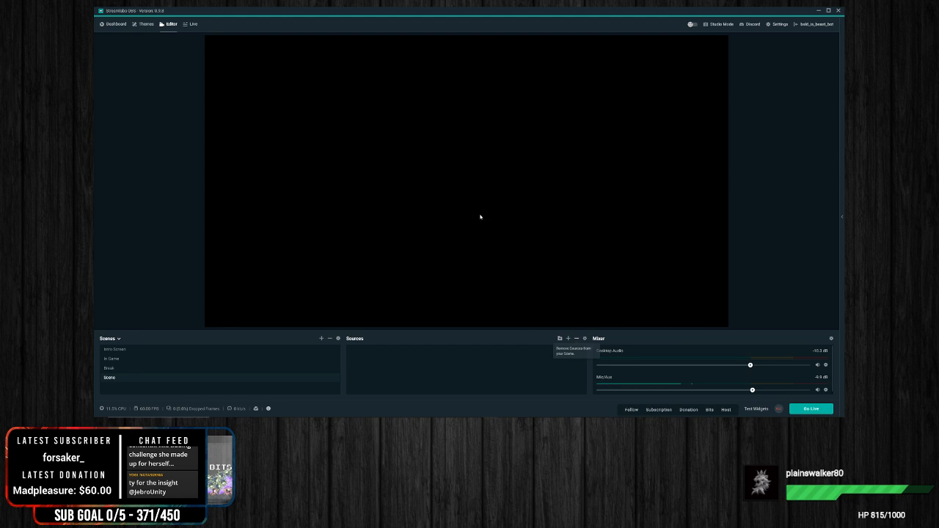
{"action": "right_click", "coordinate": [418, 371]}
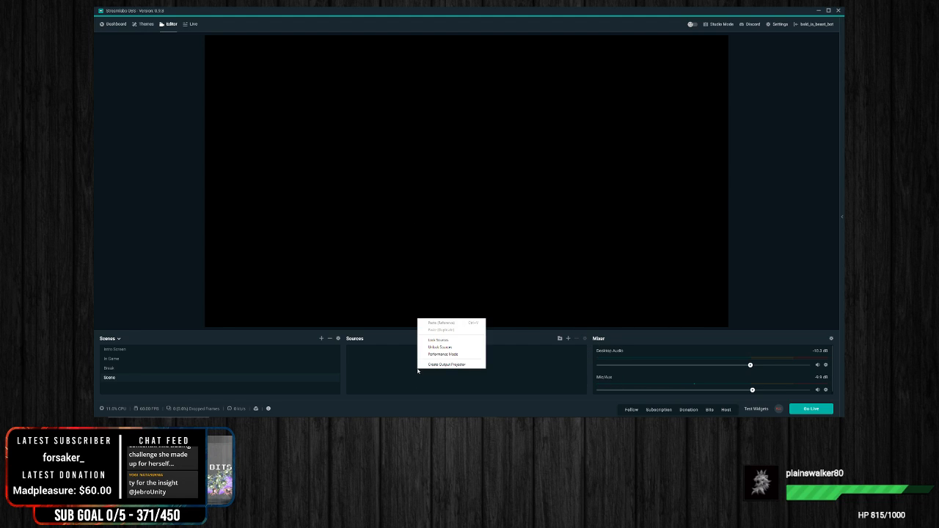
Step: Add the existing WEBCAM video capture source to the scene
{"action": "left_click", "coordinate": [567, 340]}
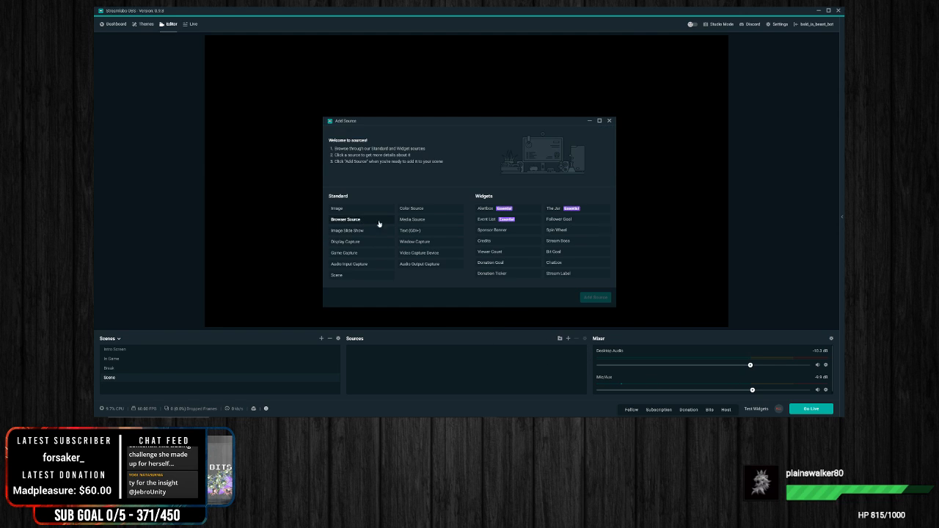
{"action": "left_click", "coordinate": [415, 257]}
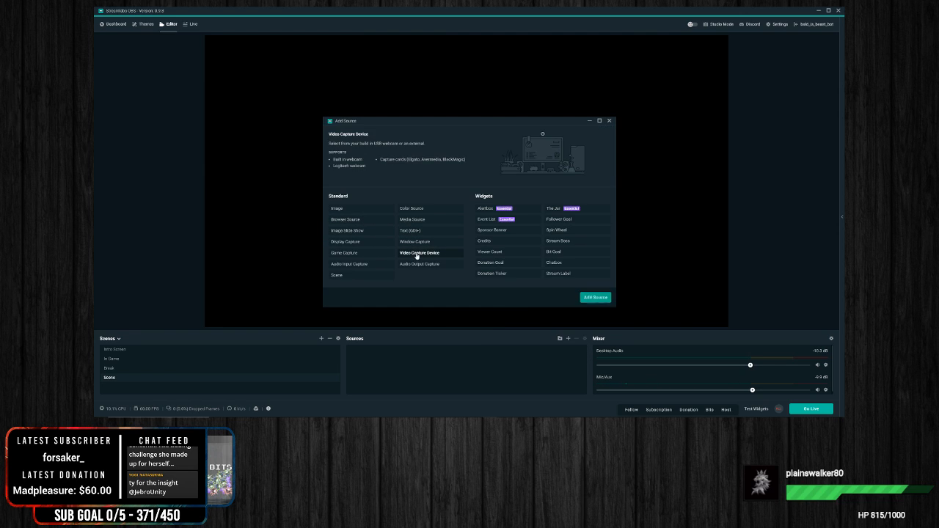
{"action": "left_click", "coordinate": [601, 301]}
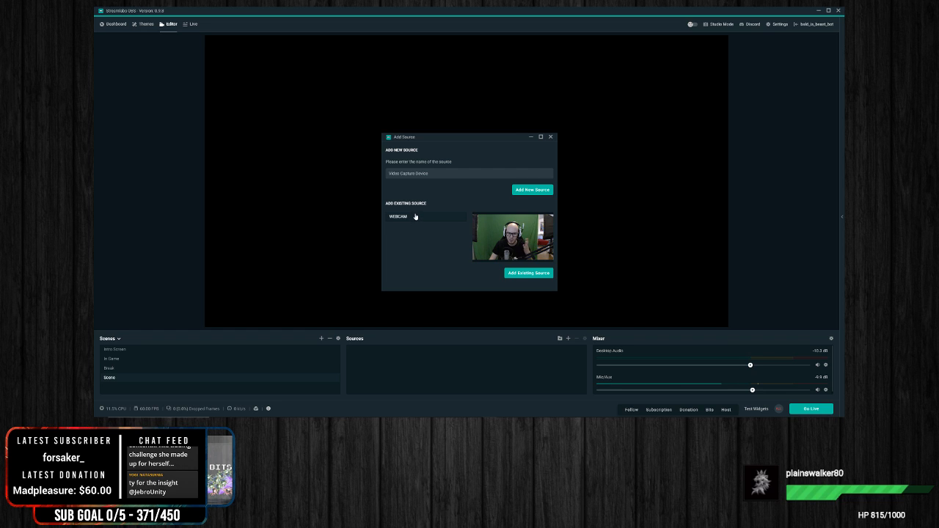
{"action": "left_click", "coordinate": [529, 273]}
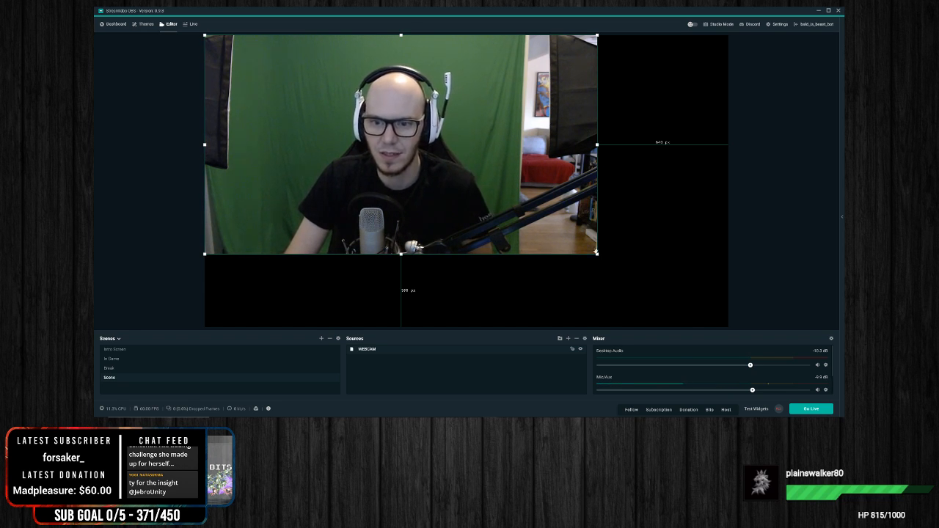
Step: Enlarge the WEBCAM source from its lower corner until it fills the whole canvas
{"action": "left_click_drag", "start_coordinate": [598, 255], "coordinate": [730, 345]}
{"action": "left_click", "coordinate": [780, 260]}
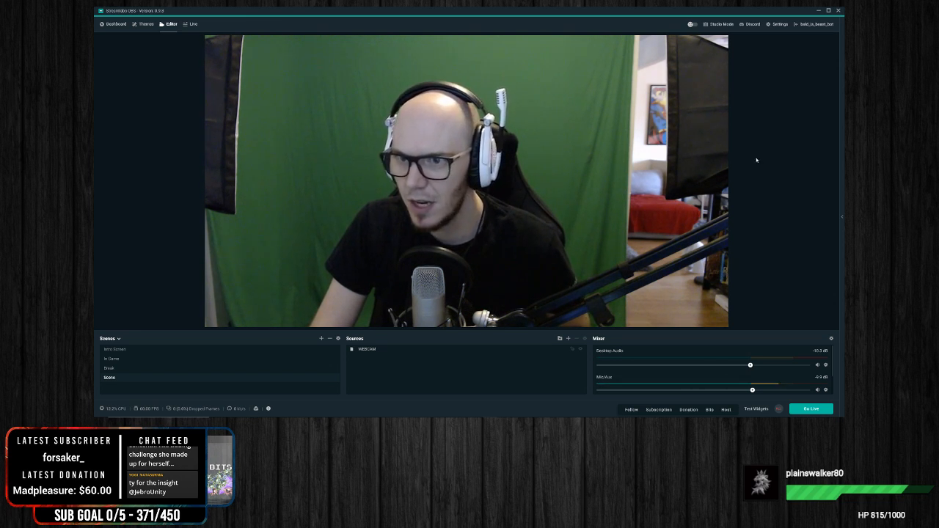
{"action": "left_click", "coordinate": [648, 148]}
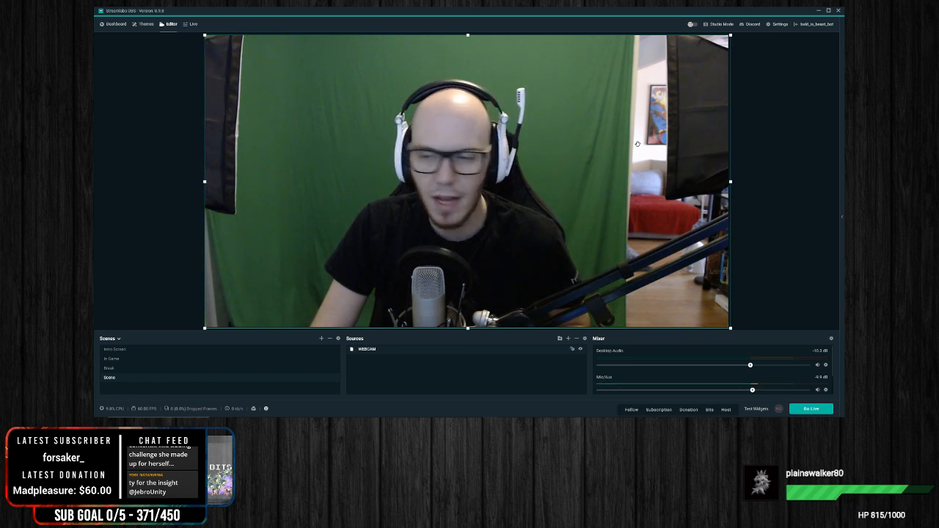
{"action": "left_click", "coordinate": [758, 147]}
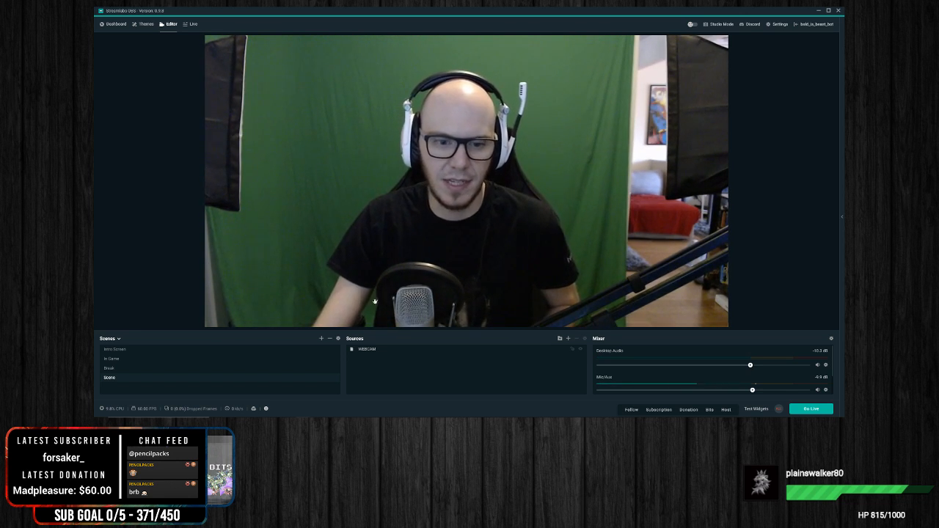
Step: Add a Chroma Key filter to the WEBCAM source, keeping the default filter name
{"action": "right_click", "coordinate": [373, 351]}
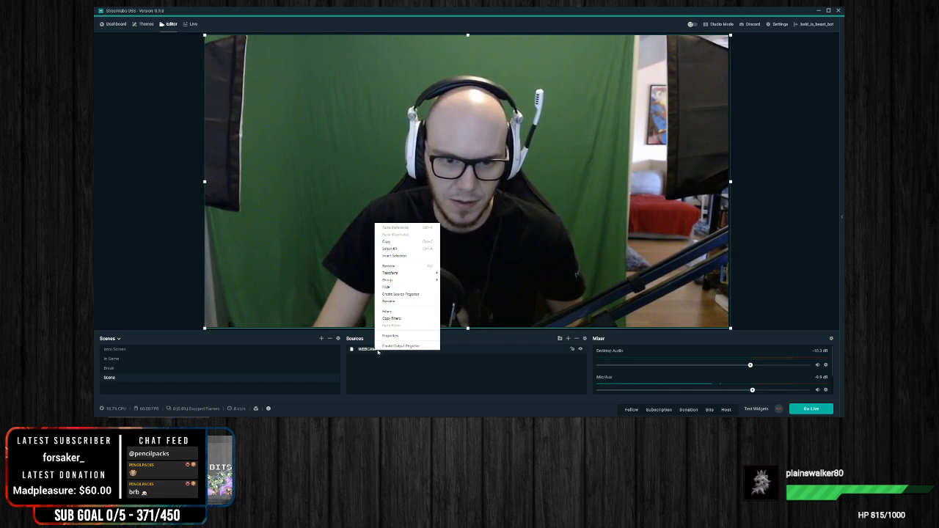
{"action": "left_click", "coordinate": [396, 312]}
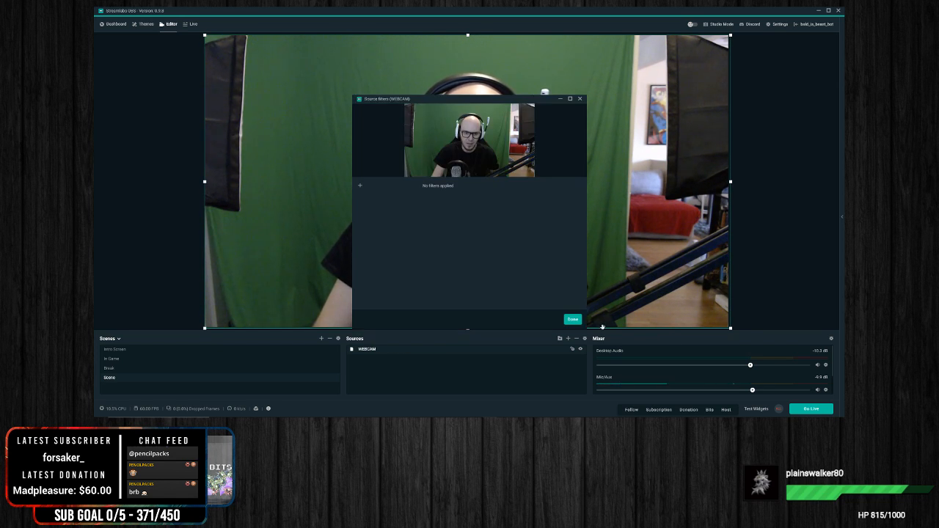
{"action": "left_click", "coordinate": [360, 186]}
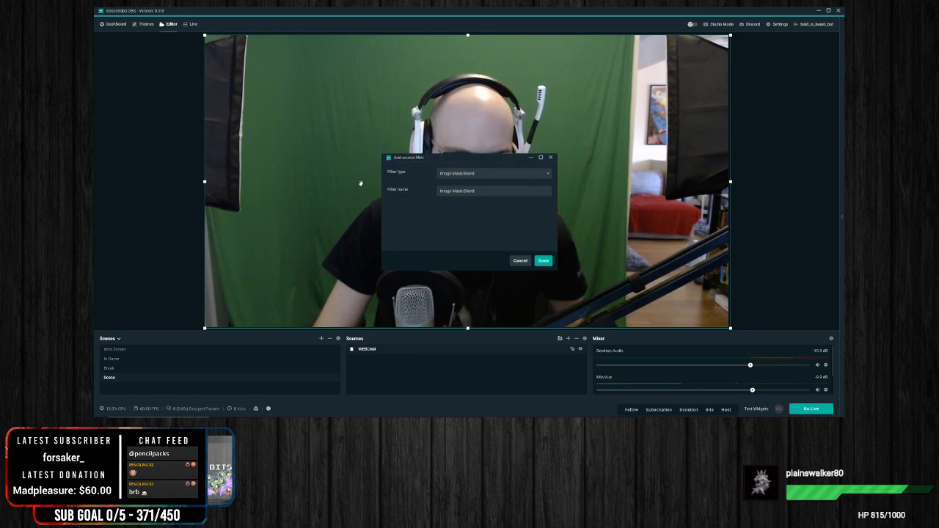
{"action": "left_click", "coordinate": [464, 174]}
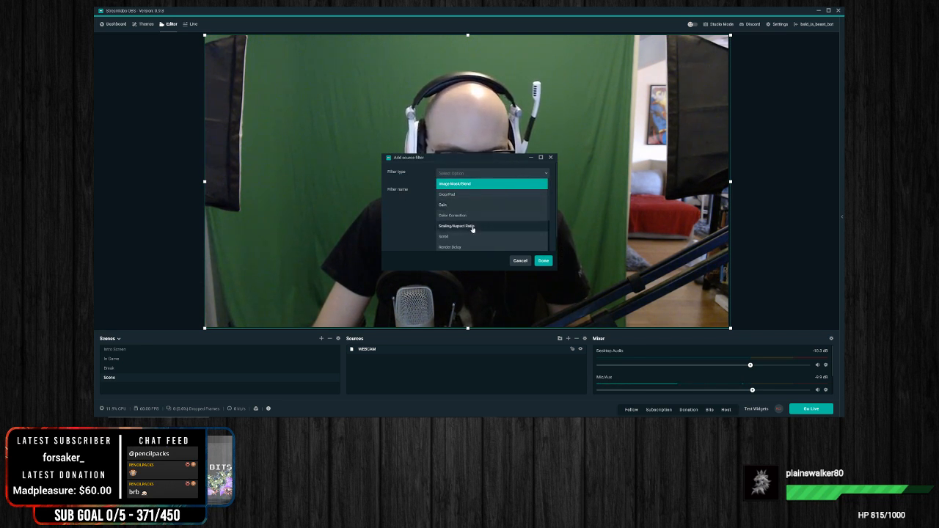
{"action": "scroll", "coordinate": [473, 229], "scroll_direction": "down", "scroll_amount": 3}
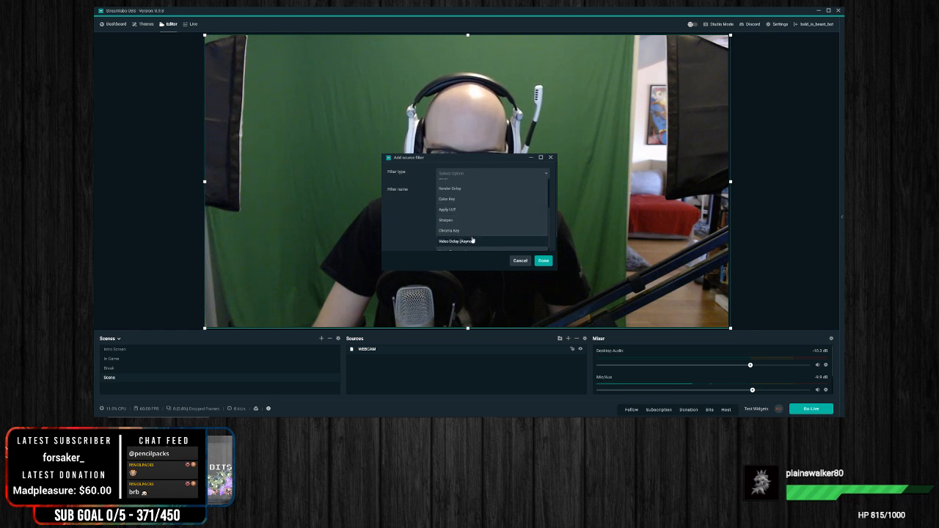
{"action": "scroll", "coordinate": [478, 244], "scroll_direction": "down", "scroll_amount": 1}
{"action": "scroll", "coordinate": [480, 245], "scroll_direction": "down", "scroll_amount": 2}
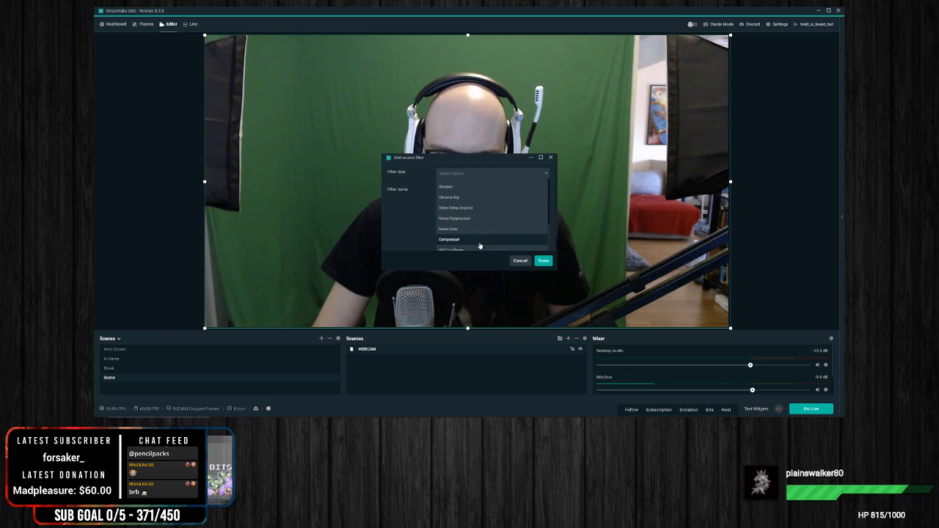
{"action": "scroll", "coordinate": [480, 220], "scroll_direction": "up", "scroll_amount": 6}
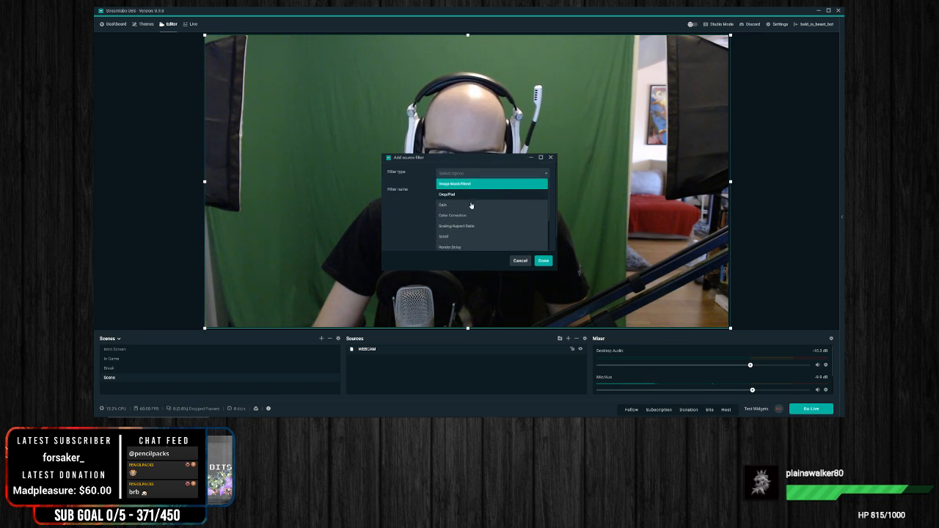
{"action": "scroll", "coordinate": [468, 218], "scroll_direction": "down", "scroll_amount": 3}
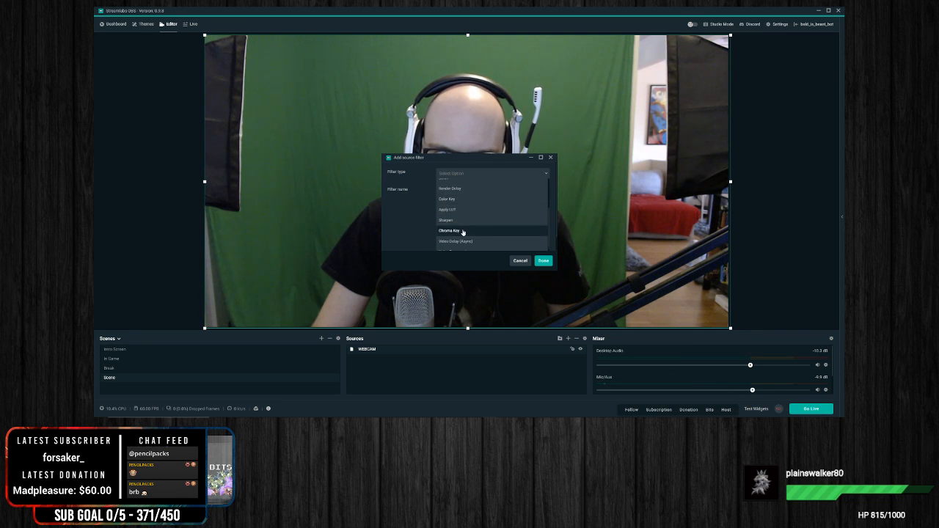
{"action": "left_click", "coordinate": [463, 231]}
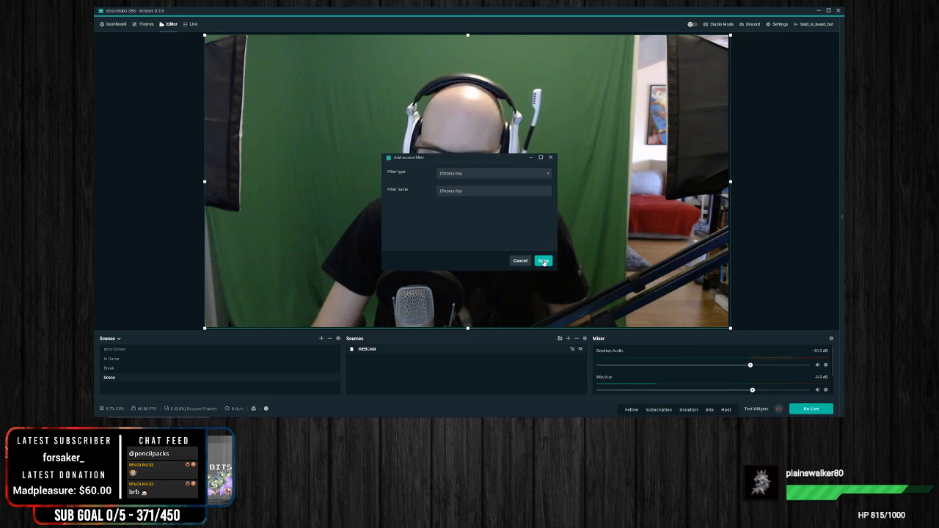
{"action": "left_click", "coordinate": [543, 261]}
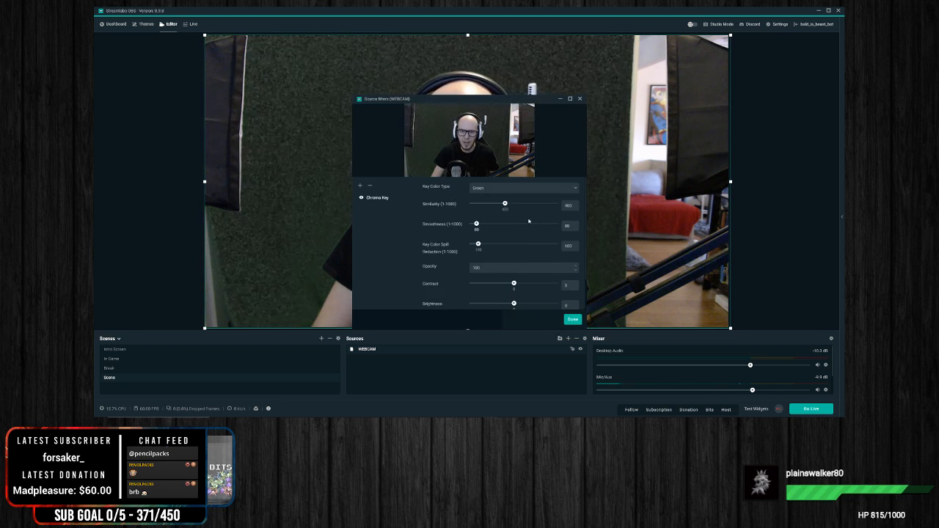
Step: Choose Green as the Chroma Key filter's key color type and move the filters window clear of the webcam image
{"action": "left_click", "coordinate": [491, 188]}
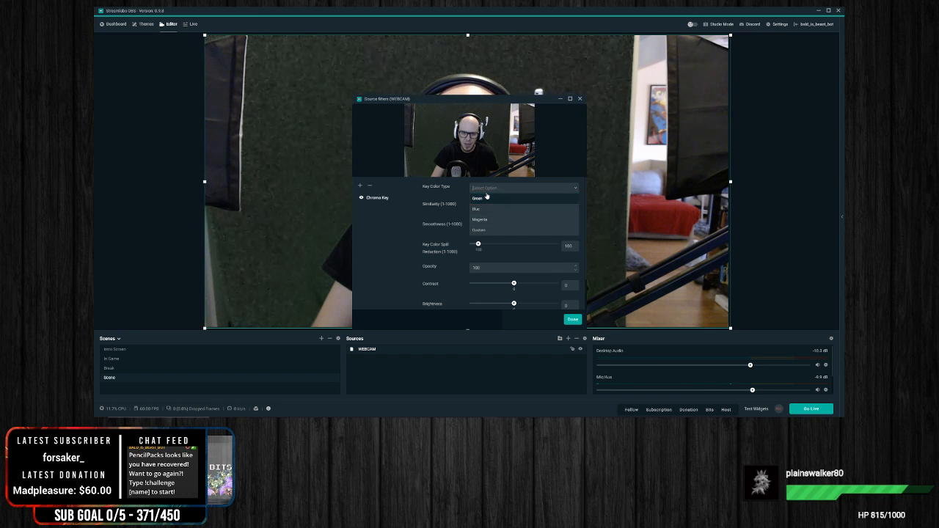
{"action": "left_click", "coordinate": [482, 200]}
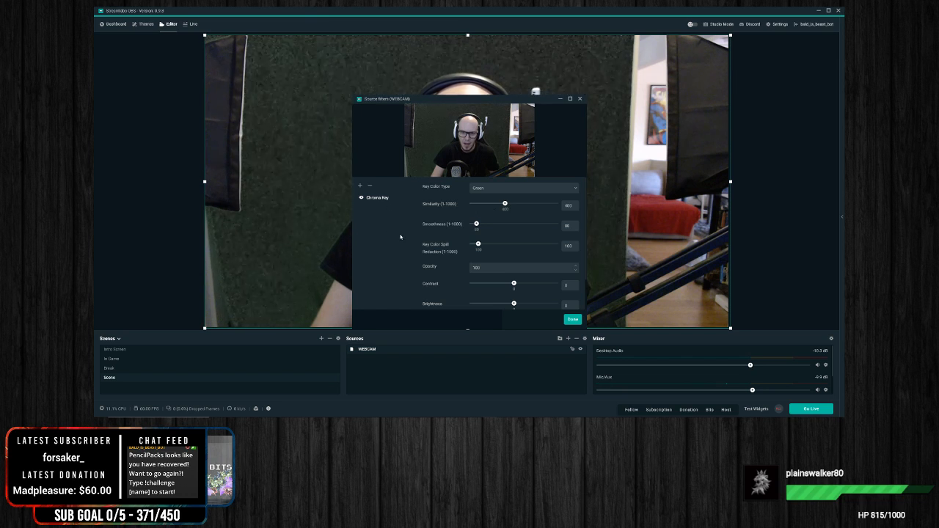
{"action": "left_click_drag", "start_coordinate": [457, 102], "coordinate": [700, 78]}
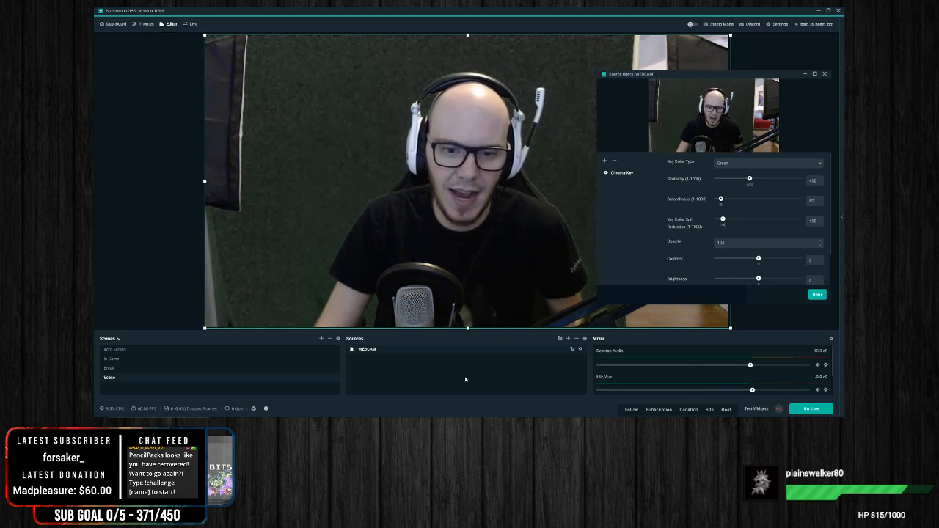
{"action": "right_click", "coordinate": [422, 375]}
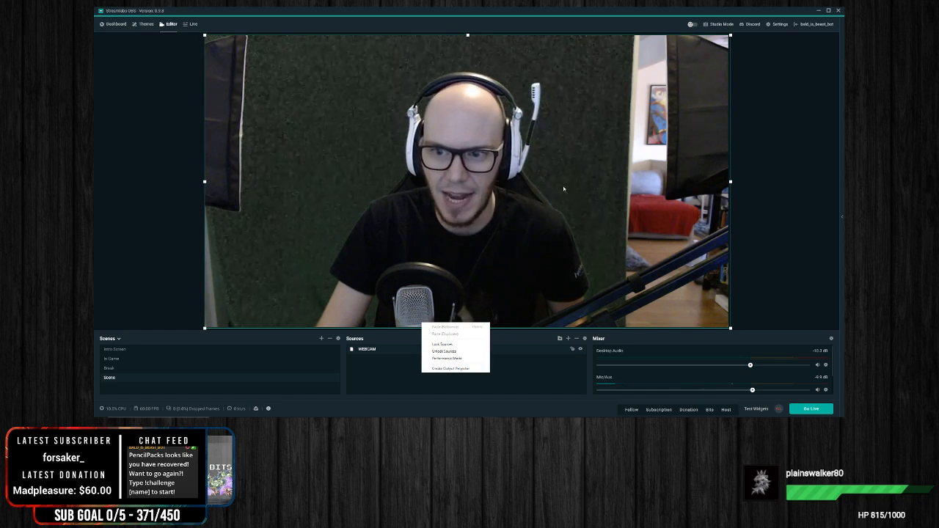
{"action": "left_click", "coordinate": [731, 181]}
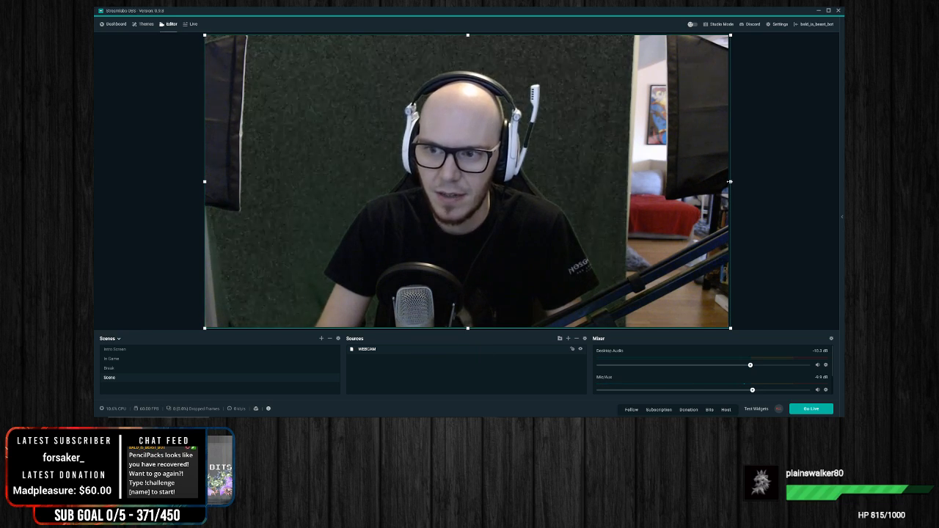
{"action": "left_click", "coordinate": [395, 380]}
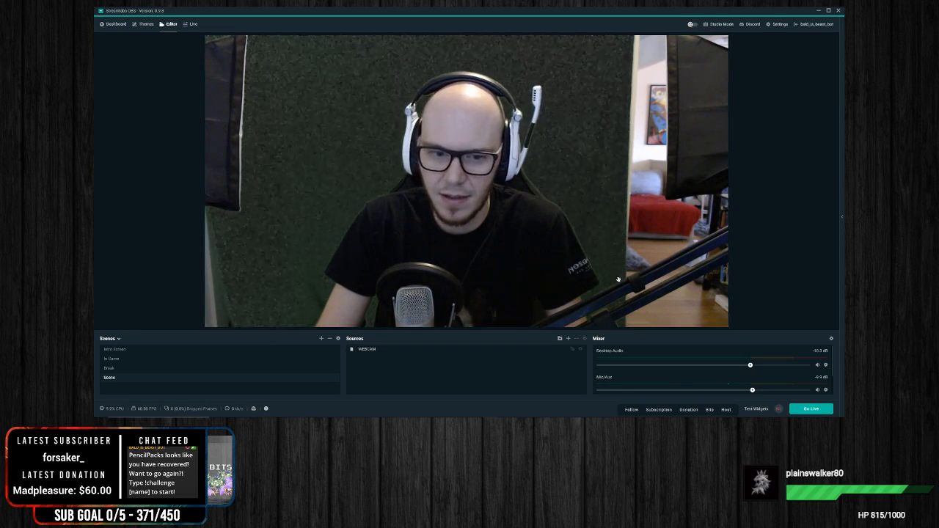
{"action": "right_click", "coordinate": [394, 380]}
Step: Add the existing Back ground video media source to the scene and place it beneath WEBCAM in the source order
{"action": "left_click", "coordinate": [569, 340]}
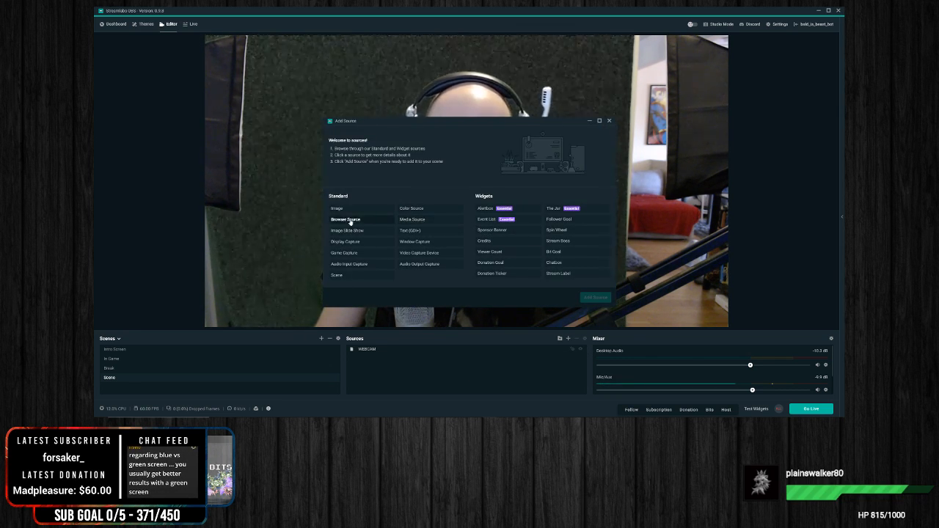
{"action": "left_click", "coordinate": [403, 220]}
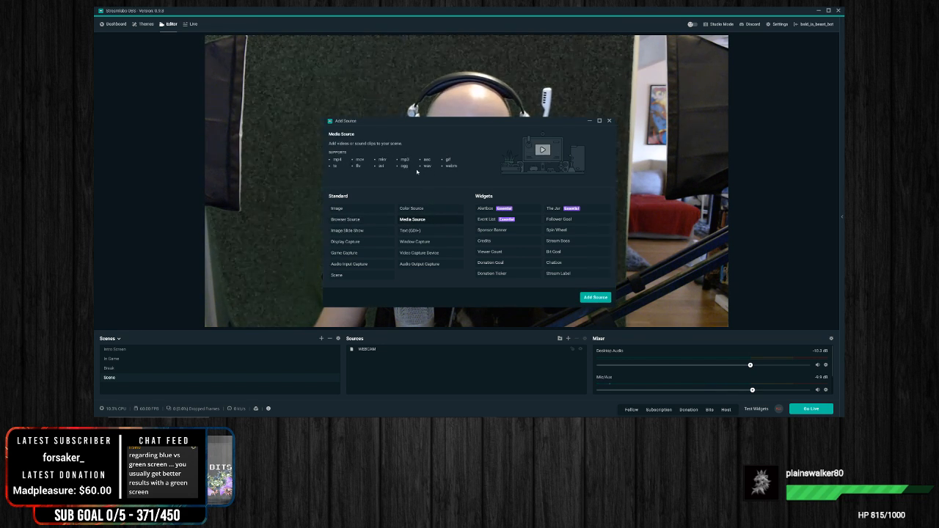
{"action": "left_click", "coordinate": [593, 298]}
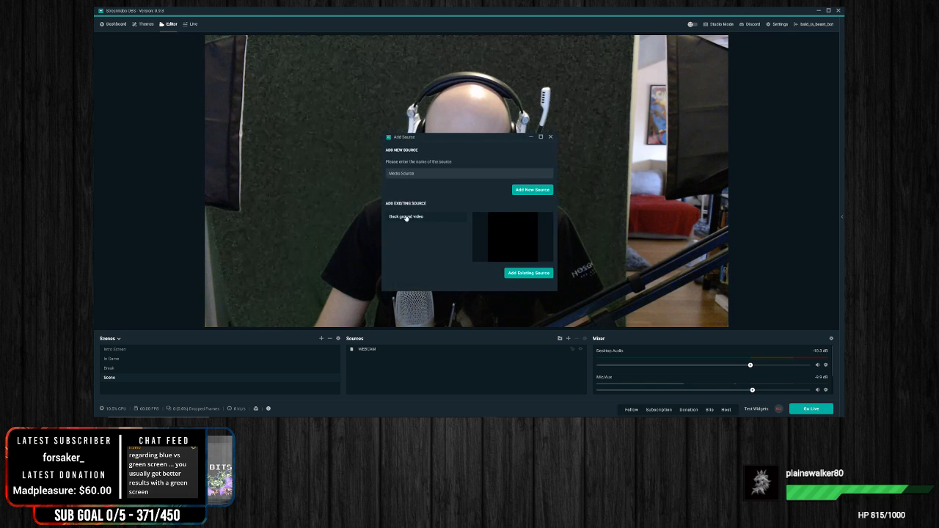
{"action": "double_click", "coordinate": [410, 217]}
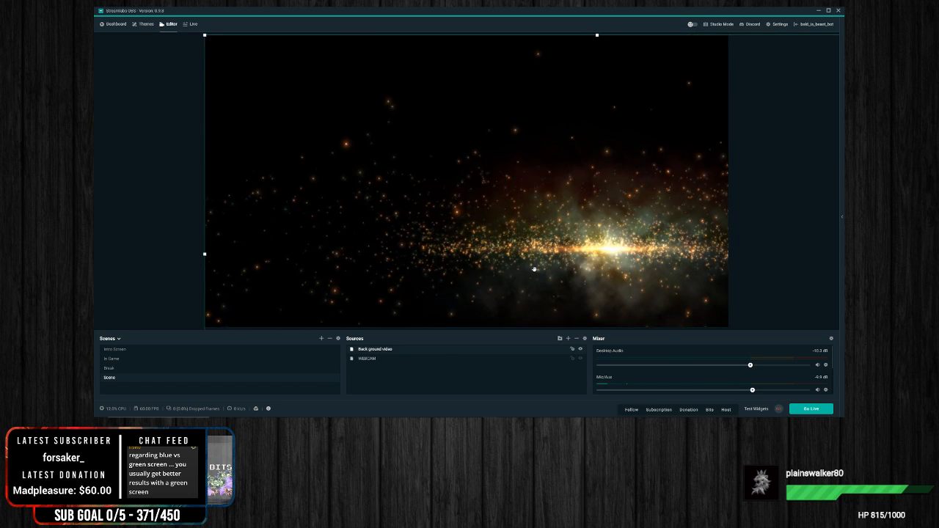
{"action": "left_click_drag", "start_coordinate": [385, 362], "coordinate": [376, 349]}
Step: Reposition the Back ground video on the canvas so its bright glow sits near the center, and deselect it
{"action": "left_click", "coordinate": [817, 228]}
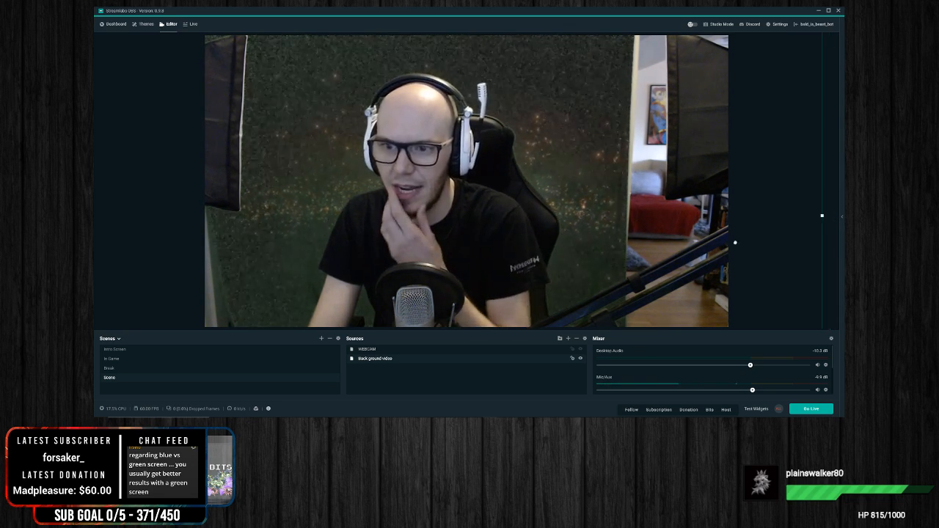
{"action": "left_click_drag", "start_coordinate": [739, 243], "coordinate": [687, 228]}
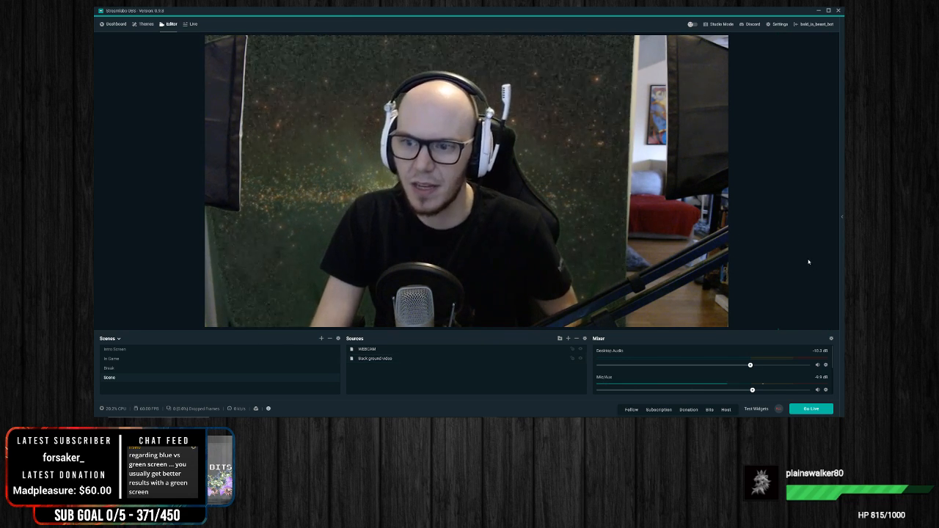
{"action": "left_click", "coordinate": [809, 262]}
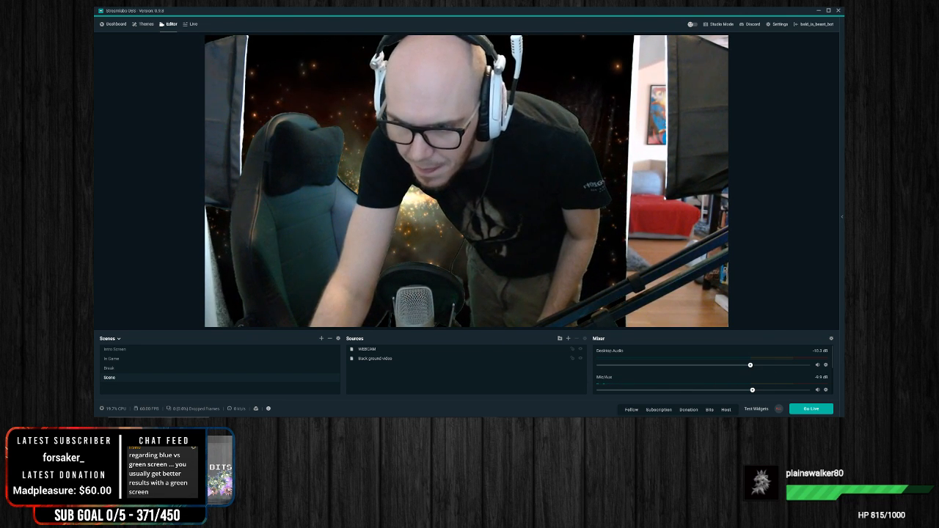
{"action": "left_click", "coordinate": [781, 423]}
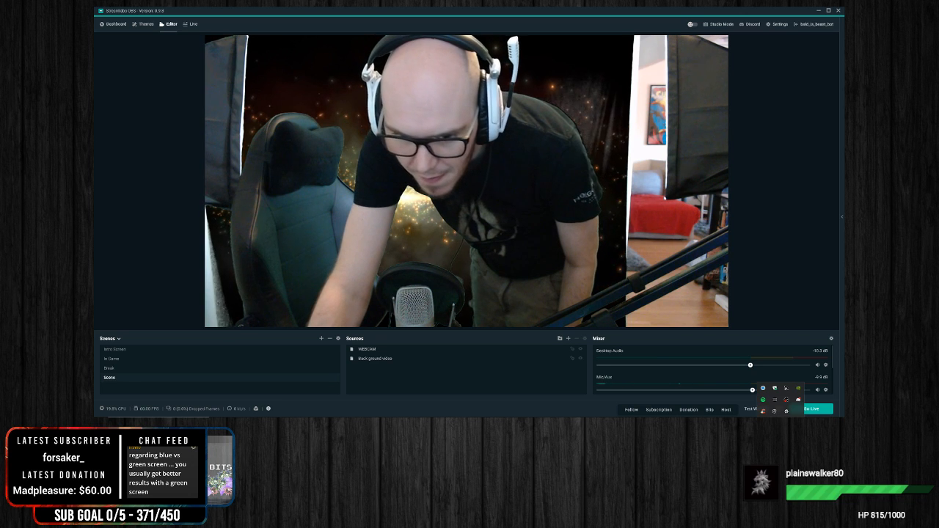
{"action": "mouse_move", "coordinate": [389, 425]}
{"action": "left_click", "coordinate": [417, 380]}
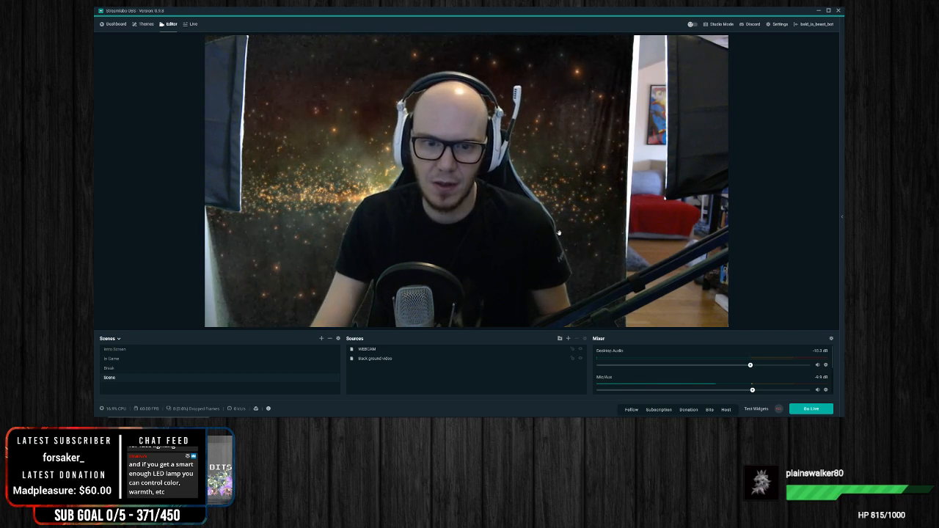
{"action": "left_click", "coordinate": [426, 279]}
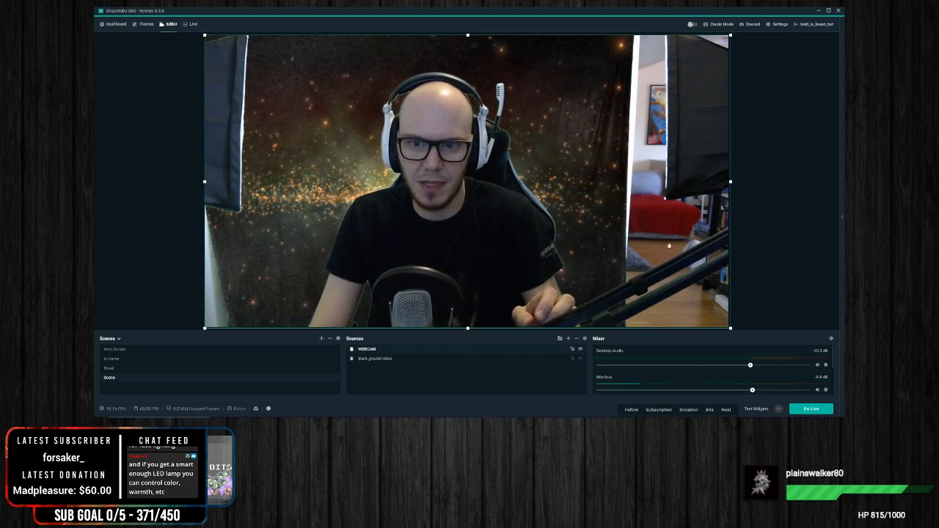
{"action": "left_click", "coordinate": [784, 233]}
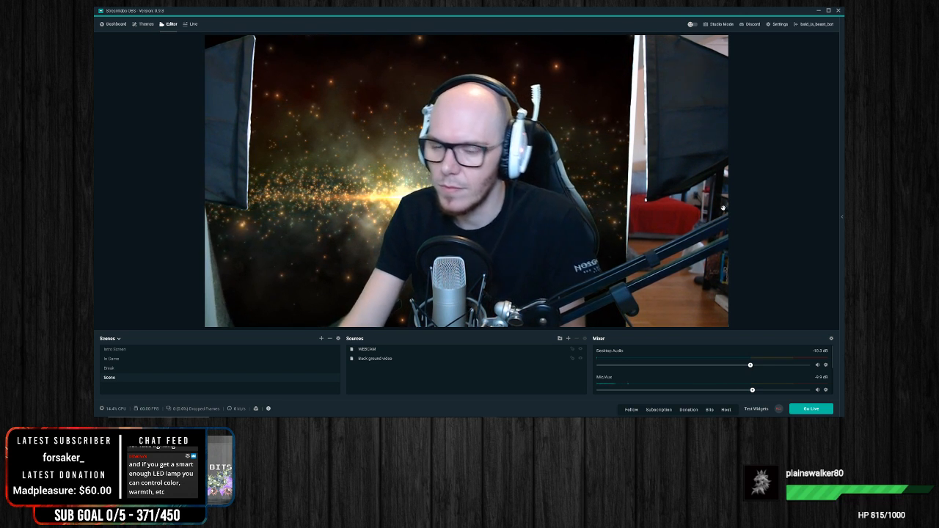
Step: Crop both sides of the WEBCAM source to cut out the softboxes and room, and move it against the canvas's right edge
{"action": "left_click", "coordinate": [235, 198]}
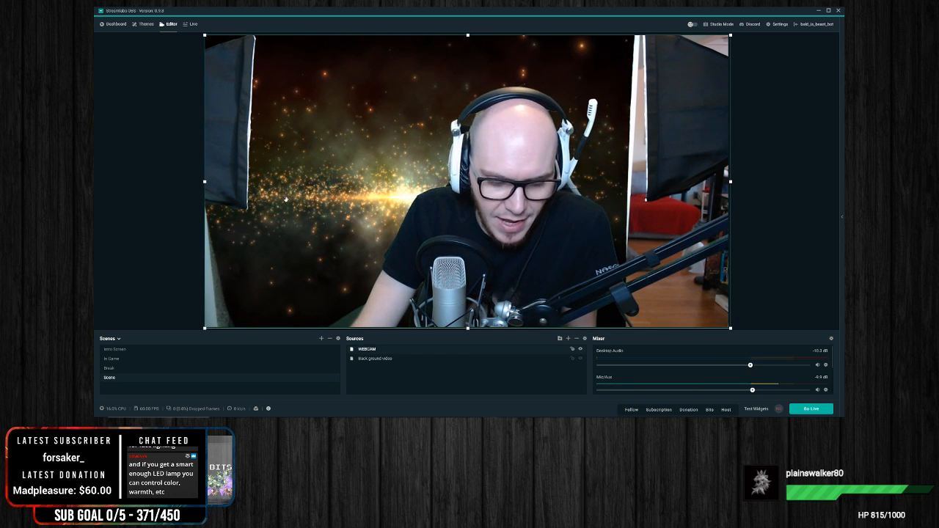
{"action": "left_click_drag", "start_coordinate": [205, 181], "coordinate": [270, 182]}
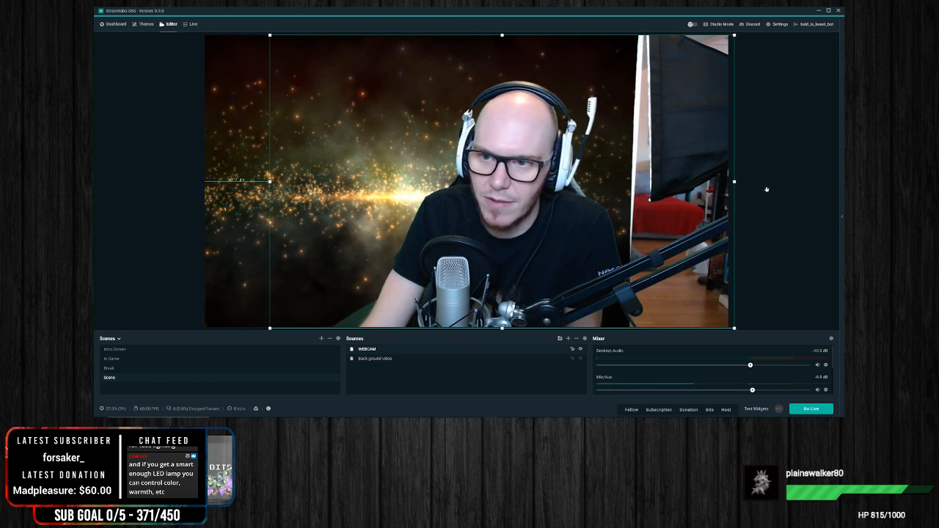
{"action": "left_click_drag", "start_coordinate": [734, 181], "coordinate": [621, 189]}
{"action": "left_click_drag", "start_coordinate": [496, 197], "coordinate": [602, 197]}
{"action": "left_click", "coordinate": [768, 239]}
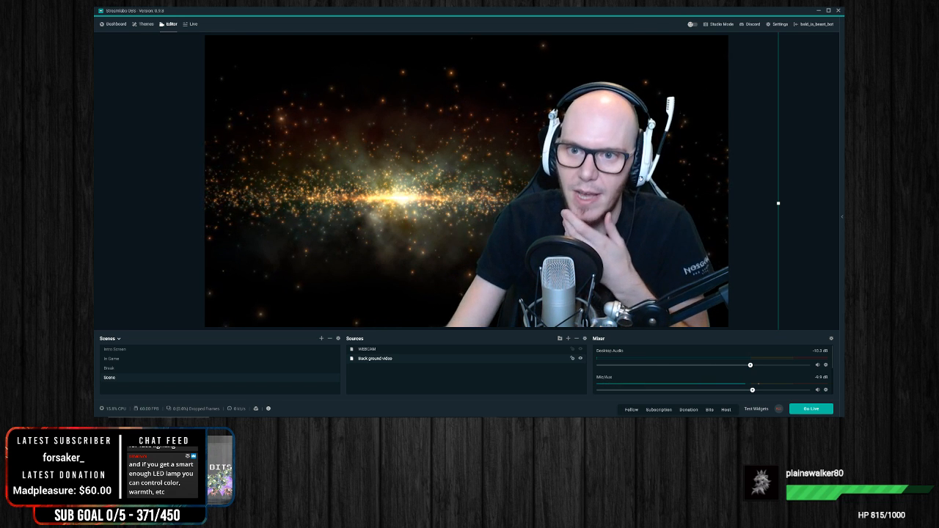
Step: Turn off automatic focus in the WEBCAM device's camera control settings and confirm
{"action": "left_click", "coordinate": [403, 349]}
{"action": "right_click", "coordinate": [397, 349]}
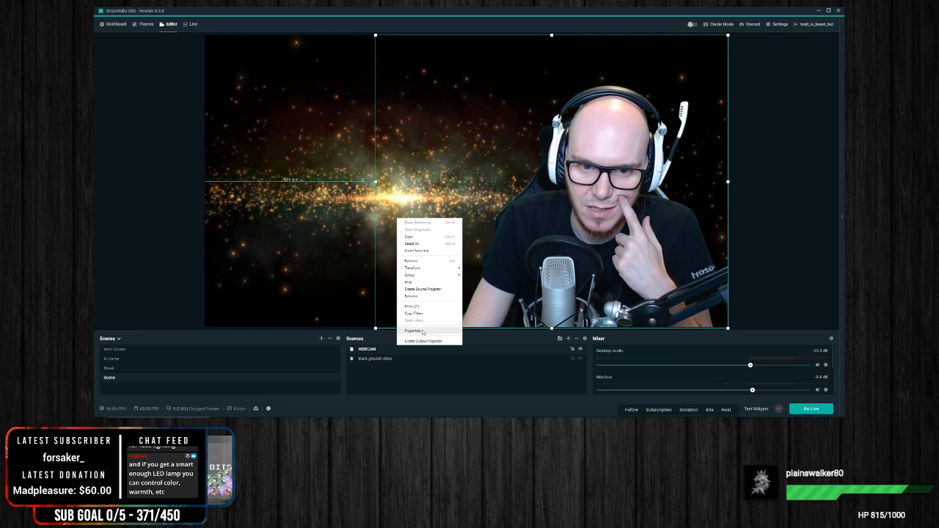
{"action": "left_click", "coordinate": [414, 331]}
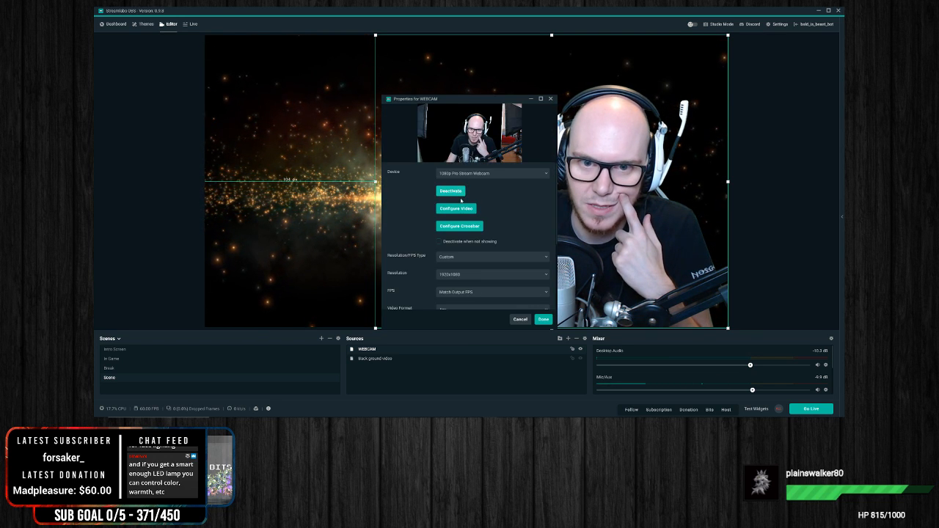
{"action": "left_click", "coordinate": [455, 209]}
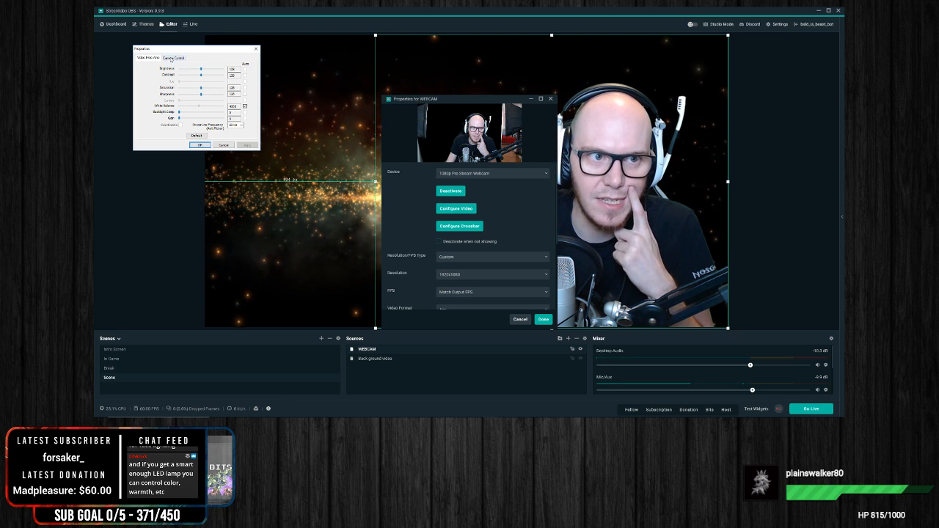
{"action": "left_click", "coordinate": [174, 57]}
{"action": "left_click", "coordinate": [239, 78]}
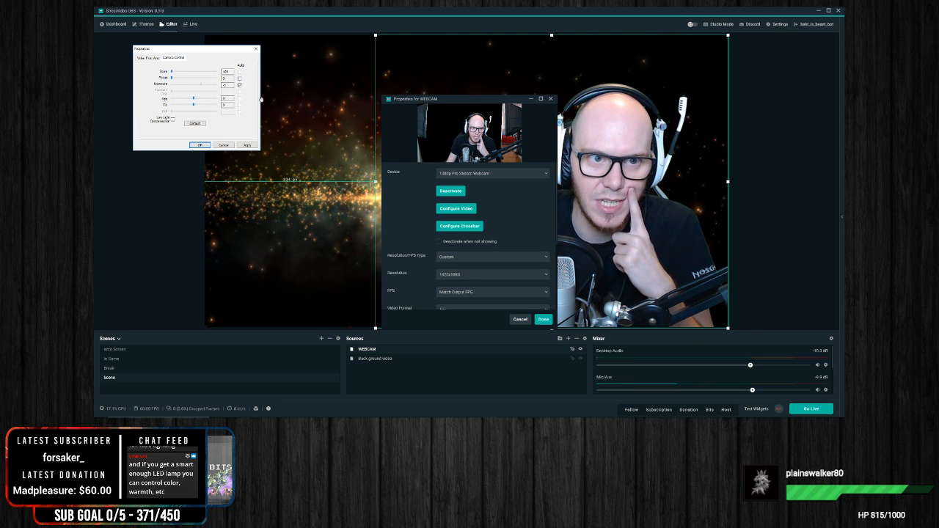
{"action": "left_click", "coordinate": [200, 144]}
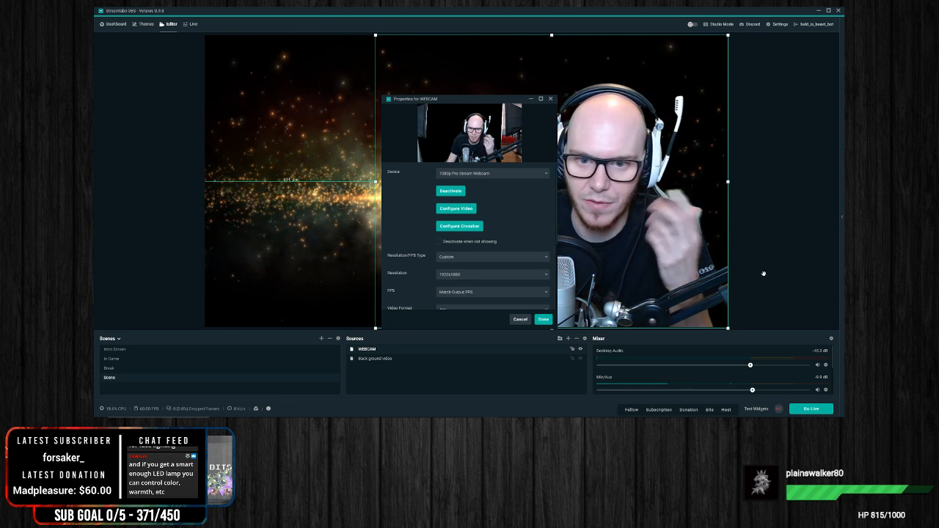
{"action": "left_click", "coordinate": [813, 267]}
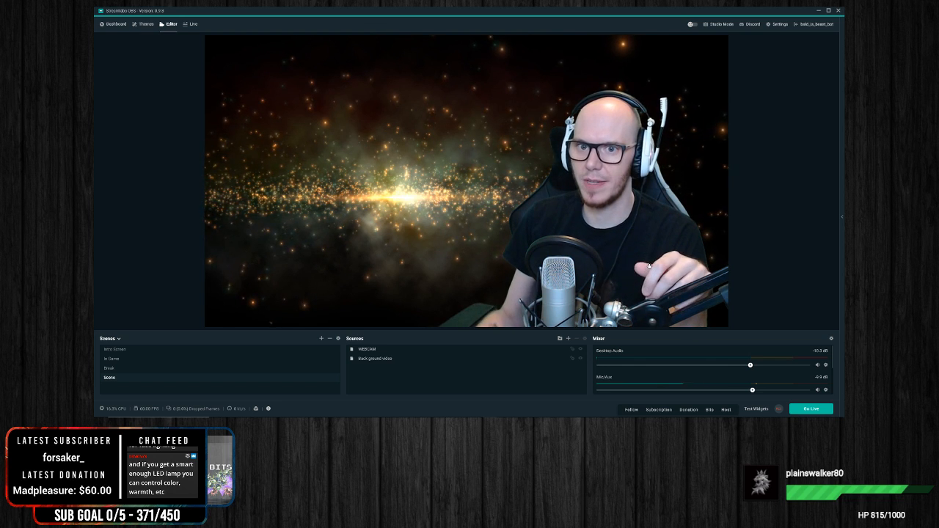
{"action": "right_click", "coordinate": [551, 183]}
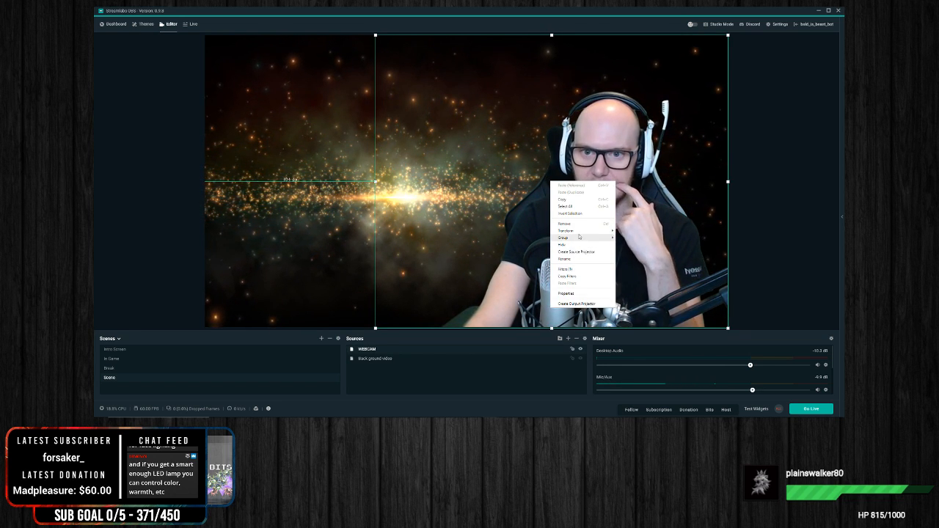
{"action": "left_click", "coordinate": [769, 235]}
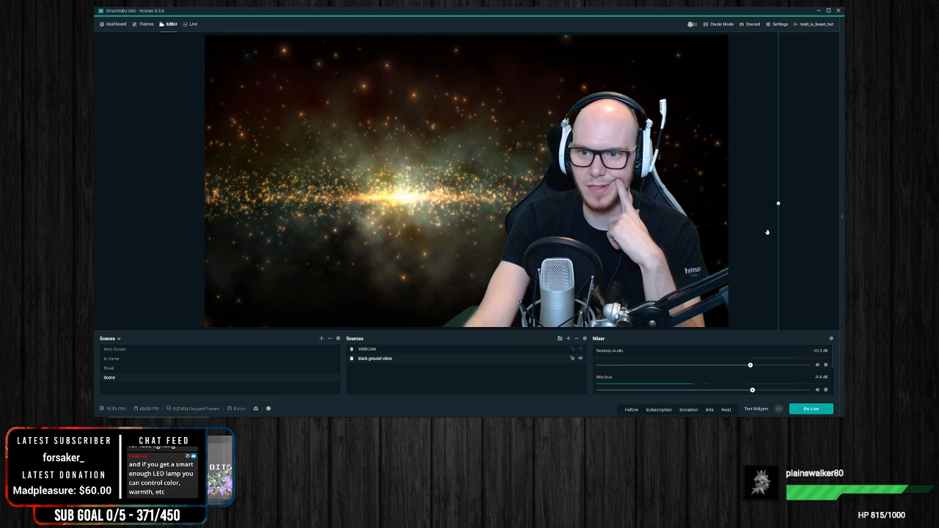
{"action": "right_click", "coordinate": [571, 291]}
{"action": "left_click", "coordinate": [787, 265]}
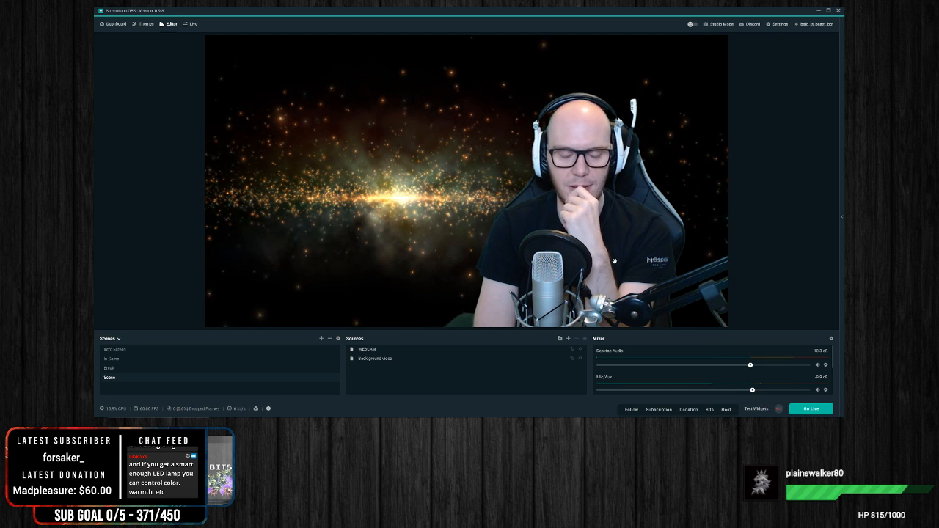
Step: Browse the newly added scene themes page by page, up to page 6
{"action": "left_click", "coordinate": [147, 28]}
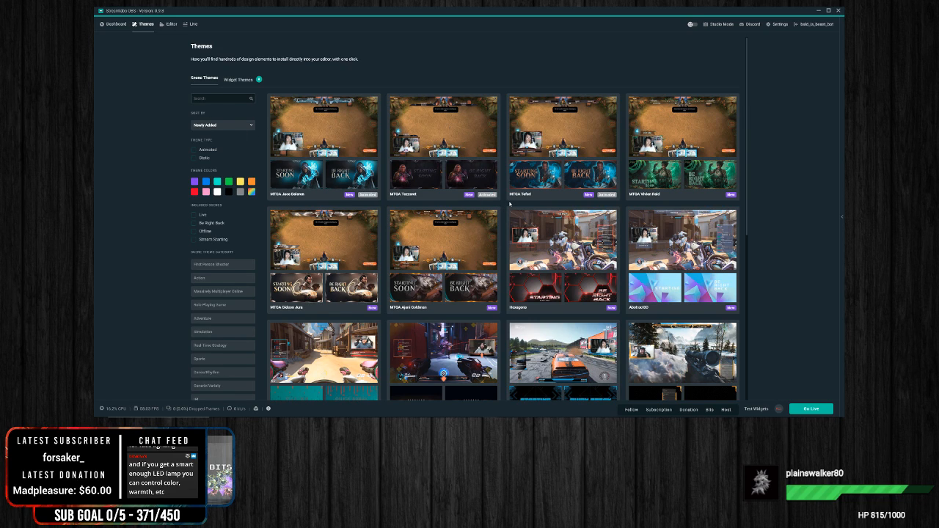
{"action": "scroll", "coordinate": [509, 204], "scroll_direction": "down", "scroll_amount": 8}
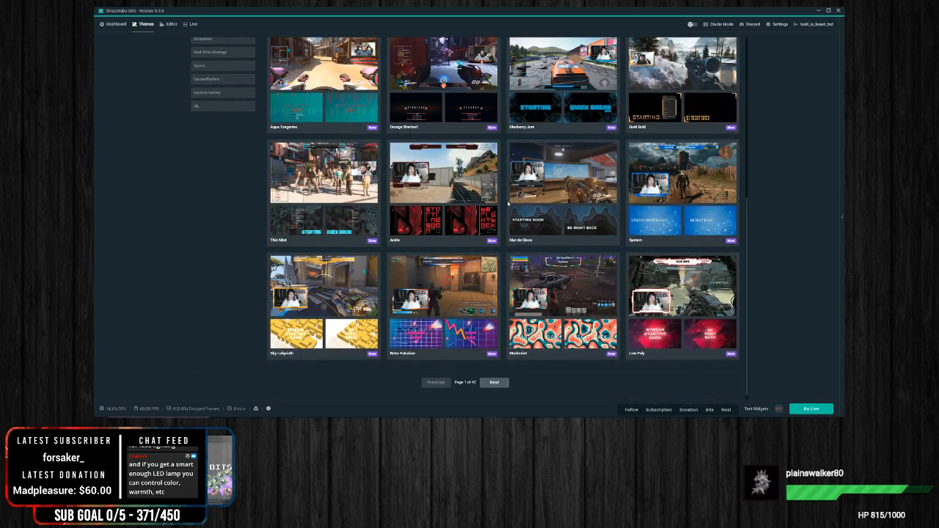
{"action": "scroll", "coordinate": [509, 203], "scroll_direction": "down", "scroll_amount": 1}
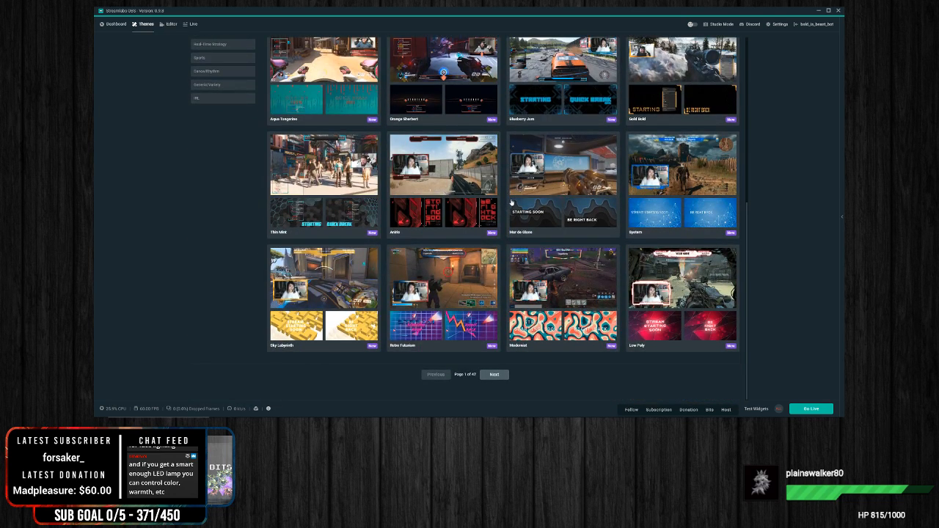
{"action": "left_click", "coordinate": [495, 375]}
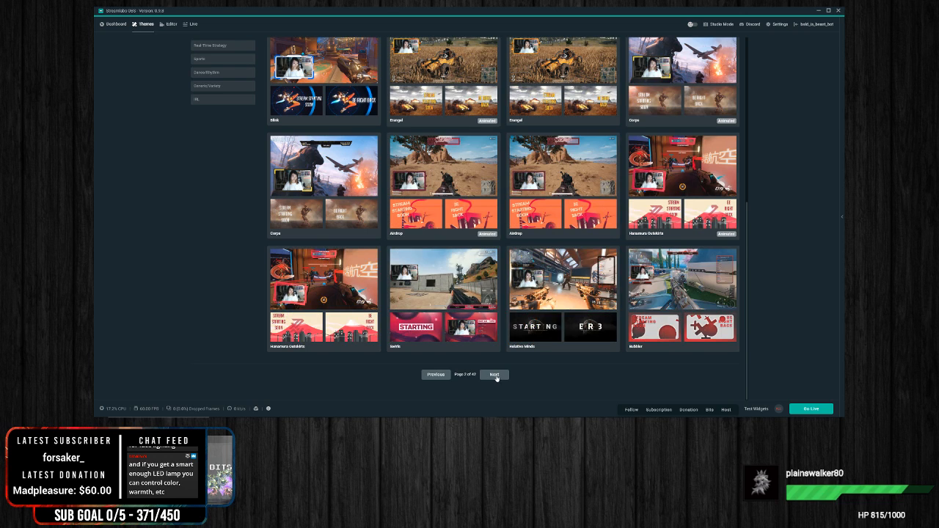
{"action": "left_click", "coordinate": [497, 376]}
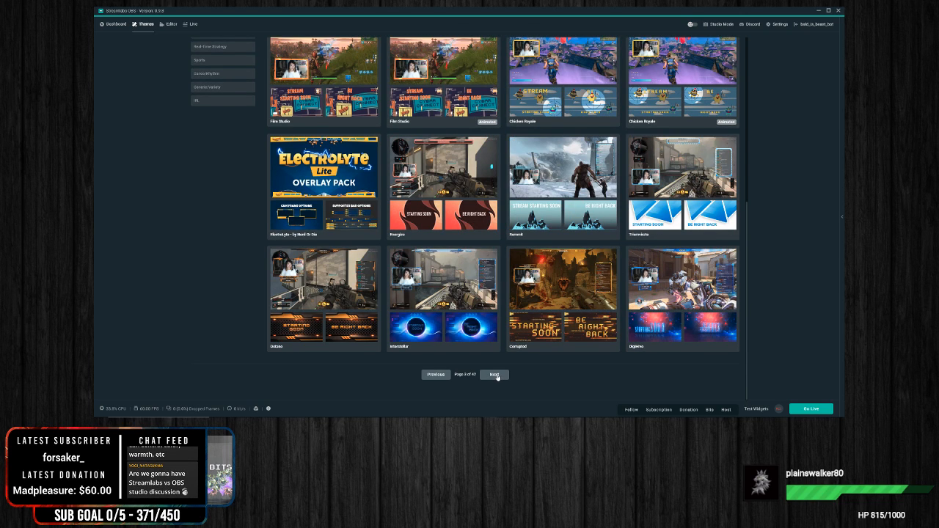
{"action": "left_click", "coordinate": [497, 376]}
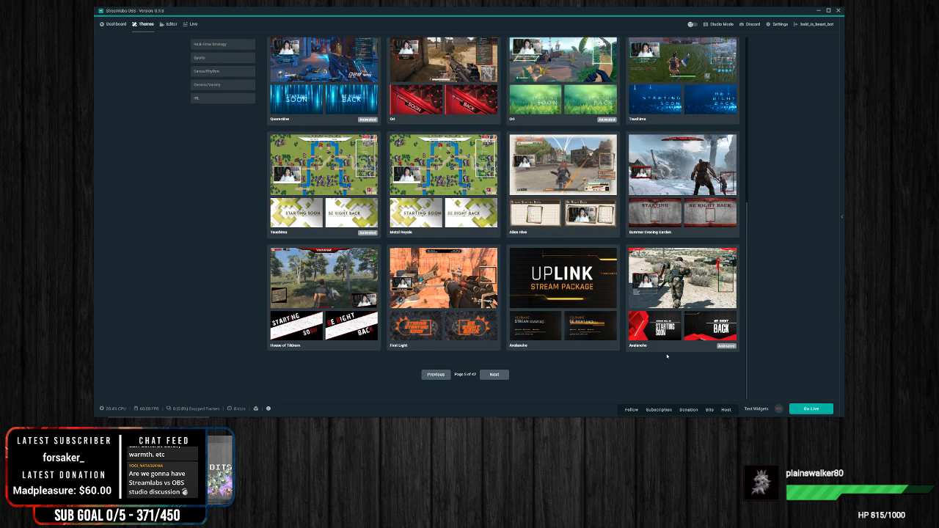
{"action": "scroll", "coordinate": [668, 356], "scroll_direction": "up", "scroll_amount": 1}
{"action": "scroll", "coordinate": [667, 357], "scroll_direction": "up", "scroll_amount": 3}
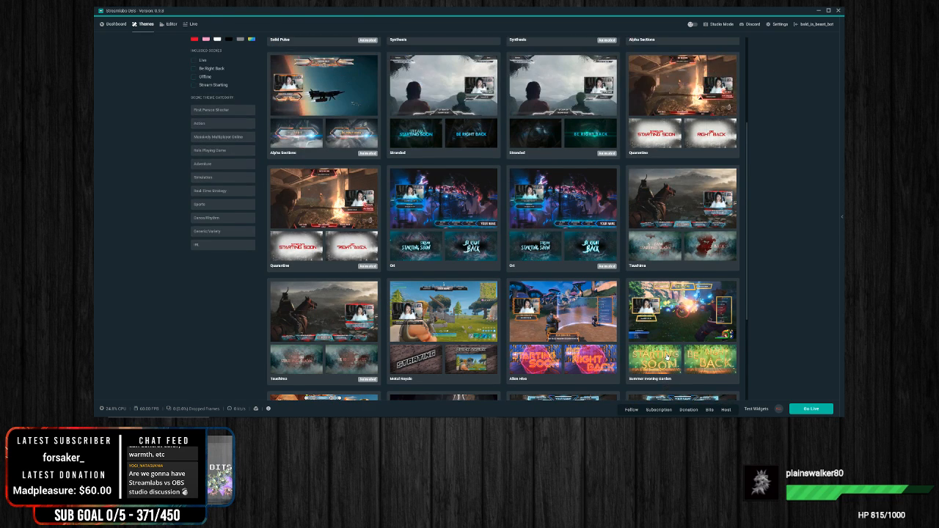
{"action": "scroll", "coordinate": [666, 357], "scroll_direction": "up", "scroll_amount": 4}
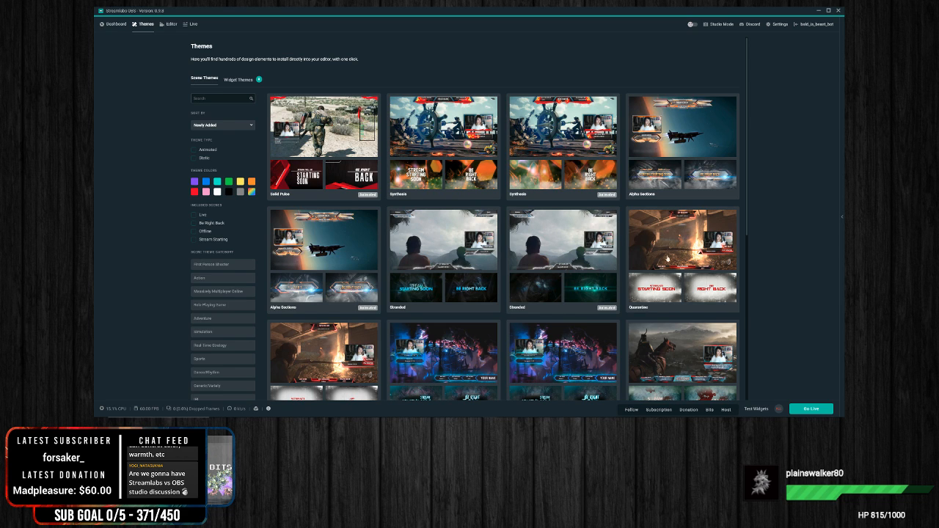
{"action": "scroll", "coordinate": [583, 315], "scroll_direction": "down", "scroll_amount": 8}
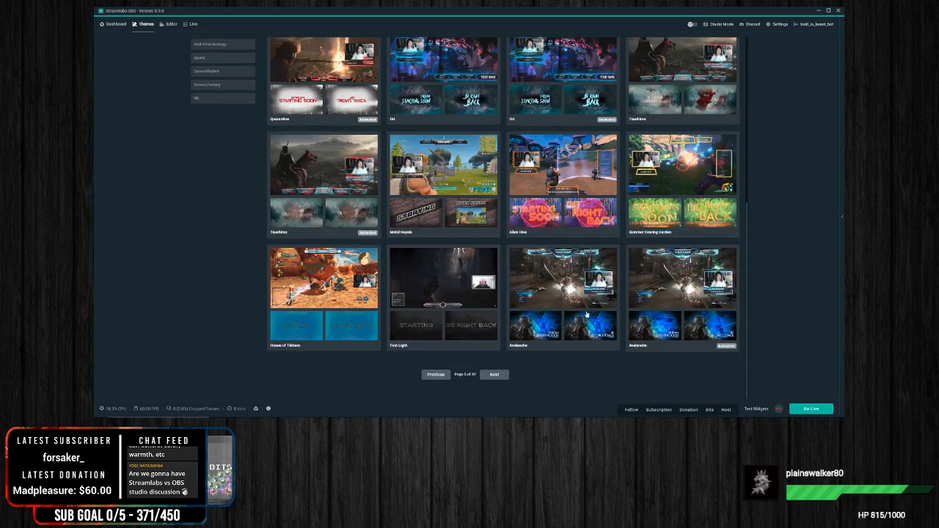
{"action": "left_click", "coordinate": [499, 379]}
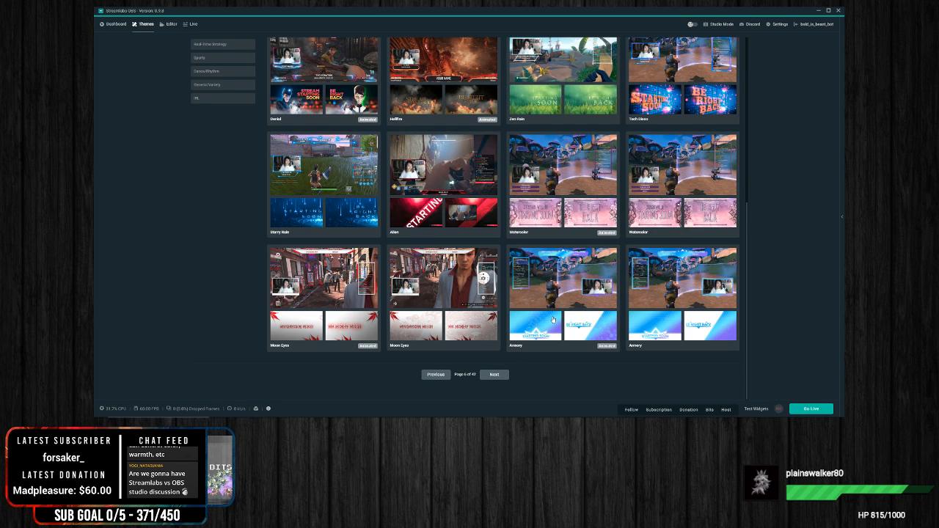
Step: Filter the scene themes to animated ones and preview the Erangel theme's live, Stream Starting Soon and Be Right Back scenes
{"action": "scroll", "coordinate": [620, 239], "scroll_direction": "up", "scroll_amount": 8}
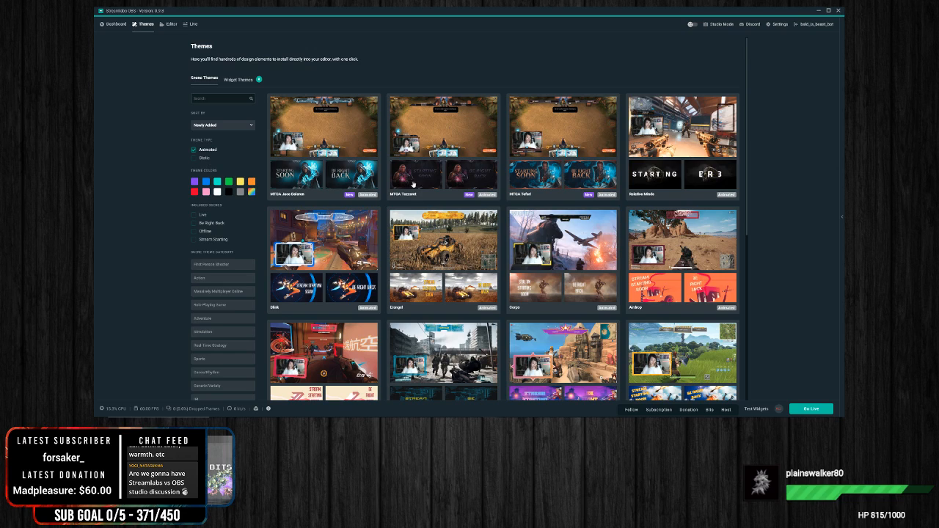
{"action": "left_click", "coordinate": [434, 262]}
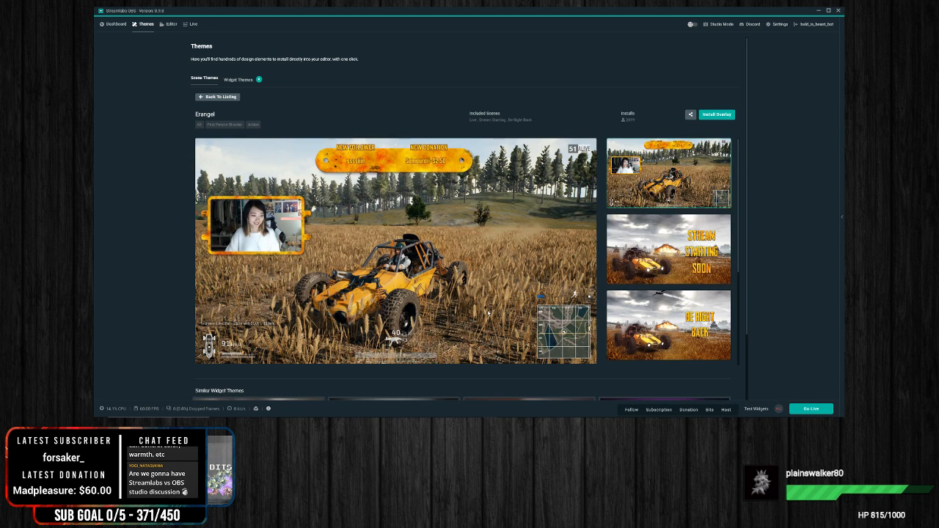
{"action": "left_click", "coordinate": [647, 278]}
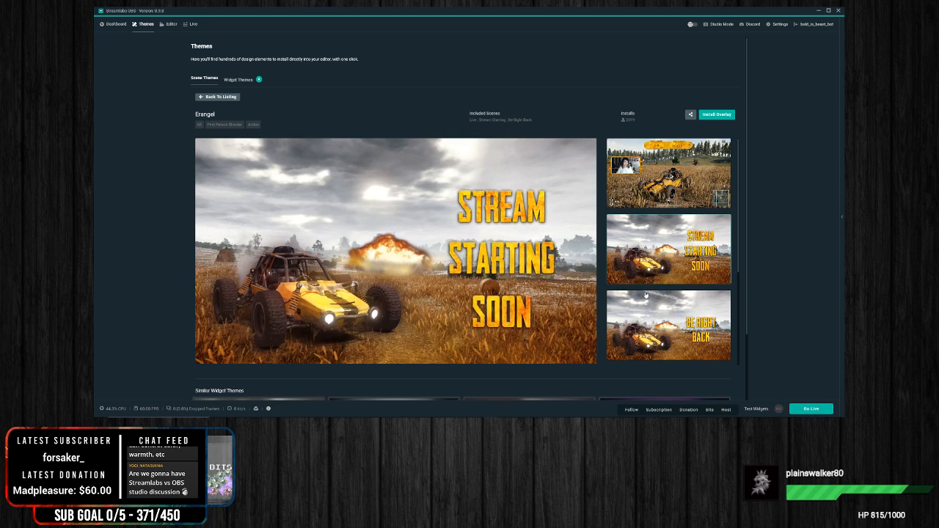
{"action": "left_click", "coordinate": [649, 322]}
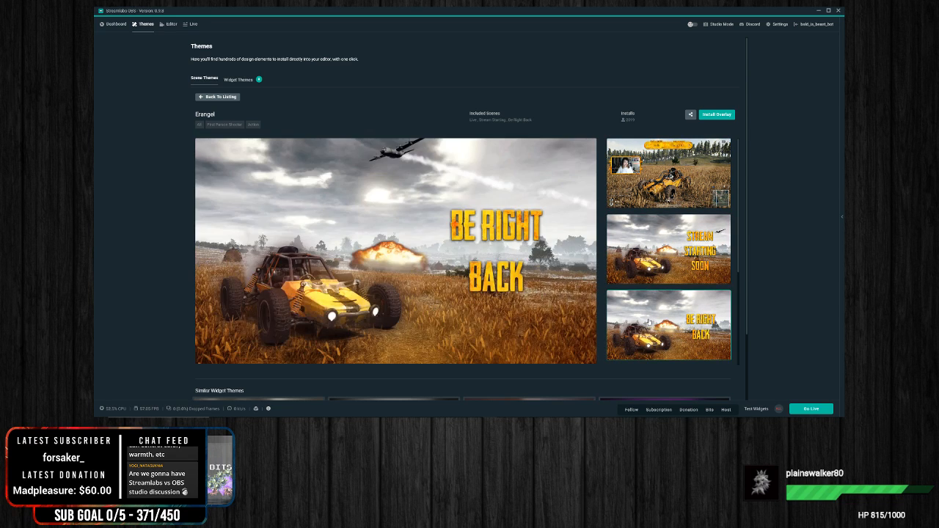
{"action": "left_click", "coordinate": [646, 176]}
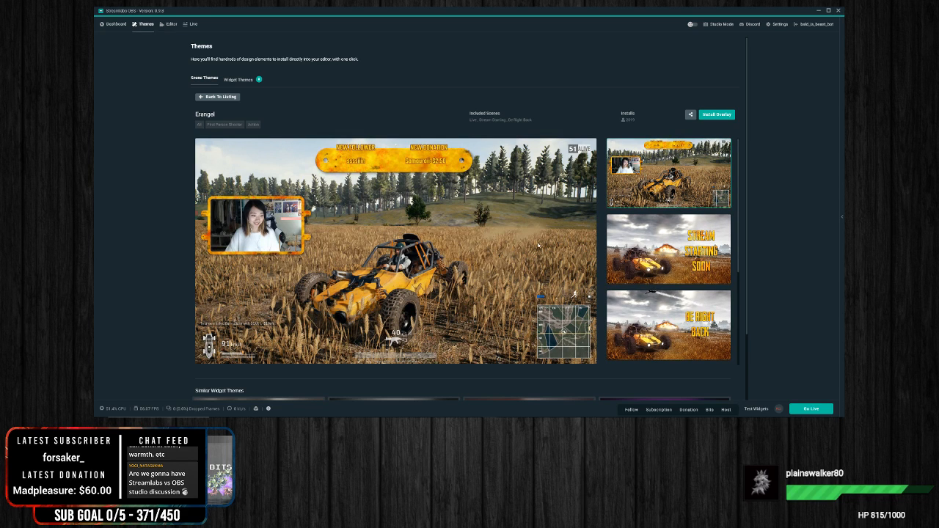
Step: Install the Erangel overlay as a new scene collection and open it in the editor
{"action": "left_click", "coordinate": [725, 115]}
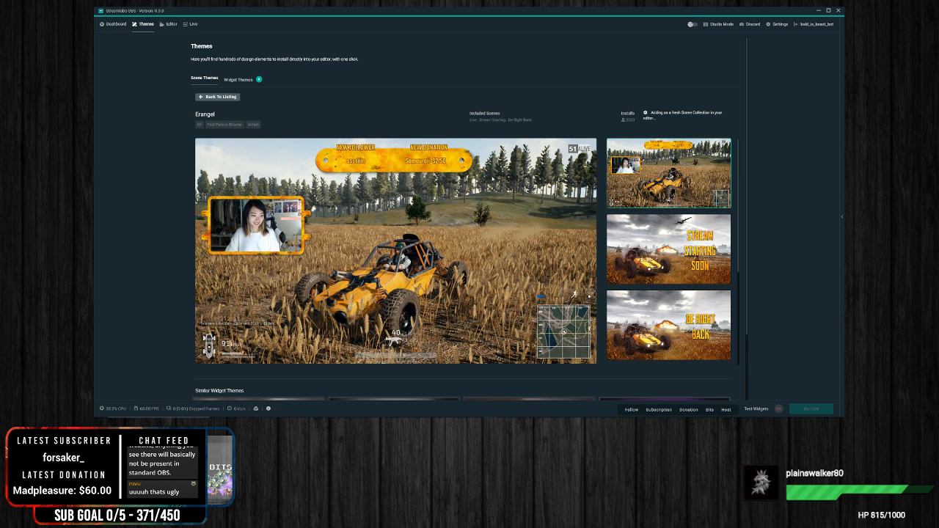
{"action": "scroll", "coordinate": [493, 178], "scroll_direction": "down", "scroll_amount": 2}
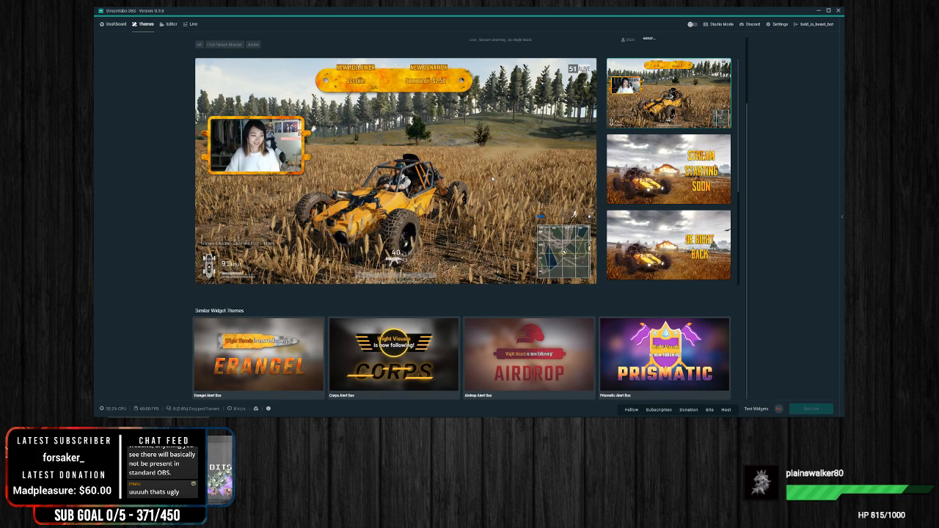
{"action": "scroll", "coordinate": [494, 175], "scroll_direction": "up", "scroll_amount": 1}
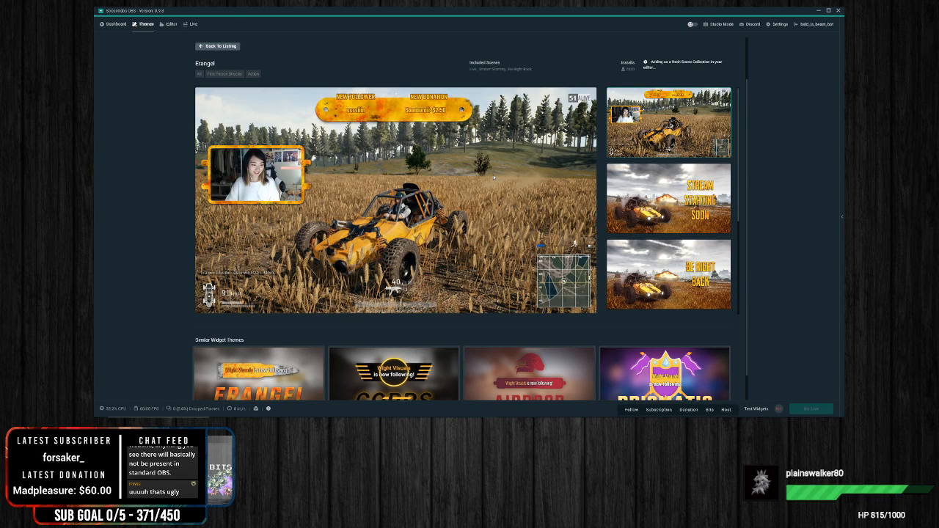
{"action": "scroll", "coordinate": [493, 174], "scroll_direction": "up", "scroll_amount": 2}
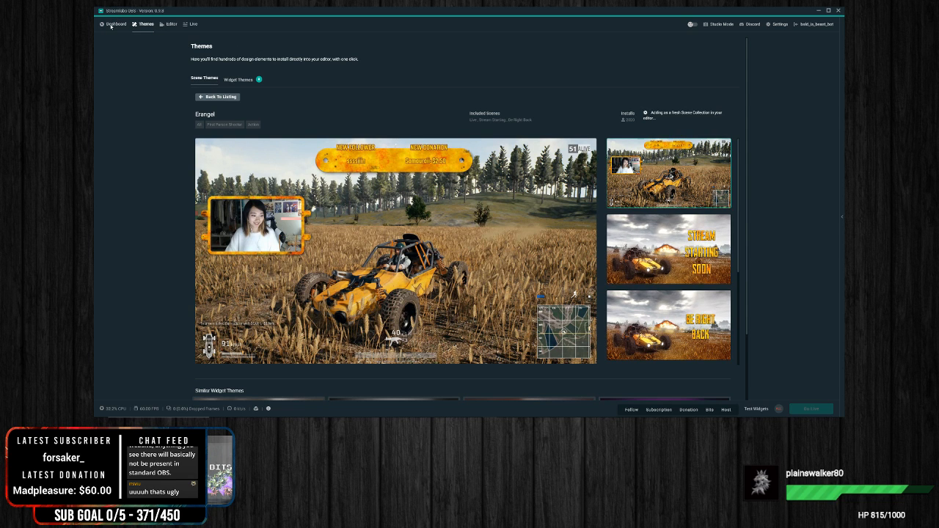
{"action": "left_click", "coordinate": [168, 24]}
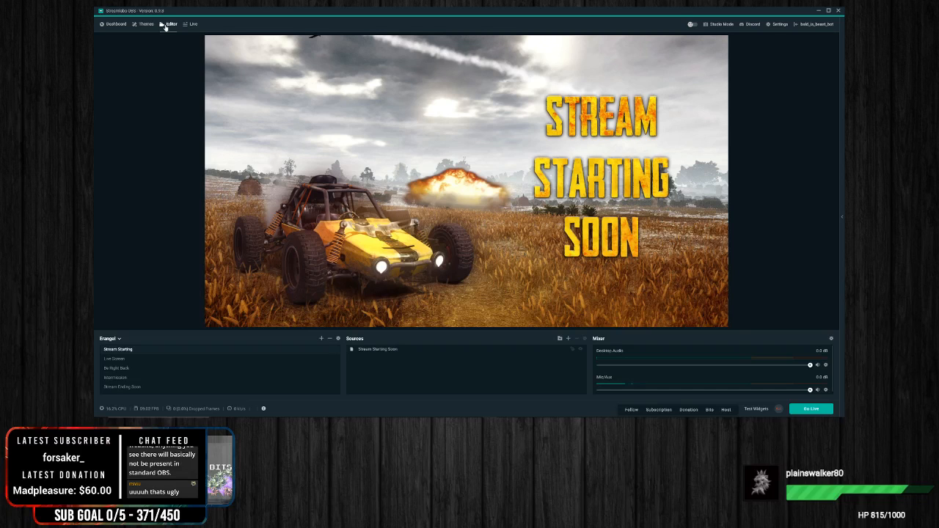
Step: Select the Be Right Back scene and move it directly below Intermission in the Erangel scene list
{"action": "left_click", "coordinate": [115, 358]}
{"action": "left_click", "coordinate": [118, 368]}
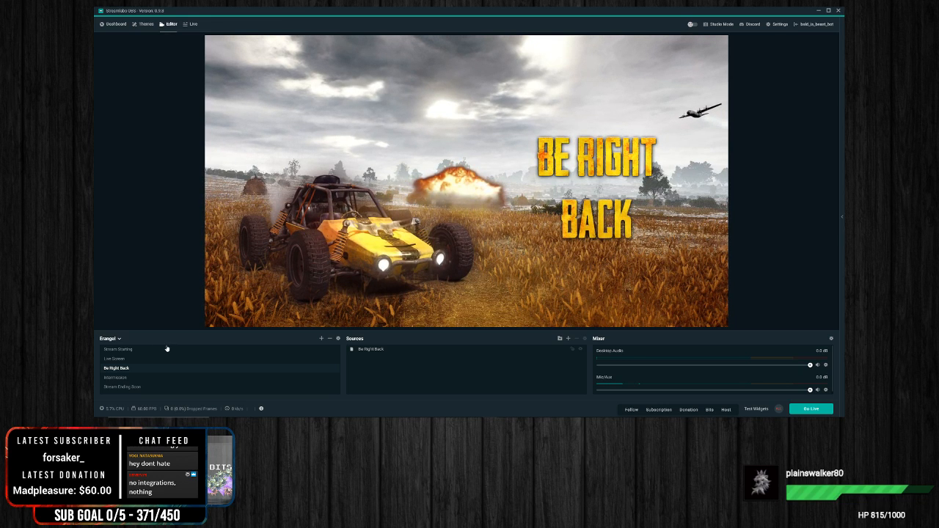
{"action": "left_click_drag", "start_coordinate": [125, 369], "coordinate": [129, 352]}
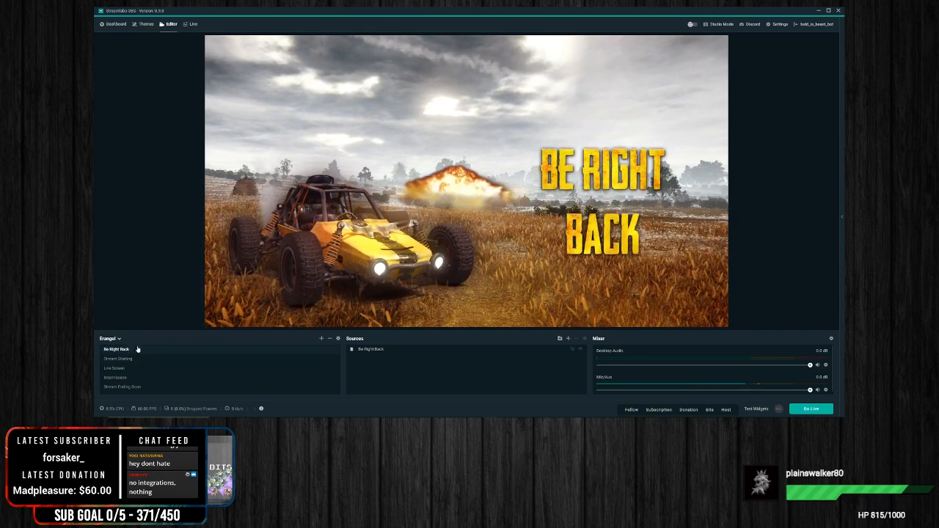
{"action": "left_click_drag", "start_coordinate": [133, 349], "coordinate": [132, 377]}
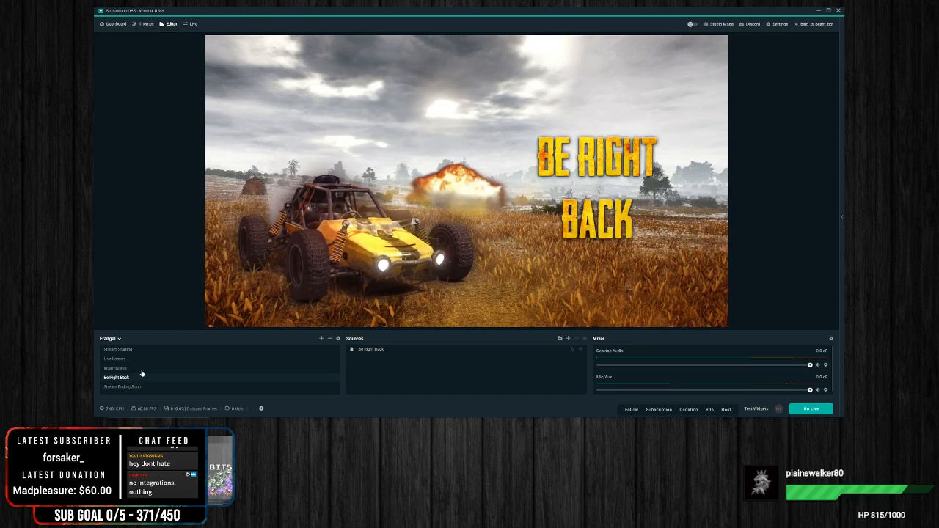
Step: View the Stream Ending Soon and Stream Starting scenes, finishing on Live Screen
{"action": "left_click", "coordinate": [124, 387]}
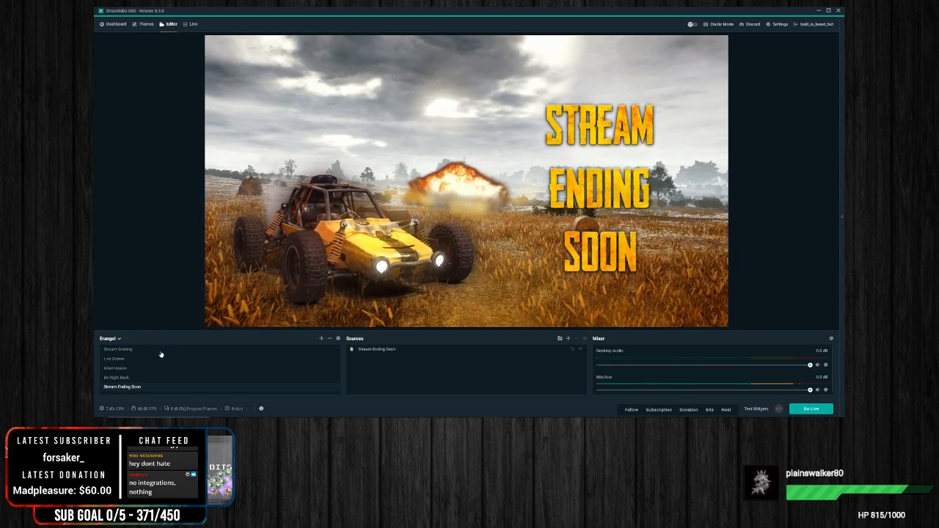
{"action": "left_click", "coordinate": [122, 349]}
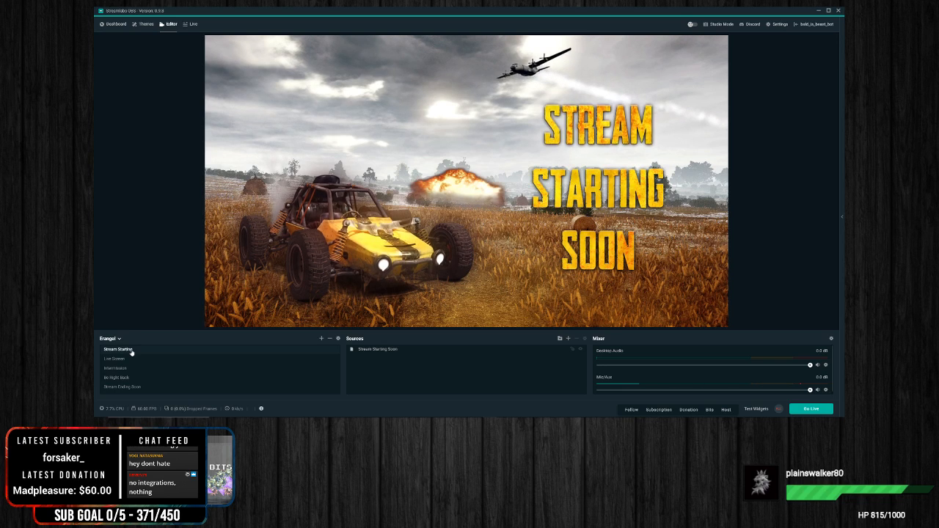
{"action": "left_click", "coordinate": [121, 359]}
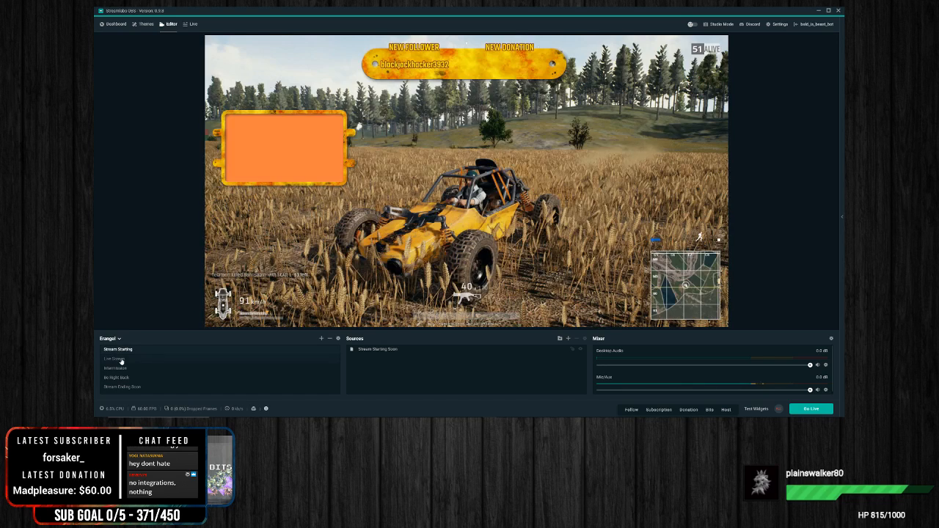
Step: Expand the Webcam folder in the Erangel live scene and check the Webcam source's filters, leaving them as they are
{"action": "left_click", "coordinate": [305, 170]}
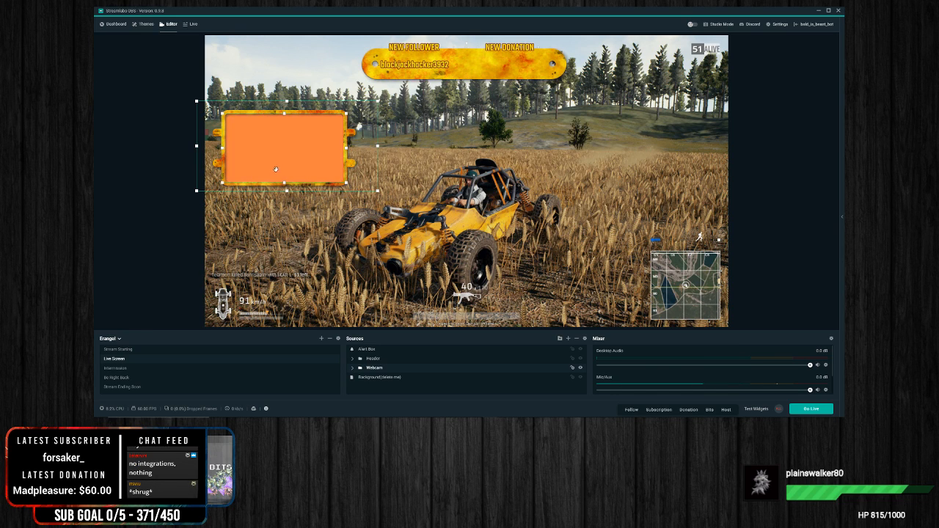
{"action": "left_click", "coordinate": [352, 368]}
{"action": "scroll", "coordinate": [378, 371], "scroll_direction": "down", "scroll_amount": 1}
{"action": "left_click", "coordinate": [372, 380]}
{"action": "right_click", "coordinate": [374, 381]}
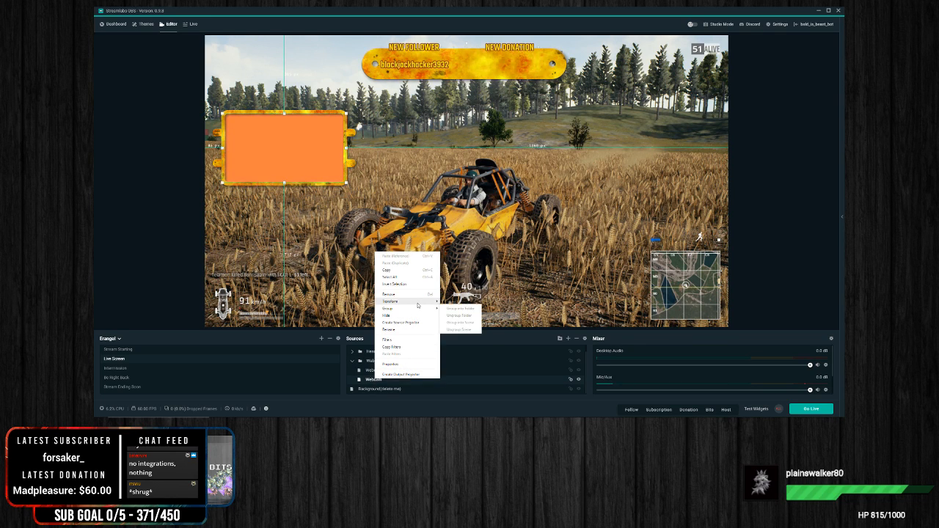
{"action": "left_click", "coordinate": [391, 340]}
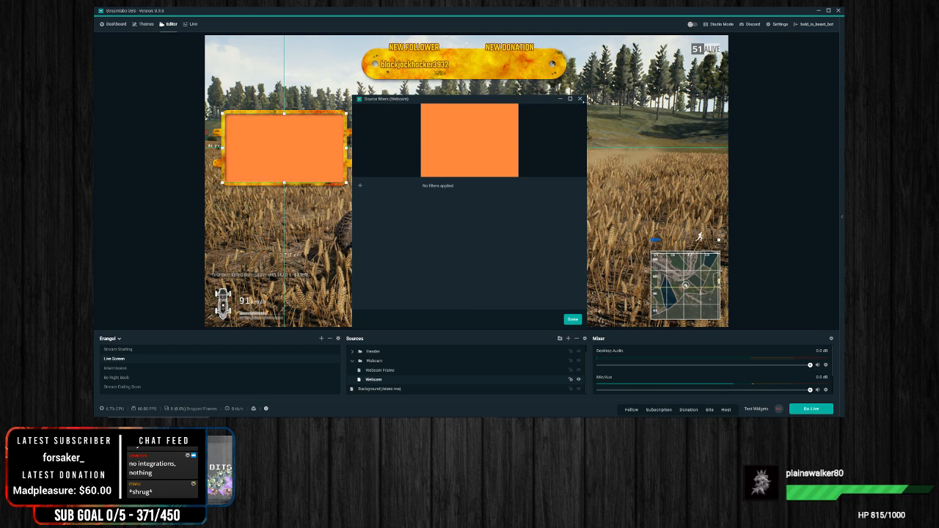
{"action": "left_click", "coordinate": [580, 99]}
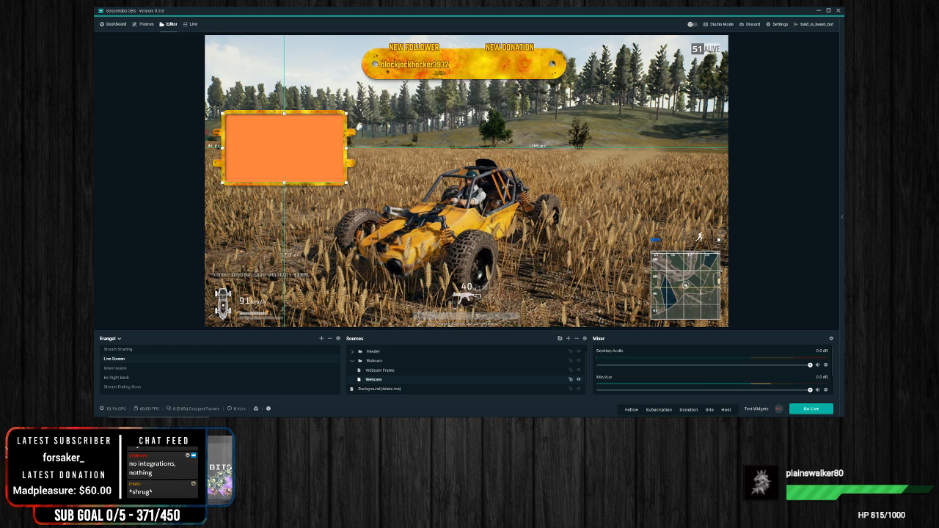
{"action": "right_click", "coordinate": [388, 380]}
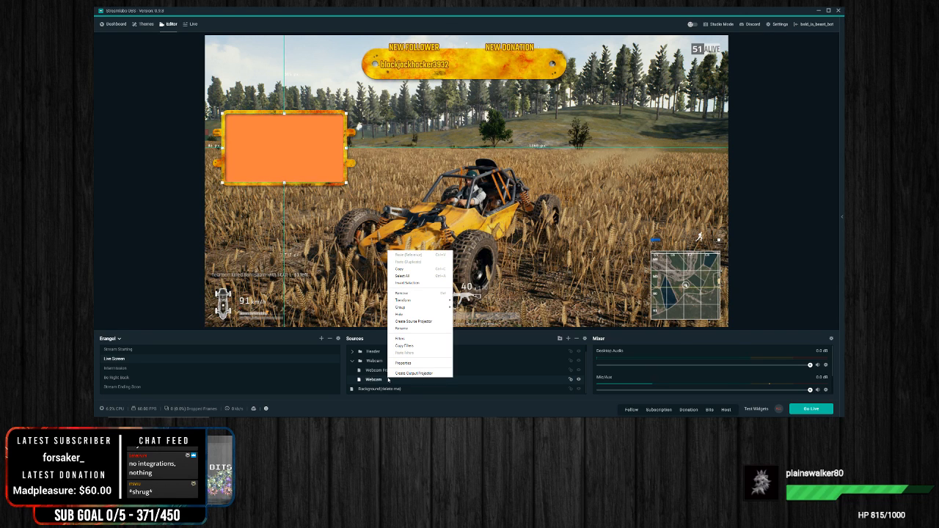
{"action": "left_click", "coordinate": [810, 229]}
Step: Filter the scene themes to animated ones and browse through to the second page of the listing
{"action": "left_click", "coordinate": [152, 24]}
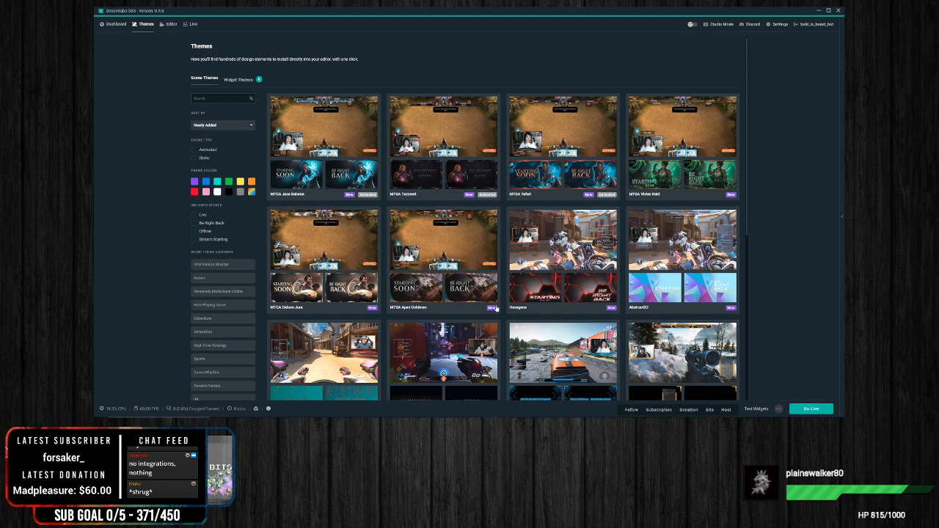
{"action": "scroll", "coordinate": [575, 289], "scroll_direction": "down", "scroll_amount": 5}
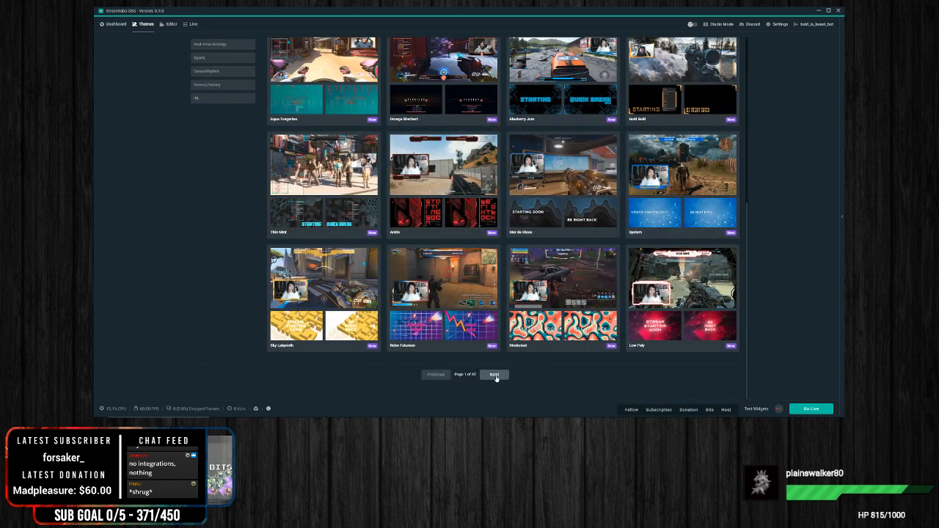
{"action": "left_click", "coordinate": [494, 375]}
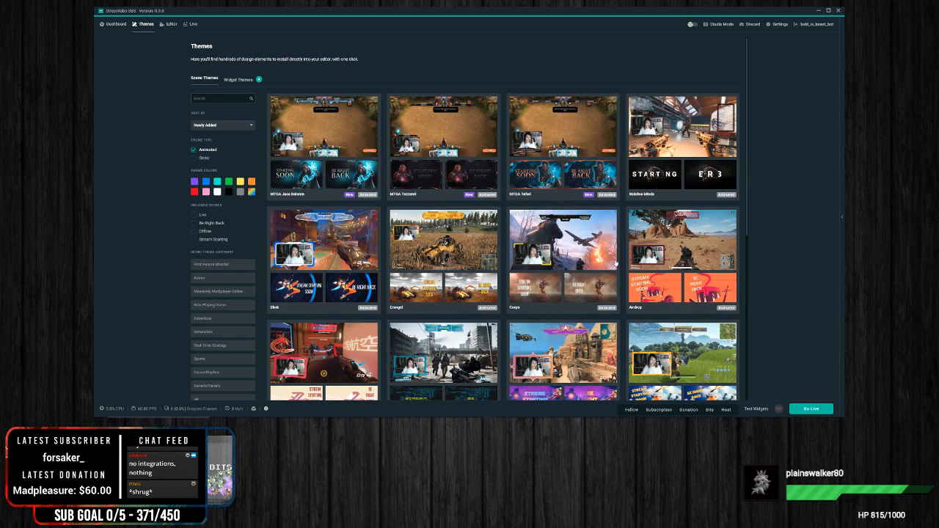
{"action": "scroll", "coordinate": [570, 250], "scroll_direction": "down", "scroll_amount": 2}
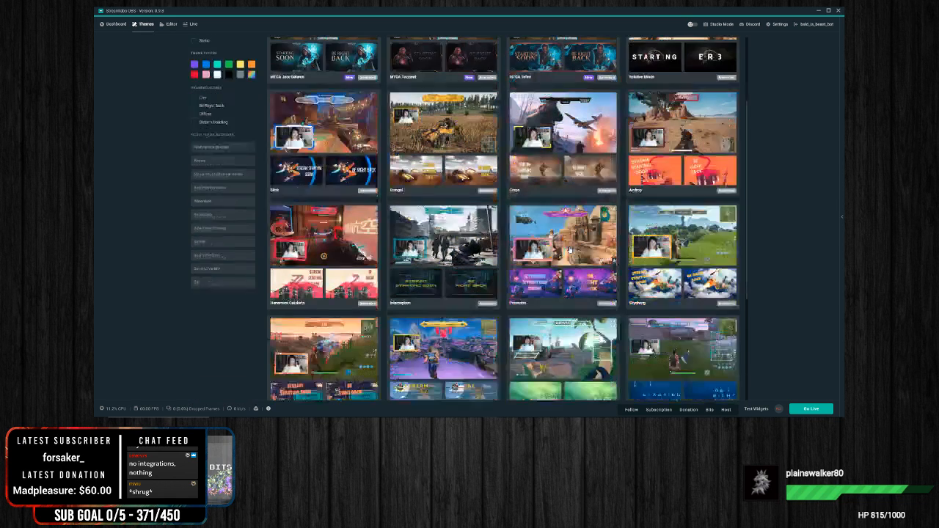
{"action": "scroll", "coordinate": [569, 250], "scroll_direction": "down", "scroll_amount": 2}
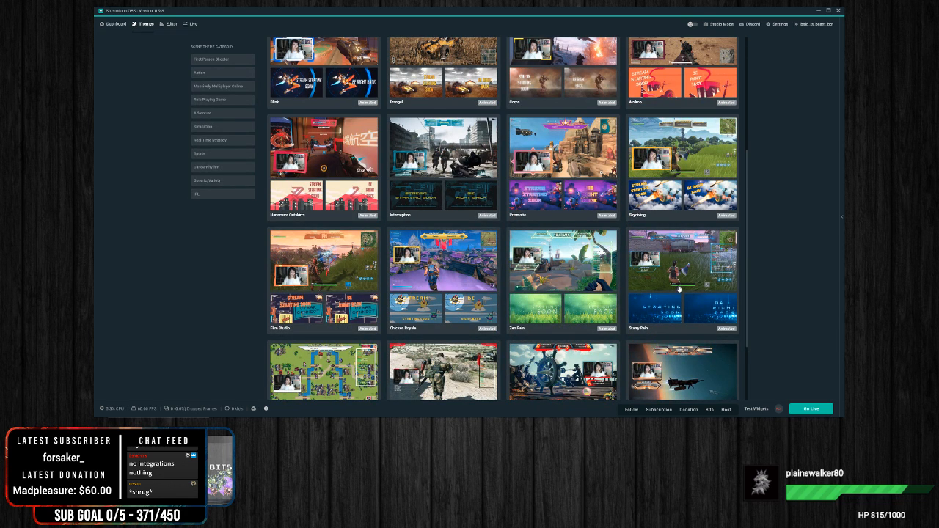
{"action": "scroll", "coordinate": [602, 283], "scroll_direction": "down", "scroll_amount": 2}
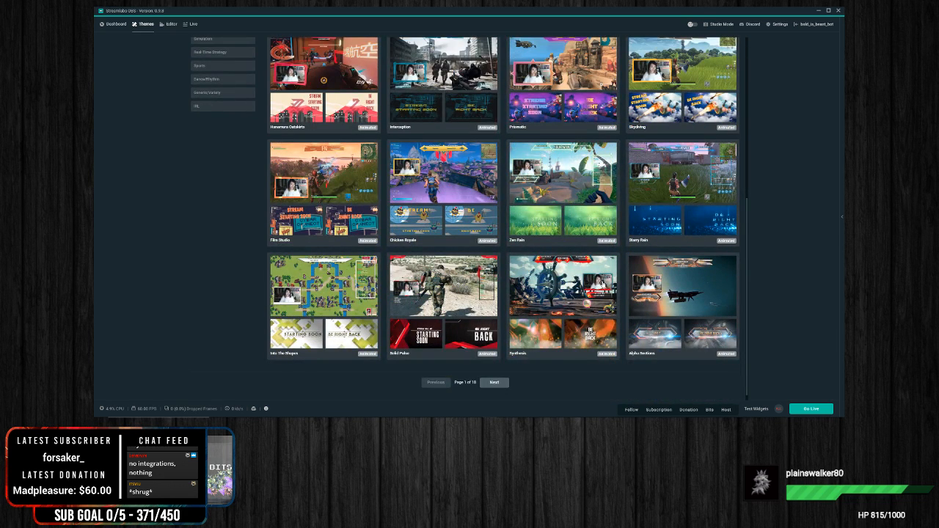
{"action": "left_click", "coordinate": [494, 383]}
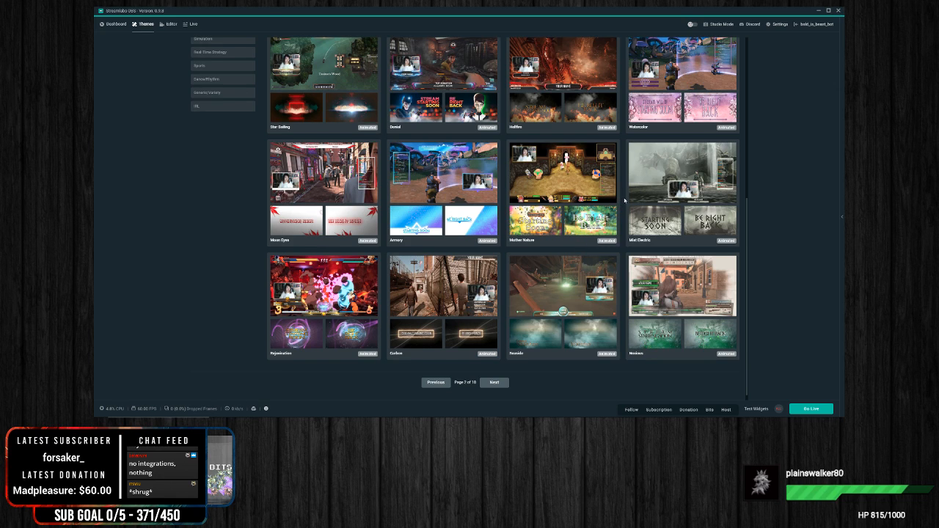
{"action": "scroll", "coordinate": [624, 199], "scroll_direction": "up", "scroll_amount": 1}
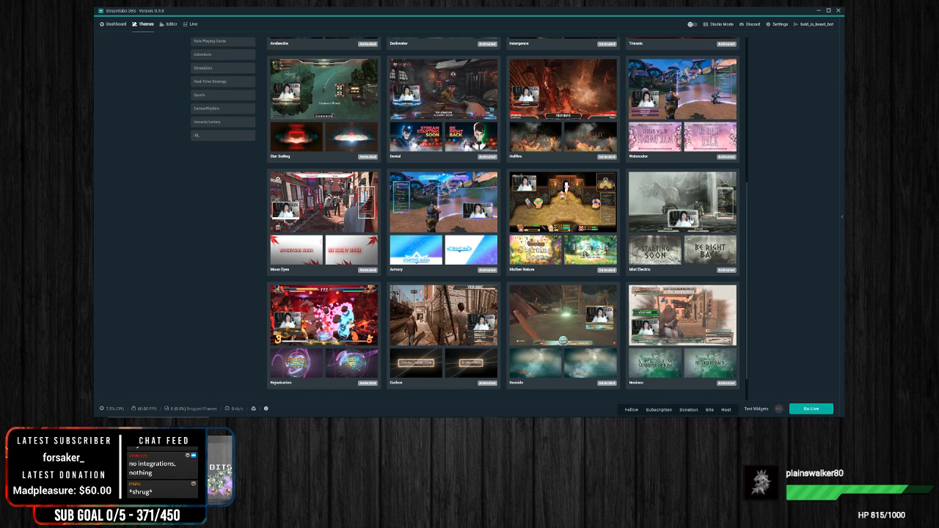
Step: Install the Armory overlay as a new scene collection and open it in the editor
{"action": "left_click", "coordinate": [432, 211]}
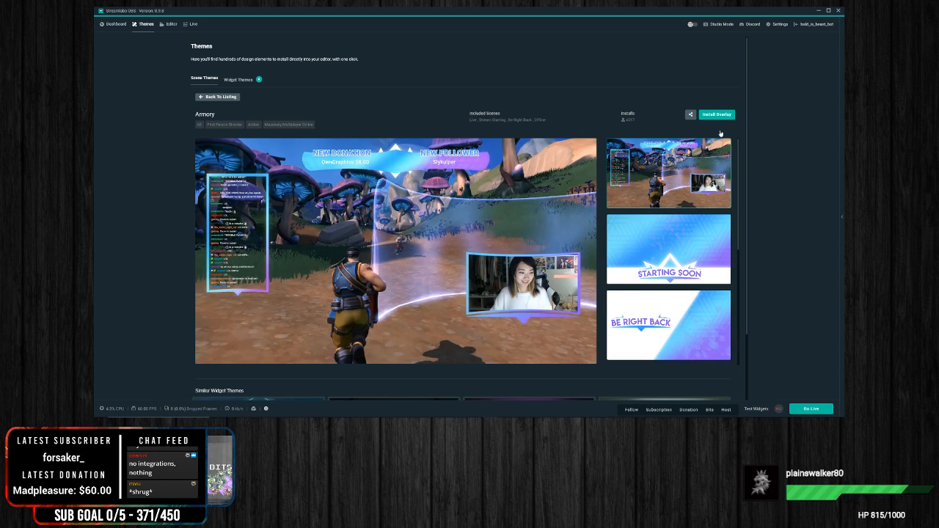
{"action": "left_click", "coordinate": [718, 116]}
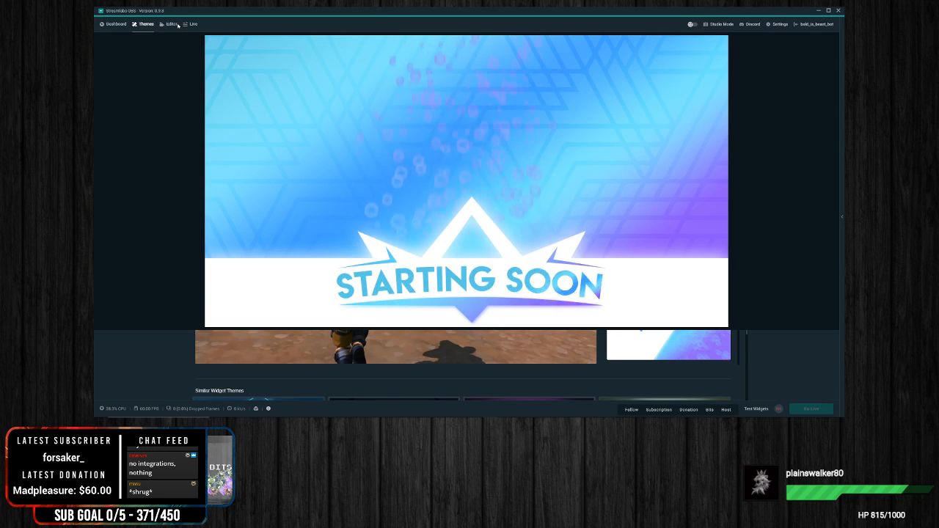
{"action": "left_click", "coordinate": [104, 25]}
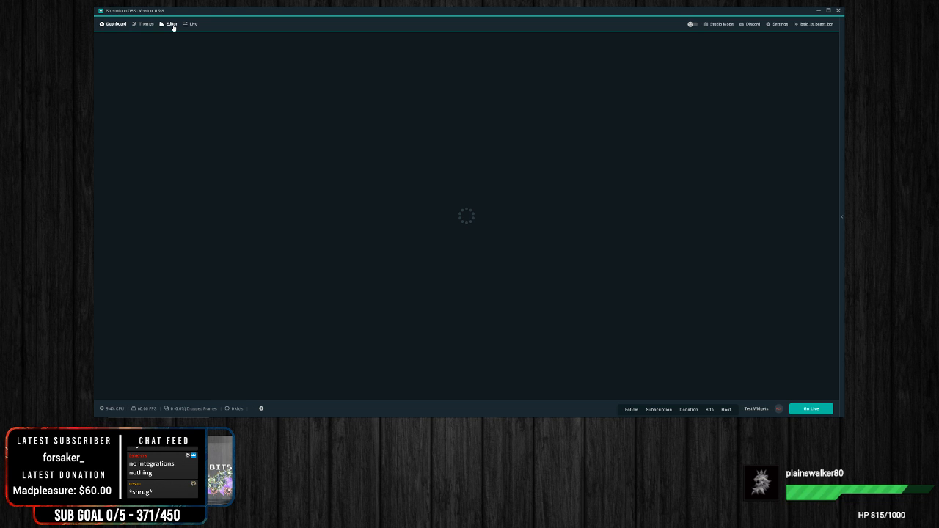
{"action": "left_click", "coordinate": [171, 24]}
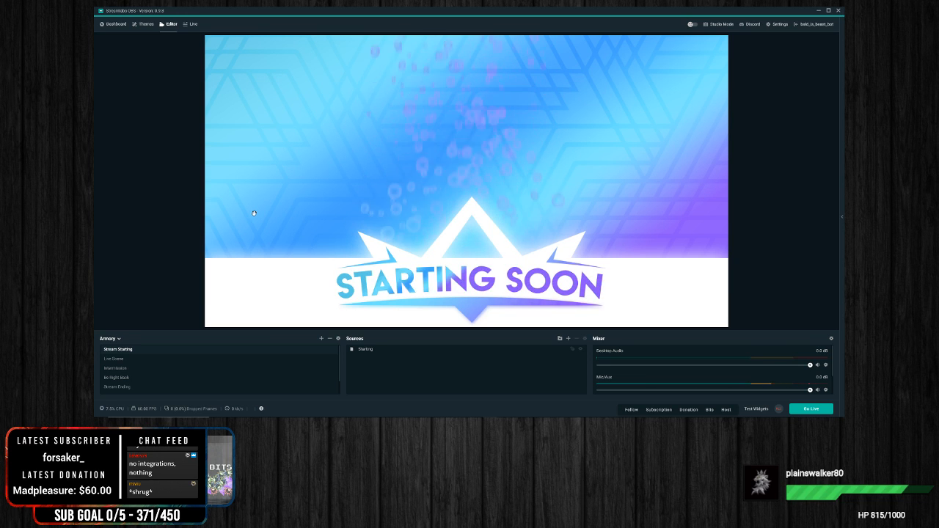
Step: View Armory's Live Scene, Intermission, Be Right Back, Stream Ending, Offline and Extras scenes in order
{"action": "left_click", "coordinate": [114, 359]}
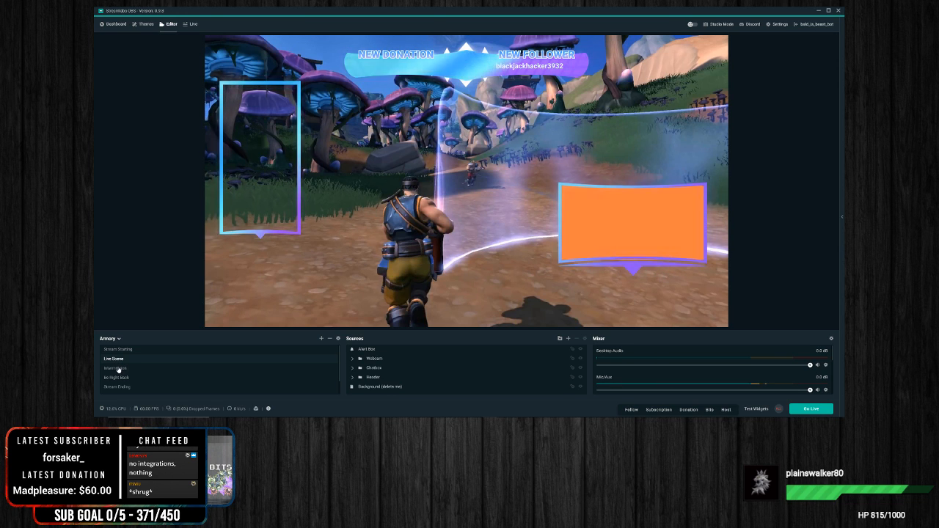
{"action": "left_click", "coordinate": [119, 369]}
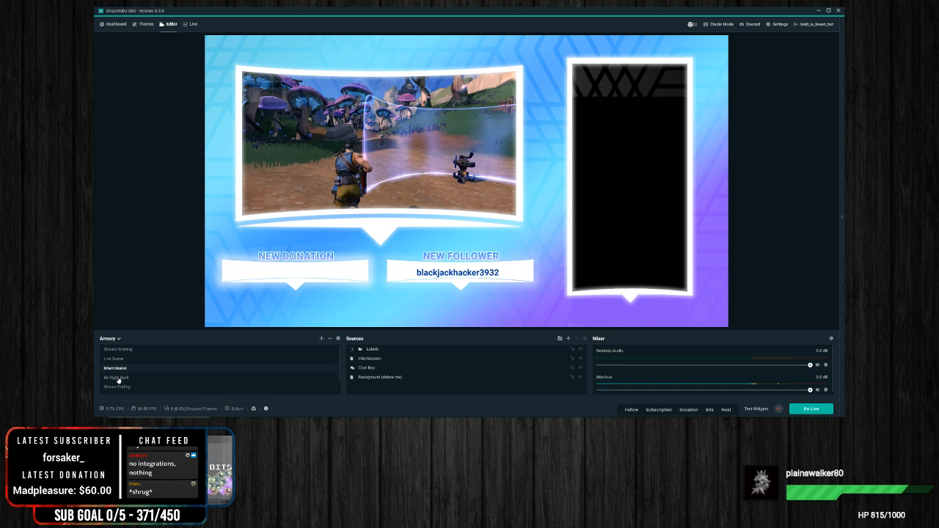
{"action": "left_click", "coordinate": [118, 379]}
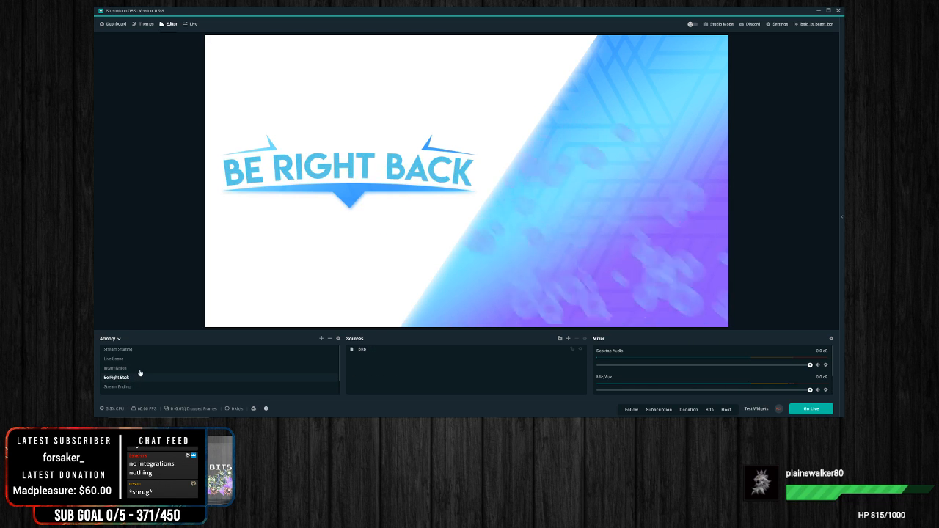
{"action": "scroll", "coordinate": [140, 374], "scroll_direction": "down", "scroll_amount": 1}
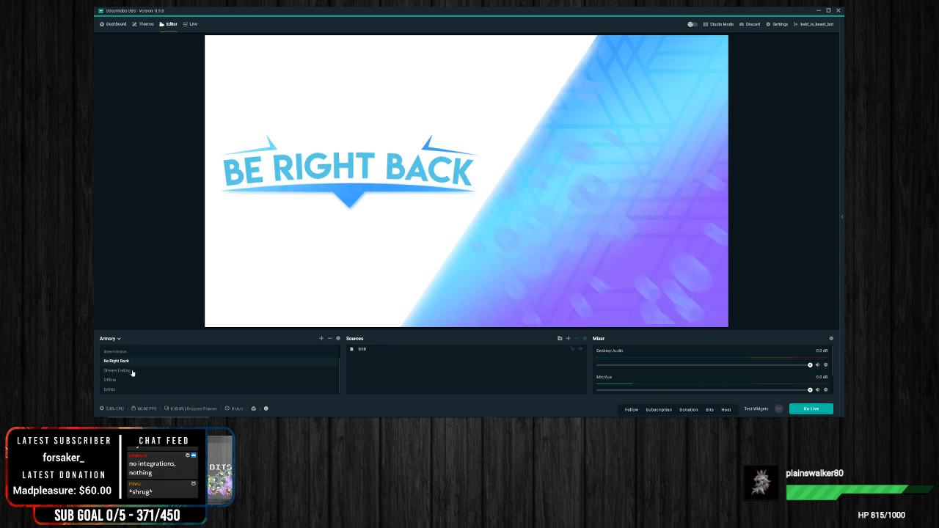
{"action": "left_click", "coordinate": [133, 371]}
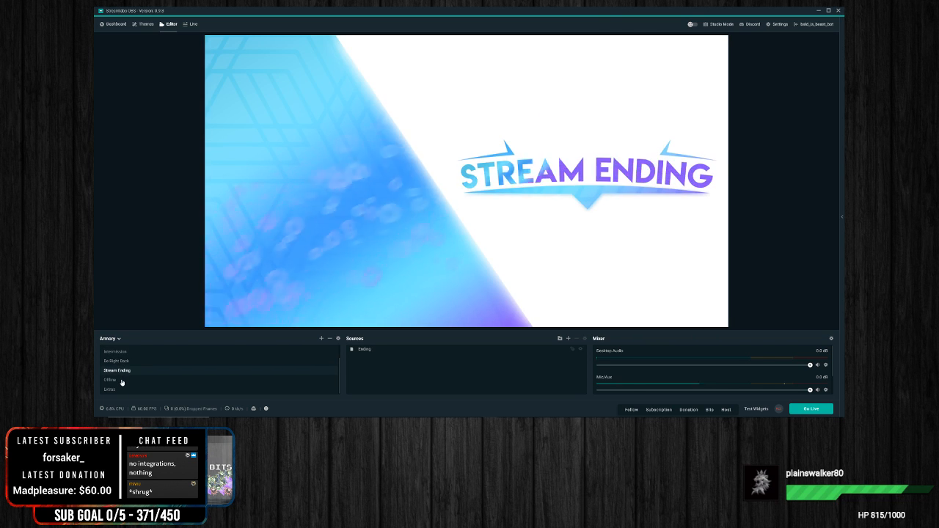
{"action": "left_click", "coordinate": [122, 380]}
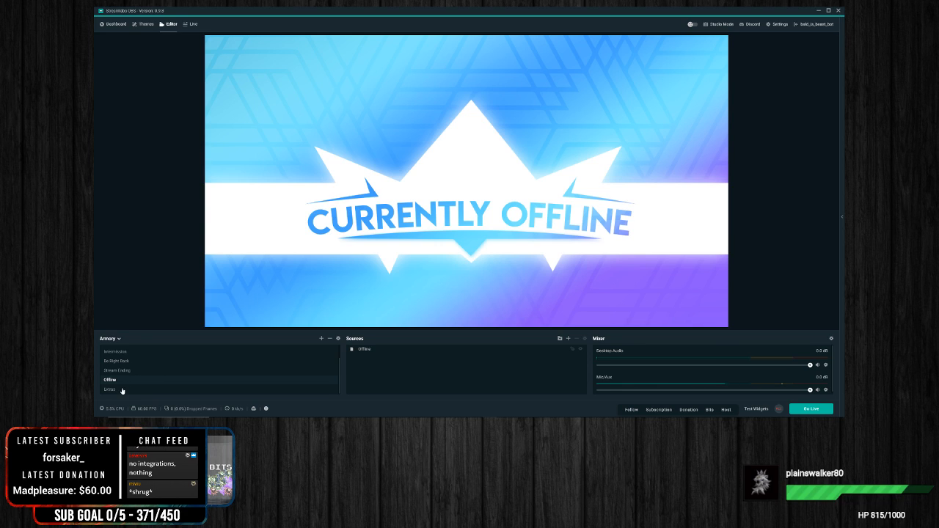
{"action": "left_click", "coordinate": [122, 390]}
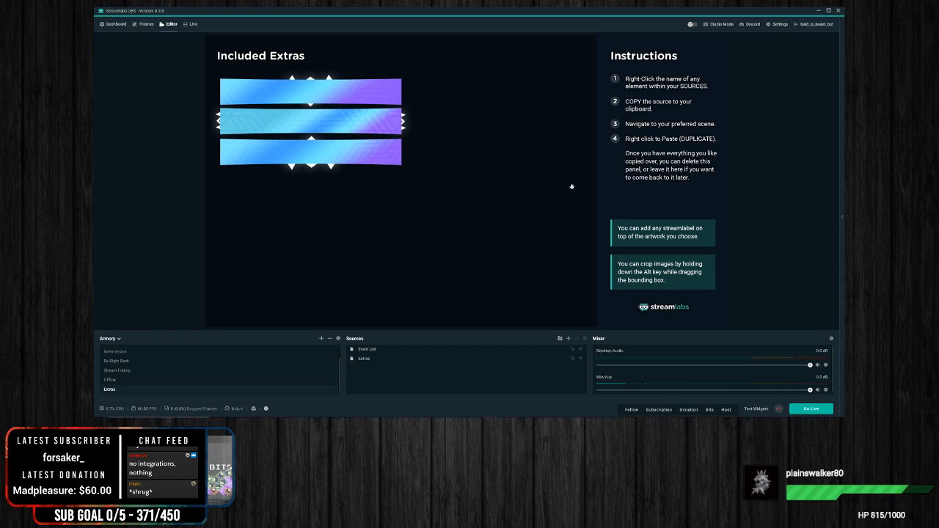
Step: Return to Armory's Stream Starting scene, finishing on Live Scene
{"action": "scroll", "coordinate": [165, 371], "scroll_direction": "up", "scroll_amount": 2}
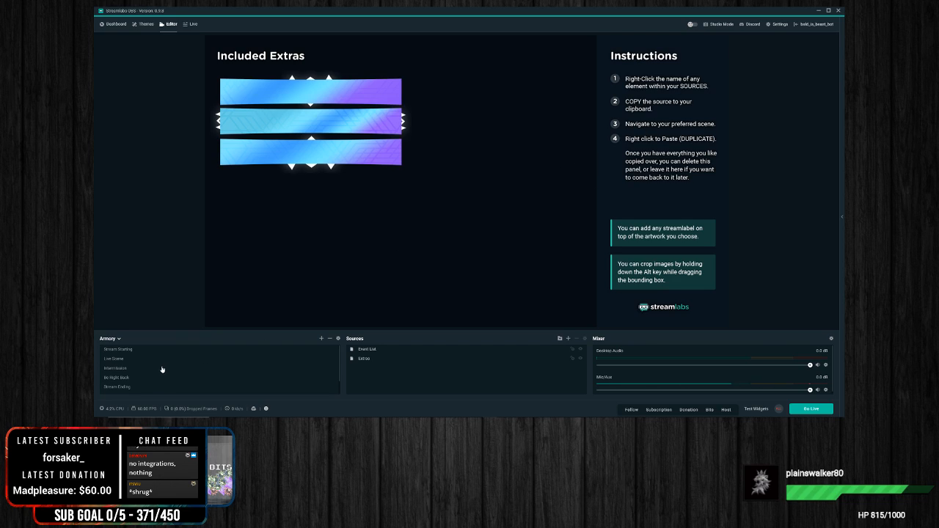
{"action": "left_click", "coordinate": [124, 352]}
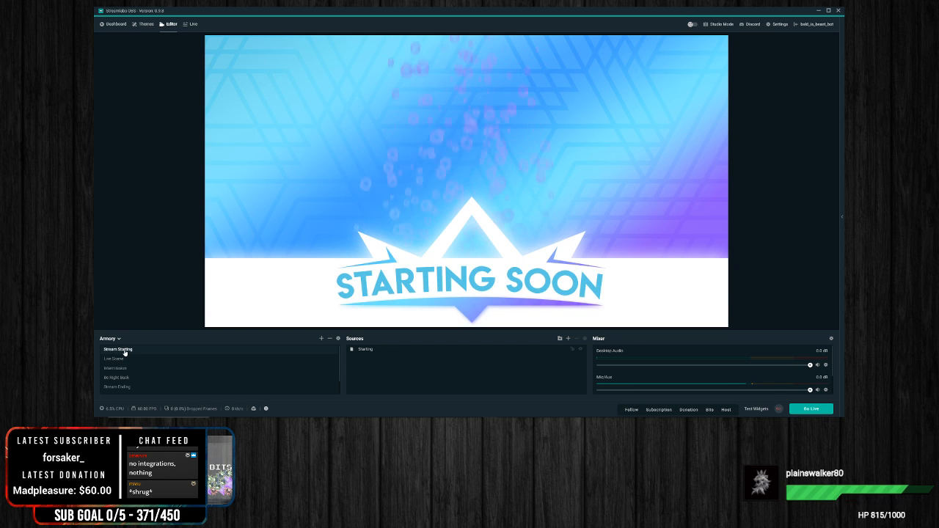
{"action": "left_click", "coordinate": [115, 359]}
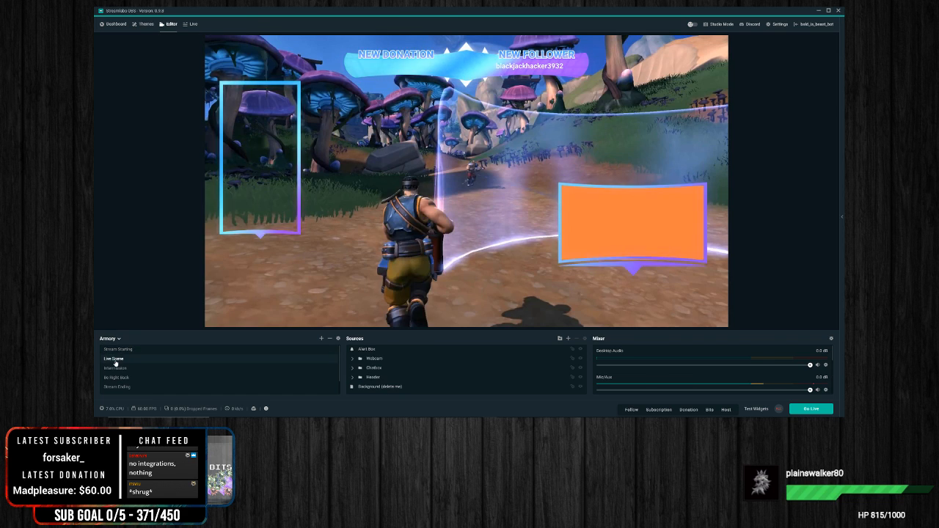
Step: Select the webcam and chat box overlays in Live Scene and examine the sources inside the Chatbox folder
{"action": "left_click", "coordinate": [641, 233]}
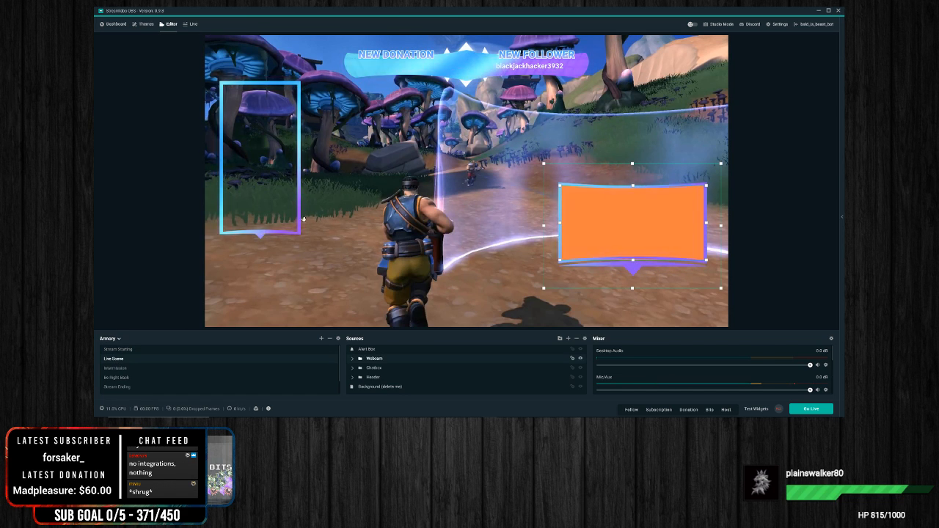
{"action": "left_click", "coordinate": [240, 171]}
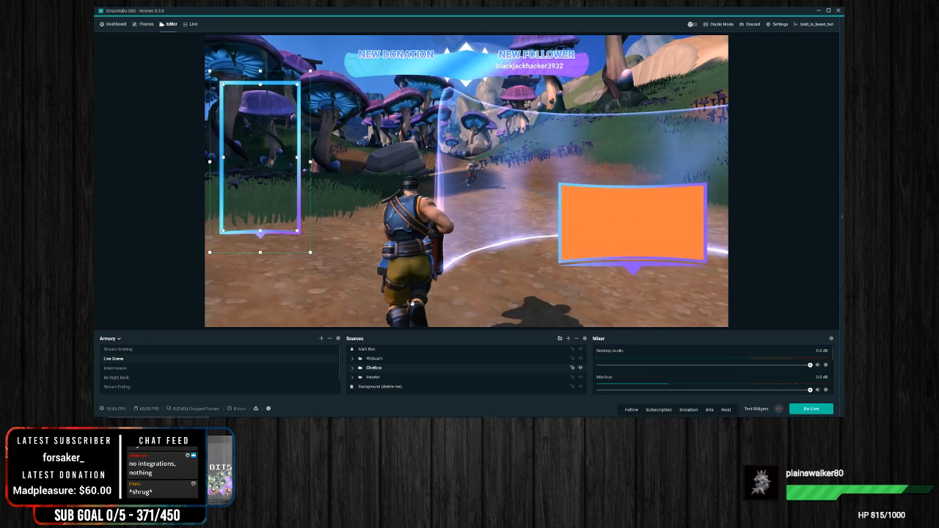
{"action": "left_click", "coordinate": [353, 369]}
{"action": "scroll", "coordinate": [413, 358], "scroll_direction": "down", "scroll_amount": 1}
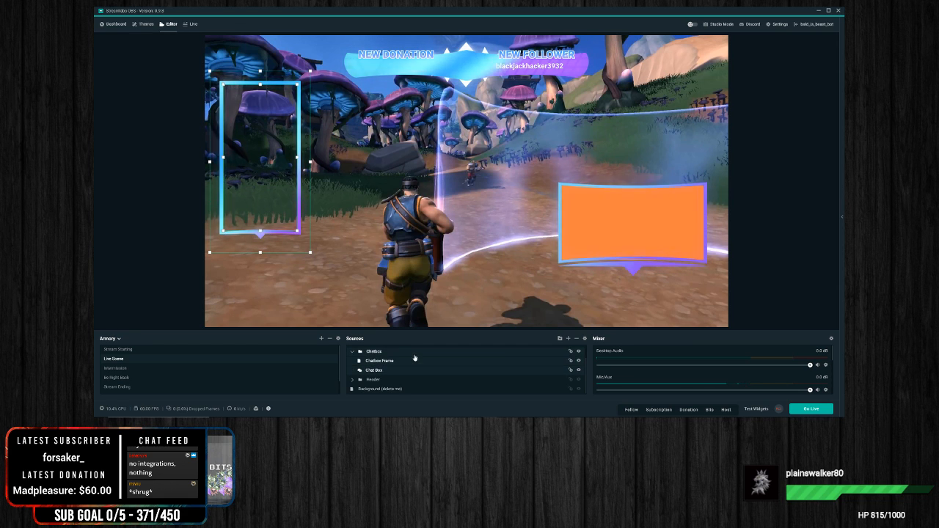
{"action": "scroll", "coordinate": [375, 374], "scroll_direction": "up", "scroll_amount": 1}
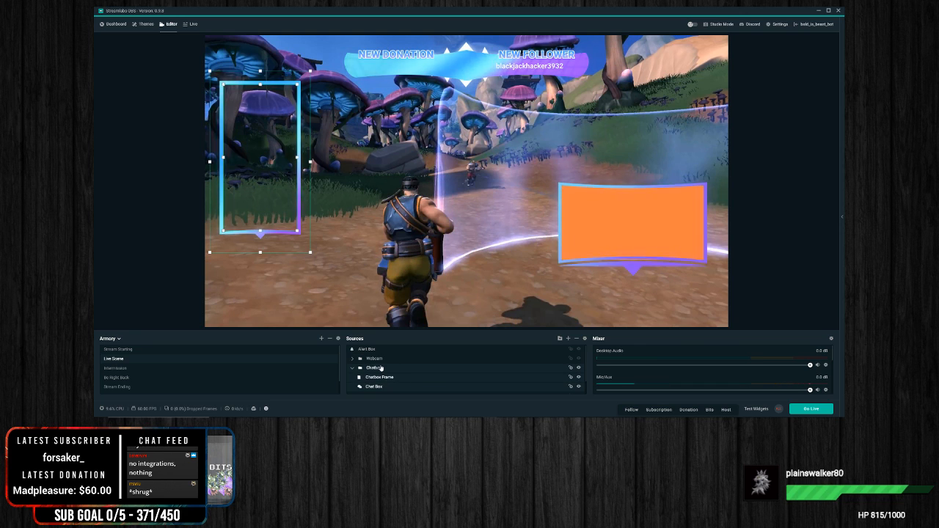
{"action": "left_click", "coordinate": [353, 367]}
Step: Set the Webcam source inside Live Scene's Webcam folder to use the 1080p Pro Stream Webcam device
{"action": "left_click", "coordinate": [353, 358]}
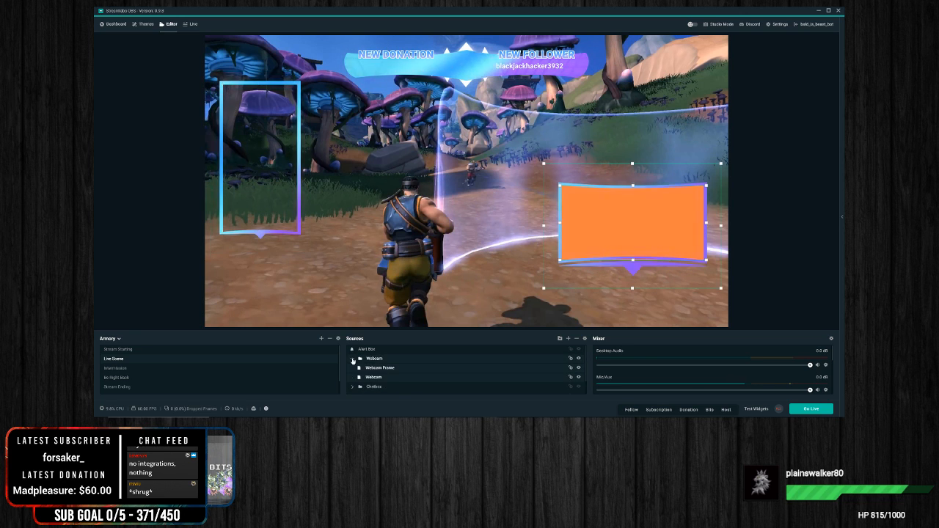
{"action": "left_click", "coordinate": [582, 201]}
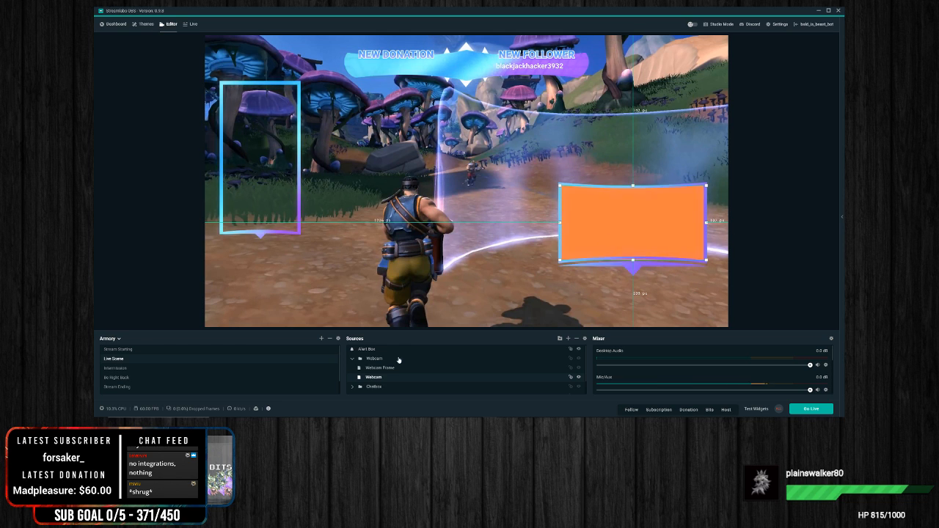
{"action": "right_click", "coordinate": [376, 378]}
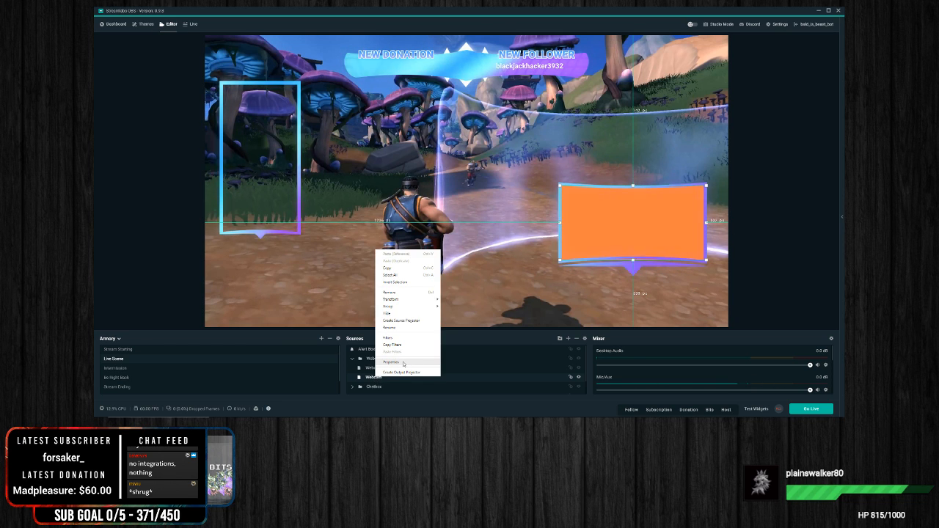
{"action": "left_click", "coordinate": [392, 362]}
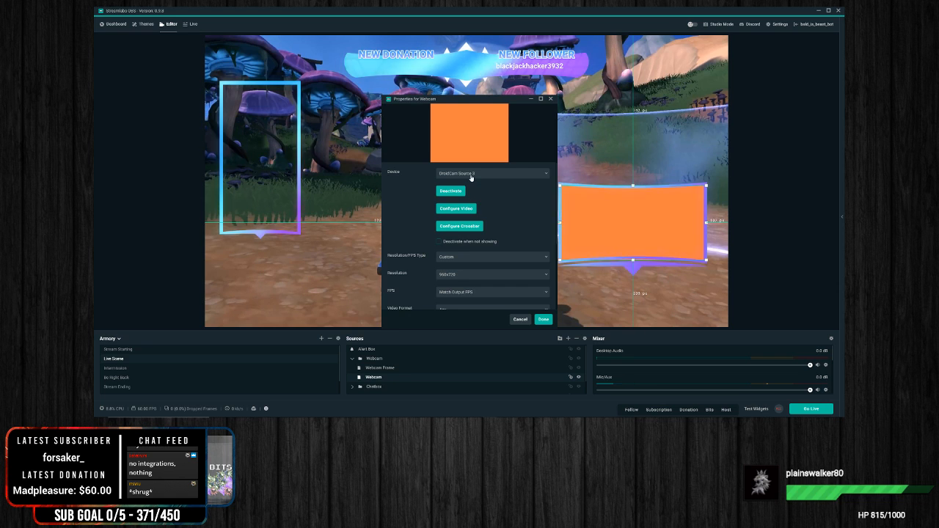
{"action": "left_click", "coordinate": [472, 174]}
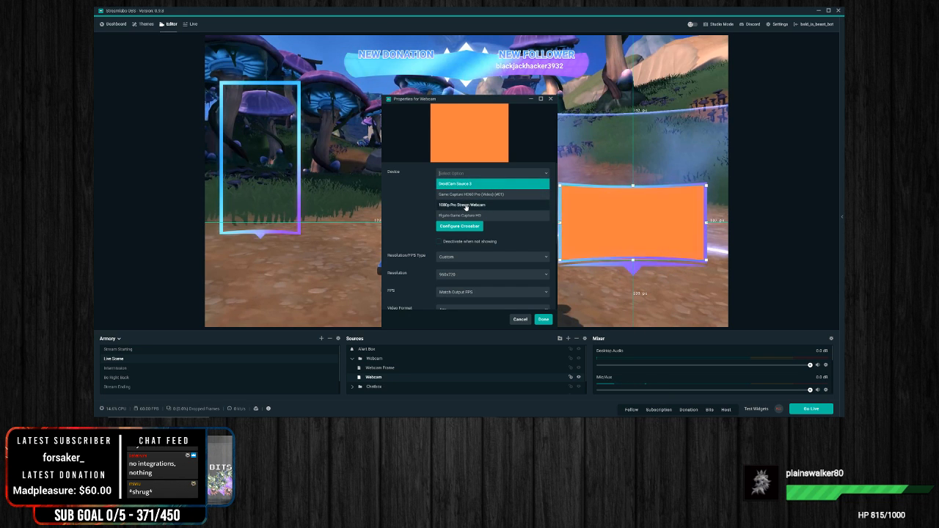
{"action": "left_click", "coordinate": [465, 206]}
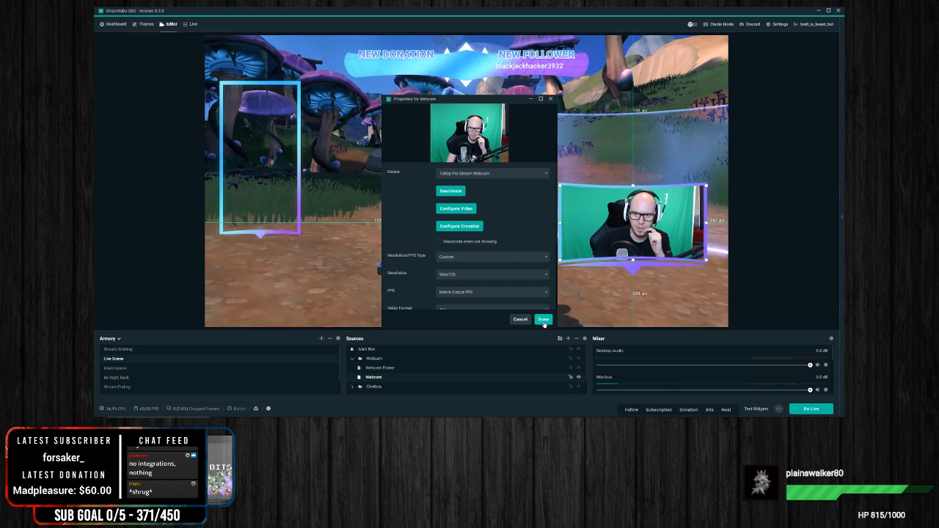
{"action": "left_click", "coordinate": [544, 320]}
{"action": "left_click", "coordinate": [805, 270]}
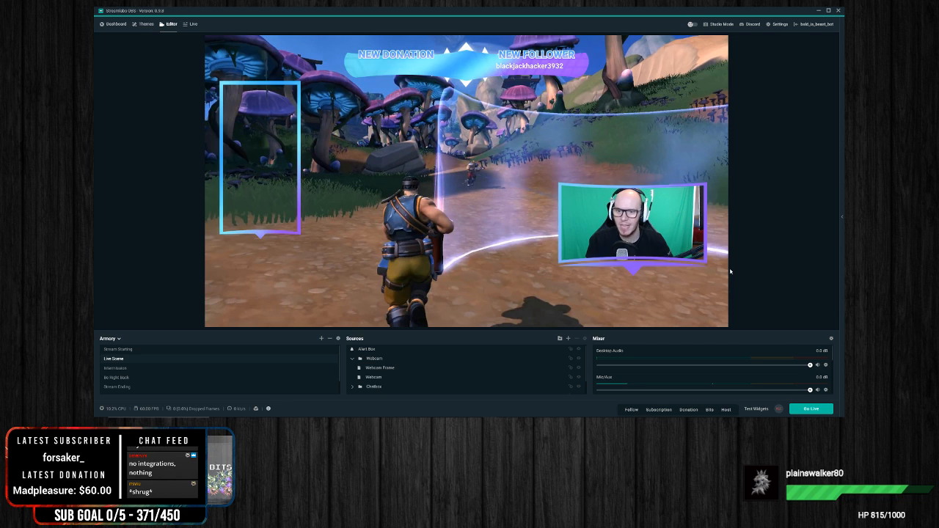
Step: Select the webcam overlay and the chat box overlay in turn to examine them on the canvas
{"action": "left_click", "coordinate": [667, 245]}
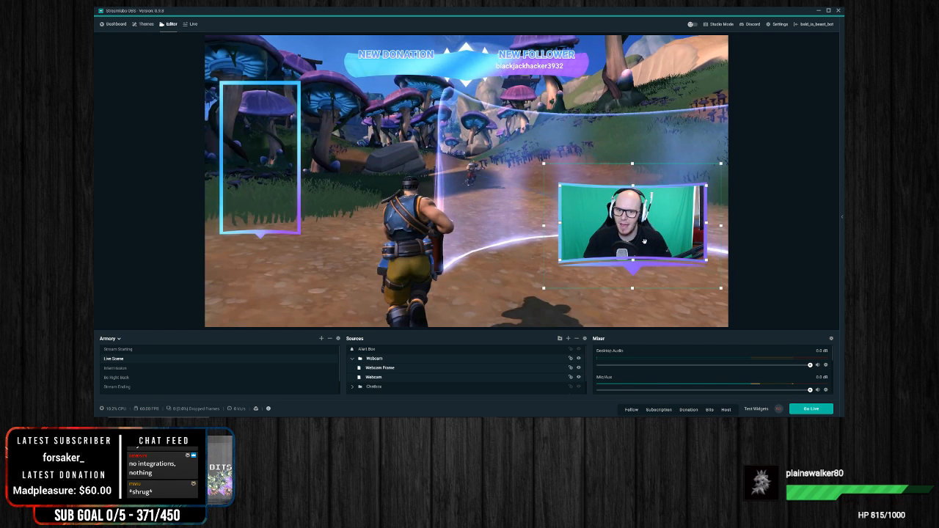
{"action": "left_click", "coordinate": [749, 228]}
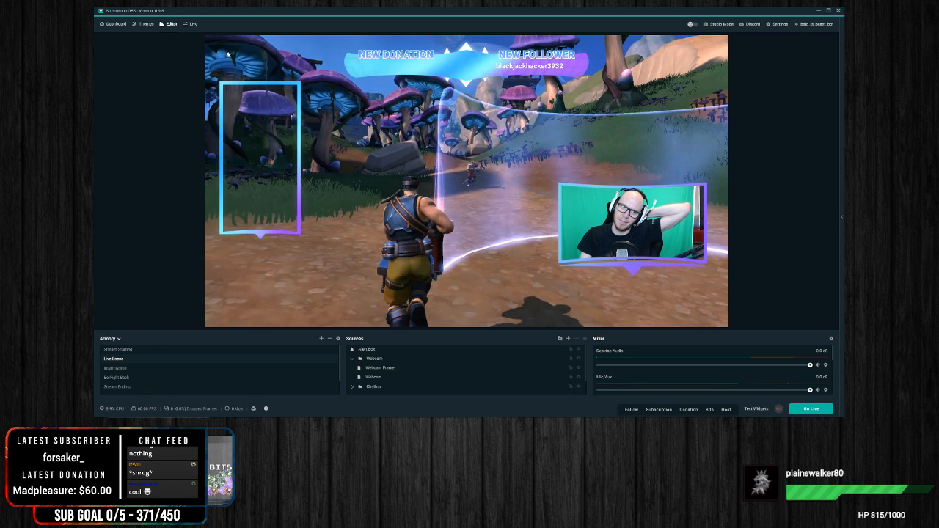
{"action": "left_click", "coordinate": [251, 117]}
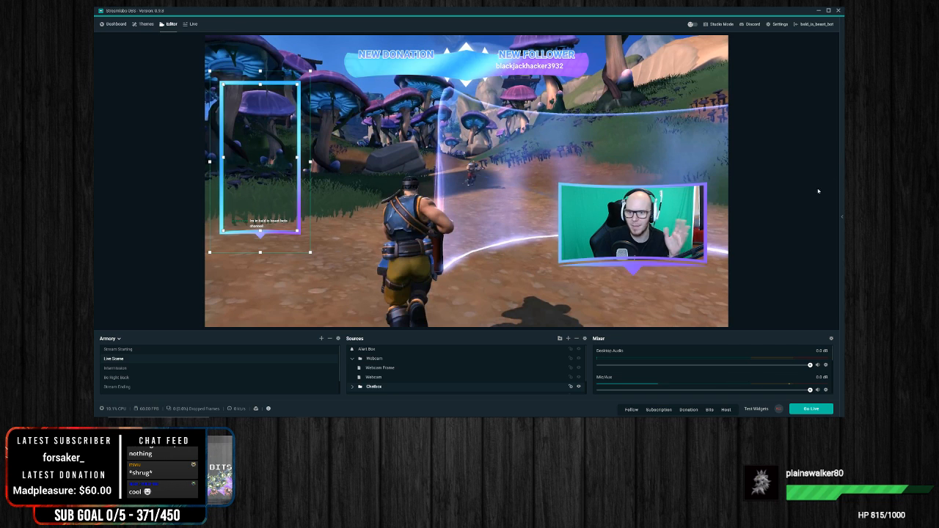
{"action": "left_click", "coordinate": [782, 198]}
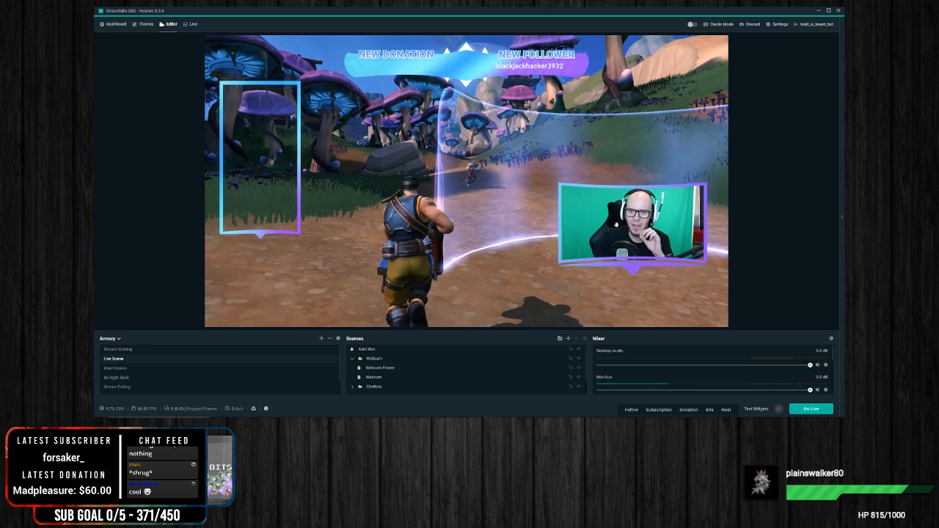
Step: Move the webcam overlay with its frame into the lower-right corner of the canvas
{"action": "left_click", "coordinate": [617, 223]}
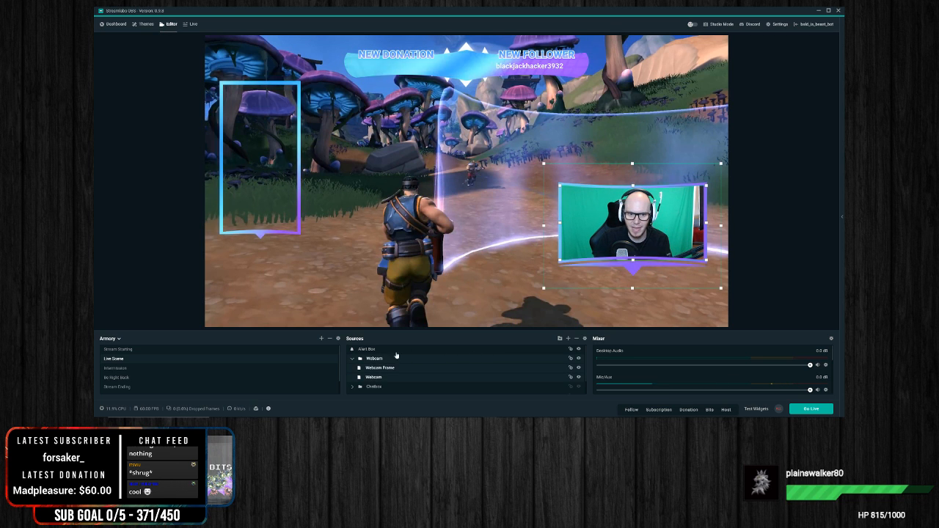
{"action": "left_click_drag", "start_coordinate": [631, 234], "coordinate": [648, 281]}
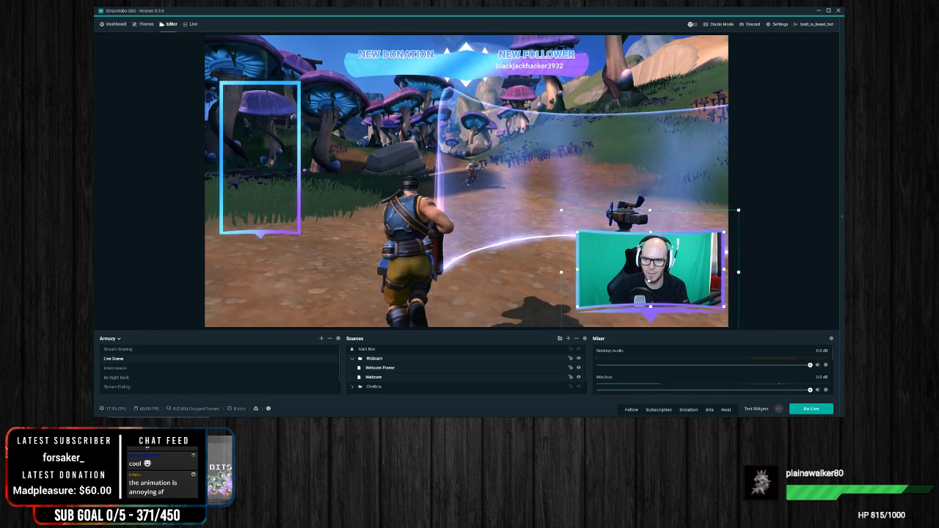
{"action": "mouse_move", "coordinate": [661, 272]}
{"action": "left_mouse_down"}
{"action": "mouse_move", "coordinate": [632, 236]}
{"action": "mouse_move", "coordinate": [451, 183]}
{"action": "mouse_move", "coordinate": [560, 213]}
{"action": "mouse_move", "coordinate": [418, 224]}
{"action": "mouse_move", "coordinate": [644, 219]}
{"action": "mouse_move", "coordinate": [673, 271]}
{"action": "mouse_move", "coordinate": [653, 262]}
{"action": "left_mouse_up"}
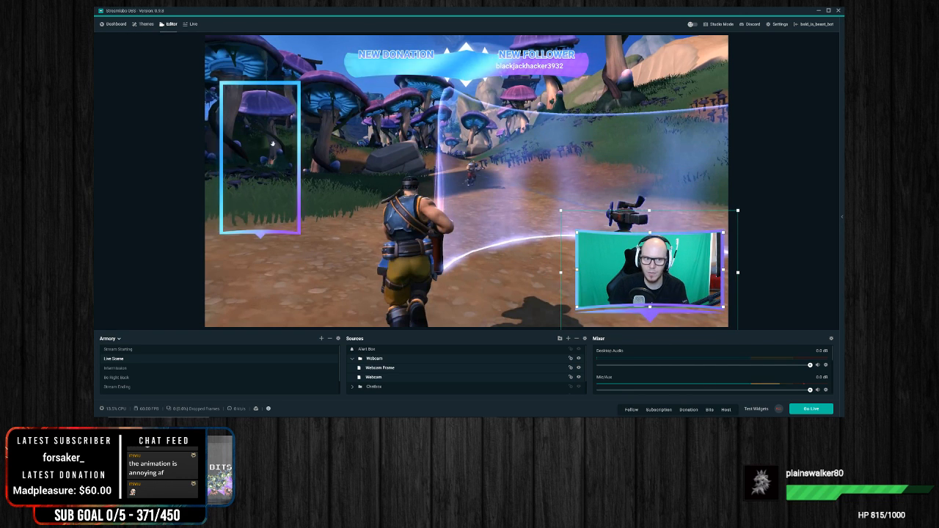
Step: Move the chat box overlay off the left edge of the canvas and shift the Alert Box downwards
{"action": "left_click_drag", "start_coordinate": [276, 137], "coordinate": [174, 194]}
{"action": "left_click", "coordinate": [525, 75]}
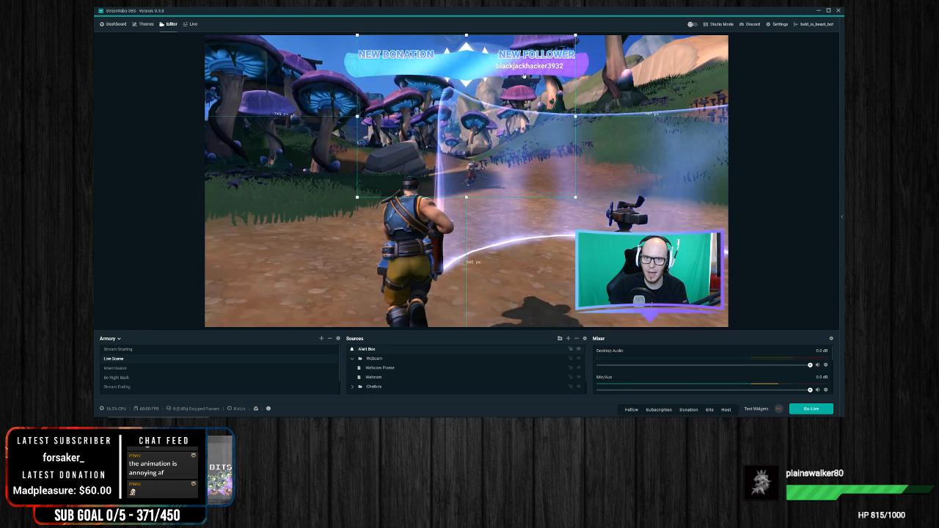
{"action": "left_click_drag", "start_coordinate": [487, 74], "coordinate": [488, 117]}
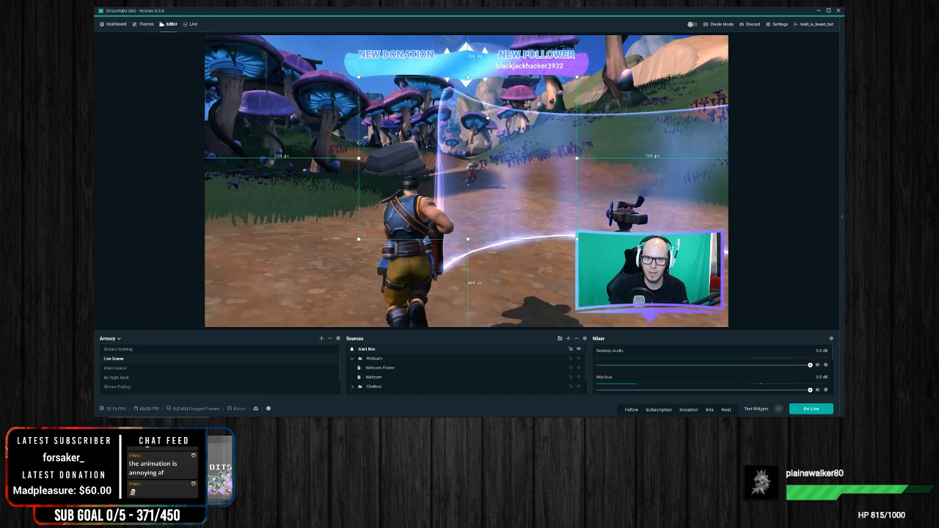
Step: Move the New Donation and New Follower header off the left side of the canvas
{"action": "left_click", "coordinate": [486, 53]}
{"action": "left_click_drag", "start_coordinate": [466, 77], "coordinate": [128, 160]}
{"action": "left_click_drag", "start_coordinate": [211, 165], "coordinate": [151, 153]}
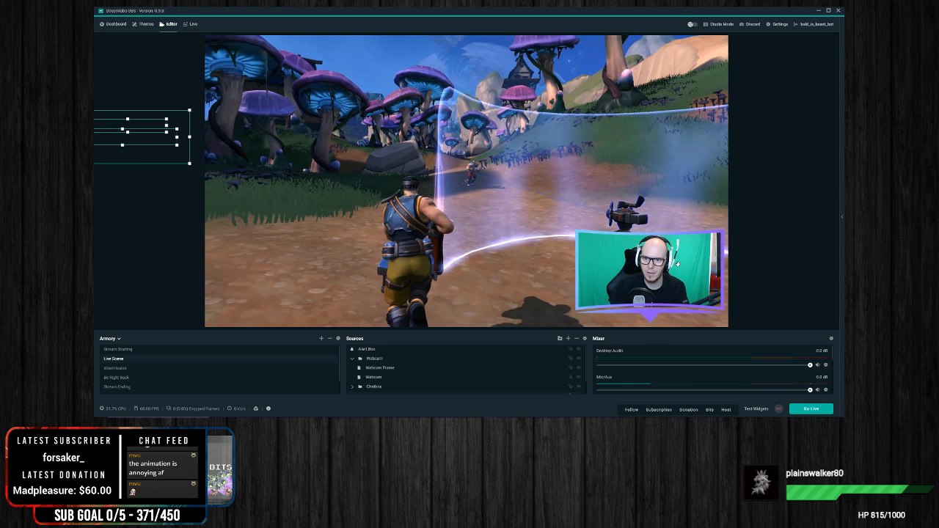
{"action": "left_click", "coordinate": [678, 273]}
{"action": "left_click", "coordinate": [787, 256]}
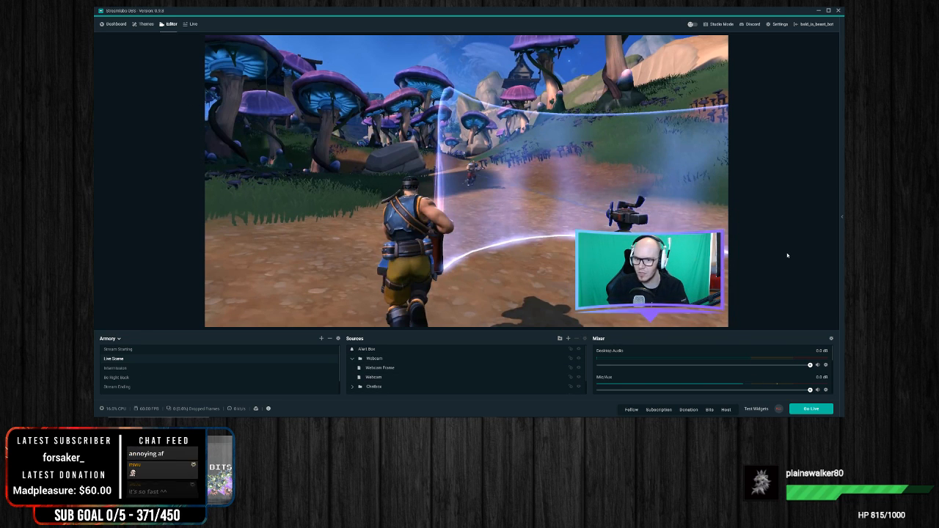
Step: Move the webcam overlay with its frame into the lower-left corner of the canvas
{"action": "left_click_drag", "start_coordinate": [706, 288], "coordinate": [348, 284]}
{"action": "mouse_move", "coordinate": [381, 208]}
{"action": "left_mouse_down"}
{"action": "mouse_move", "coordinate": [360, 223]}
{"action": "mouse_move", "coordinate": [381, 208]}
{"action": "left_mouse_up"}
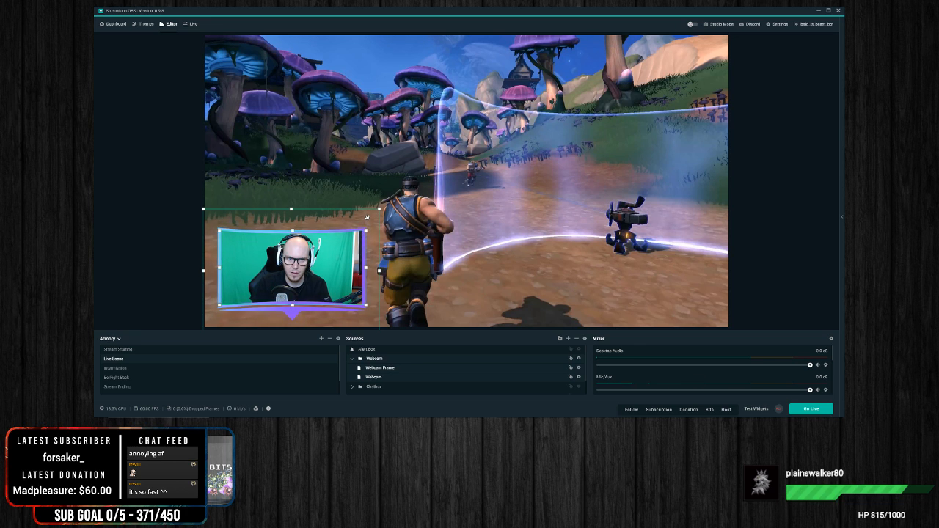
{"action": "mouse_move", "coordinate": [364, 233]}
{"action": "left_mouse_down"}
{"action": "mouse_move", "coordinate": [402, 171]}
{"action": "mouse_move", "coordinate": [370, 234]}
{"action": "mouse_move", "coordinate": [358, 220]}
{"action": "left_mouse_up"}
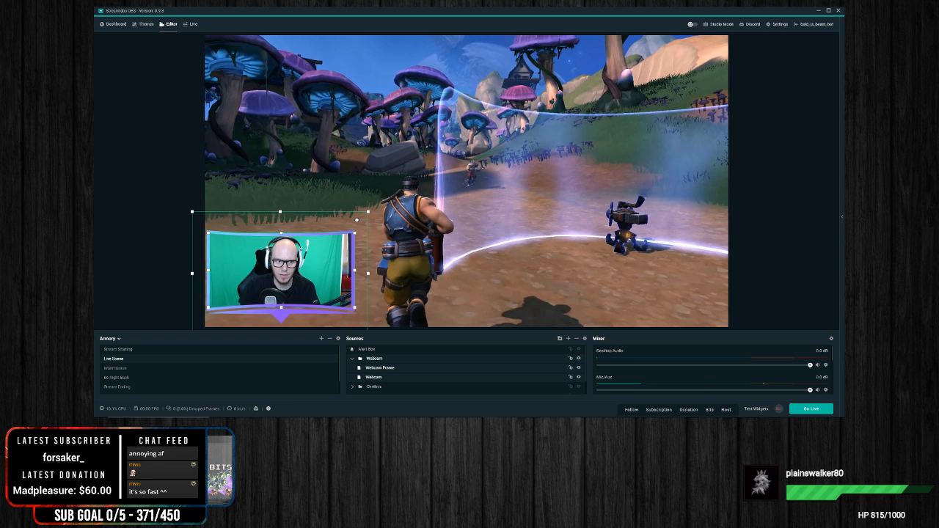
{"action": "left_click", "coordinate": [150, 151]}
{"action": "left_click", "coordinate": [817, 253]}
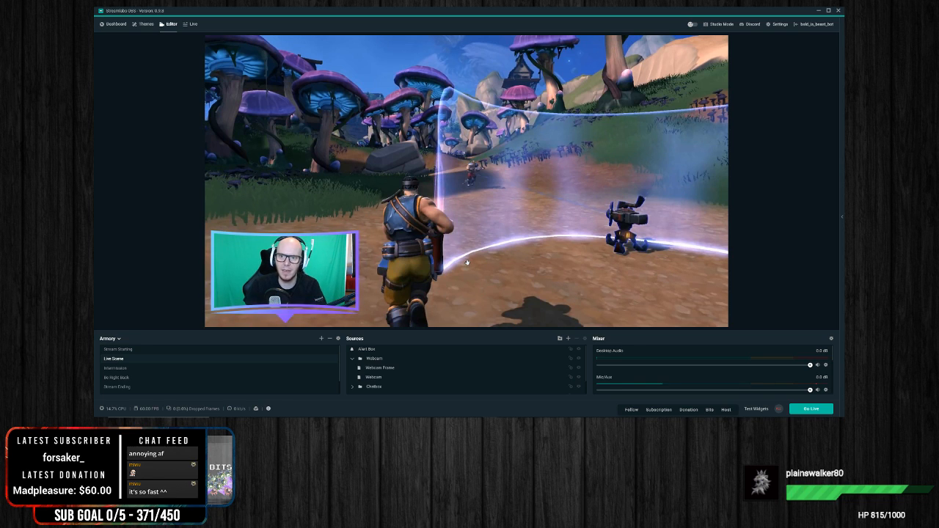
Step: Remove the Background (delete me) source from Live Scene
{"action": "left_click", "coordinate": [522, 244]}
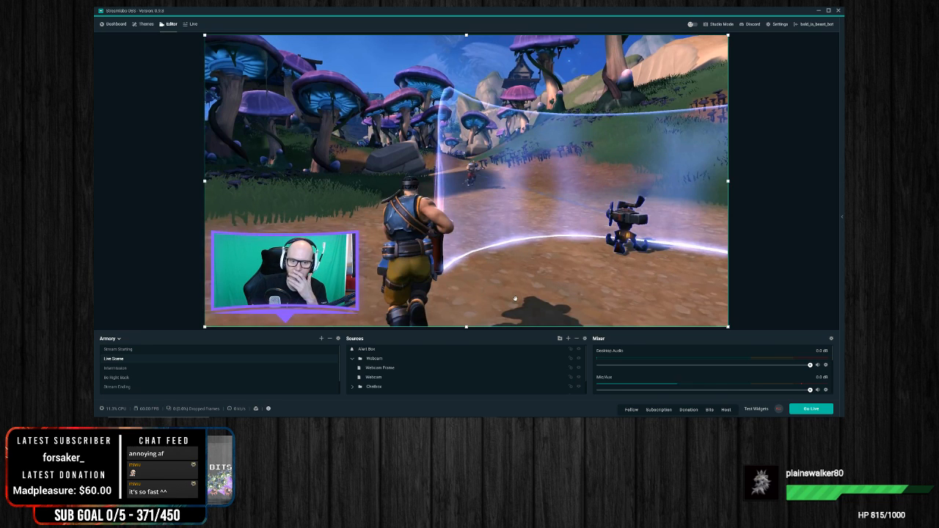
{"action": "scroll", "coordinate": [405, 376], "scroll_direction": "down", "scroll_amount": 1}
{"action": "right_click", "coordinate": [396, 390]}
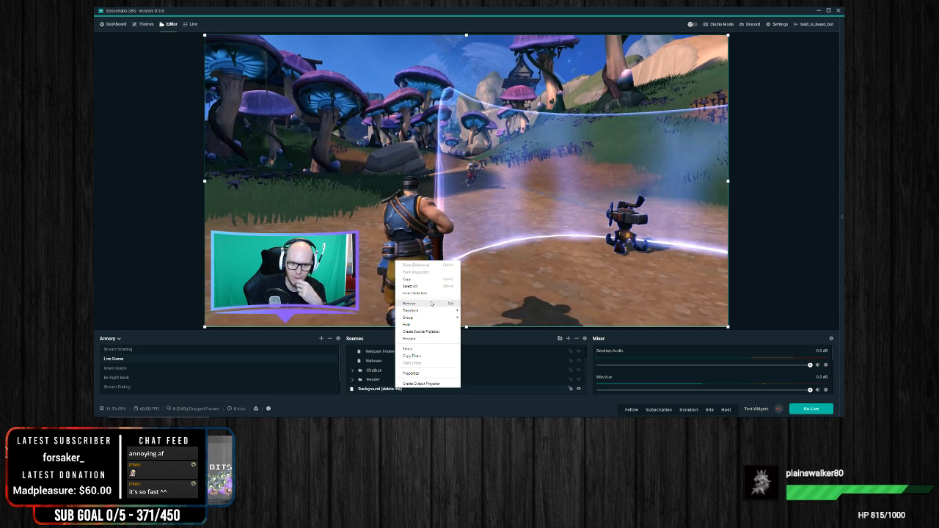
{"action": "left_click", "coordinate": [411, 303]}
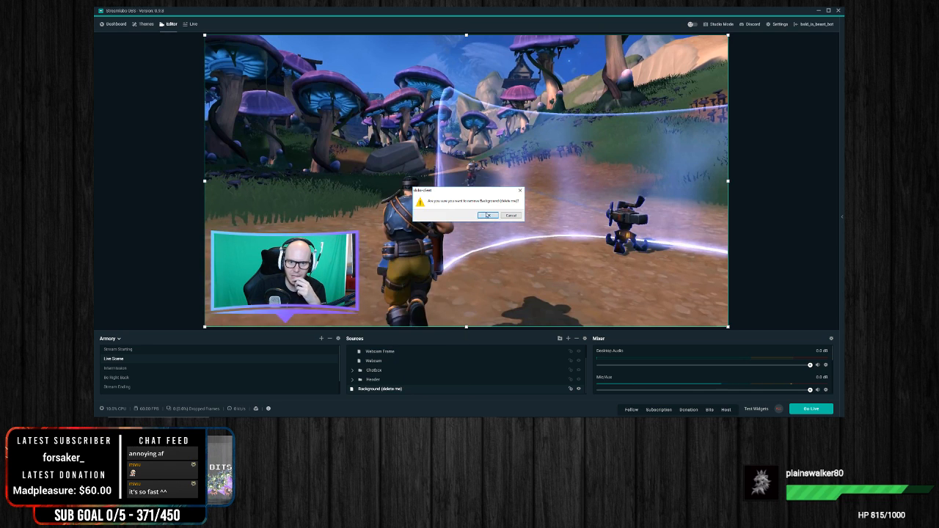
{"action": "left_click", "coordinate": [488, 215]}
Step: Add a new source named Game Capture to Live Scene and dismiss its properties without changing the capture mode
{"action": "right_click", "coordinate": [482, 371]}
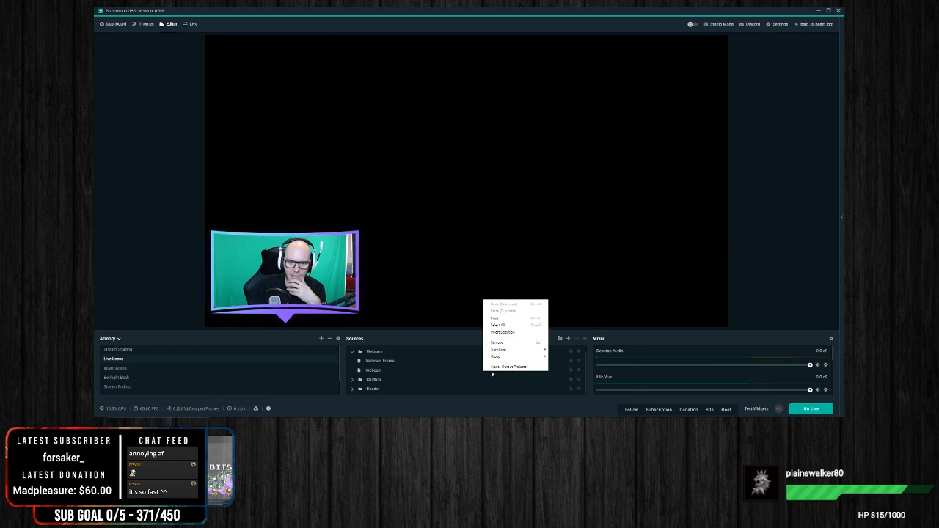
{"action": "left_click", "coordinate": [568, 338]}
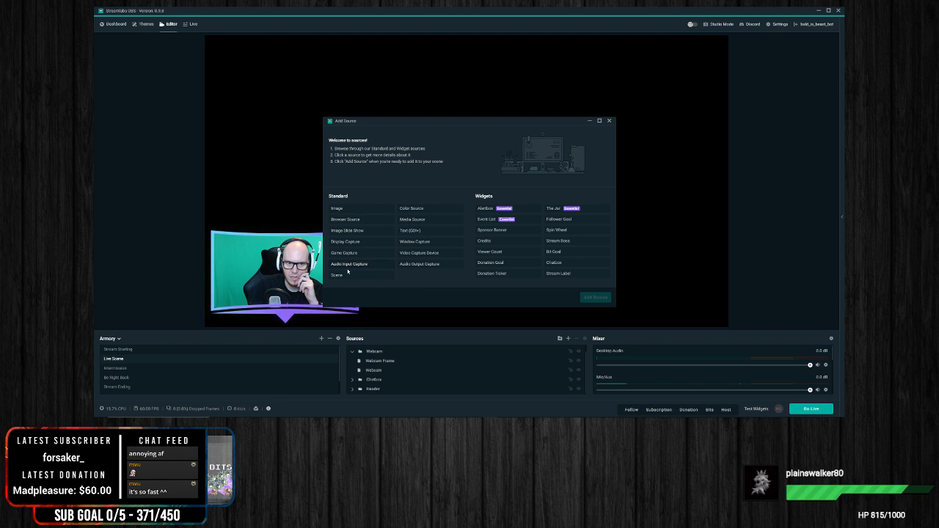
{"action": "left_click", "coordinate": [354, 254]}
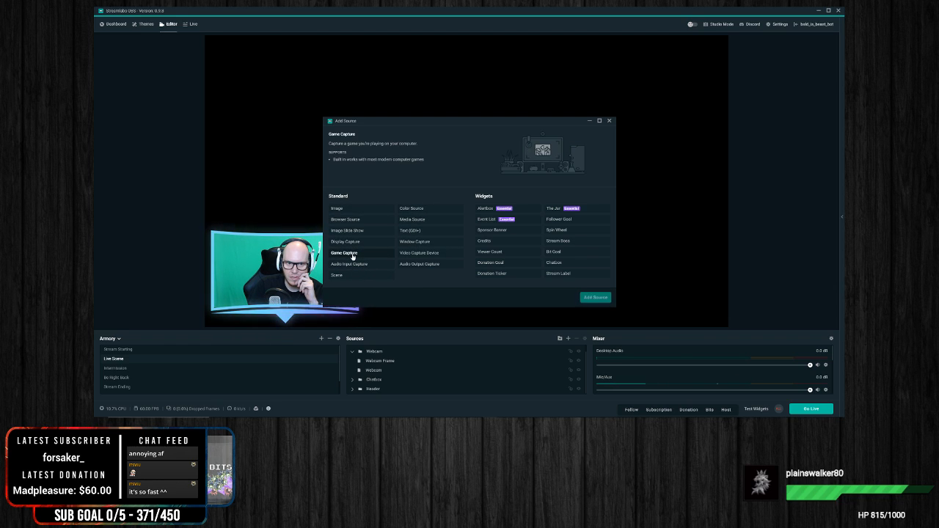
{"action": "left_click", "coordinate": [596, 297]}
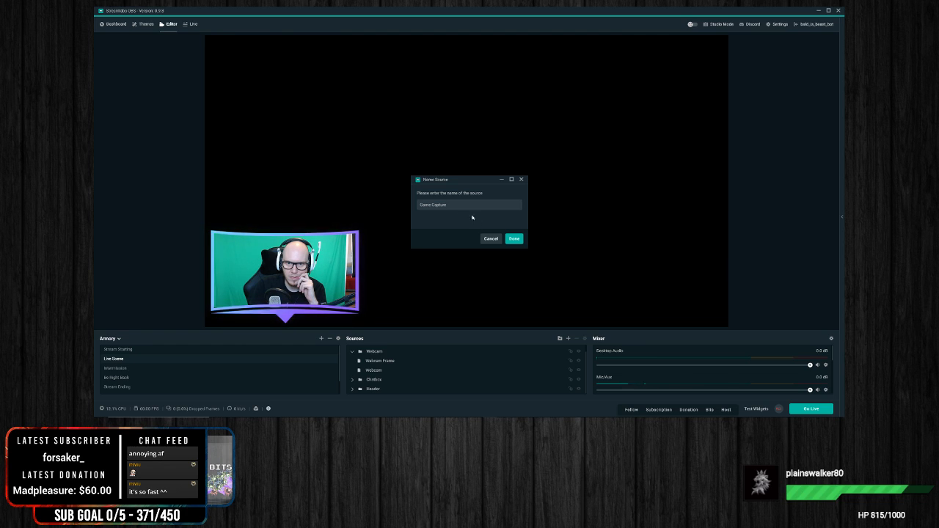
{"action": "left_click", "coordinate": [514, 238]}
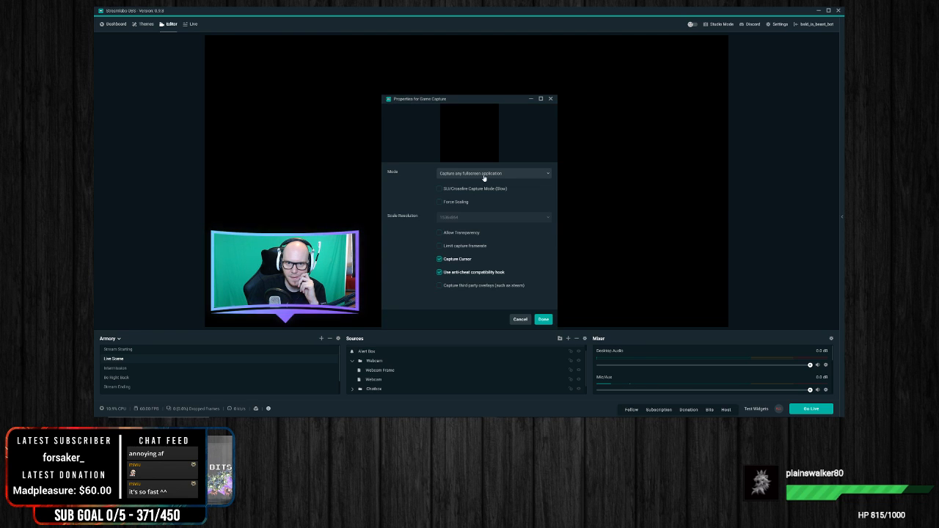
{"action": "left_click", "coordinate": [488, 174]}
{"action": "left_click", "coordinate": [520, 319]}
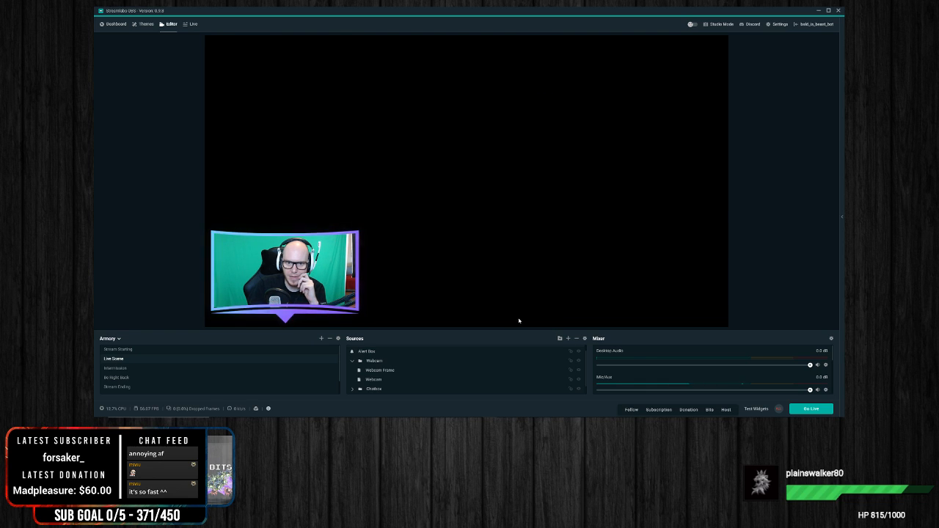
Step: Add the existing Game Capture source to Live Scene again and log in through the Guild Wars 2 launcher
{"action": "left_click", "coordinate": [568, 339]}
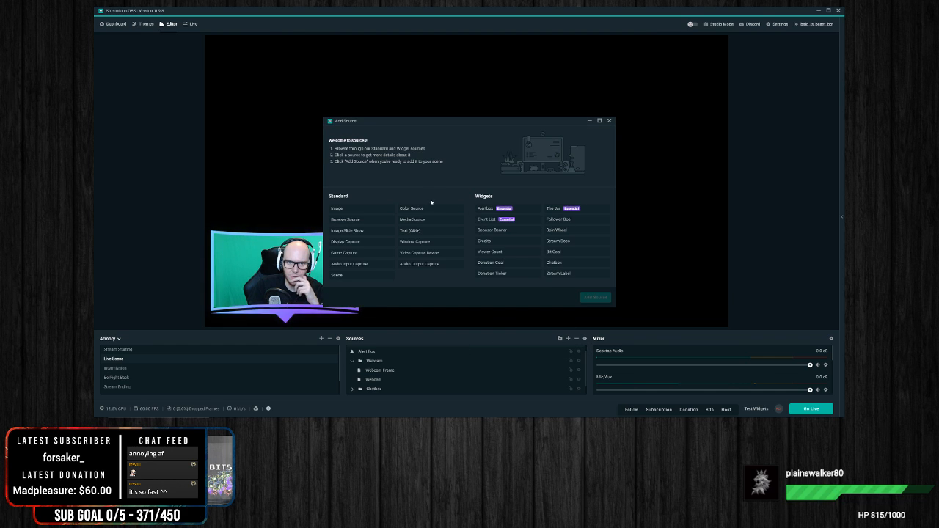
{"action": "left_click", "coordinate": [383, 251]}
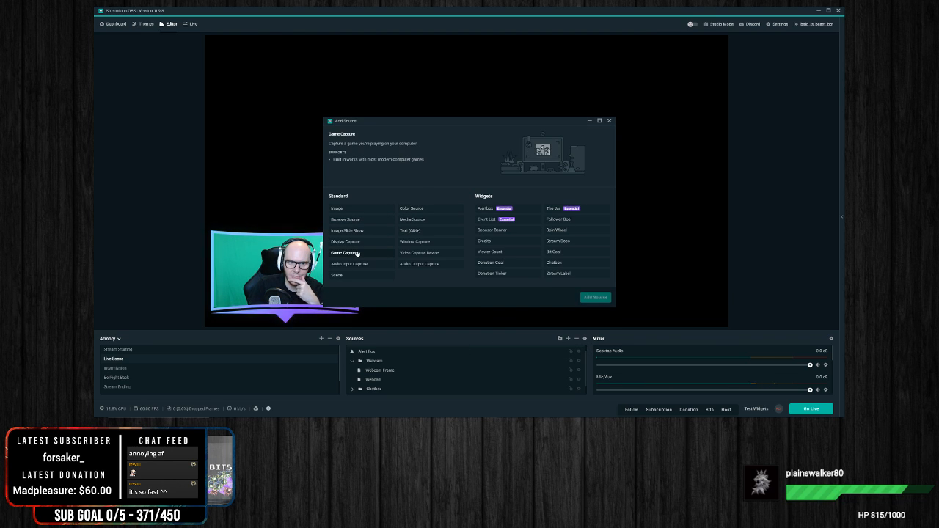
{"action": "left_click", "coordinate": [595, 298]}
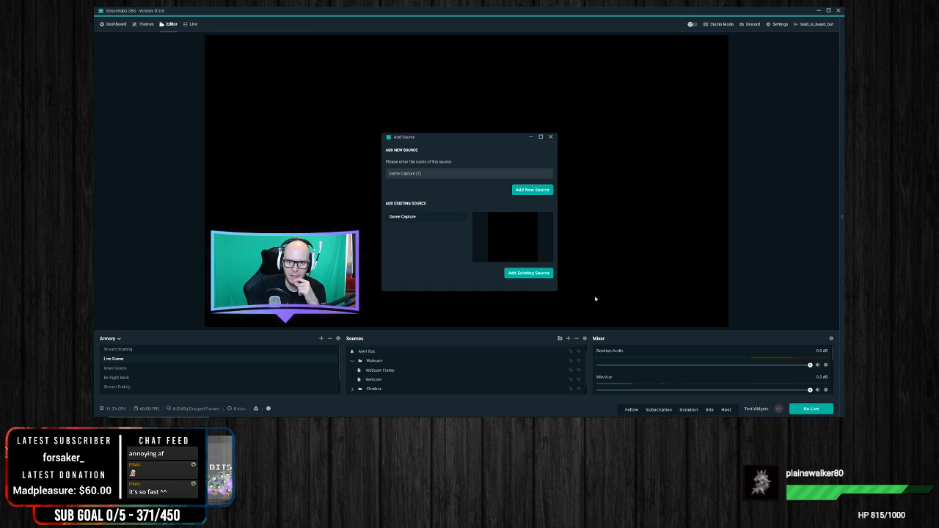
{"action": "left_click", "coordinate": [530, 273]}
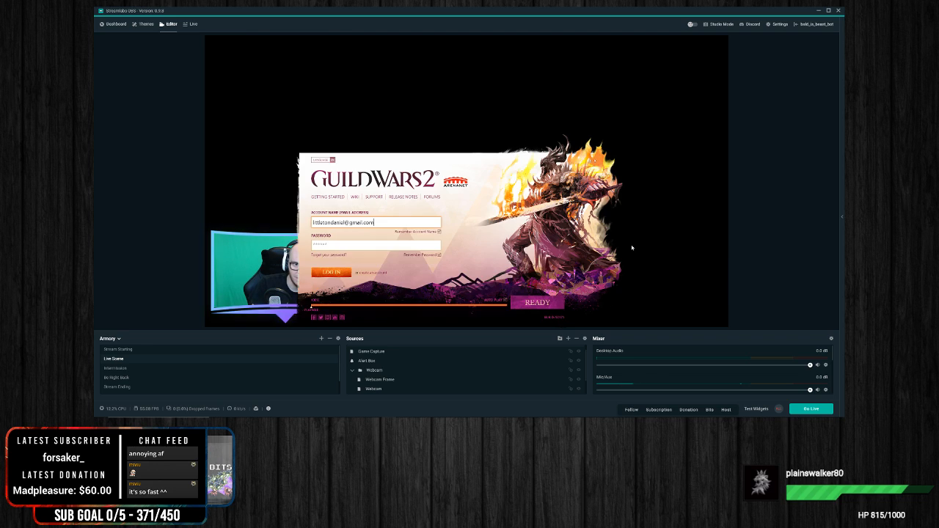
{"action": "left_click", "coordinate": [331, 274]}
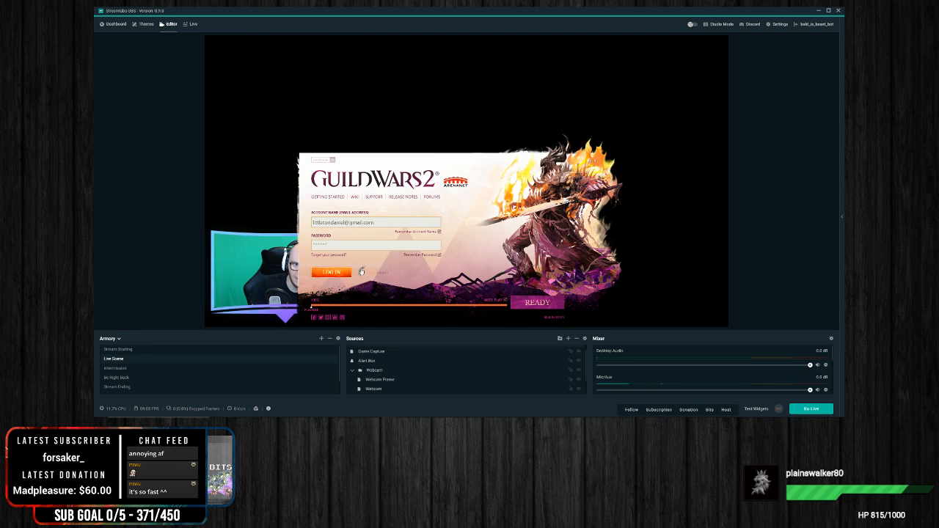
Step: Remove the duplicate Game Capture source from Live Scene
{"action": "scroll", "coordinate": [465, 380], "scroll_direction": "down", "scroll_amount": 1}
{"action": "scroll", "coordinate": [459, 371], "scroll_direction": "up", "scroll_amount": 1}
{"action": "right_click", "coordinate": [381, 351]}
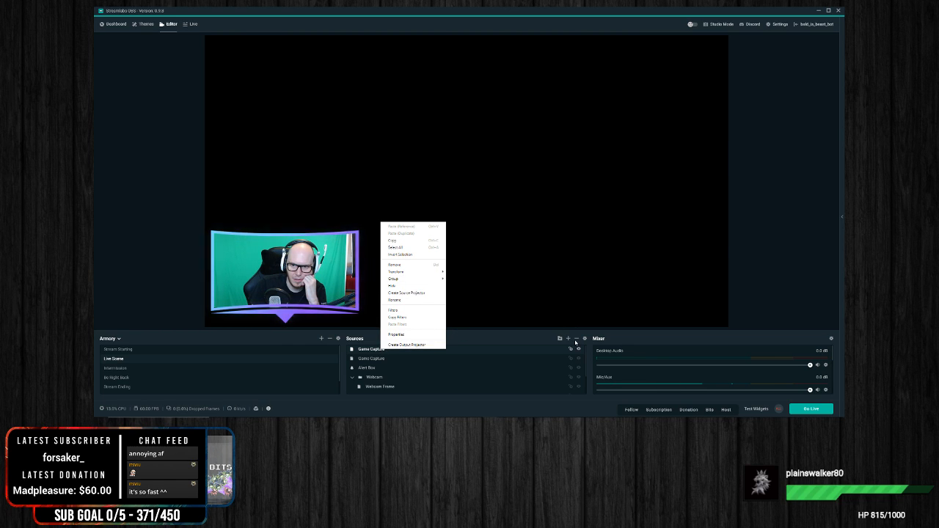
{"action": "left_click", "coordinate": [537, 339]}
{"action": "scroll", "coordinate": [499, 385], "scroll_direction": "down", "scroll_amount": 2}
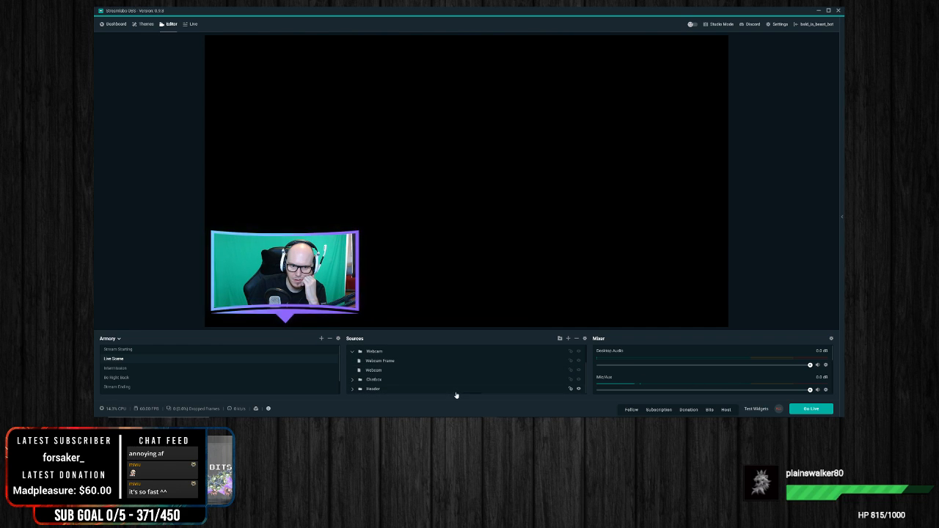
Step: Reorder the Live Scene sources so Game Capture sits beneath the Webcam source and the Header and Chatbox folders
{"action": "scroll", "coordinate": [505, 364], "scroll_direction": "up", "scroll_amount": 2}
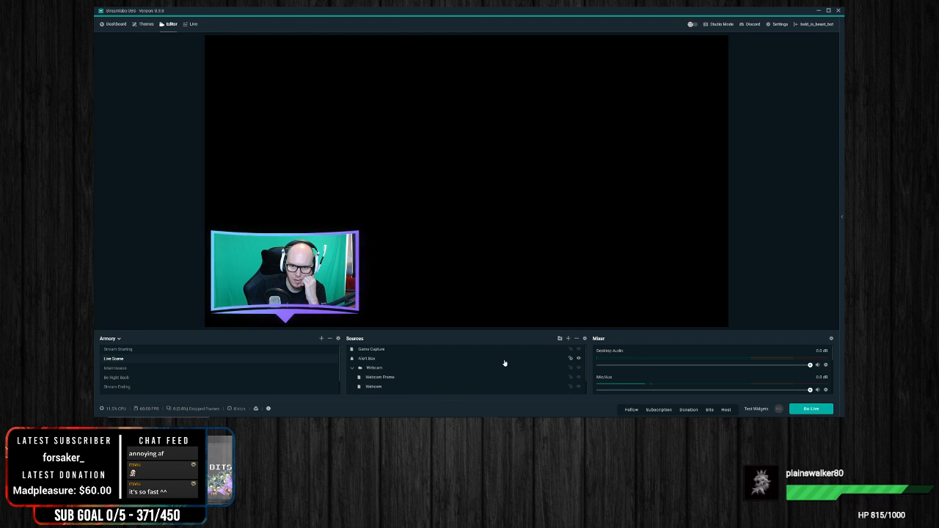
{"action": "scroll", "coordinate": [400, 378], "scroll_direction": "down", "scroll_amount": 2}
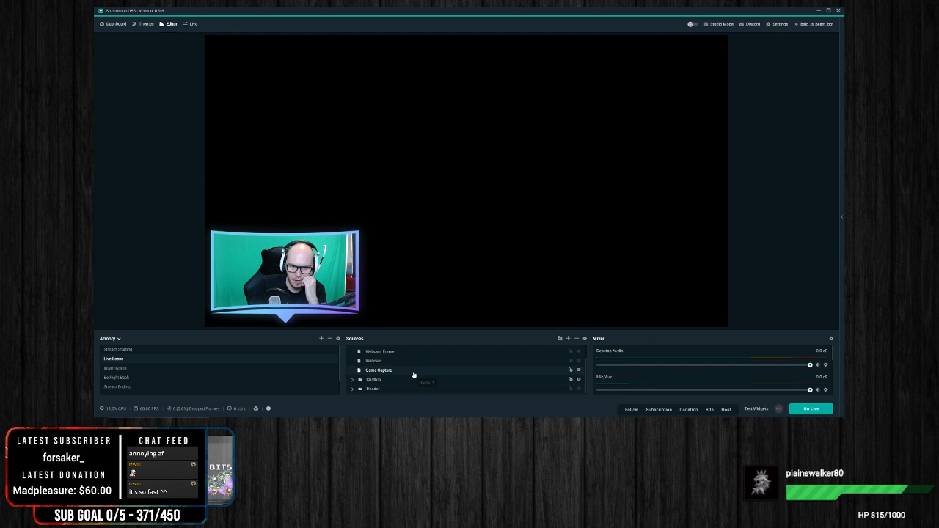
{"action": "left_click", "coordinate": [413, 376]}
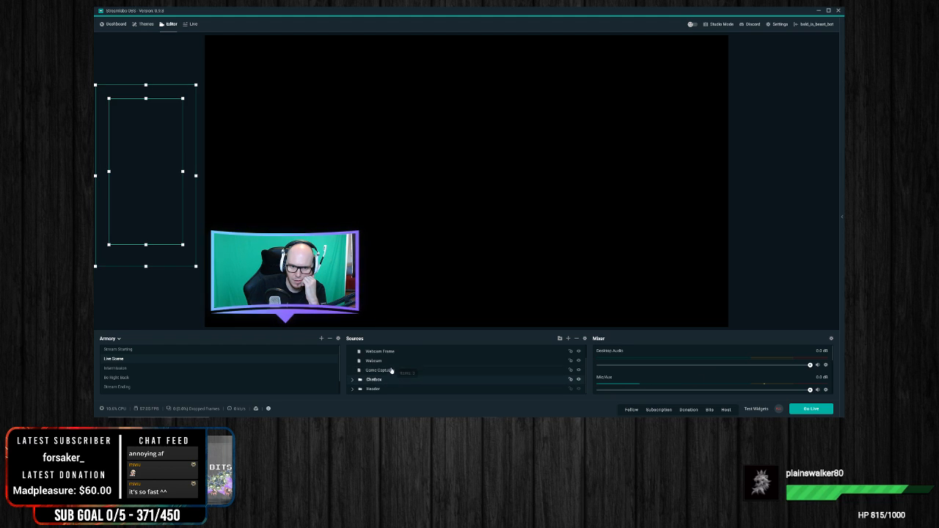
{"action": "left_click_drag", "start_coordinate": [393, 364], "coordinate": [388, 378]}
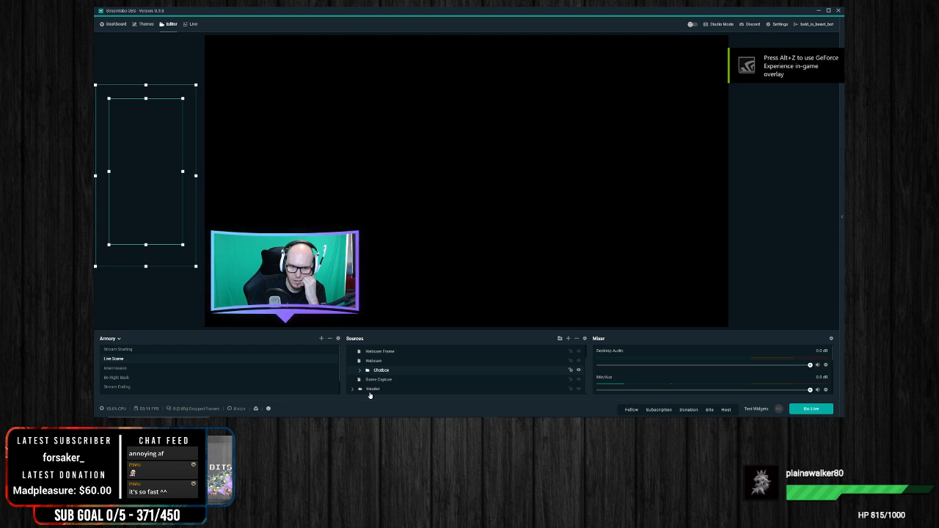
{"action": "left_click_drag", "start_coordinate": [372, 391], "coordinate": [450, 363]}
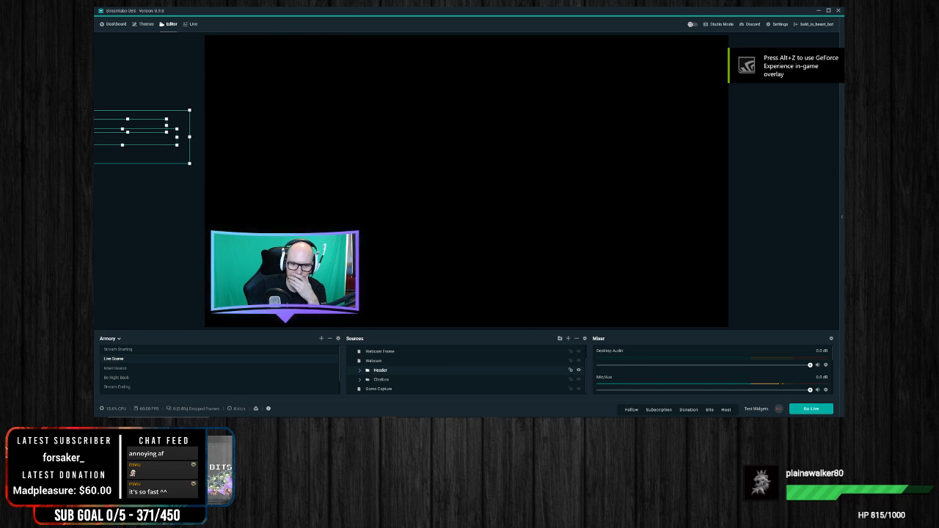
Step: Set the Game Capture source's mode to Capture specific window with the Guild Wars 2 window and apply the properties
{"action": "key", "text": "alt+Tab"}
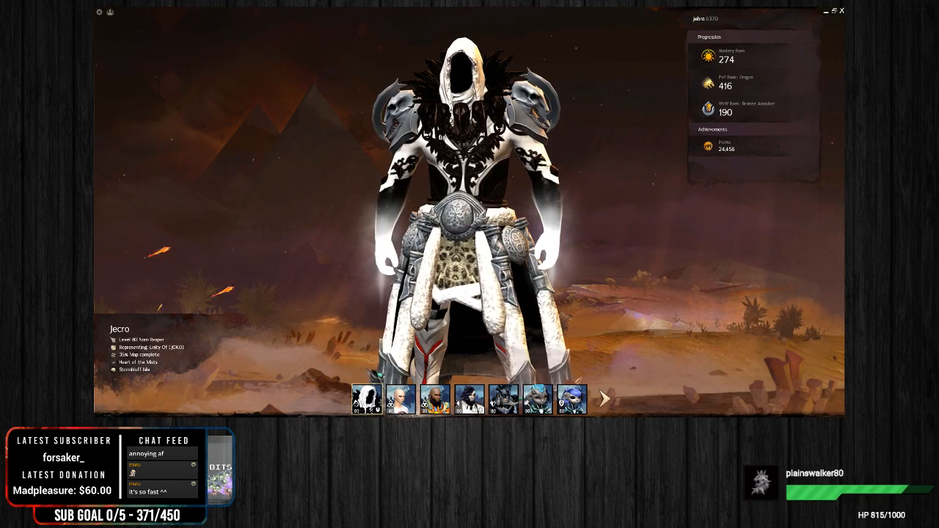
{"action": "key", "text": "alt+Tab"}
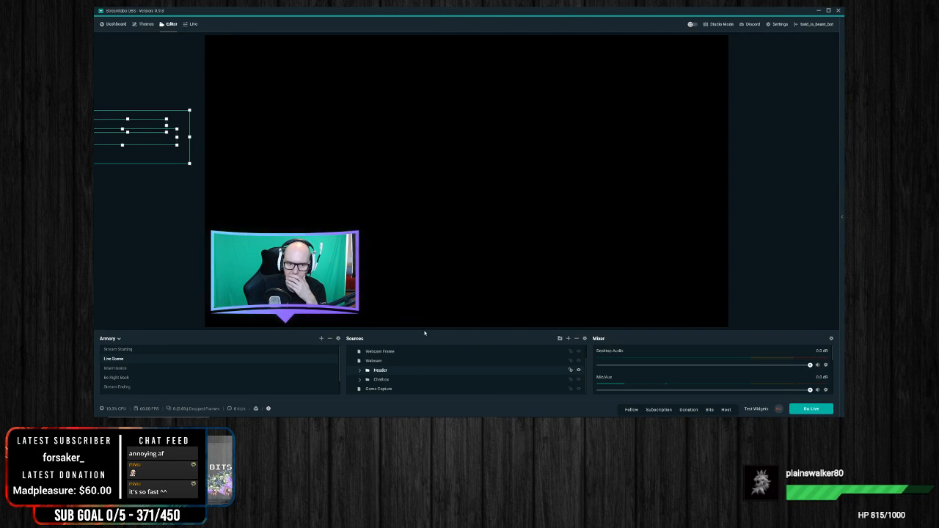
{"action": "right_click", "coordinate": [385, 391]}
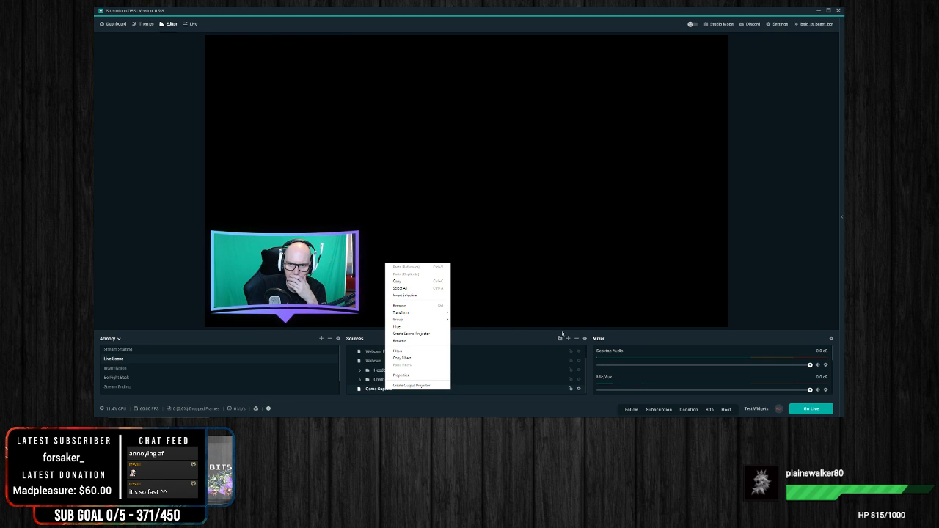
{"action": "left_click", "coordinate": [401, 375]}
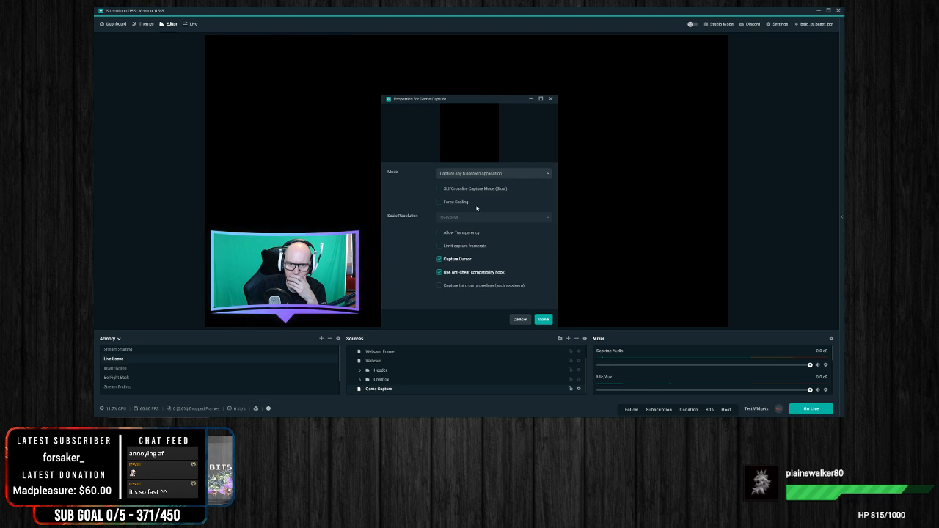
{"action": "left_click", "coordinate": [491, 174]}
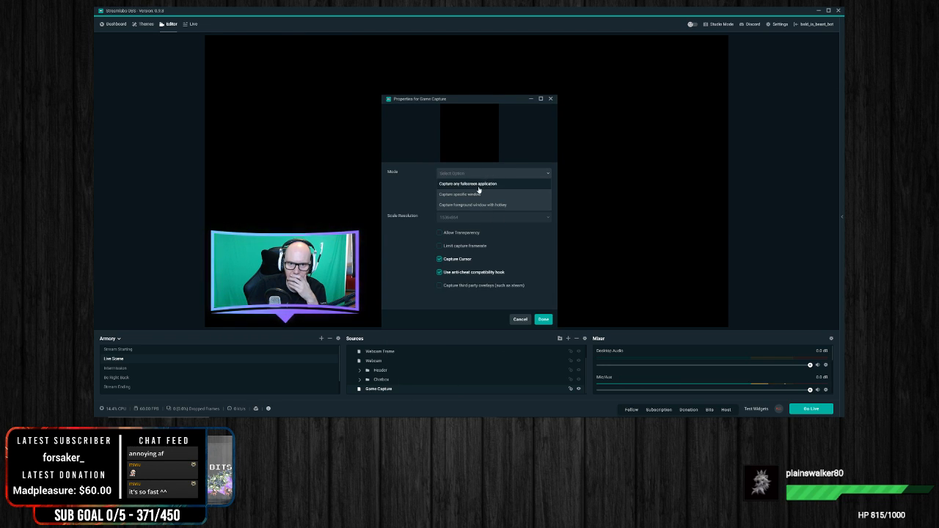
{"action": "left_click", "coordinate": [468, 193]}
{"action": "left_click", "coordinate": [467, 192]}
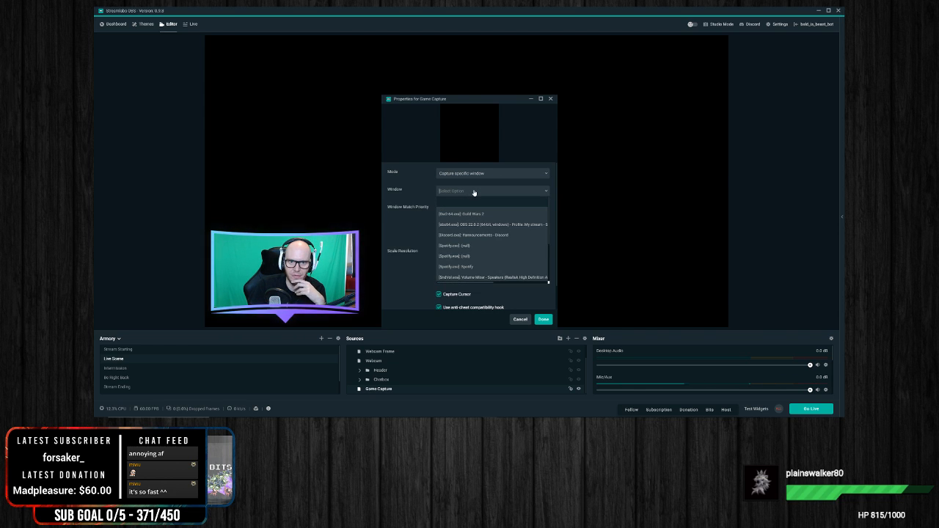
{"action": "left_click", "coordinate": [467, 214]}
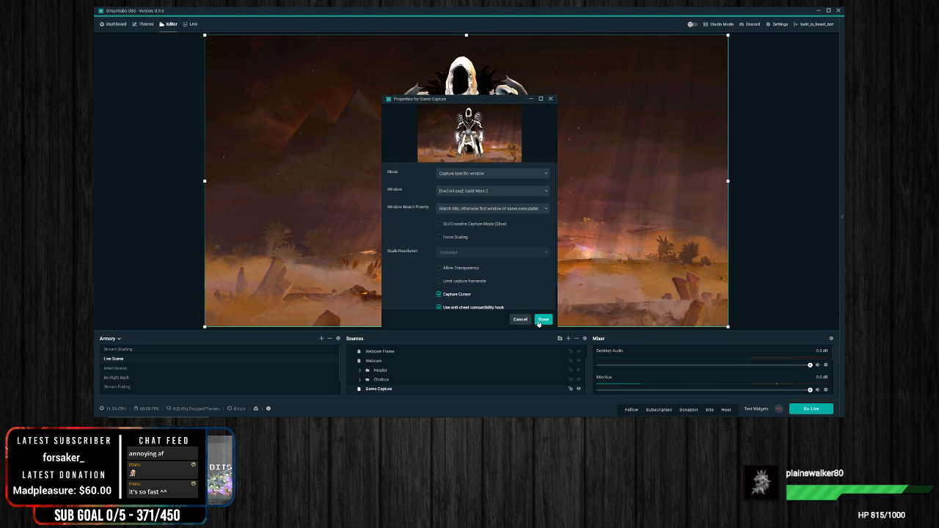
{"action": "left_click", "coordinate": [543, 320]}
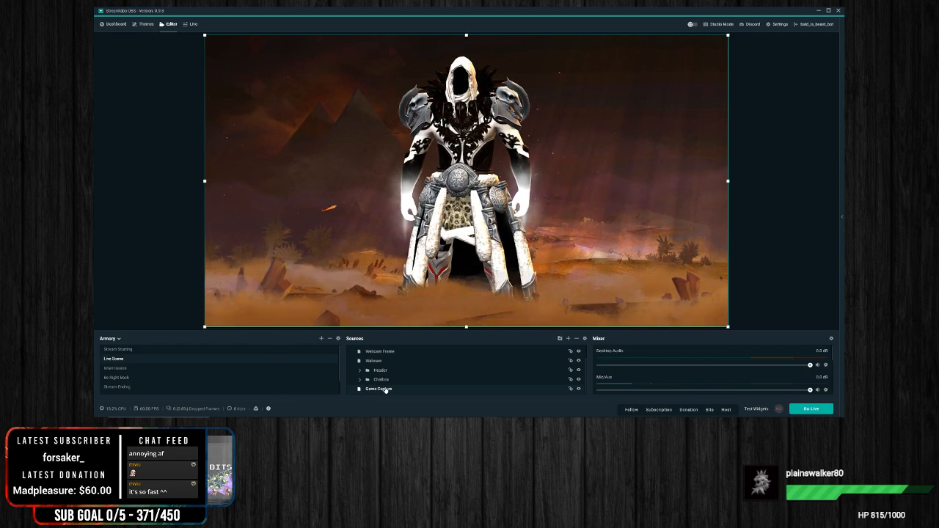
Step: Move the Game Capture image aside to check what lies behind it, and return it to fill the canvas
{"action": "scroll", "coordinate": [426, 363], "scroll_direction": "up", "scroll_amount": 1}
{"action": "scroll", "coordinate": [425, 365], "scroll_direction": "down", "scroll_amount": 1}
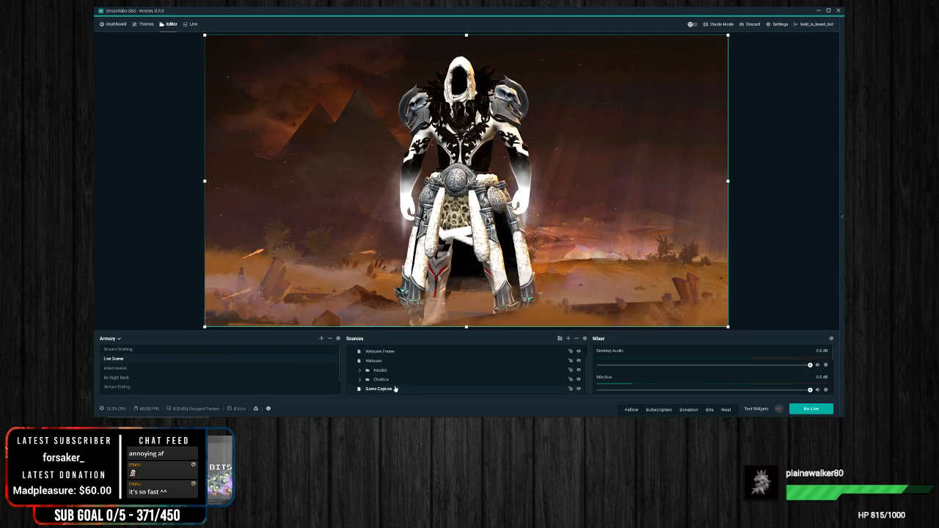
{"action": "left_click_drag", "start_coordinate": [382, 229], "coordinate": [573, 213]}
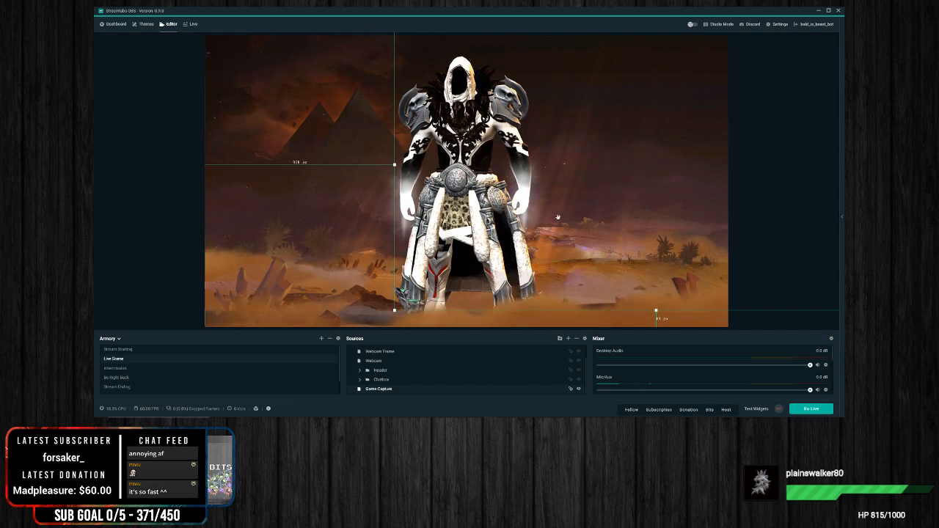
{"action": "left_click_drag", "start_coordinate": [557, 216], "coordinate": [732, 220]}
{"action": "left_click_drag", "start_coordinate": [594, 213], "coordinate": [251, 233]}
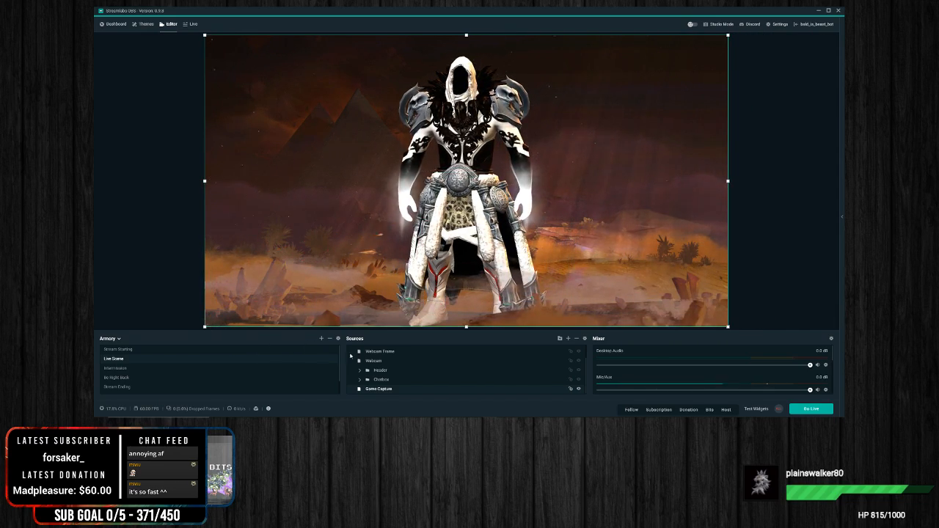
Step: Expand the Chatbox and Header folders and remove the extra Game Capture source nested inside Header
{"action": "scroll", "coordinate": [420, 375], "scroll_direction": "up", "scroll_amount": 1}
{"action": "scroll", "coordinate": [398, 360], "scroll_direction": "down", "scroll_amount": 1}
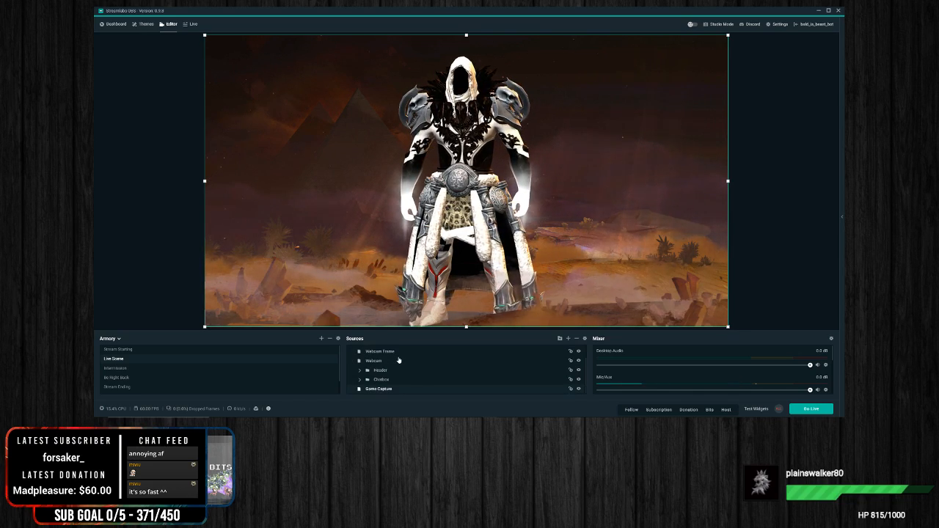
{"action": "left_click", "coordinate": [360, 381]}
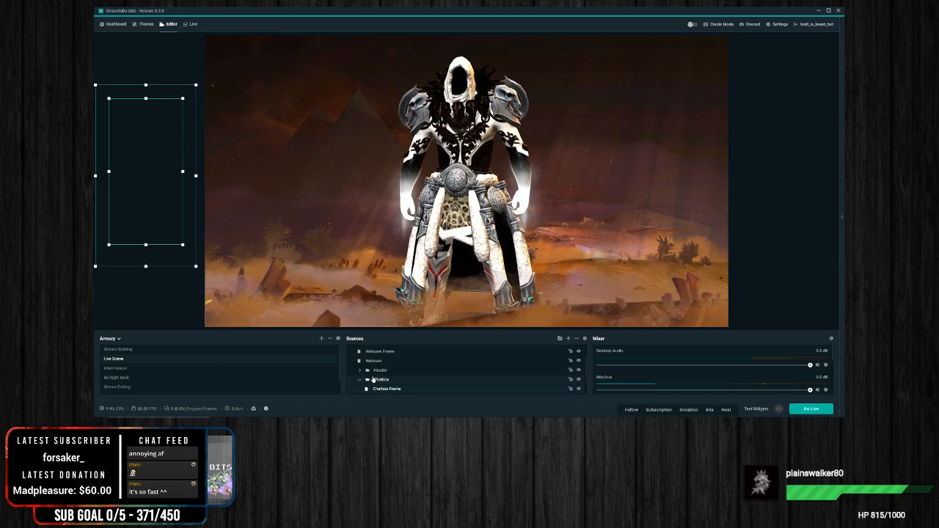
{"action": "scroll", "coordinate": [404, 378], "scroll_direction": "down", "scroll_amount": 1}
{"action": "scroll", "coordinate": [396, 371], "scroll_direction": "up", "scroll_amount": 1}
{"action": "left_click", "coordinate": [358, 360]}
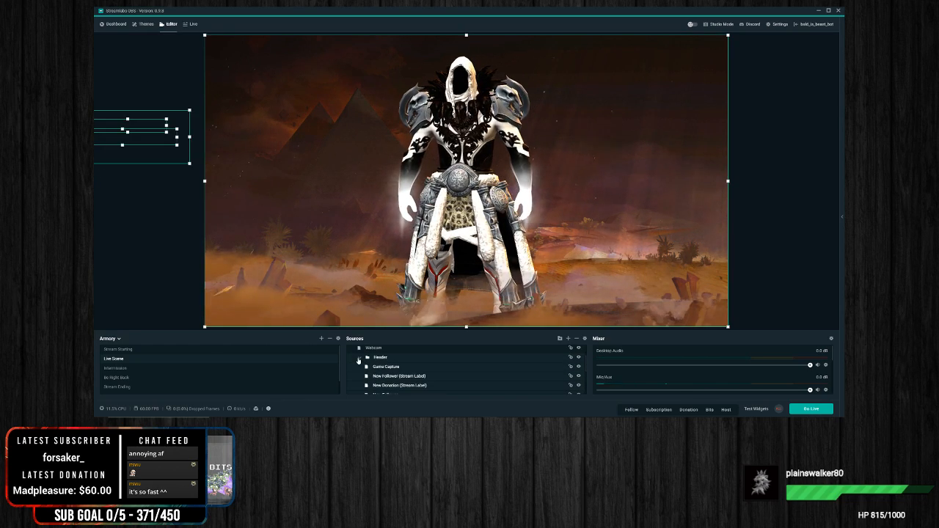
{"action": "left_click", "coordinate": [389, 368]}
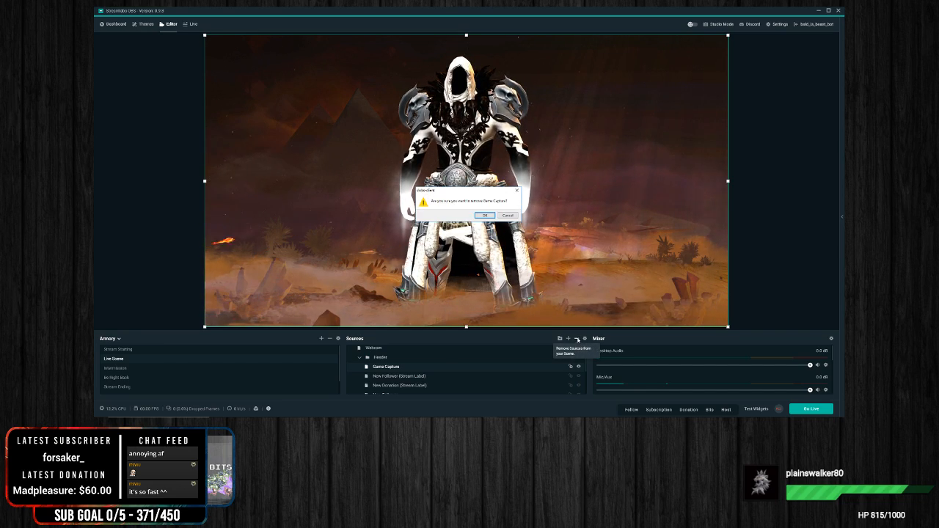
{"action": "key", "text": "Return"}
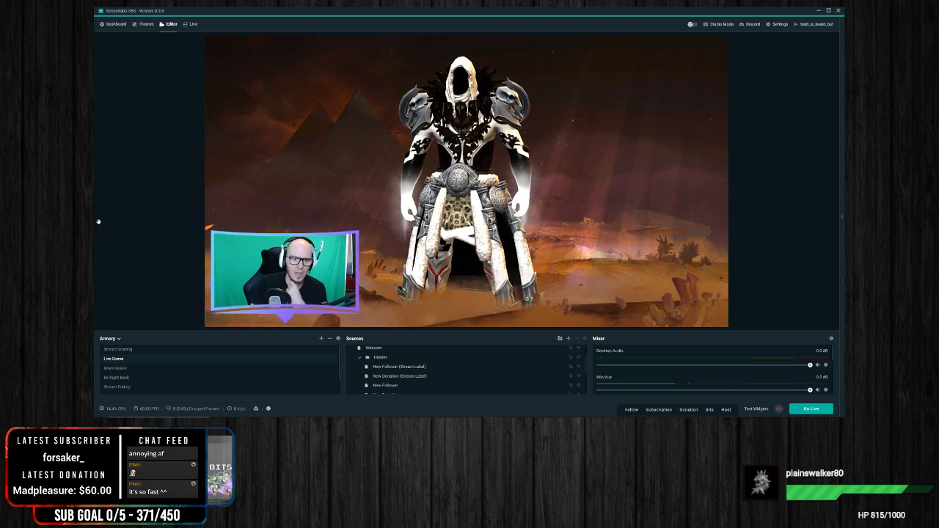
Step: Select the Chatbox overlay that lies outside the canvas
{"action": "left_click", "coordinate": [150, 218]}
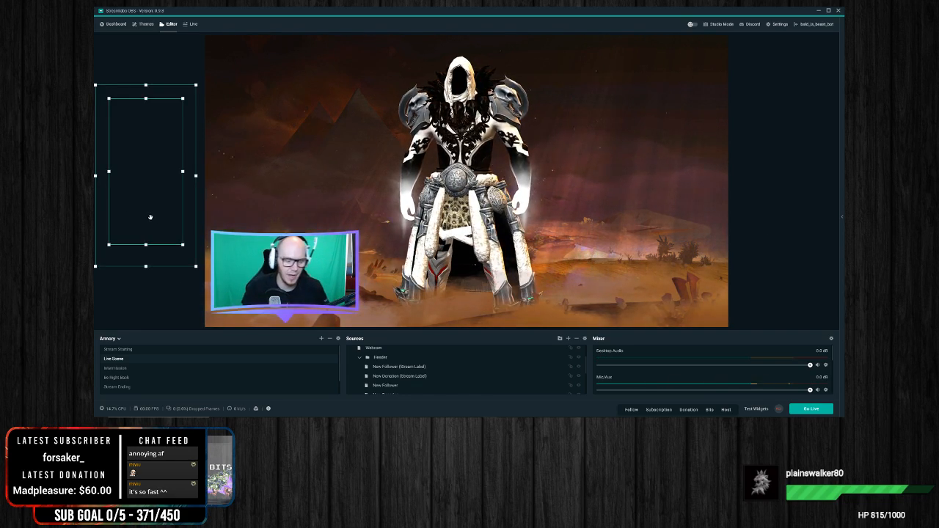
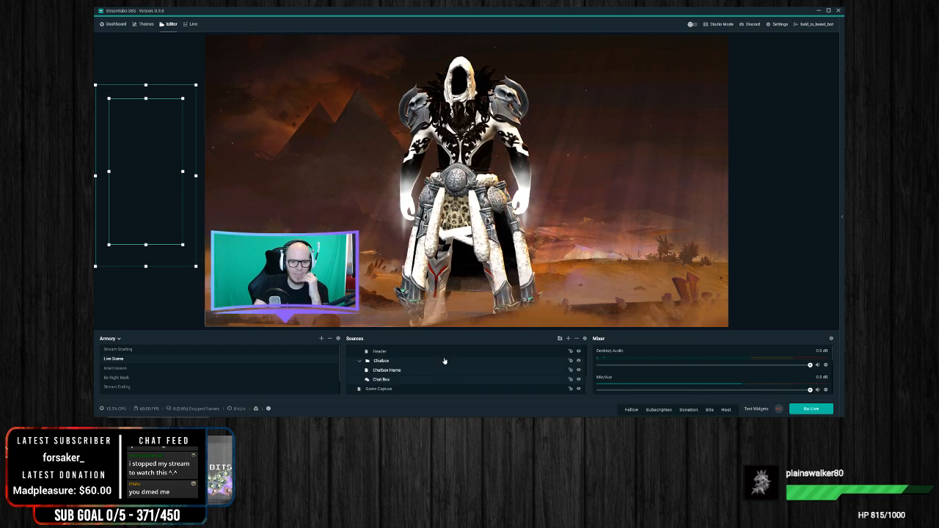
{"action": "scroll", "coordinate": [470, 367], "scroll_direction": "up", "scroll_amount": 2}
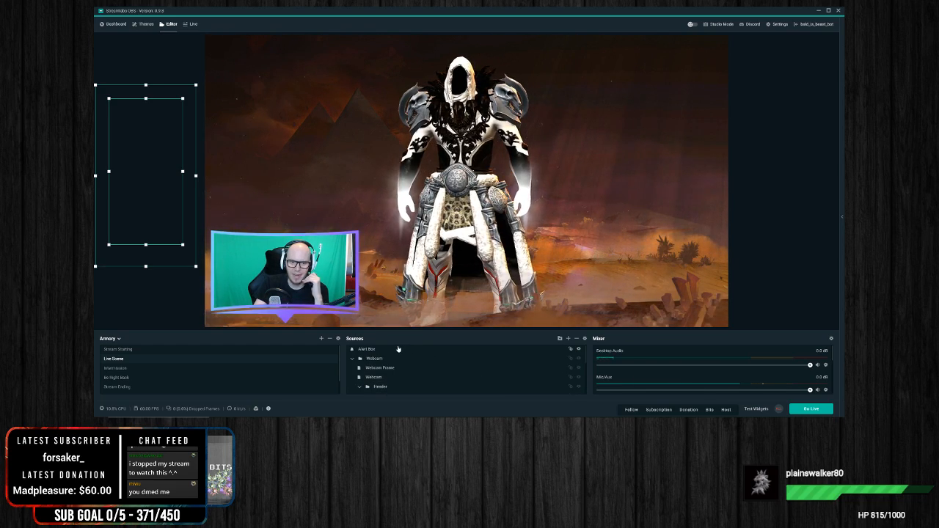
{"action": "left_click", "coordinate": [568, 339]}
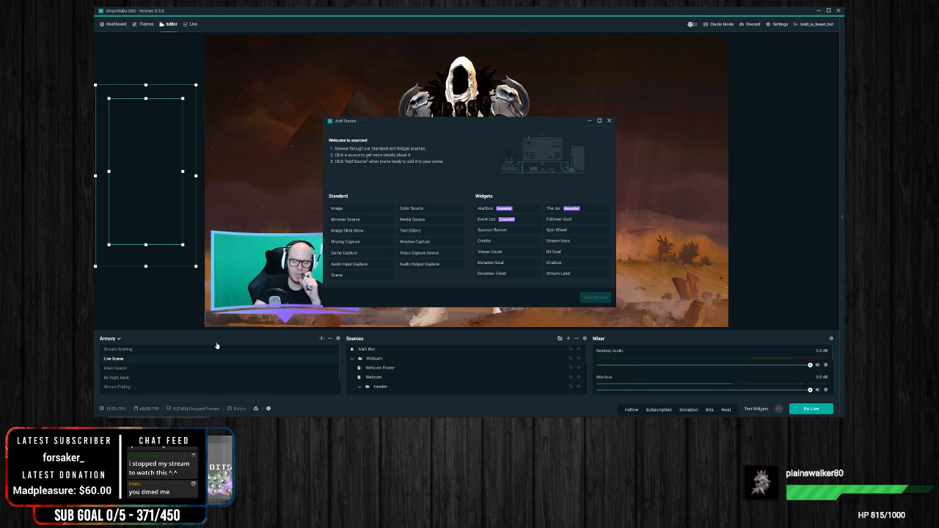
{"action": "left_click", "coordinate": [775, 179]}
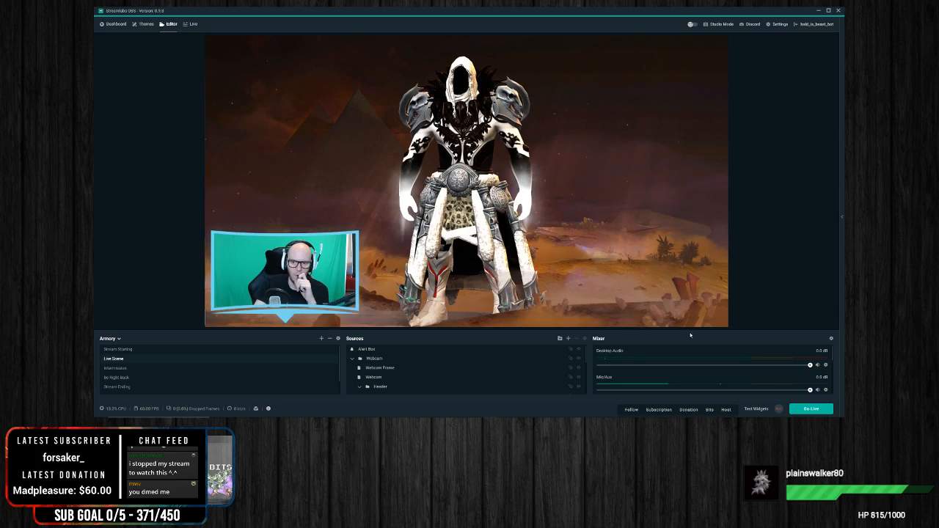
Step: Turn on Studio Mode and switch the edit preview to the Stream Starting scene and back to Live Scene
{"action": "left_click", "coordinate": [715, 25]}
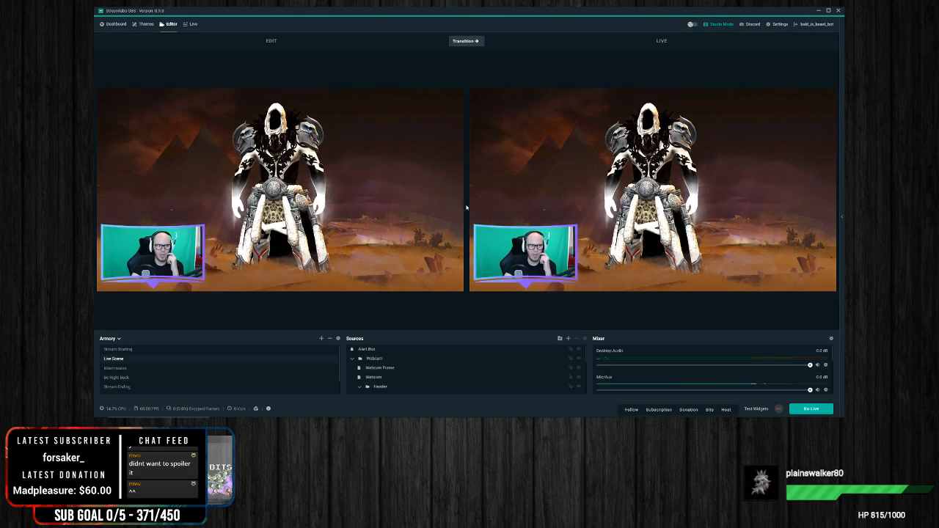
{"action": "left_click", "coordinate": [128, 351]}
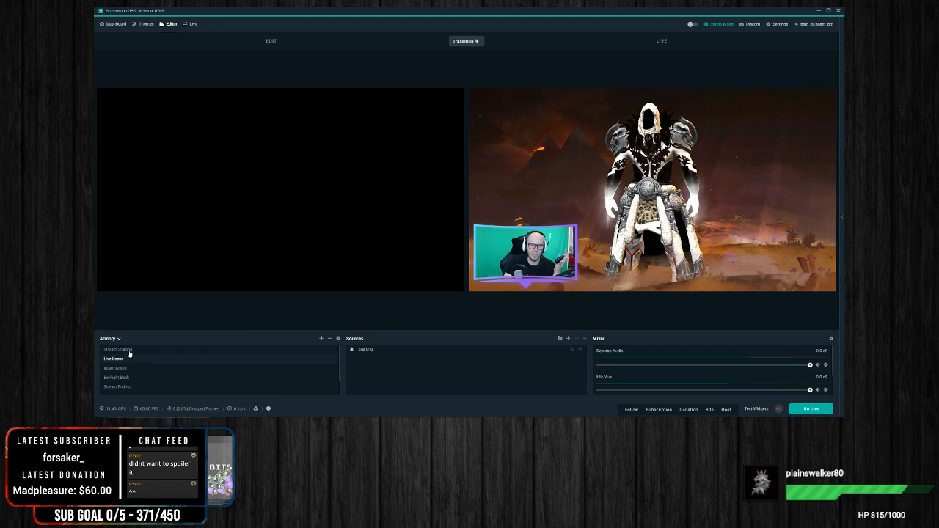
{"action": "left_click", "coordinate": [119, 359]}
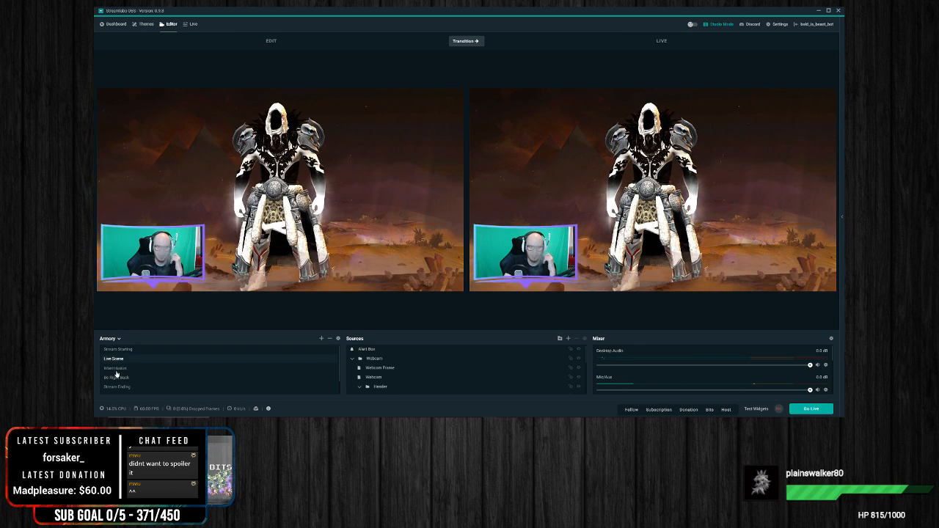
Step: Transition the Intermission scene to the live output, and transition Live Scene back to live
{"action": "left_click", "coordinate": [115, 369]}
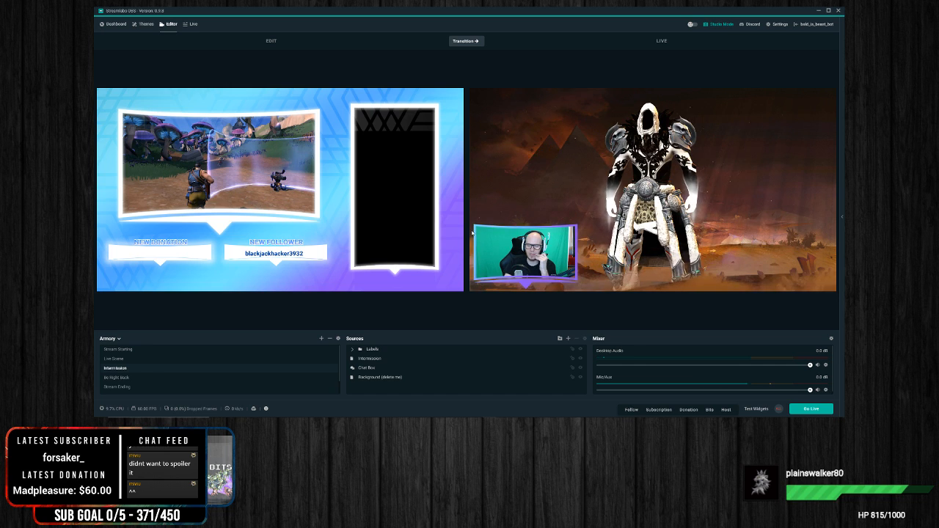
{"action": "left_click", "coordinate": [469, 42]}
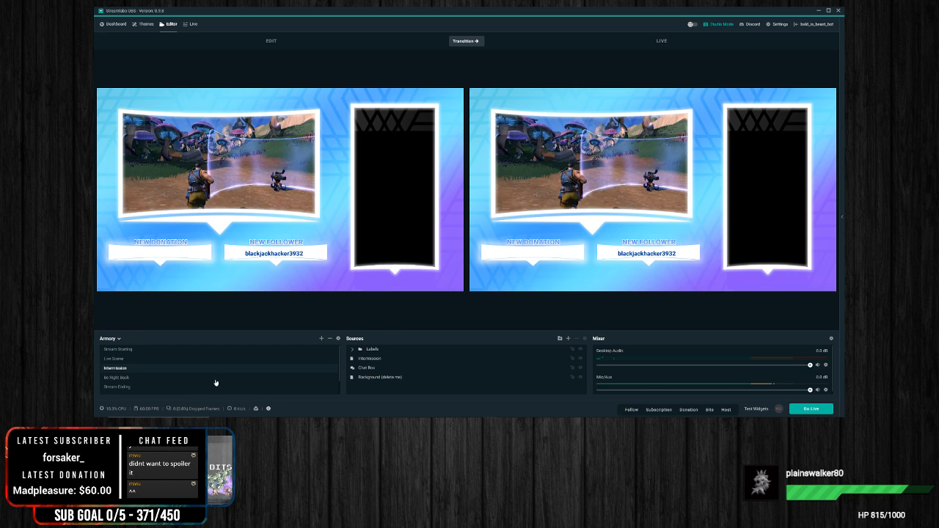
{"action": "left_click", "coordinate": [165, 359]}
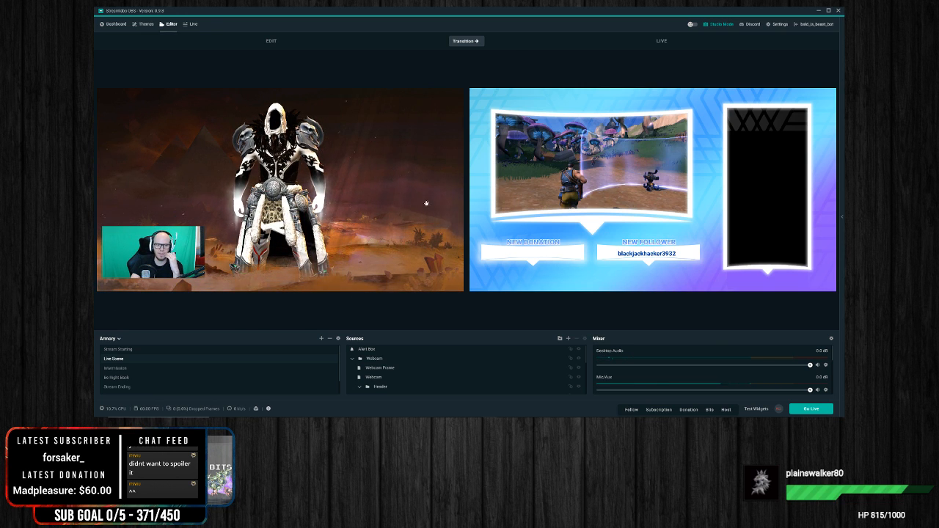
{"action": "left_click", "coordinate": [466, 42]}
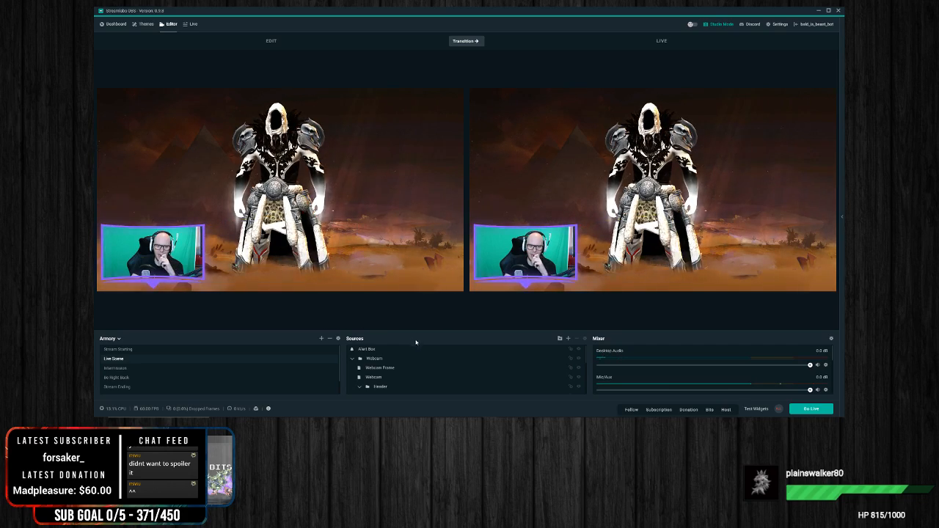
Step: Add a new Media Source named "stinger" to Live Scene, using a local transition video file without looping
{"action": "left_click", "coordinate": [568, 338]}
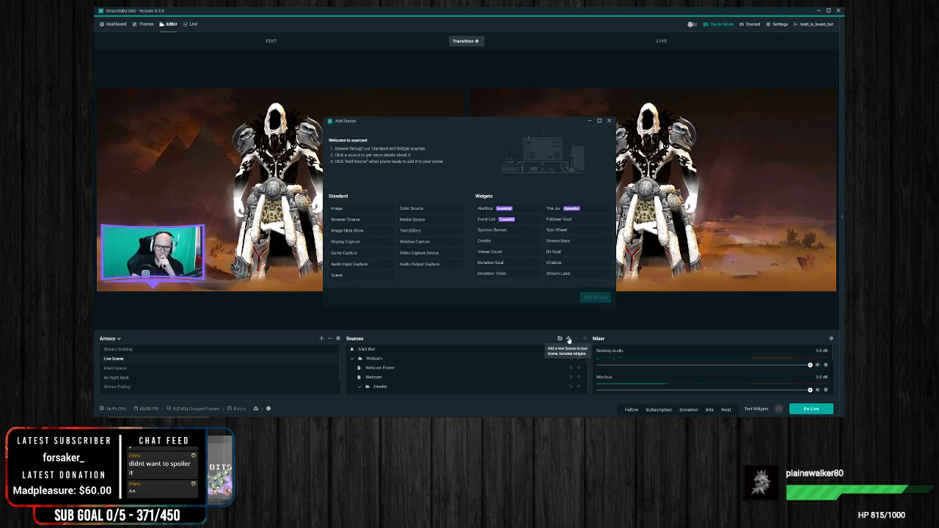
{"action": "left_click", "coordinate": [412, 220]}
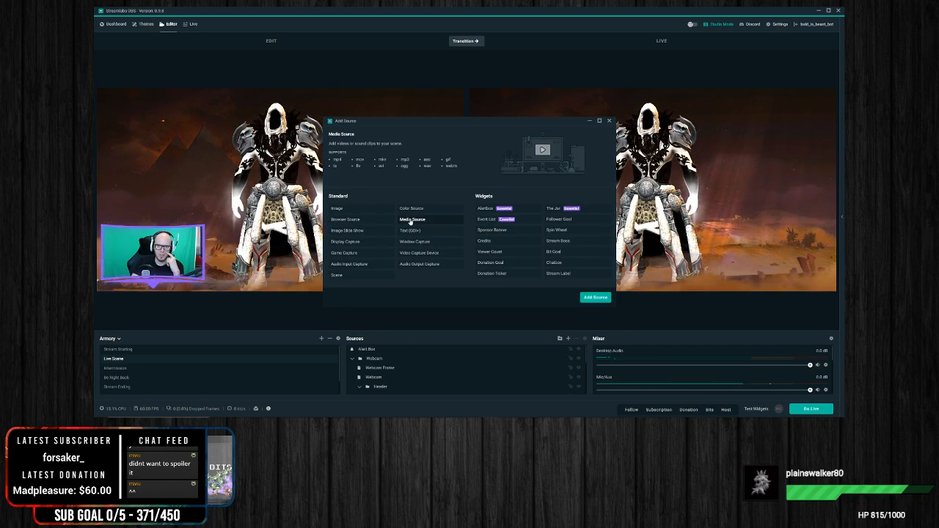
{"action": "left_click", "coordinate": [595, 298]}
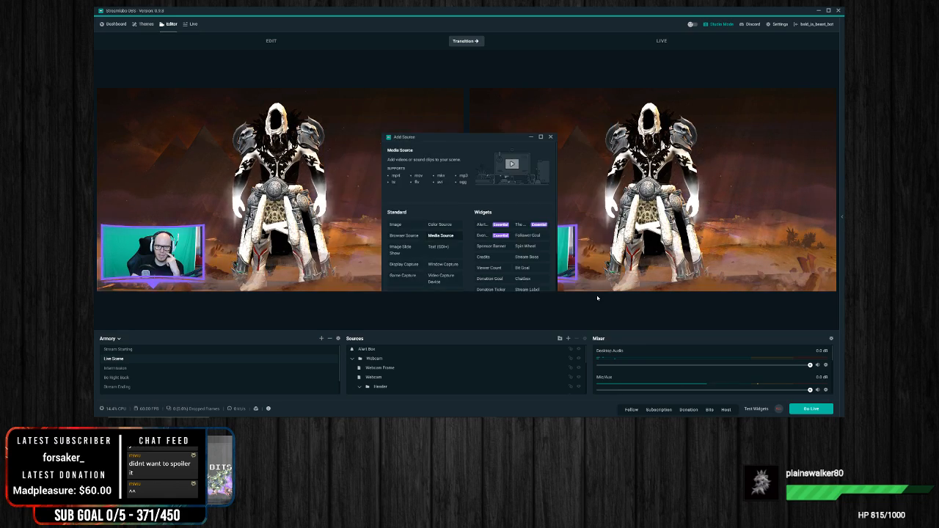
{"action": "left_click", "coordinate": [424, 174]}
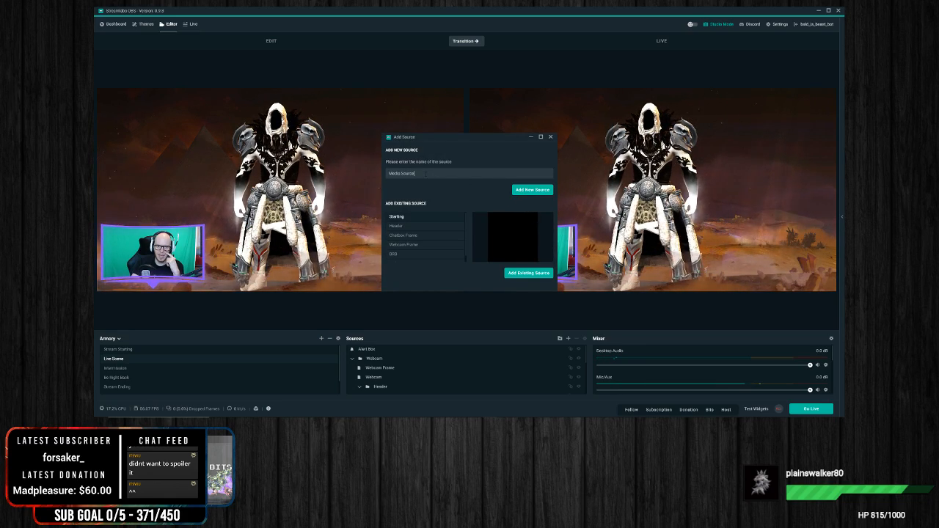
{"action": "left_click_drag", "start_coordinate": [439, 174], "coordinate": [338, 179]}
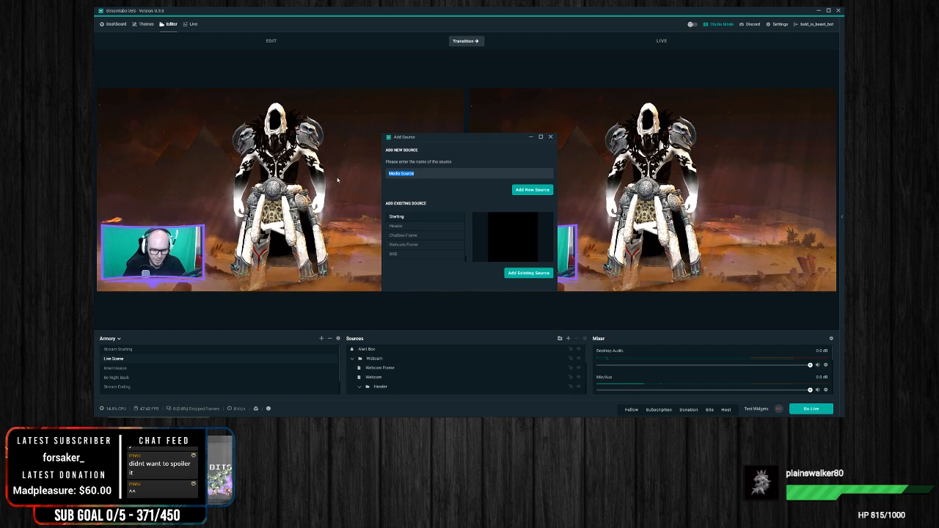
{"action": "type", "text": "3"}
{"action": "type", "text": "tinger"}
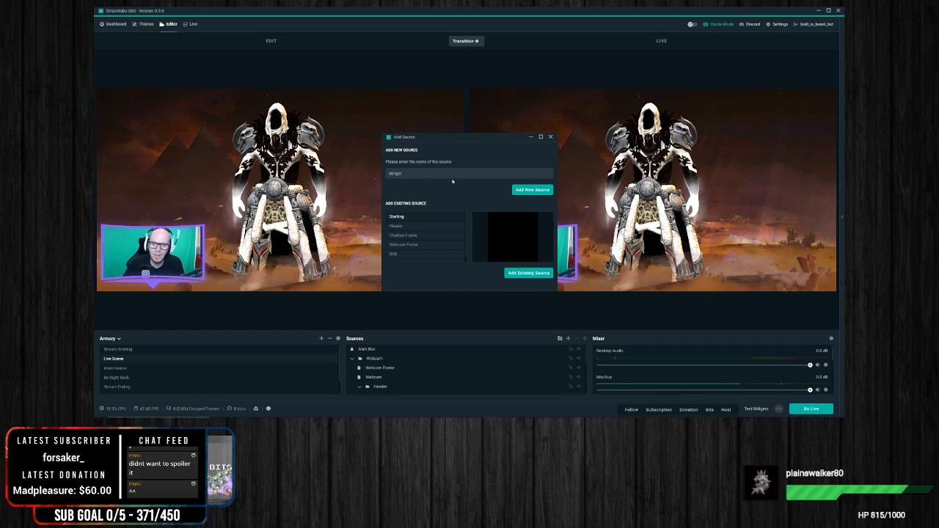
{"action": "left_click", "coordinate": [546, 192]}
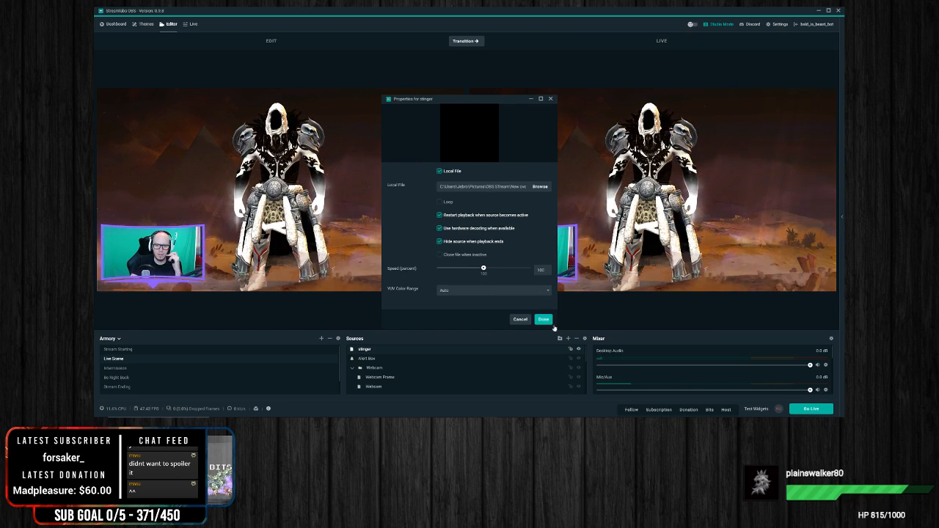
{"action": "left_click", "coordinate": [543, 320]}
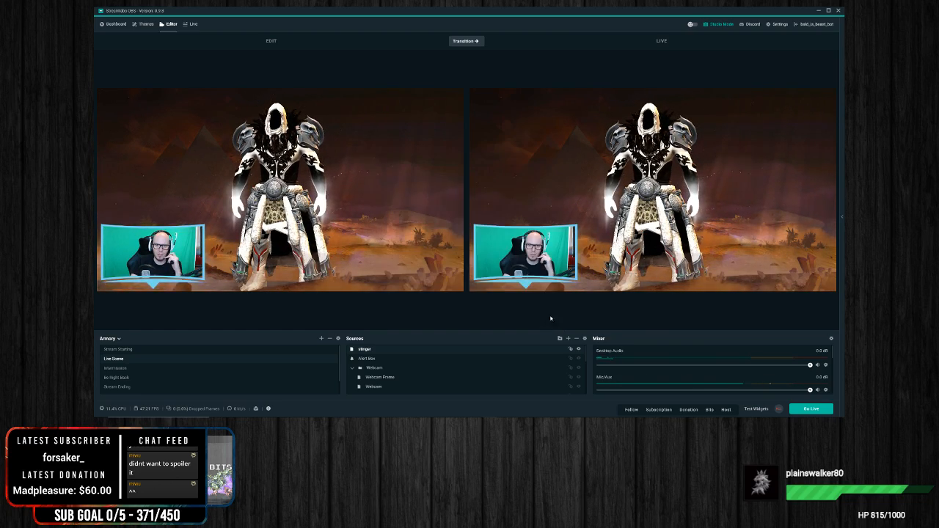
Step: Run the transition to live and try to select the stinger clip in the edit preview
{"action": "left_click", "coordinate": [469, 42]}
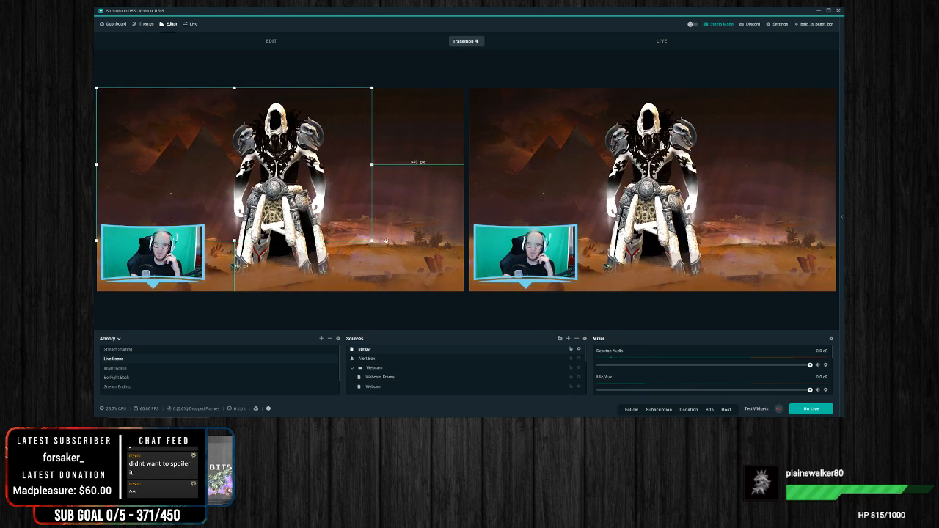
{"action": "left_click", "coordinate": [337, 197]}
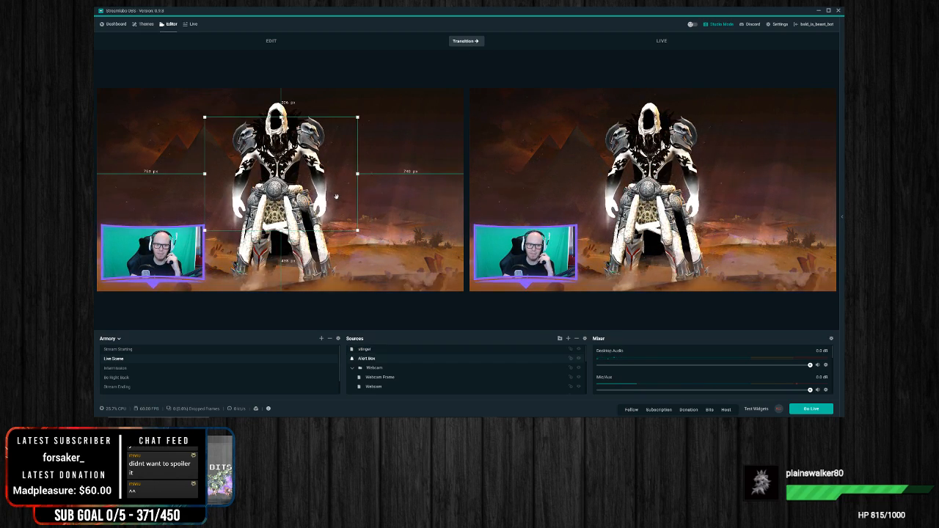
{"action": "left_click", "coordinate": [185, 139]}
{"action": "left_click", "coordinate": [228, 155]}
{"action": "left_click", "coordinate": [165, 133]}
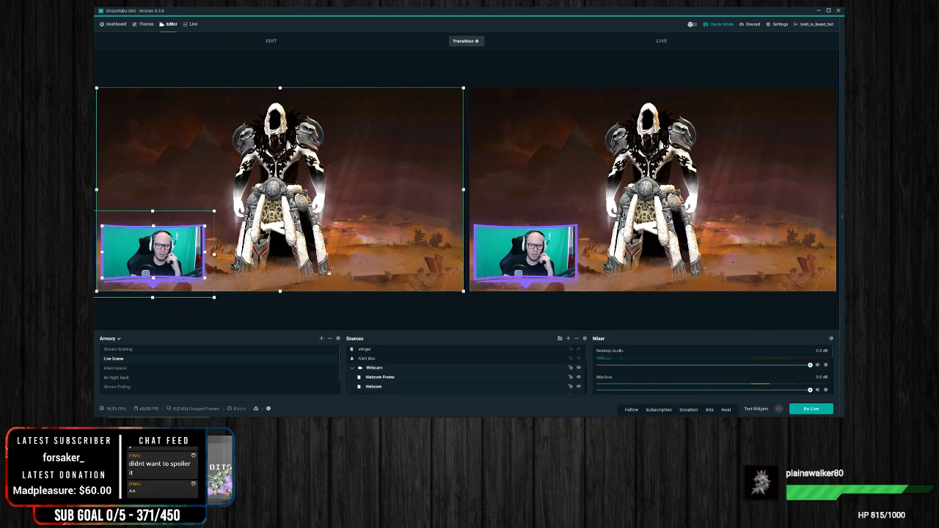
{"action": "left_click", "coordinate": [311, 314]}
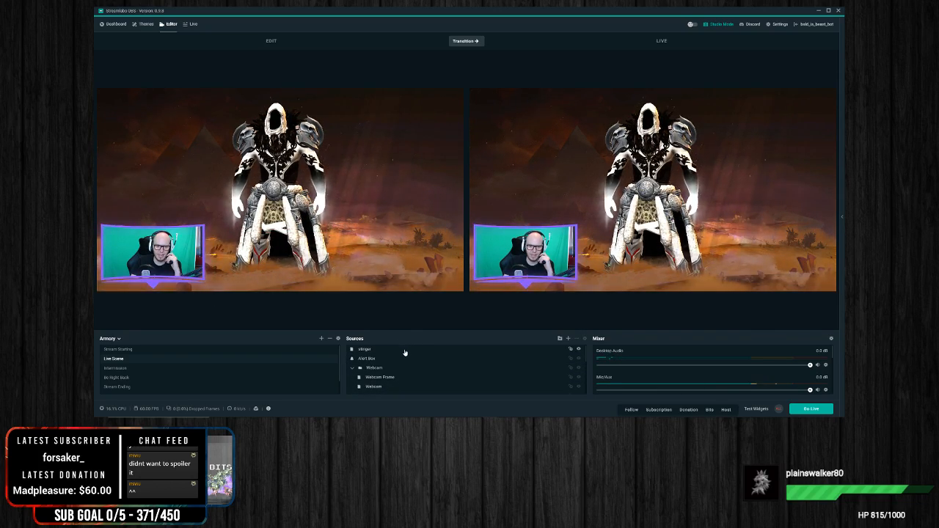
Step: Turn off Studio Mode and select the stinger source in Live Scene
{"action": "left_click", "coordinate": [726, 26]}
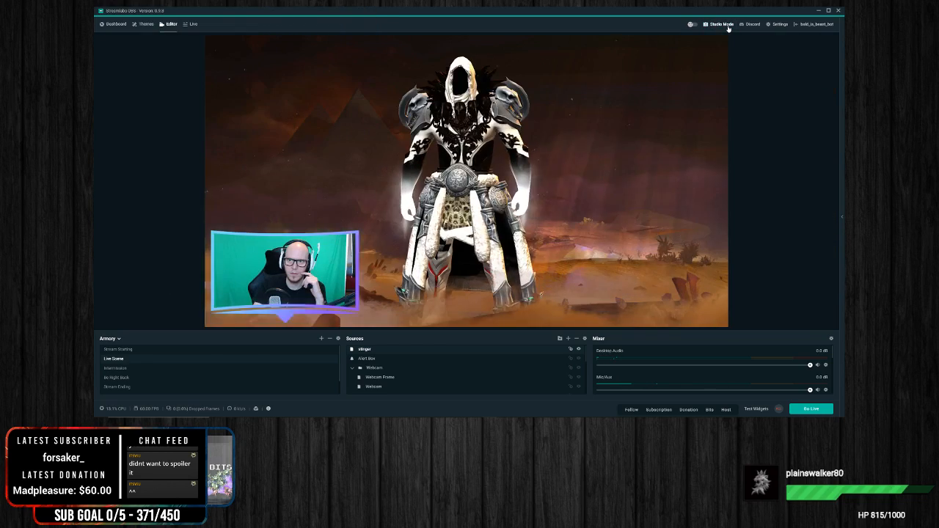
{"action": "left_click", "coordinate": [392, 358]}
{"action": "left_click", "coordinate": [360, 272]}
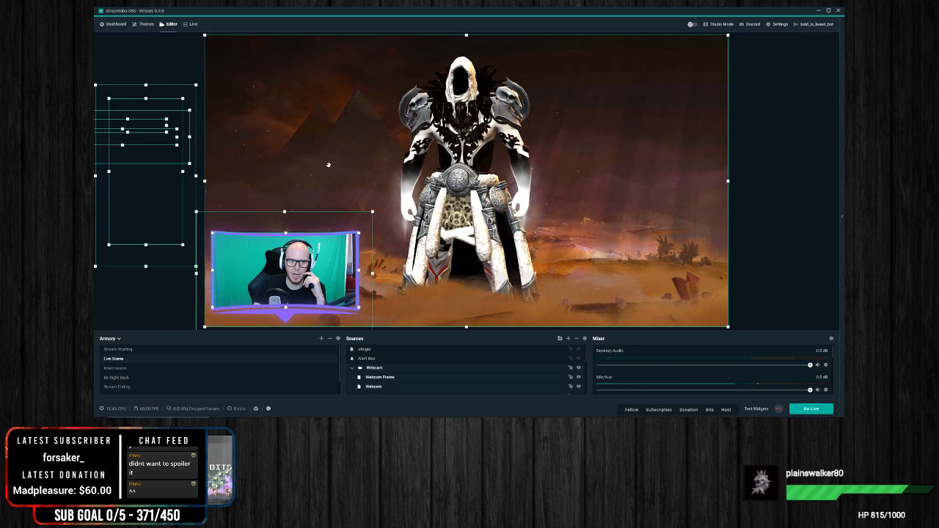
{"action": "left_click", "coordinate": [400, 350]}
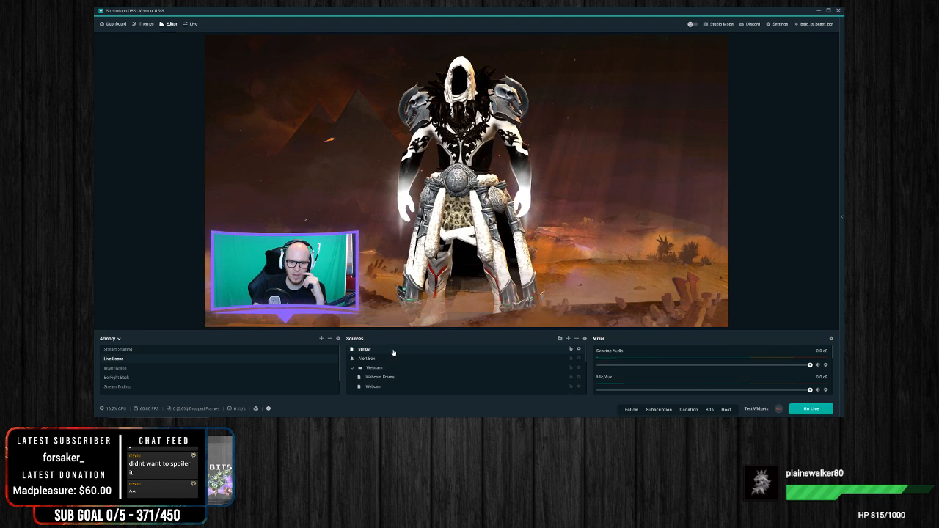
Step: Replay the stinger through its properties and try to enlarge it on the canvas
{"action": "right_click", "coordinate": [396, 351]}
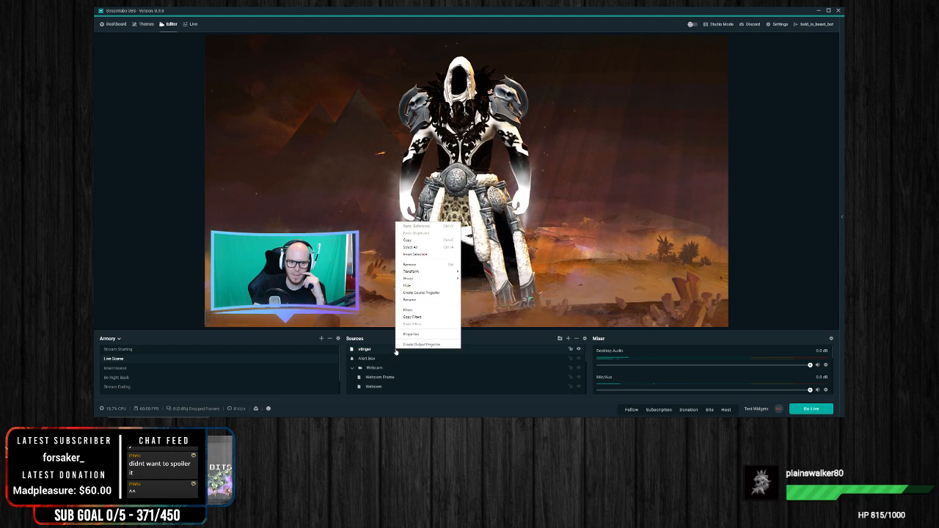
{"action": "left_click", "coordinate": [431, 336]}
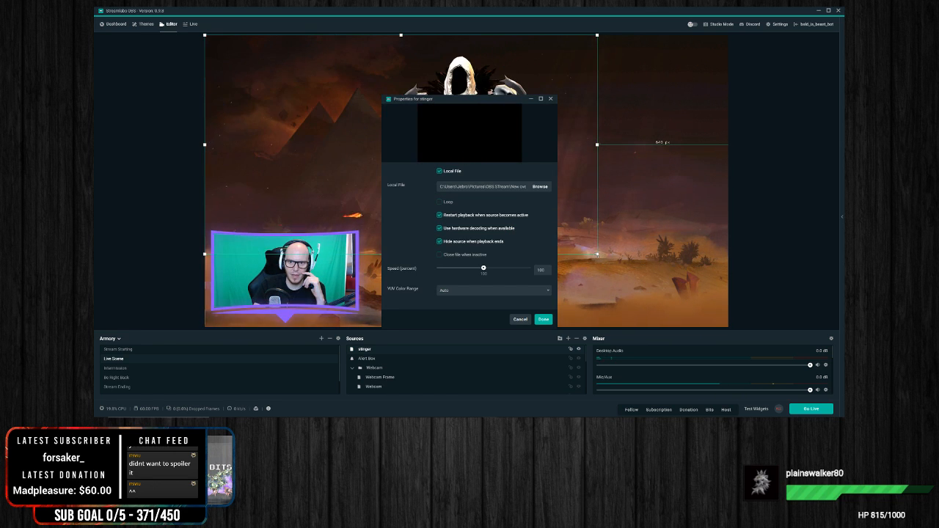
{"action": "left_click", "coordinate": [543, 319]}
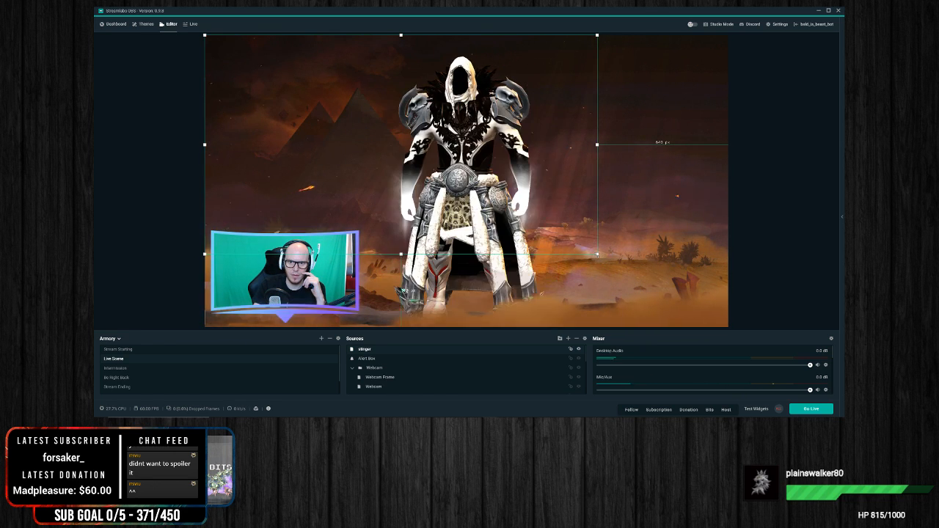
Step: Enable Loop for the stinger source and enlarge the clip until it fills the whole canvas
{"action": "right_click", "coordinate": [406, 350]}
{"action": "left_click", "coordinate": [432, 336]}
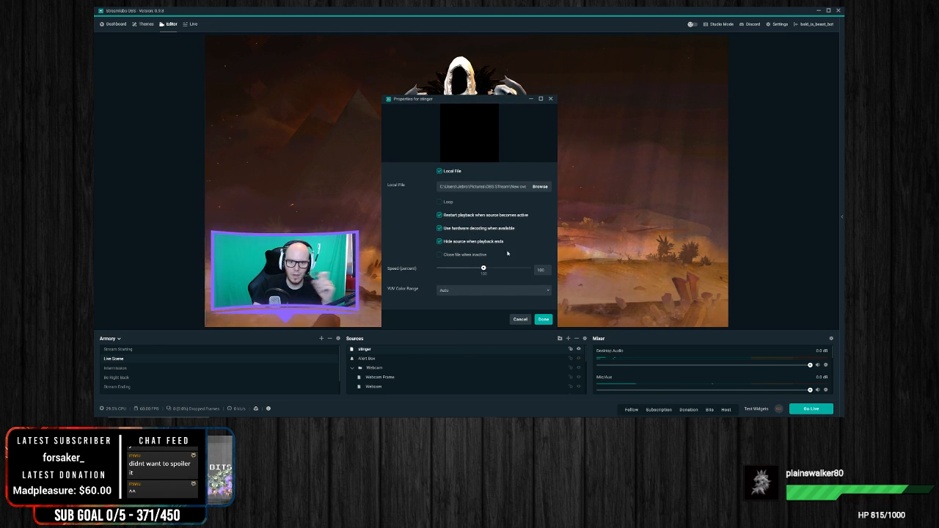
{"action": "left_click", "coordinate": [440, 201]}
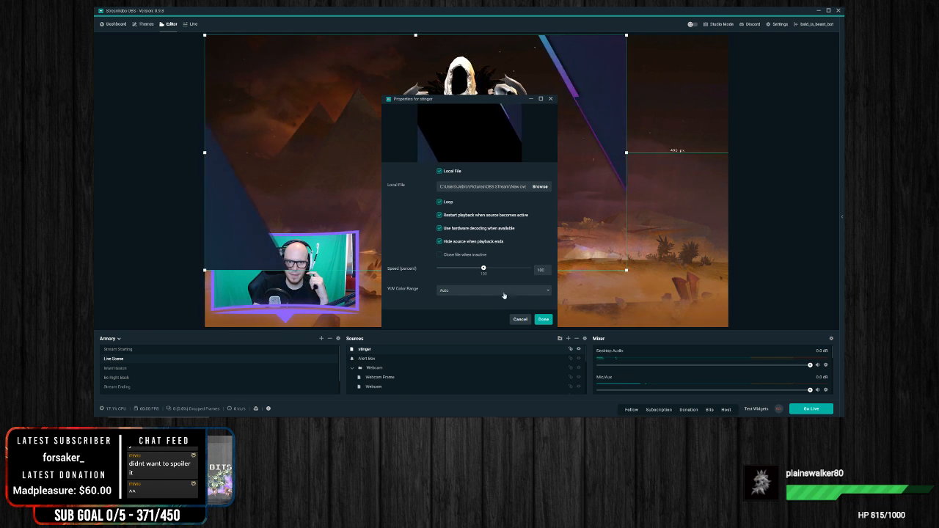
{"action": "left_click", "coordinate": [543, 319]}
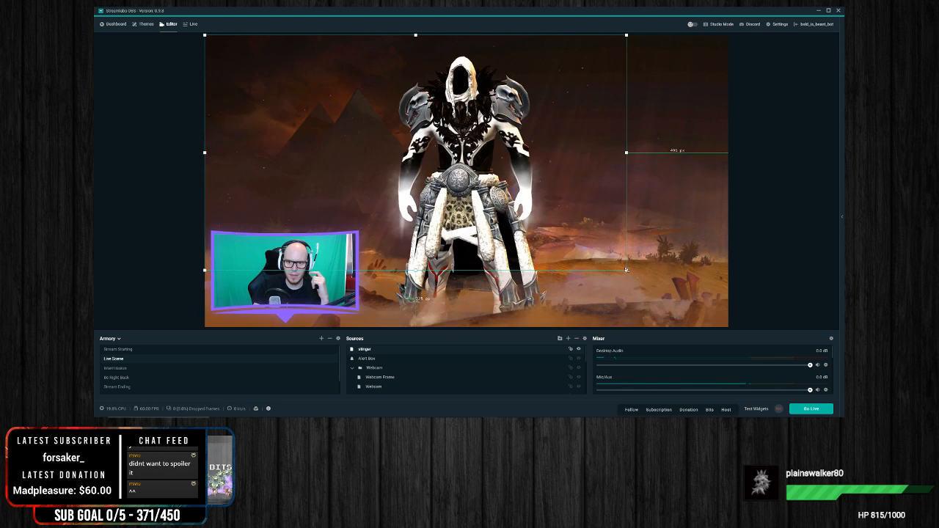
{"action": "left_click_drag", "start_coordinate": [627, 270], "coordinate": [719, 329]}
{"action": "left_click", "coordinate": [796, 258]}
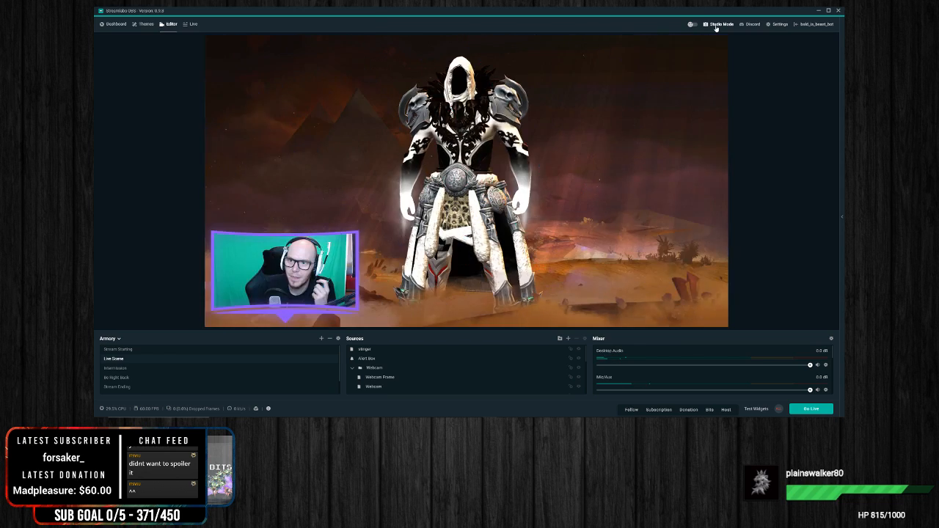
Step: Turn on Studio Mode and replay the stinger through its source properties, keeping the current settings
{"action": "left_click", "coordinate": [717, 25]}
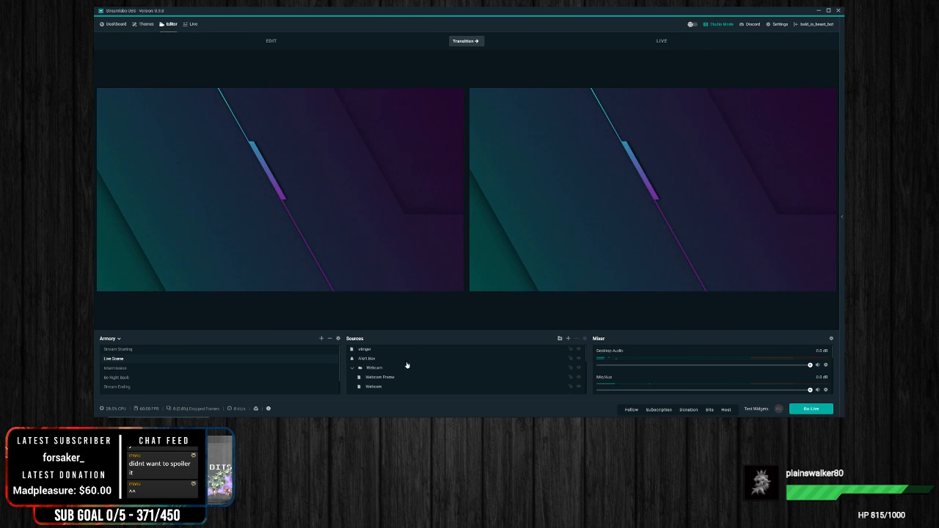
{"action": "right_click", "coordinate": [389, 346]}
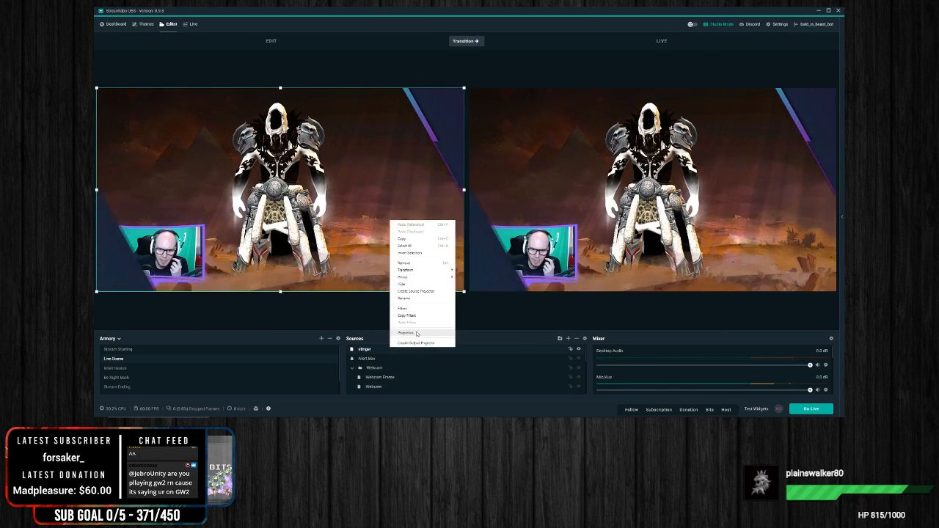
{"action": "left_click", "coordinate": [416, 334]}
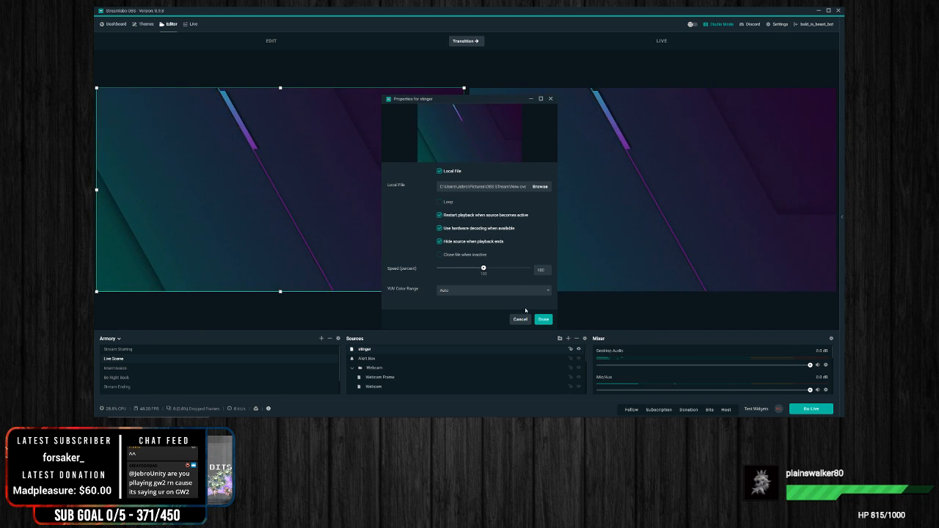
{"action": "left_click", "coordinate": [544, 319]}
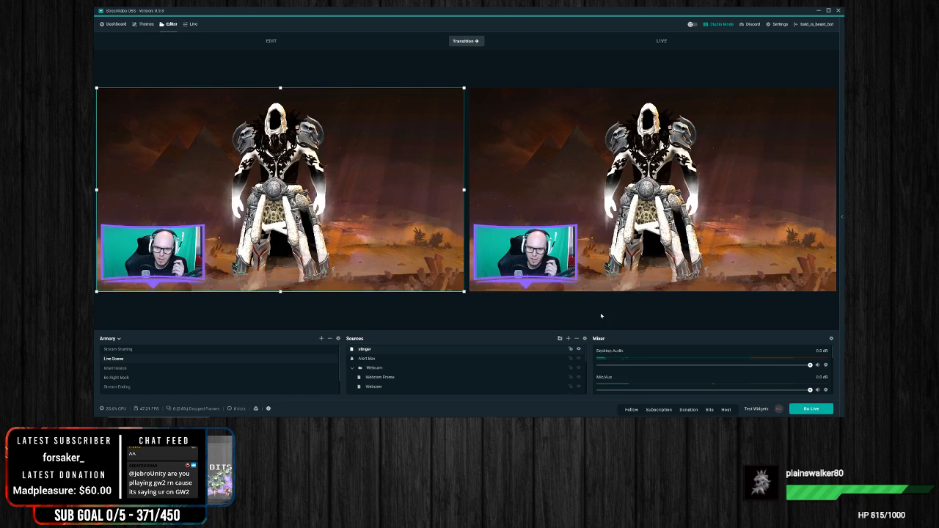
Step: Test the stinger by transitioning Intermission to live and transitioning back to Live Scene
{"action": "left_click", "coordinate": [118, 350]}
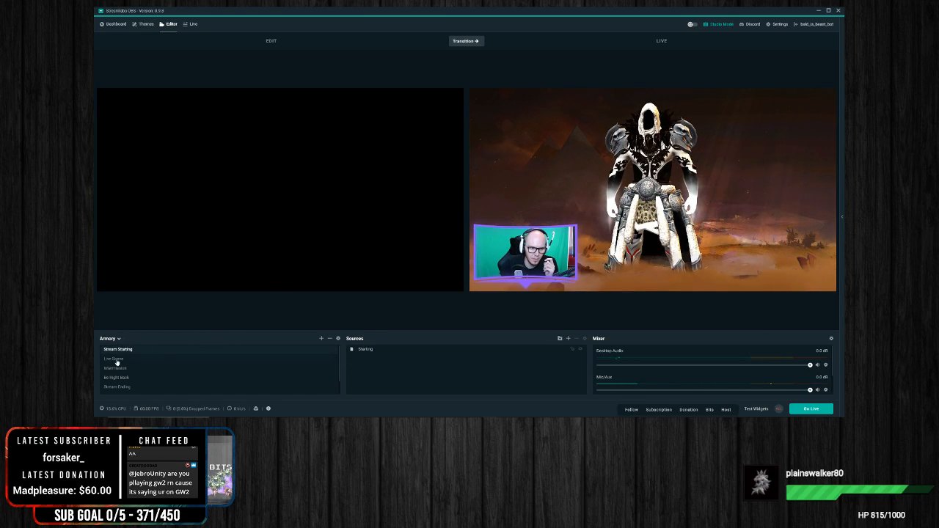
{"action": "left_click", "coordinate": [113, 359]}
{"action": "left_click", "coordinate": [114, 368]}
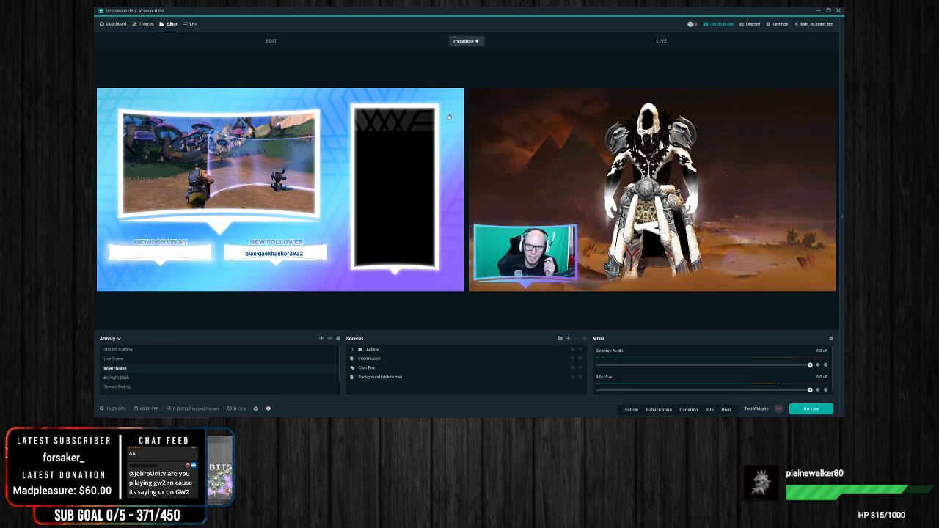
{"action": "left_click", "coordinate": [474, 40]}
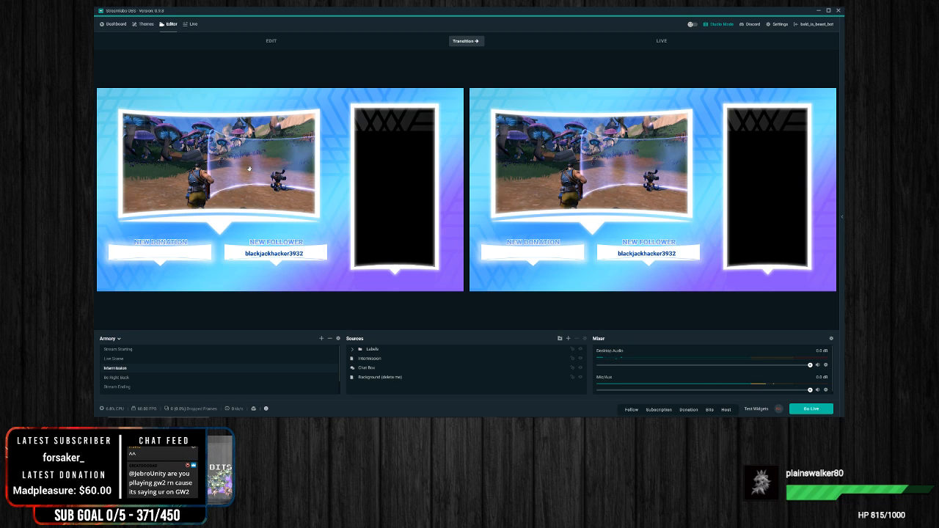
{"action": "left_click", "coordinate": [116, 358]}
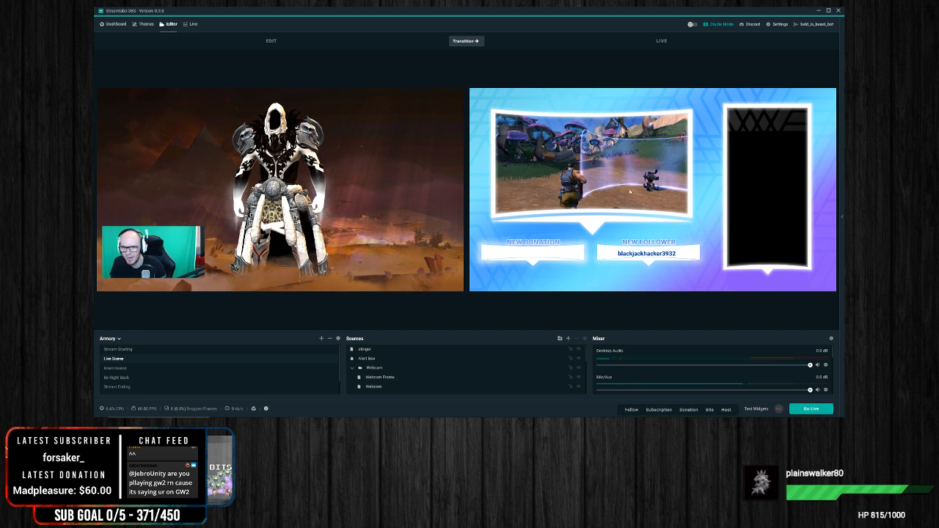
{"action": "left_click", "coordinate": [469, 47]}
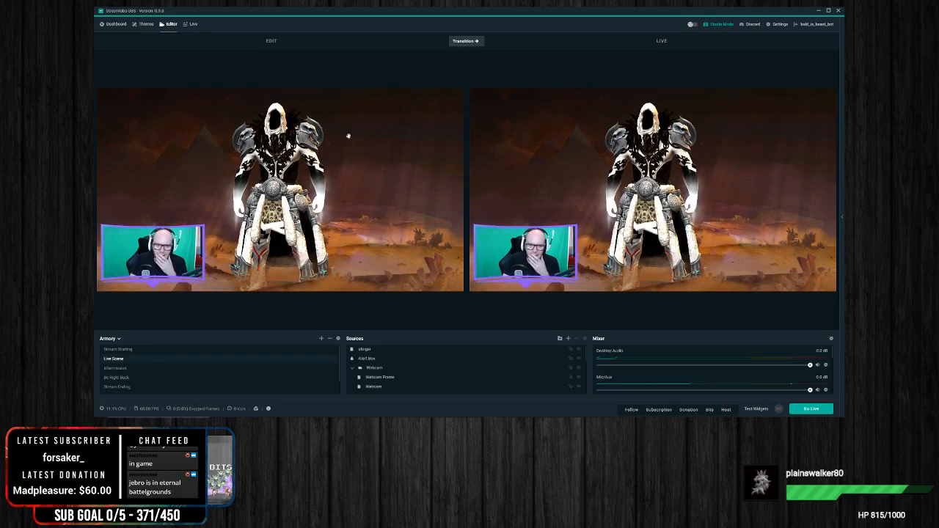
Step: Repeat the Studio Mode transition from Live Scene to Intermission and back two more times
{"action": "left_click", "coordinate": [147, 368]}
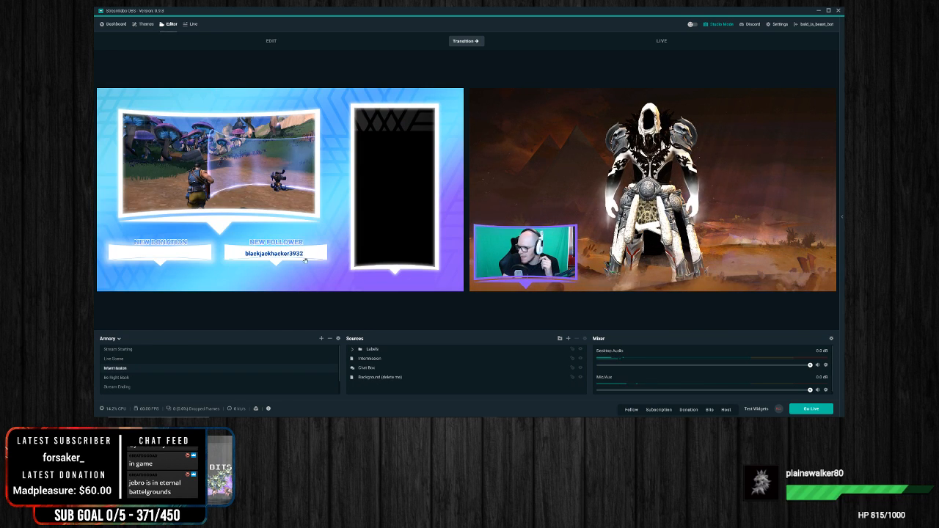
{"action": "left_click", "coordinate": [463, 41]}
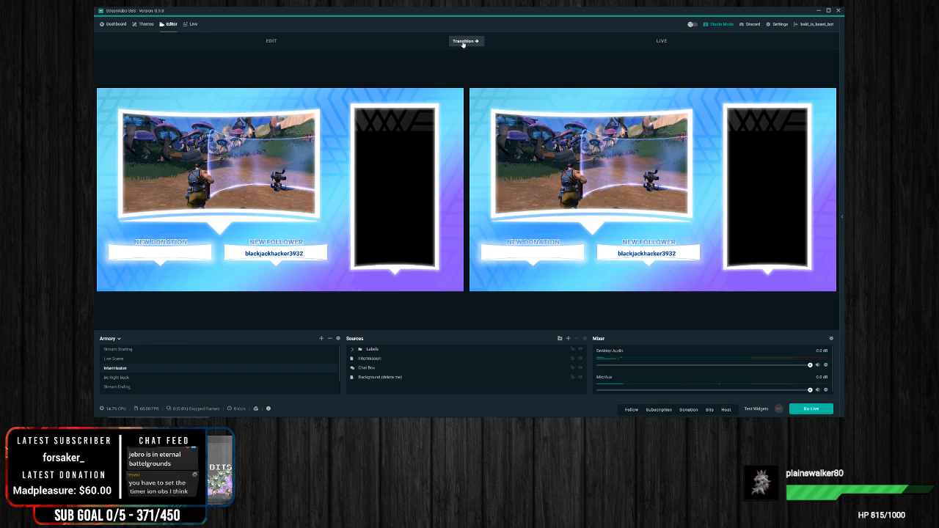
{"action": "left_click", "coordinate": [116, 359]}
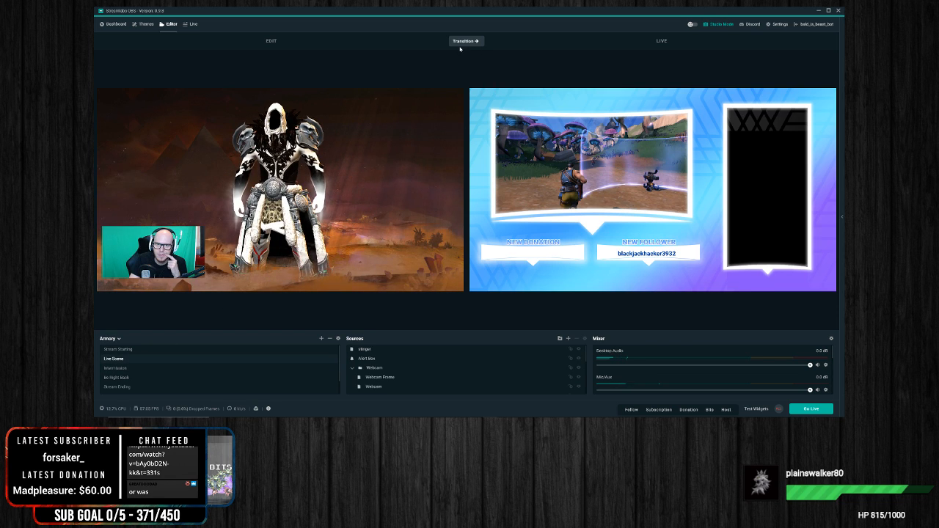
{"action": "left_click", "coordinate": [461, 42]}
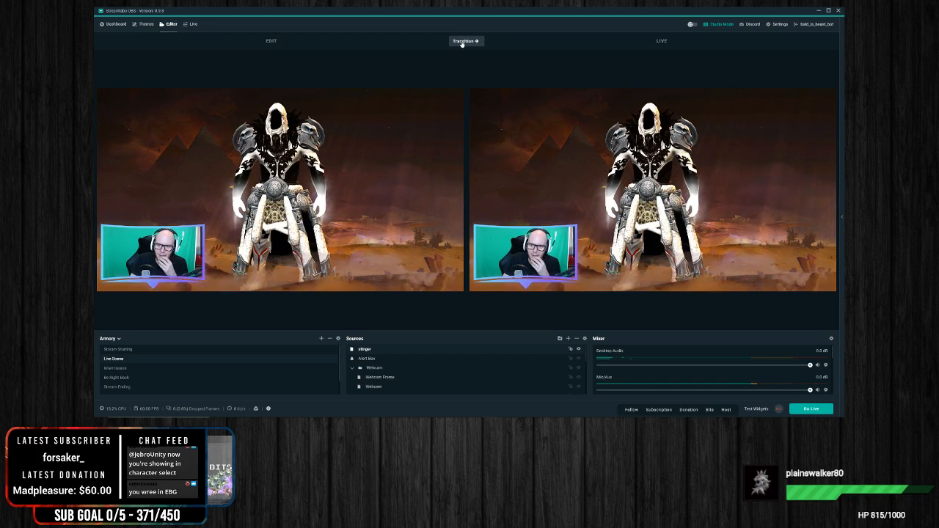
{"action": "left_click", "coordinate": [122, 368]}
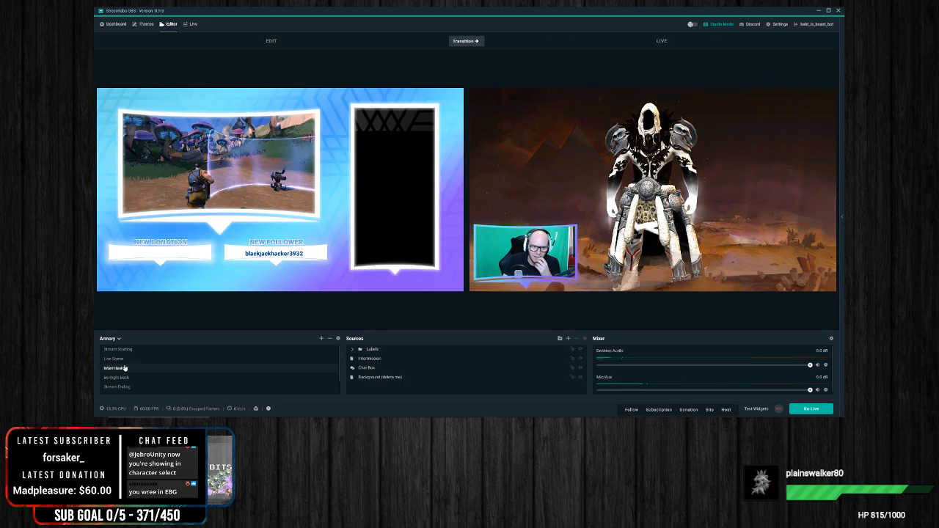
{"action": "left_click", "coordinate": [463, 41]}
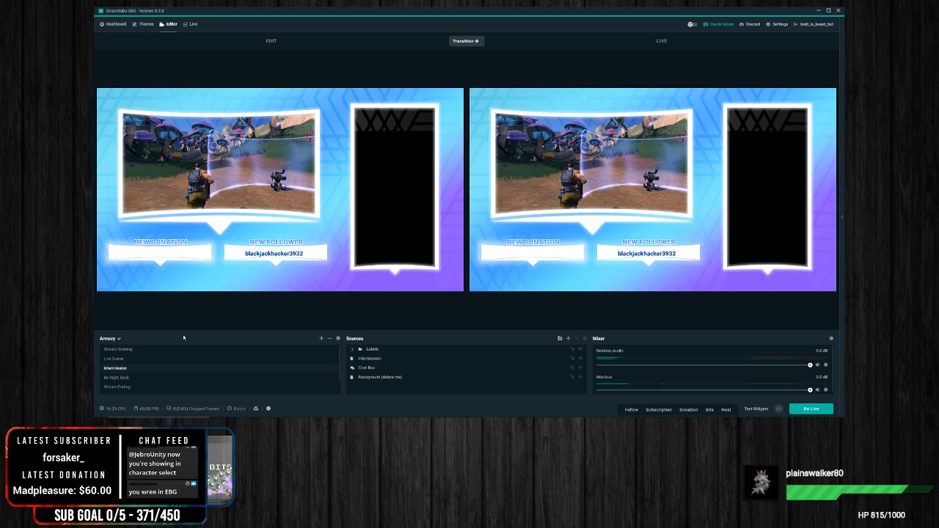
{"action": "left_click", "coordinate": [125, 361]}
{"action": "left_click", "coordinate": [465, 41]}
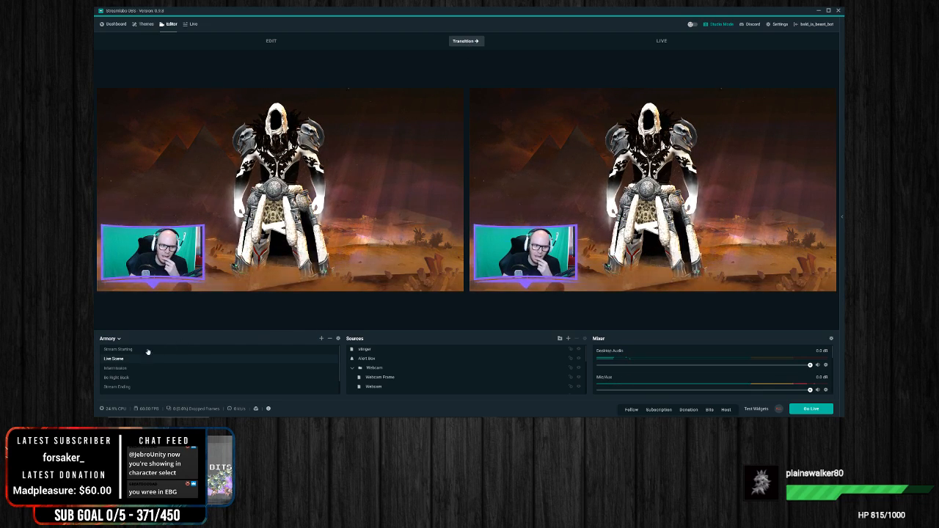
Step: Look through the Intermission, Live Scene and Stream Starting scenes in the edit preview, ending on Live Scene
{"action": "left_click", "coordinate": [115, 368]}
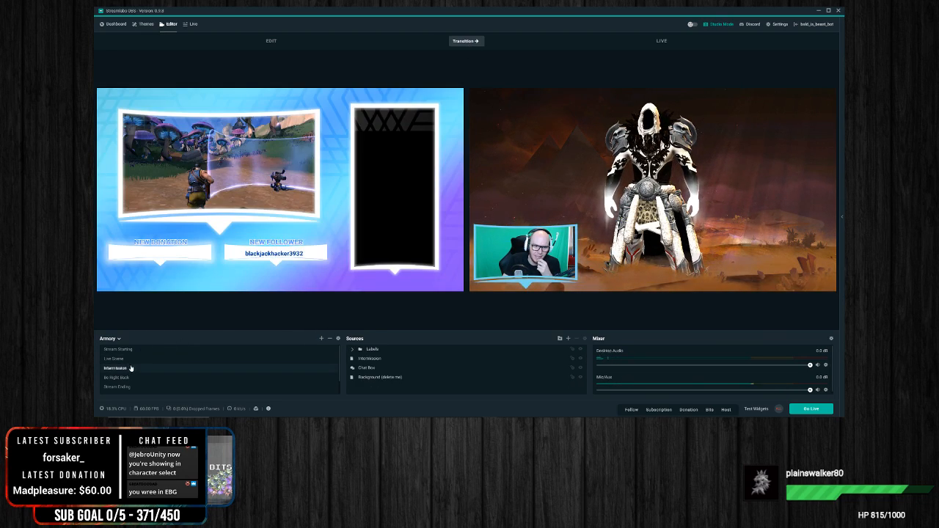
{"action": "right_click", "coordinate": [282, 268]}
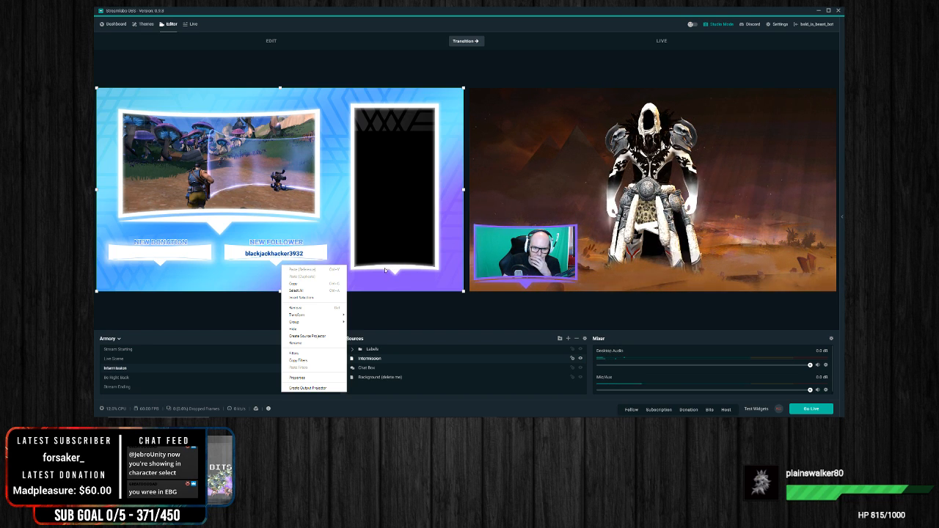
{"action": "left_click", "coordinate": [427, 301]}
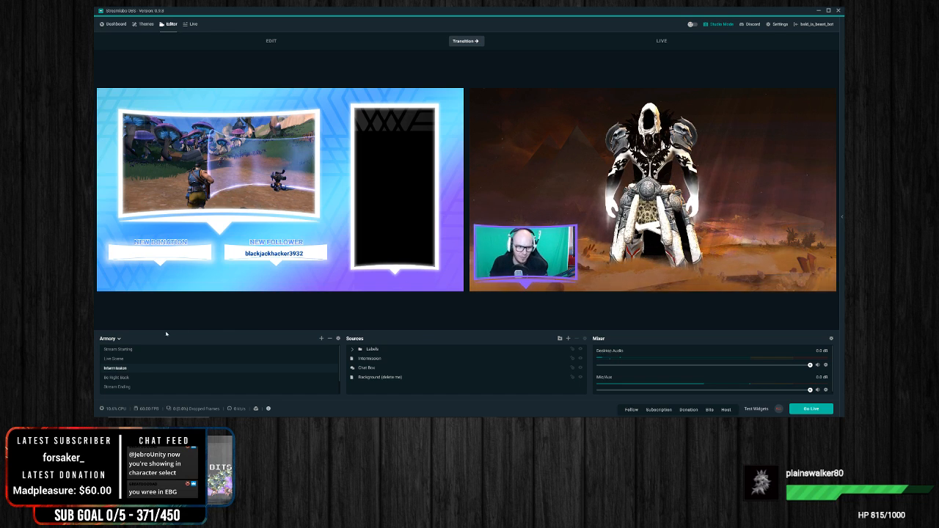
{"action": "left_click", "coordinate": [146, 350]}
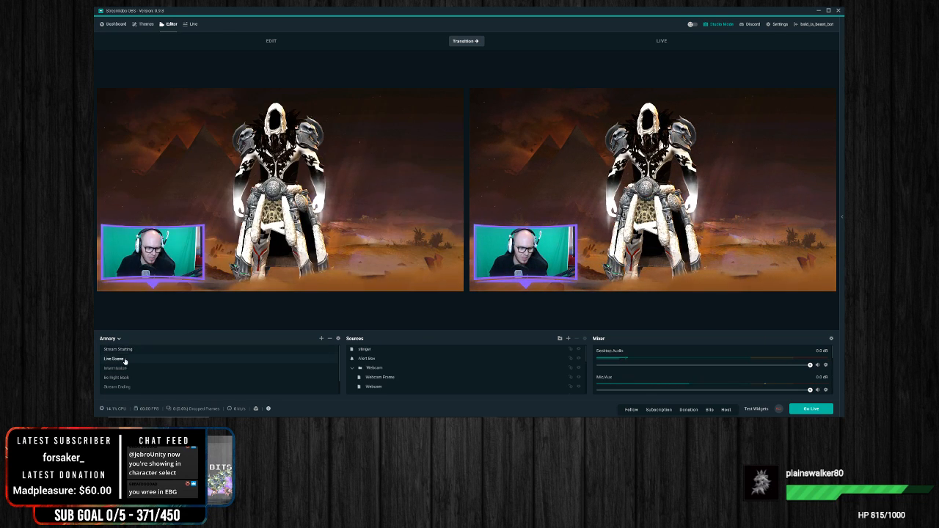
{"action": "left_click", "coordinate": [141, 357]}
{"action": "left_click", "coordinate": [142, 351]}
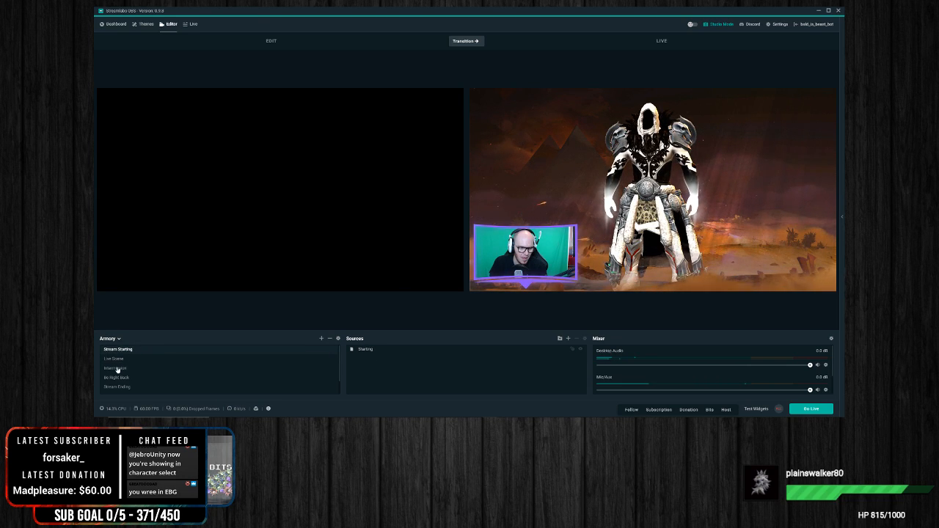
{"action": "left_click", "coordinate": [129, 368]}
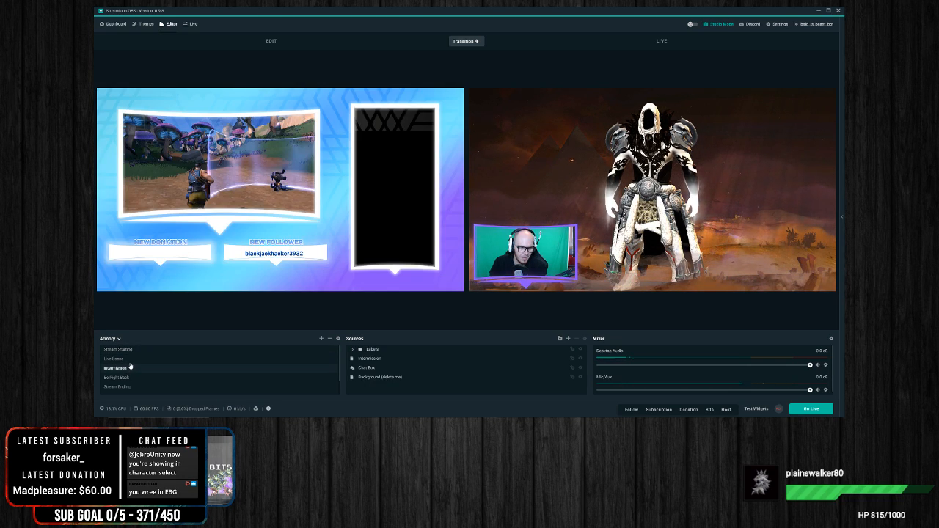
{"action": "left_click", "coordinate": [132, 359]}
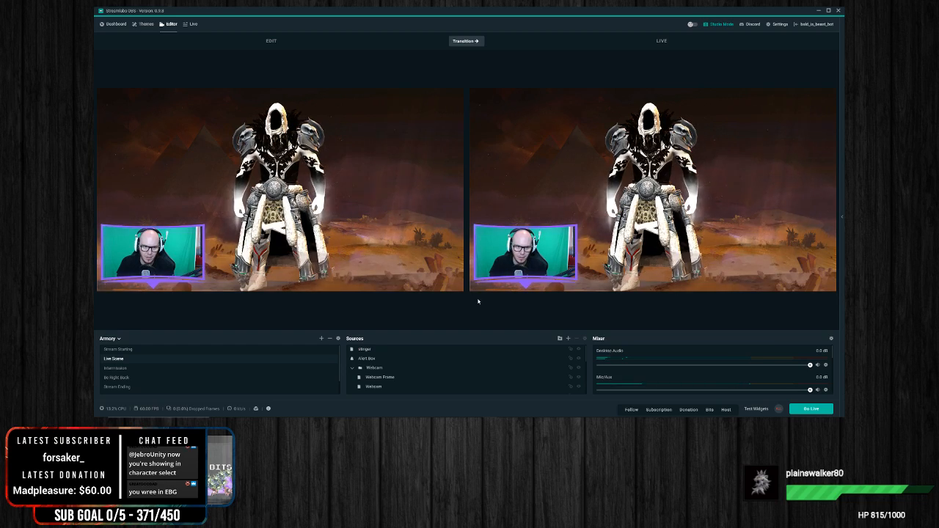
Step: Review the stinger source's playback properties and cancel without changing them
{"action": "right_click", "coordinate": [373, 350]}
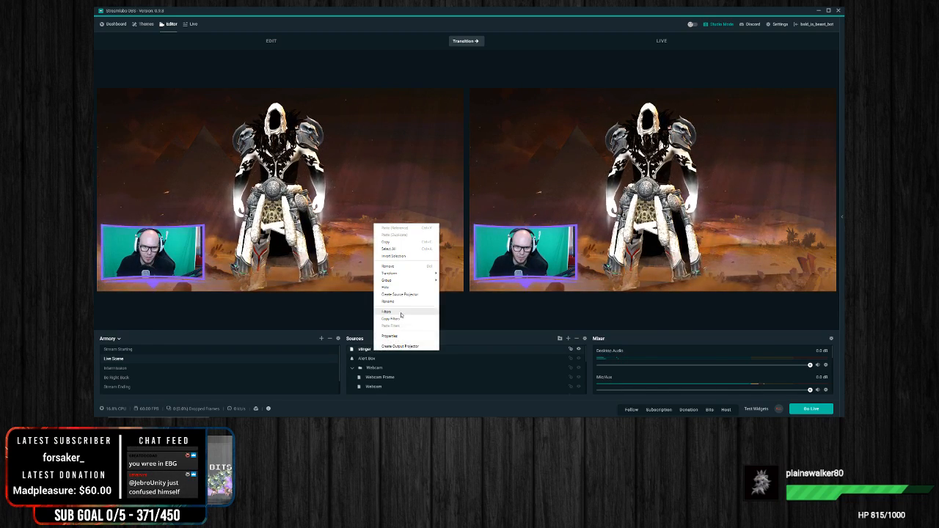
{"action": "left_click", "coordinate": [394, 338]}
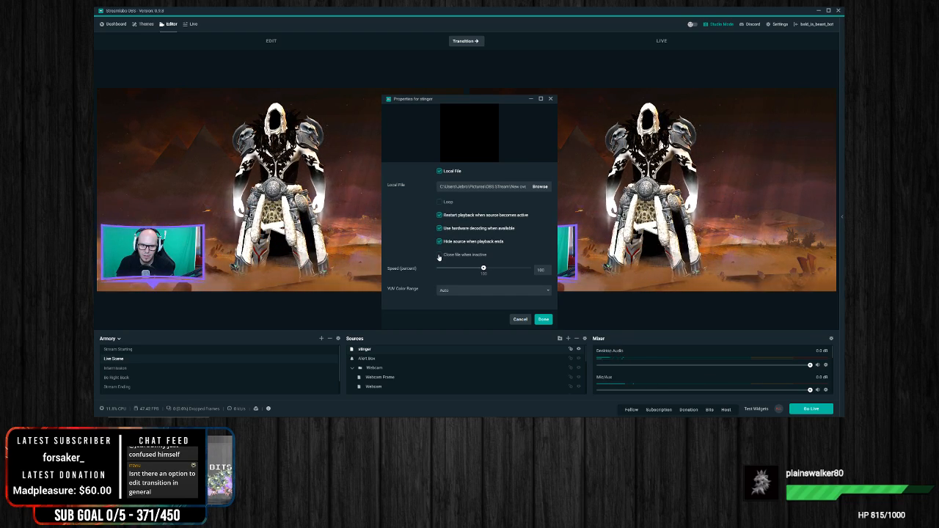
{"action": "left_click", "coordinate": [528, 320]}
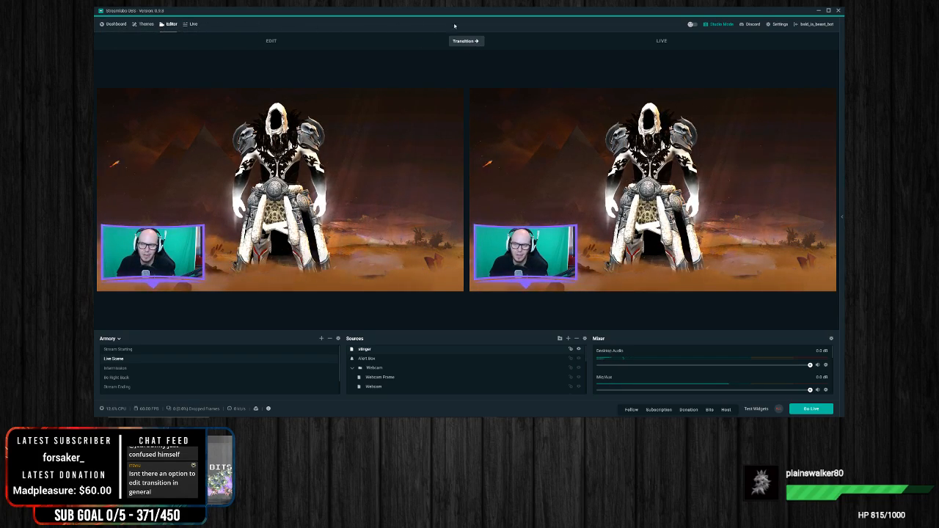
Step: Check the Scene Collections and Advanced settings for transition options, and close the stinger clip in VLC media player
{"action": "left_click", "coordinate": [777, 24]}
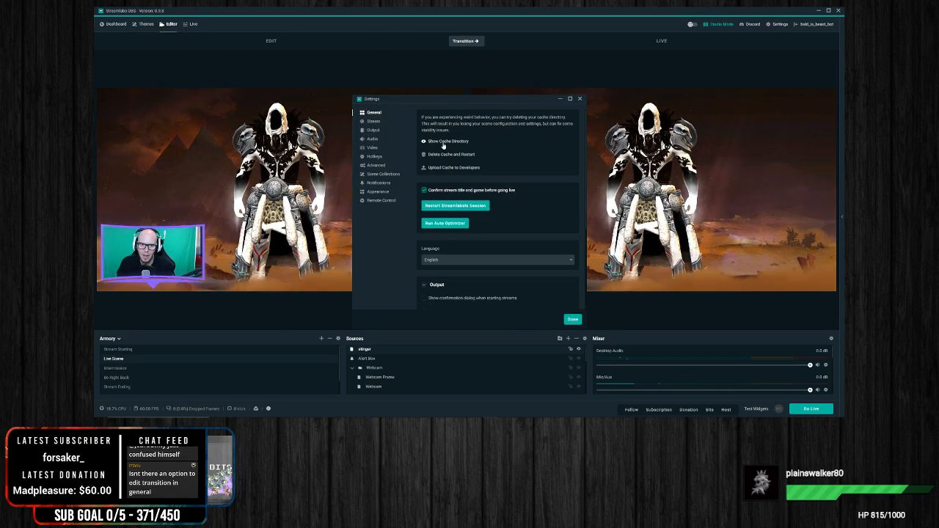
{"action": "left_click", "coordinate": [383, 173]}
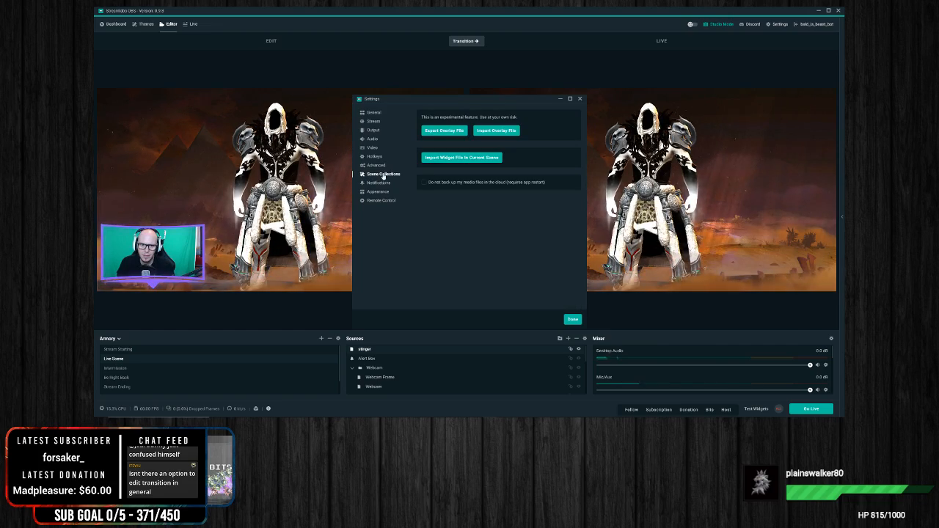
{"action": "left_click", "coordinate": [375, 165]}
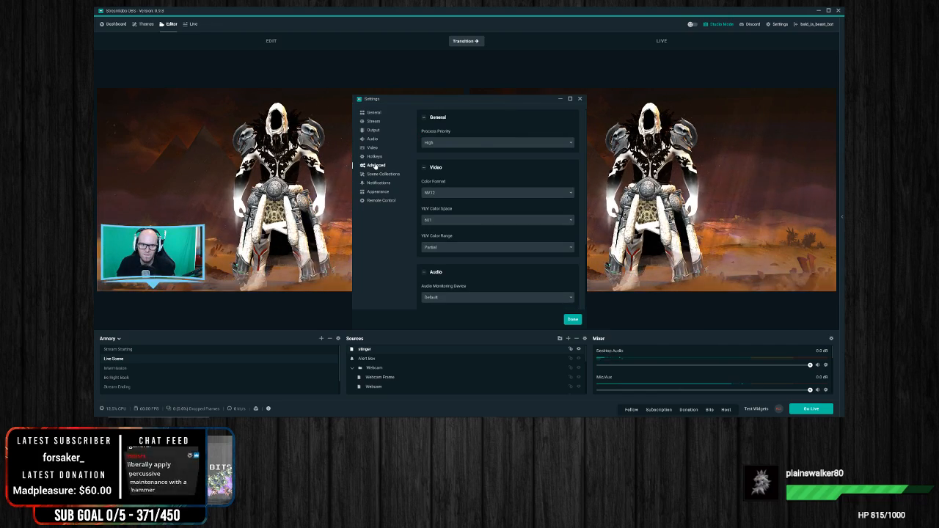
{"action": "left_click", "coordinate": [580, 99]}
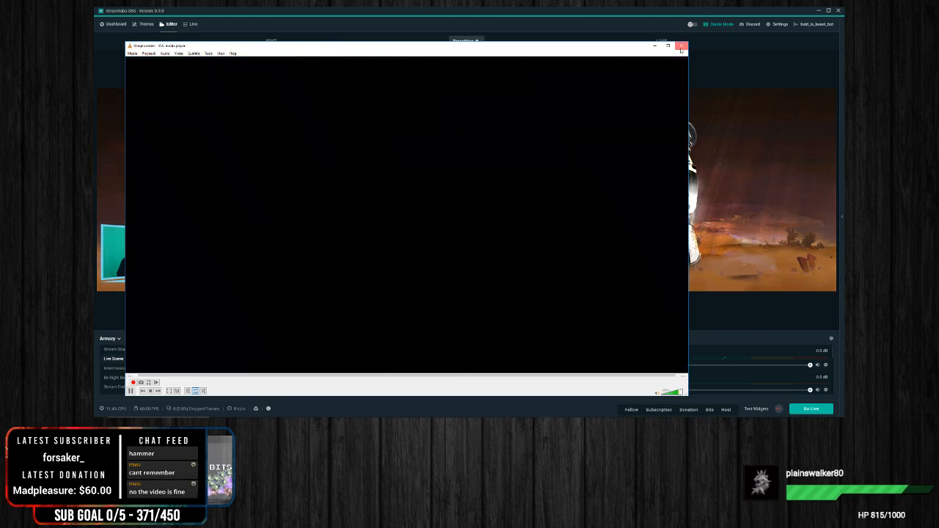
{"action": "left_click", "coordinate": [681, 47]}
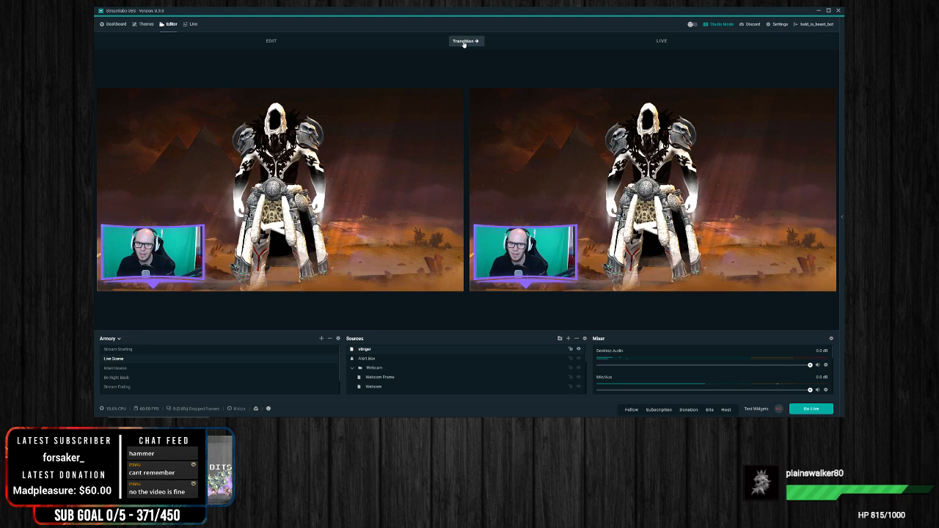
Step: Test the stinger between Stream Starting and Live Scene by transitioning each of them to live in turn
{"action": "left_click", "coordinate": [139, 350]}
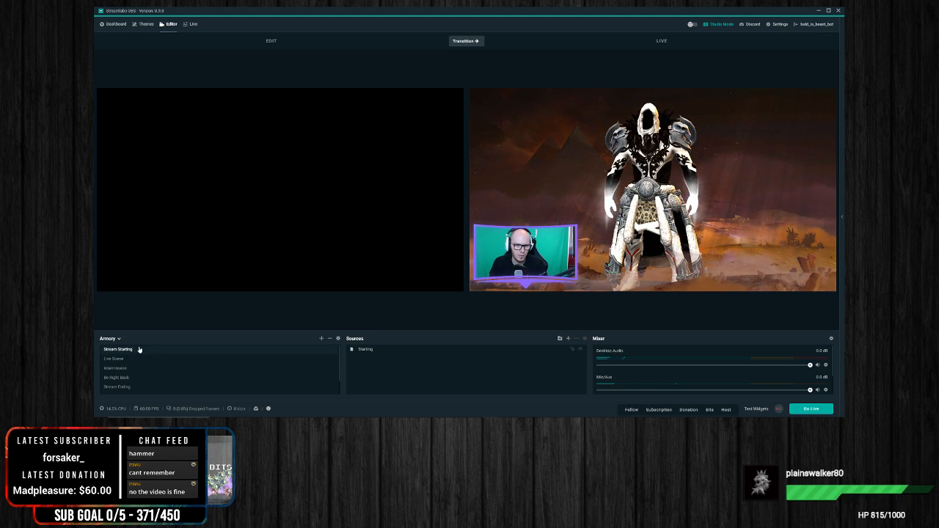
{"action": "left_click", "coordinate": [467, 41]}
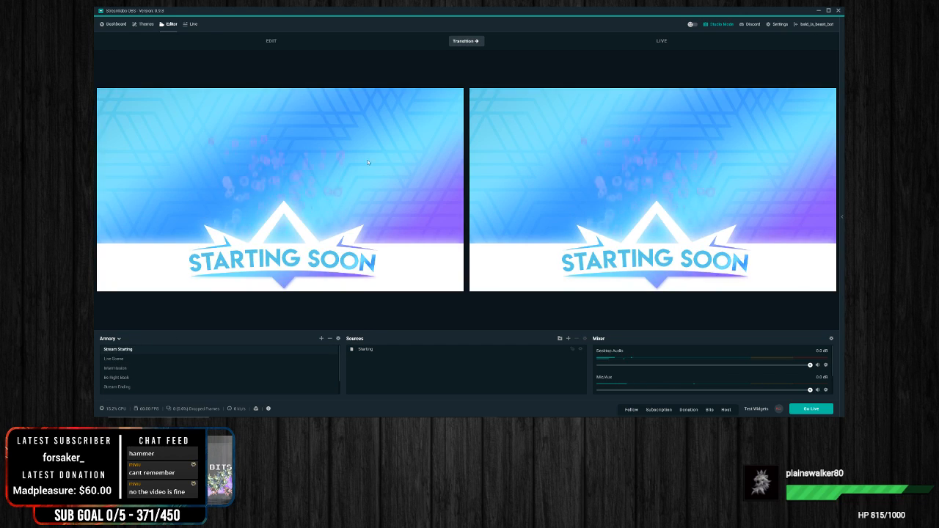
{"action": "left_click", "coordinate": [123, 358]}
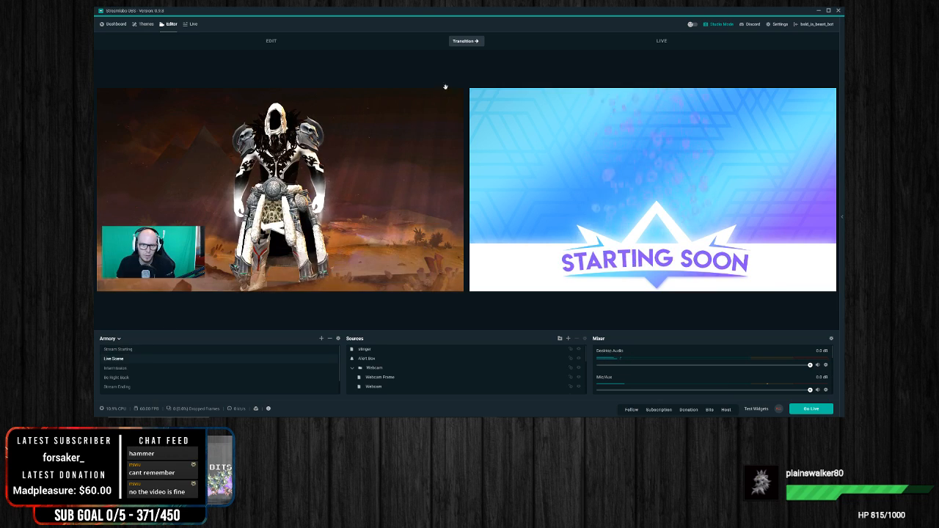
{"action": "left_click", "coordinate": [473, 41]}
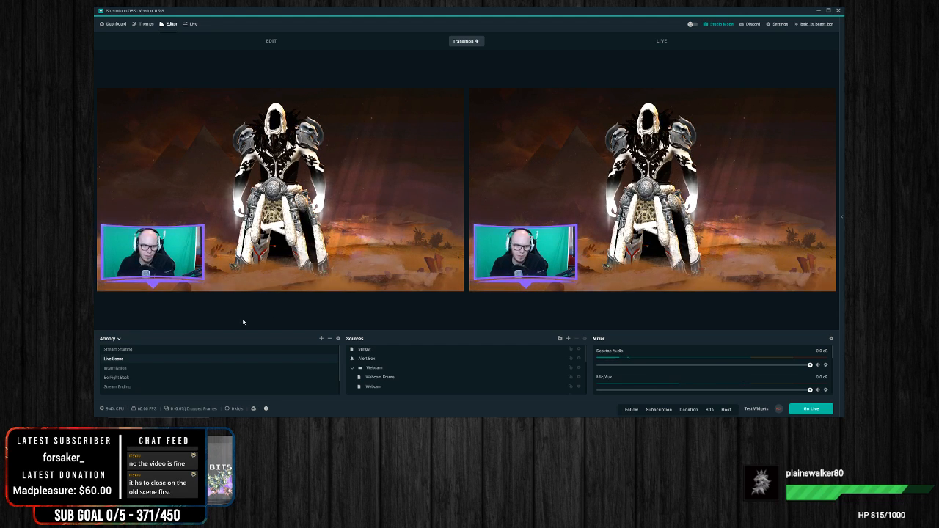
Step: Transition the Intermission scene to live, preview Live Scene and return to Intermission in the edit preview
{"action": "left_click", "coordinate": [124, 369]}
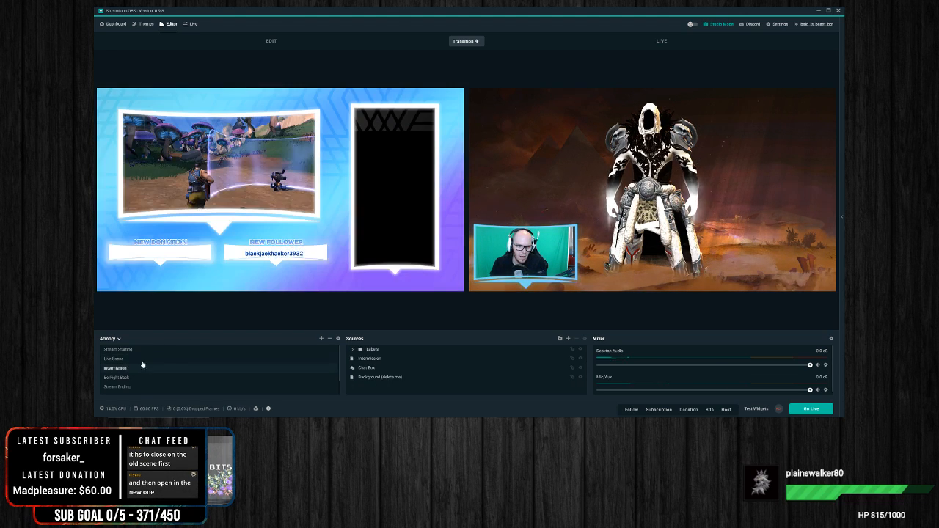
{"action": "left_click", "coordinate": [470, 43]}
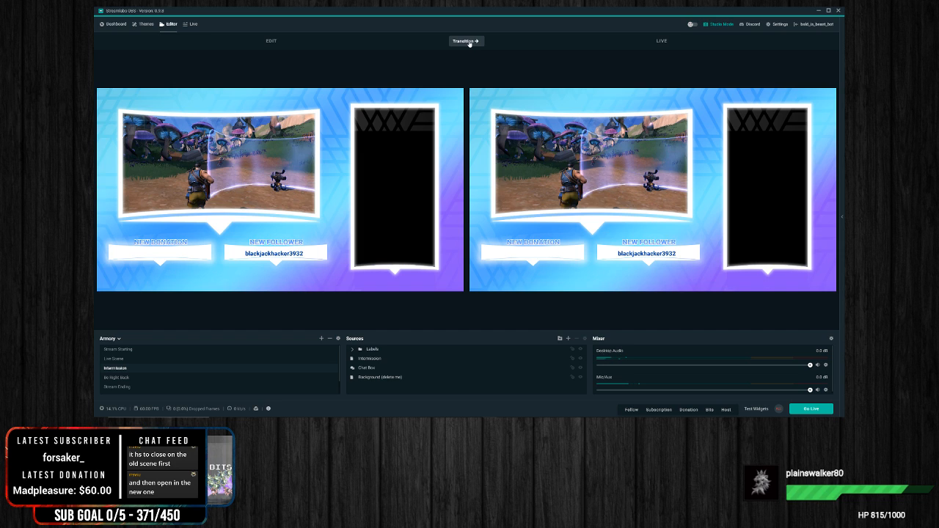
{"action": "left_click", "coordinate": [128, 359]}
{"action": "left_click", "coordinate": [129, 368]}
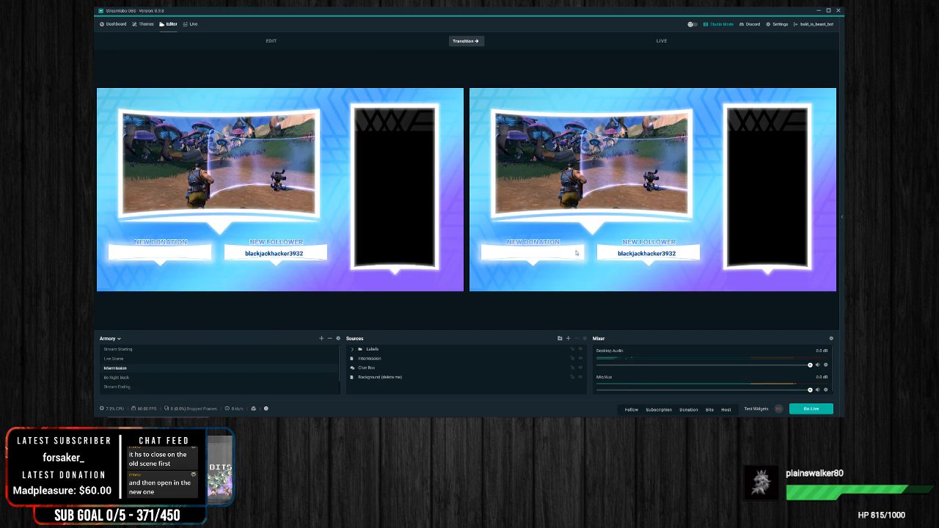
Step: Add a new Media Source to the Intermission scene and load the stinger video as its local file
{"action": "right_click", "coordinate": [409, 340]}
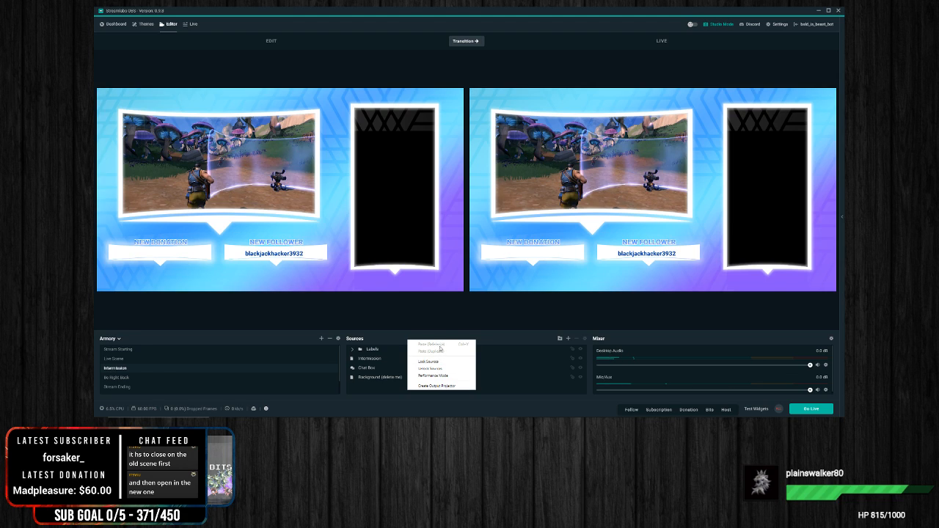
{"action": "left_click", "coordinate": [386, 395]}
{"action": "left_click", "coordinate": [569, 339]}
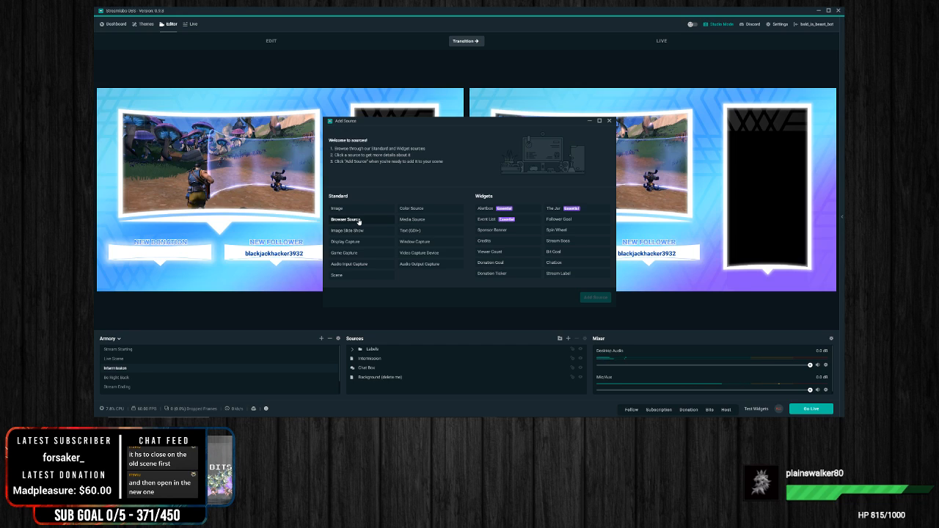
{"action": "left_click", "coordinate": [428, 220]}
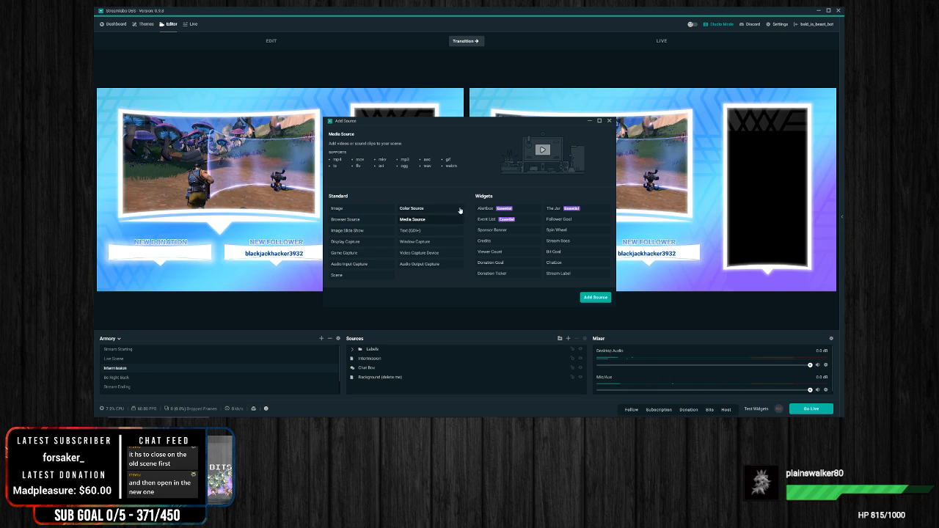
{"action": "left_click", "coordinate": [602, 299]}
{"action": "scroll", "coordinate": [436, 240], "scroll_direction": "down", "scroll_amount": 2}
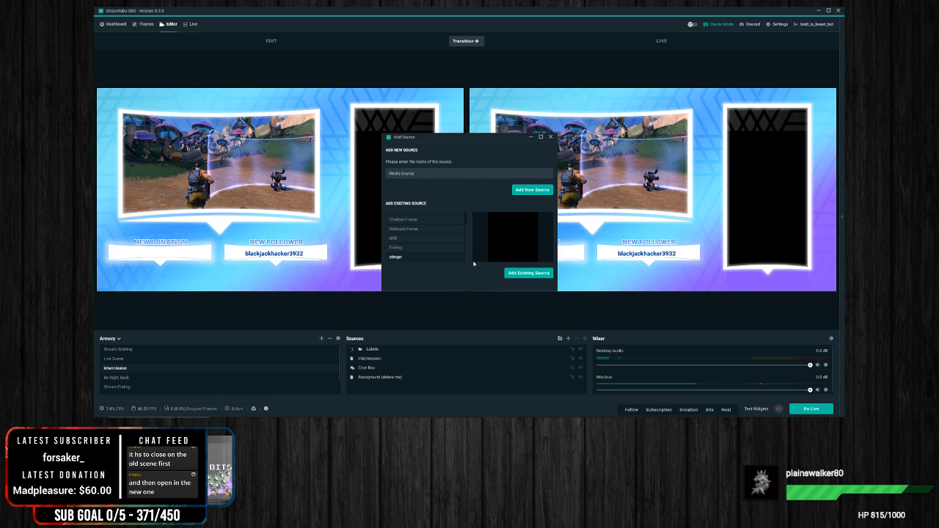
{"action": "left_click", "coordinate": [528, 191]}
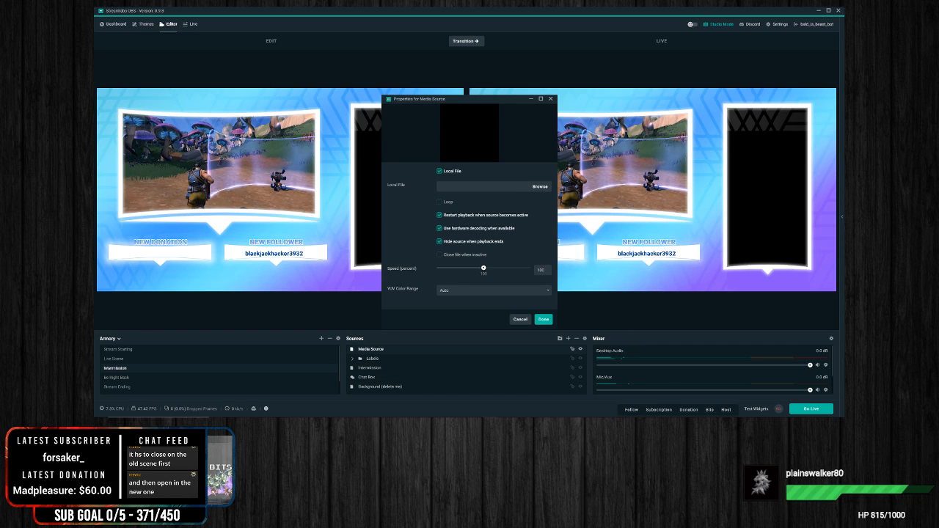
{"action": "double_click", "coordinate": [425, 240]}
{"action": "left_click", "coordinate": [543, 320]}
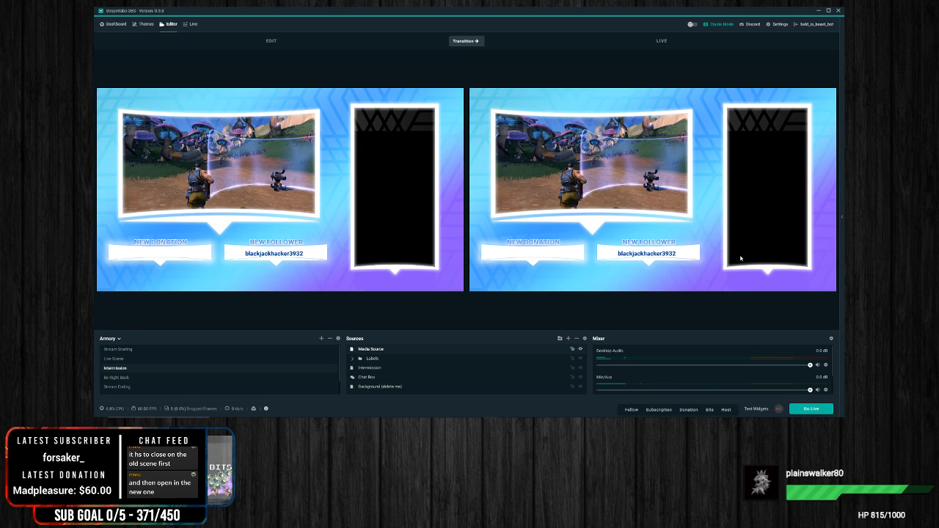
Step: Test Intermission's stinger clip by transitioning Live Scene, Intermission and Live Scene again to live, selecting the clip in the preview while it plays
{"action": "left_click", "coordinate": [132, 359]}
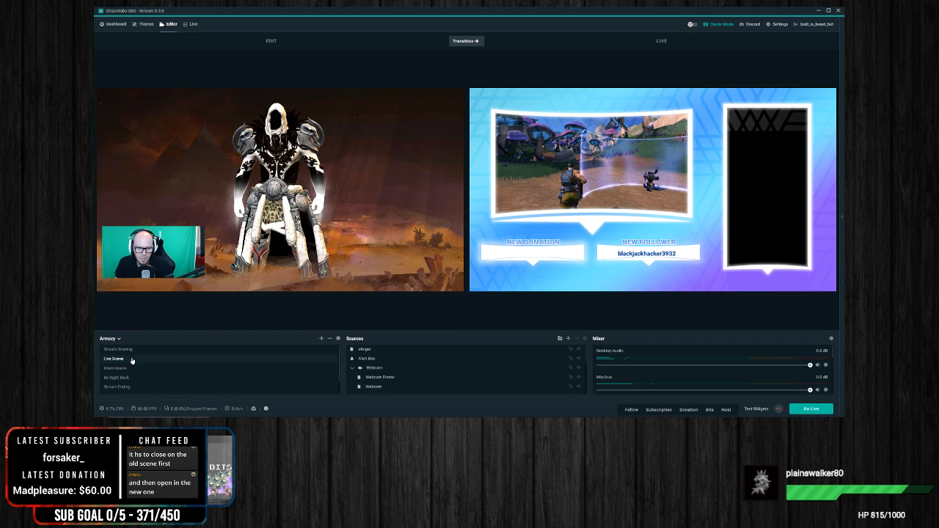
{"action": "left_click", "coordinate": [465, 46]}
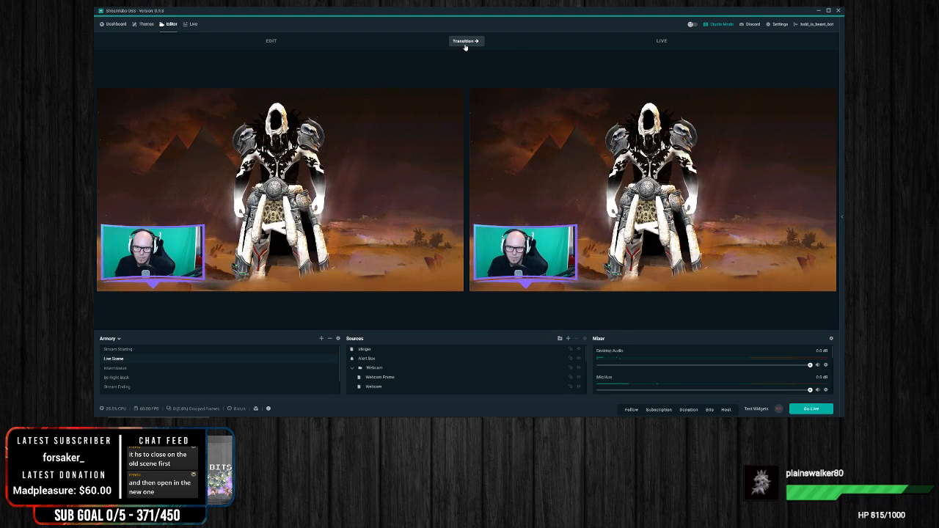
{"action": "left_click", "coordinate": [116, 368]}
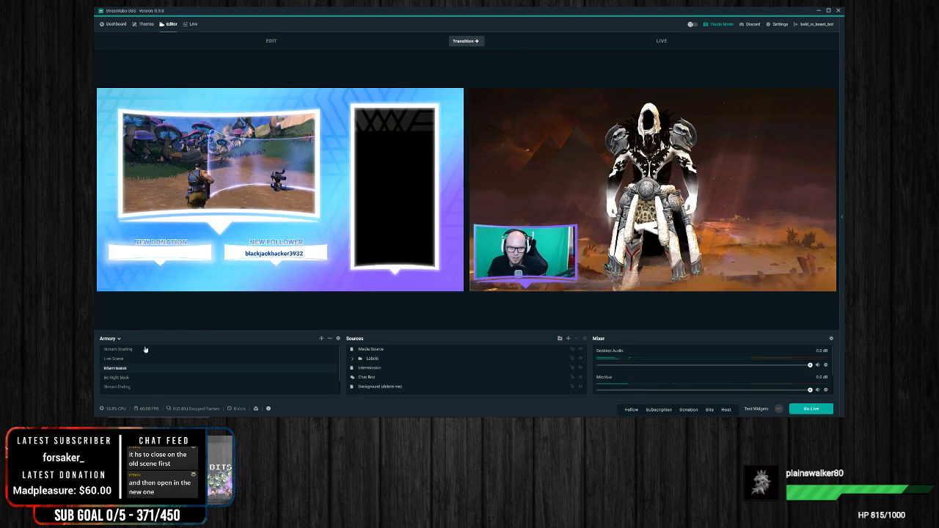
{"action": "left_click", "coordinate": [459, 41]}
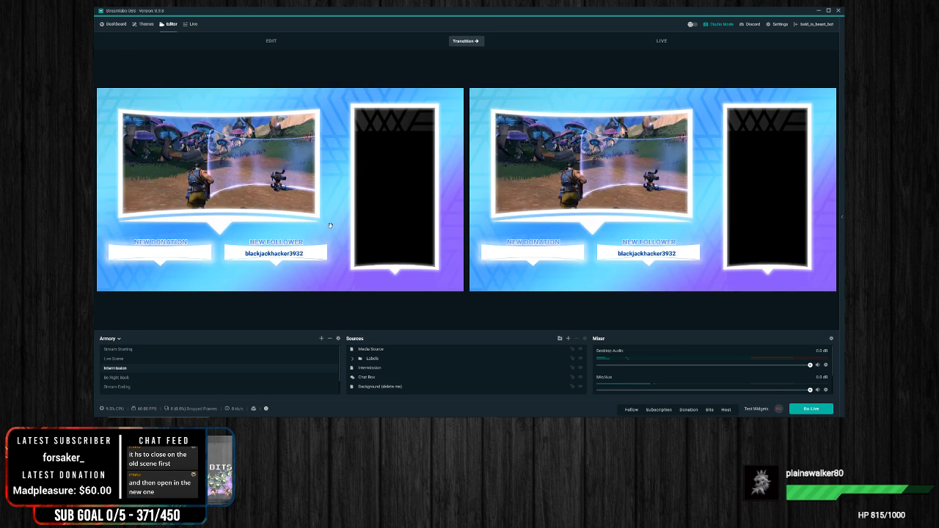
{"action": "left_click", "coordinate": [373, 241]}
{"action": "left_click", "coordinate": [135, 358]}
{"action": "left_click", "coordinate": [468, 41]}
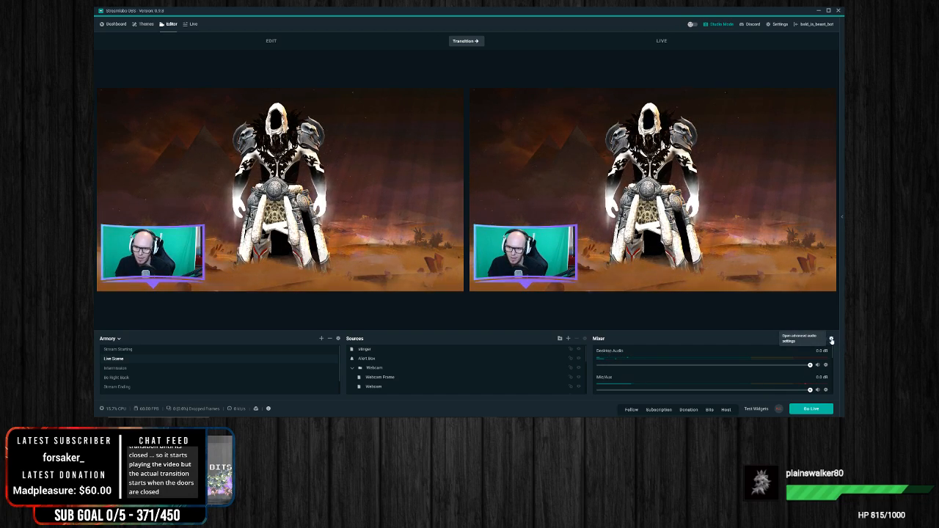
Step: Check the Advanced Audio Settings for stinger timing options, and close the stinger clip in VLC media player
{"action": "left_click", "coordinate": [831, 339]}
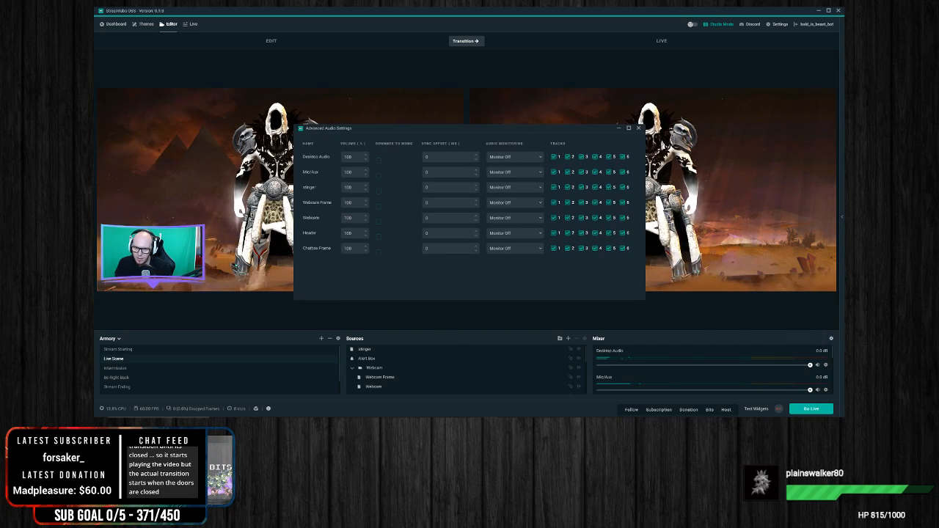
{"action": "left_click", "coordinate": [639, 129]}
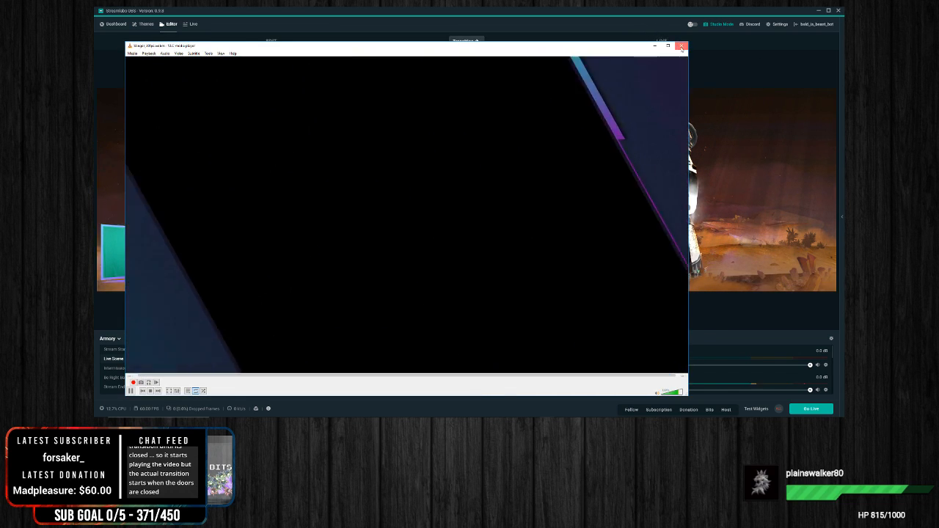
{"action": "left_click", "coordinate": [681, 45]}
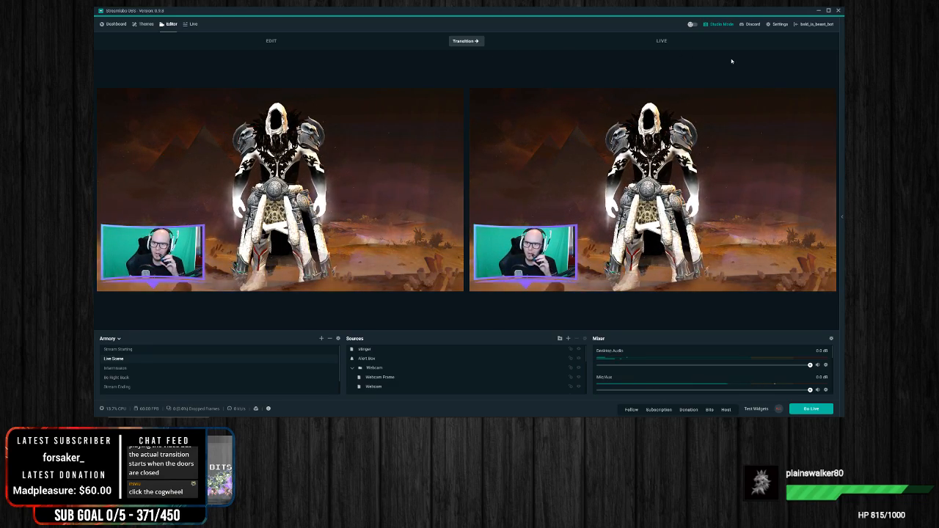
{"action": "left_click", "coordinate": [833, 339]}
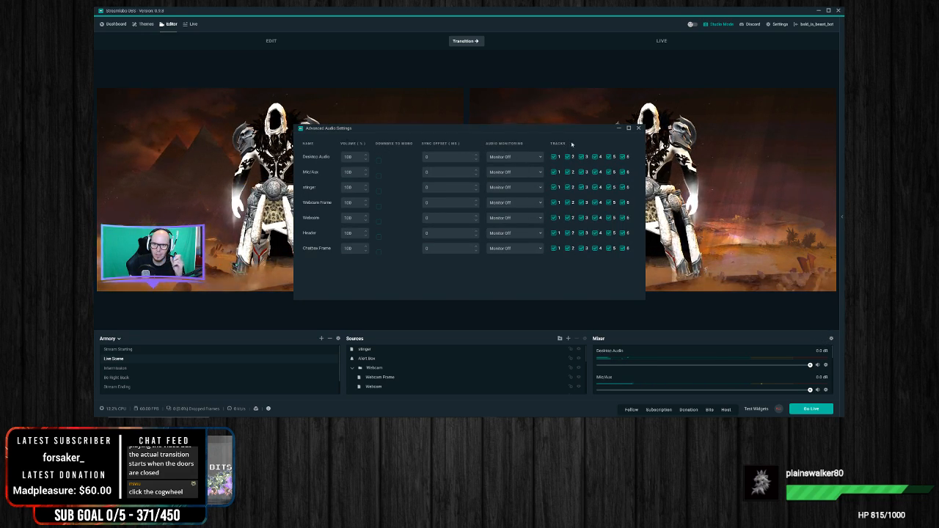
{"action": "left_click", "coordinate": [637, 129]}
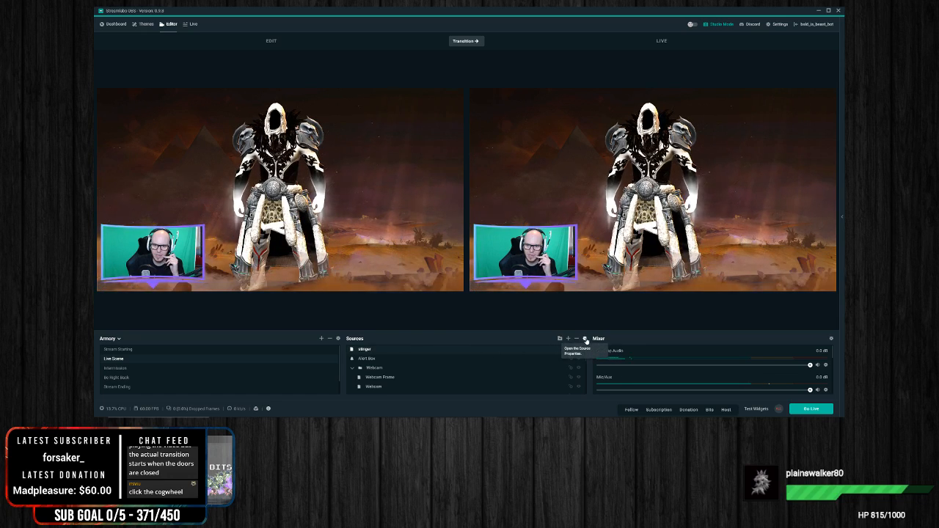
Step: Inspect the stinger source's properties, including hiding the source when playback ends, and close them
{"action": "left_click", "coordinate": [585, 339]}
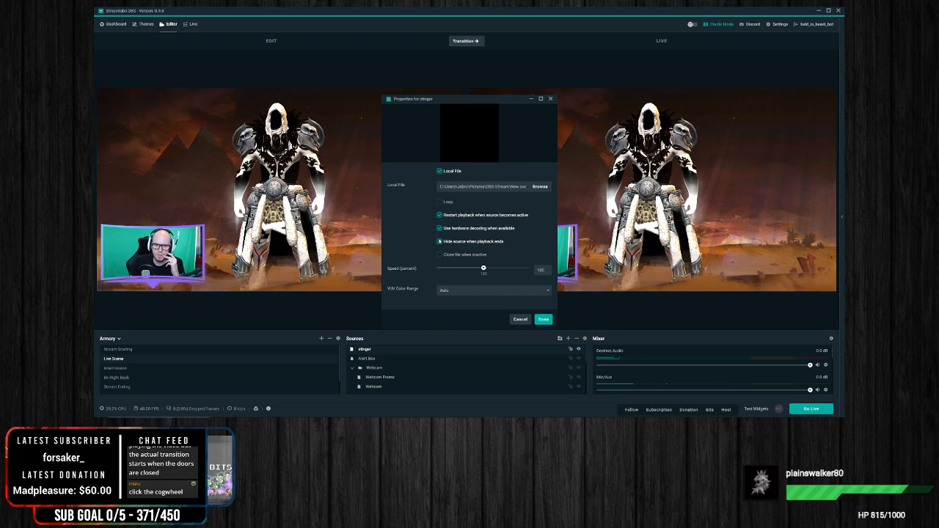
{"action": "left_click", "coordinate": [439, 240]}
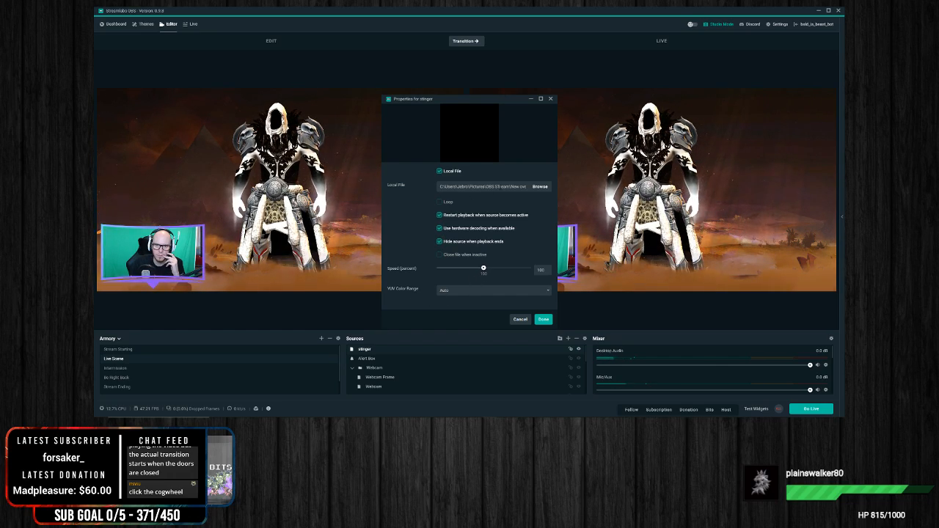
{"action": "left_click", "coordinate": [551, 99]}
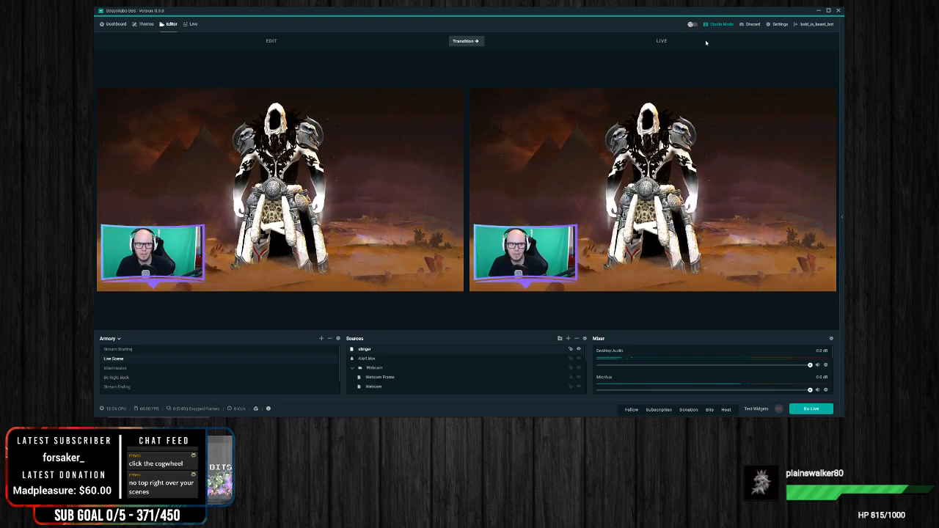
Step: Look for transition options in the Stream, Output, Audio, Advanced and Scene Collections settings, and recheck the stinger source's properties
{"action": "left_click", "coordinate": [770, 25]}
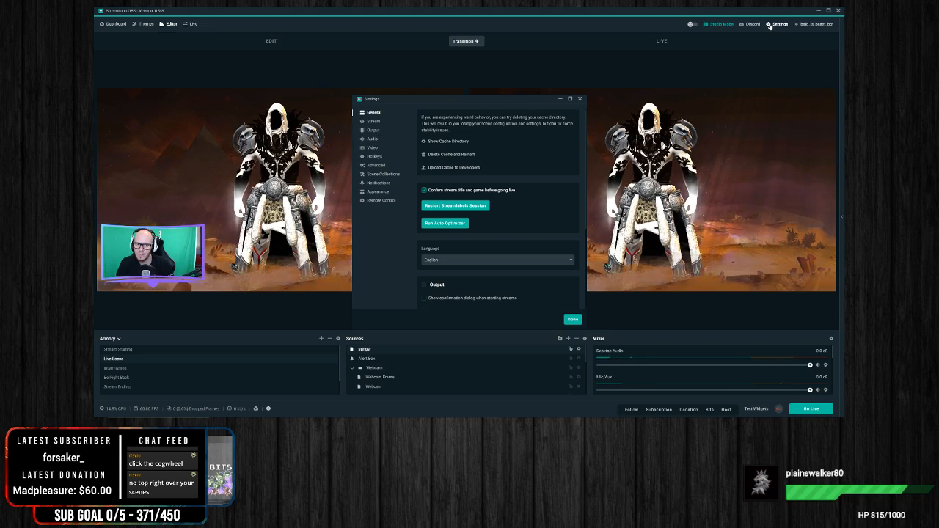
{"action": "left_click", "coordinate": [374, 124]}
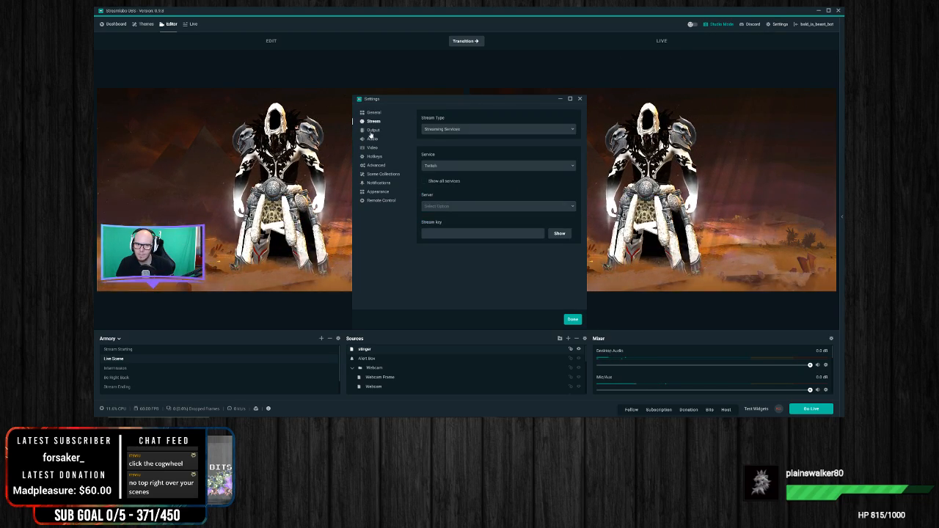
{"action": "left_click", "coordinate": [372, 131]}
{"action": "left_click", "coordinate": [375, 140]}
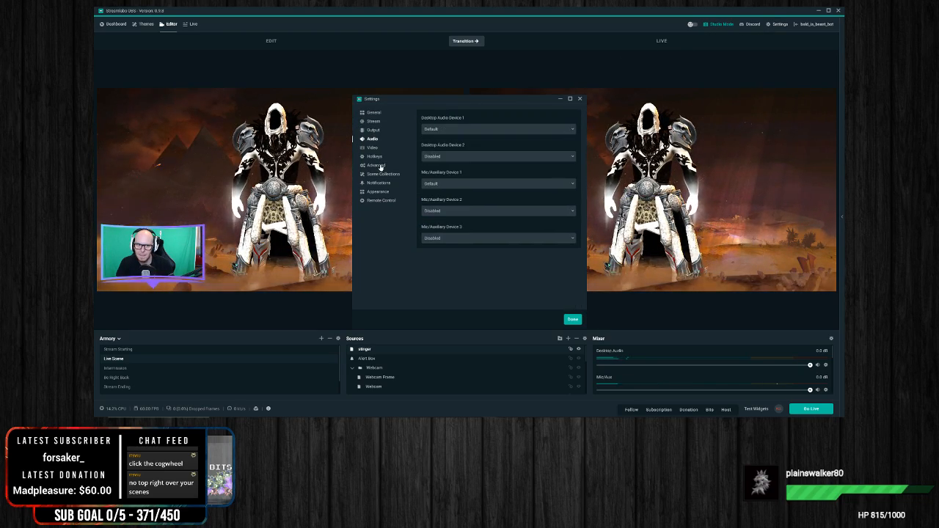
{"action": "left_click", "coordinate": [376, 166]}
{"action": "left_click", "coordinate": [382, 174]}
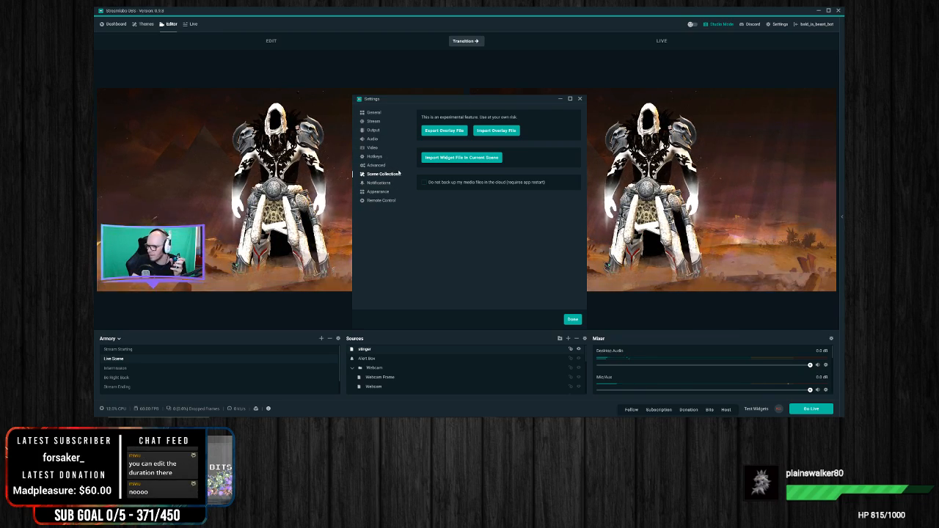
{"action": "left_click", "coordinate": [580, 99]}
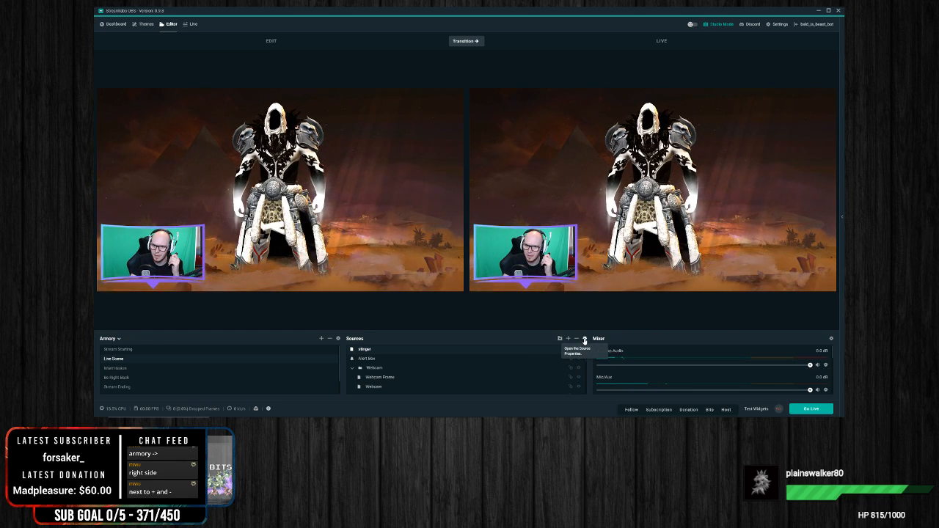
{"action": "left_click", "coordinate": [584, 339]}
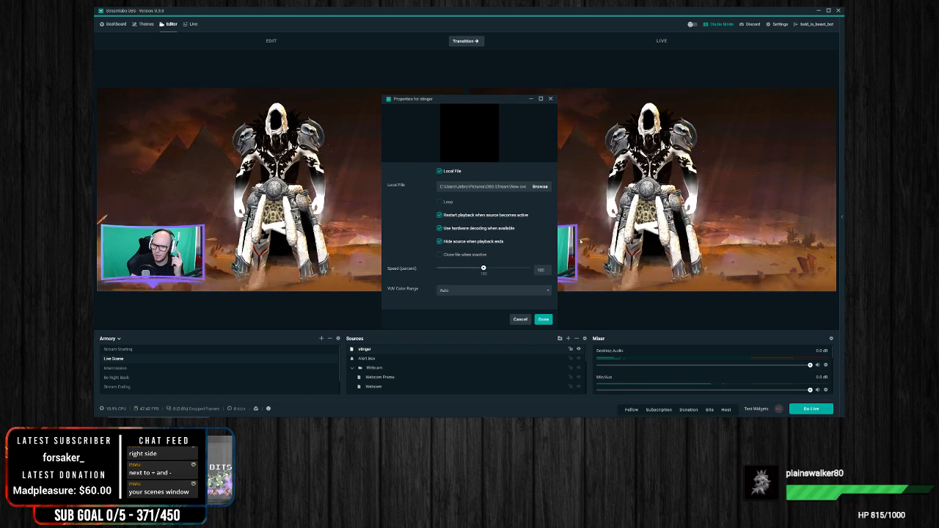
{"action": "left_click", "coordinate": [550, 98]}
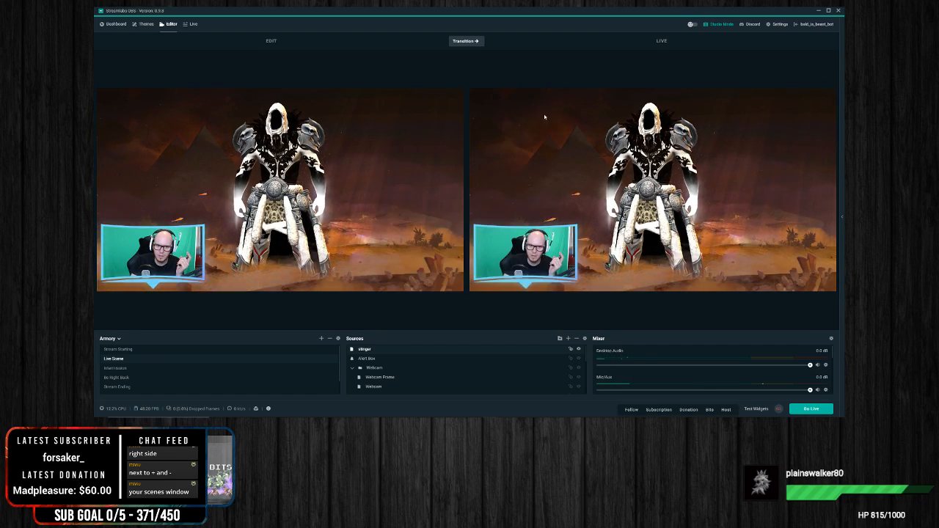
Step: Change the Global Transition's type to Fade in the scene transition settings and save it
{"action": "left_click", "coordinate": [338, 340]}
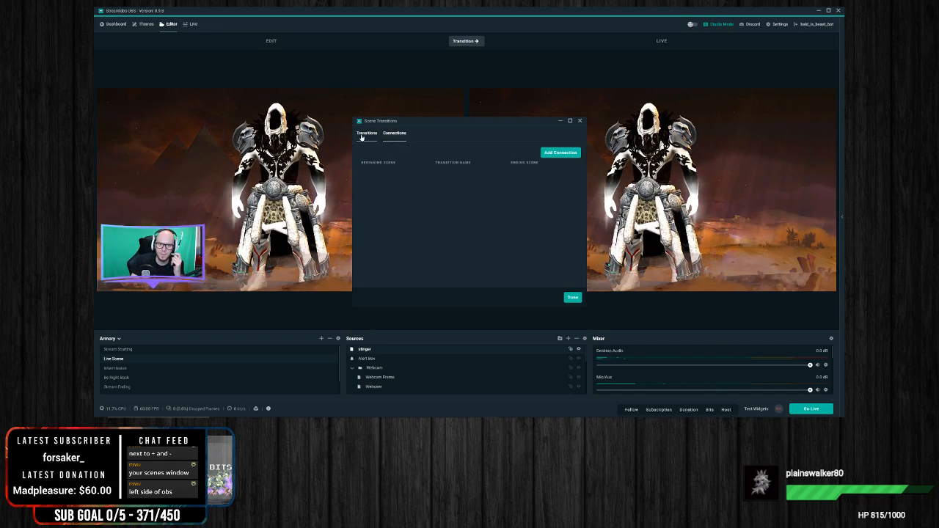
{"action": "left_click", "coordinate": [567, 173]}
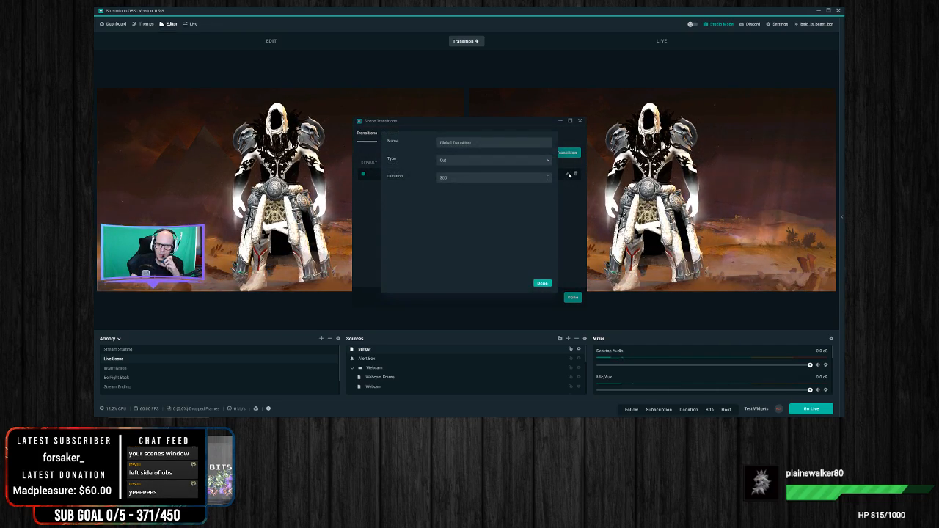
{"action": "left_click", "coordinate": [459, 160]}
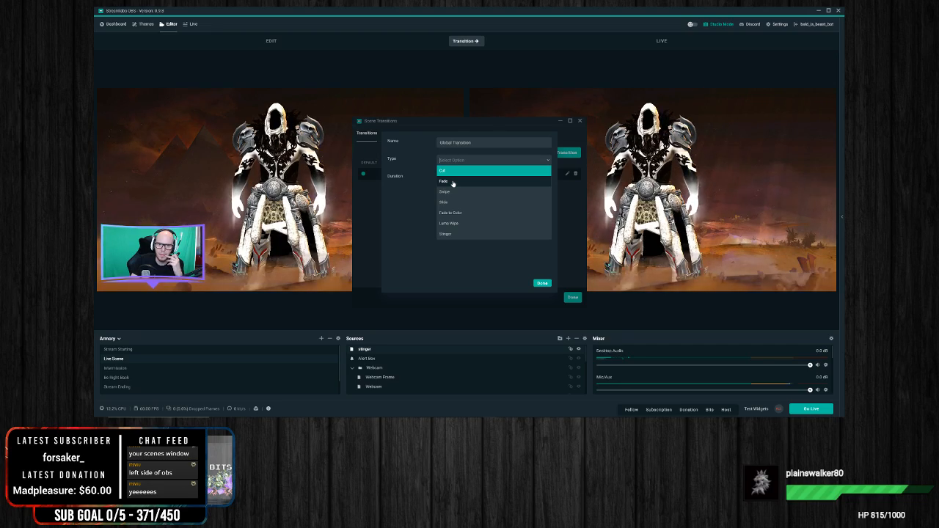
{"action": "left_click", "coordinate": [418, 202]}
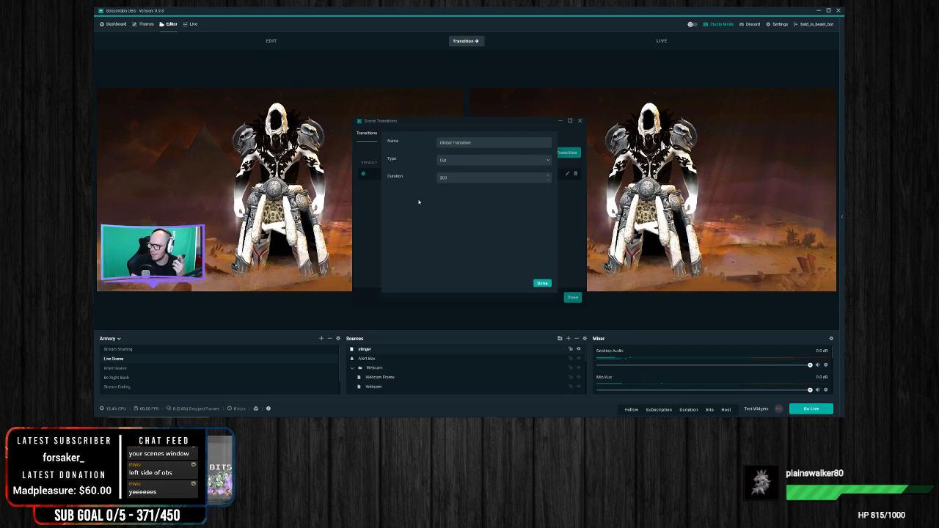
{"action": "left_click", "coordinate": [471, 165]}
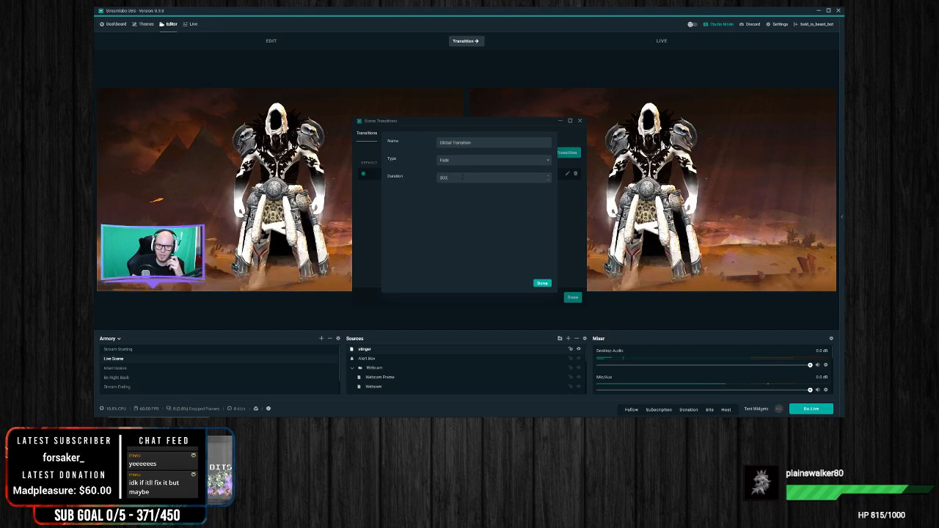
{"action": "left_click", "coordinate": [543, 283]}
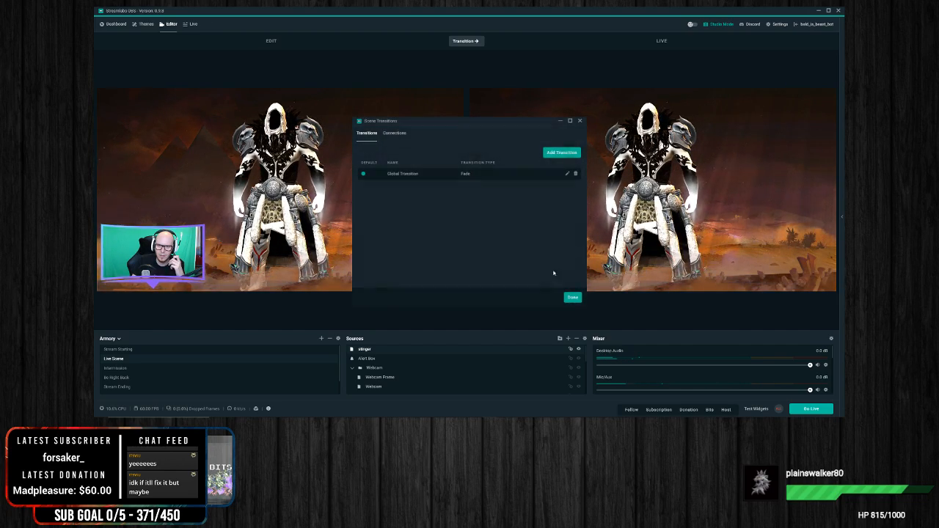
{"action": "left_click", "coordinate": [575, 299]}
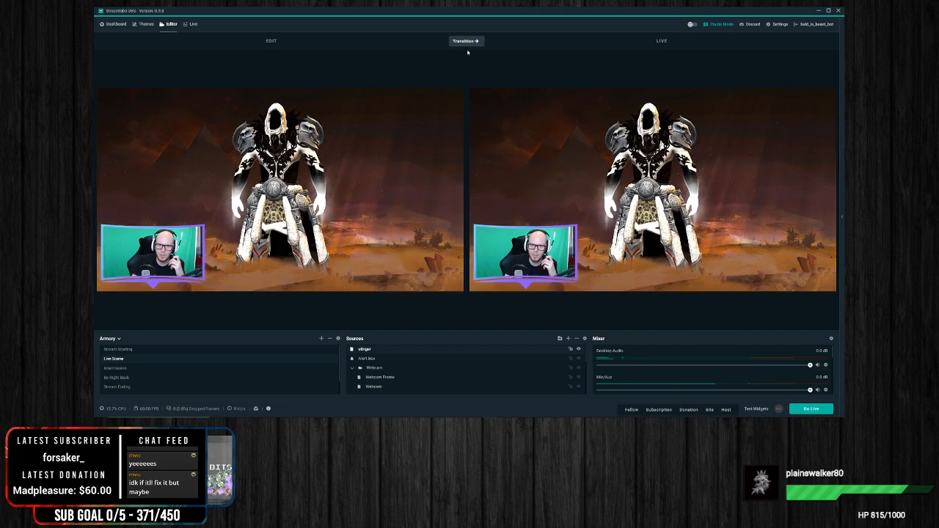
Step: Test the fade by transitioning Intermission and back to Live Scene on the live output
{"action": "left_click", "coordinate": [139, 367]}
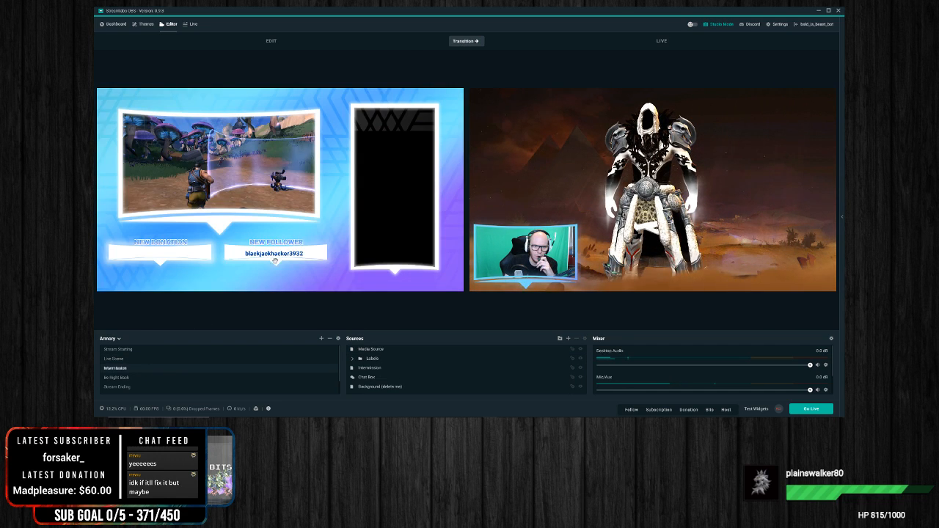
{"action": "left_click", "coordinate": [460, 42]}
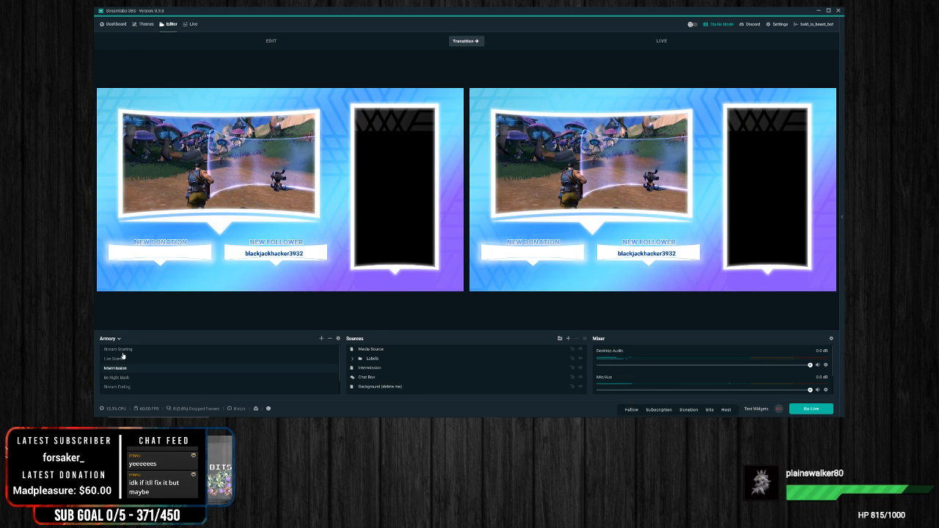
{"action": "left_click", "coordinate": [123, 356]}
{"action": "left_click", "coordinate": [469, 41]}
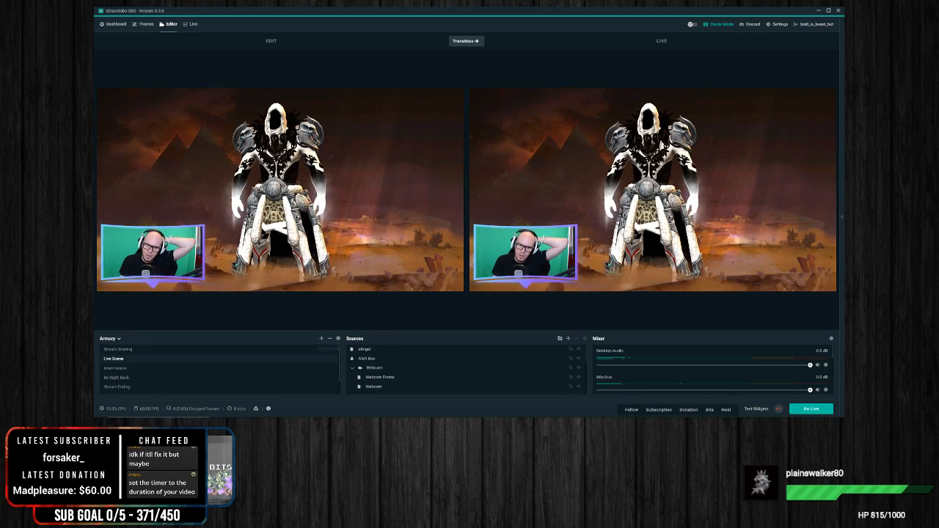
Step: Set the Global Transition's fade duration to 3000 and close the scene transition settings
{"action": "left_click", "coordinate": [337, 338]}
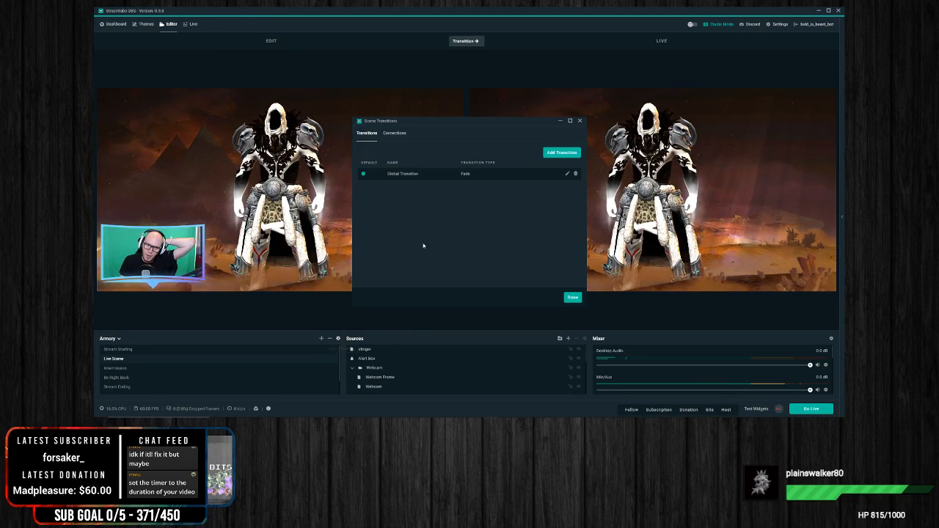
{"action": "left_click", "coordinate": [567, 176]}
{"action": "left_click_drag", "start_coordinate": [455, 179], "coordinate": [399, 185]}
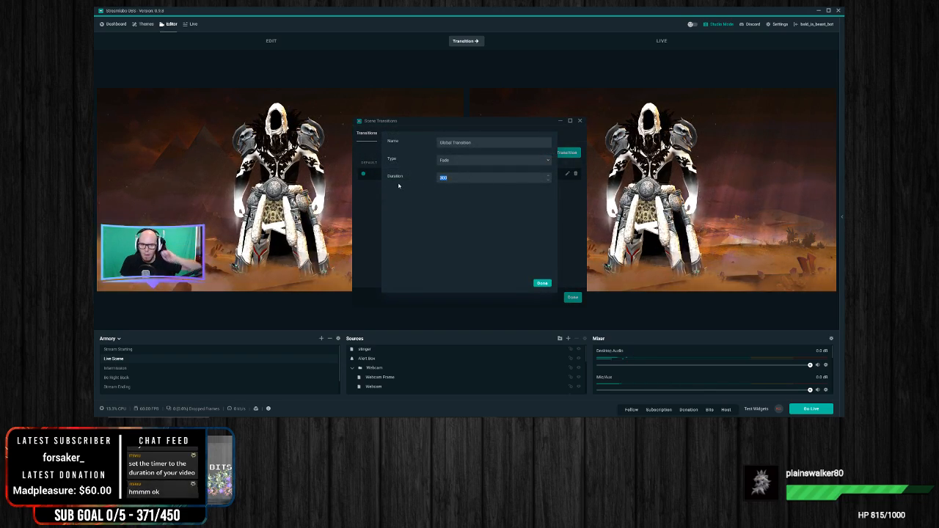
{"action": "type", "text": "300"}
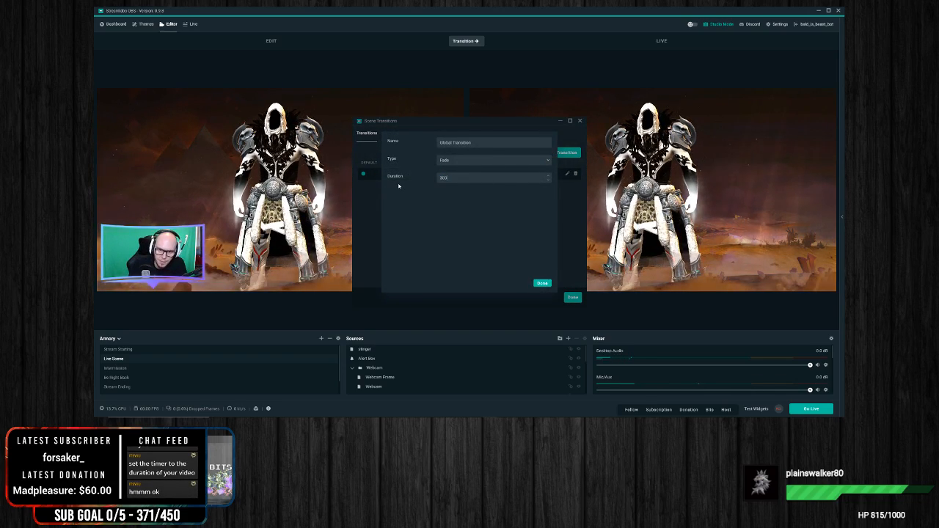
{"action": "type", "text": "0"}
{"action": "left_click", "coordinate": [543, 283]}
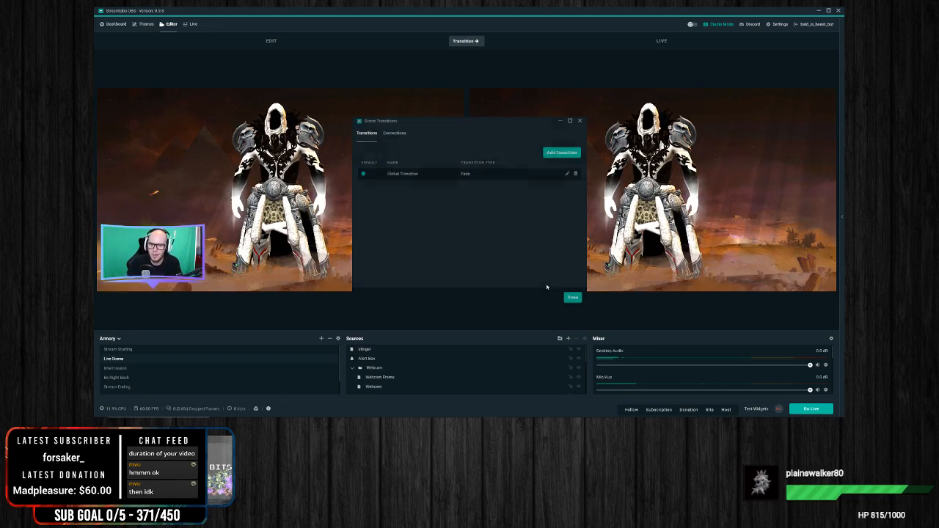
{"action": "left_click", "coordinate": [572, 298]}
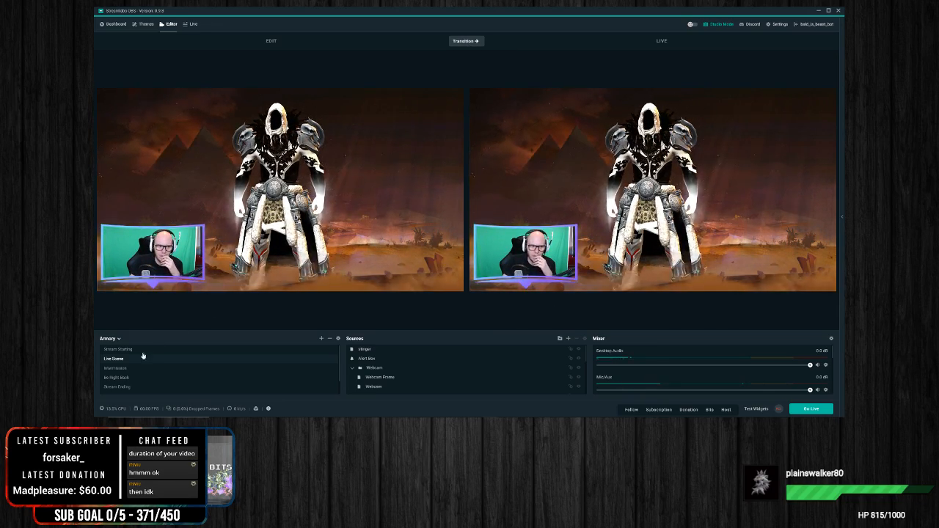
Step: Test the 3000 fade by switching the live output between Intermission and Live Scene two times
{"action": "left_click", "coordinate": [123, 369]}
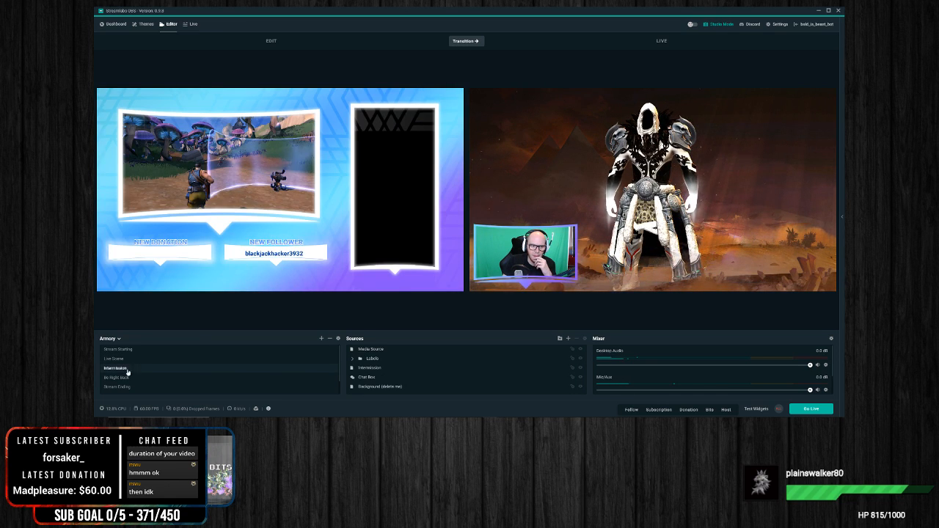
{"action": "left_click", "coordinate": [471, 42]}
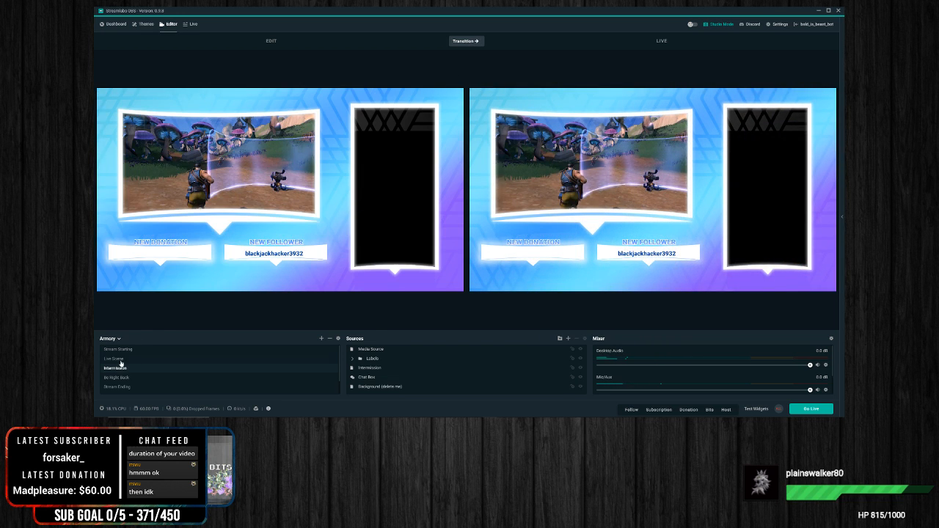
{"action": "left_click", "coordinate": [120, 360]}
{"action": "left_click", "coordinate": [465, 42]}
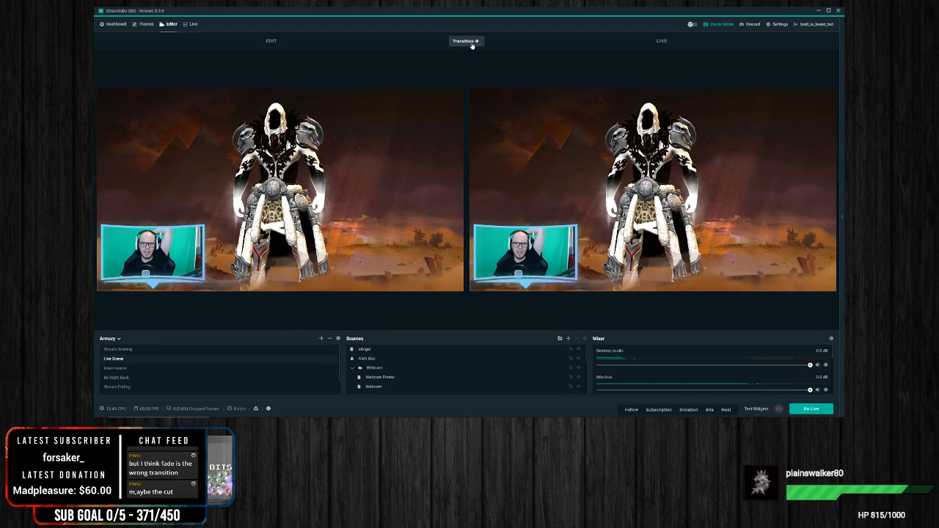
{"action": "left_click", "coordinate": [117, 368]}
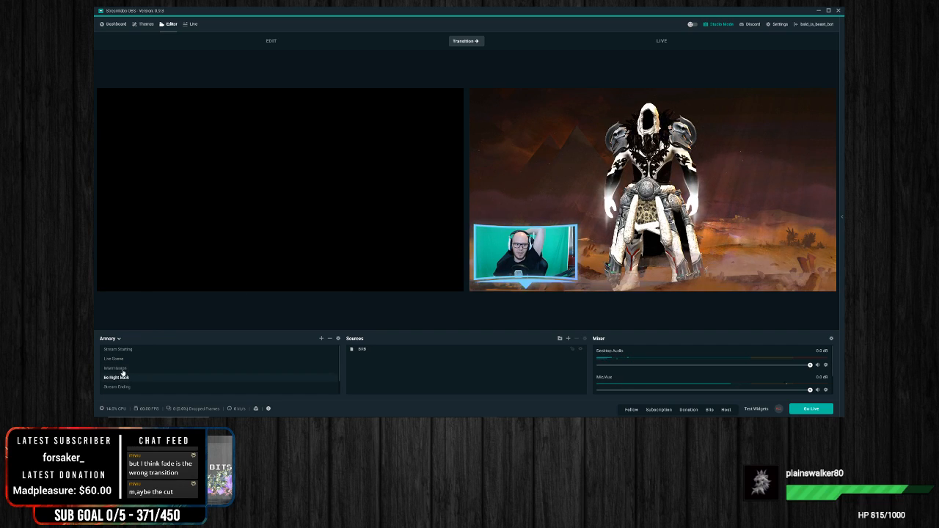
{"action": "left_click", "coordinate": [475, 37]}
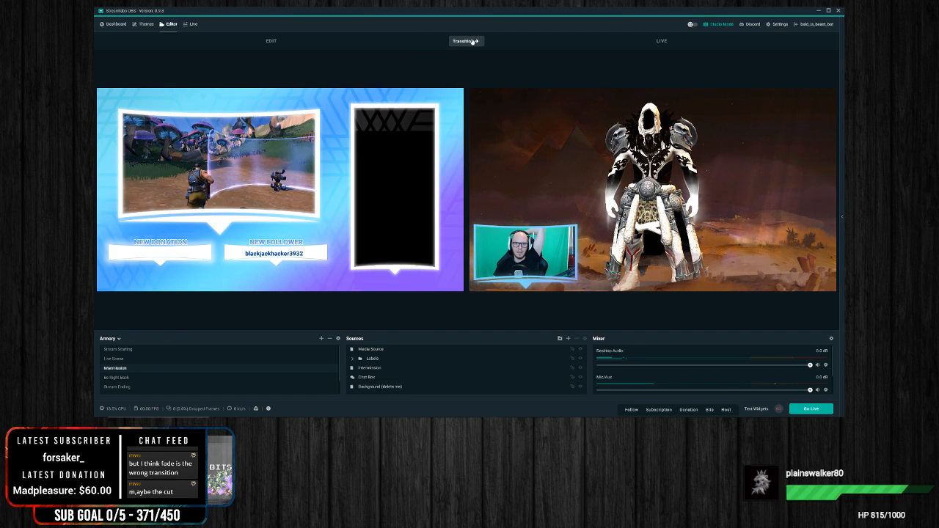
{"action": "left_click", "coordinate": [116, 359]}
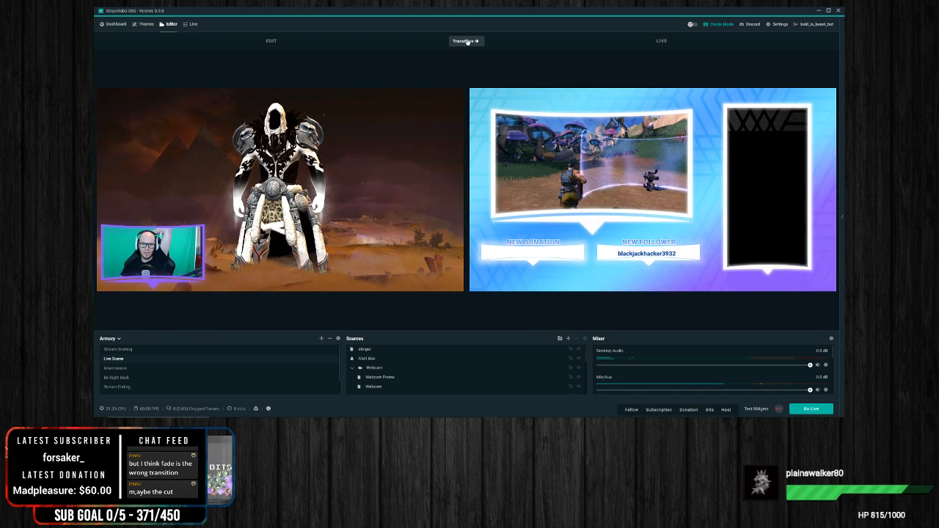
{"action": "left_click", "coordinate": [461, 41]}
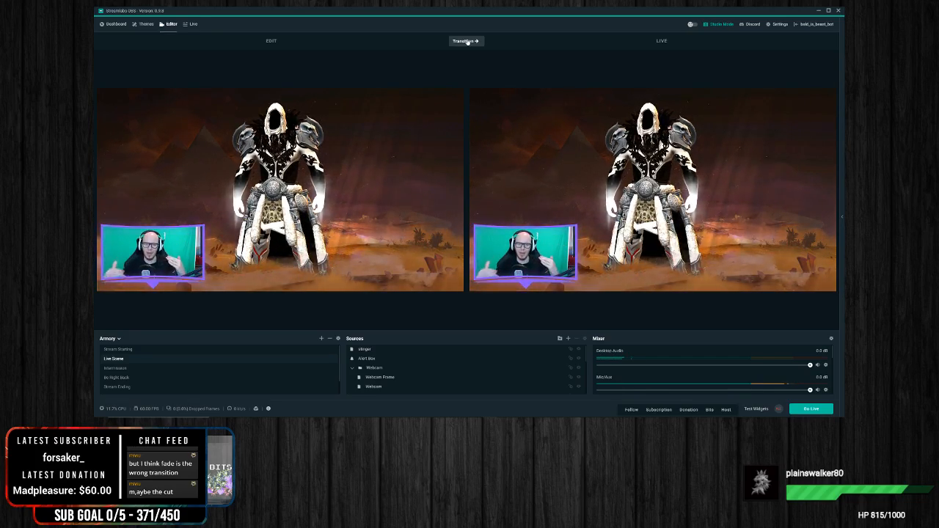
Step: Duplicate Live Scene as Live Scene (1) and place the copy directly below the original in the scene list
{"action": "left_click", "coordinate": [422, 250]}
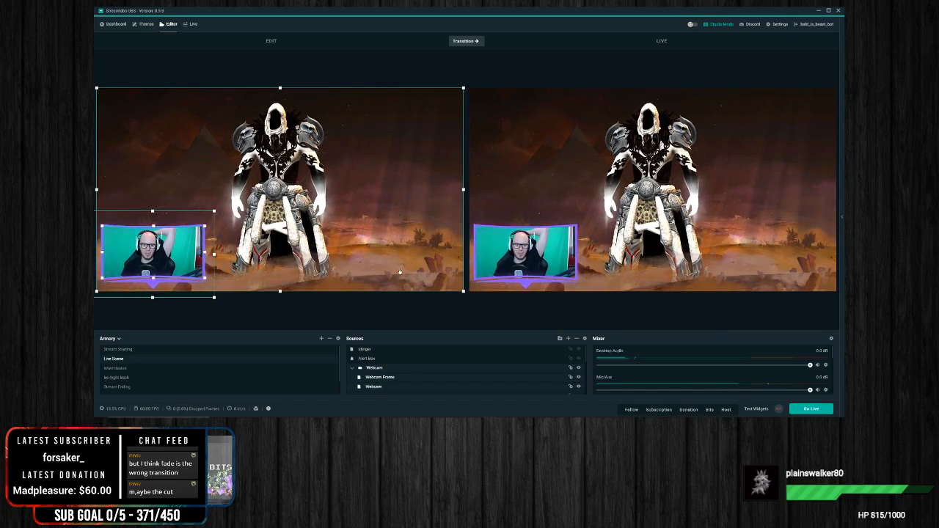
{"action": "scroll", "coordinate": [508, 382], "scroll_direction": "down", "scroll_amount": 3}
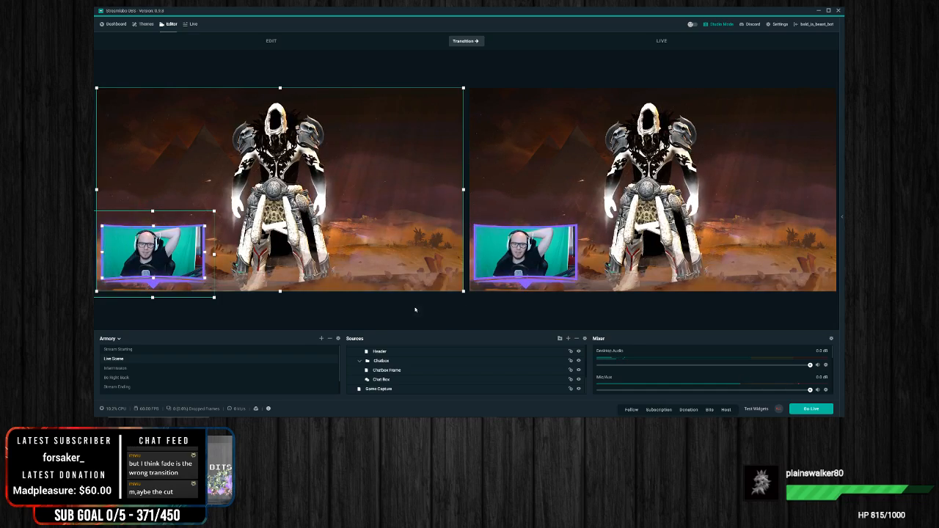
{"action": "right_click", "coordinate": [166, 360]}
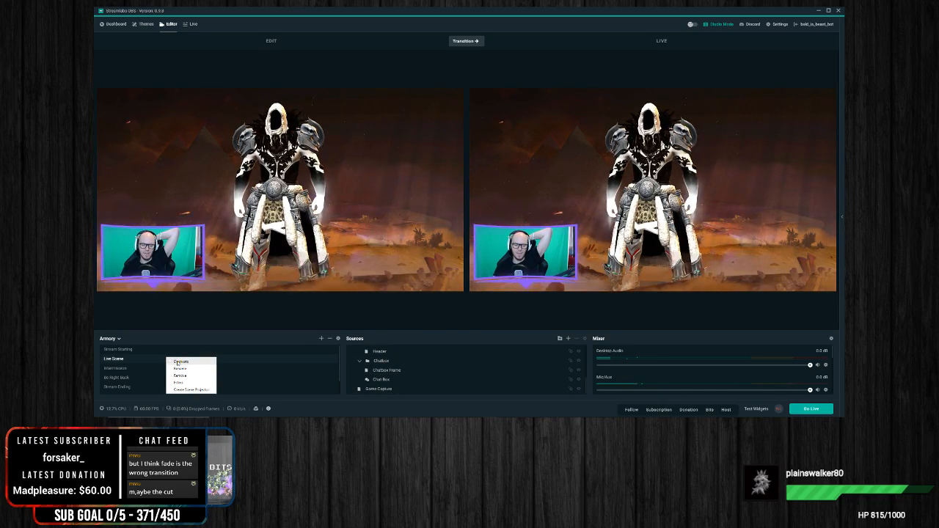
{"action": "left_click", "coordinate": [178, 362]}
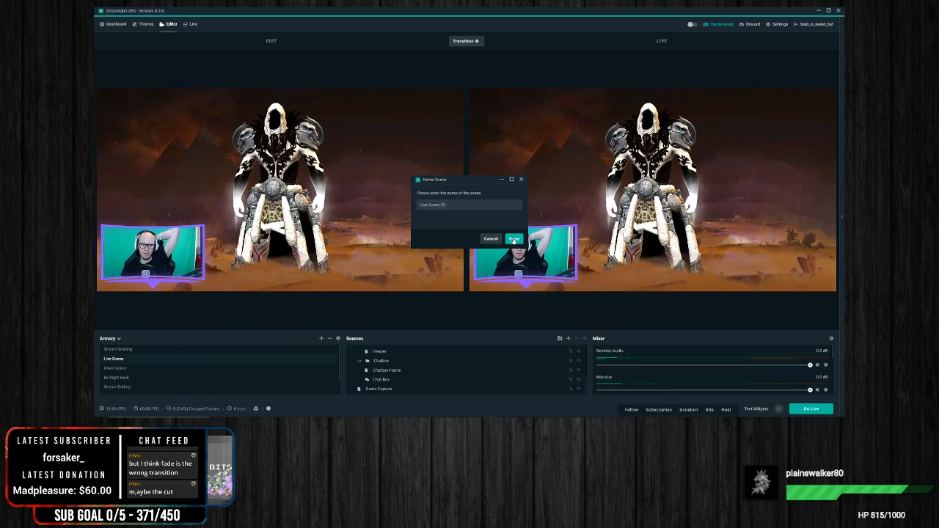
{"action": "key", "text": "Return"}
{"action": "scroll", "coordinate": [196, 381], "scroll_direction": "down", "scroll_amount": 2}
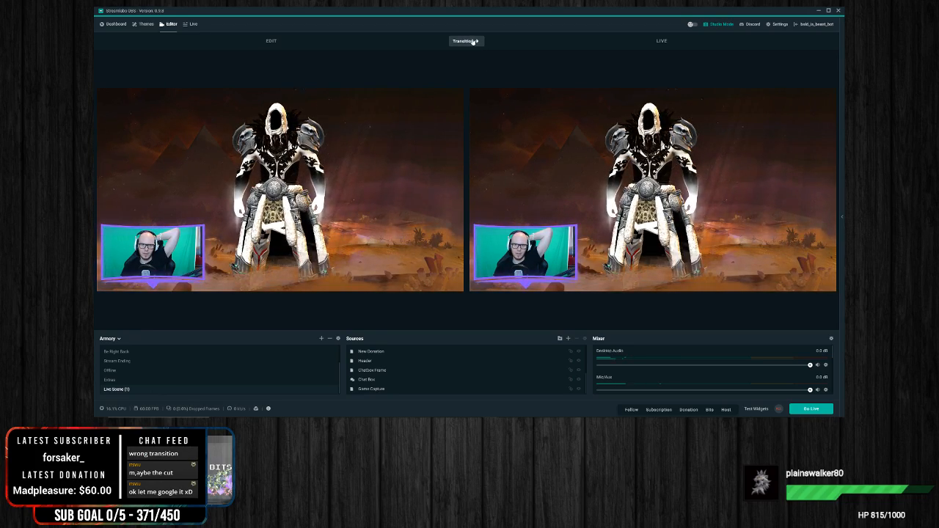
{"action": "scroll", "coordinate": [263, 385], "scroll_direction": "up", "scroll_amount": 2}
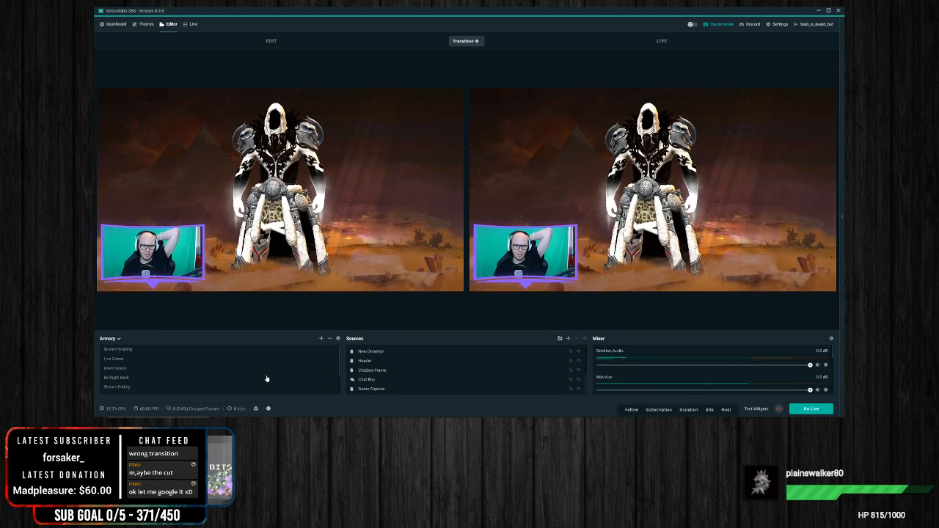
{"action": "scroll", "coordinate": [239, 393], "scroll_direction": "down", "scroll_amount": 3}
{"action": "left_click_drag", "start_coordinate": [174, 390], "coordinate": [199, 367]}
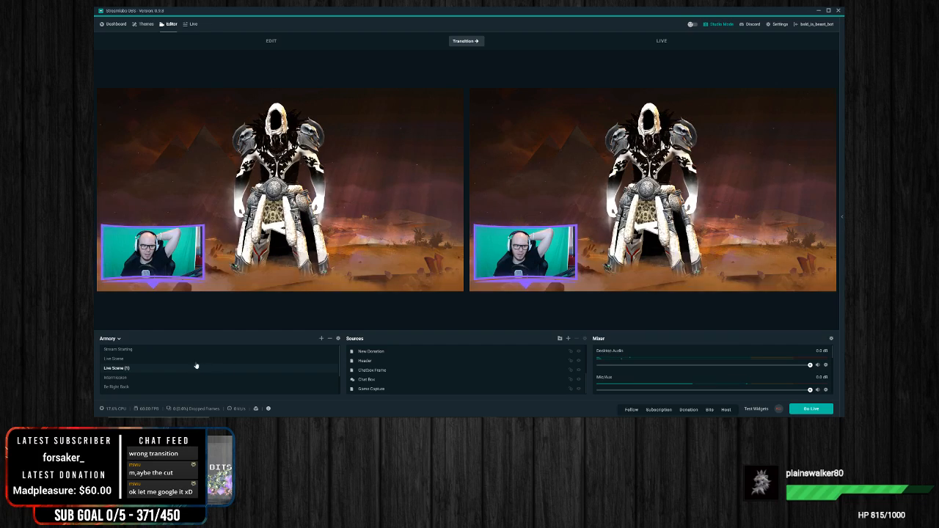
Step: Test the fade with another scene by transitioning Stream Starting to live and returning to Live Scene
{"action": "left_click", "coordinate": [178, 359]}
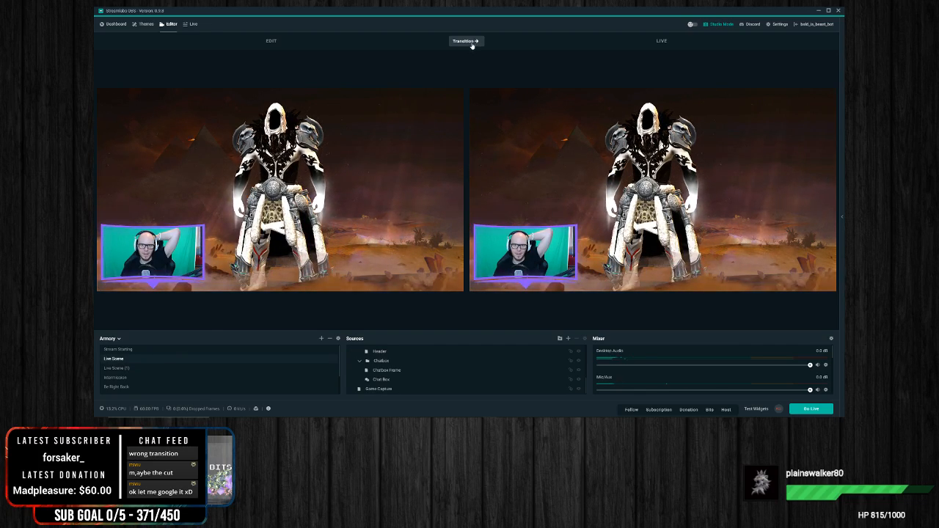
{"action": "left_click", "coordinate": [137, 350]}
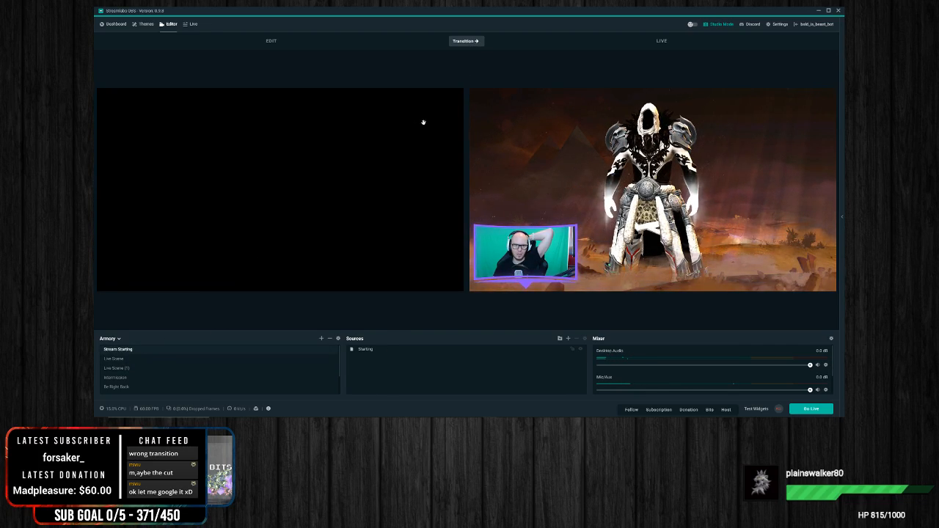
{"action": "left_click", "coordinate": [466, 42]}
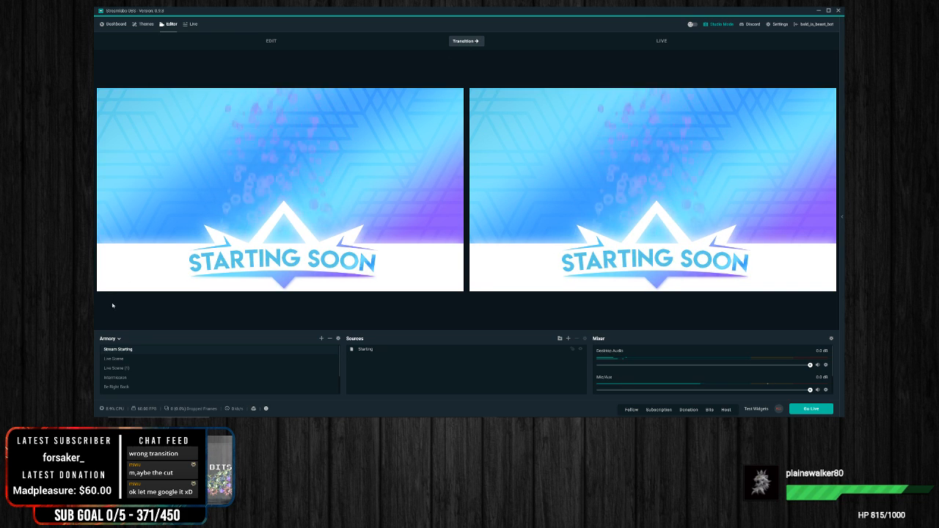
{"action": "left_click", "coordinate": [118, 359]}
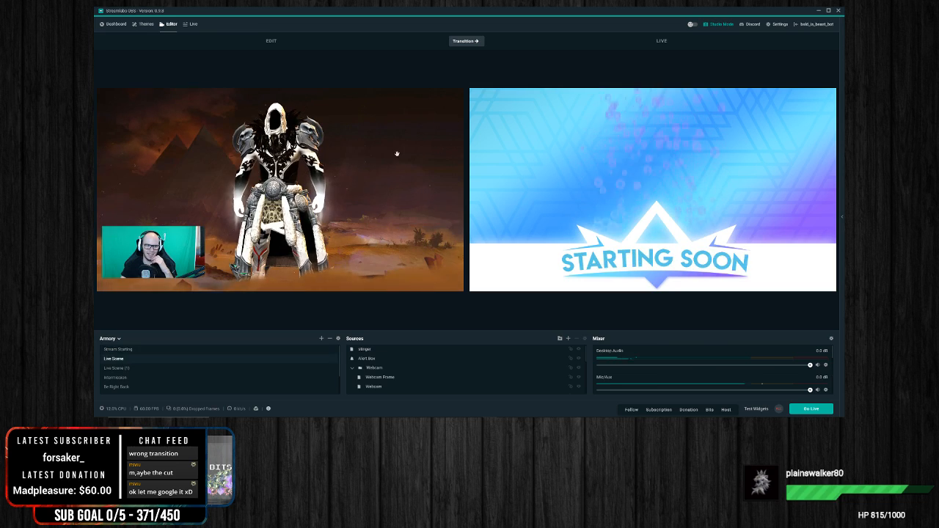
{"action": "left_click", "coordinate": [476, 42]}
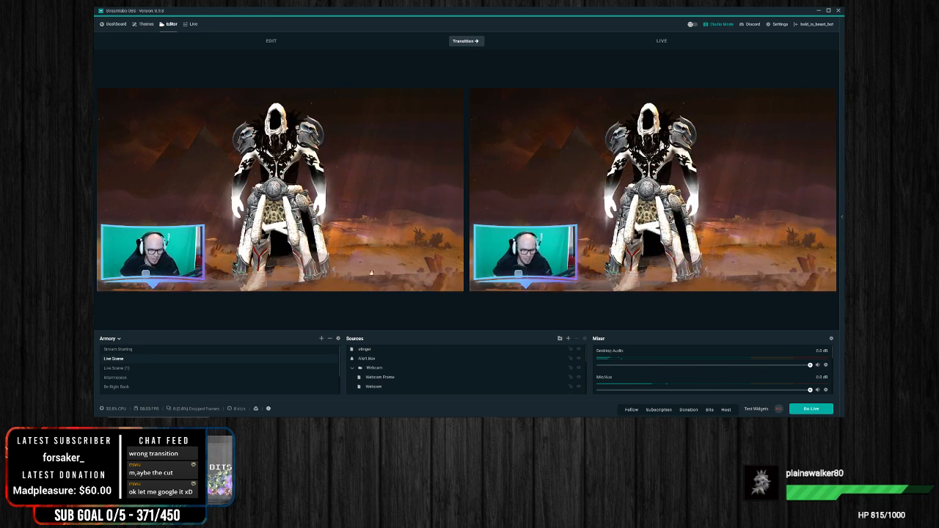
Step: Change the Global Transition's type to Stinger, assign the stinger video from the OBS Stream pictures folder, and close the scene transition settings
{"action": "left_click", "coordinate": [338, 339]}
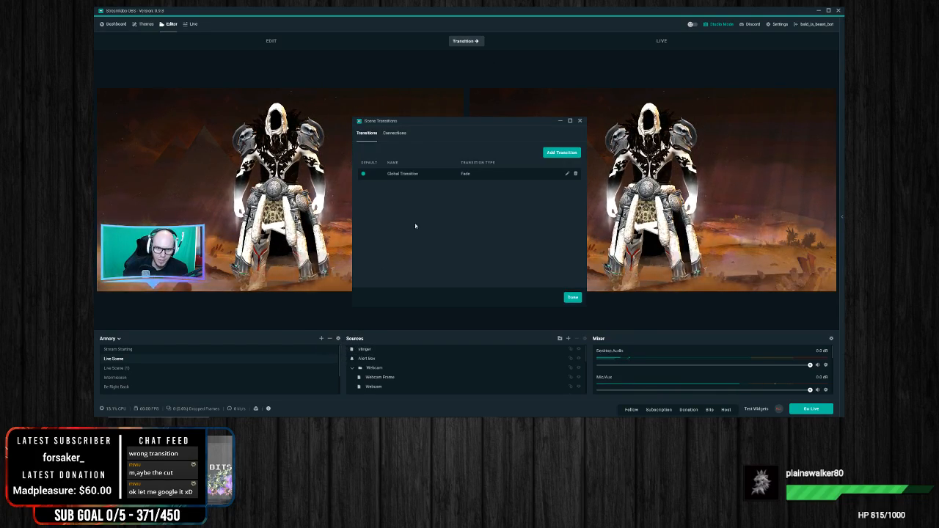
{"action": "left_click", "coordinate": [567, 174]}
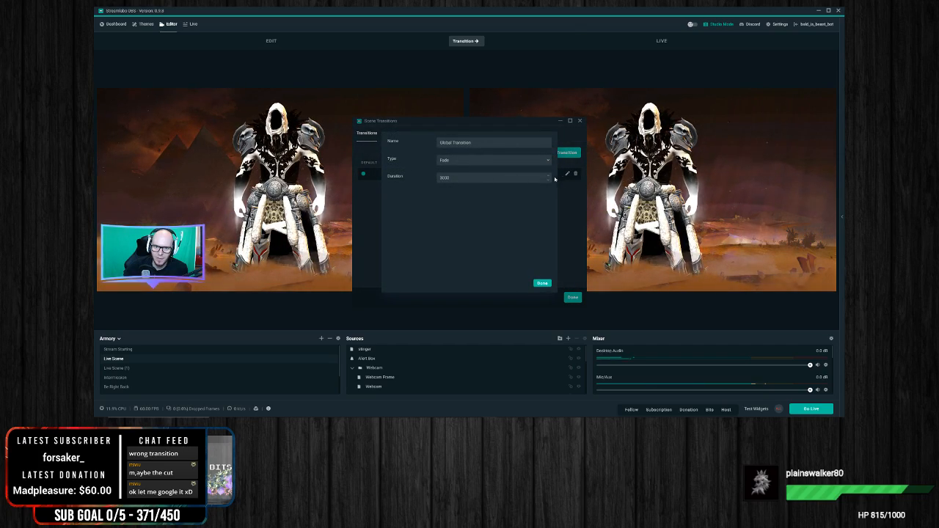
{"action": "left_click", "coordinate": [451, 162]}
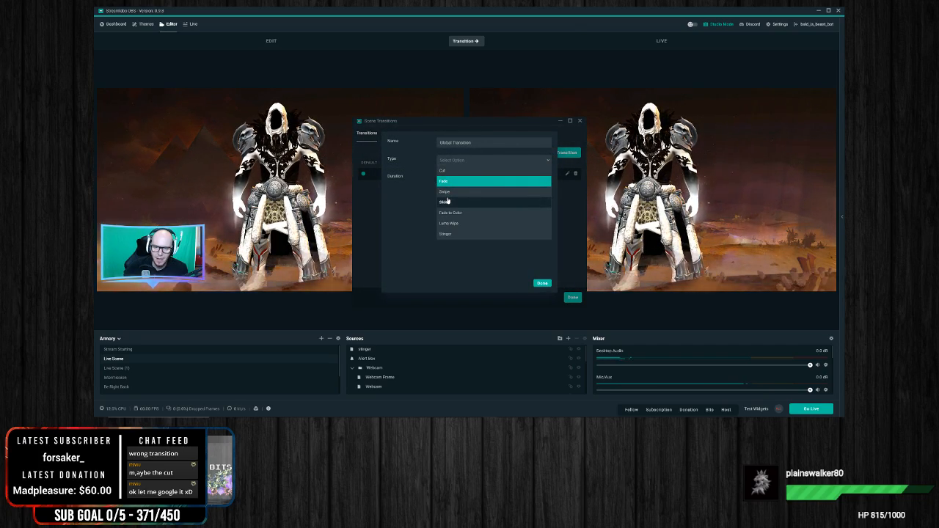
{"action": "left_click", "coordinate": [446, 234]}
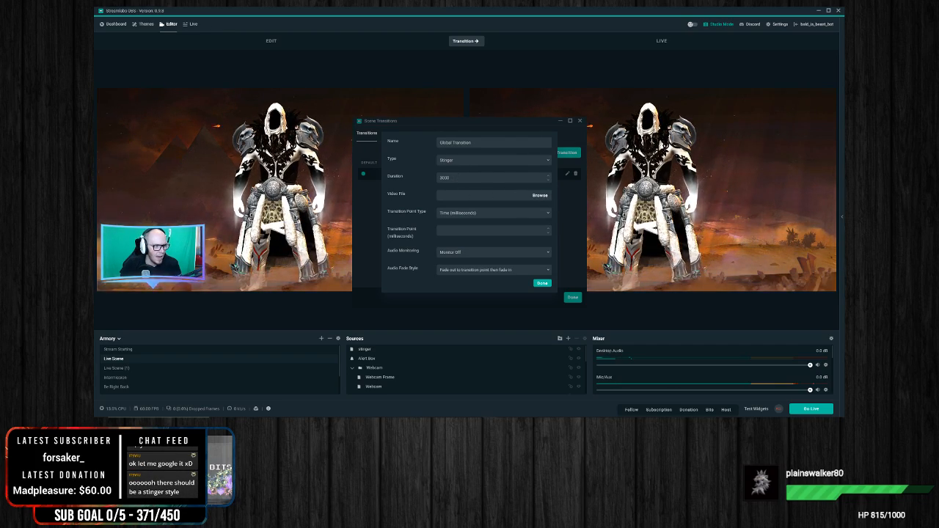
{"action": "key", "text": "Return"}
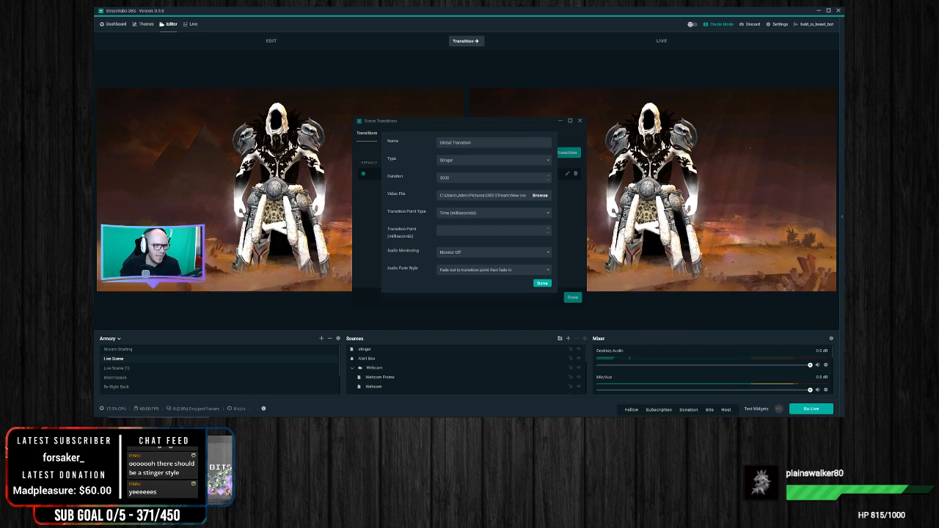
{"action": "left_click", "coordinate": [541, 284]}
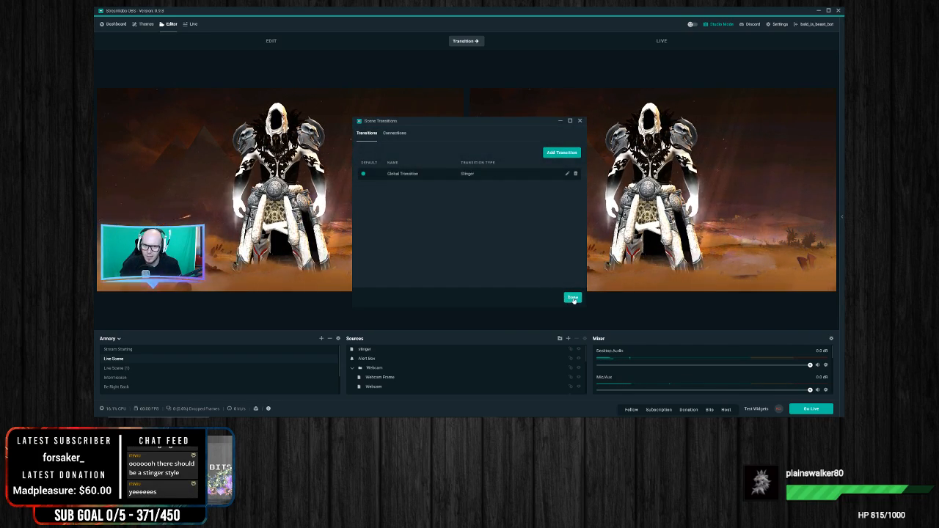
{"action": "left_click", "coordinate": [573, 298]}
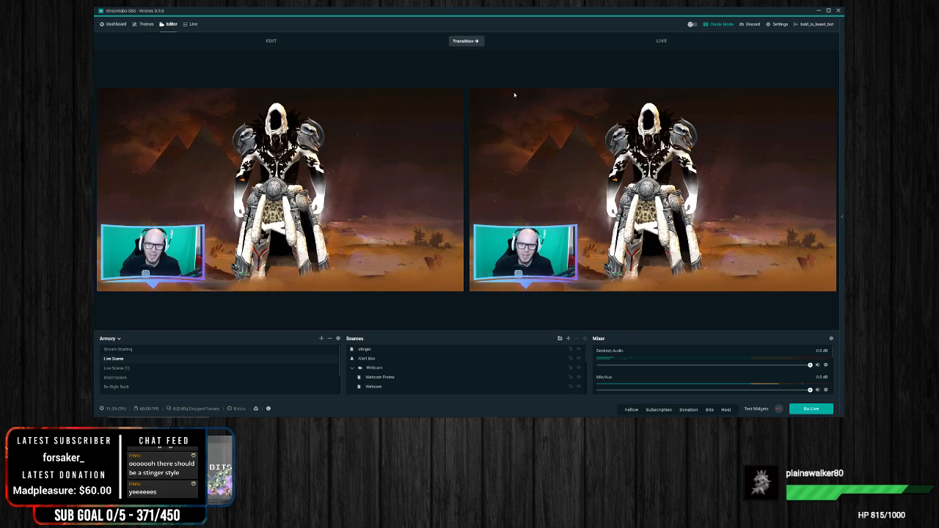
Step: Test the stinger transition by sending Live Scene, Live Scene (1) and Intermission to the live output in turn
{"action": "left_click", "coordinate": [469, 44]}
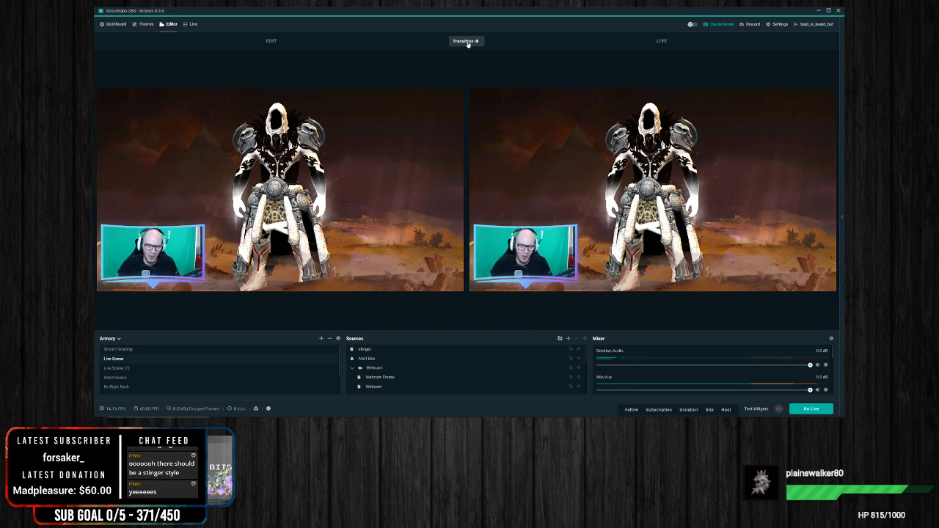
{"action": "left_click", "coordinate": [467, 41]}
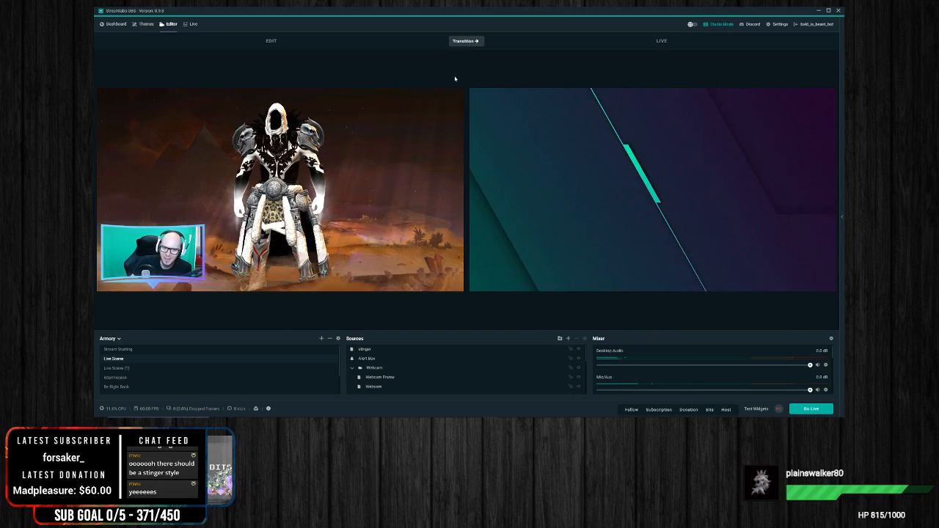
{"action": "left_click", "coordinate": [176, 368]}
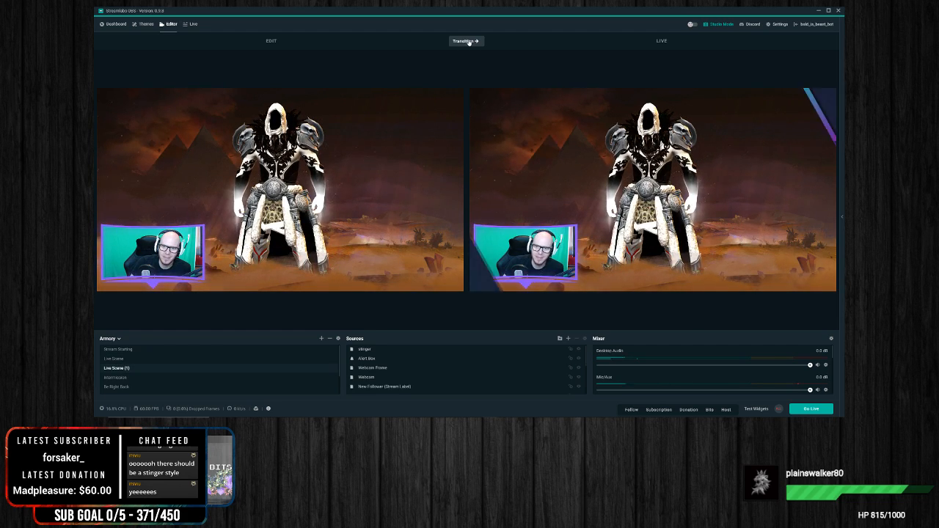
{"action": "left_click", "coordinate": [468, 42]}
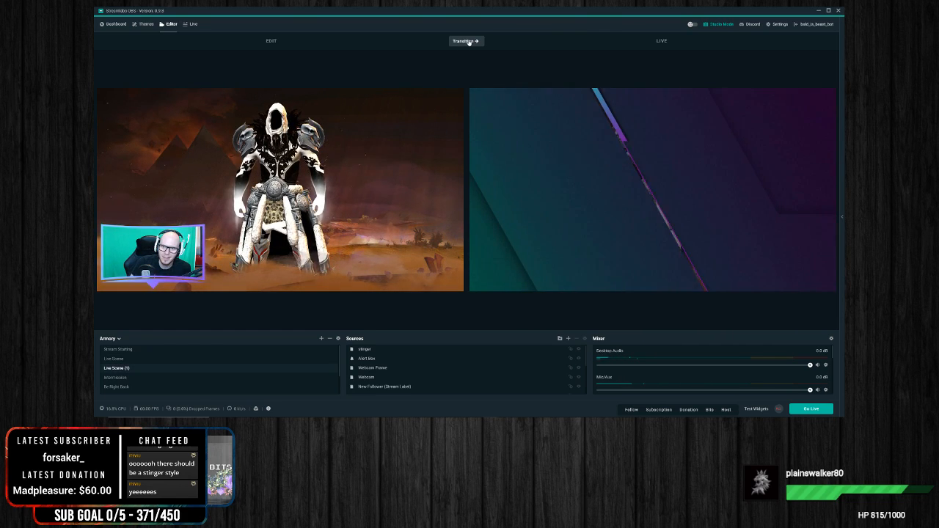
{"action": "left_click", "coordinate": [112, 376]}
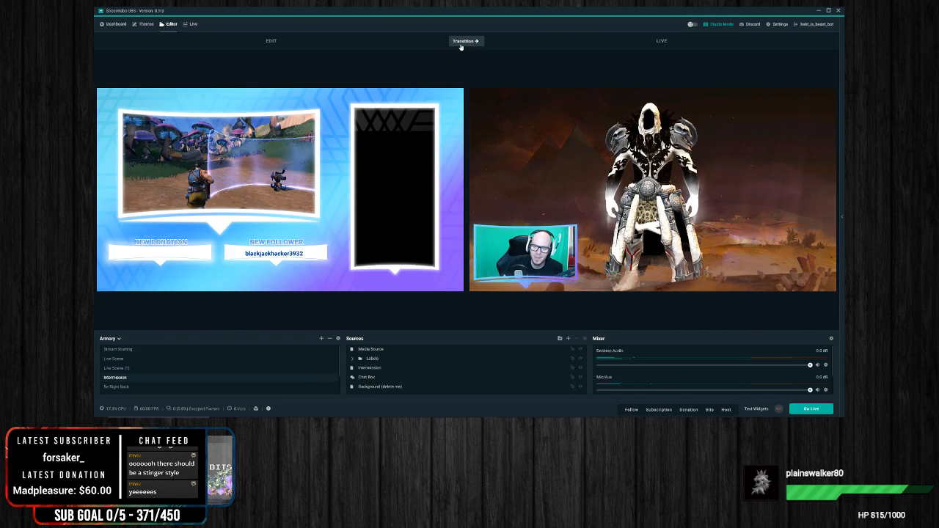
{"action": "left_click", "coordinate": [461, 44]}
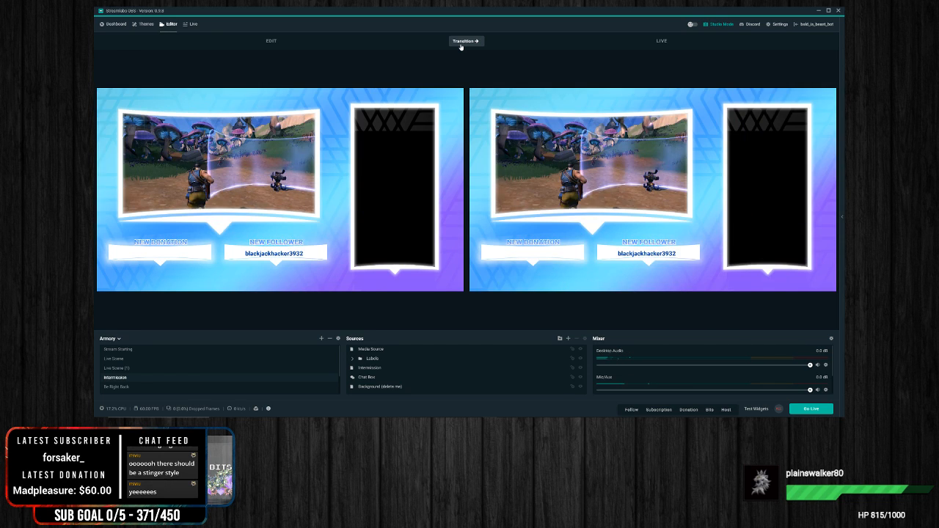
{"action": "left_click", "coordinate": [461, 44]}
{"action": "left_click", "coordinate": [213, 169]}
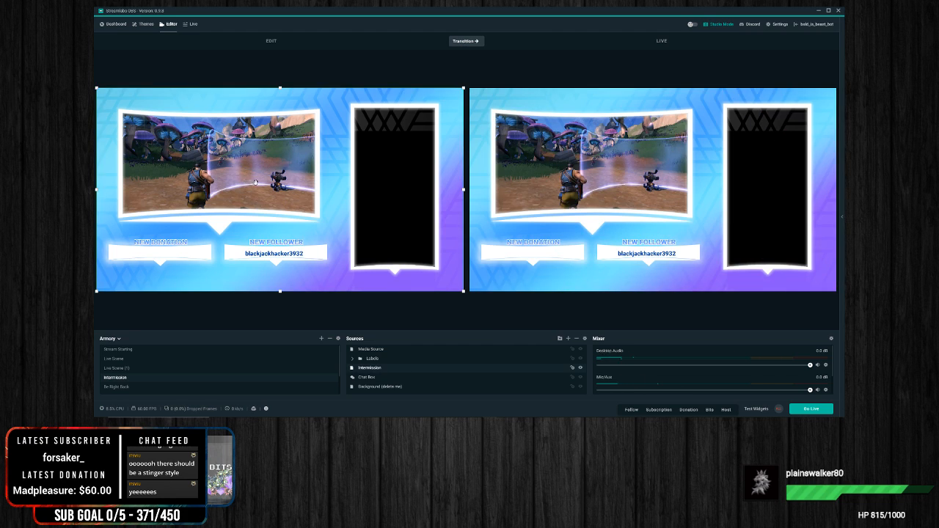
Step: Remove the stinger source from both Live Scene (1) and Live Scene
{"action": "left_click", "coordinate": [143, 368]}
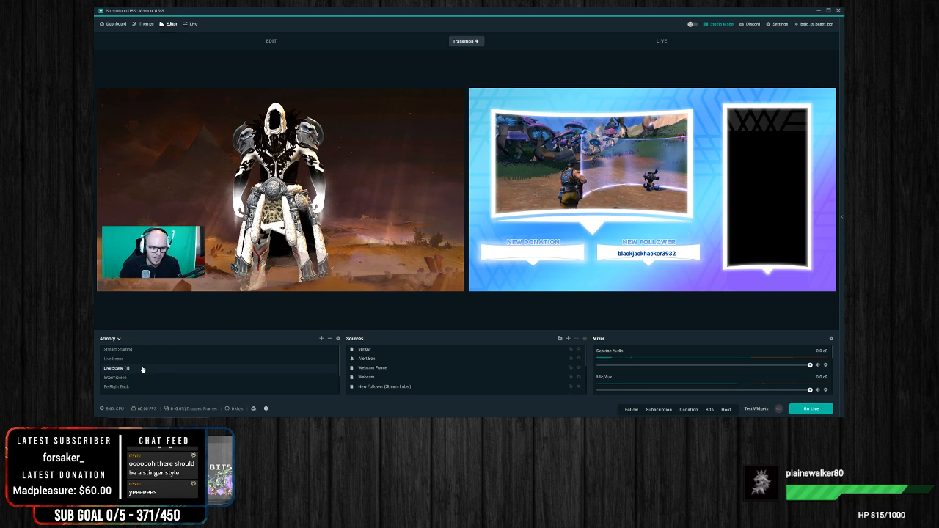
{"action": "right_click", "coordinate": [385, 350]}
{"action": "left_click", "coordinate": [563, 340]}
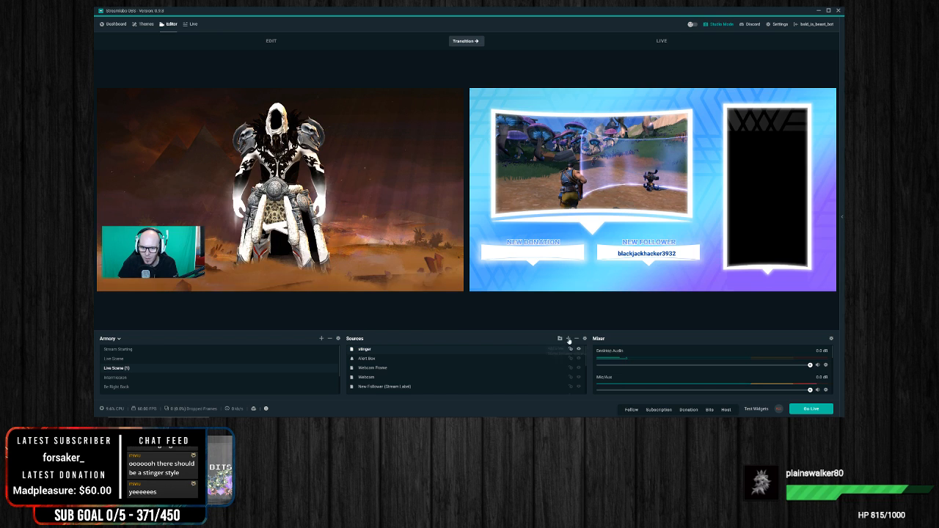
{"action": "left_click", "coordinate": [576, 338]}
{"action": "left_click", "coordinate": [484, 214]}
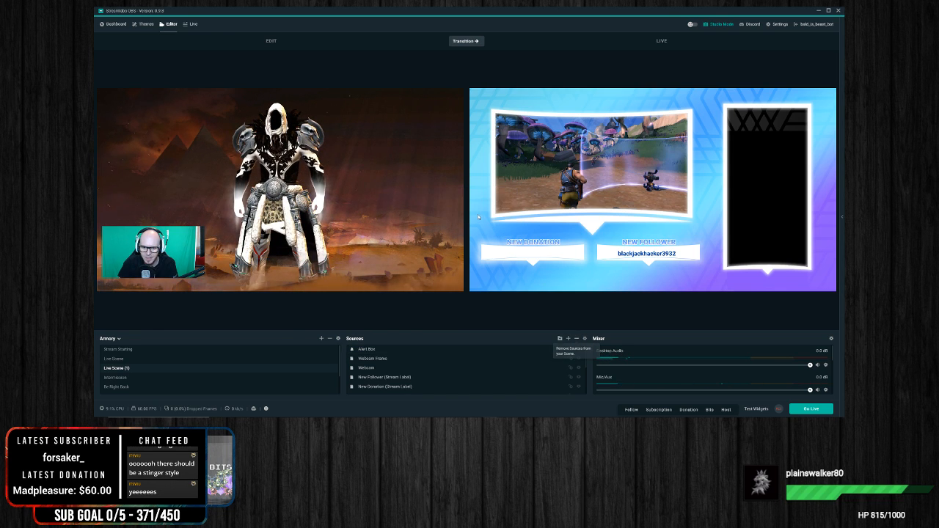
{"action": "left_click", "coordinate": [130, 376]}
{"action": "left_click", "coordinate": [122, 358]}
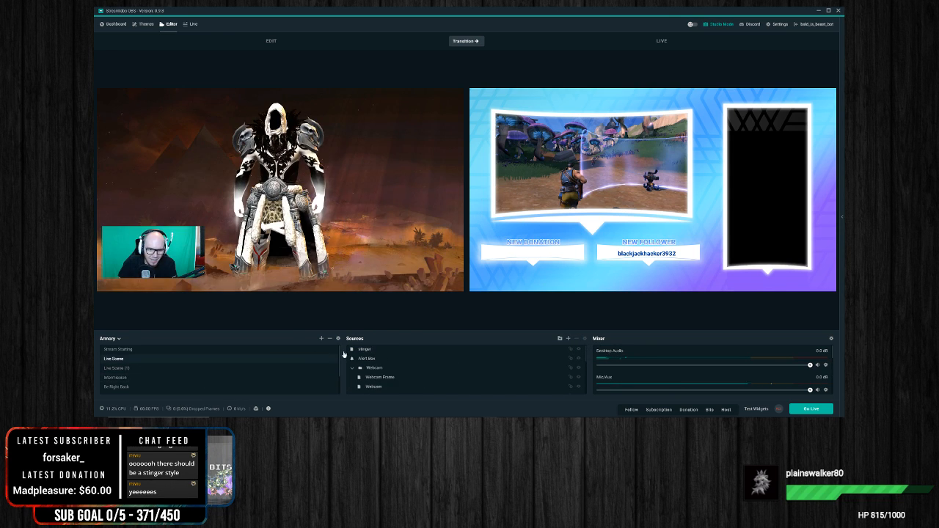
{"action": "left_click", "coordinate": [576, 338]}
{"action": "left_click", "coordinate": [487, 214]}
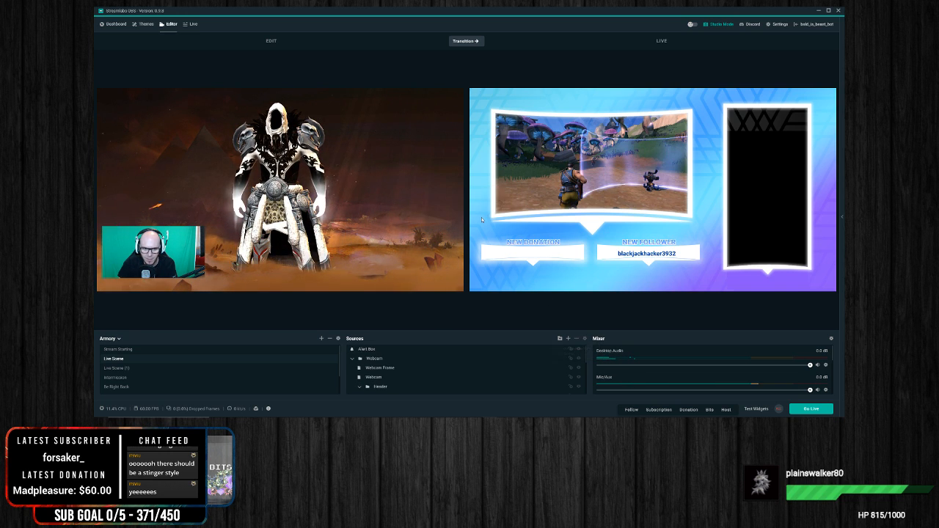
Step: Delete the duplicate scene Live Scene (1) and transition Live Scene to the live output
{"action": "left_click", "coordinate": [127, 369]}
{"action": "right_click", "coordinate": [126, 368]}
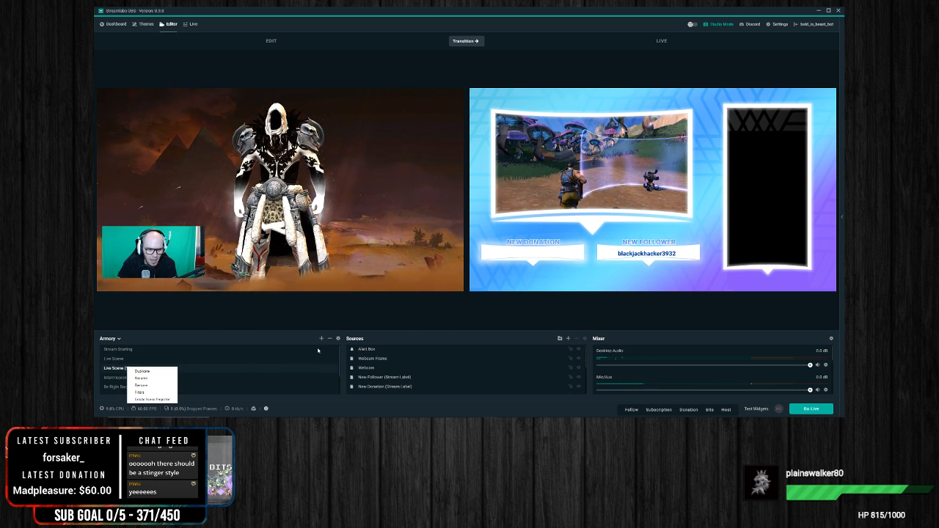
{"action": "left_click", "coordinate": [329, 338]}
{"action": "left_click", "coordinate": [485, 215]}
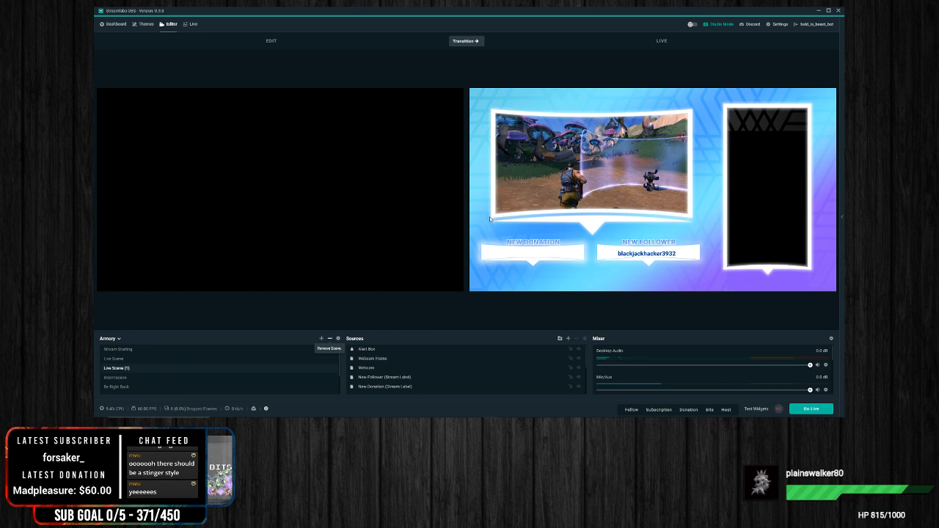
{"action": "left_click", "coordinate": [115, 359]}
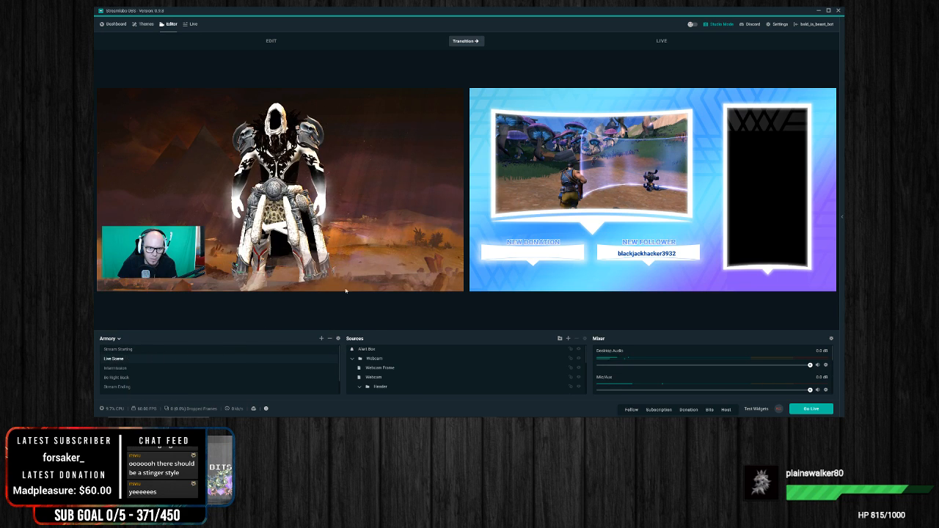
{"action": "left_click", "coordinate": [470, 41]}
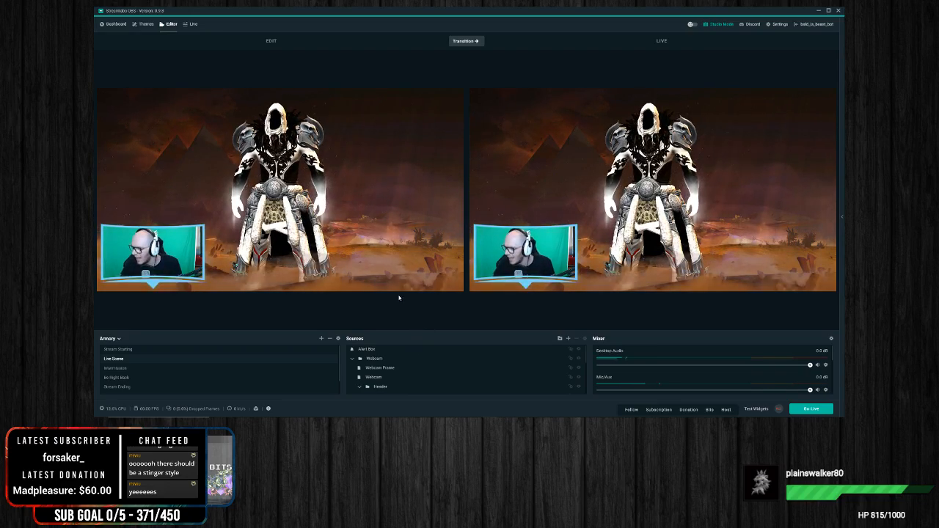
Step: Check the Global Transition's stinger settings, including its duration, and close the scene transition settings
{"action": "left_click", "coordinate": [338, 340]}
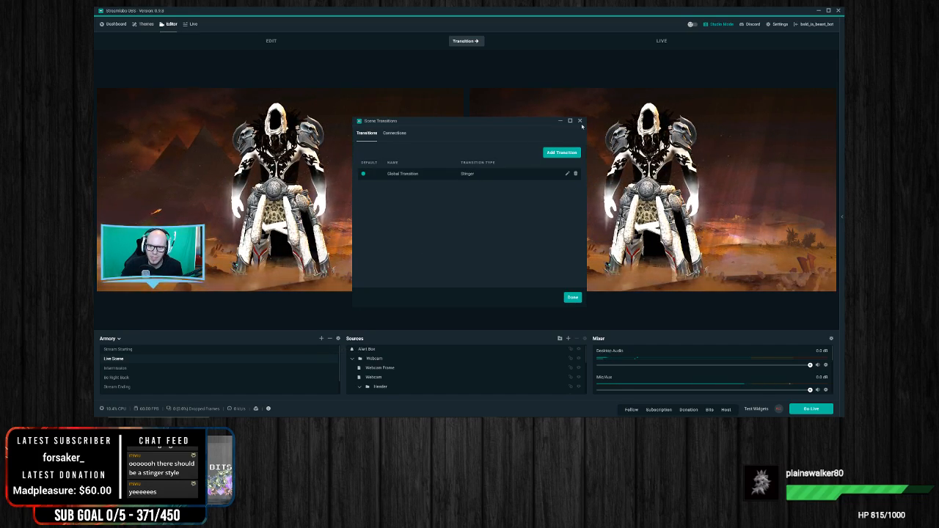
{"action": "left_click", "coordinate": [568, 175]}
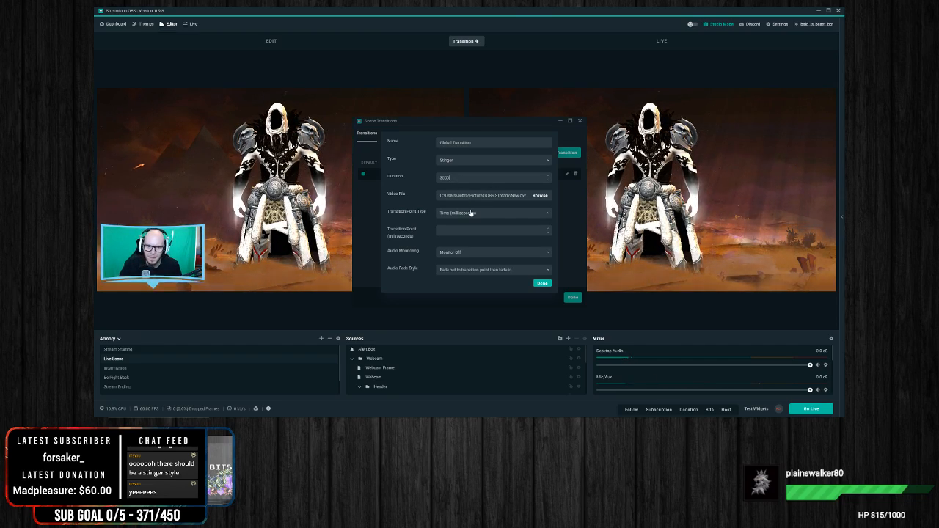
{"action": "left_click", "coordinate": [543, 283]}
{"action": "left_click", "coordinate": [573, 297]}
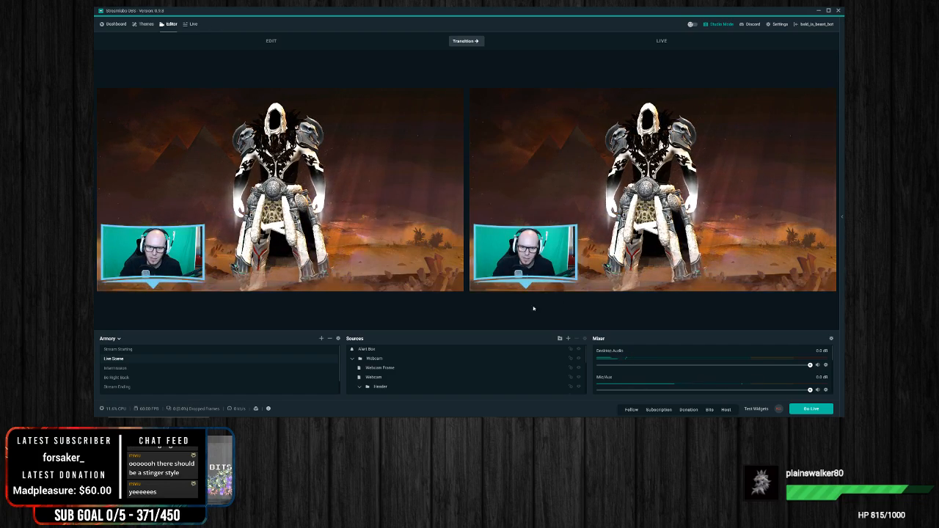
Step: Test the stinger without the extra source by transitioning Intermission to live and returning to Live Scene
{"action": "left_click", "coordinate": [115, 368]}
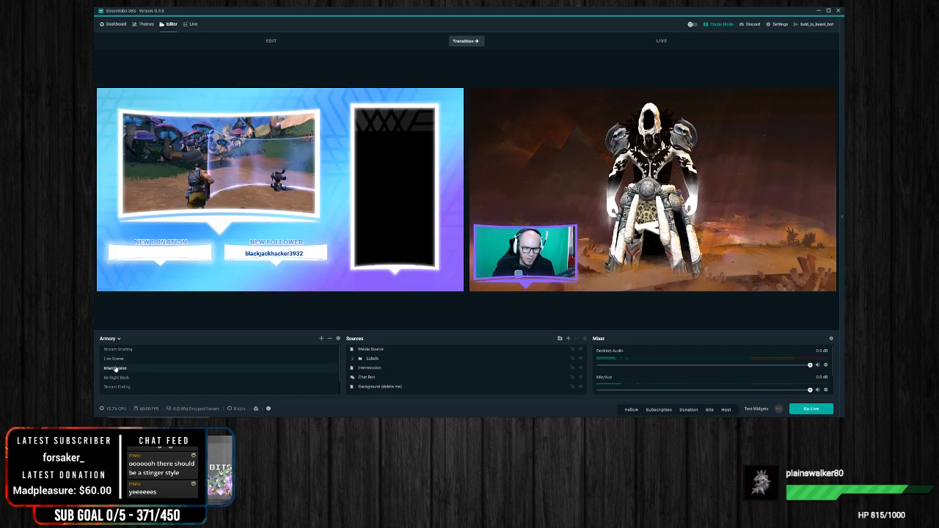
{"action": "left_click", "coordinate": [464, 41]}
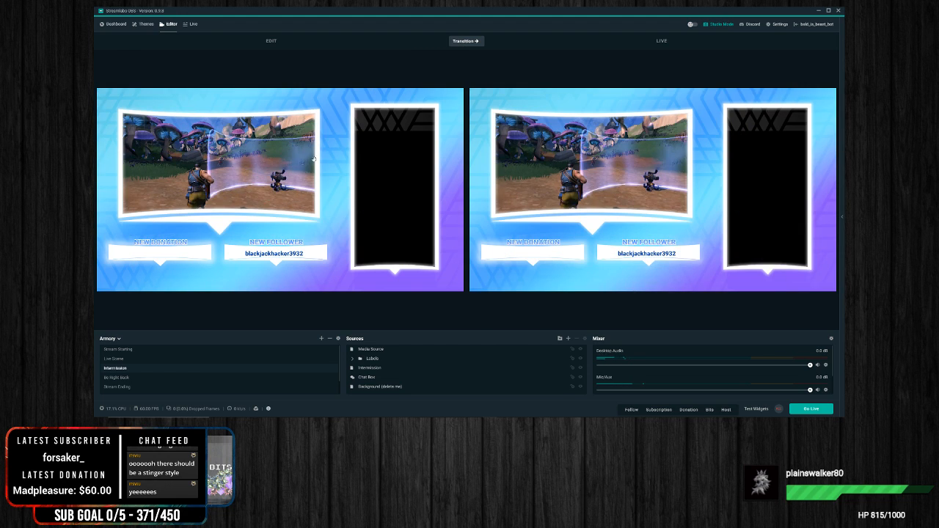
{"action": "left_click", "coordinate": [467, 42]}
{"action": "left_click", "coordinate": [135, 358]}
{"action": "left_click", "coordinate": [455, 41]}
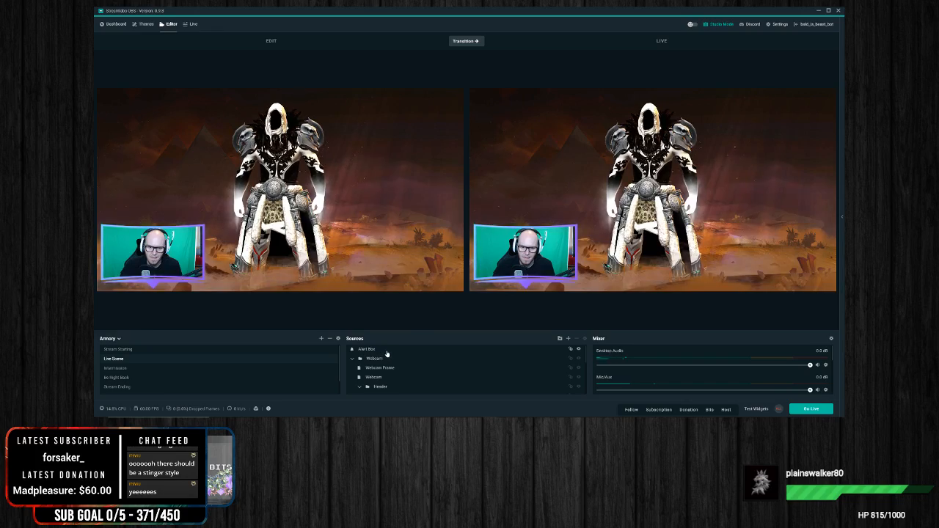
{"action": "scroll", "coordinate": [382, 352], "scroll_direction": "down", "scroll_amount": 2}
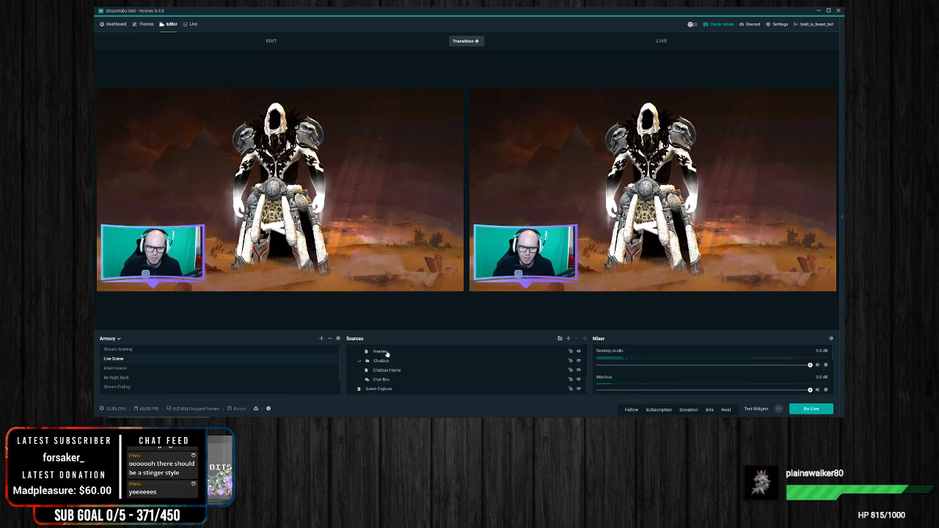
{"action": "scroll", "coordinate": [386, 353], "scroll_direction": "up", "scroll_amount": 3}
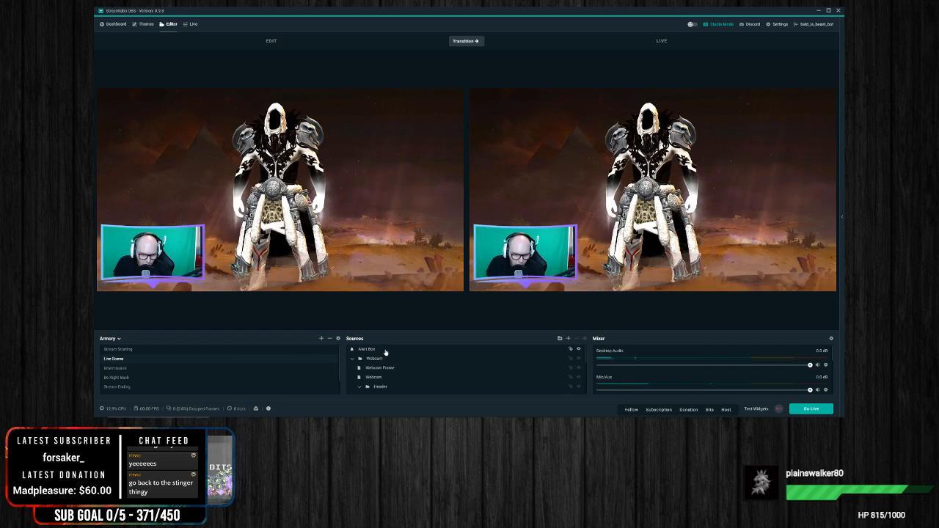
Step: Test the stinger by transitioning Be Right Back to the live output, followed by Intermission
{"action": "left_click", "coordinate": [126, 378]}
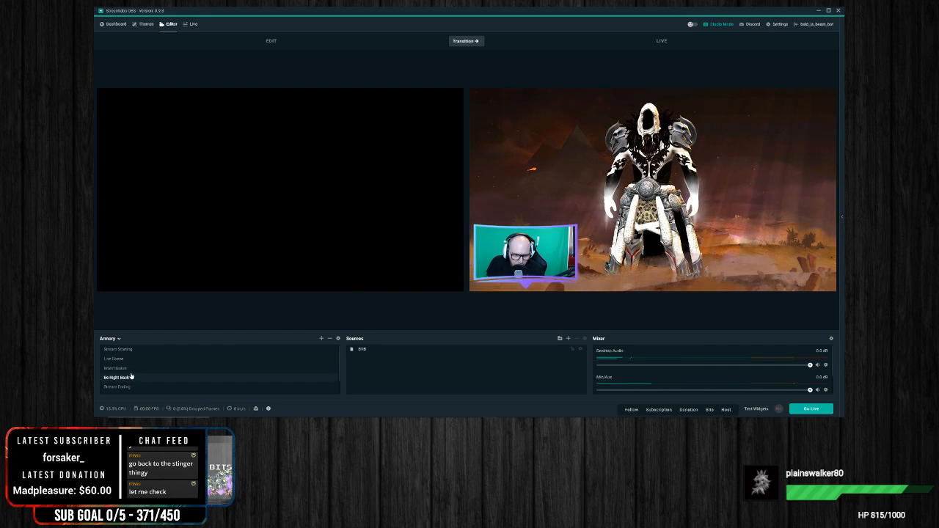
{"action": "left_click", "coordinate": [134, 368]}
{"action": "left_click", "coordinate": [125, 379]}
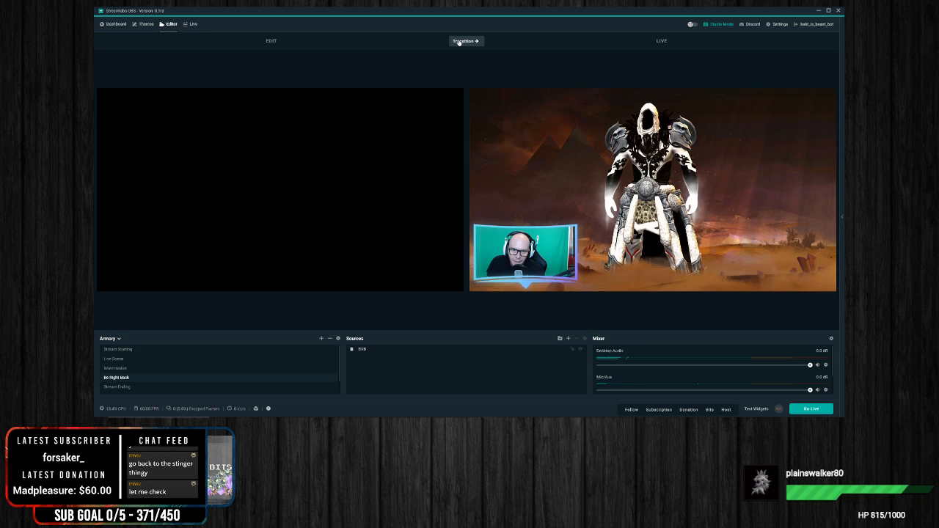
{"action": "left_click", "coordinate": [459, 41]}
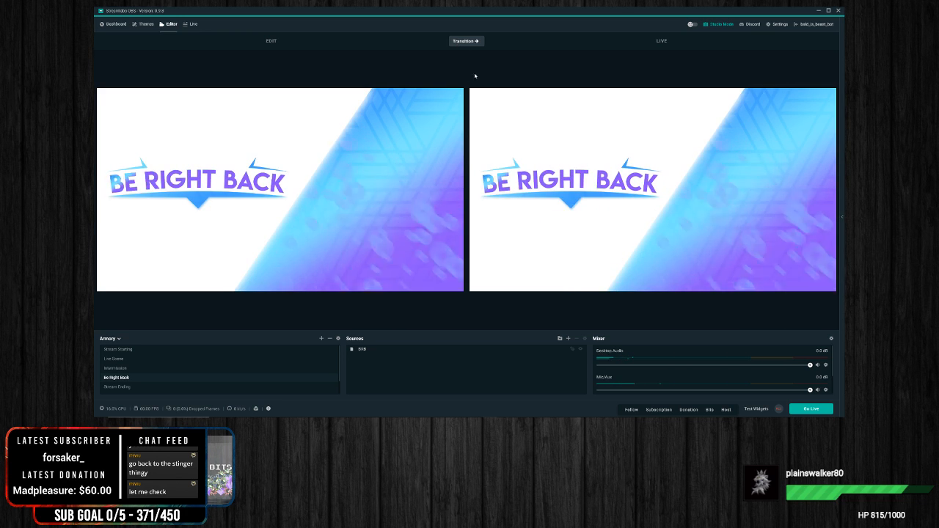
{"action": "left_click", "coordinate": [213, 368]}
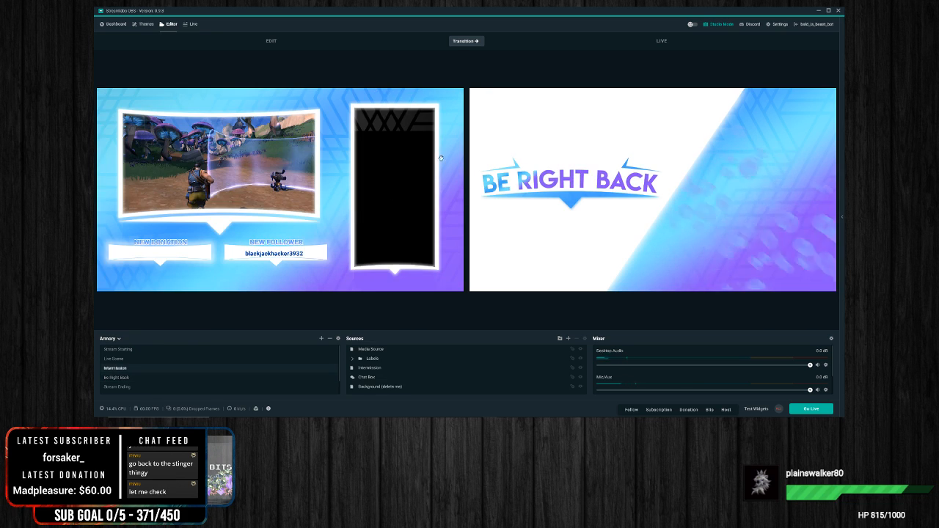
{"action": "left_click", "coordinate": [455, 42]}
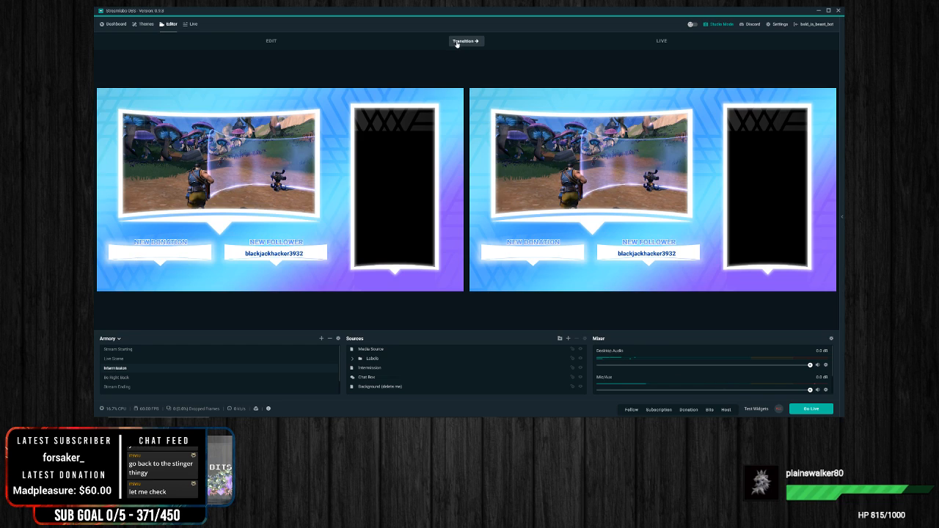
Step: Check the Global Transition's transition point type options, keep Time (milliseconds), and replay the transition on Intermission
{"action": "left_click", "coordinate": [338, 338]}
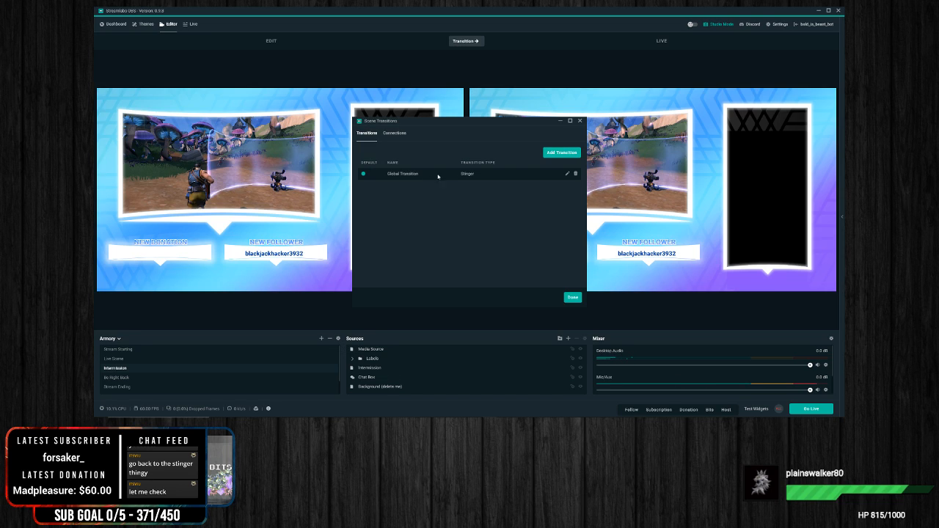
{"action": "left_click", "coordinate": [567, 175]}
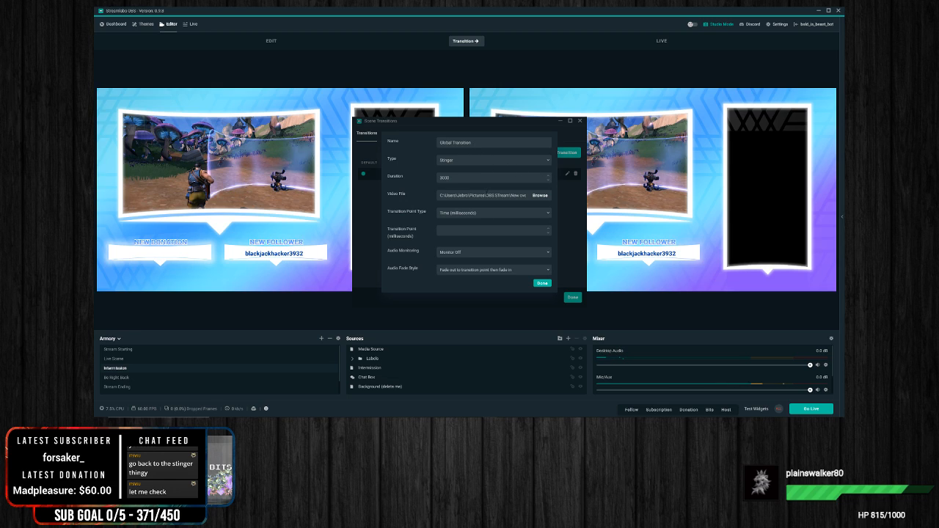
{"action": "left_click", "coordinate": [475, 214]}
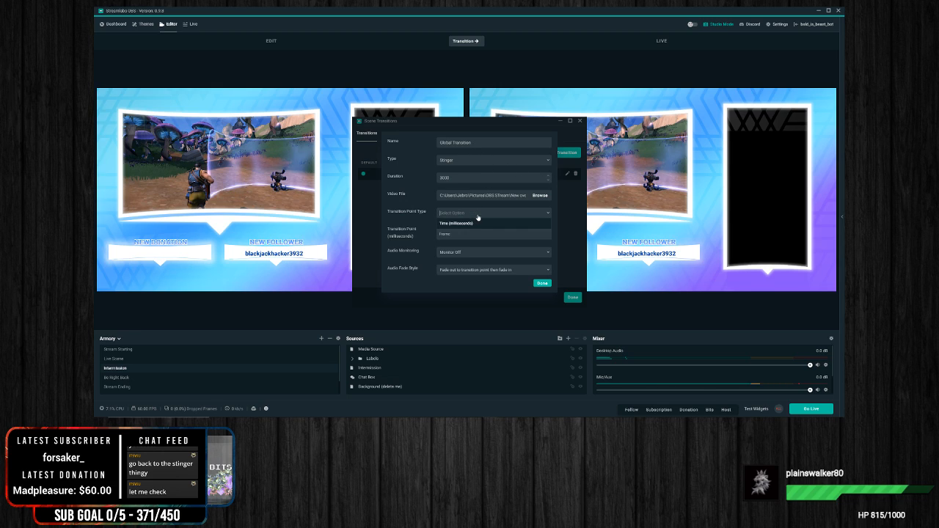
{"action": "key", "text": "Return"}
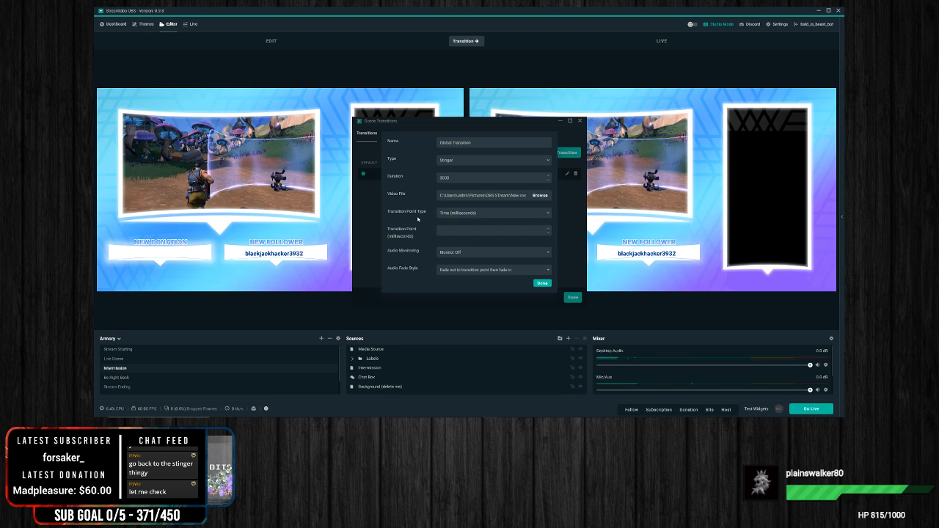
{"action": "left_click", "coordinate": [454, 216]}
{"action": "left_click", "coordinate": [408, 222]}
{"action": "left_click", "coordinate": [544, 284]}
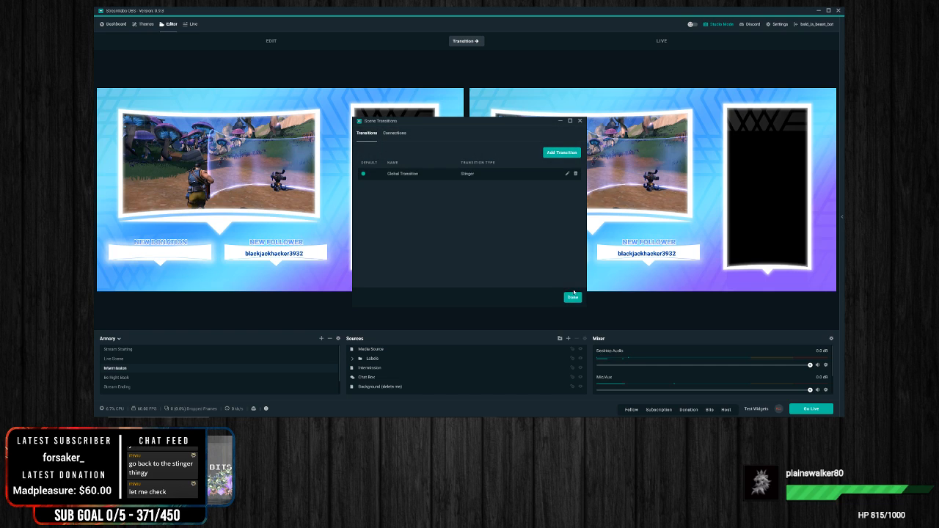
{"action": "left_click", "coordinate": [572, 298]}
{"action": "left_click", "coordinate": [470, 44]}
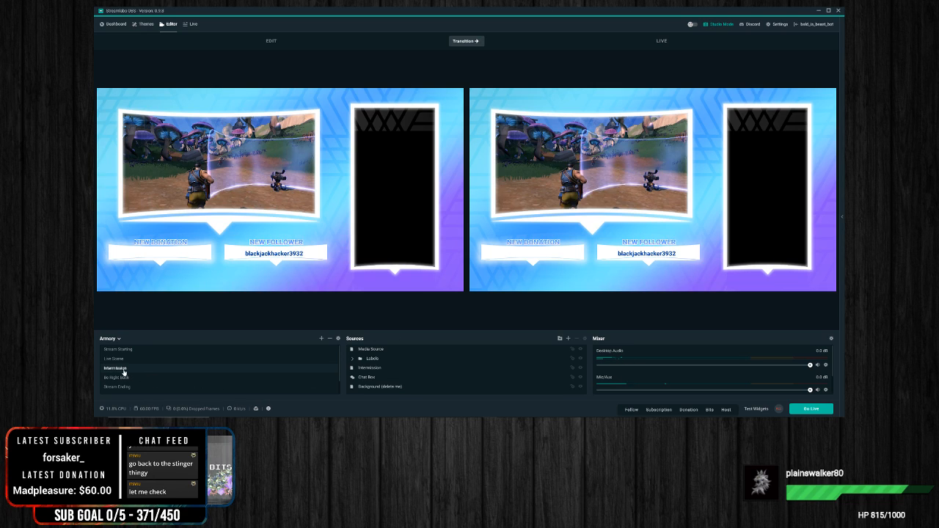
{"action": "left_click", "coordinate": [468, 44]}
Step: Set the Global Transition's transition point to 1000 milliseconds and close the scene transition settings
{"action": "left_click", "coordinate": [338, 339]}
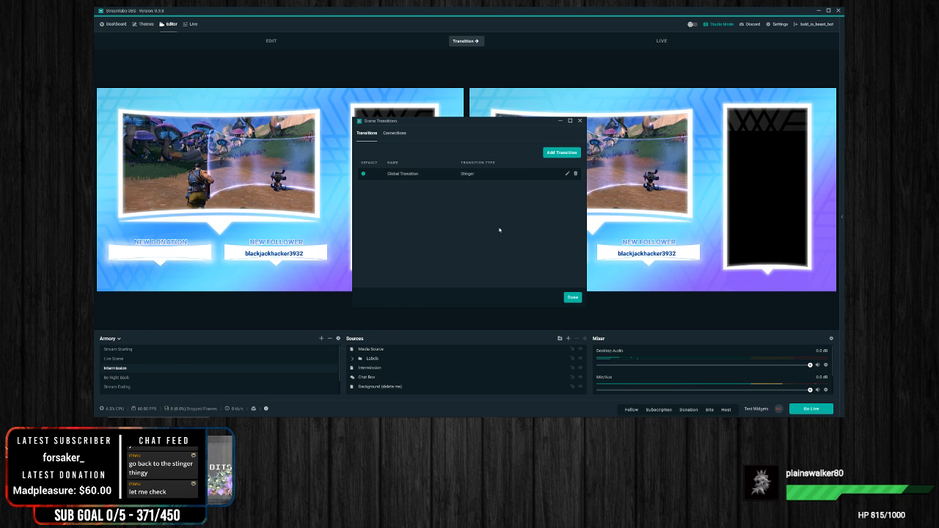
{"action": "left_click", "coordinate": [567, 174]}
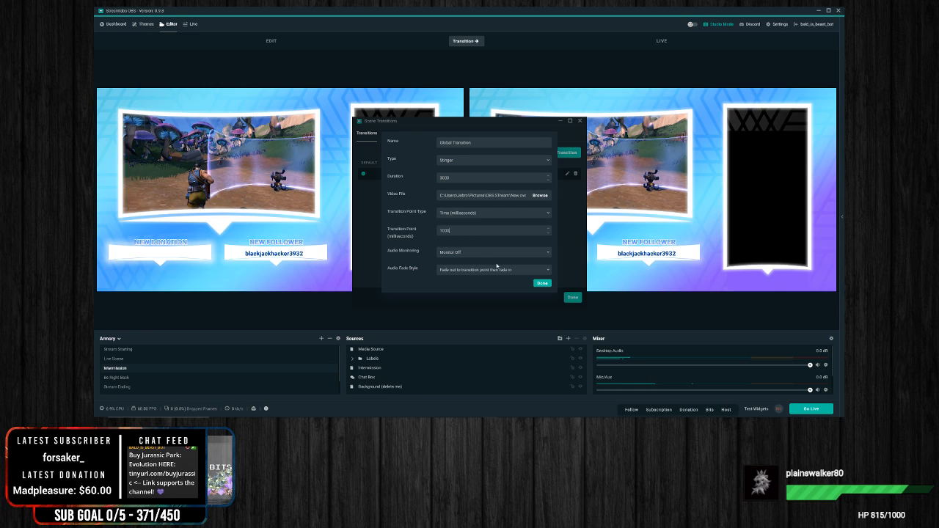
{"action": "left_click", "coordinate": [543, 283]}
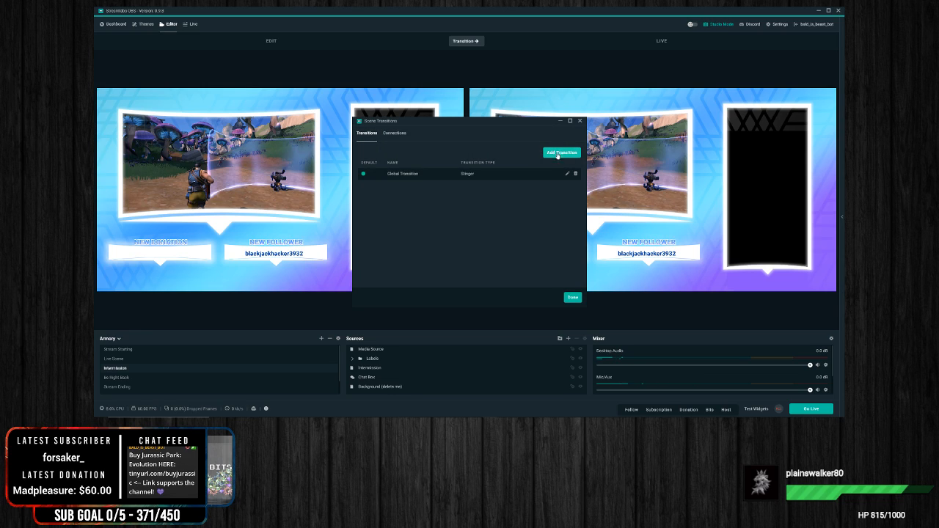
{"action": "left_click", "coordinate": [572, 298]}
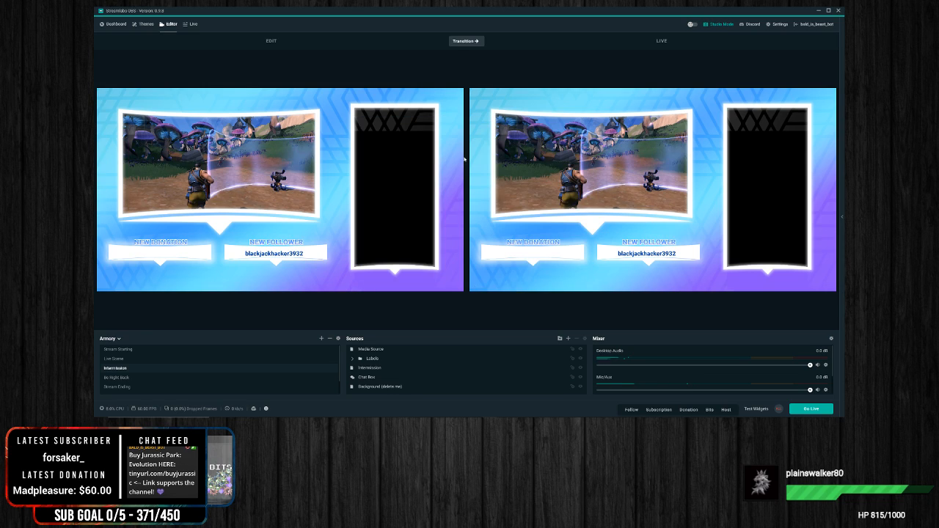
Step: Test the new transition point by replaying the stinger on Intermission, switching to Live Scene, and returning to Intermission
{"action": "left_click", "coordinate": [462, 41]}
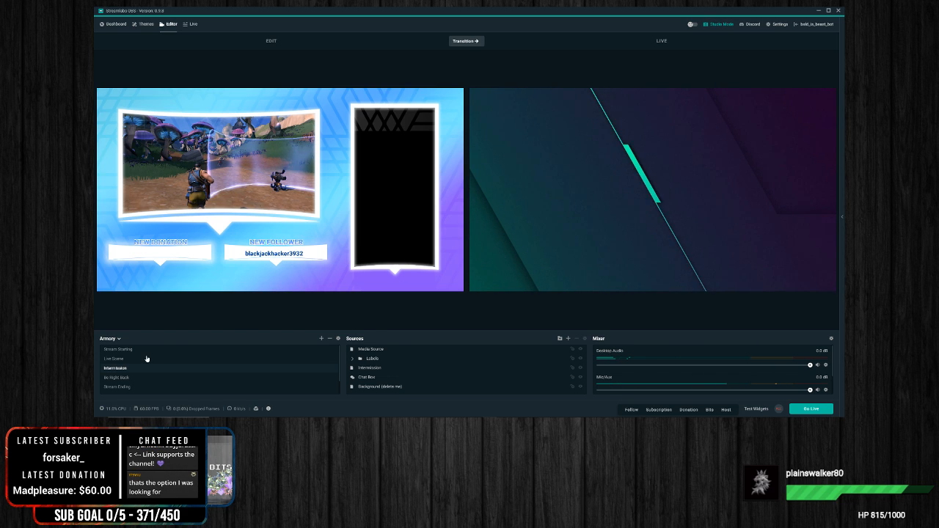
{"action": "left_click", "coordinate": [146, 355]}
{"action": "left_click", "coordinate": [462, 41]}
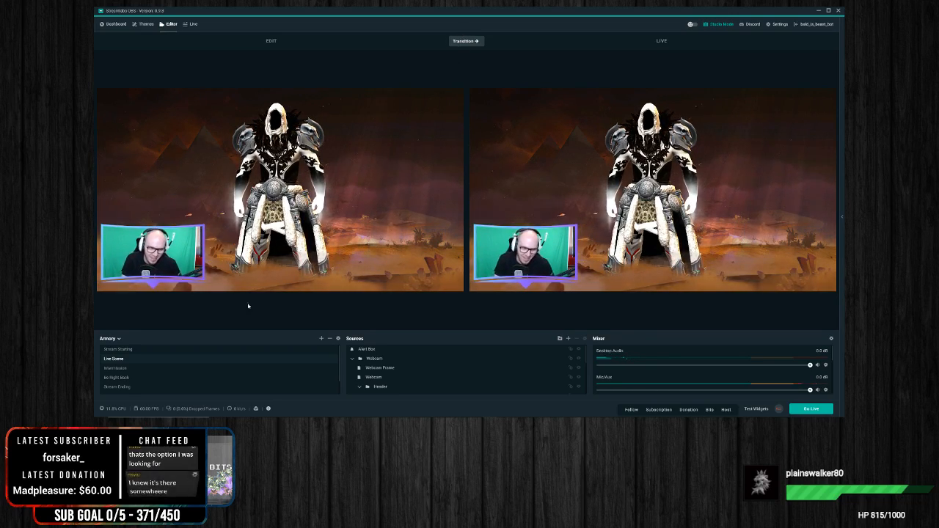
{"action": "left_click", "coordinate": [115, 368]}
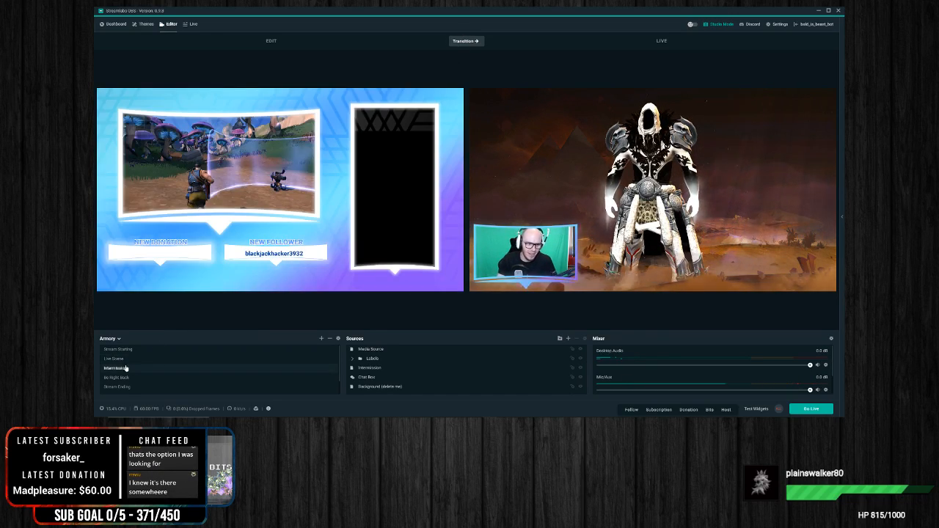
{"action": "left_click", "coordinate": [463, 42]}
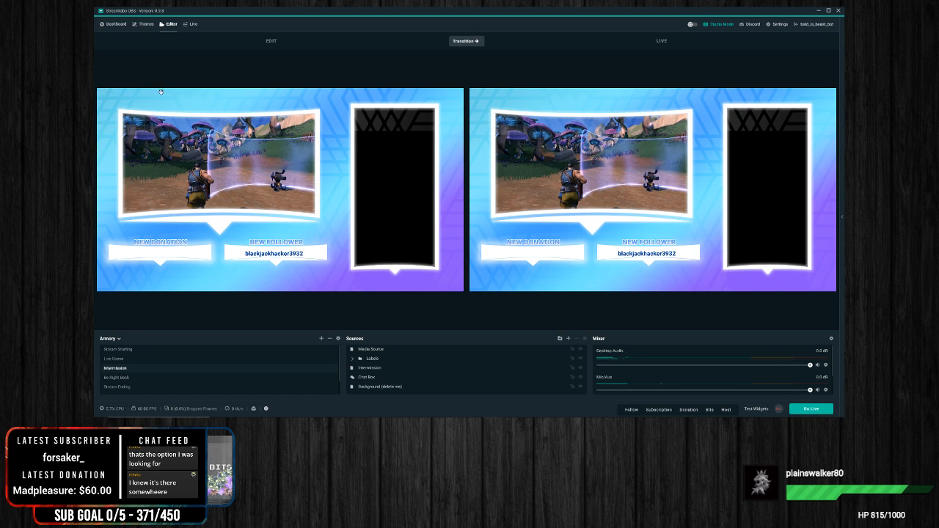
Step: Test the stinger repeatedly between Intermission and Be Right Back, ending with Be Right Back on the live output
{"action": "left_click", "coordinate": [455, 42]}
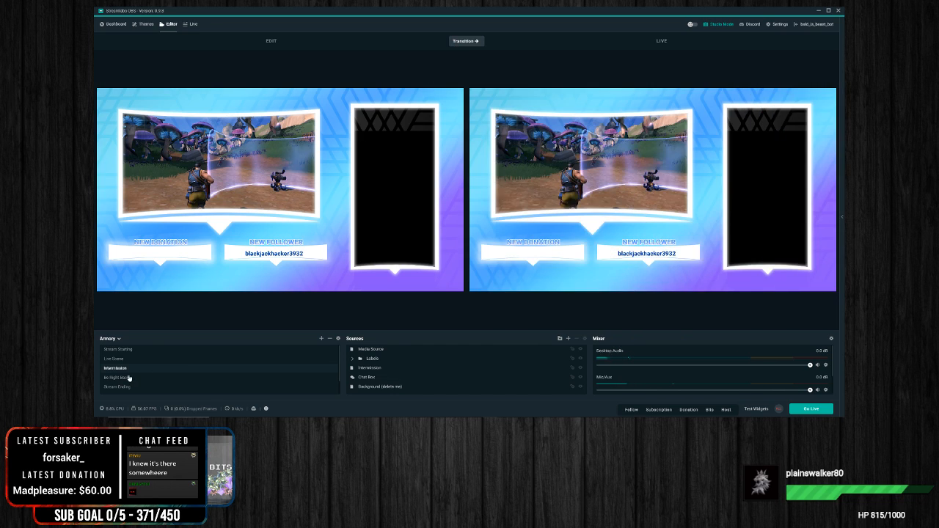
{"action": "left_click", "coordinate": [130, 377]}
{"action": "left_click", "coordinate": [463, 42]}
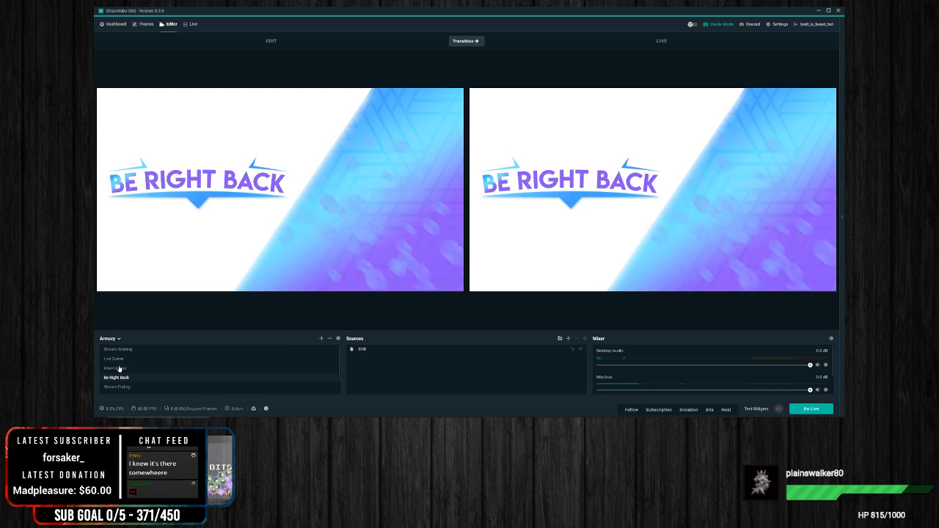
{"action": "left_click", "coordinate": [119, 368]}
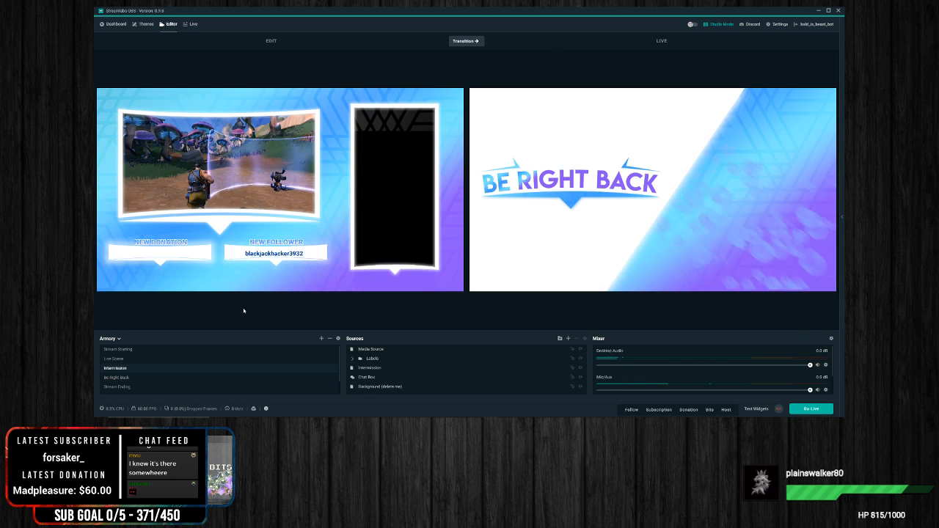
{"action": "left_click", "coordinate": [473, 44]}
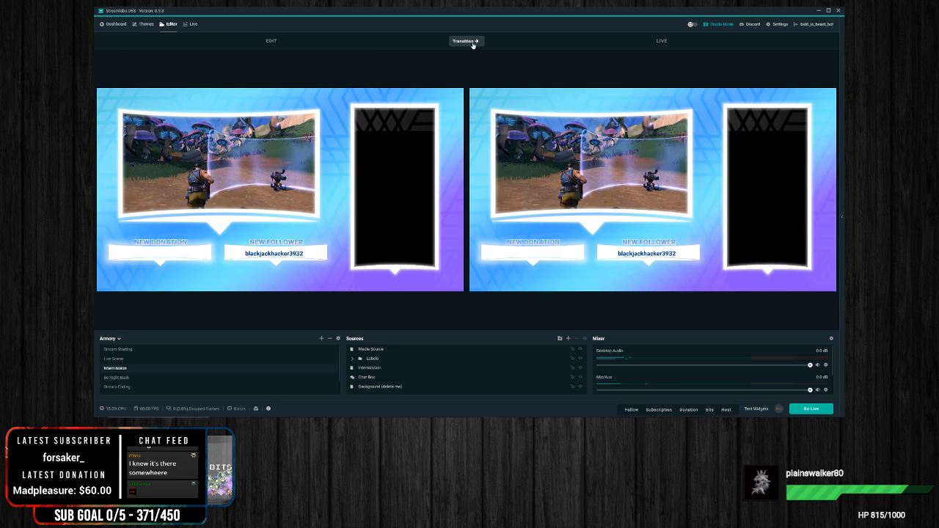
{"action": "left_click", "coordinate": [135, 378]}
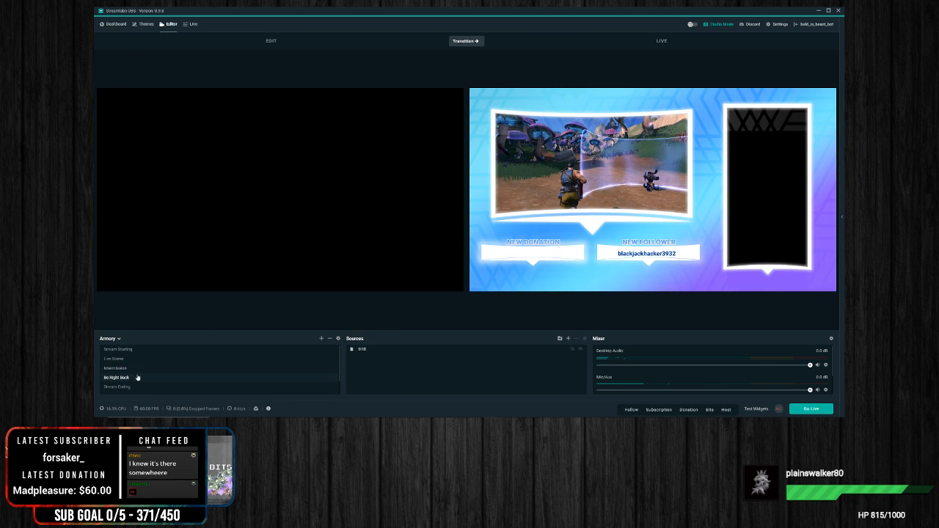
{"action": "left_click", "coordinate": [466, 41]}
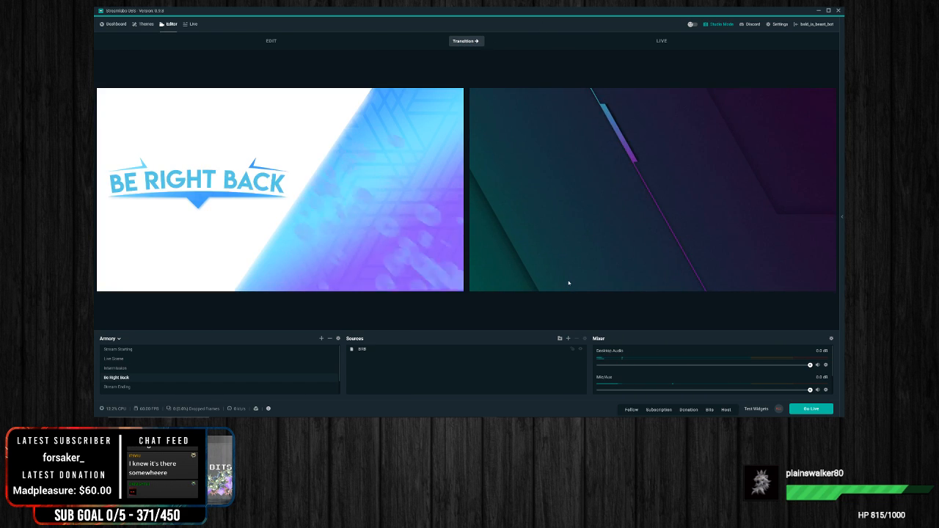
{"action": "left_click", "coordinate": [472, 42]}
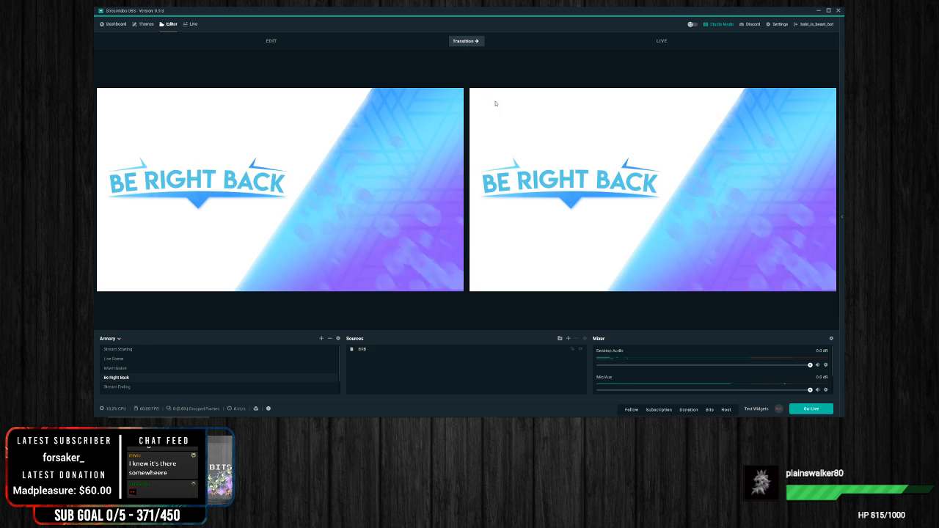
Step: Add a scene connection from Intermission to Live Scene using Global Transition, and close the scene transition settings
{"action": "left_click", "coordinate": [339, 338]}
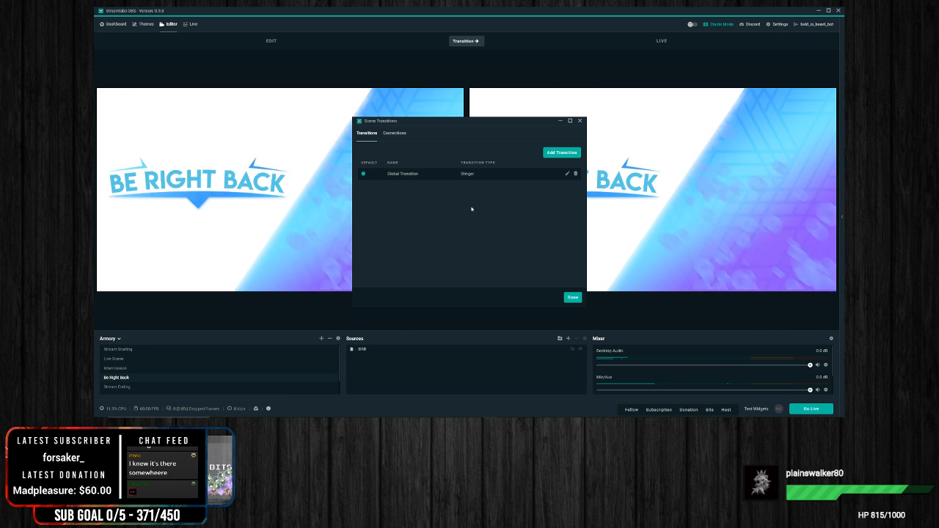
{"action": "left_click", "coordinate": [394, 132]}
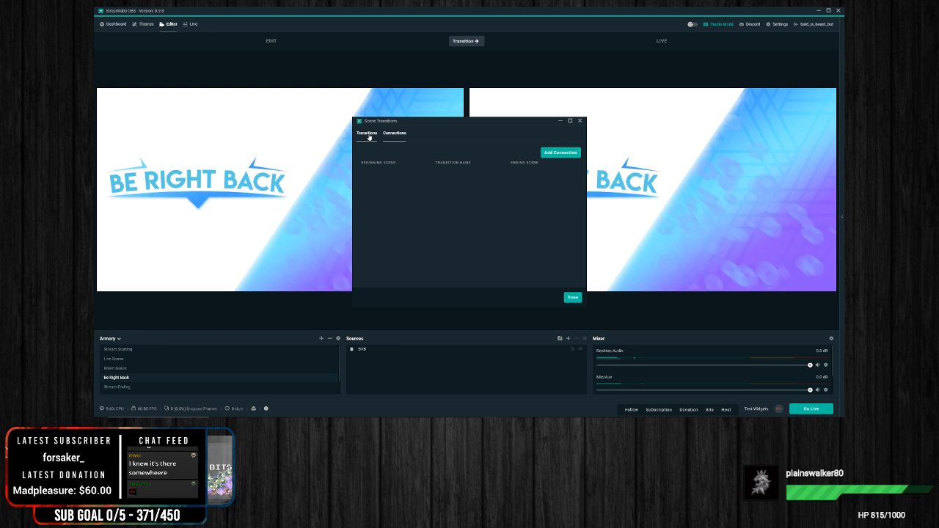
{"action": "left_click", "coordinate": [368, 135]}
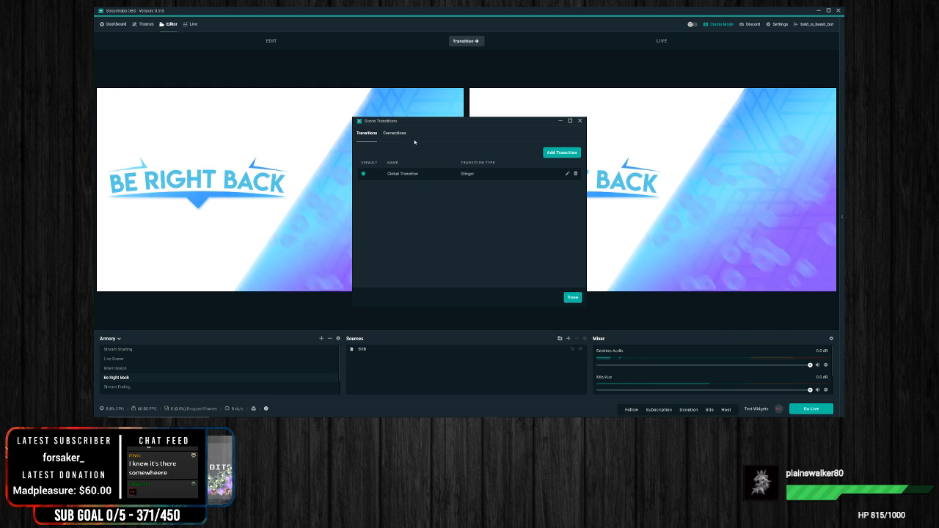
{"action": "left_click", "coordinate": [395, 135]}
{"action": "left_click", "coordinate": [550, 153]}
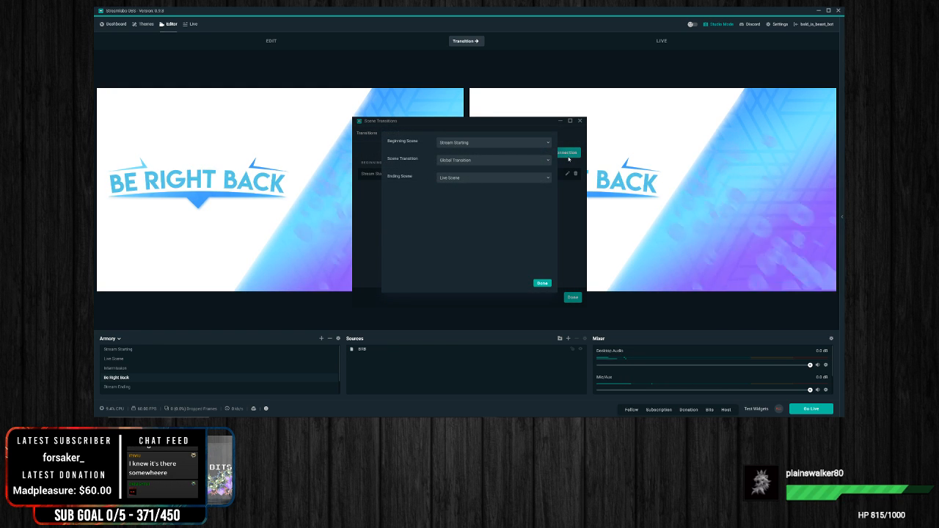
{"action": "left_click", "coordinate": [501, 143]}
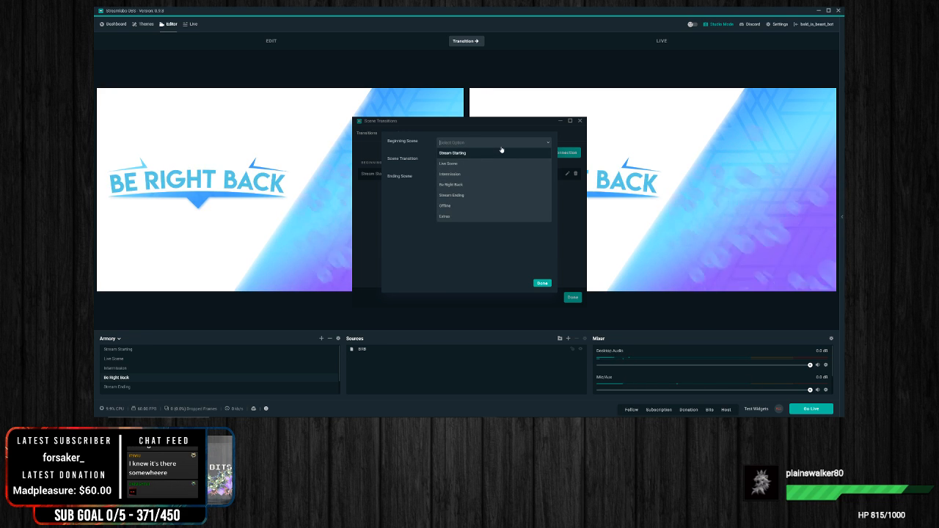
{"action": "left_click", "coordinate": [450, 174]}
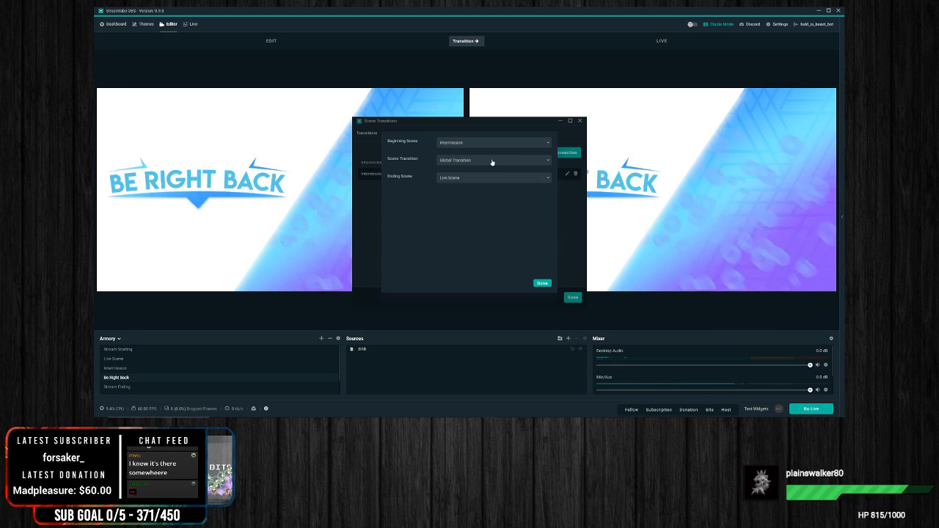
{"action": "left_click", "coordinate": [541, 283]}
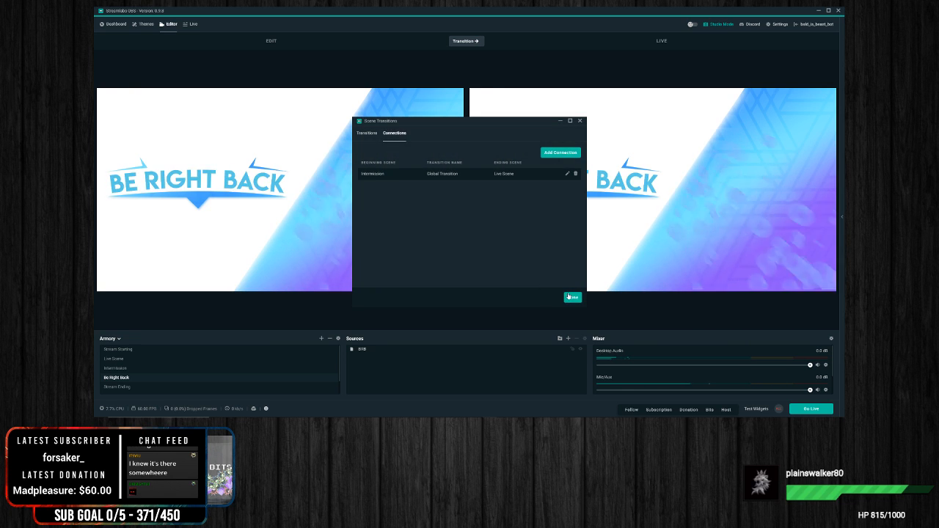
{"action": "left_click", "coordinate": [570, 297]}
Step: Replay the stinger on Be Right Back, transition Live Scene to the live output, and dismiss the Facebook notification
{"action": "left_click", "coordinate": [478, 42]}
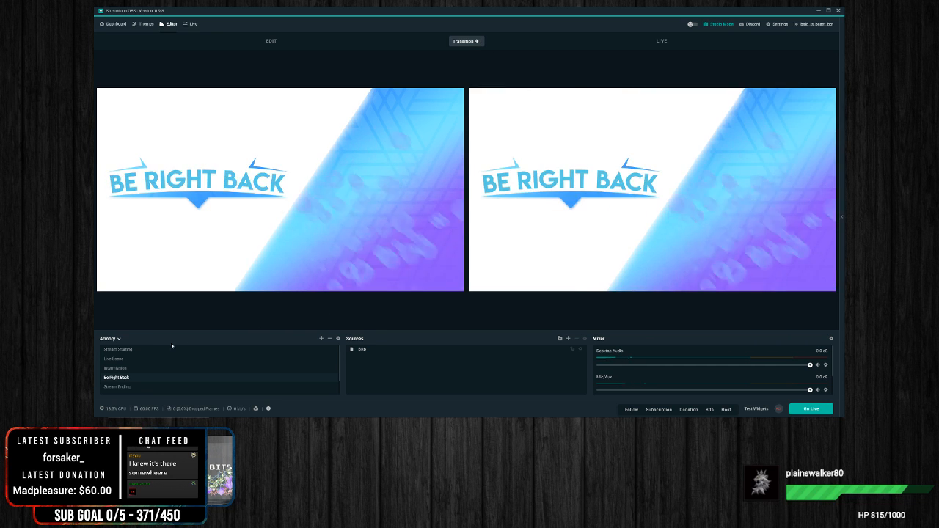
{"action": "left_click", "coordinate": [114, 359]}
{"action": "left_click", "coordinate": [470, 41]}
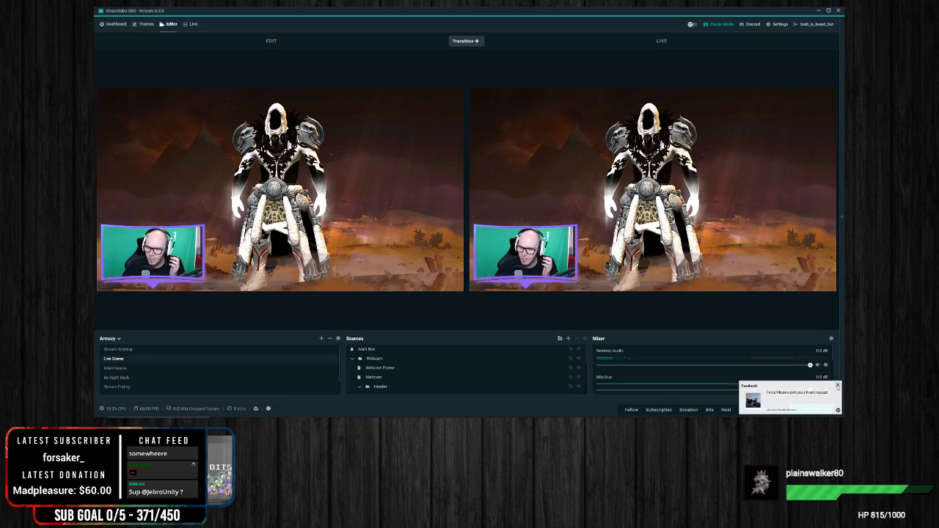
{"action": "left_click", "coordinate": [837, 386]}
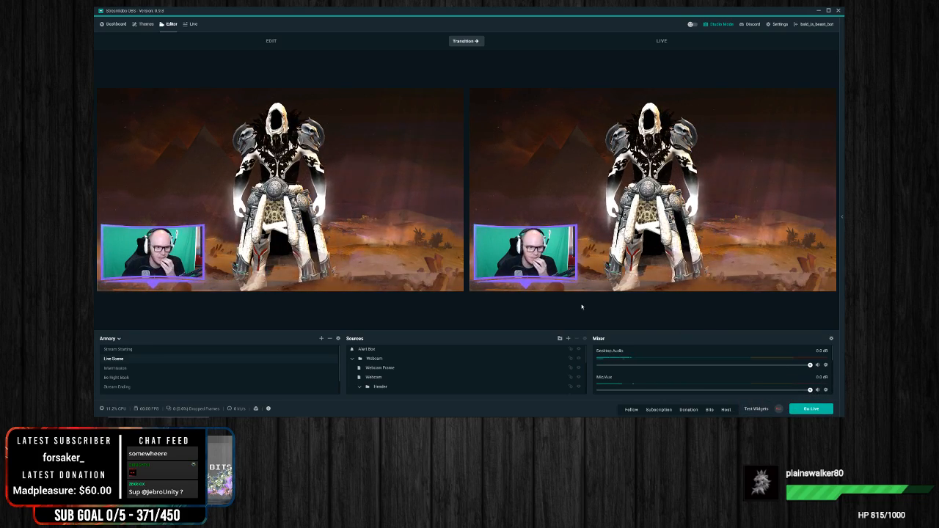